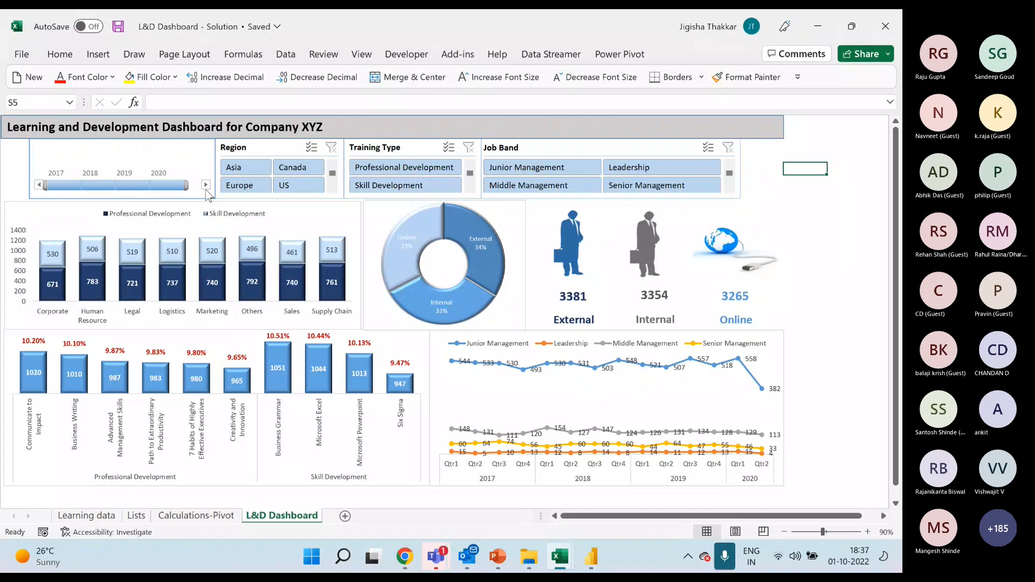
Filter the L&D dashboard by region, showing Asia, Canada and Europe one at a time, and finish with Canada and US together.
left_click(245, 168)
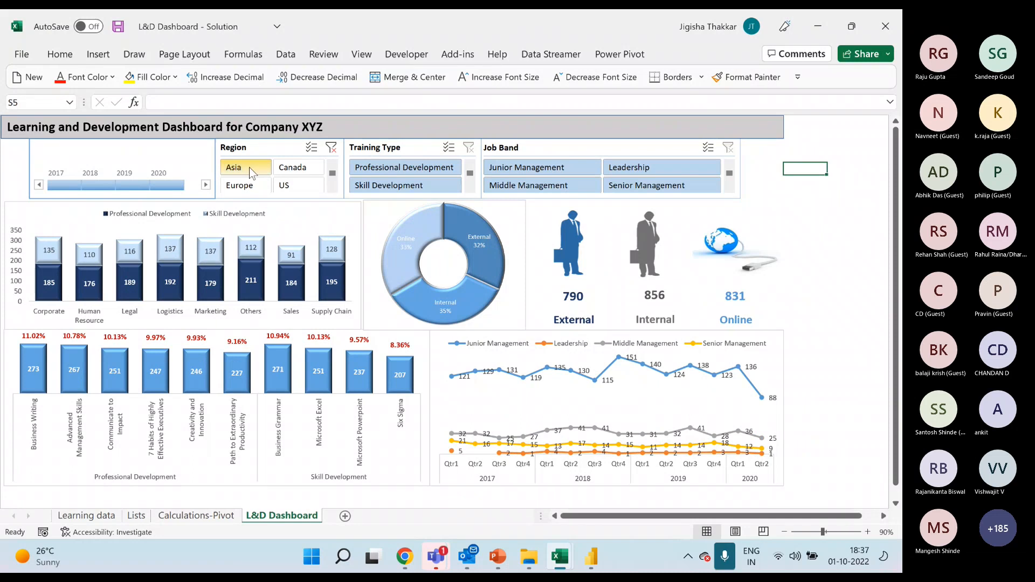
left_click(306, 167)
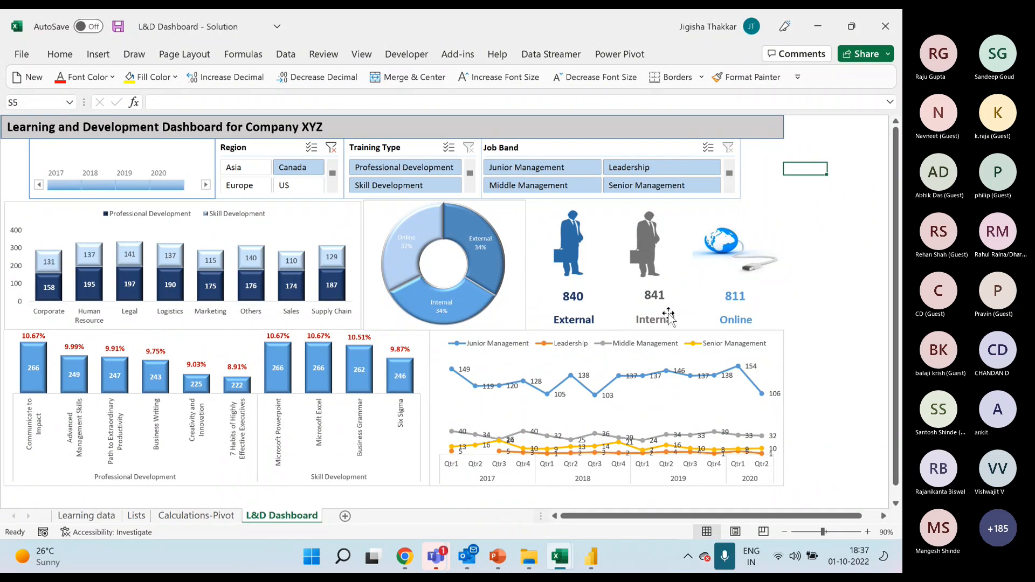
left_click(294, 187)
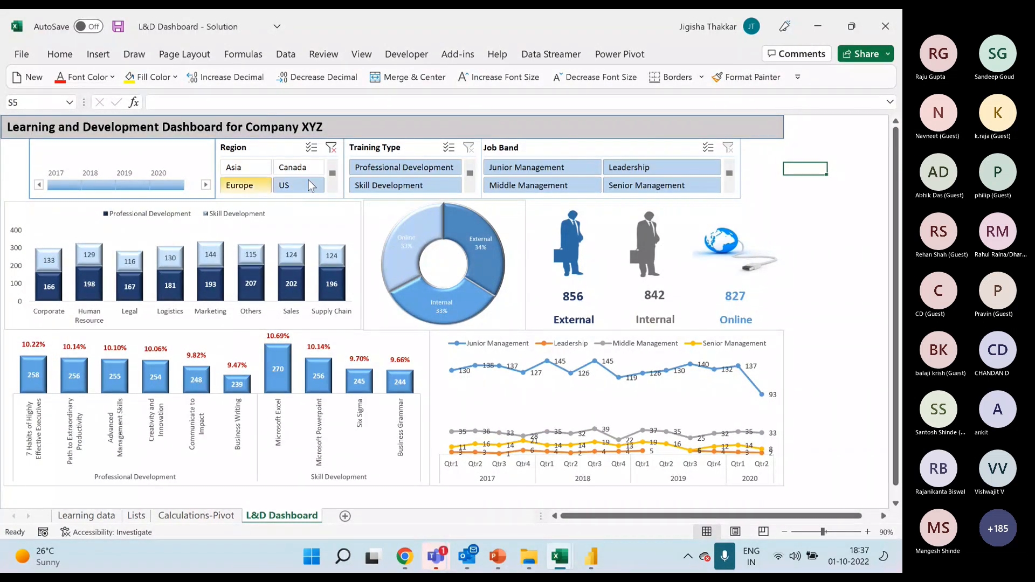
left_click_drag(309, 168, 316, 184)
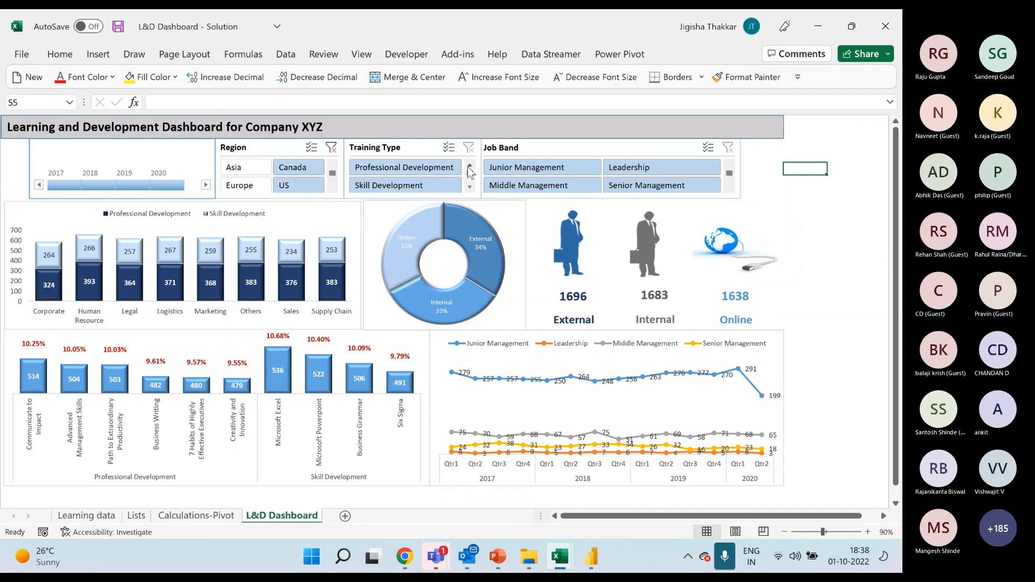
Filter the training type to Professional Development and go through the job bands, finishing with Leadership and Senior Management selected together.
left_click(432, 172)
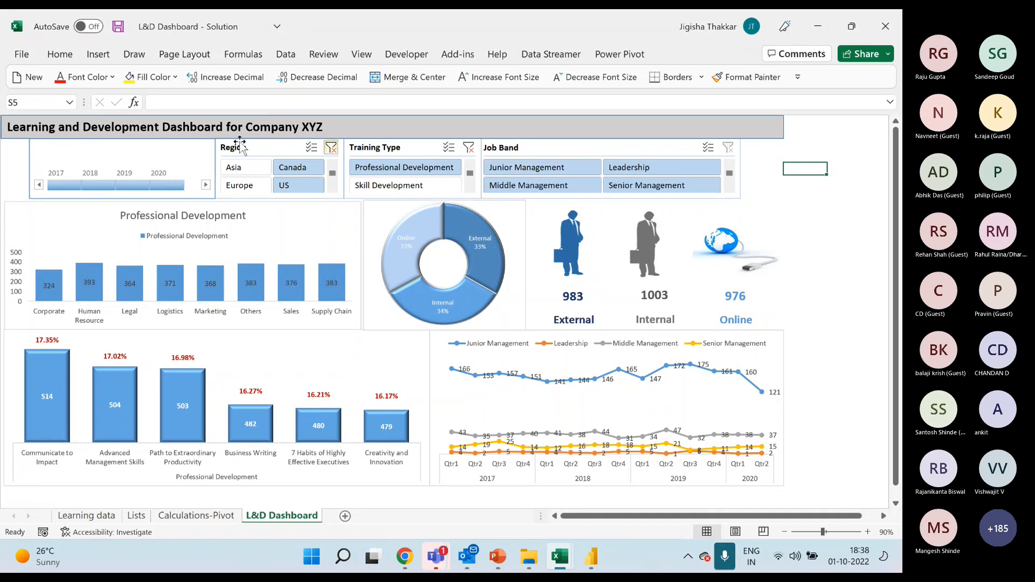
left_click(539, 168)
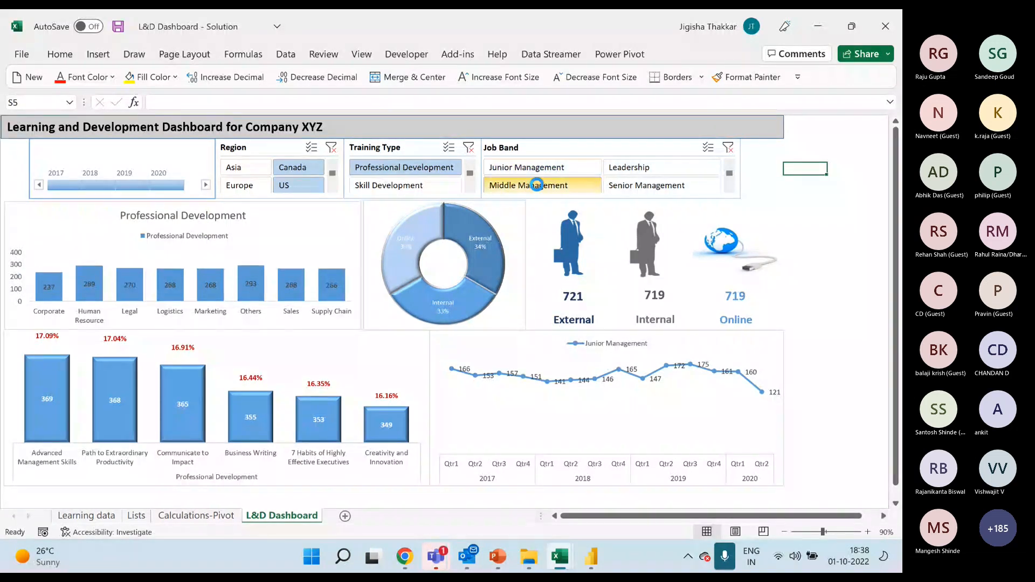
left_click(532, 184)
left_click(620, 168)
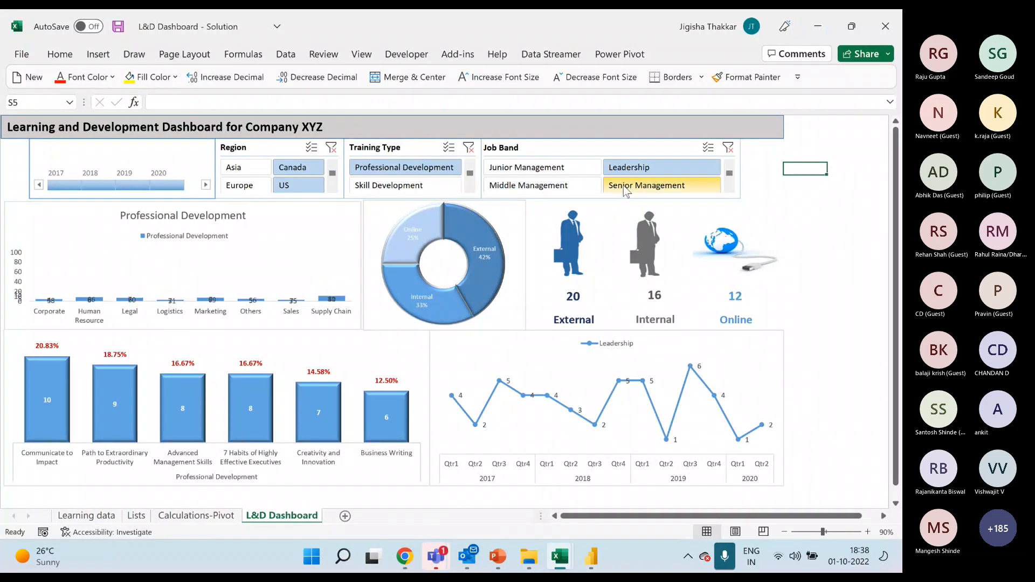
left_click(626, 186, "ctrl")
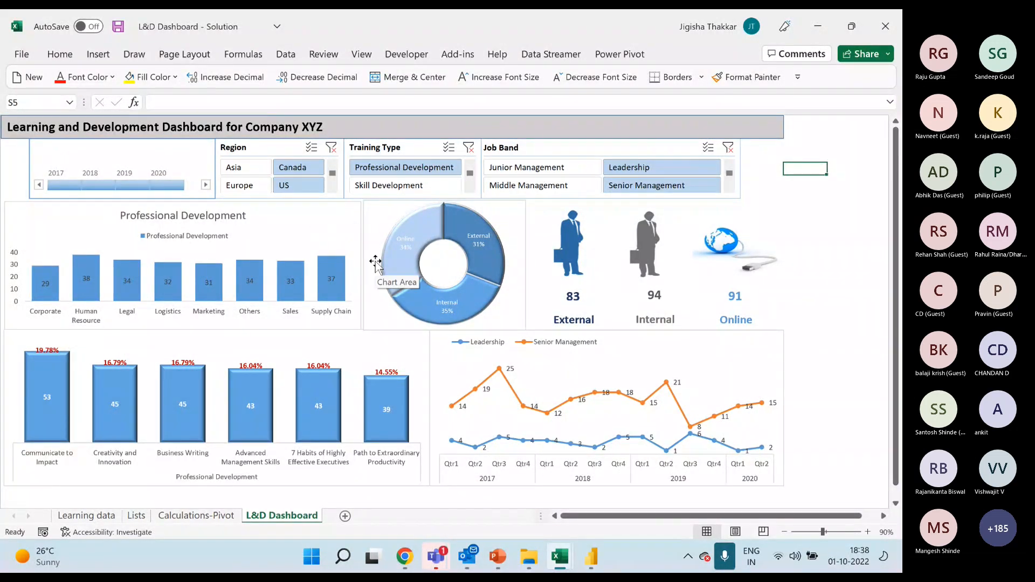
Switch to the Grow Seed Analysis Dashboard workbook and filter its state offices by Bihar State Office, then by Delhi & Haryana SO.
mouse_move(560, 556)
left_click(576, 469)
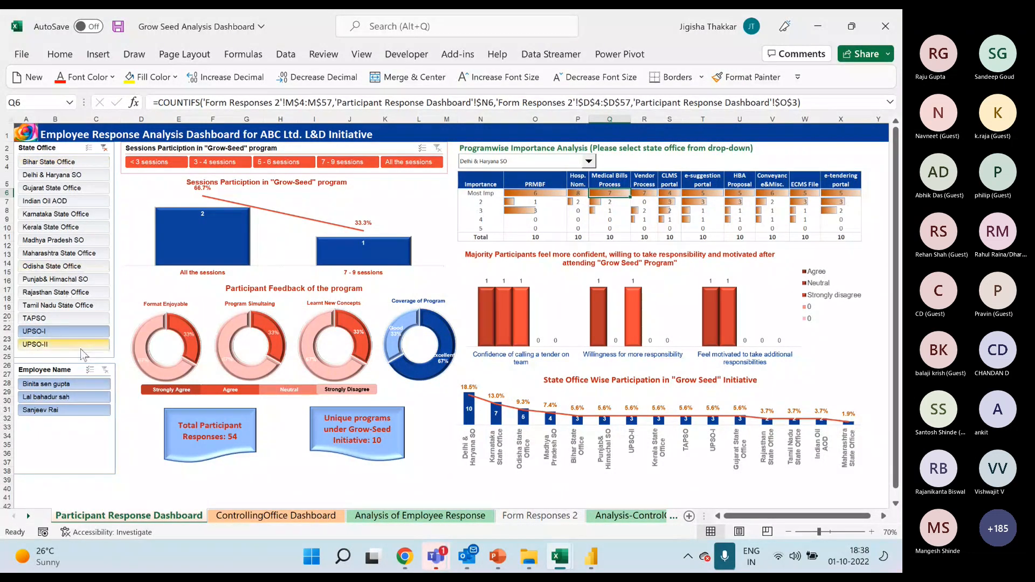
left_click(54, 161)
left_click(53, 178)
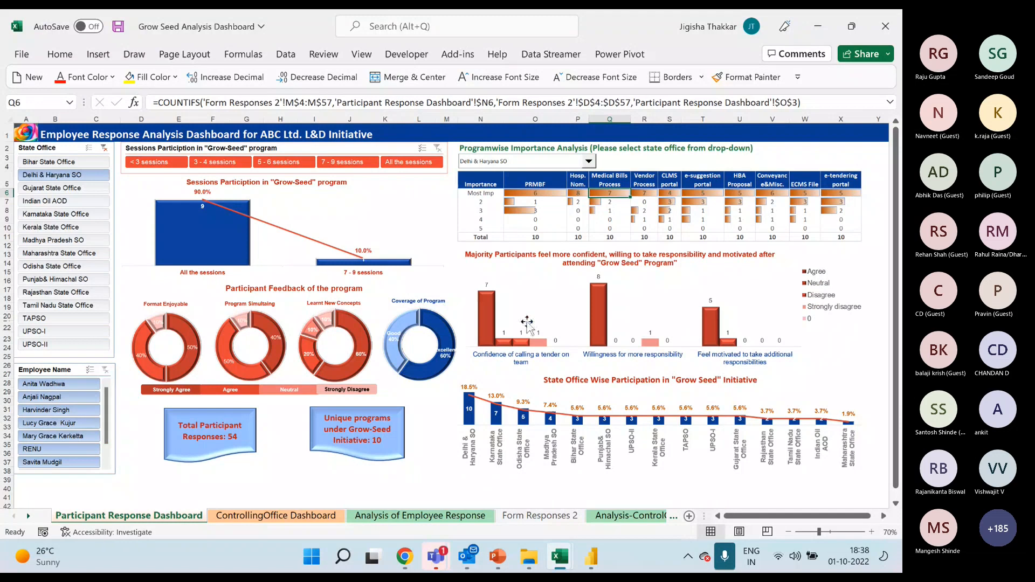
Filter the sessions participation to 5-6 sessions and include Kerala State Office and Madhya Pradesh SO in the state office filter.
mouse_move(710, 345)
left_click(199, 162)
left_click(280, 162)
left_click(75, 227, "ctrl")
left_click(86, 241, "ctrl")
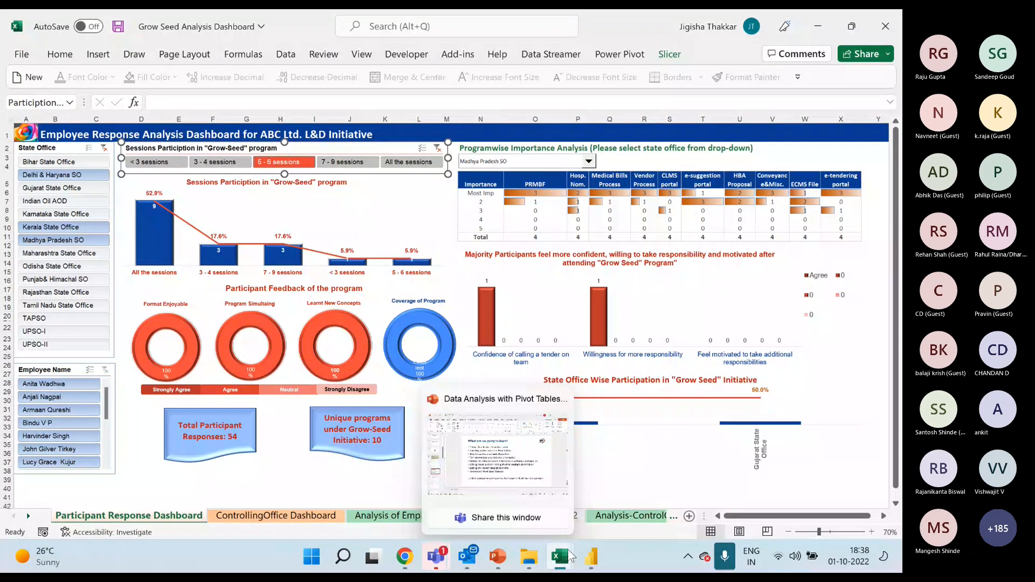
Switch to the Dashboard and Data Analysis with Pivot-Solution workbook and filter the Financial Dashboard to Canada to view the country profit map.
mouse_move(562, 555)
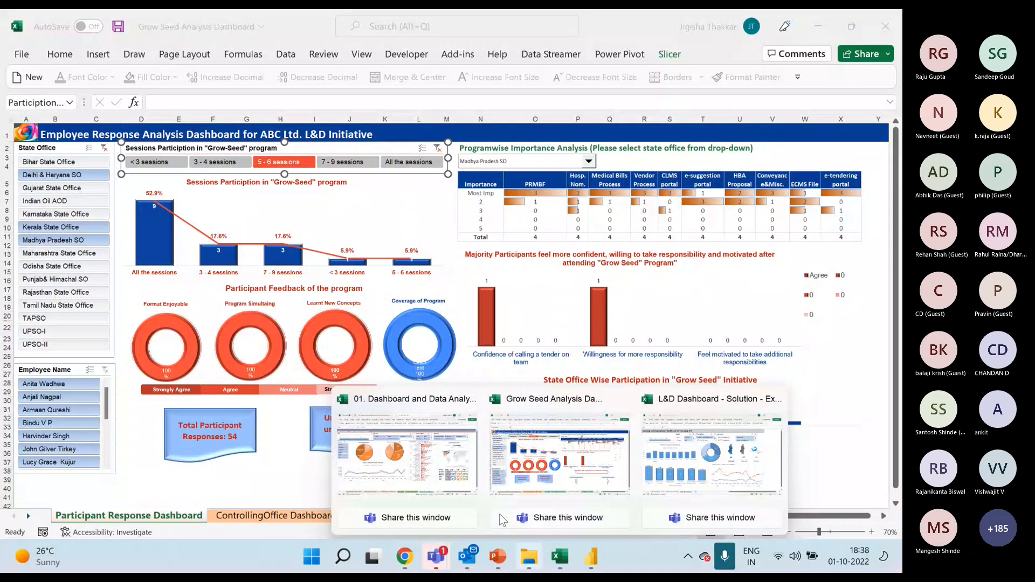
left_click(357, 458)
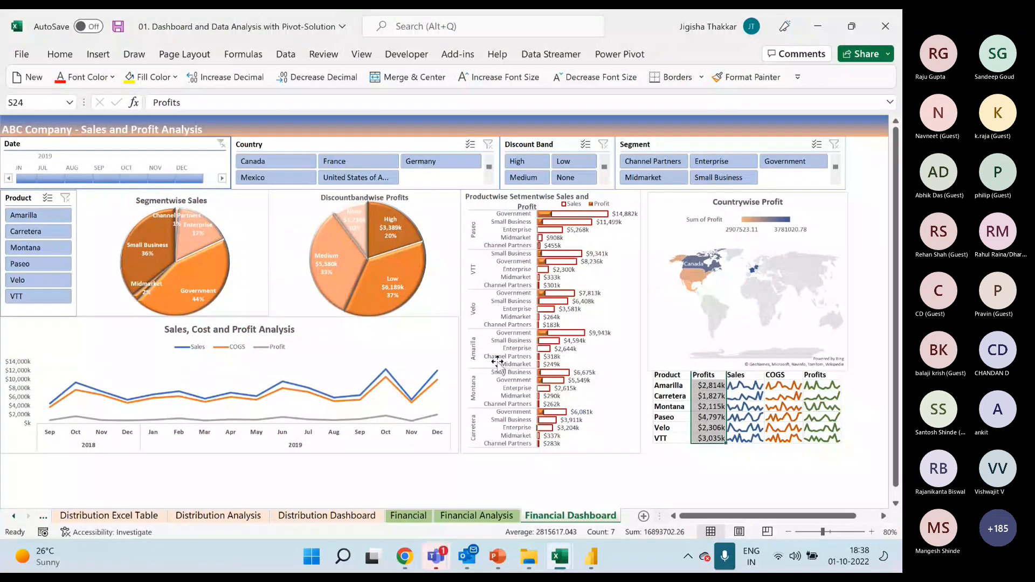
left_click(286, 166)
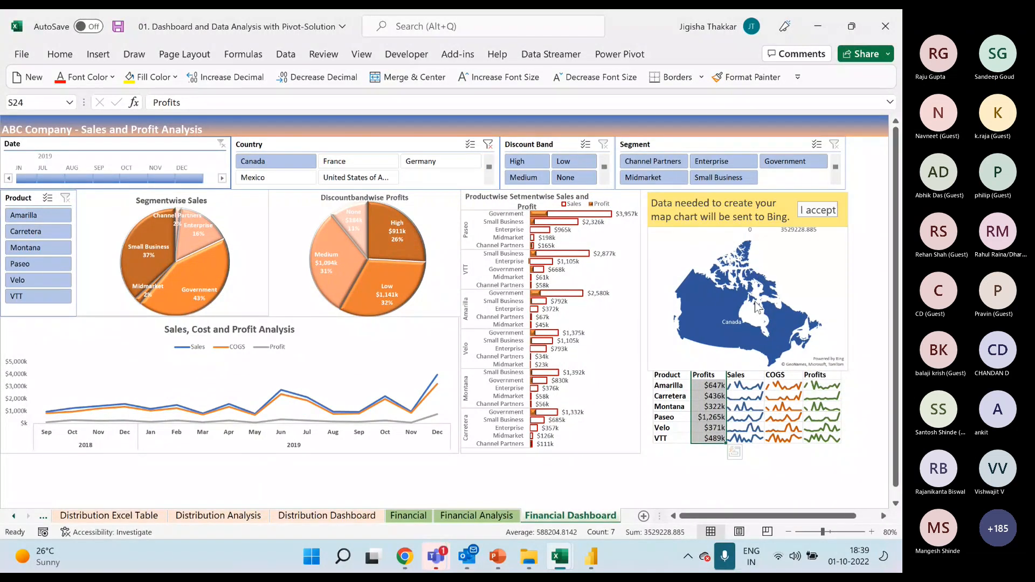
mouse_move(761, 310)
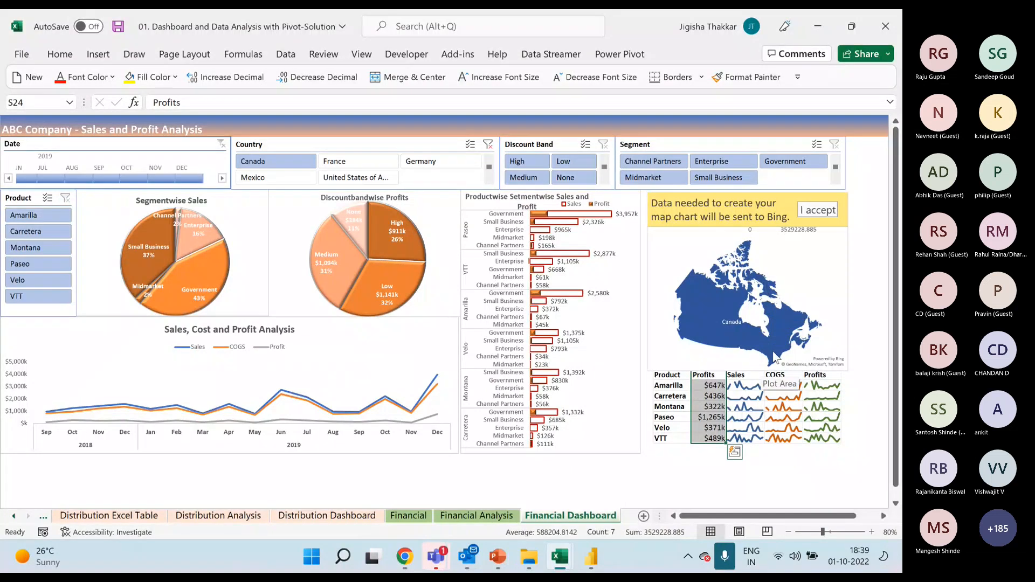
left_click(866, 313)
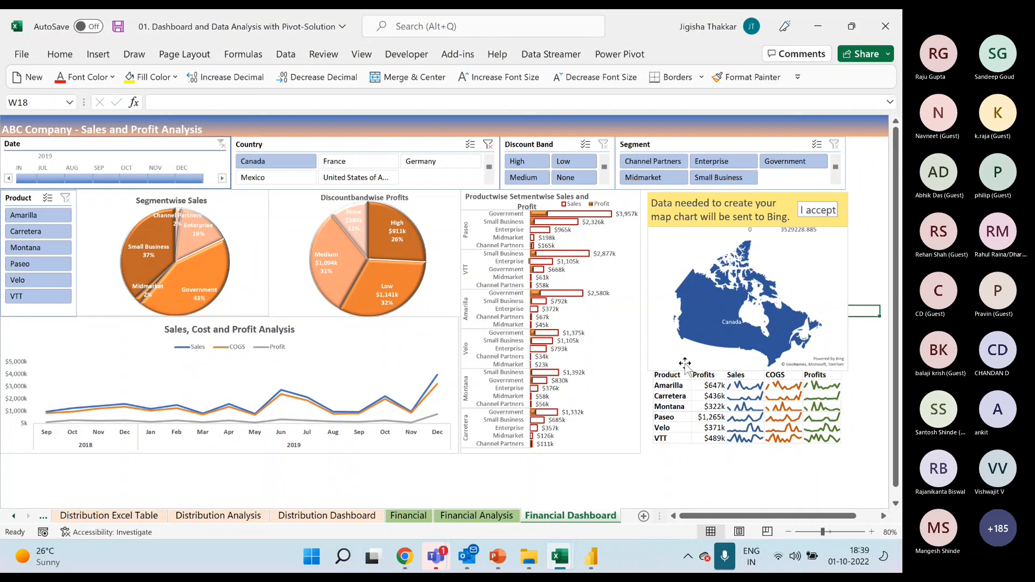
Examine the Sales, COGS and Profits sparklines in the product table below the map.
left_click(746, 410)
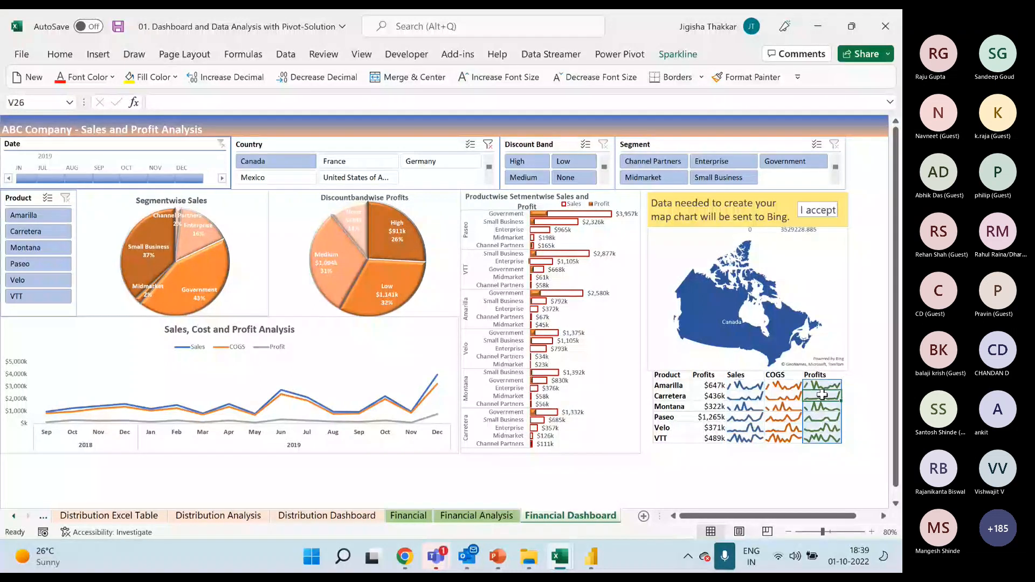
left_click(781, 399)
left_click(746, 413)
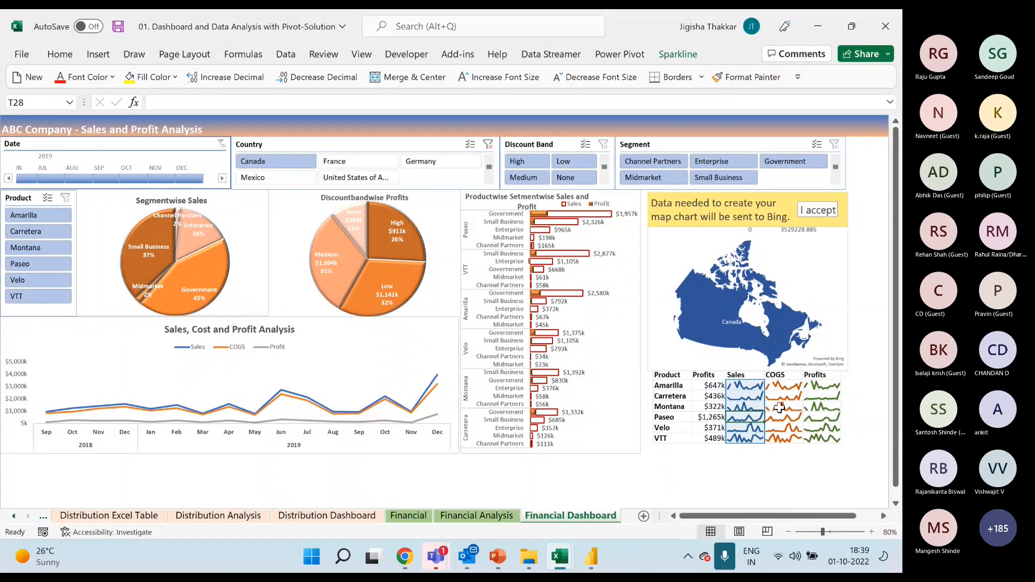
left_click(780, 408)
left_click(832, 406)
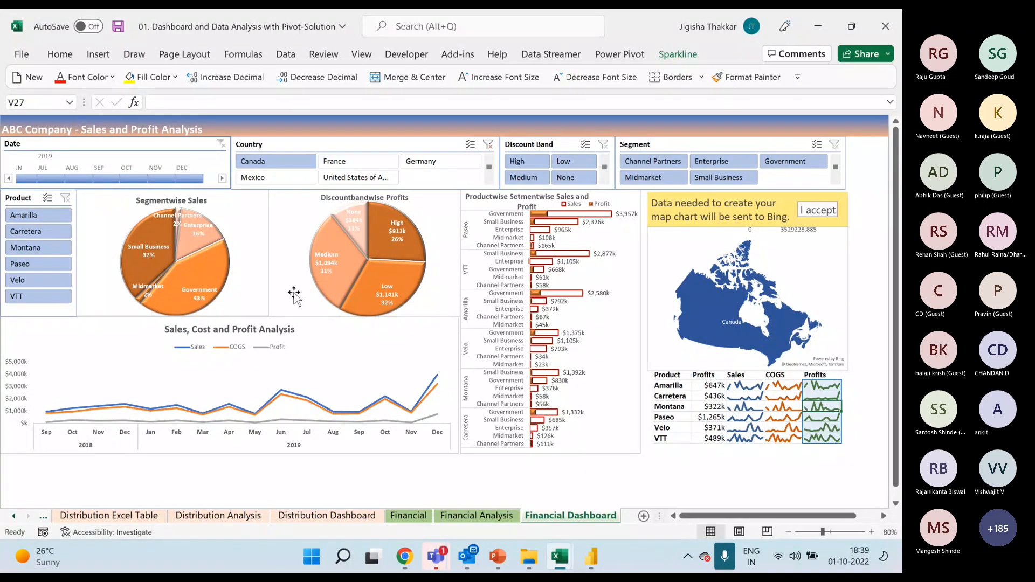
Show the Distribution Dashboard sheet and examine the transaction and average premium sparklines in the ZVP table.
left_click(326, 515)
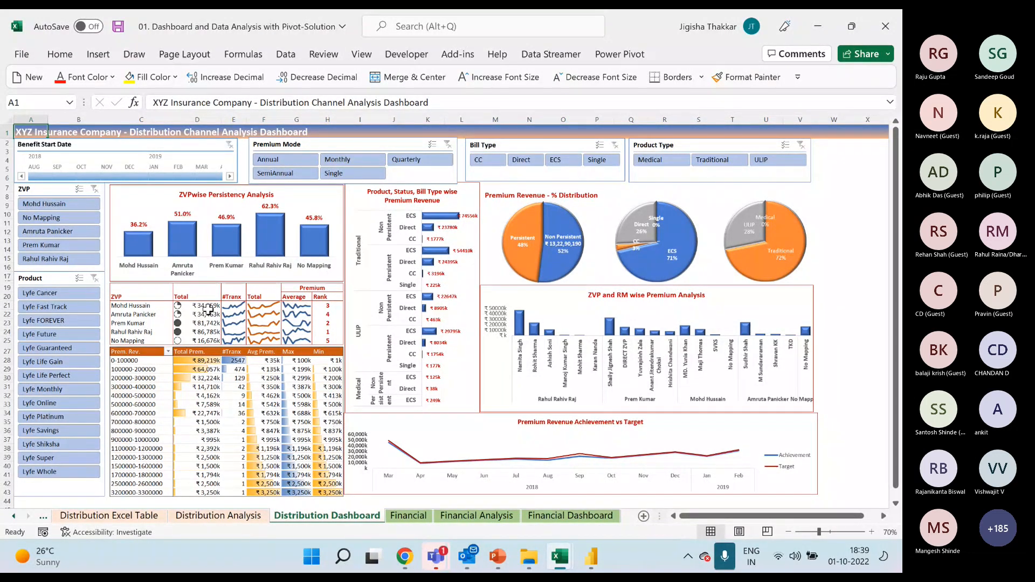
left_click(235, 312)
left_click(303, 316)
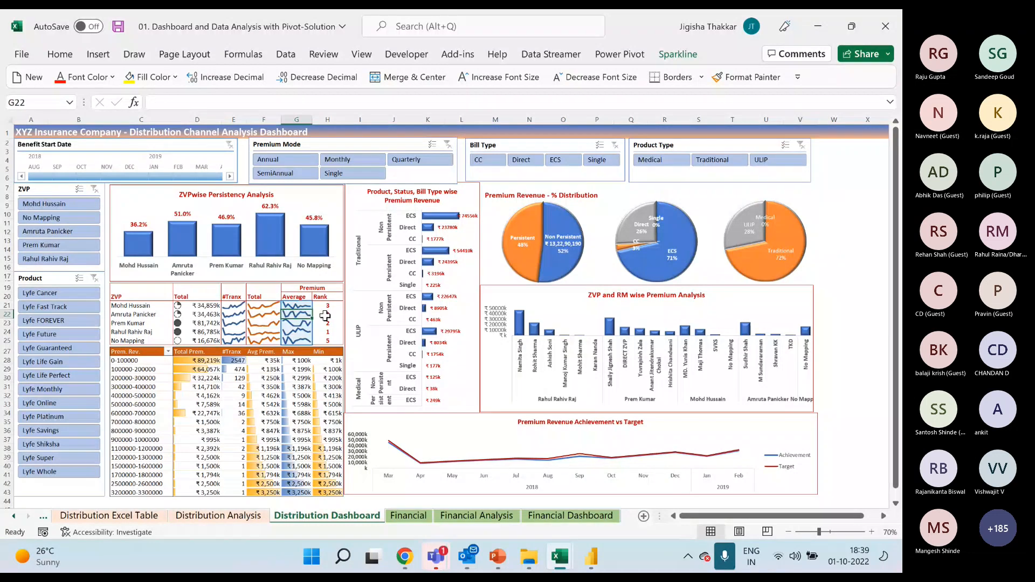
Examine the data bars across the premium range pivot table by highlighting its values from Total Prem. to Min.
left_click_drag(197, 361, 339, 493)
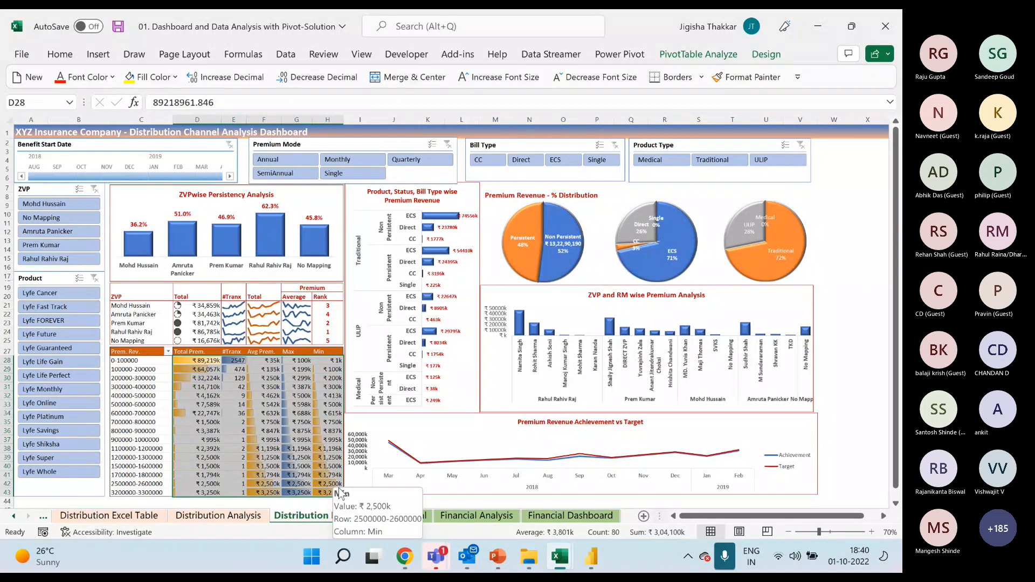
mouse_move(275, 423)
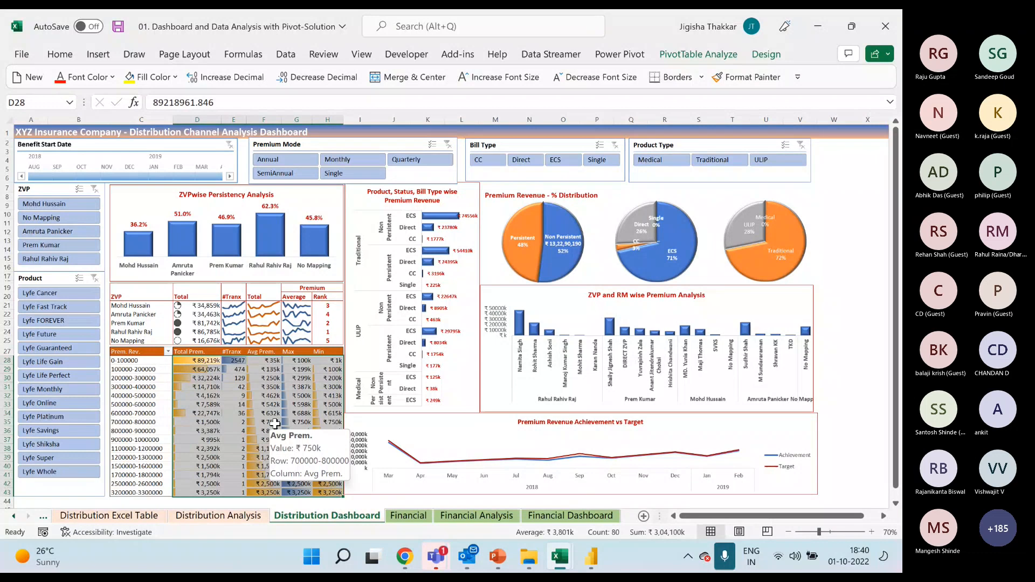
mouse_move(135, 353)
left_mouse_down()
mouse_move(264, 412)
mouse_move(347, 494)
left_mouse_up()
left_click_drag(216, 363, 332, 491)
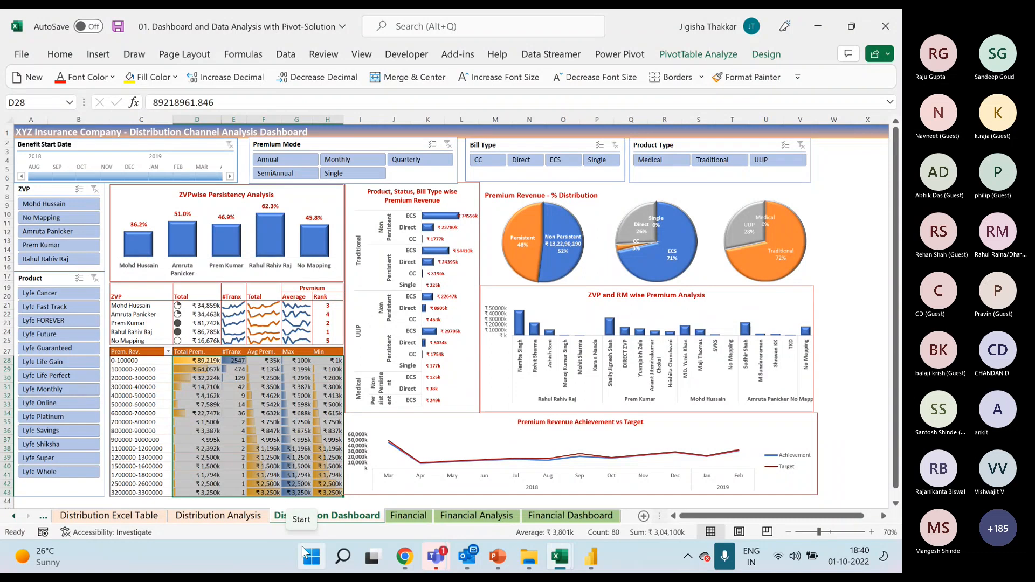
left_click(195, 396)
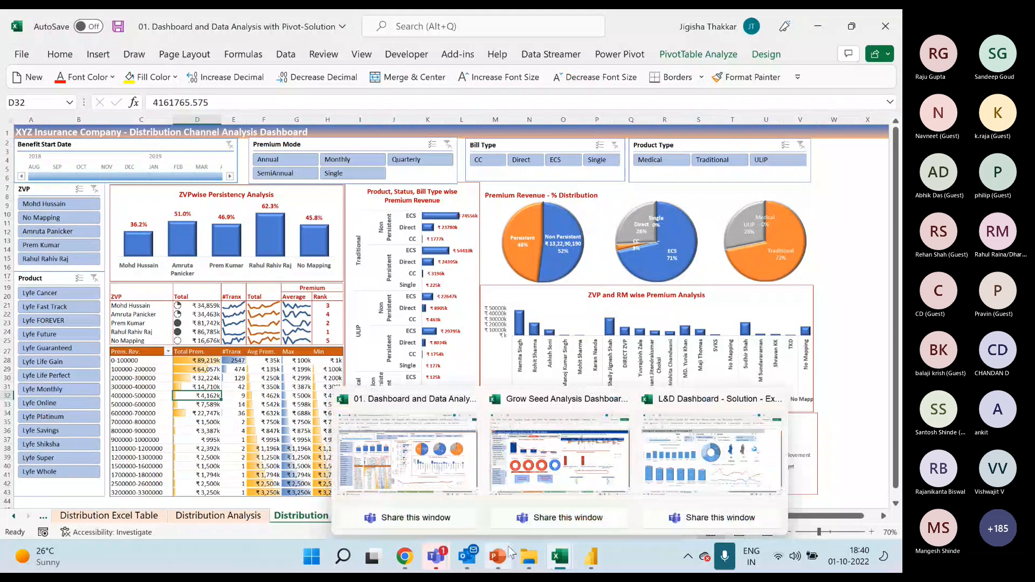
Close the Pivot-Solution, Grow Seed Analysis Dashboard and L&D Dashboard - Solution workbooks without saving their changes.
mouse_move(511, 552)
left_click(503, 440)
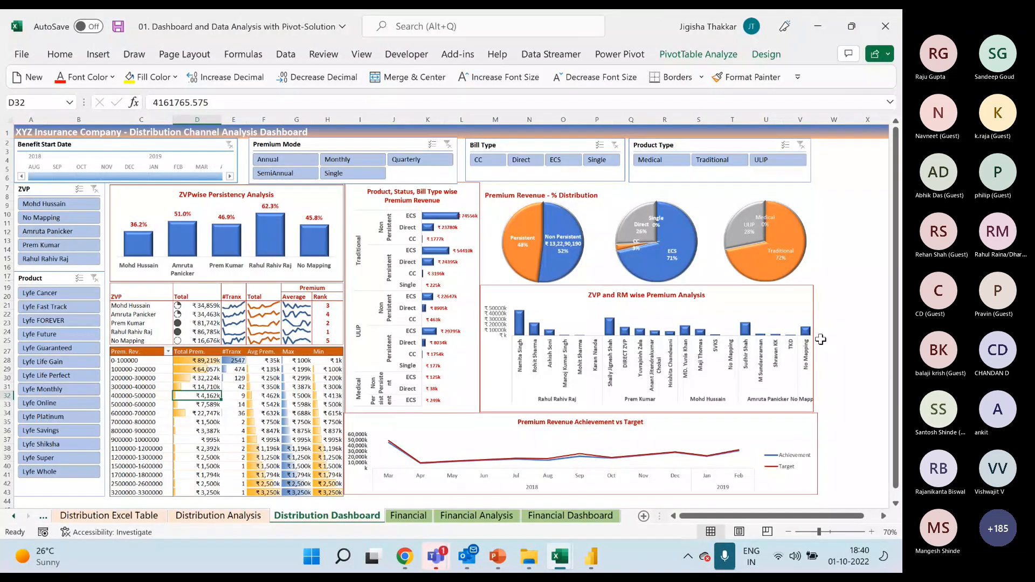
left_click(885, 26)
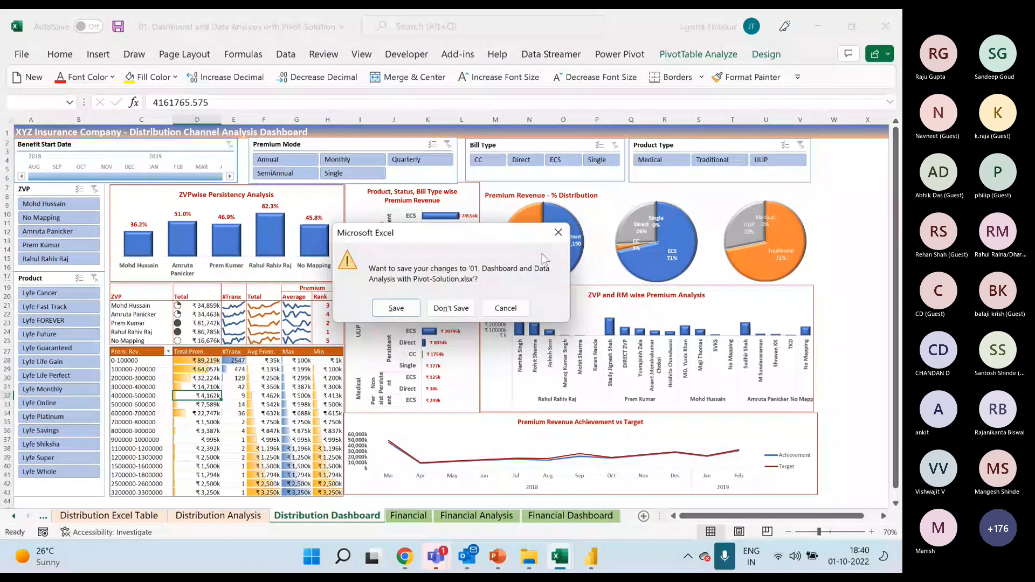
left_click(446, 311)
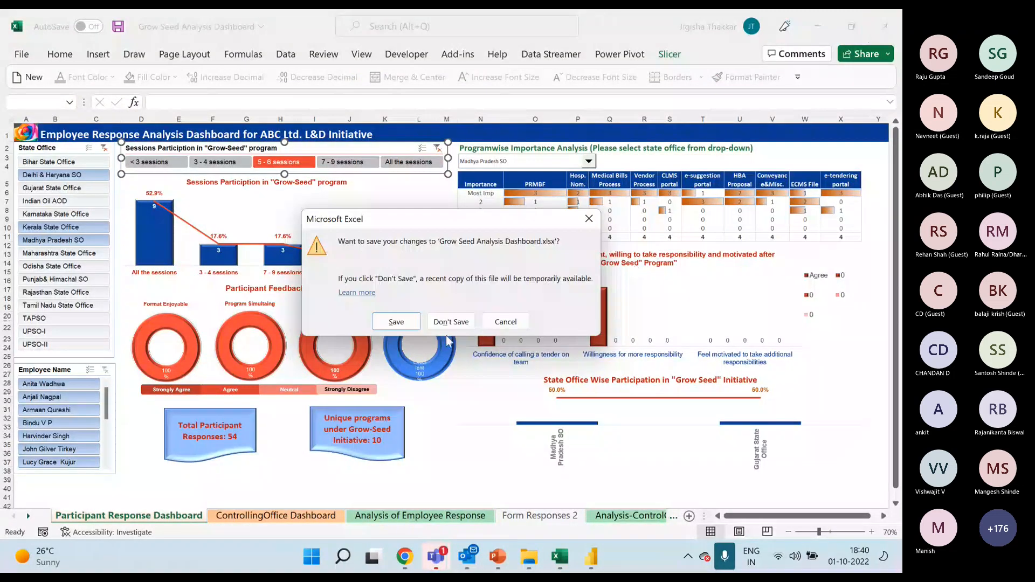
left_click(446, 320)
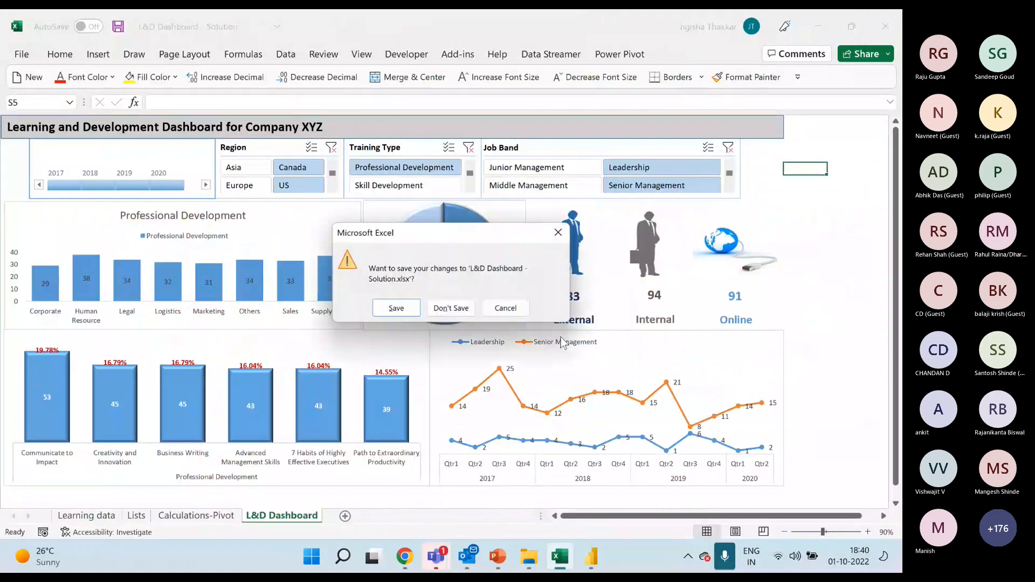
left_click(465, 312)
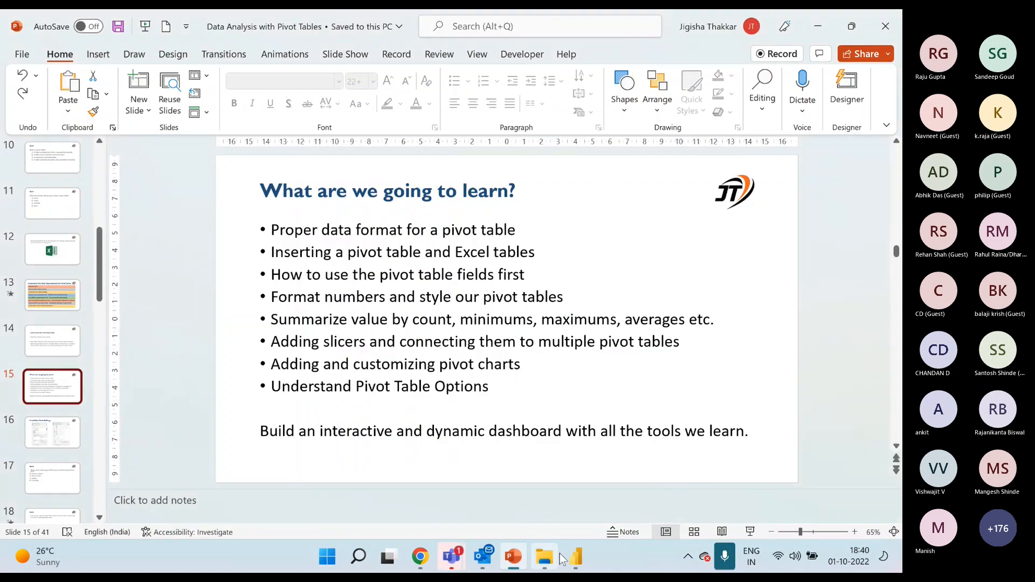
Open the Data Analysis with Pivot - Participants File workbook from the Participant Files folder and maximize its window.
left_click(526, 535)
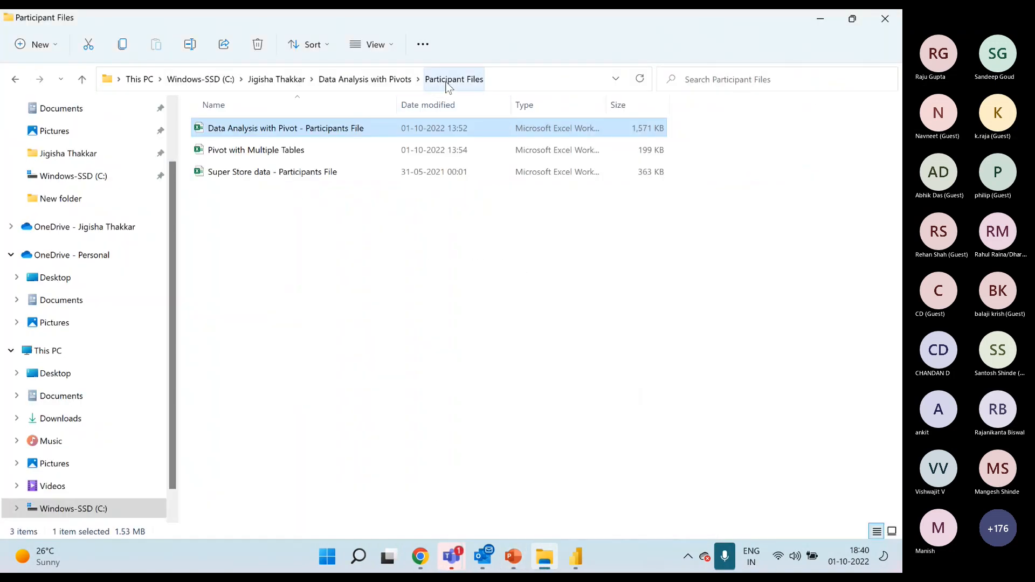
double_click(327, 129)
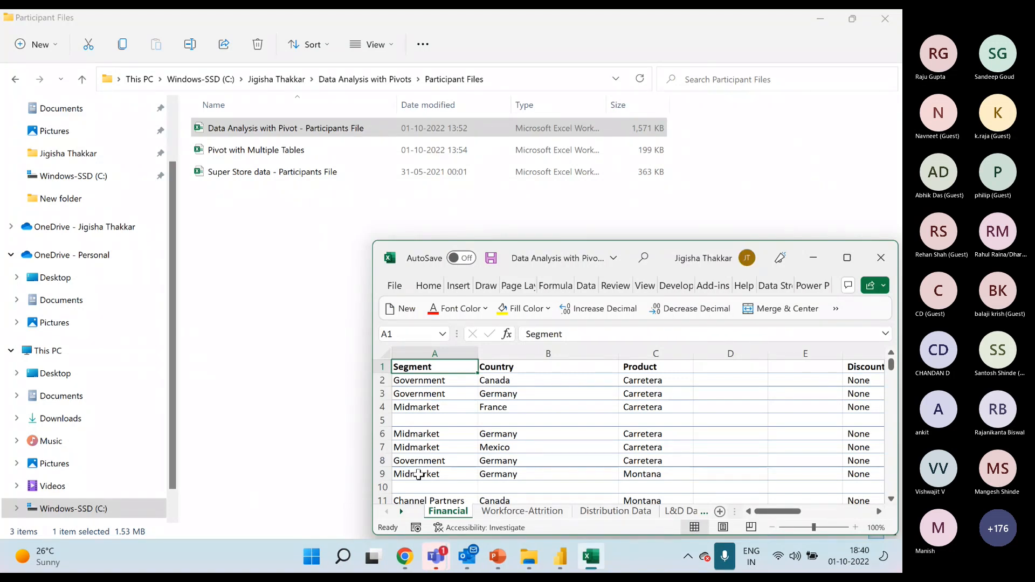
left_click(847, 258)
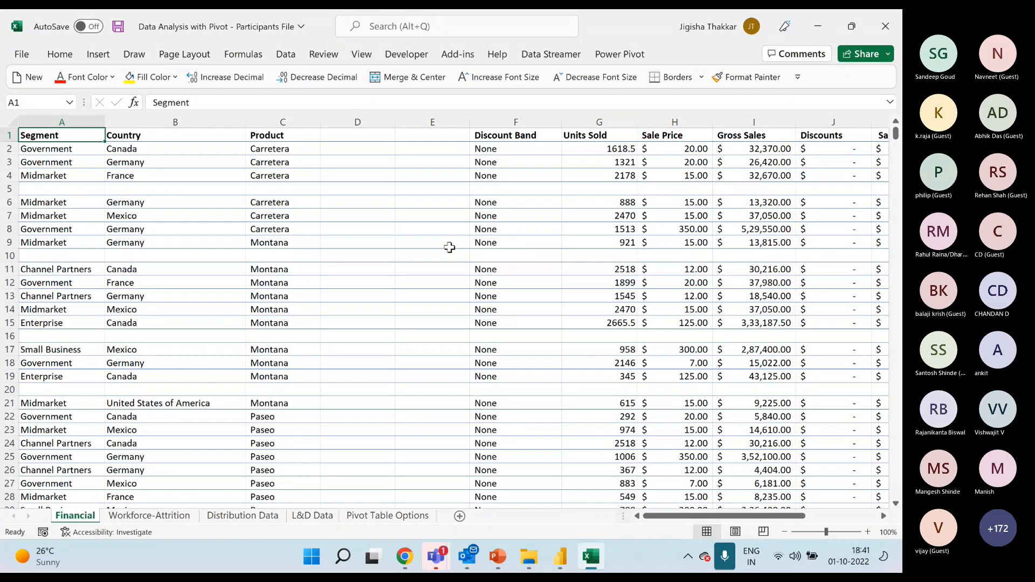
Open the 01. Dashboard and Data Analysis with Pivot-Solution workbook from the Samples folder inside Data Analysis with Pivots.
left_click(529, 556)
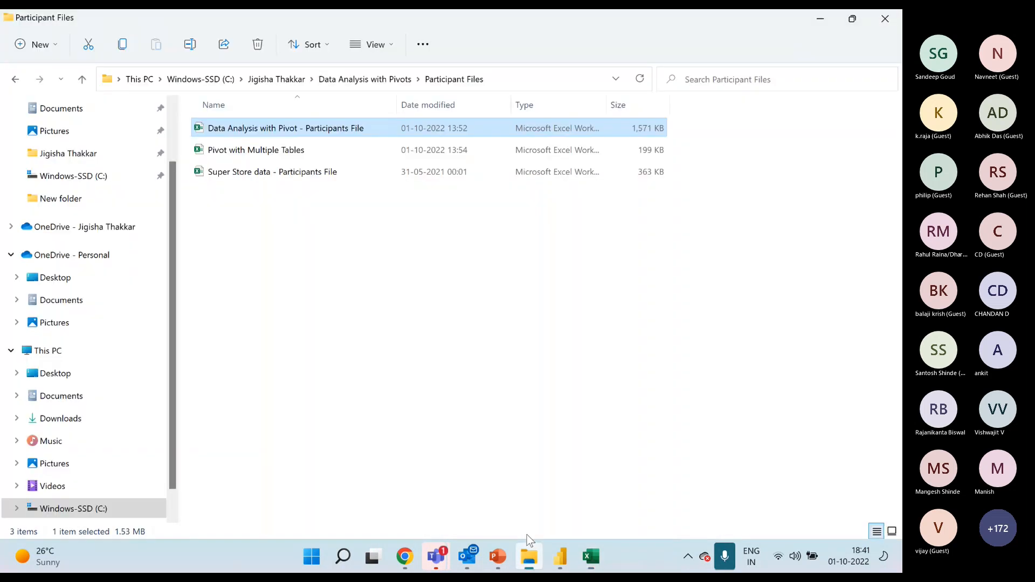
left_click(358, 82)
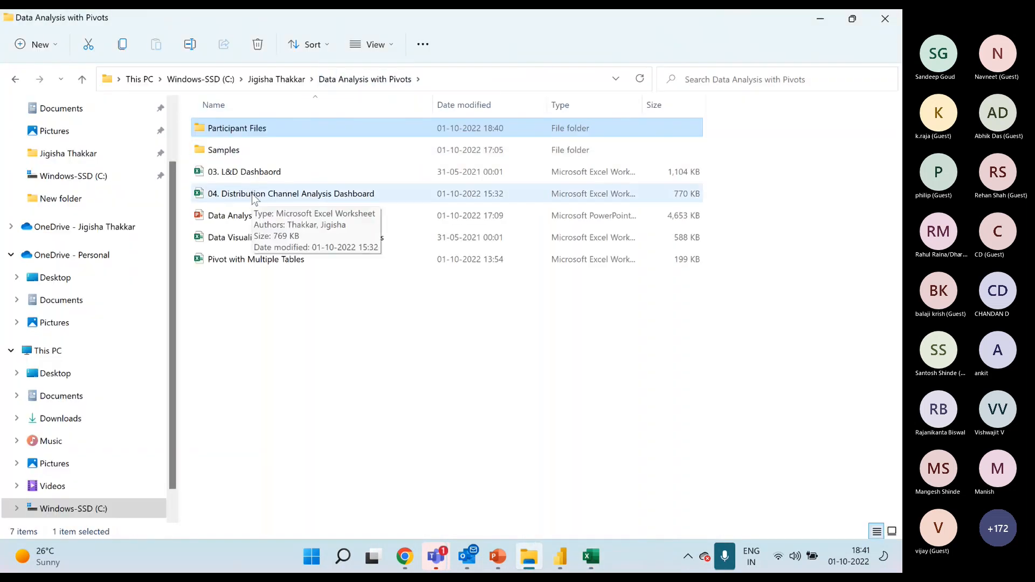
double_click(265, 150)
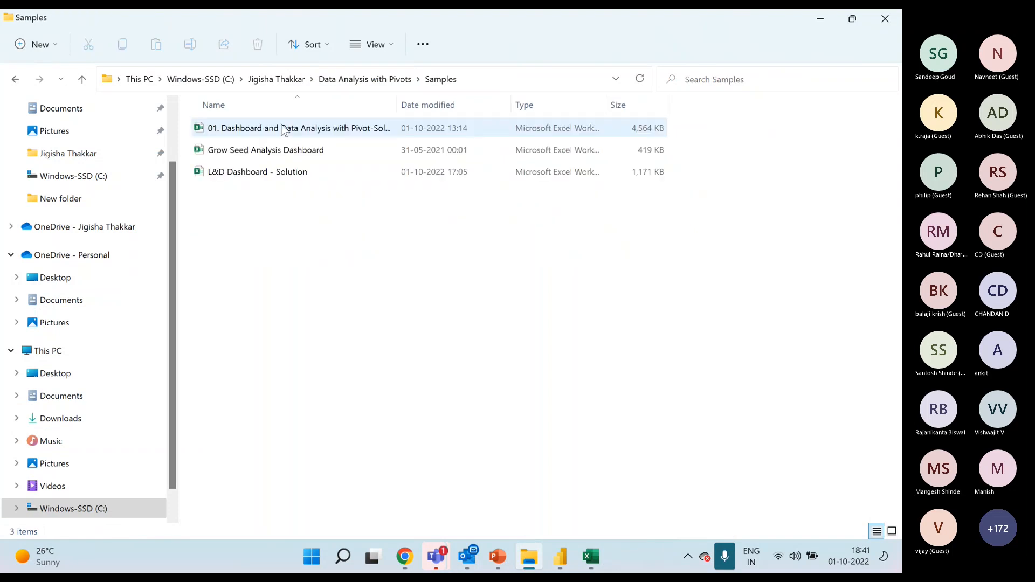
left_click(333, 128)
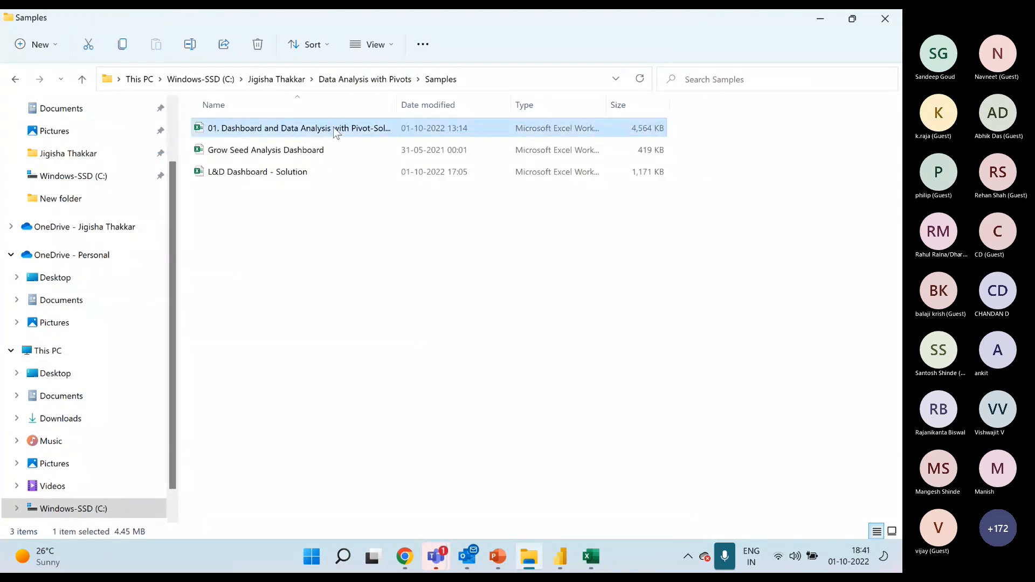
key("alt+Tab")
left_click(401, 252)
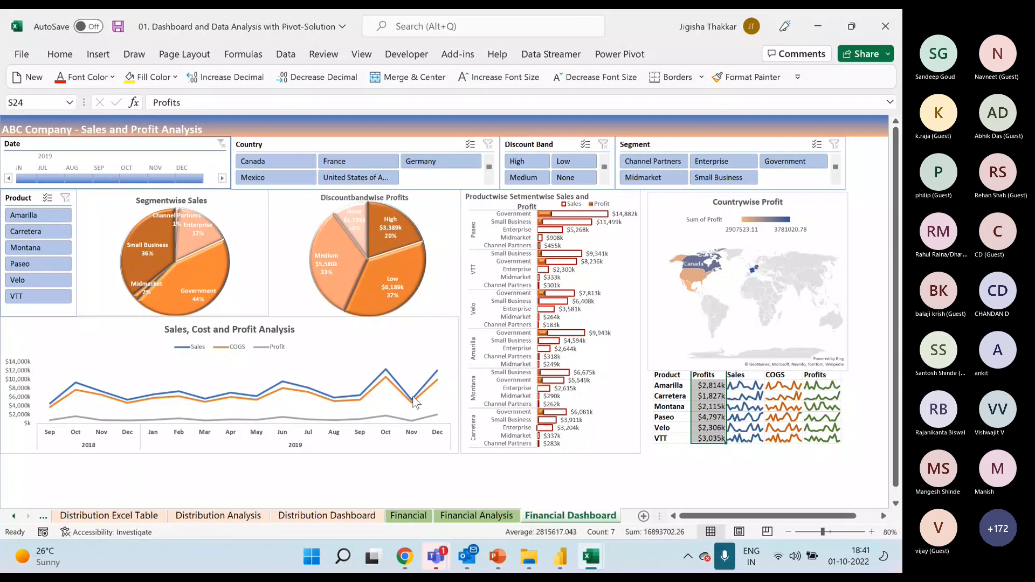
View the Distribution Dashboard sheet and return to the Financial Dashboard to examine its Countrywise Profit map chart.
mouse_move(416, 401)
left_click(357, 519)
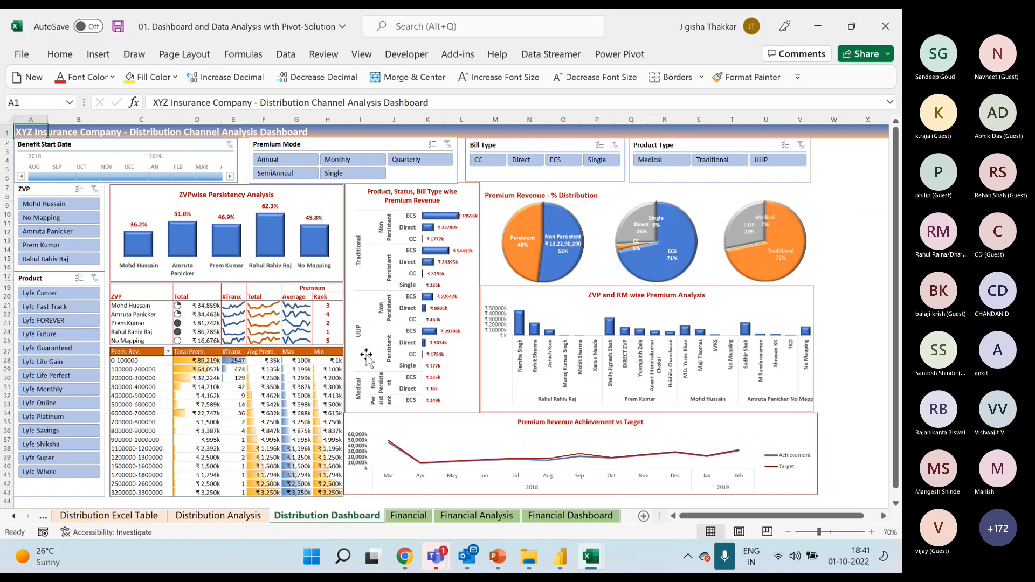
left_click(548, 519)
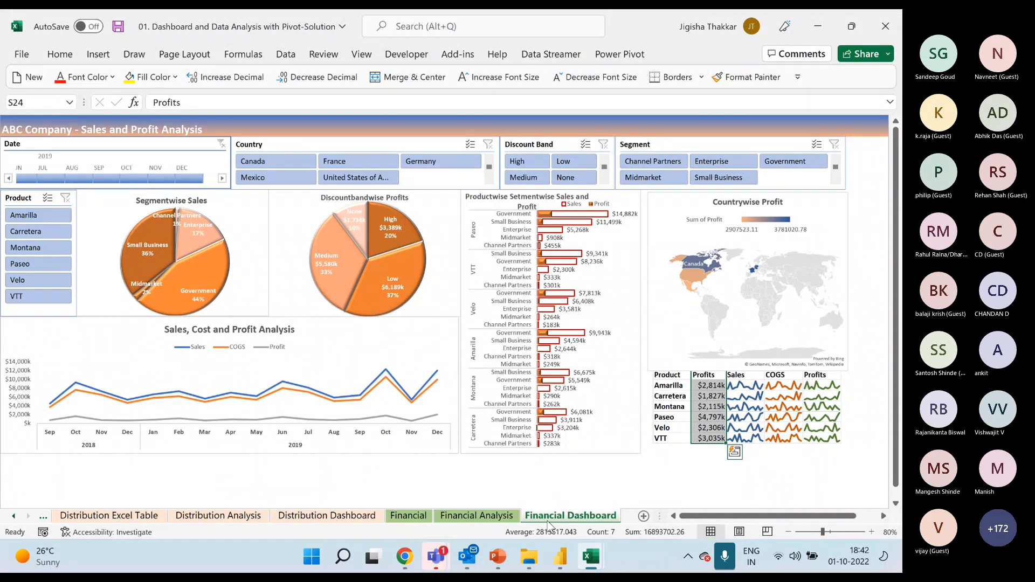
left_click(546, 521)
mouse_move(505, 572)
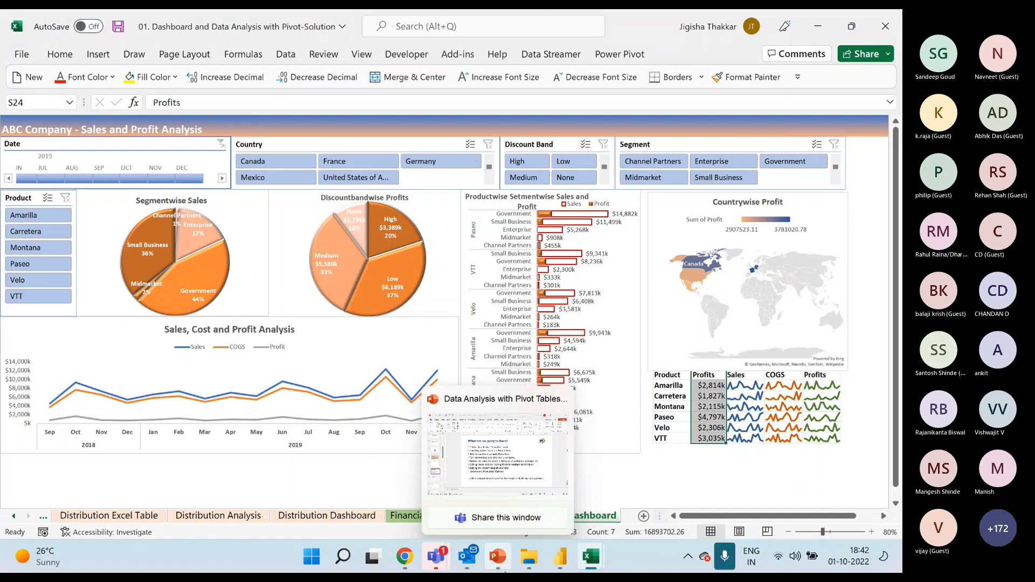
left_click(806, 279)
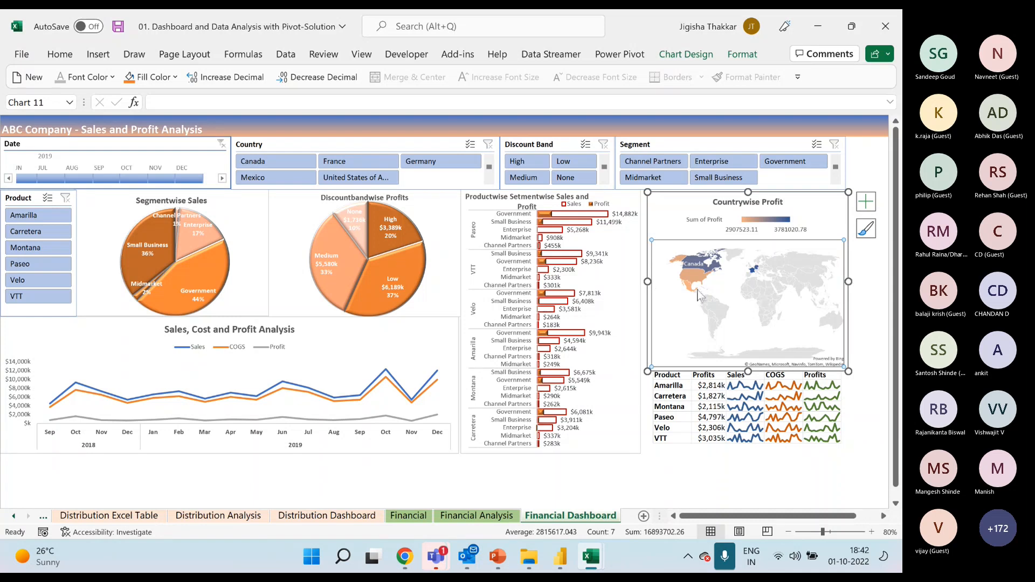
mouse_move(698, 295)
Switch to the Teams meeting and send the copied Google Sheets link in the meeting chat.
mouse_move(438, 558)
left_click(485, 474)
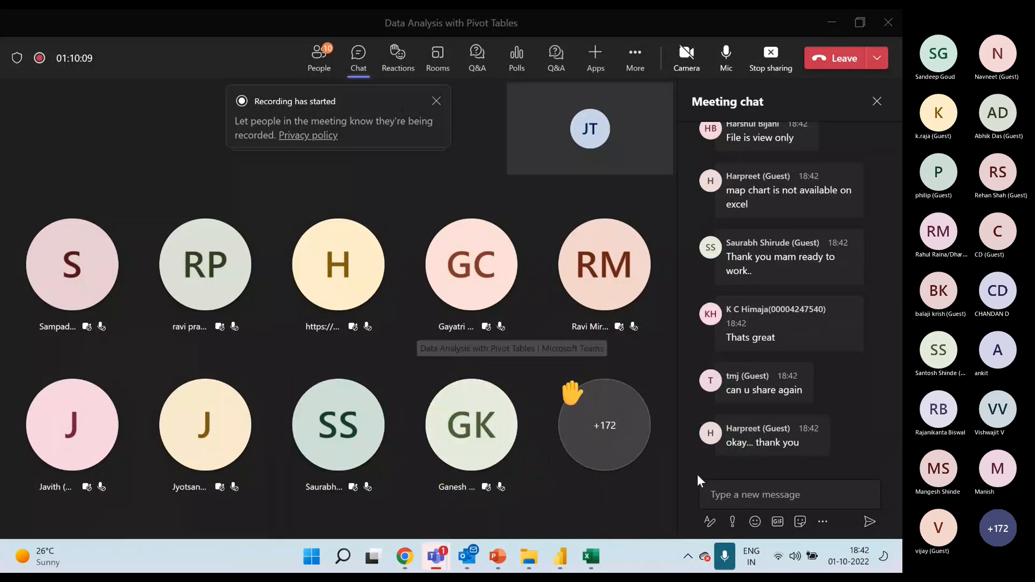
left_click(749, 492)
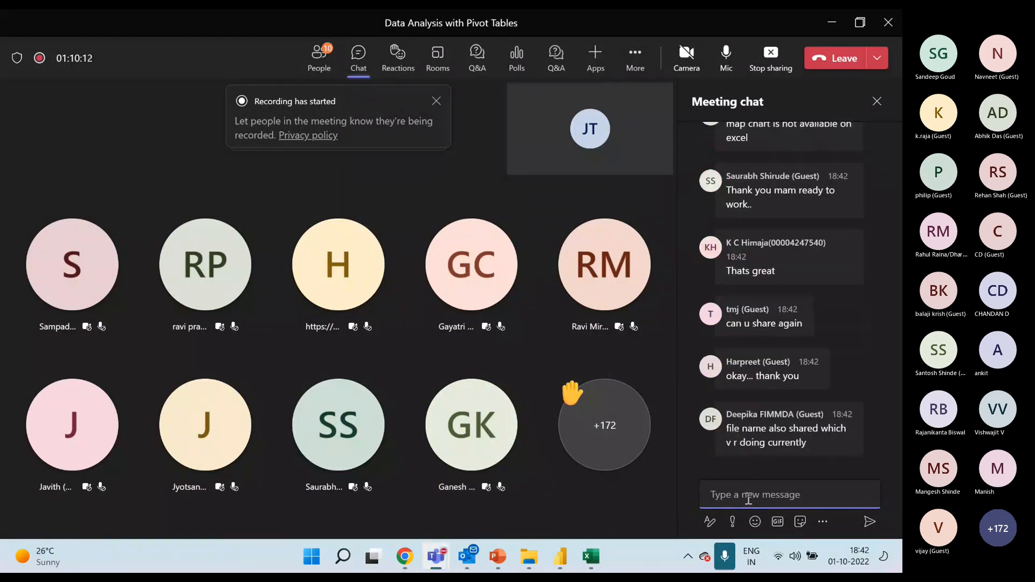
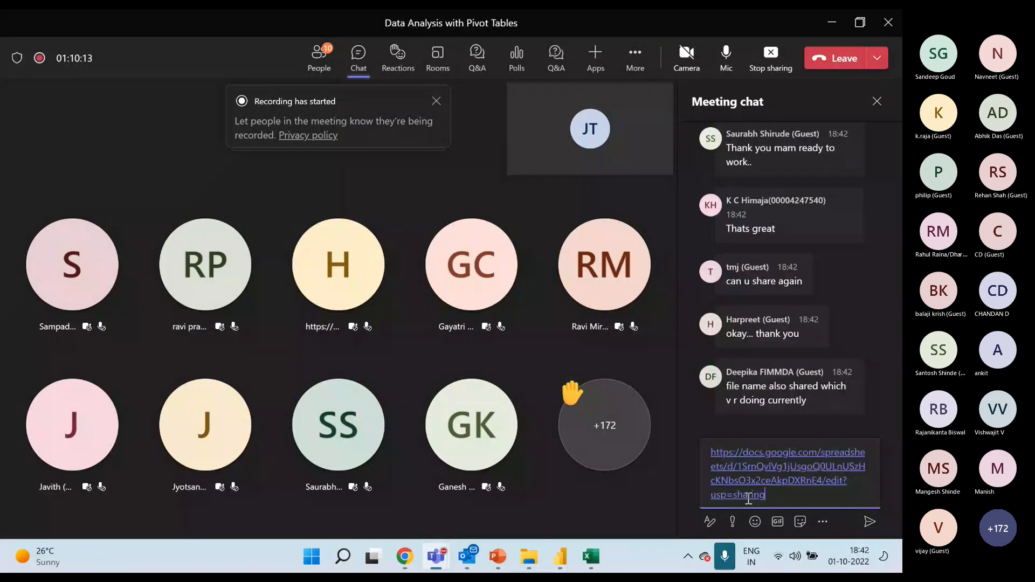
key("Return")
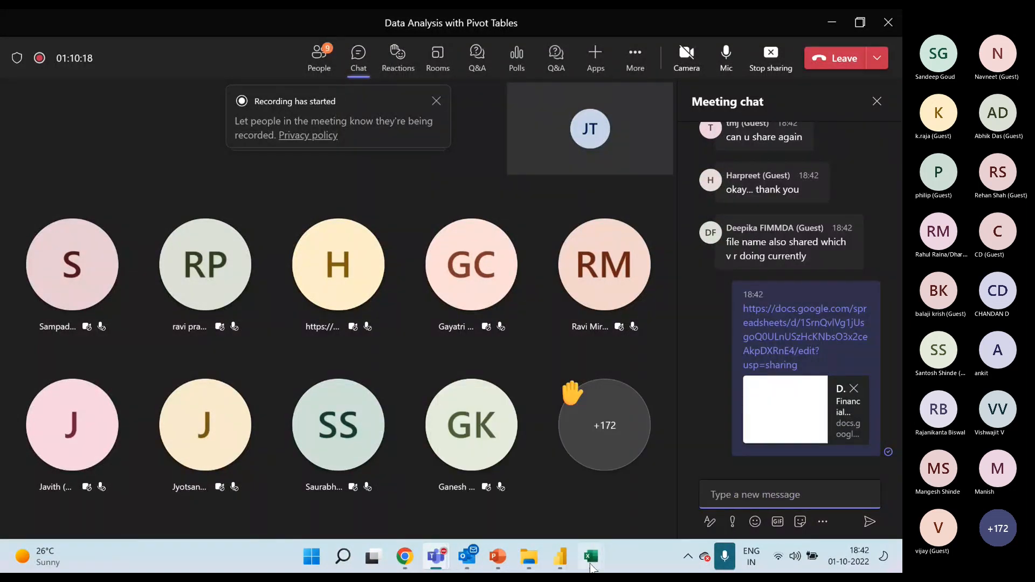
Return to Excel and close the 01. Dashboard and Data Analysis with Pivot-Solution workbook.
mouse_move(591, 556)
left_click(663, 458)
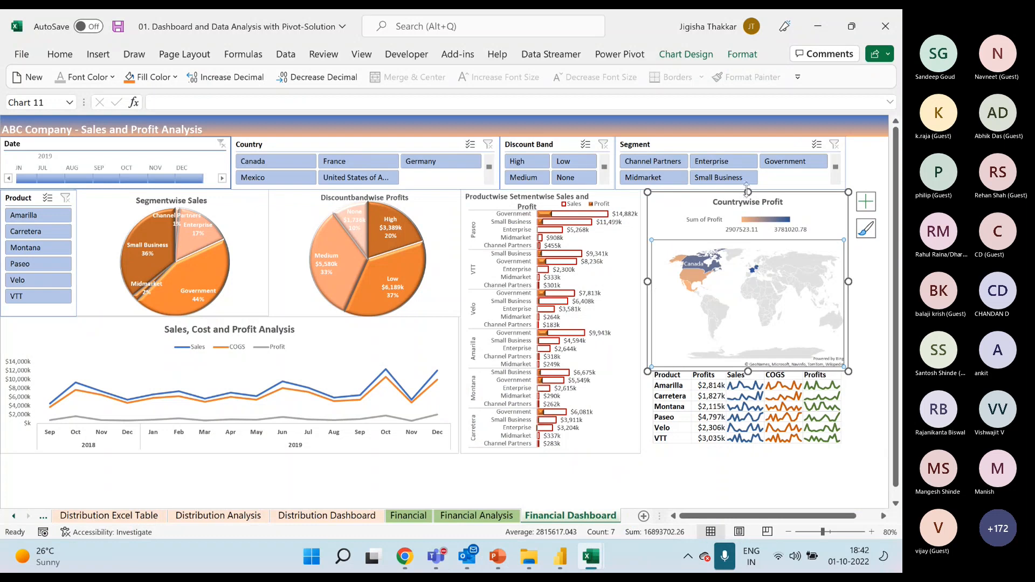
left_click(557, 479)
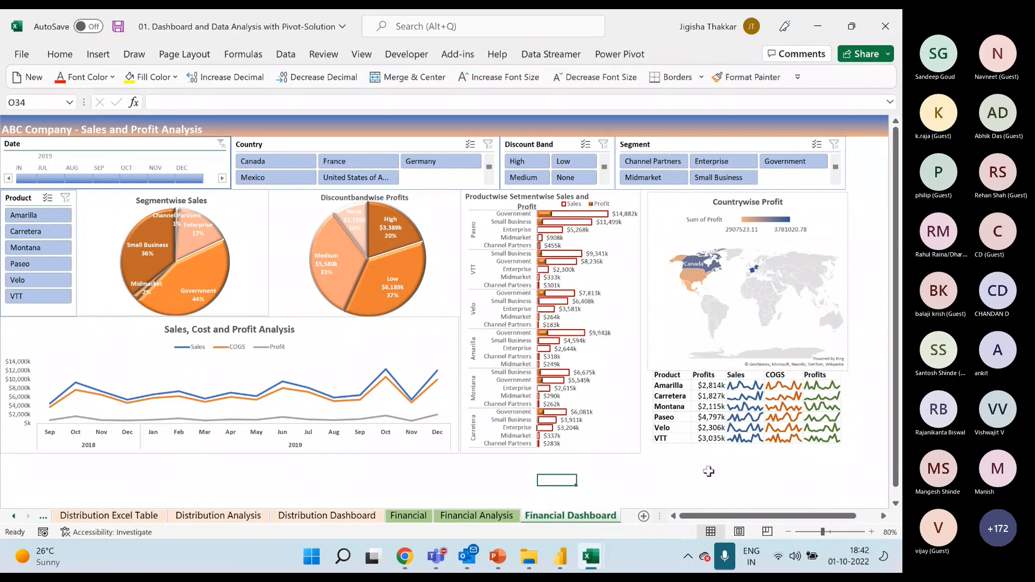
mouse_move(579, 555)
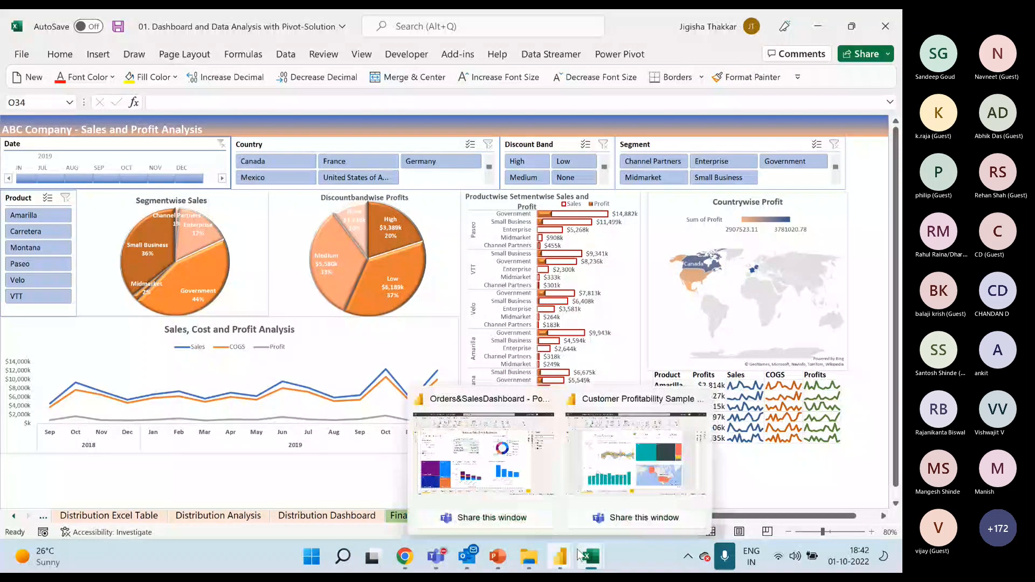
mouse_move(587, 532)
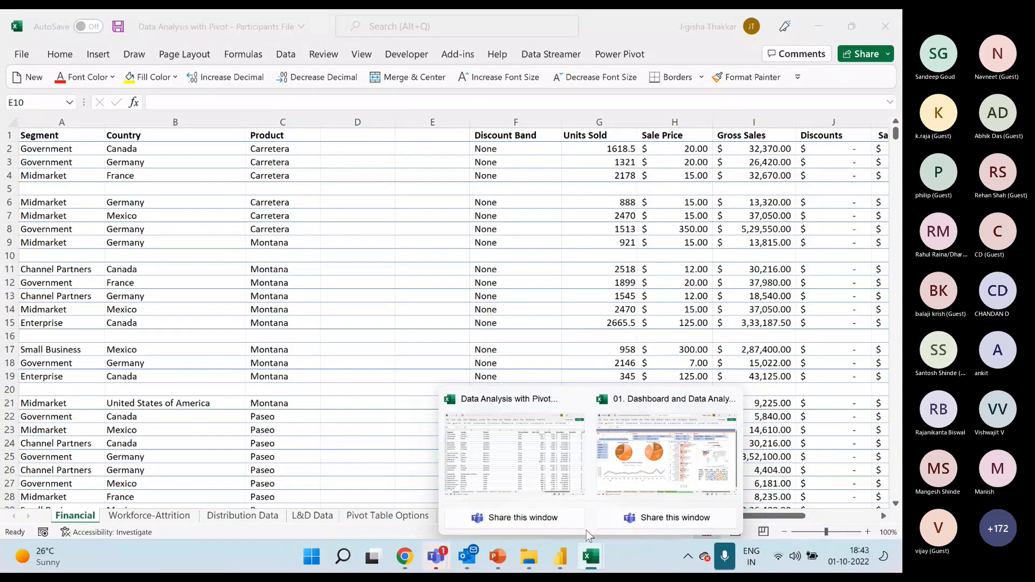
left_click(667, 453)
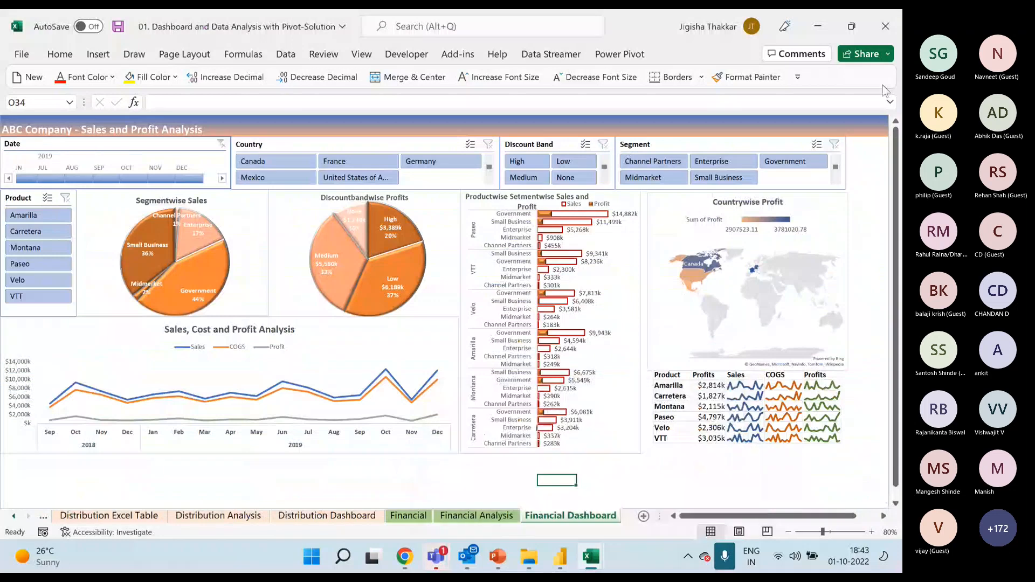
left_click(885, 34)
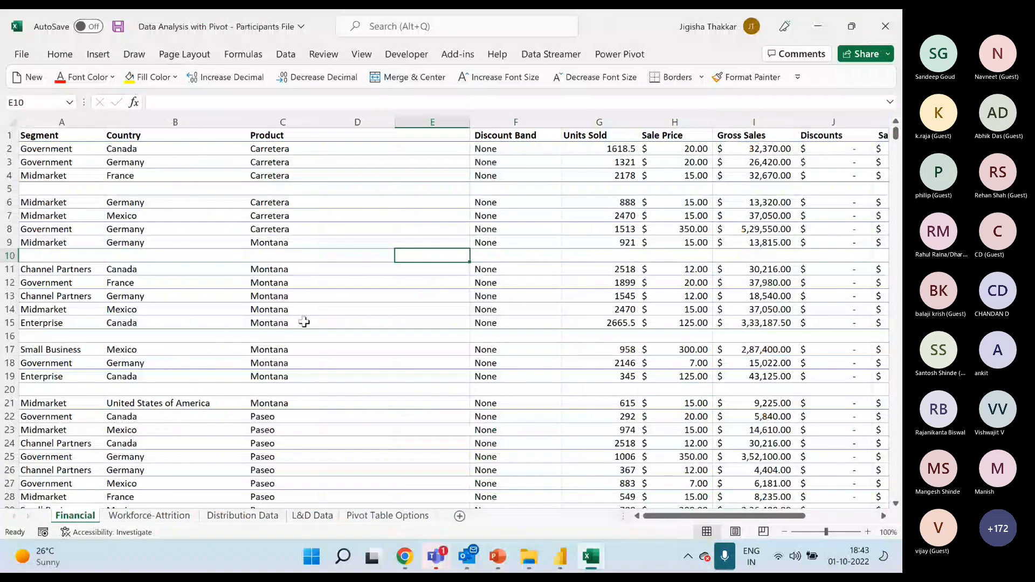
Check the latest messages in the Teams meeting chat and return to the Participants File workbook in Excel.
left_click(304, 322)
mouse_move(446, 563)
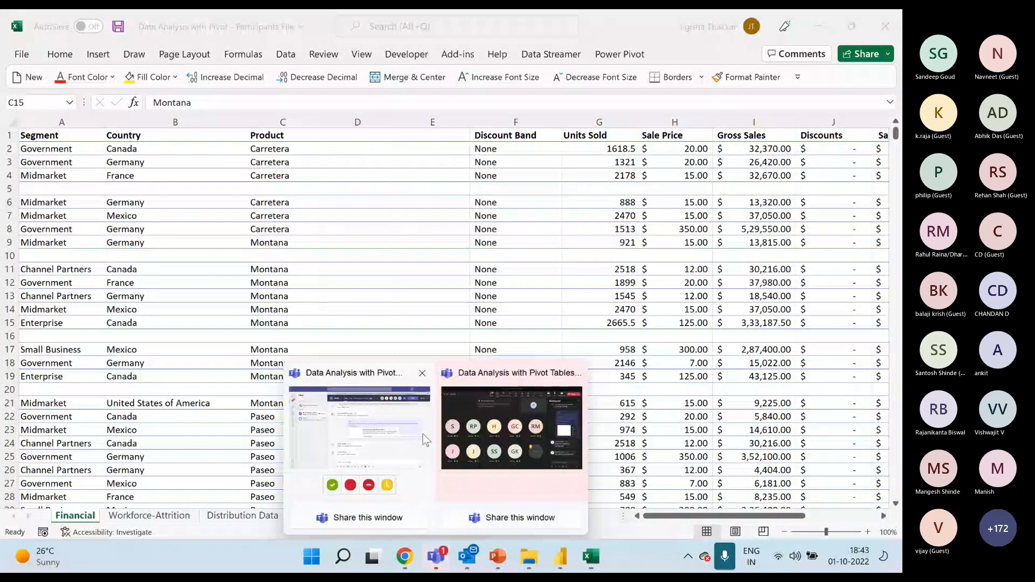
left_click(423, 435)
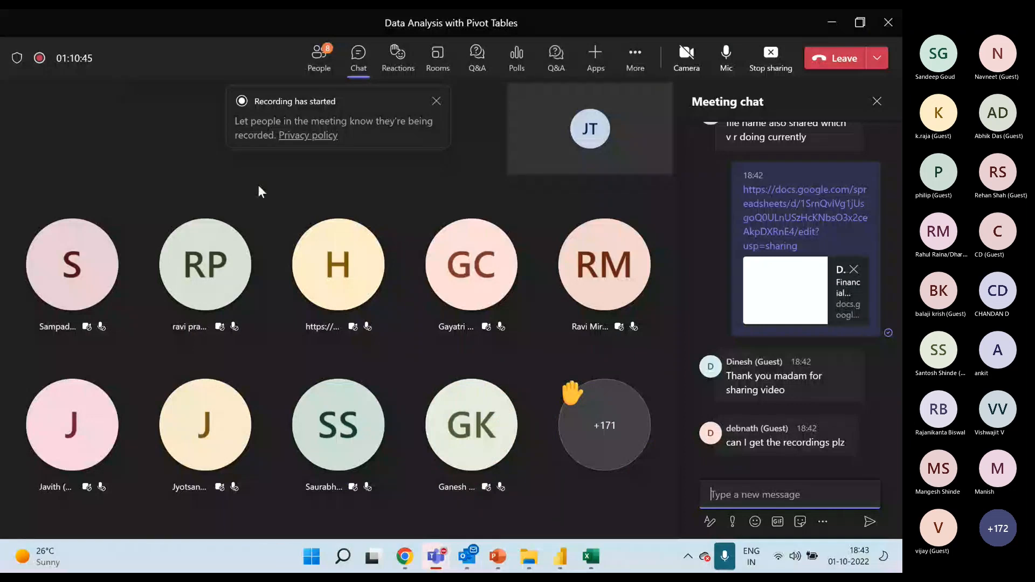
left_click(475, 442)
left_click(473, 365)
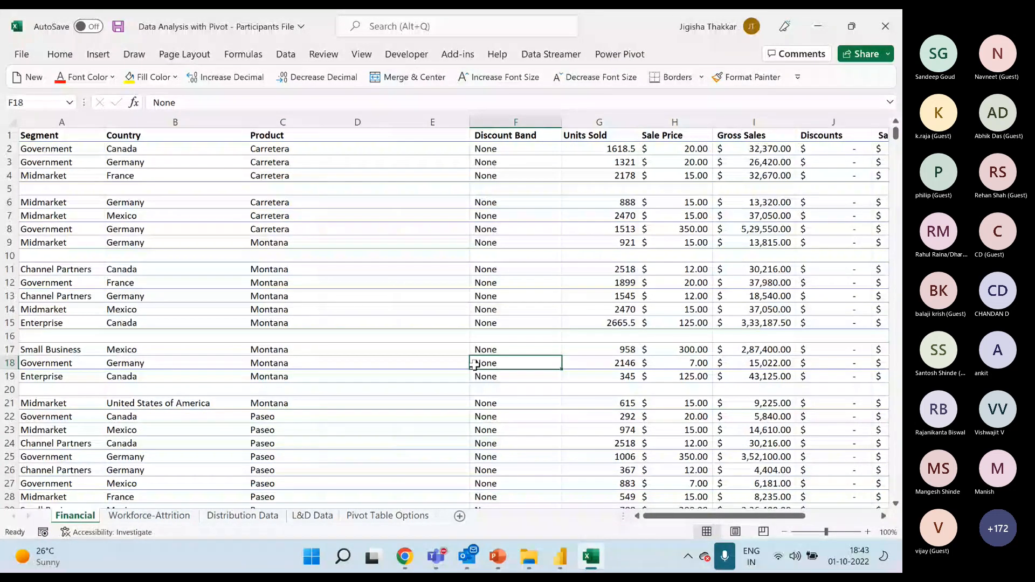
Examine the blank rows and the blank column D that interrupt the data on the Financial sheet.
left_click(384, 392)
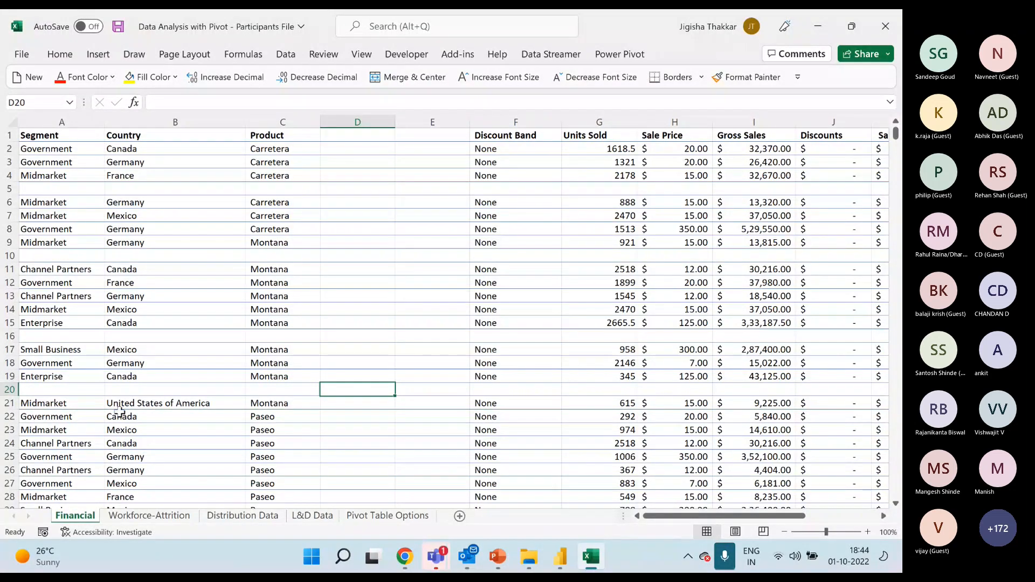
left_click(122, 215)
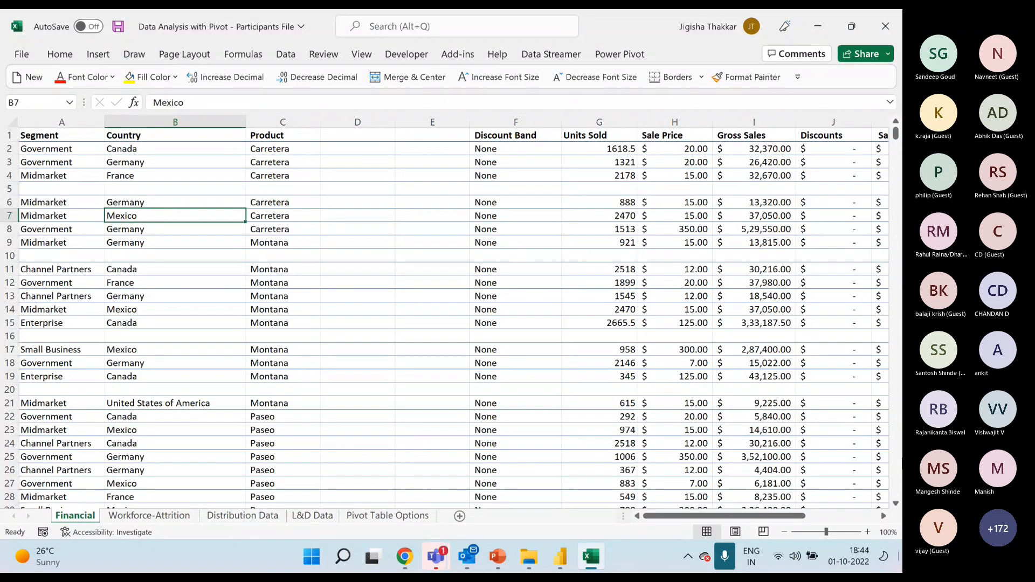
left_click(140, 184)
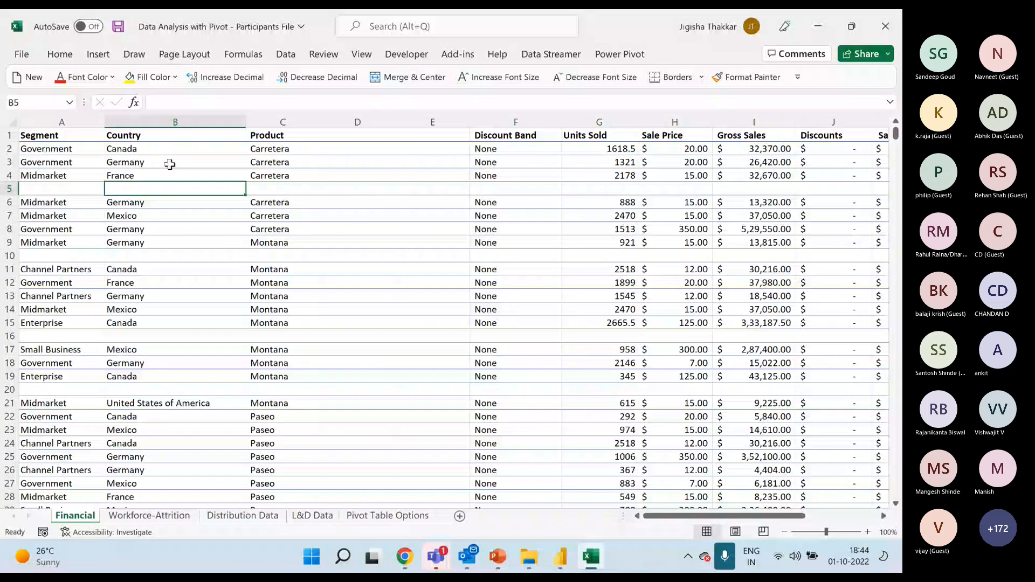
left_click(280, 116)
left_click(337, 116)
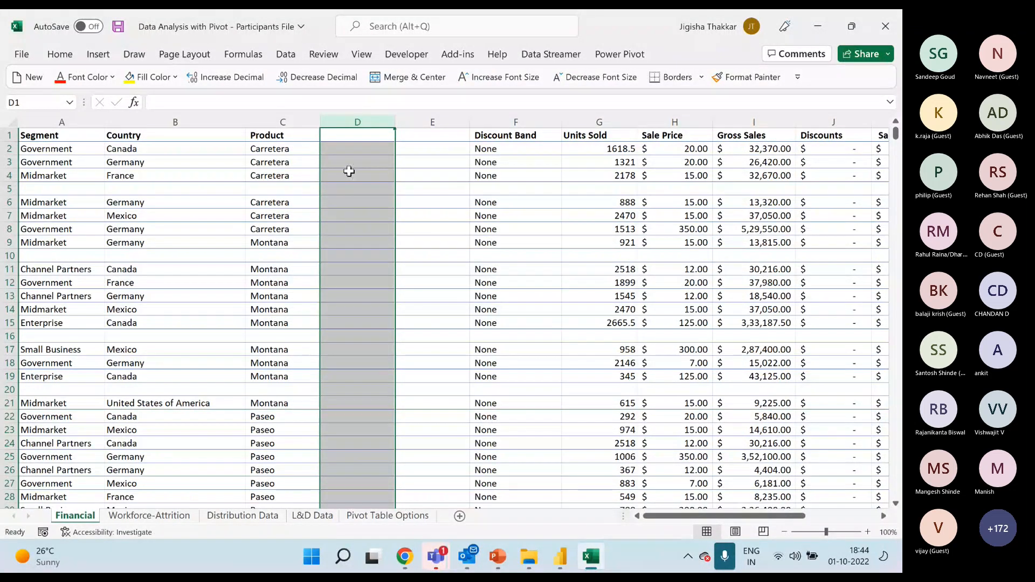
left_click(401, 242)
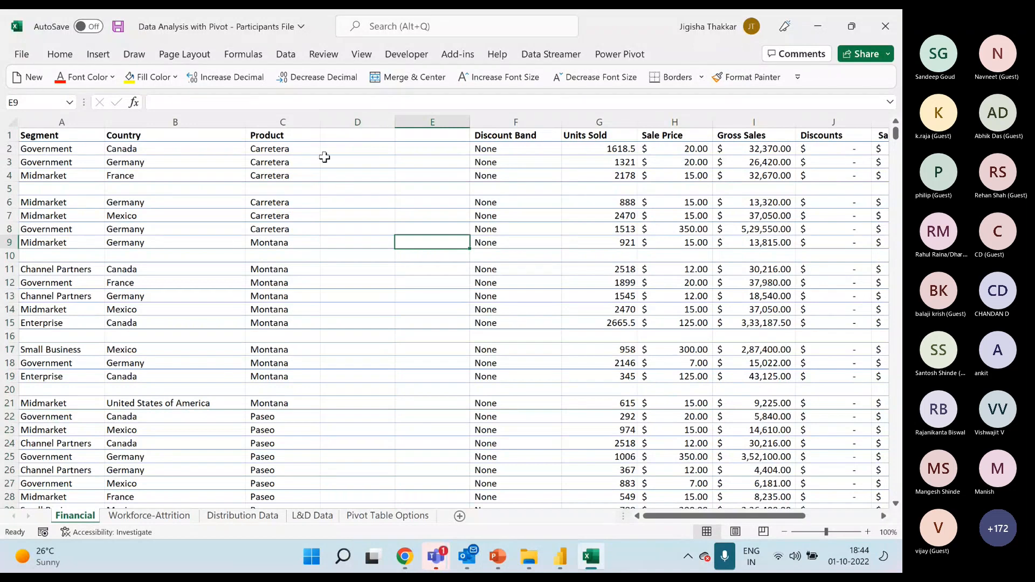
Examine the broken-up data block on the Financial sheet by highlighting cells A1 to H20.
left_click_drag(41, 135, 490, 388)
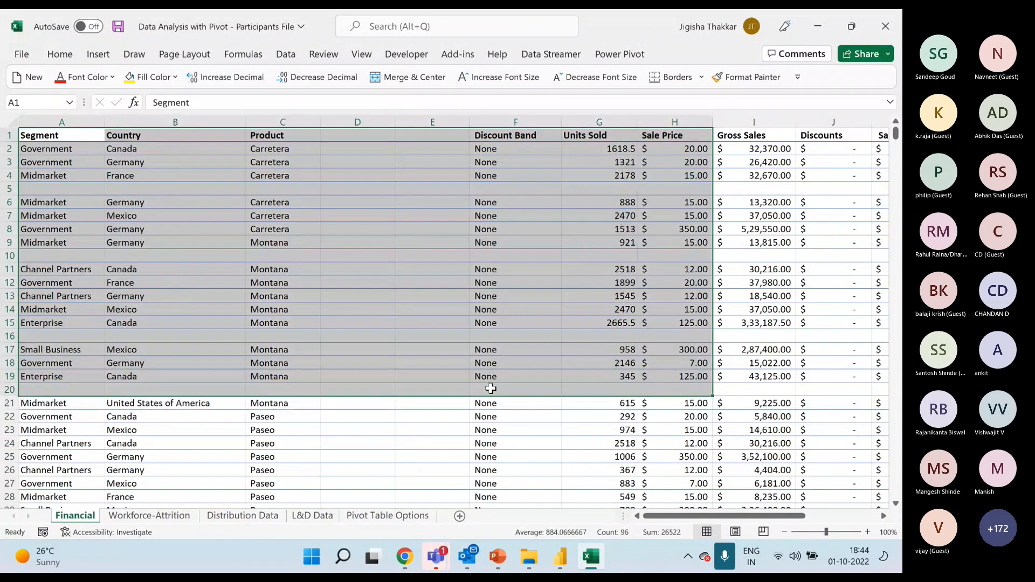
left_click(494, 337)
left_click(513, 279)
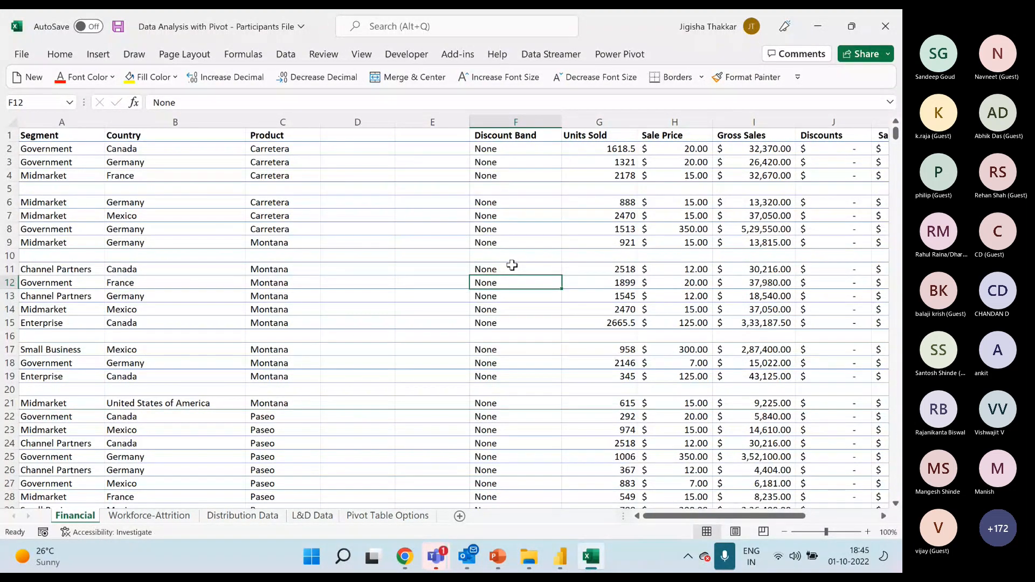
left_click(512, 244)
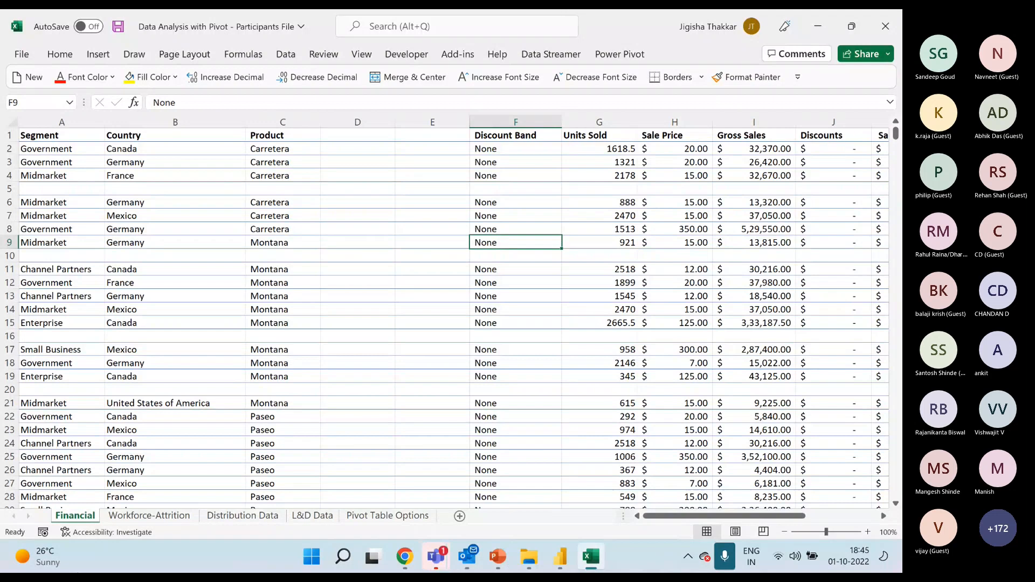
Switch to the PowerPoint deck and show slide 13, Understand the Data Requirements for Pivot Tables.
mouse_move(113, 560)
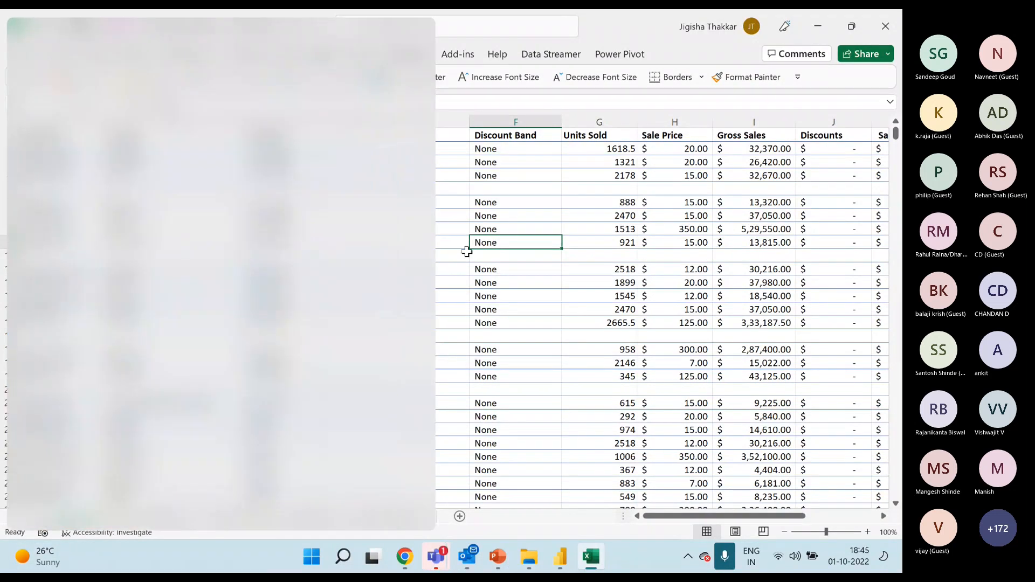
left_click(485, 232)
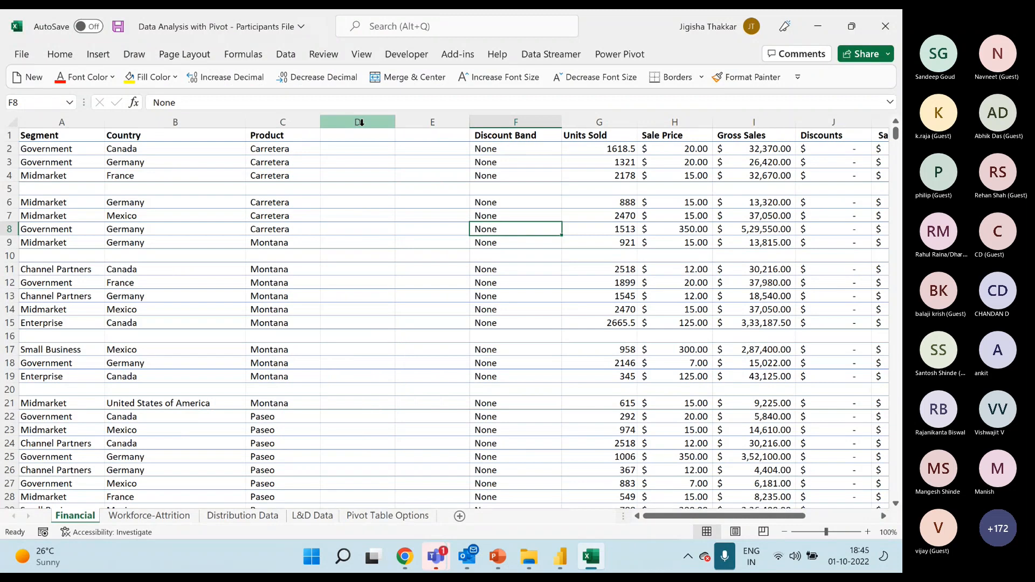
left_click(498, 556)
left_click(41, 308)
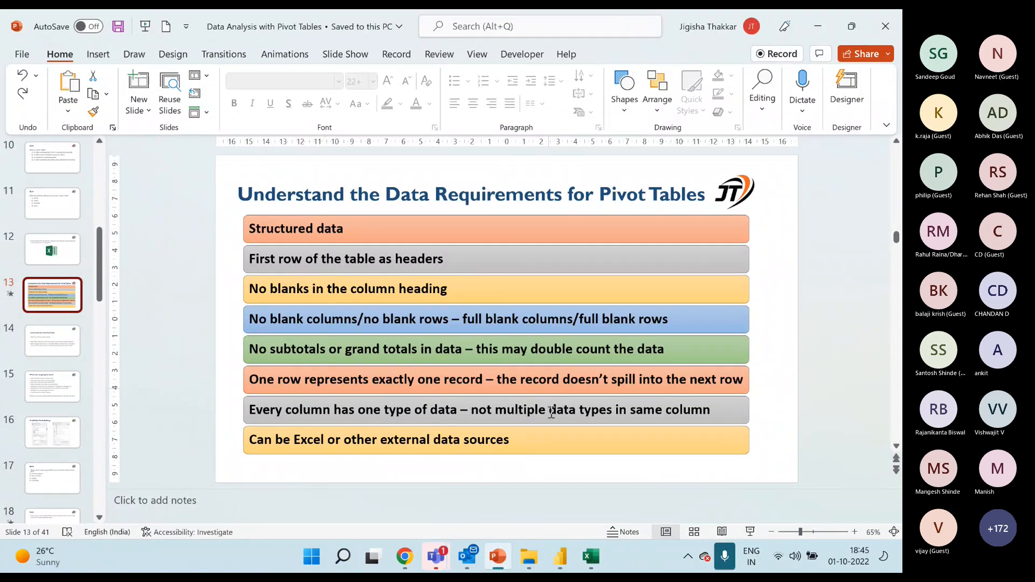
Return to the Financial sheet in Excel and examine the header row and the Country column by highlighting them.
left_click(591, 556)
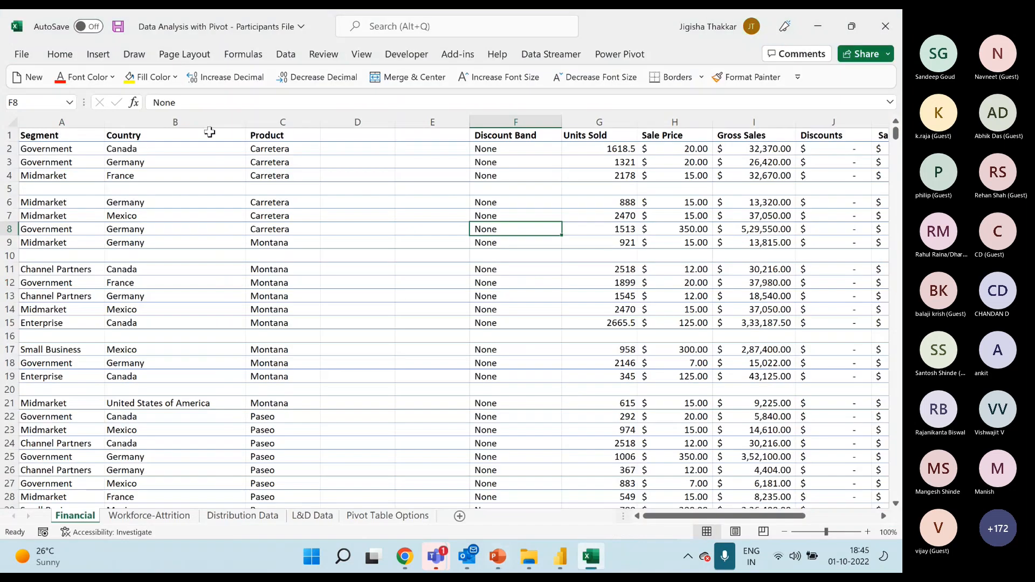
left_click_drag(56, 138, 567, 135)
left_click(231, 121)
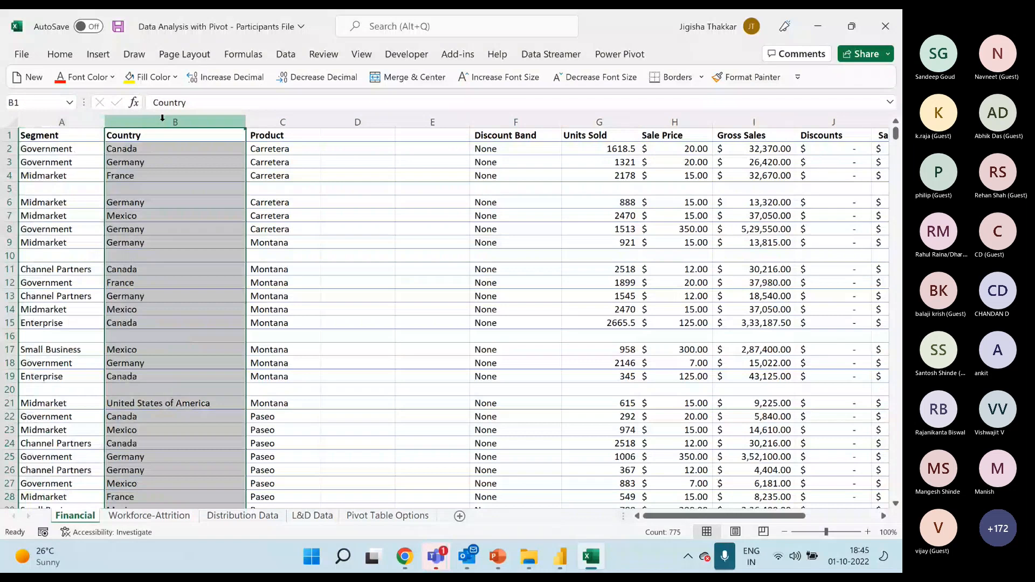
Examine the Discount Band, Units Sold, Sale Price and Gross Sales columns on the Financial sheet by highlighting them one by one.
left_click(257, 120)
left_click(517, 121)
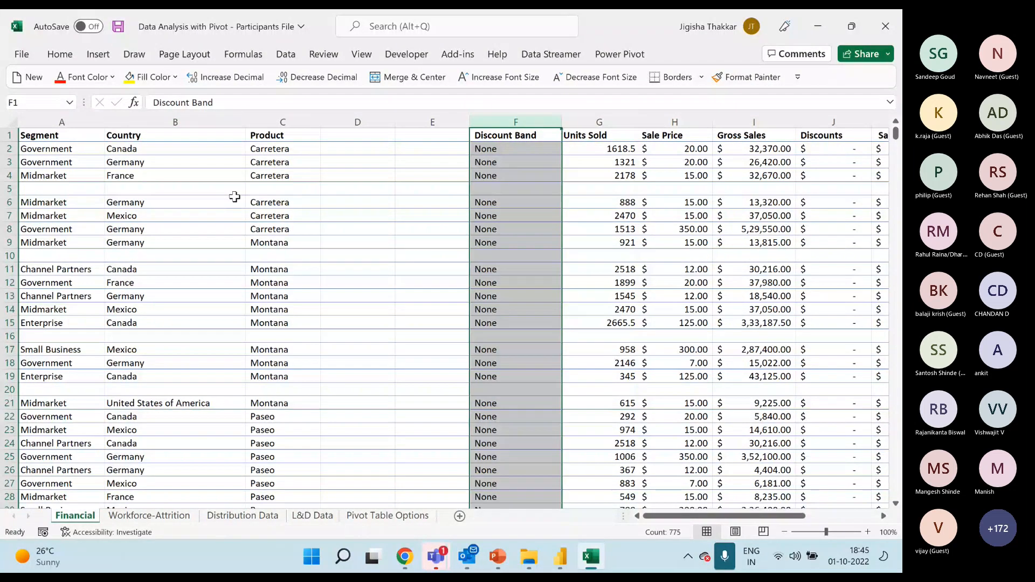
left_click(606, 271)
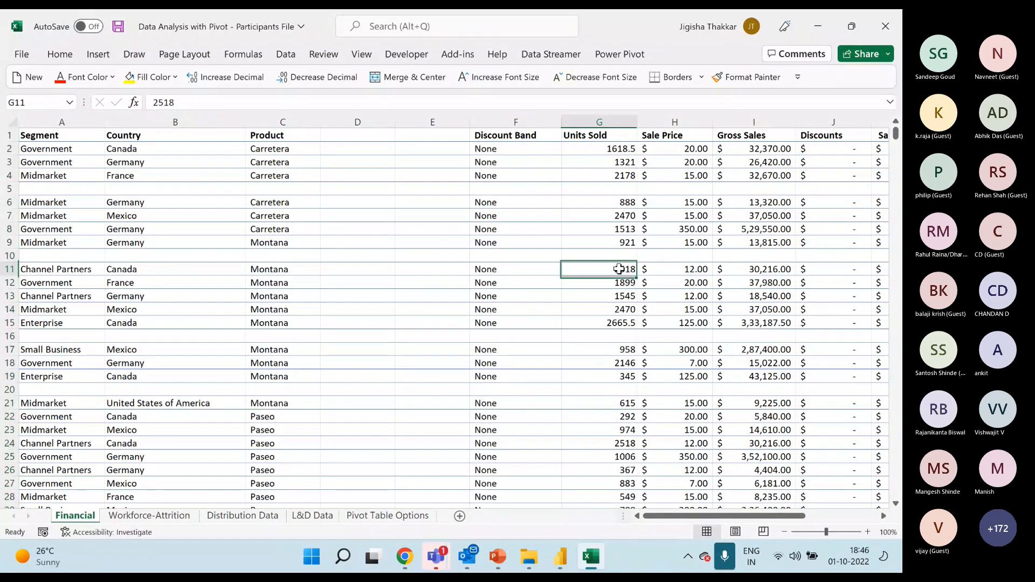
key("Right")
key("Right")
key("Right")
key("Right")
key("Right")
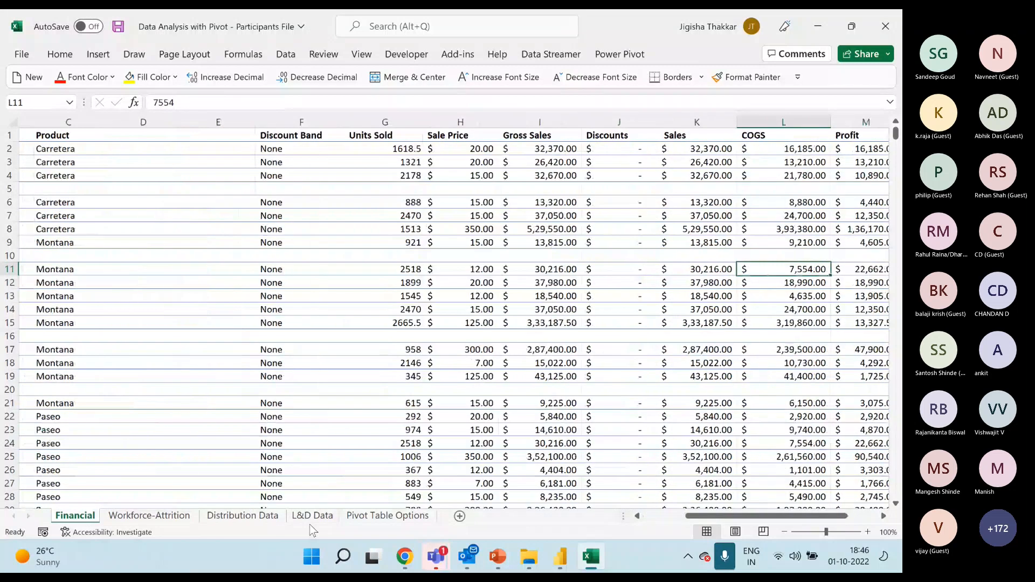
left_click(372, 122)
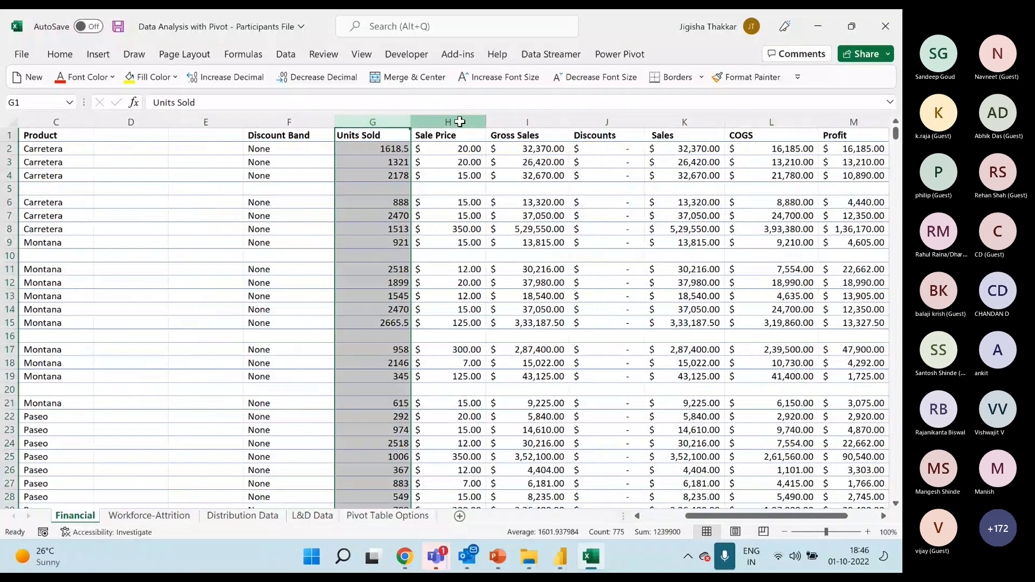
left_click(461, 120)
left_click(531, 118)
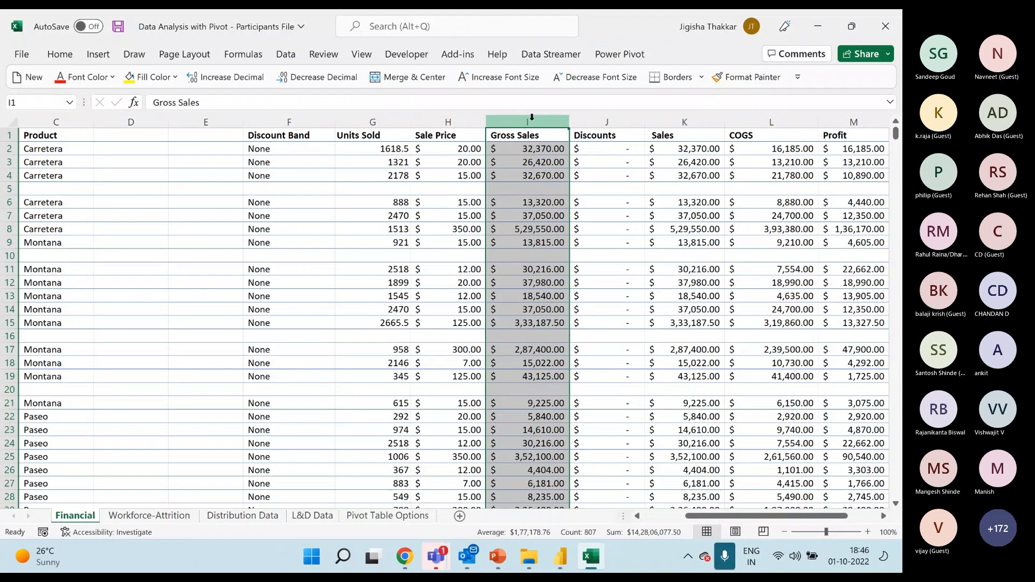
left_click(714, 217)
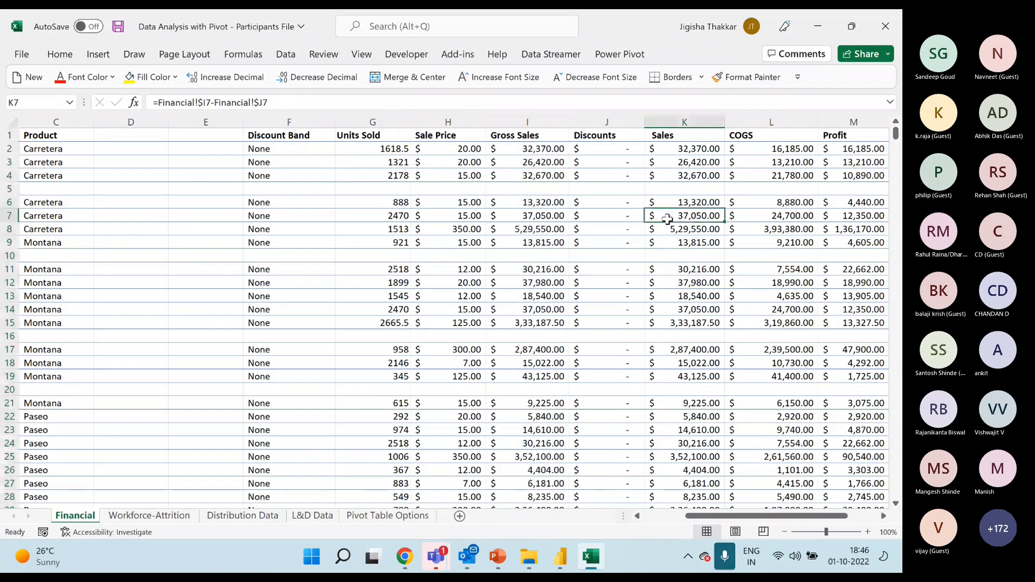
left_click_drag(704, 518, 661, 517)
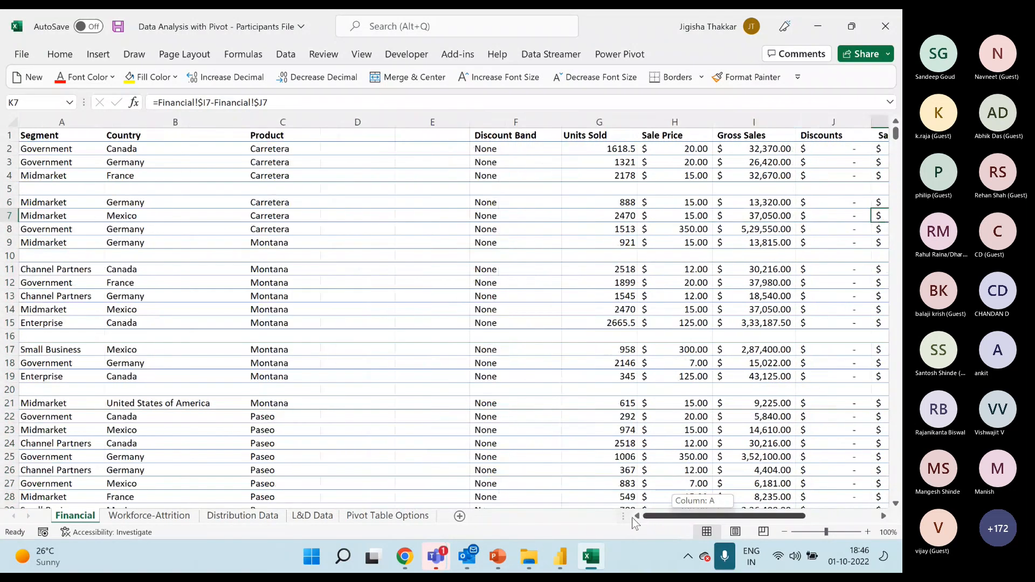
left_click(542, 188)
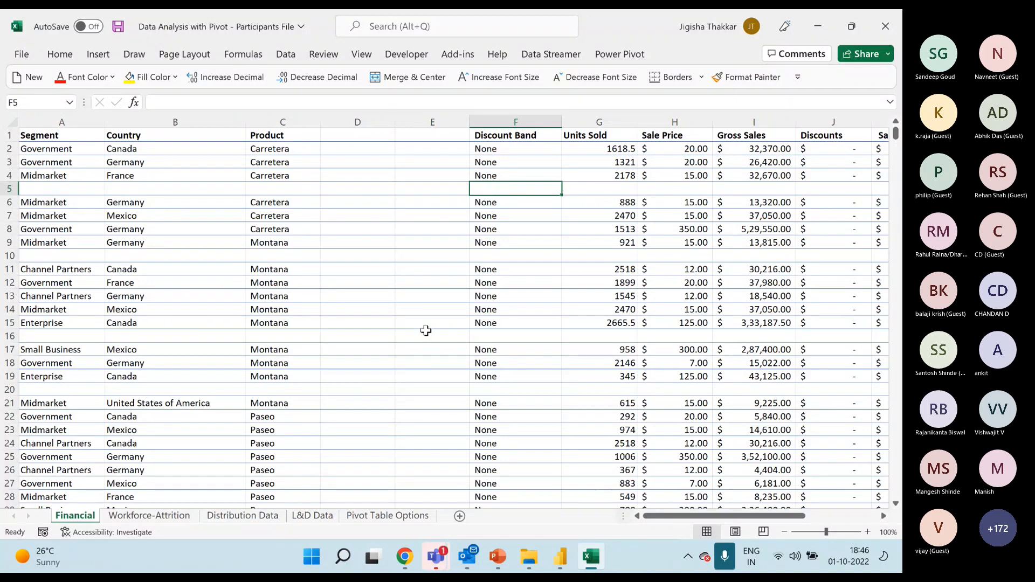
left_click(407, 299)
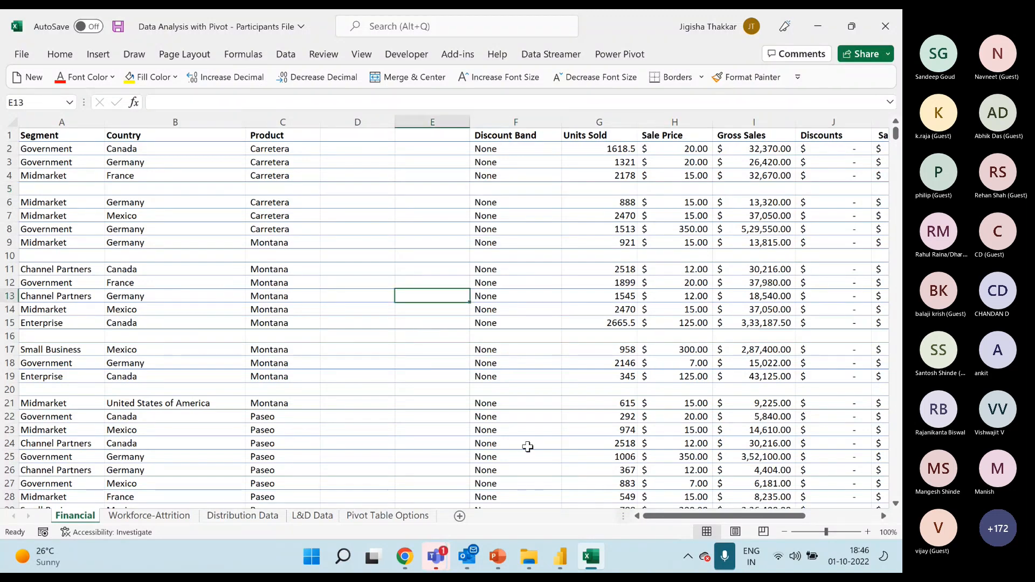
Switch to the Teams meeting window to read the participants' chat messages, and return to the Financial sheet in Excel.
mouse_move(443, 563)
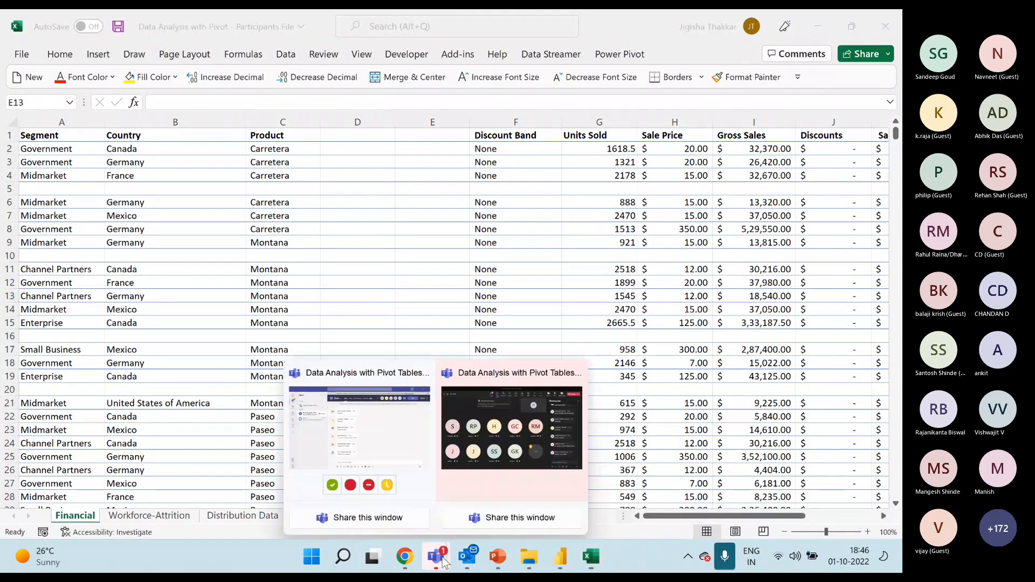
left_click(516, 439)
mouse_move(516, 439)
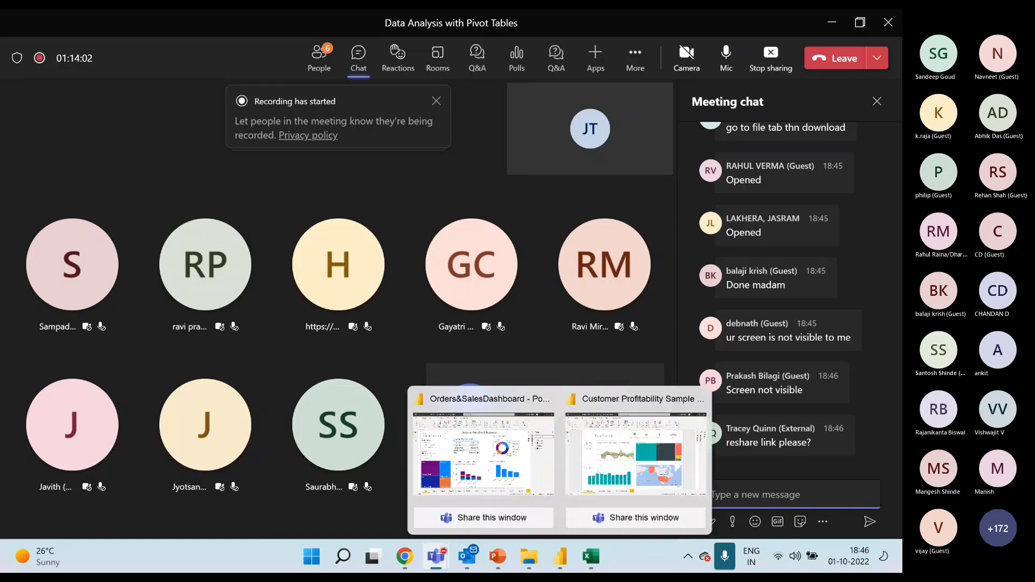
left_click(592, 562)
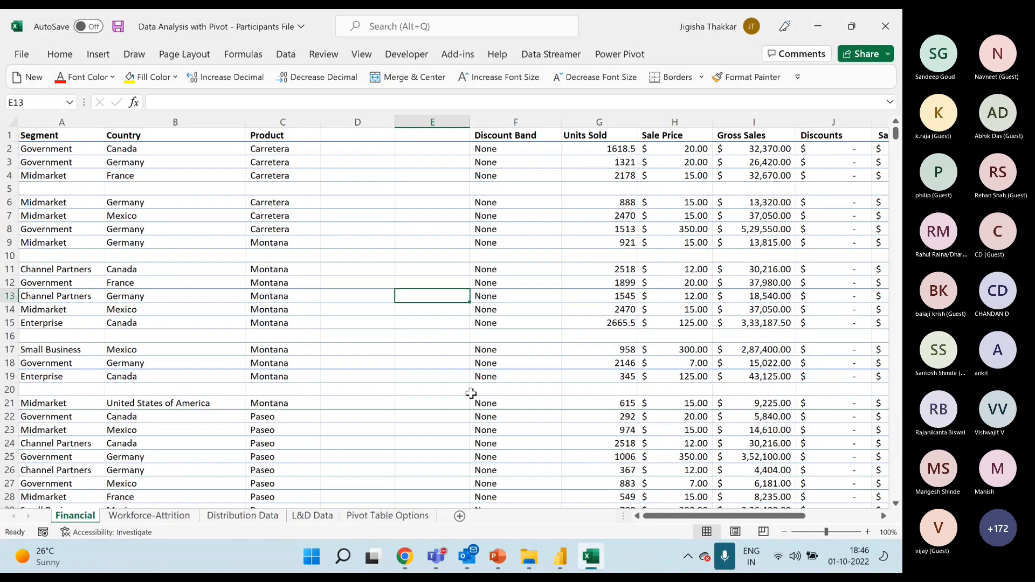
Highlight the blank columns D and E on the Financial sheet.
left_click(416, 336)
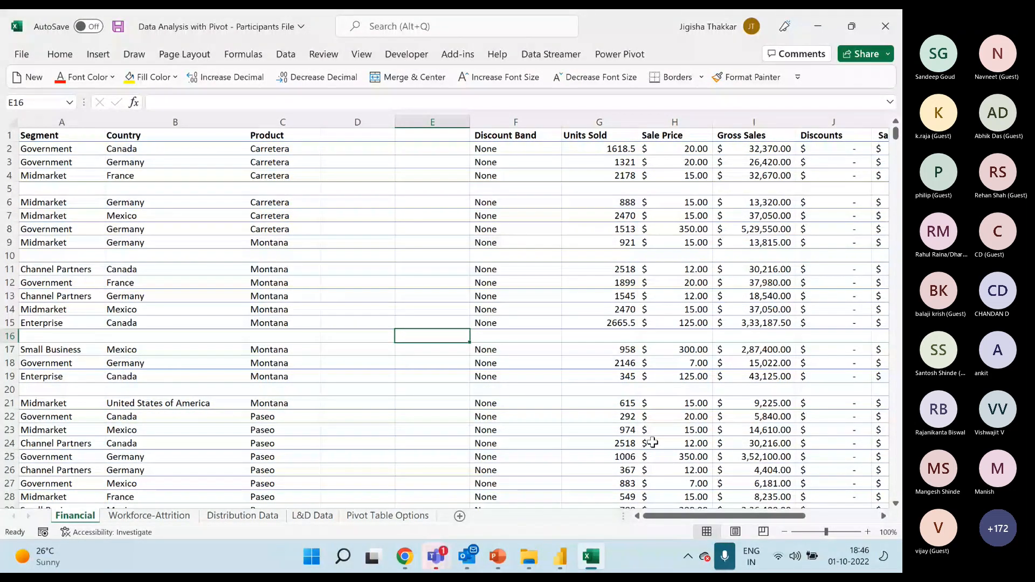
left_click(40, 136)
left_click_drag(354, 122, 423, 114)
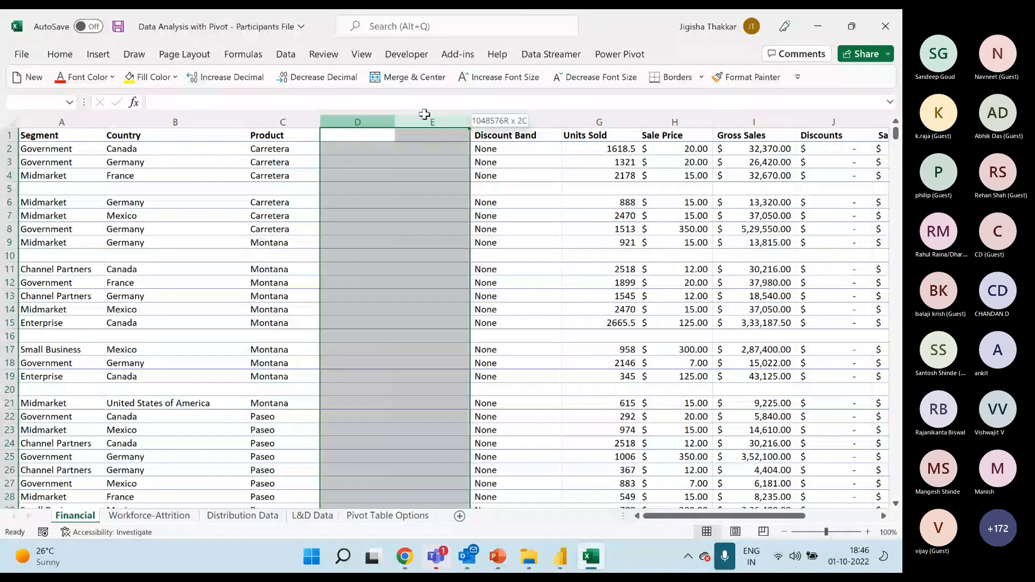
Select the header row from A1 across the blank columns to the Date header in N1.
left_click(32, 137)
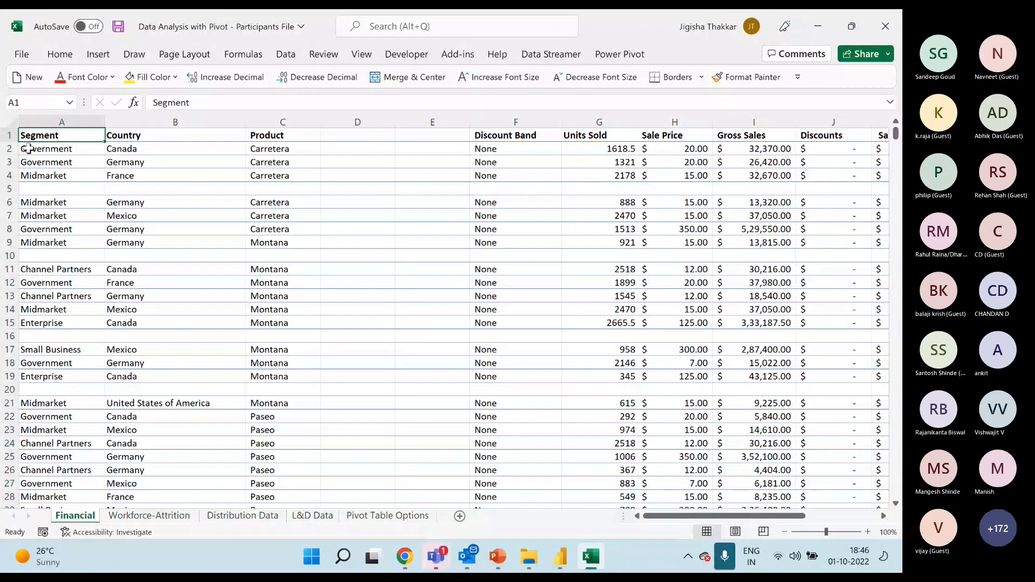
key("ctrl+shift+Right")
key("ctrl+shift+Left")
key("ctrl+shift+Right")
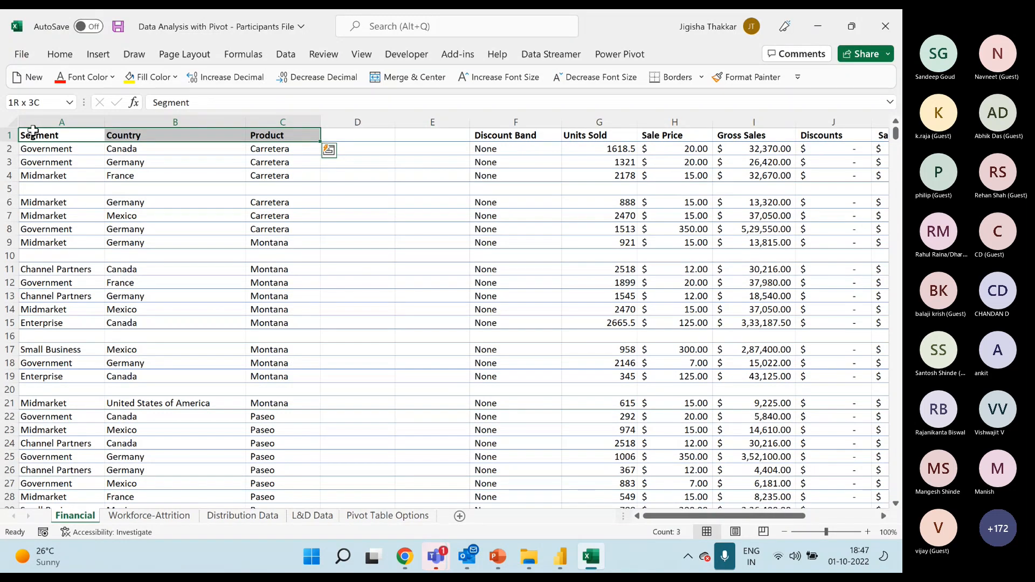
key("ctrl+shift+Right")
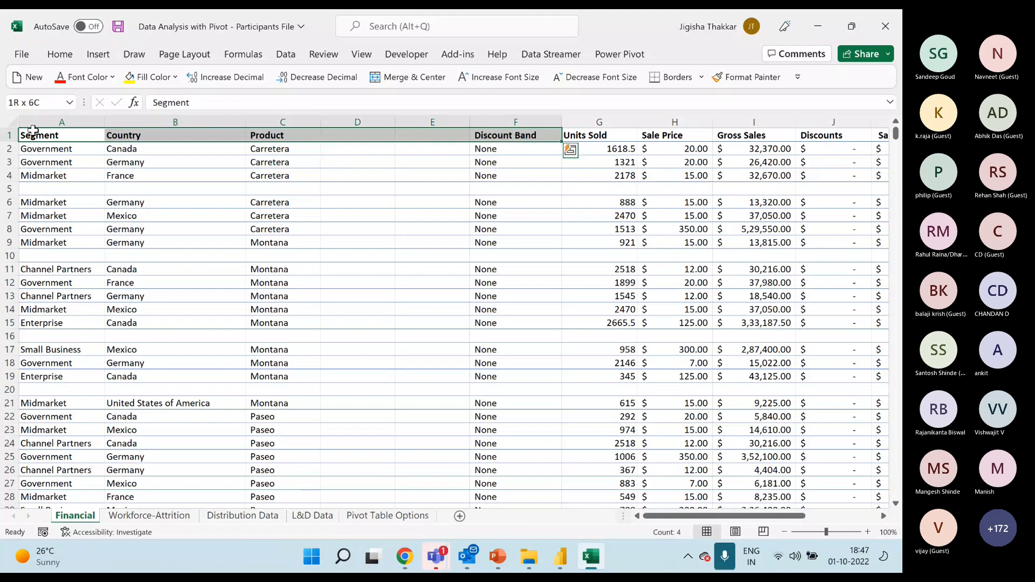
key("ctrl+shift+Right")
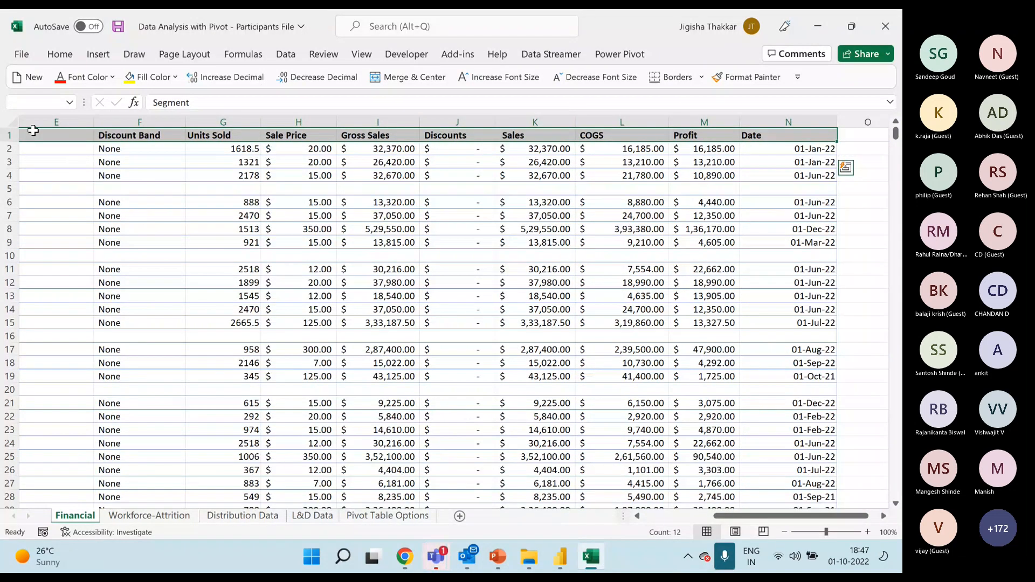
Extend the header selection down through the blank rows to the last data row, covering A1:N779.
key("ctrl+shift+Down")
key("ctrl+shift+Down")
key("ctrl+shift+Down")
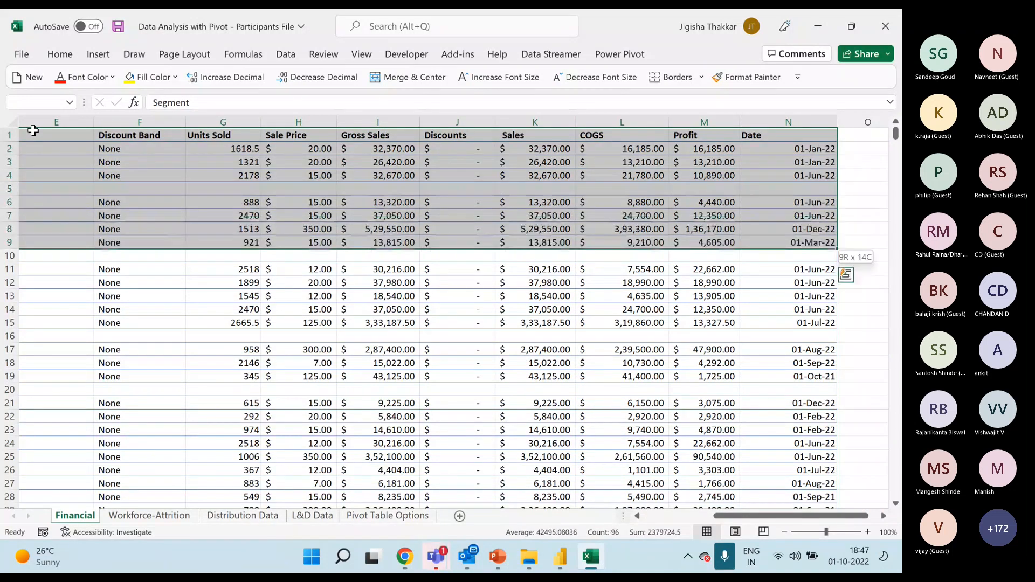
key("ctrl+shift+Down")
key("ctrl+shift+Down")
key("ctrl+shift+Down")
key("ctrl+shift+Down")
key("ctrl+shift+Down")
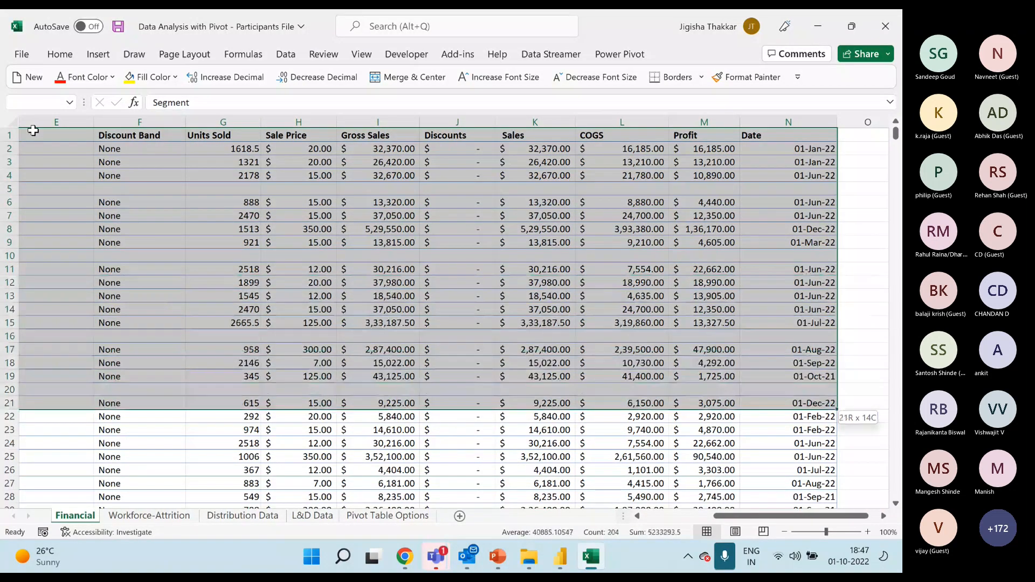
key("ctrl+shift+Down")
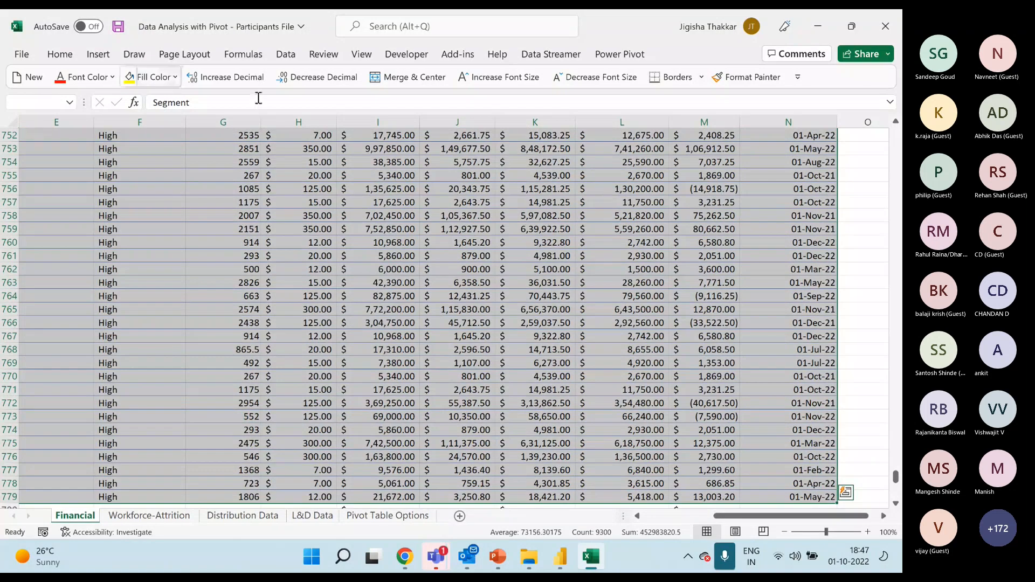
scroll(596, 419, "down", 5)
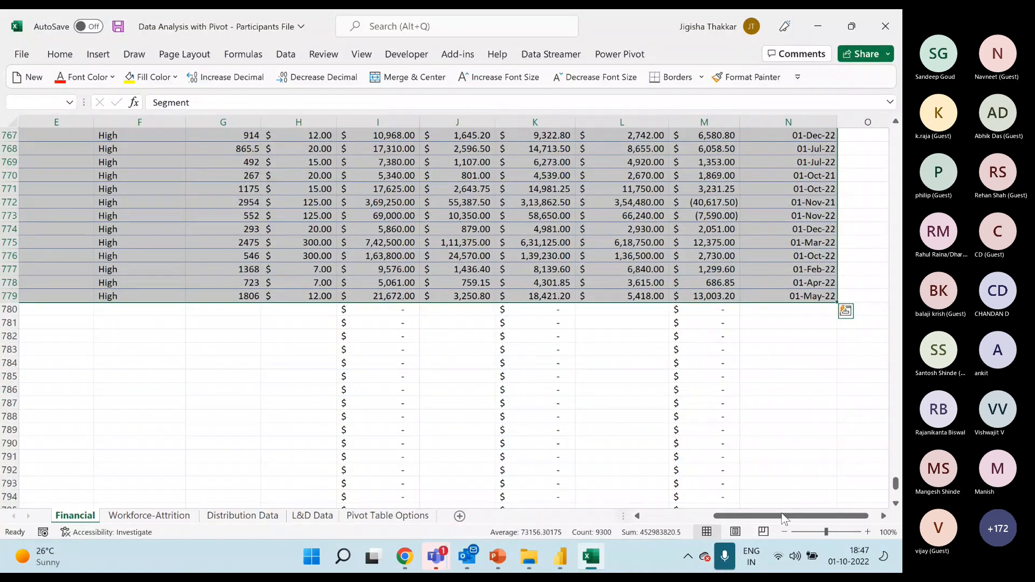
scroll(783, 521, "left", 5)
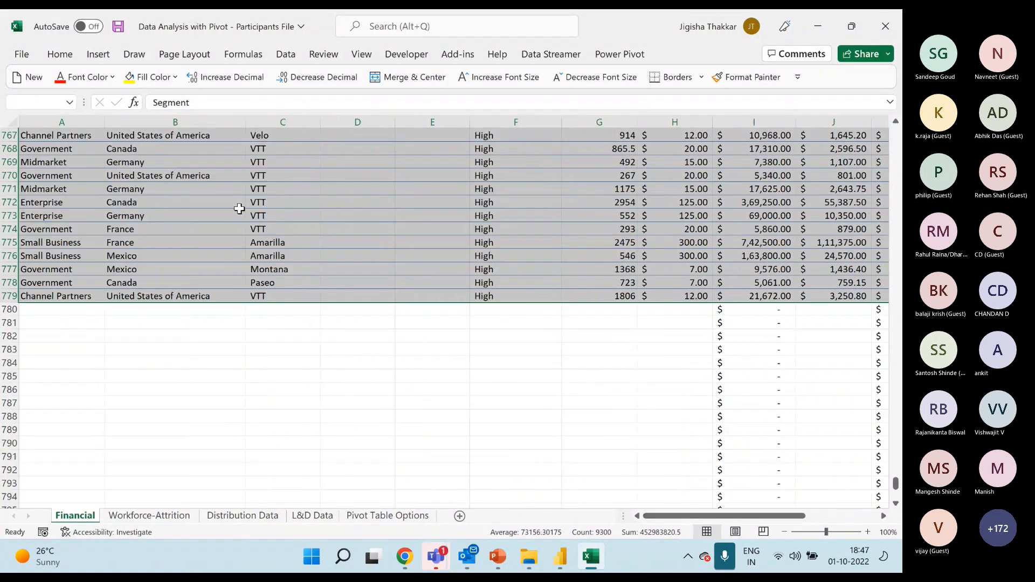
scroll(219, 203, "up", 11)
scroll(219, 202, "up", 8)
Try to create a PivotTable from Financial!$A$1:$N$779 on a new worksheet, and close the dialog.
left_click(95, 55)
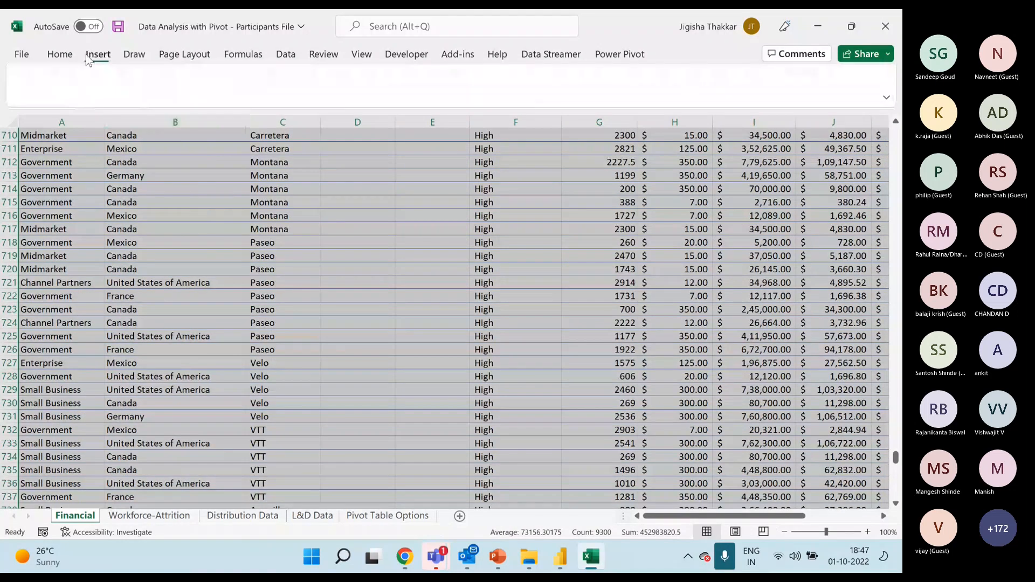
left_click(32, 84)
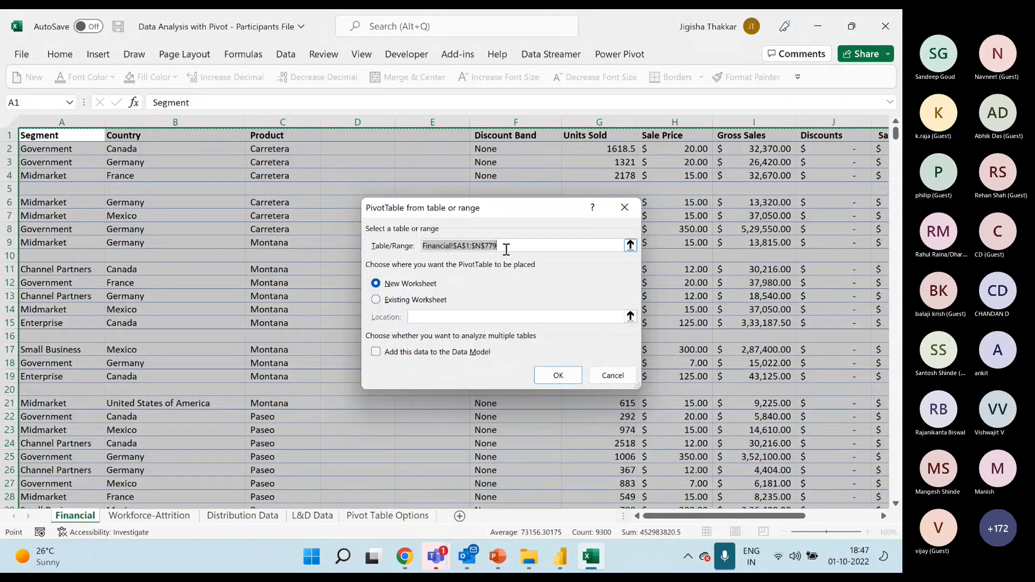
left_click(423, 304)
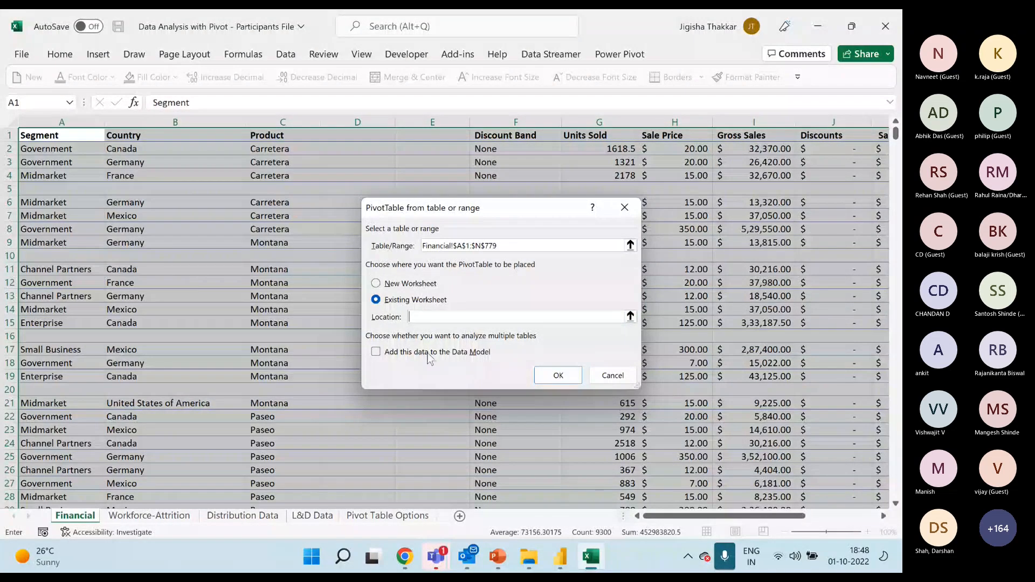
left_click(409, 284)
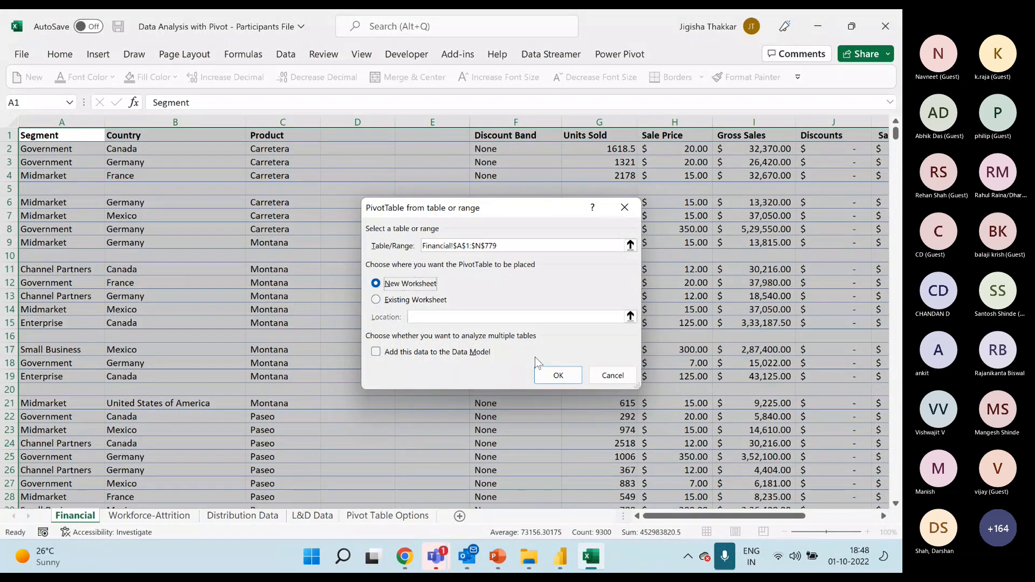
left_click(546, 376)
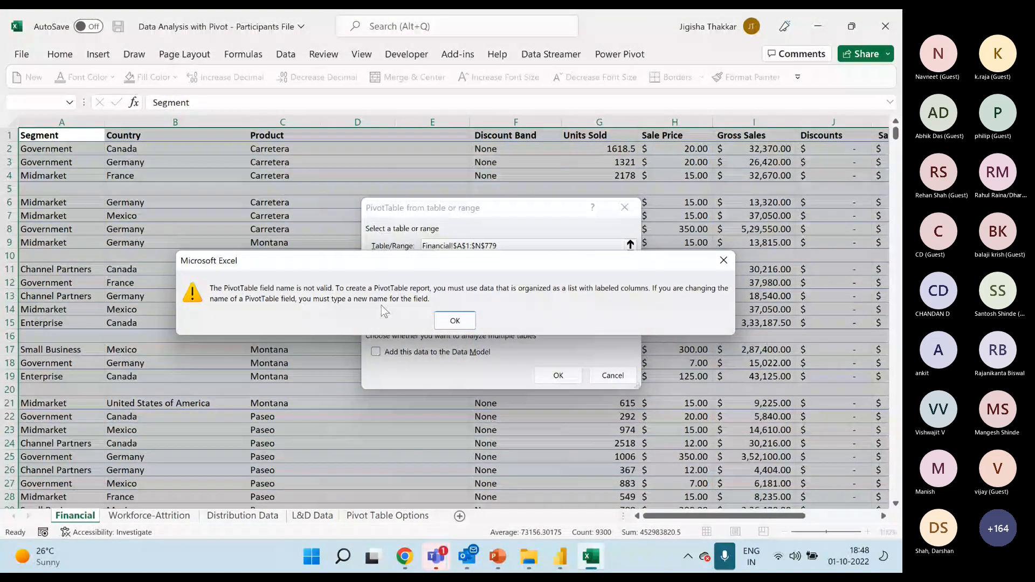
left_click(454, 320)
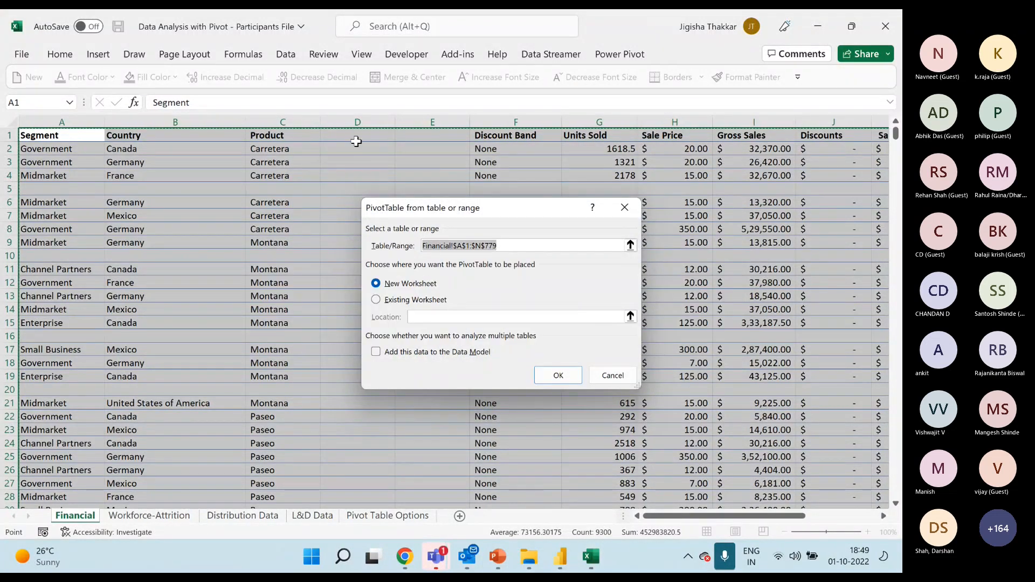
left_click(606, 377)
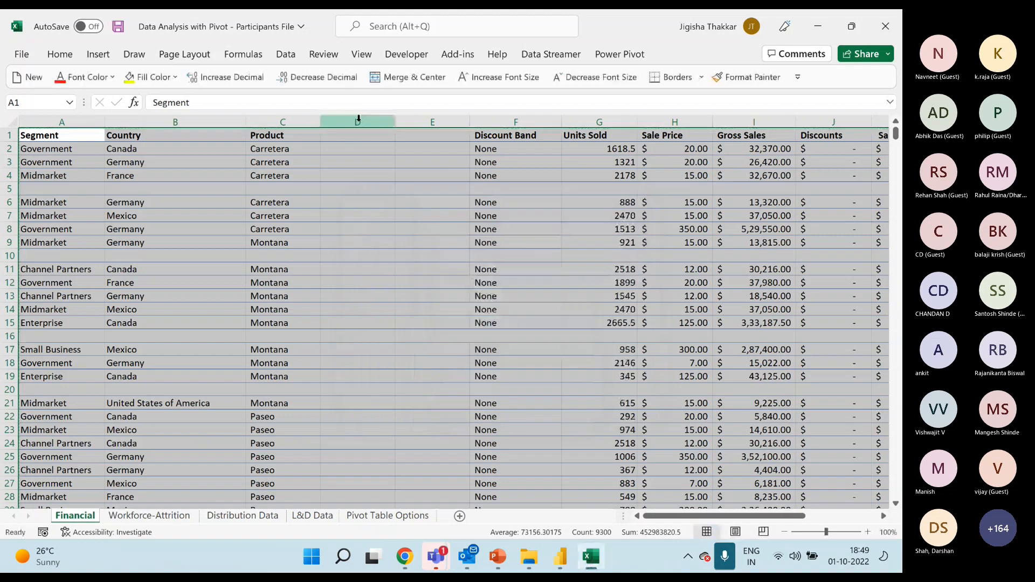
Try deleting the blank columns D and E together, and undo the deletion.
left_click(359, 120)
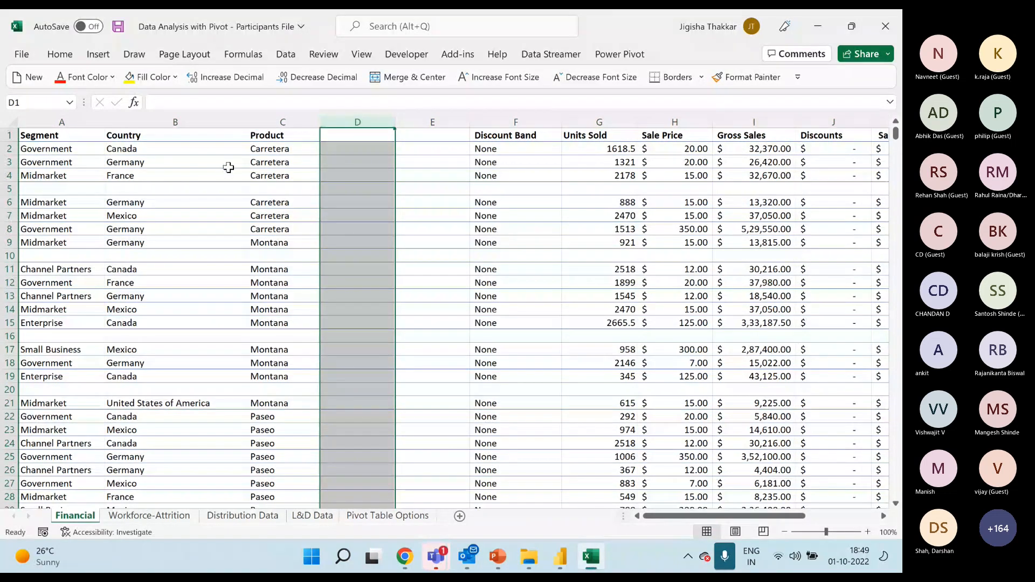
key("shift+Right")
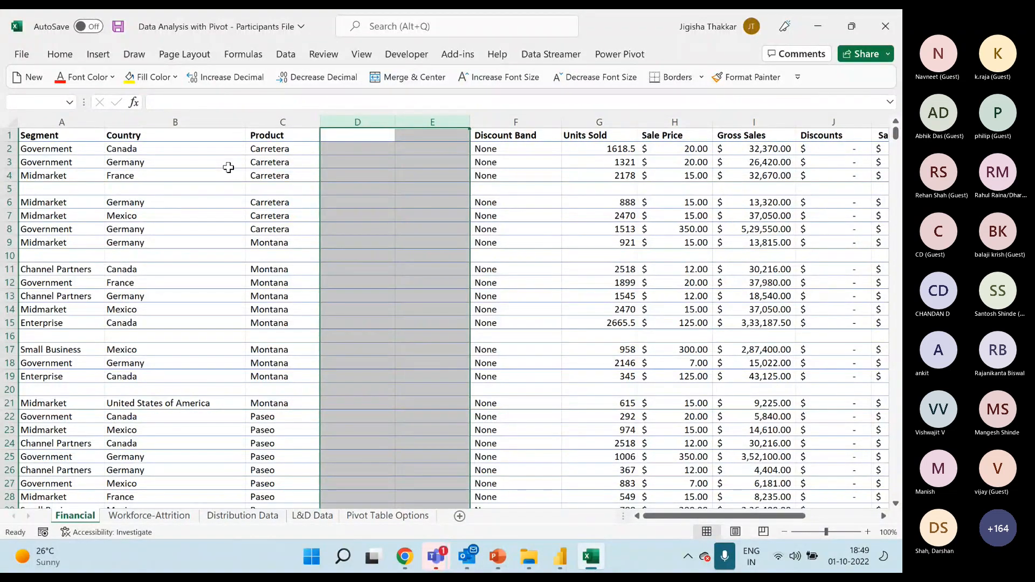
key("ctrl+minus")
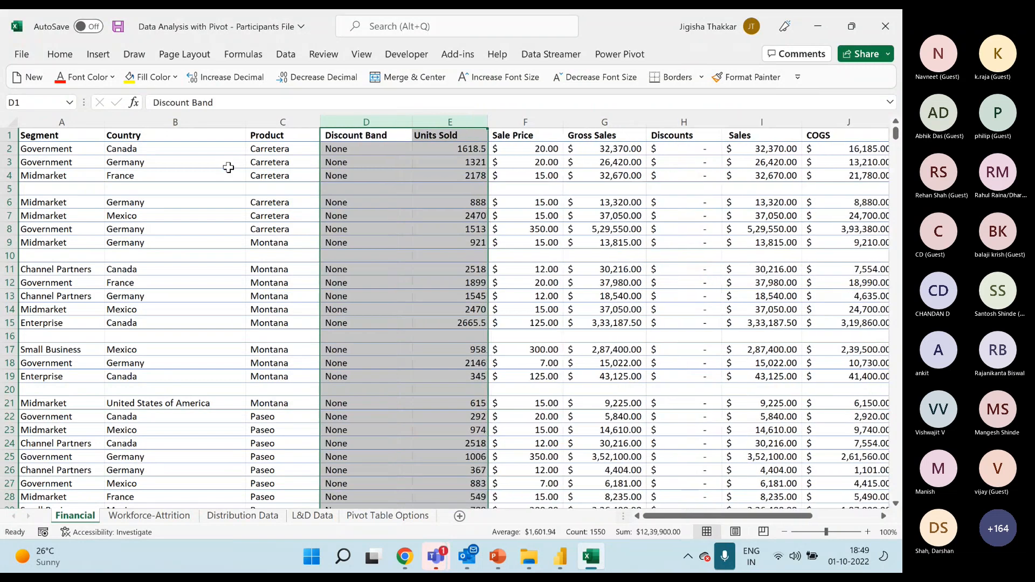
key("ctrl+z")
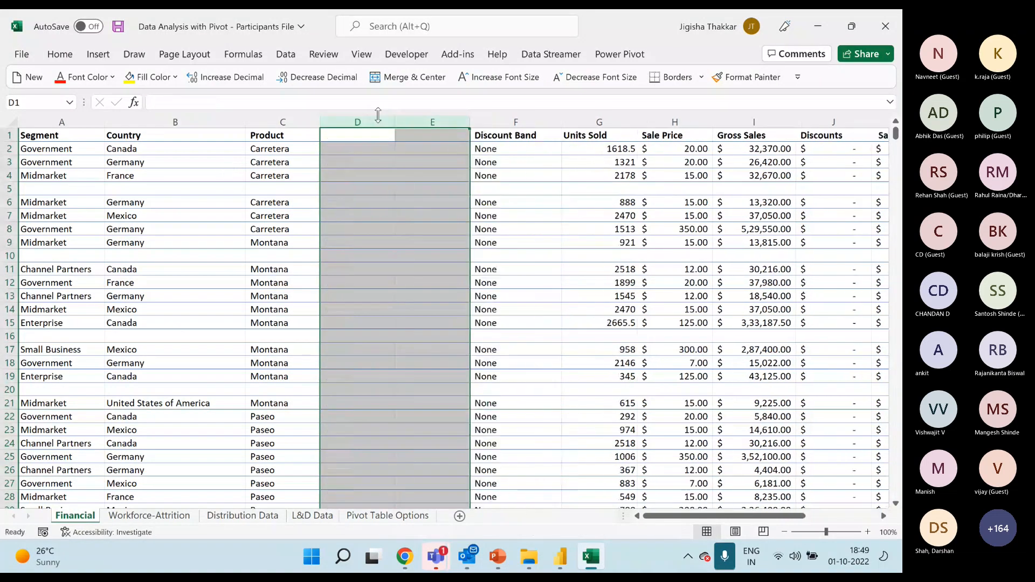
right_click(377, 119)
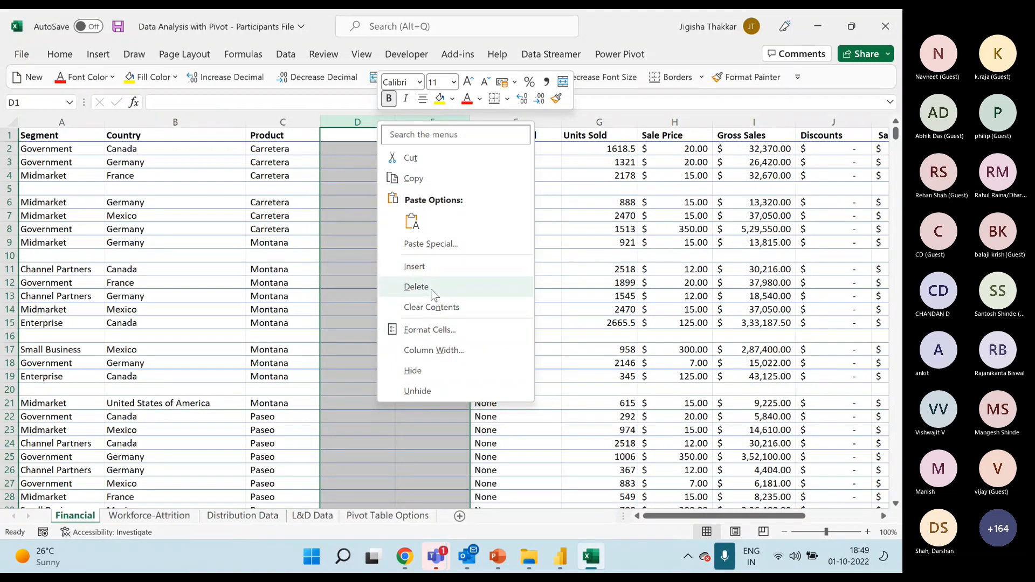
left_click(349, 219)
left_click(355, 212)
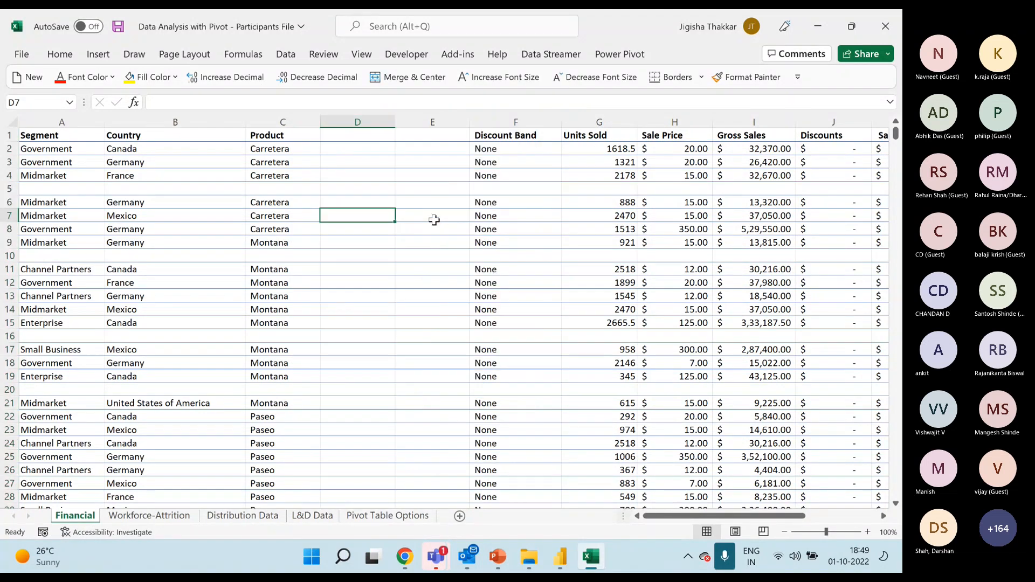
key("ctrl+minus")
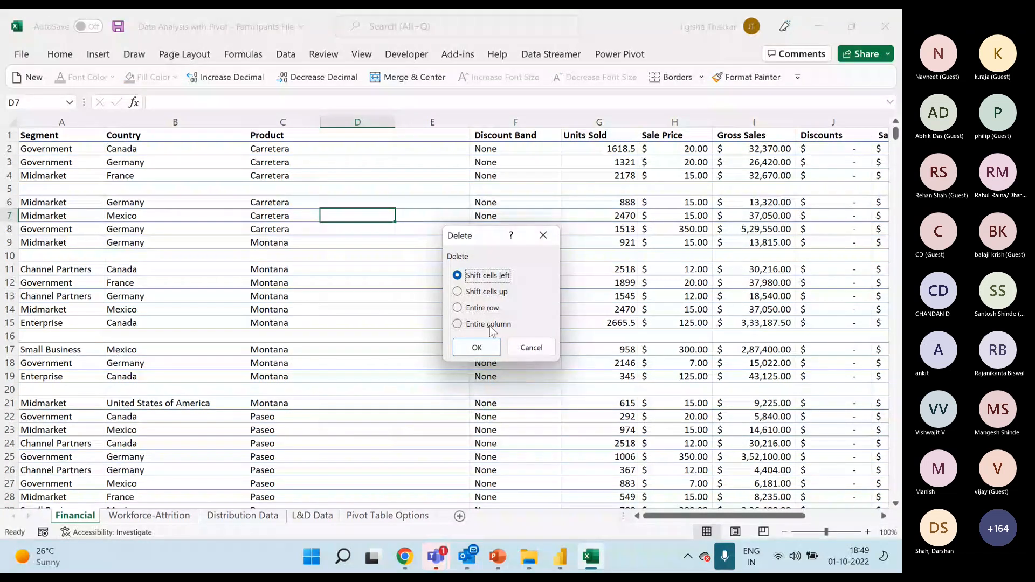
left_click(528, 348)
Delete the two blank columns D and E between the Product and Discount Band columns.
left_click_drag(358, 122, 410, 124)
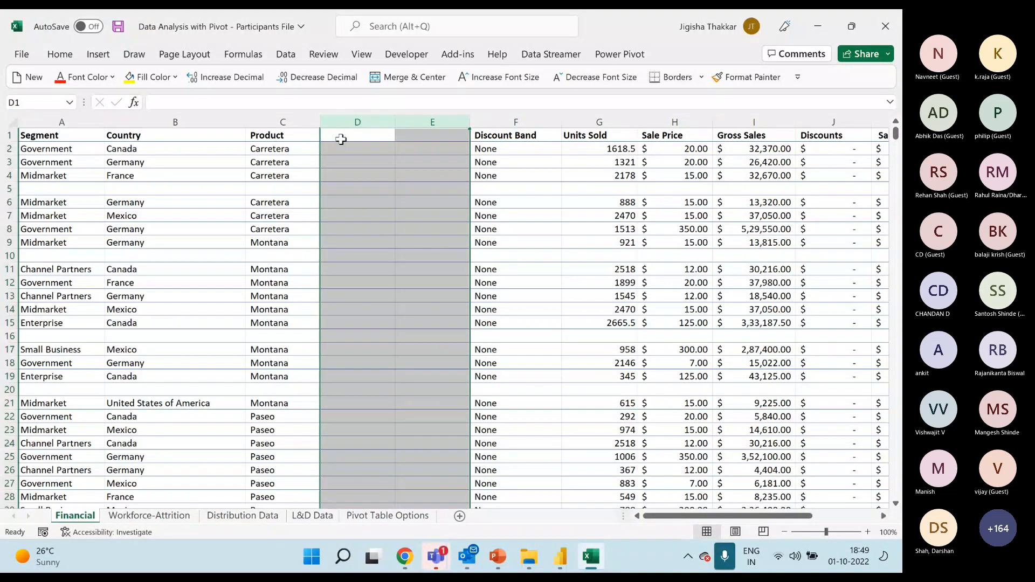
key("ctrl+minus")
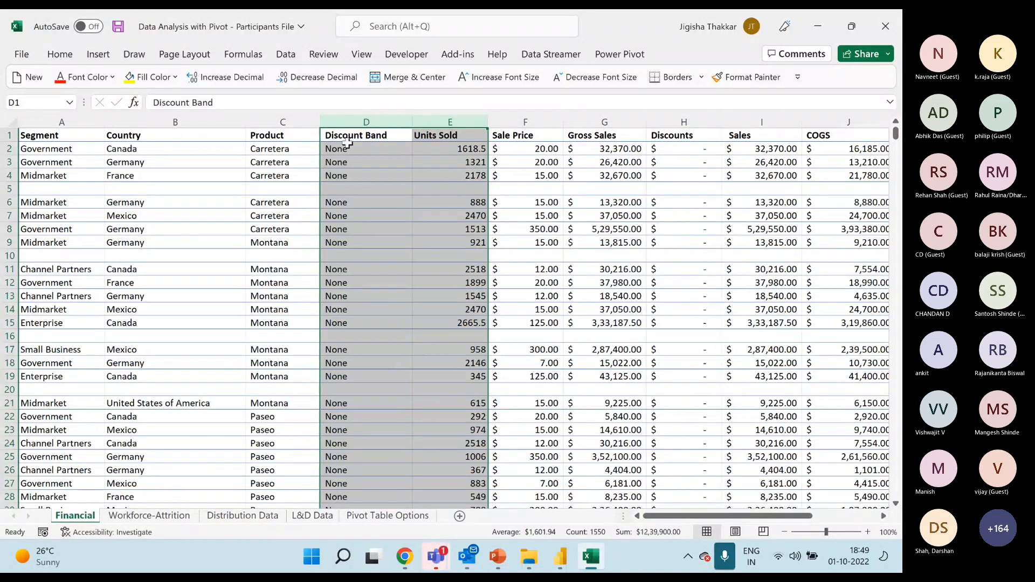
left_click(274, 189)
Select the whole data range A1:L779, from the Segment header through the last Date entry, including the blank rows.
left_click(49, 137)
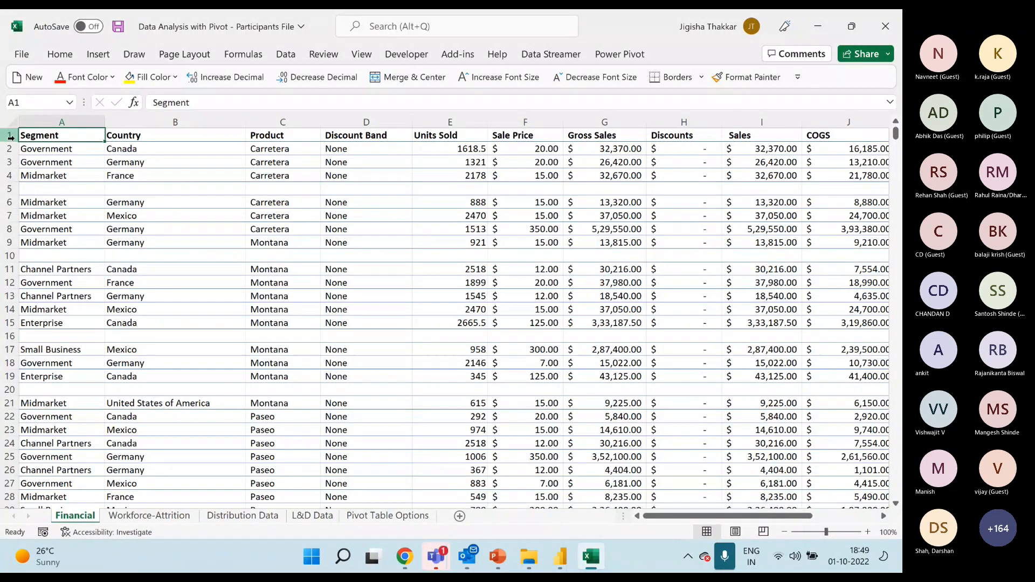
left_click(9, 189)
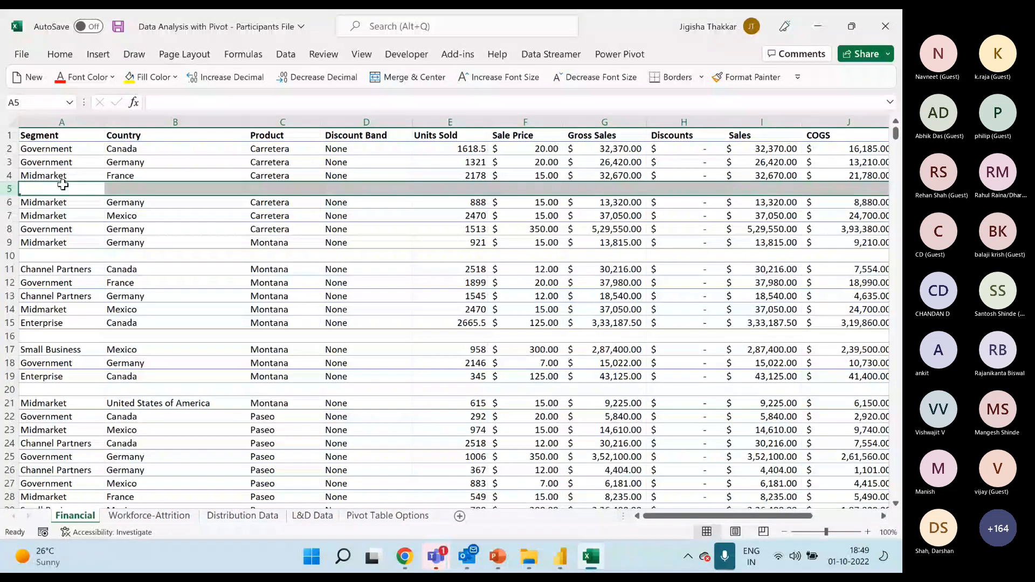
left_click(77, 131)
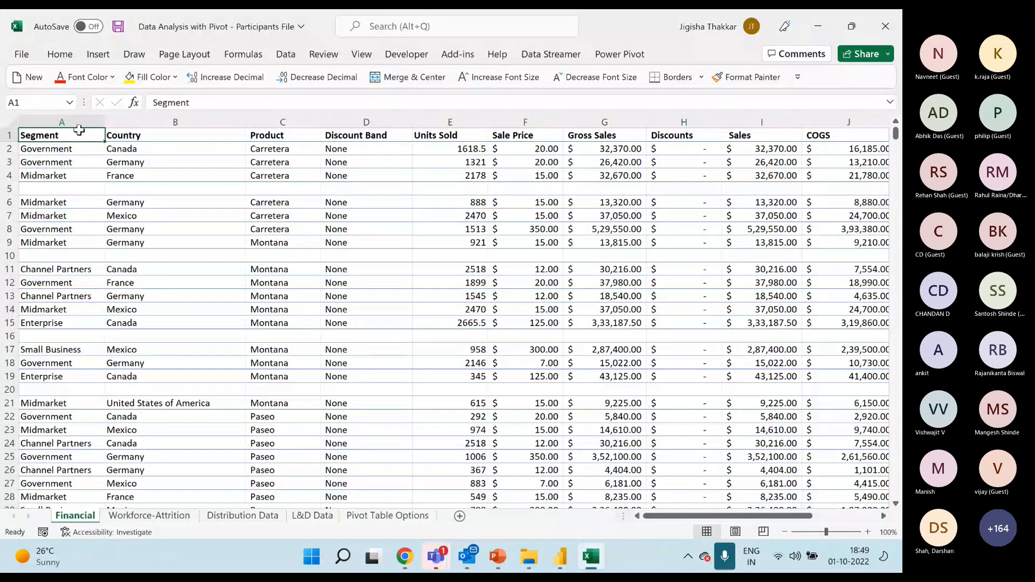
left_click_drag(4, 136, 763, 498)
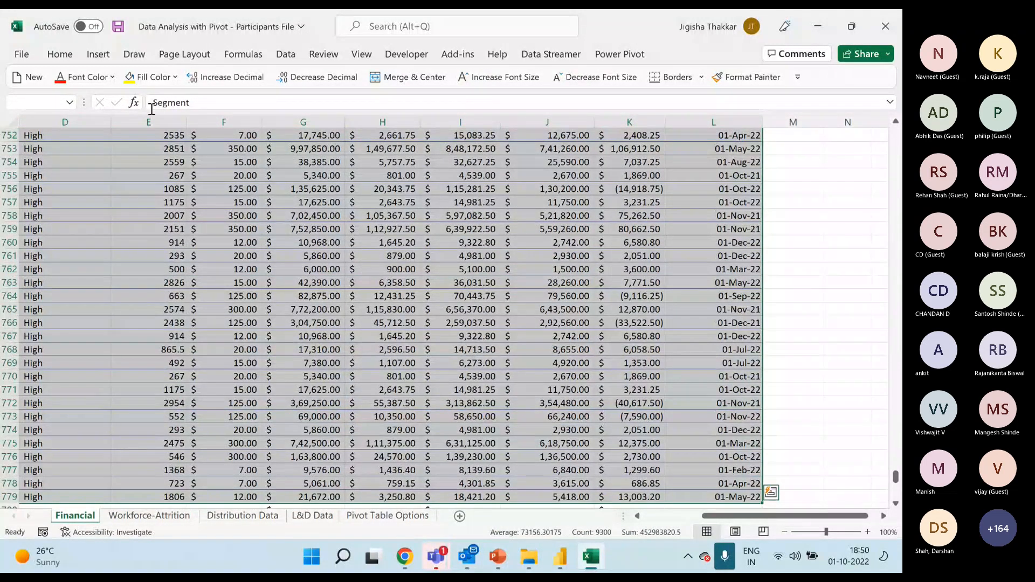
left_click_drag(693, 516, 636, 523)
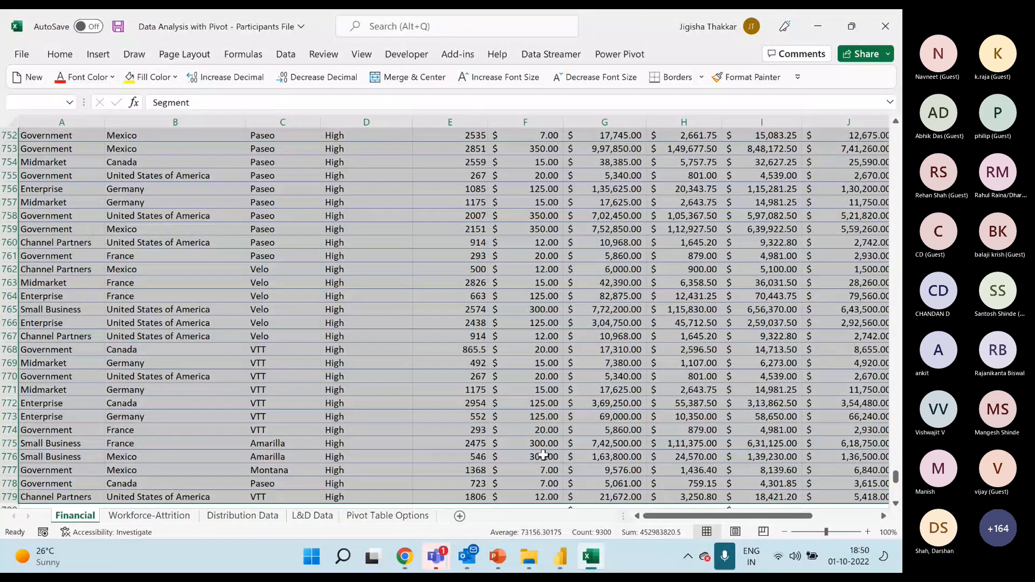
scroll(538, 398, "up", 6)
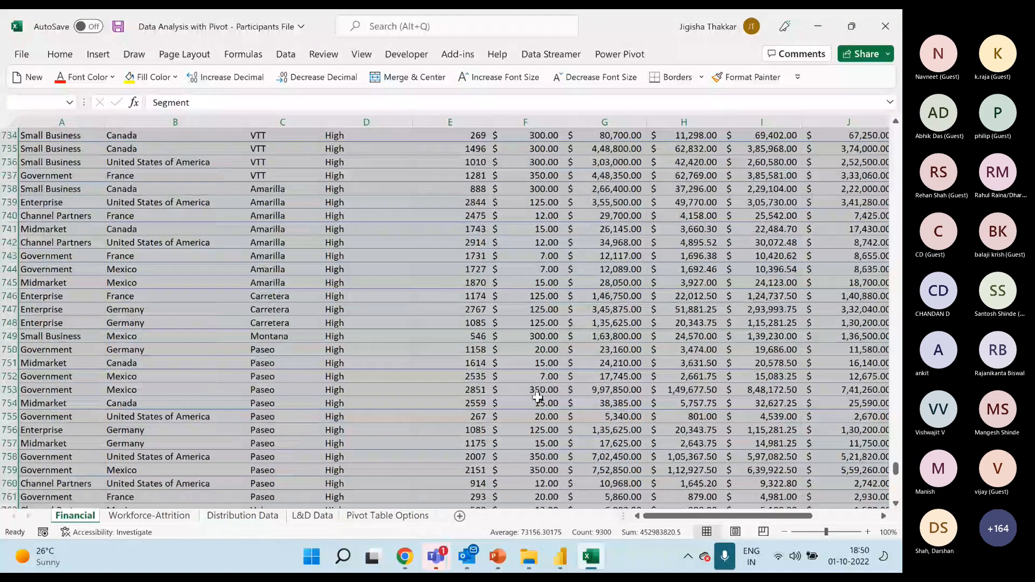
scroll(537, 397, "up", 13)
left_click_drag(897, 451, 899, 135)
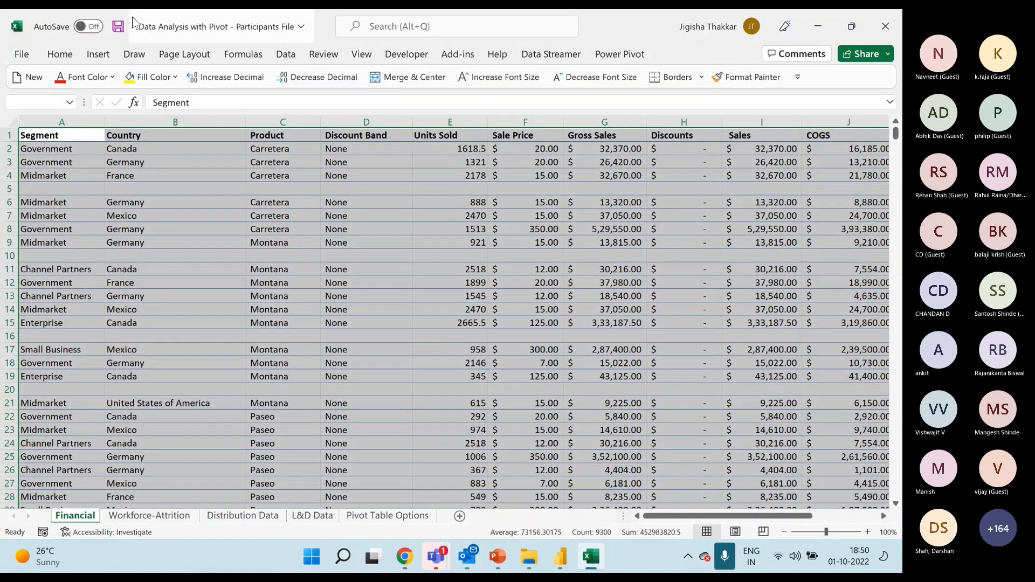
Select only the blank cells within the selected data range using Go To Special with the Blanks option.
left_click(59, 54)
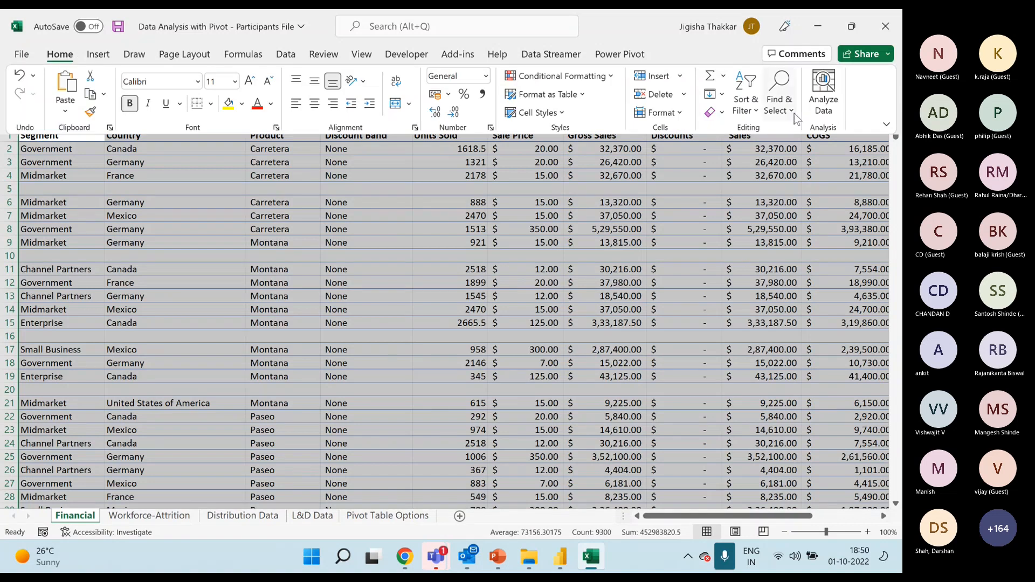
left_click(790, 111)
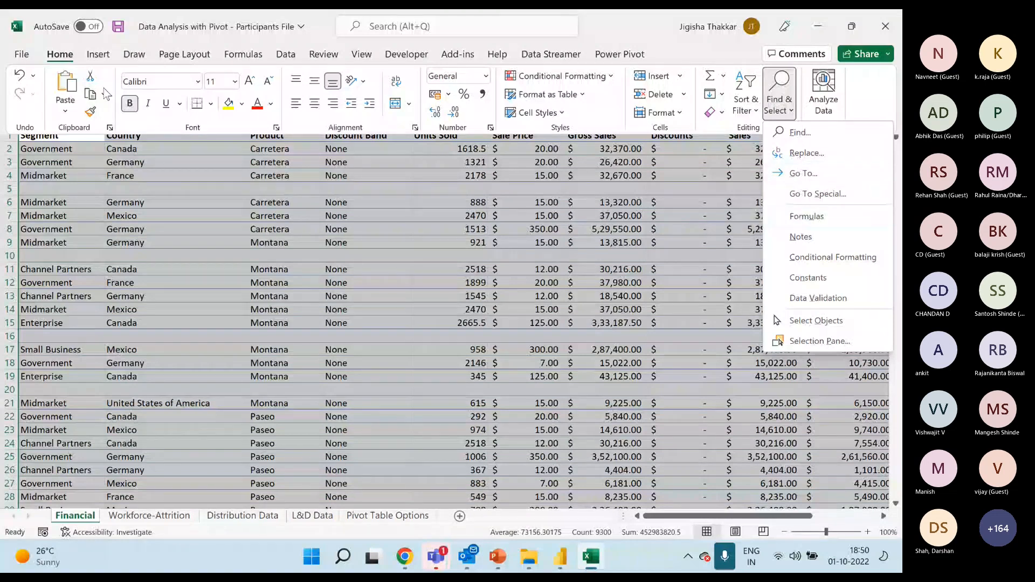
left_click(639, 200)
left_click(583, 209)
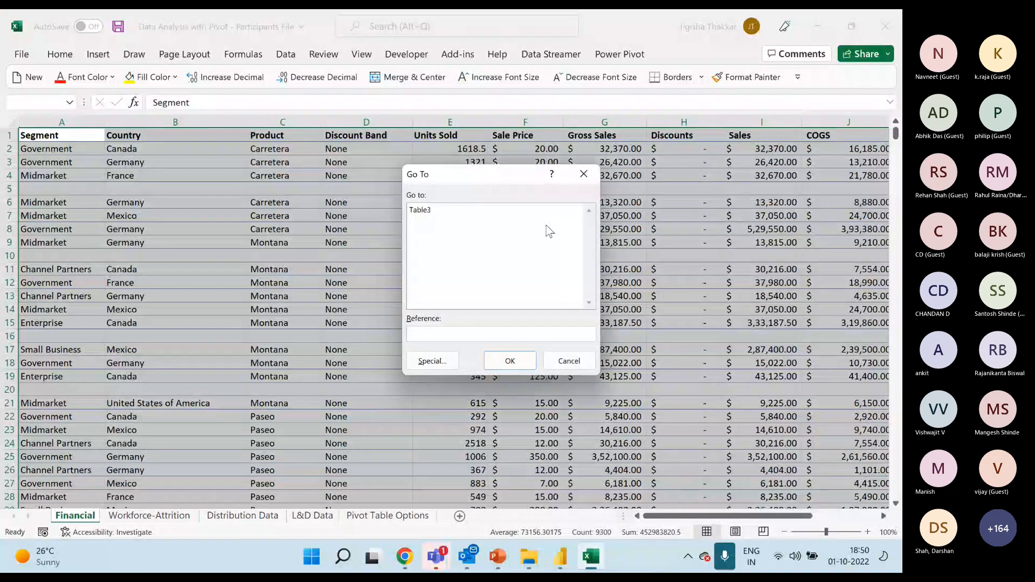
left_click(431, 361)
left_click(432, 297)
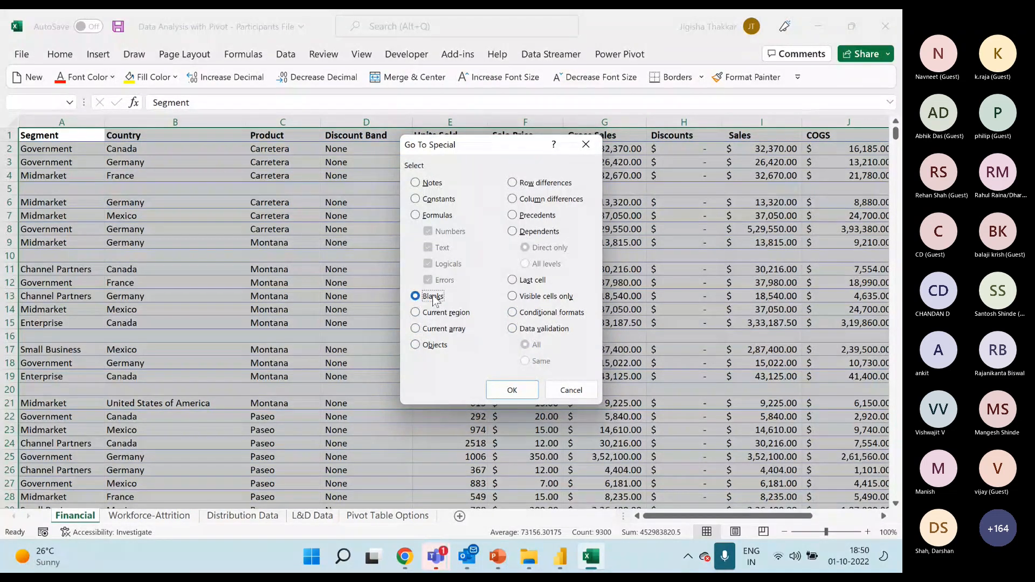
left_click(510, 389)
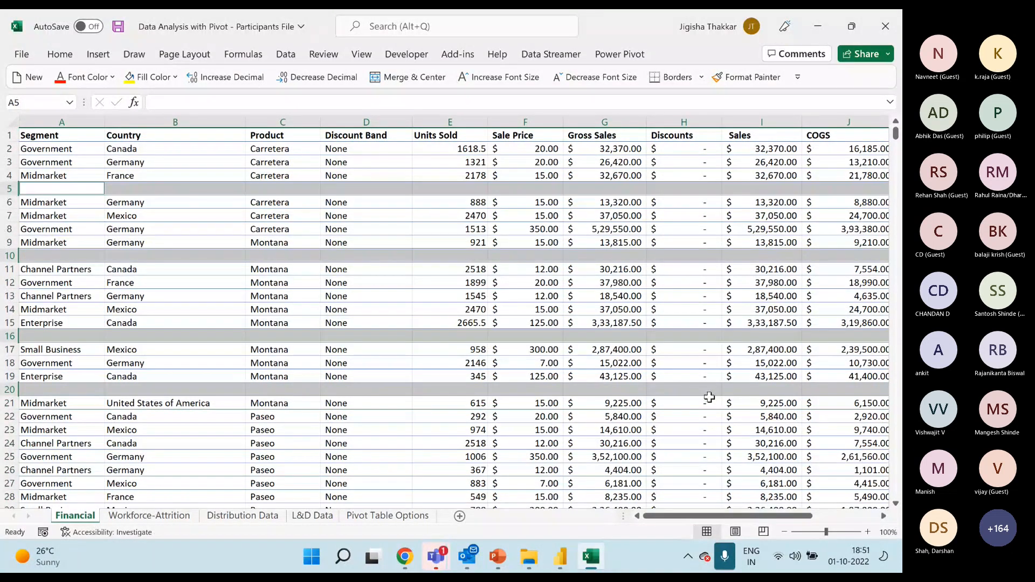
Delete the entire sheet rows that contain the selected blank cells.
left_click(59, 55)
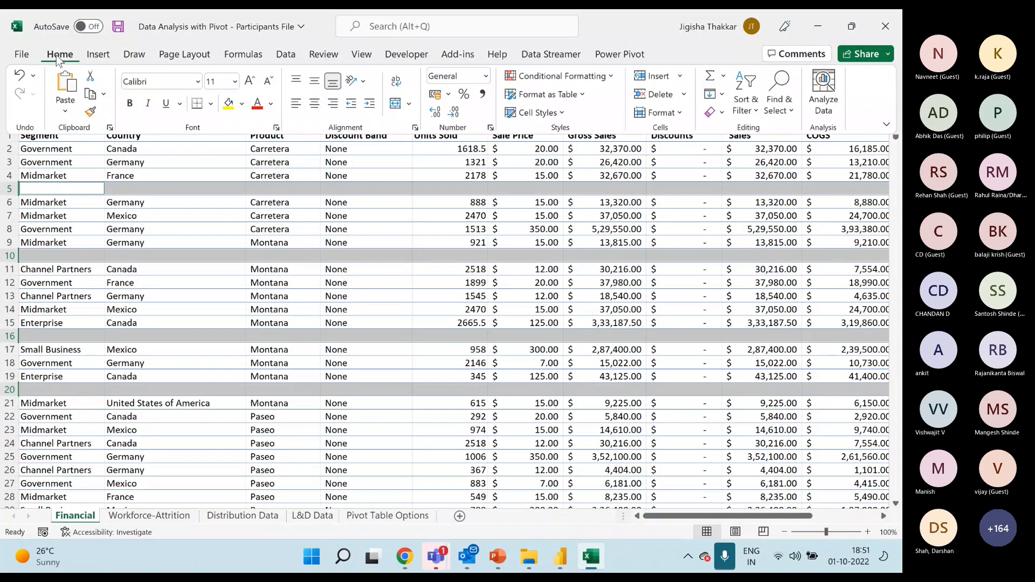
left_click(683, 94)
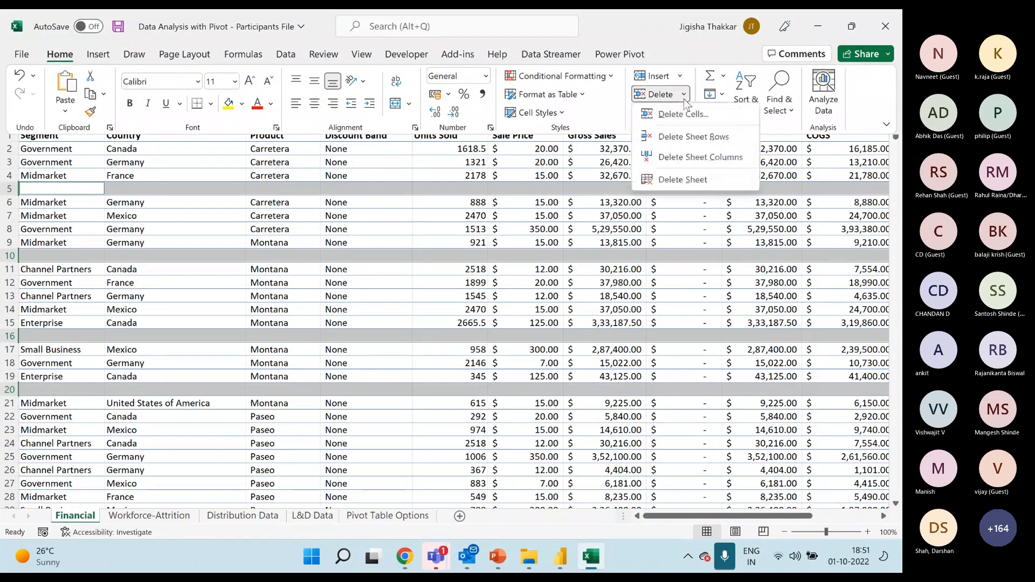
left_click(690, 138)
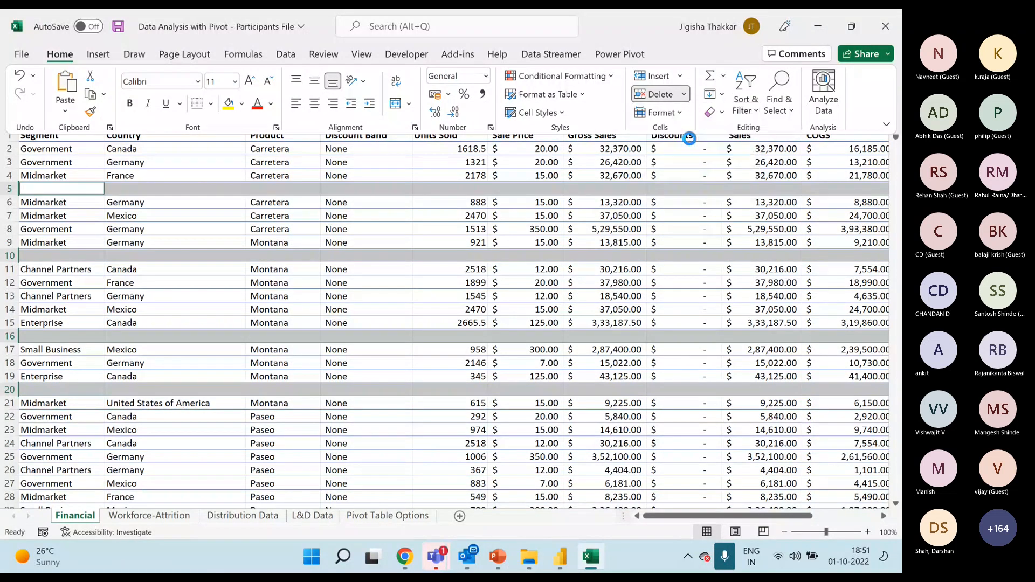
left_click(524, 198)
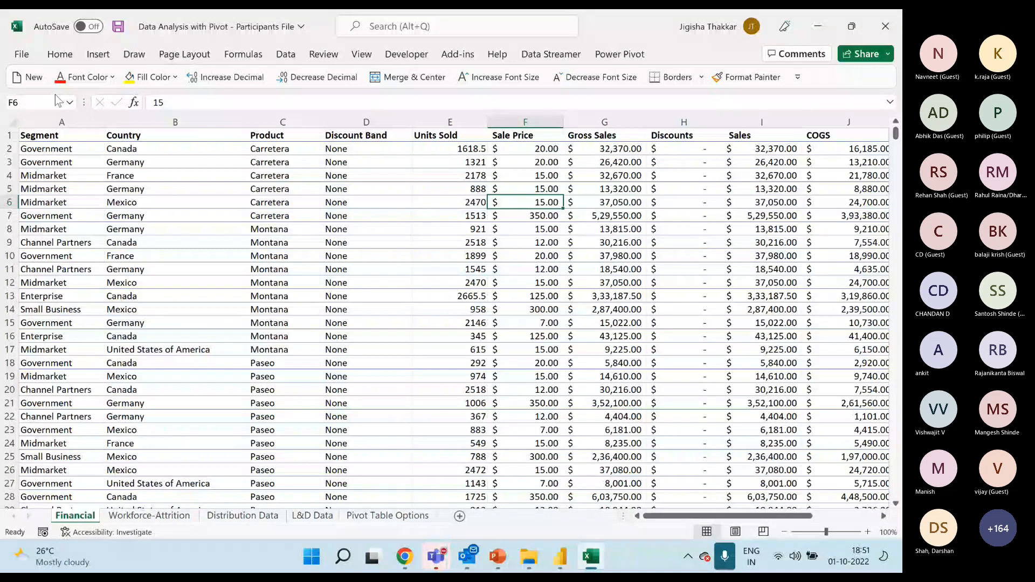
Examine the cleaned data across columns A to L, from Segment to Date.
left_click(60, 139)
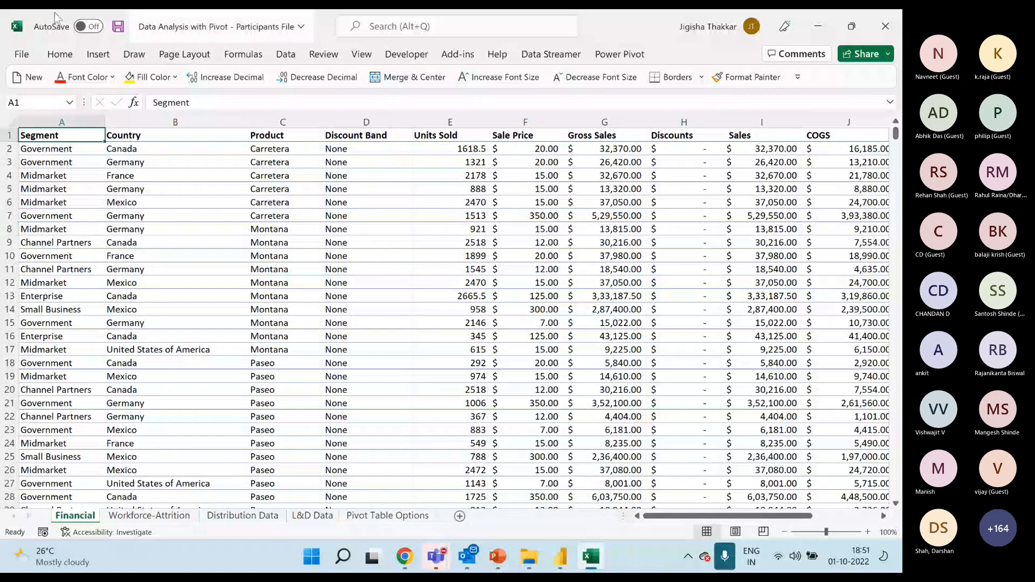
left_click(162, 242)
left_click_drag(62, 122, 749, 122)
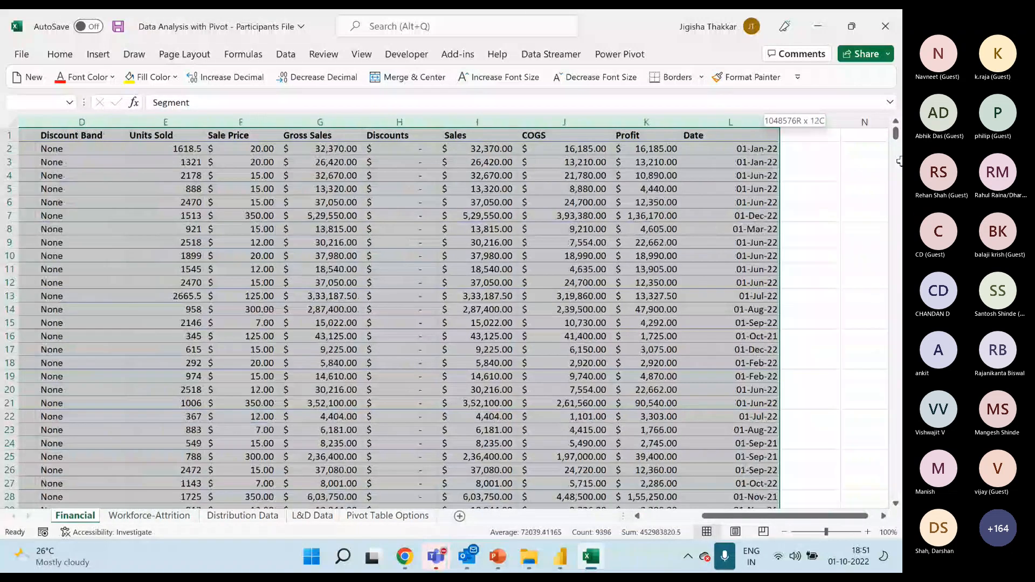
left_click(224, 282)
left_click_drag(708, 518, 647, 518)
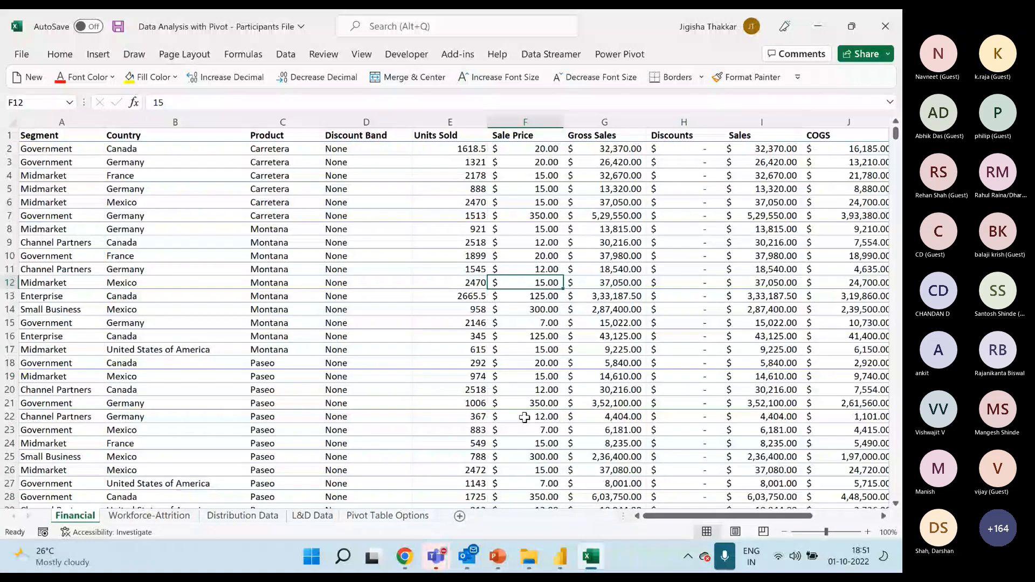
Look over the ways to turn the data into a table, including the Table command and the Format as Table styles.
left_click(390, 315)
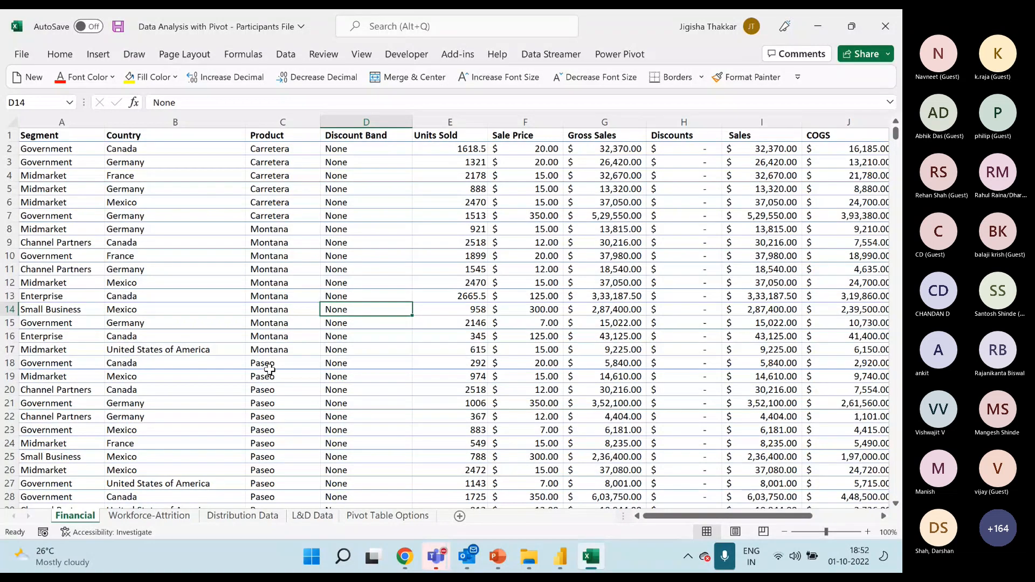
left_click(98, 56)
left_click(98, 57)
left_click(298, 228)
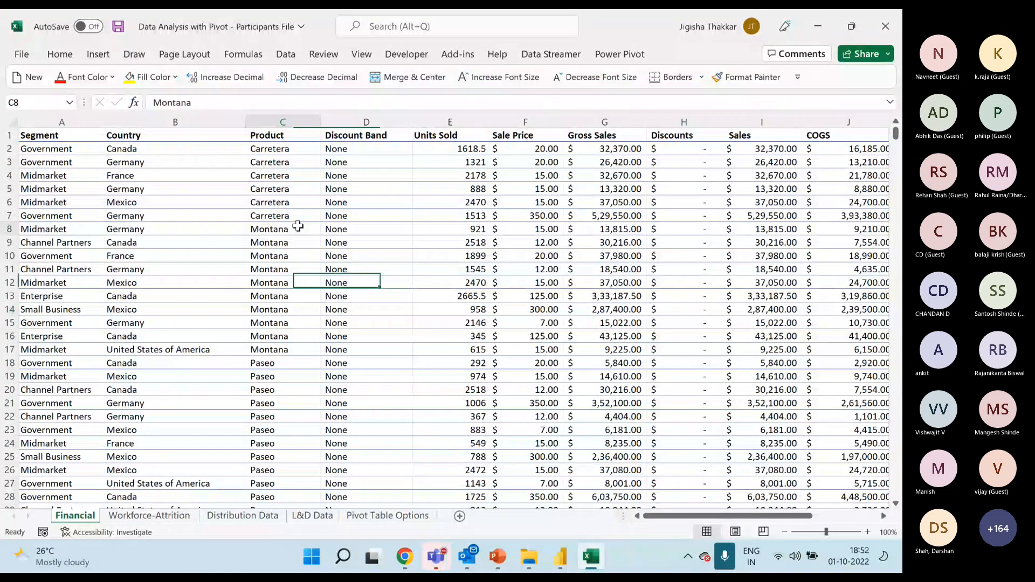
left_click(105, 57)
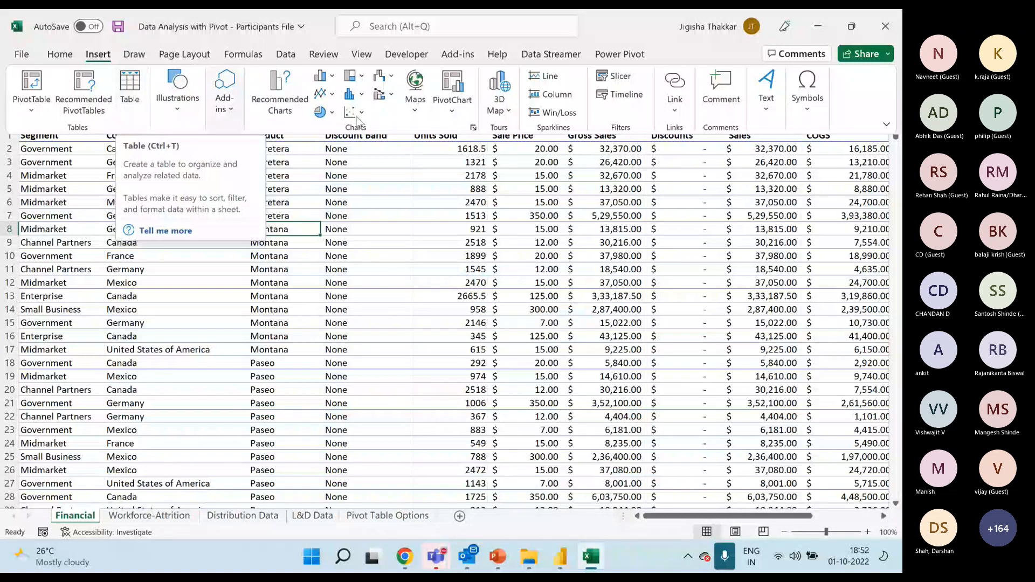
left_click(261, 165)
left_click(261, 166)
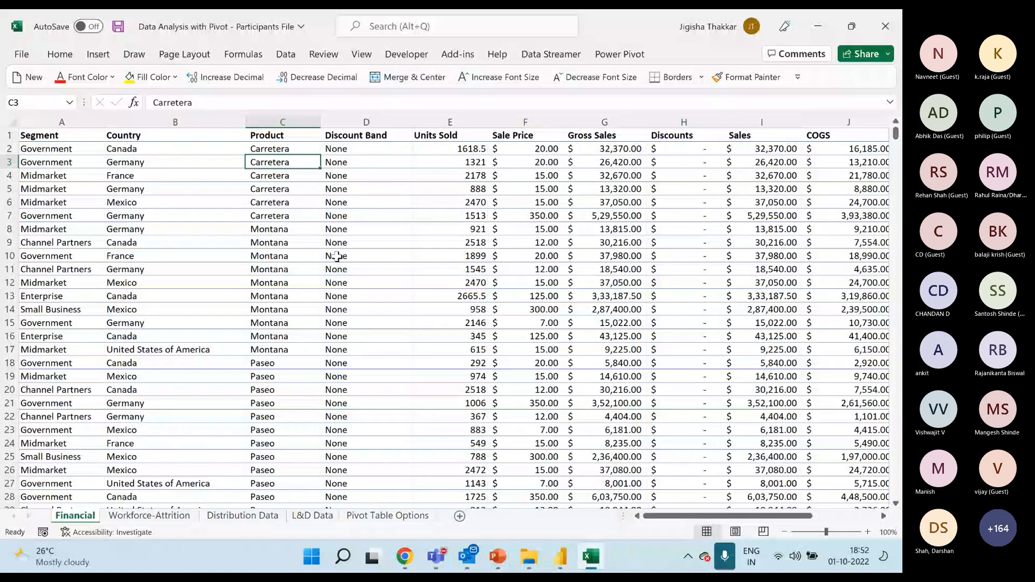
left_click(97, 54)
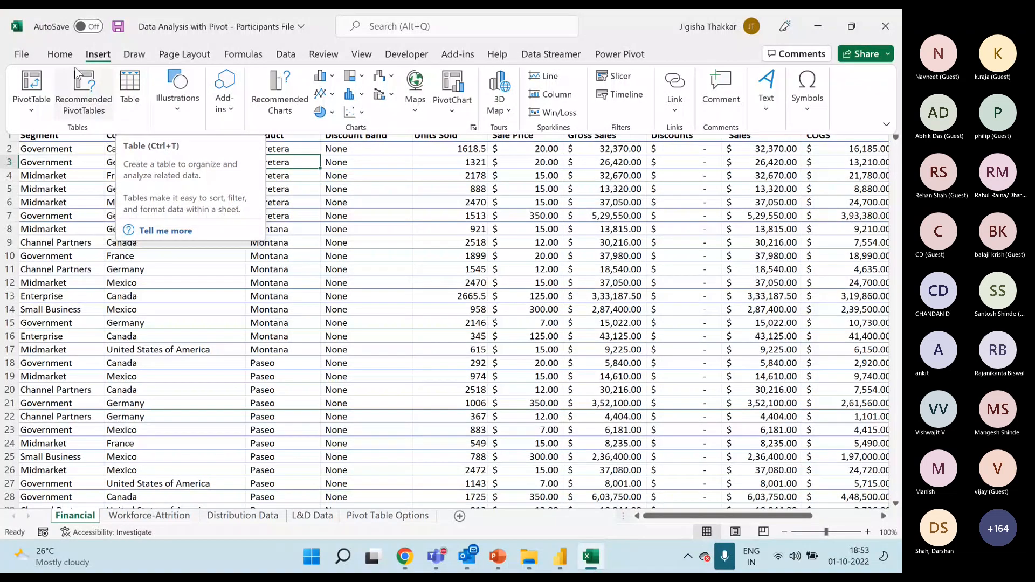
left_click(60, 56)
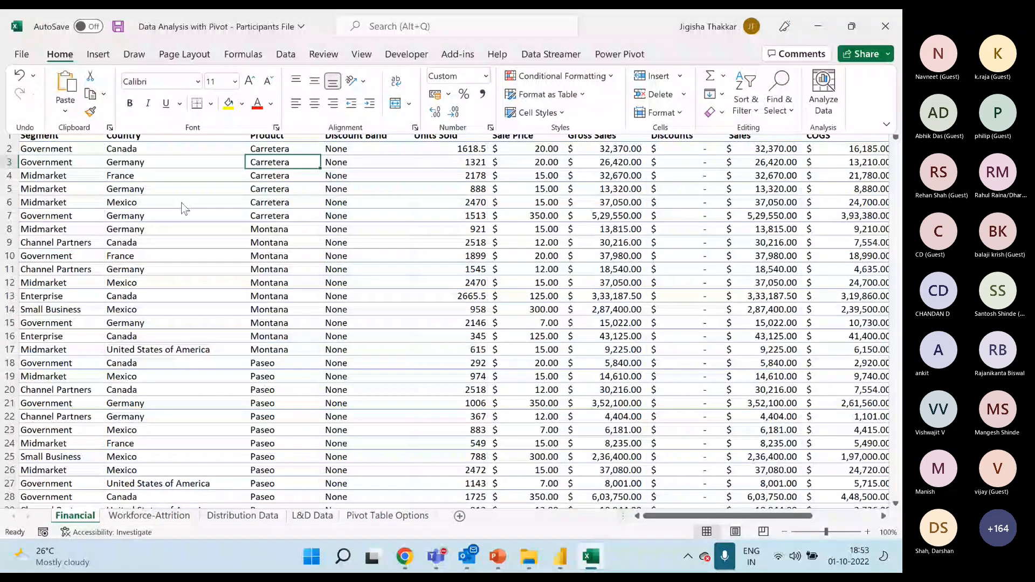
left_click(579, 95)
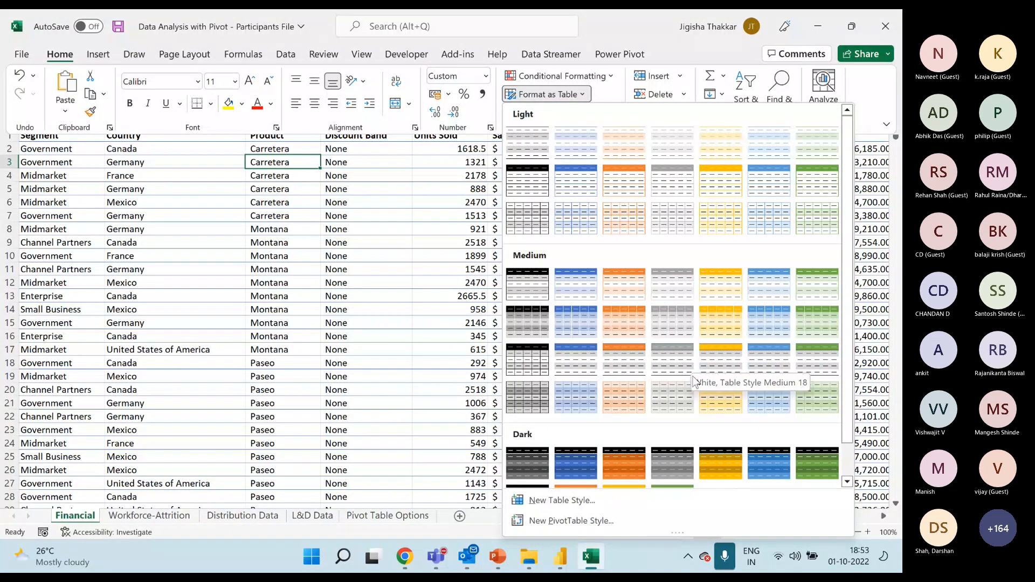
left_click(100, 56)
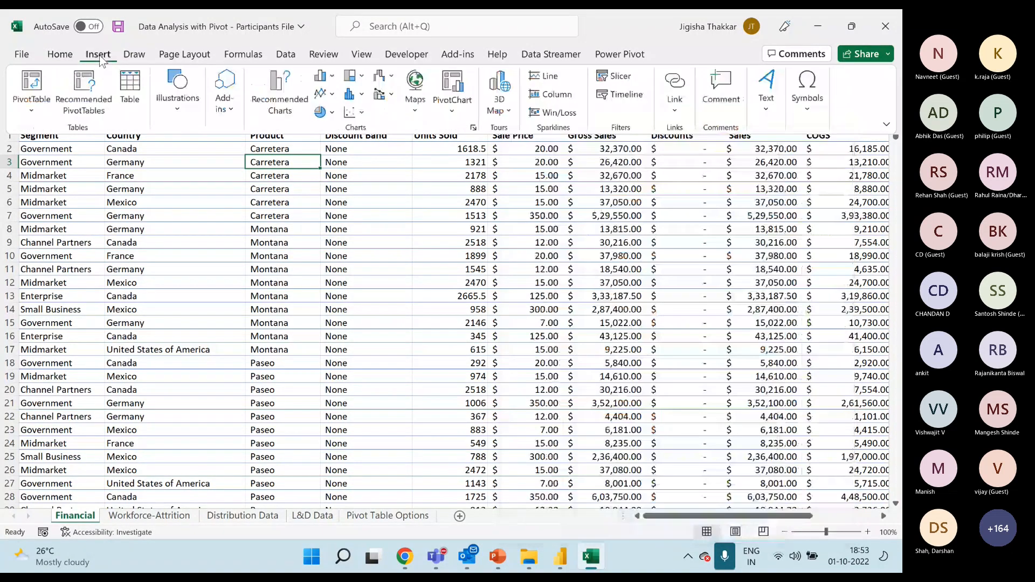
Convert the data range A1:L807 on the Financial sheet into a table that has headers.
left_click(280, 264)
key("Down")
key("Down")
key("Down")
key("Down")
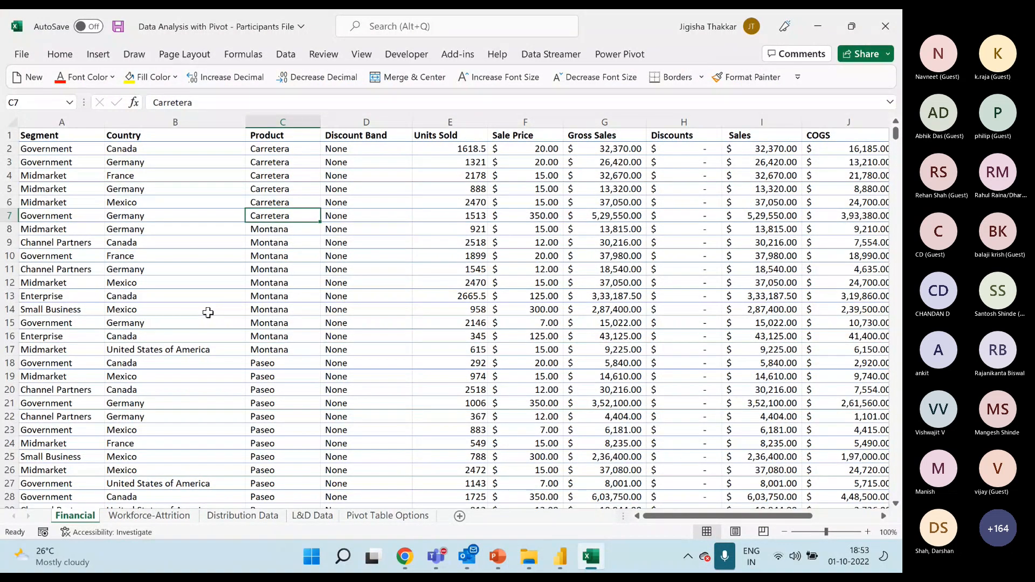
key("ctrl+t")
left_click_drag(482, 255, 340, 178)
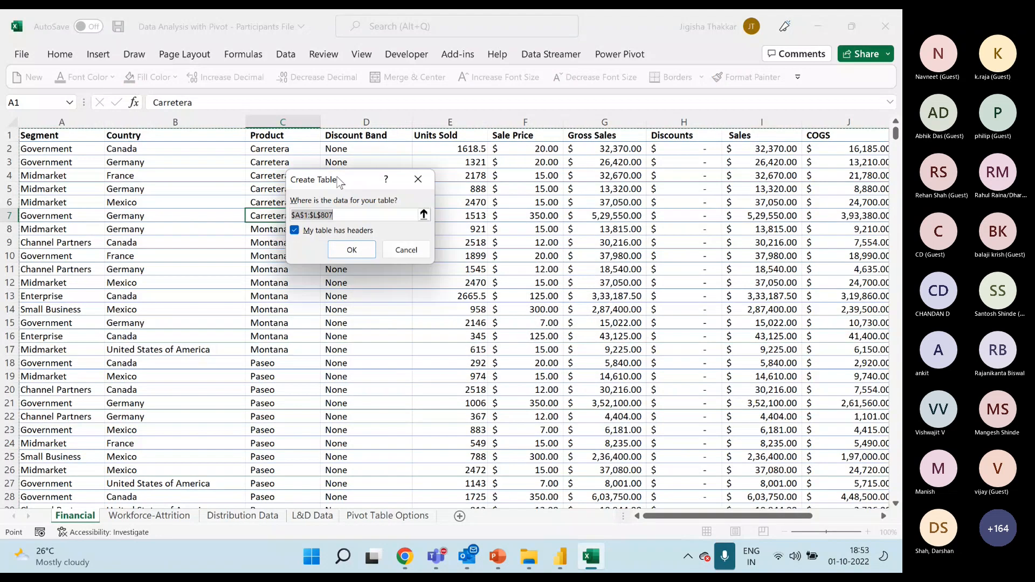
left_click(345, 216)
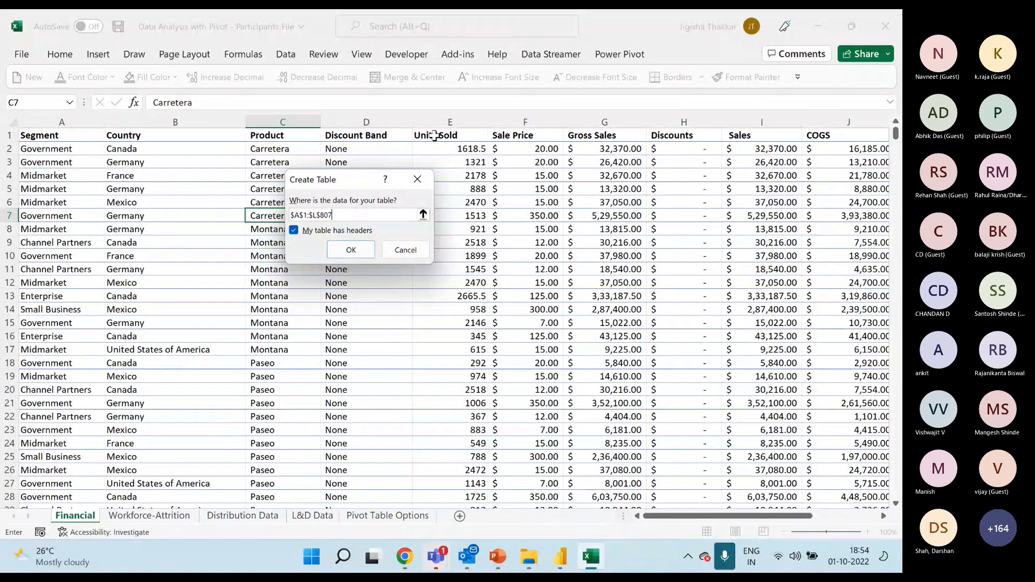
left_click(353, 253)
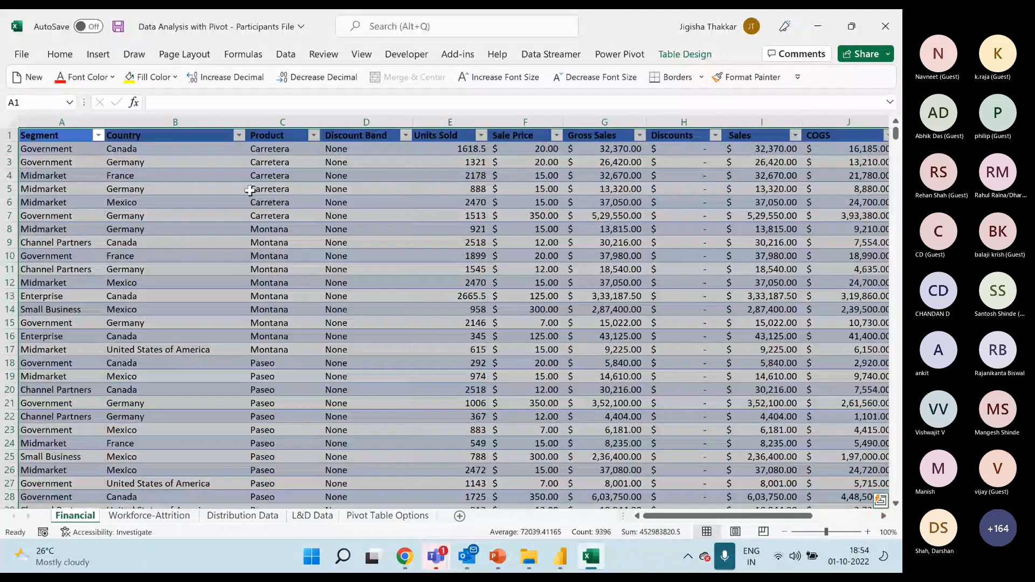
Look over the new table's formatting and its columns through Date, including the empty columns beside it.
left_click_drag(714, 516, 798, 518)
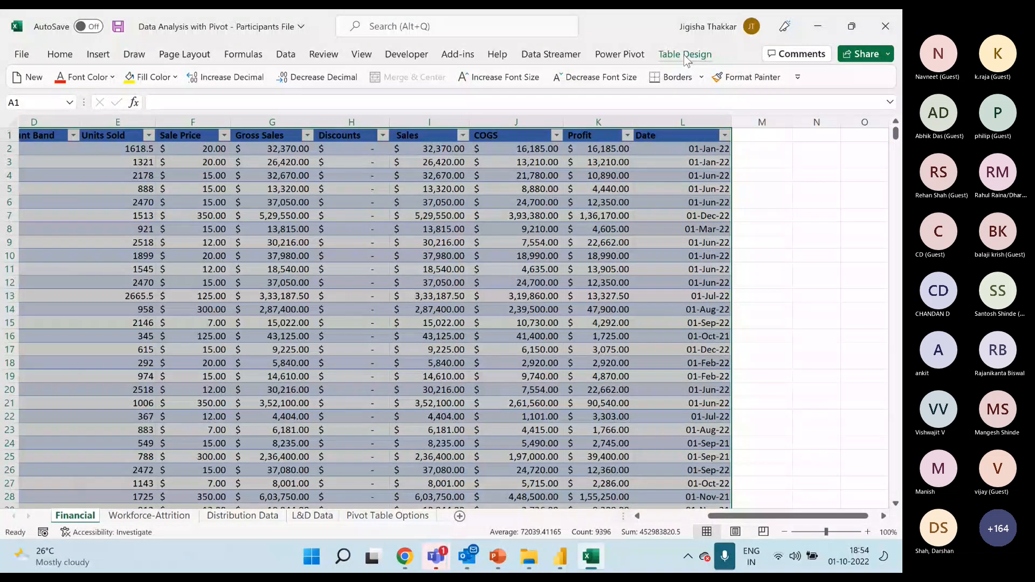
left_click(824, 200)
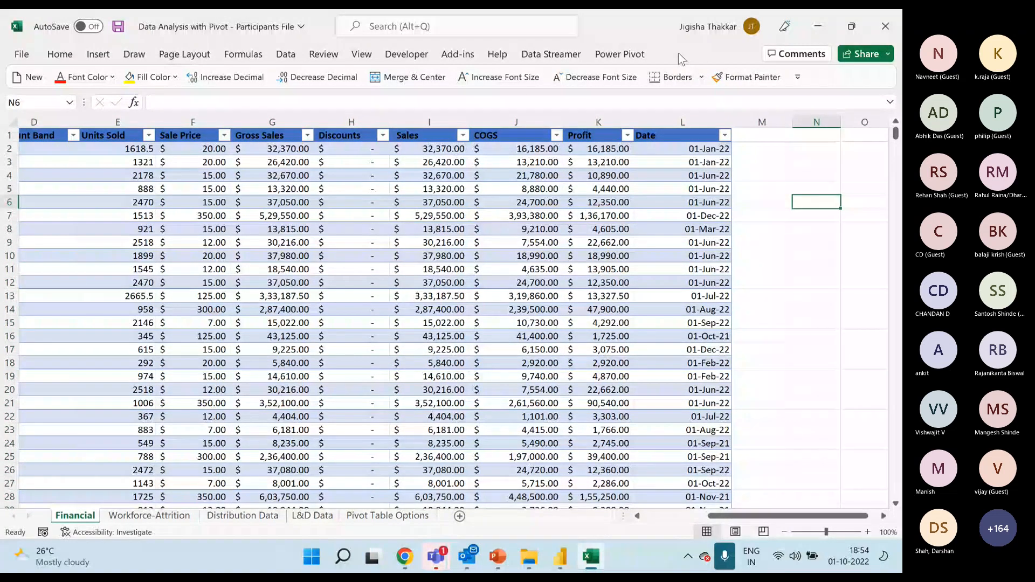
left_click(572, 226)
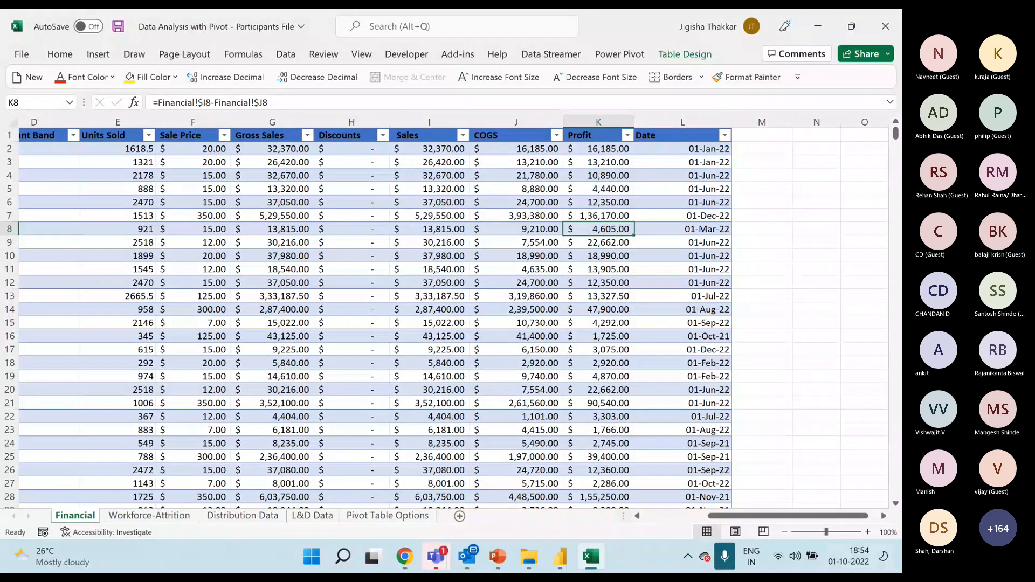
left_click(883, 516)
left_click(883, 516)
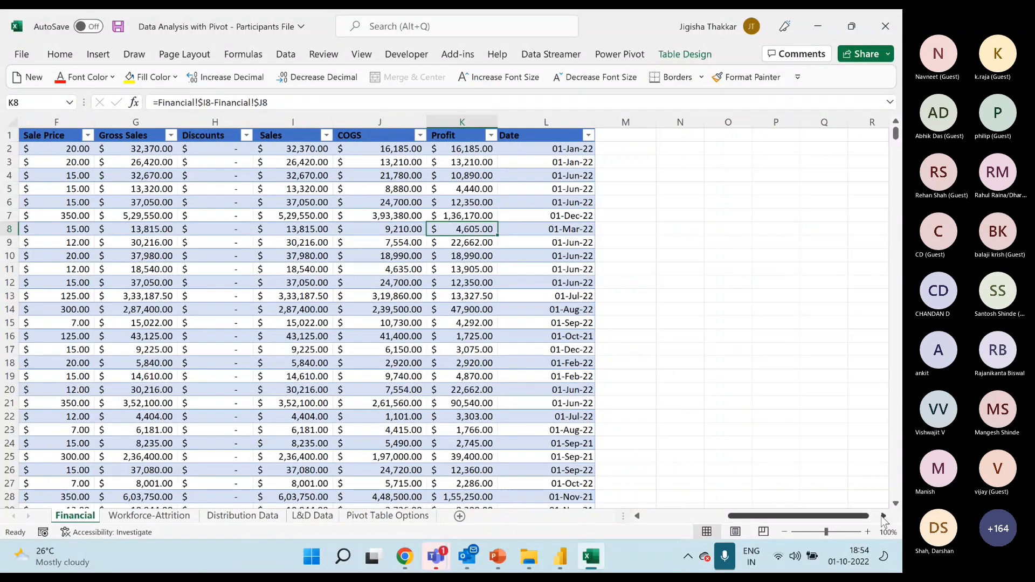
left_click(883, 516)
left_click(883, 516)
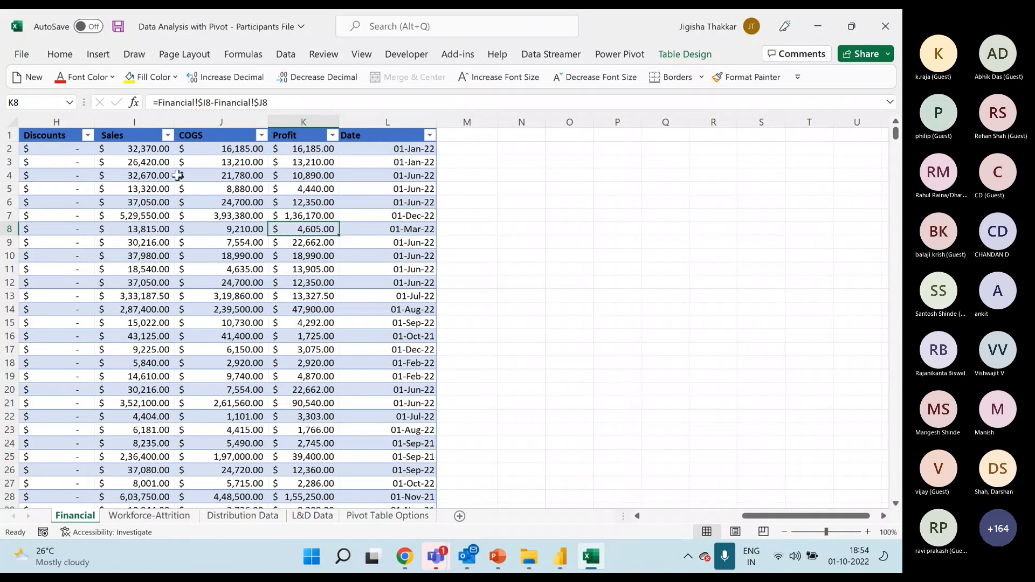
left_click(197, 202)
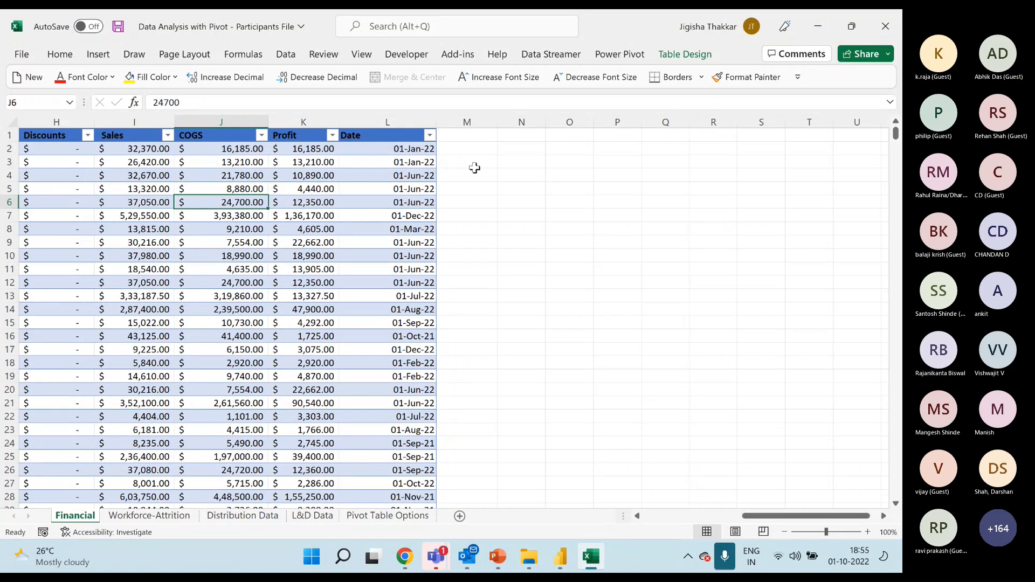
Add two column headers, "columnsM" in M1 and "Column" in N1, directly beside the Date column.
left_click(467, 135)
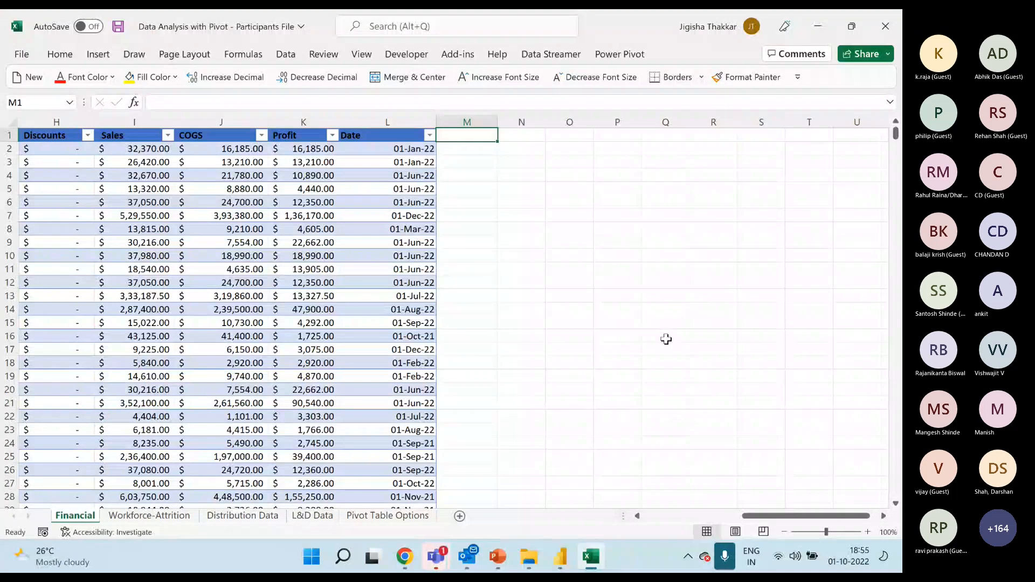
type("columns")
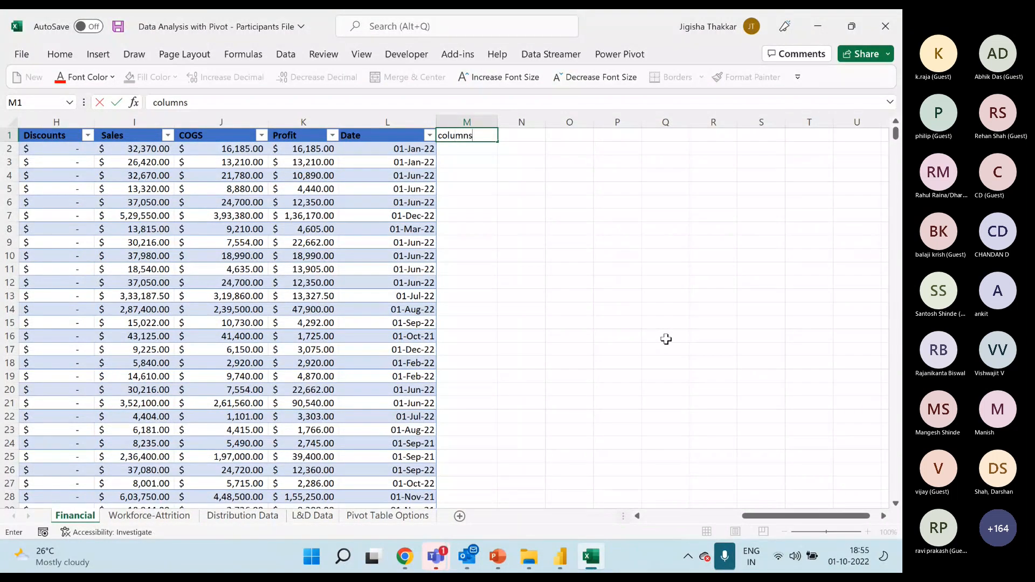
type("M")
key("Tab")
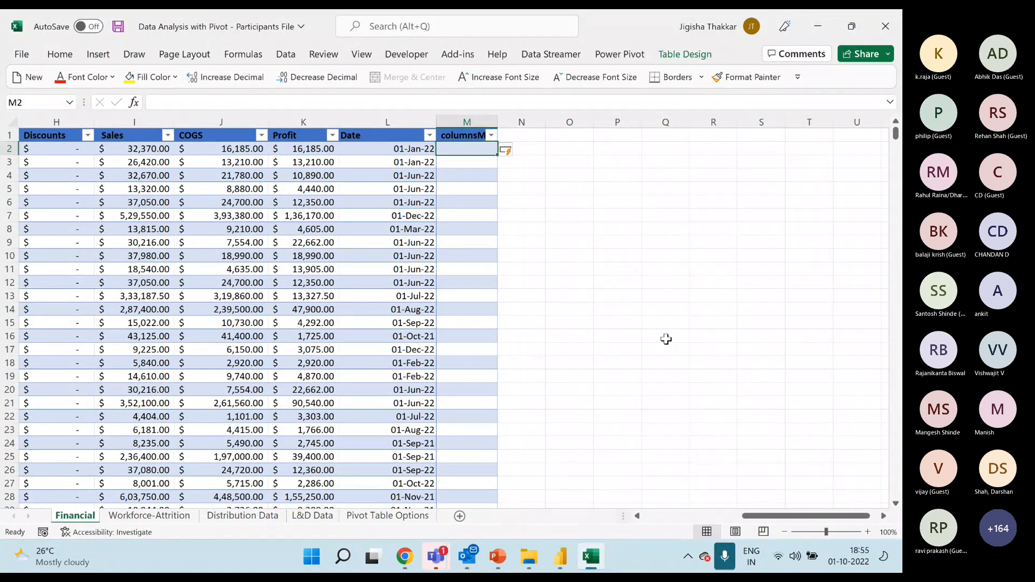
type("Columnb")
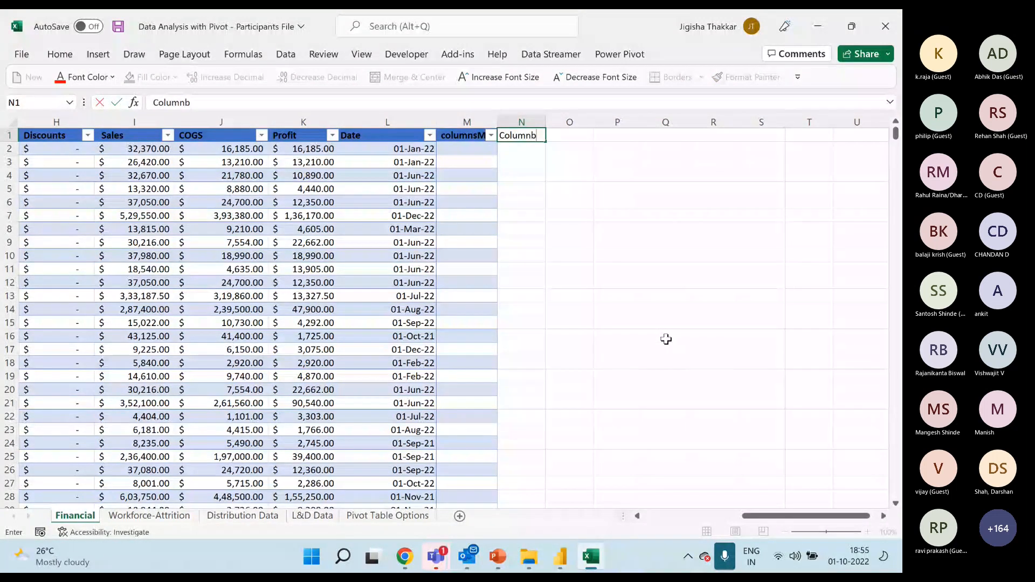
key("Return")
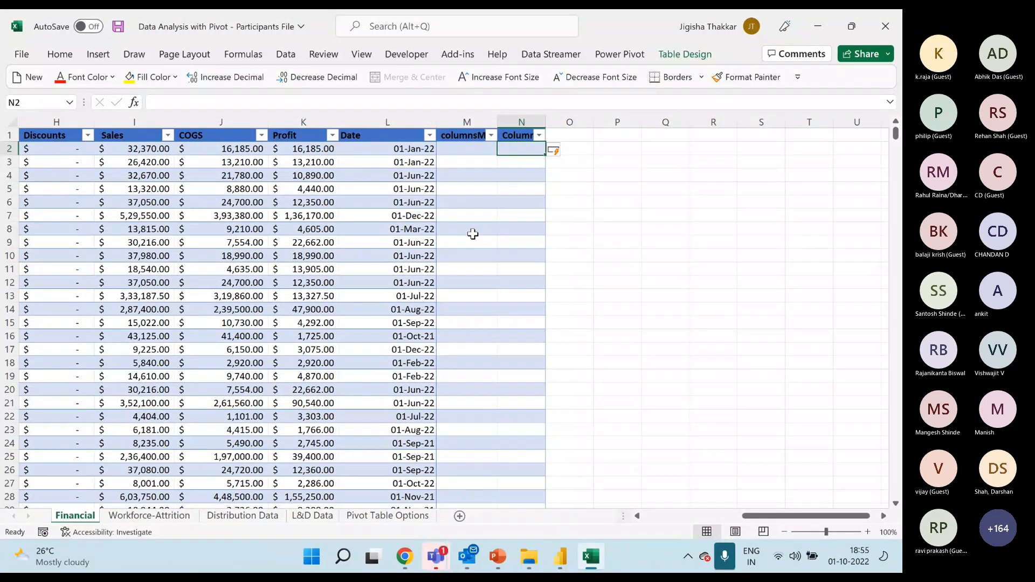
left_click(617, 174)
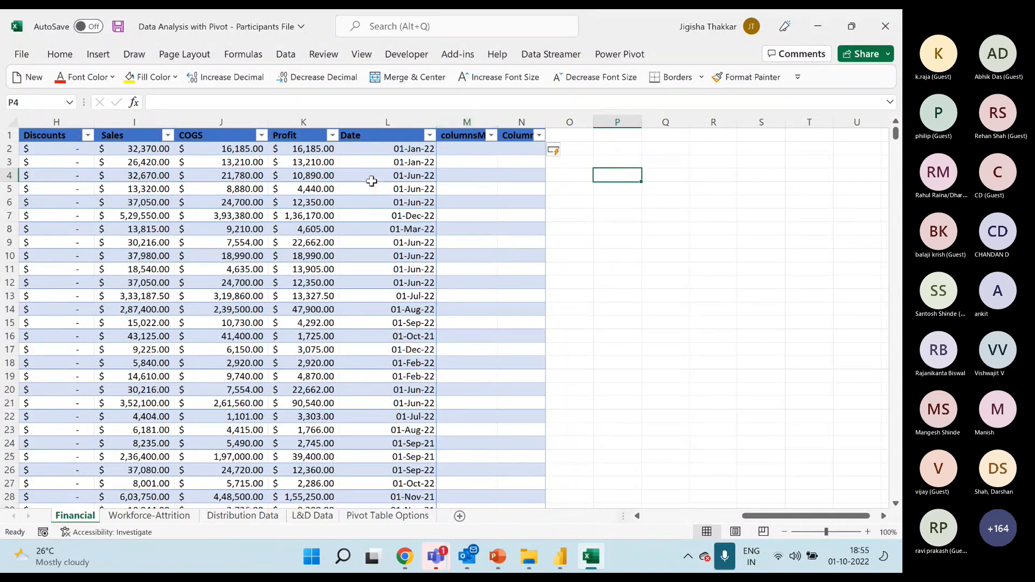
left_click(372, 181)
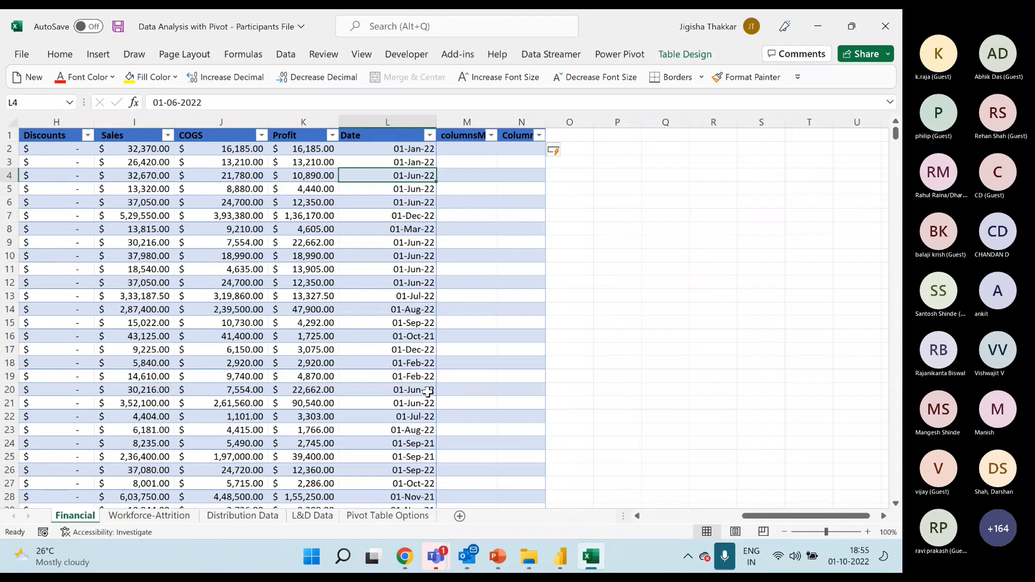
Undo the addition of the two extra columns beside Date.
key("ctrl+z")
key("ctrl+z")
key("ctrl+z")
key("ctrl+z")
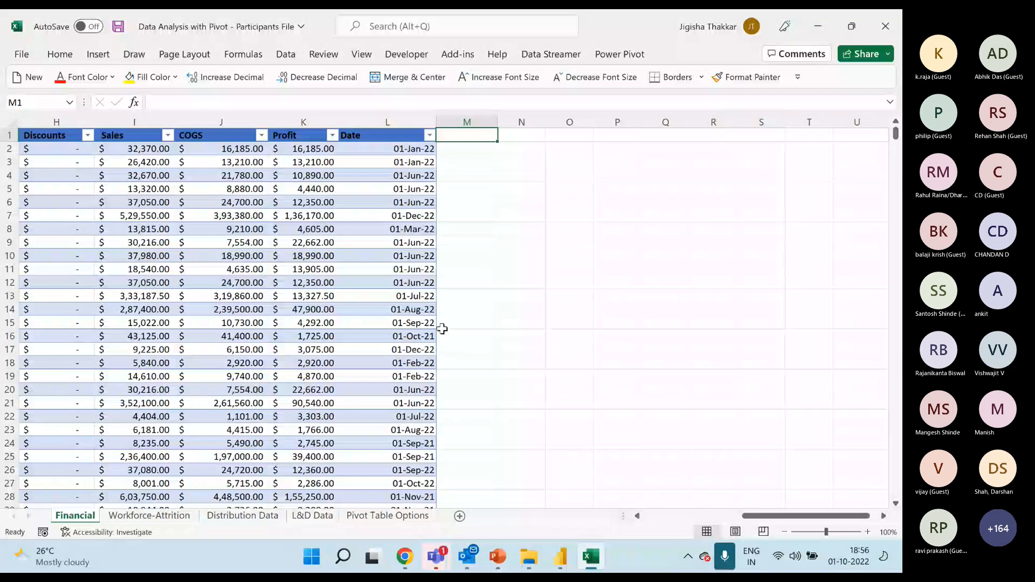
Examine the end of the table from row 776 to row 807, including the formulas in the Gross Sales column.
left_click(378, 258)
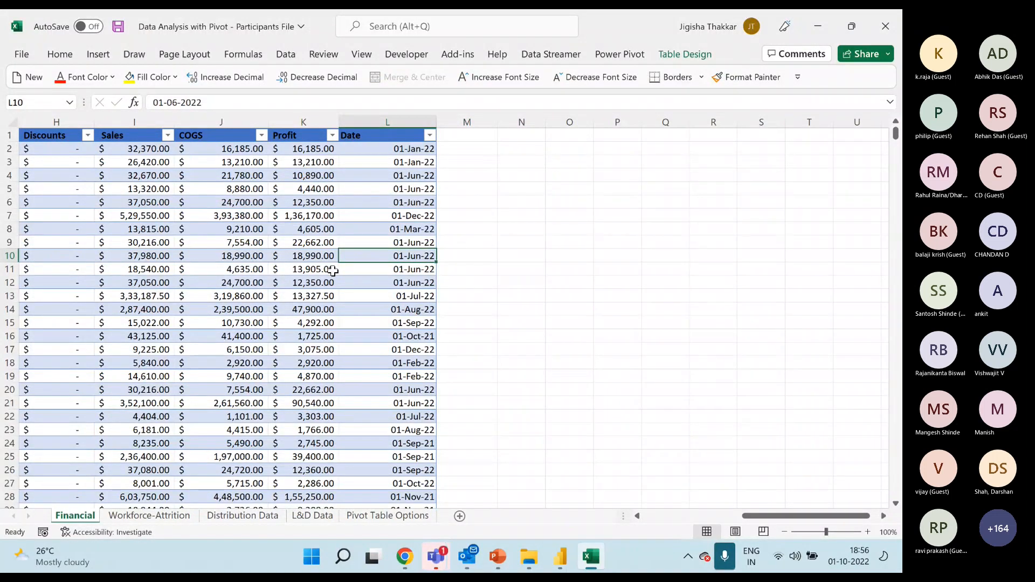
key("ctrl+Down")
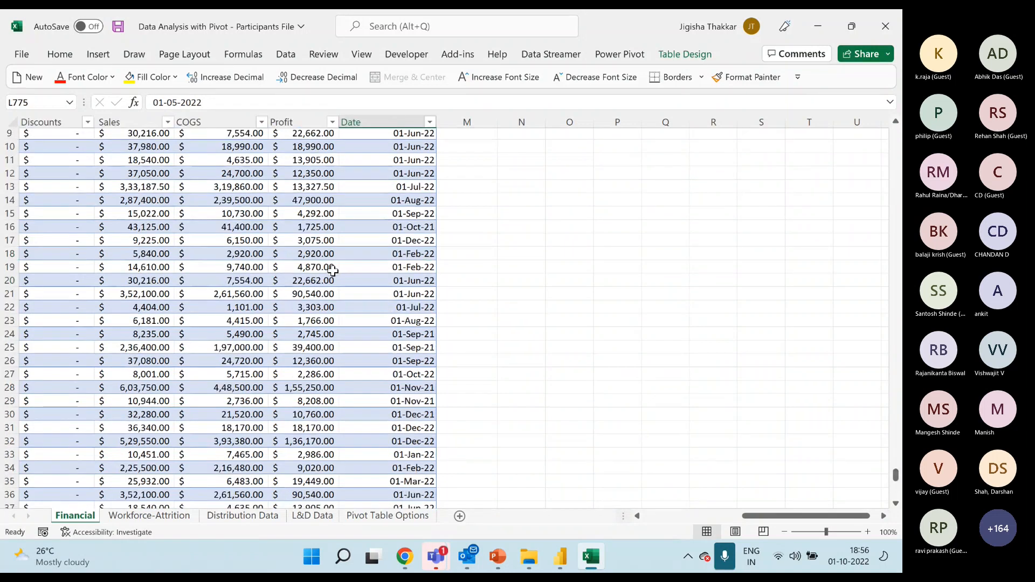
scroll(407, 388, "down", 4)
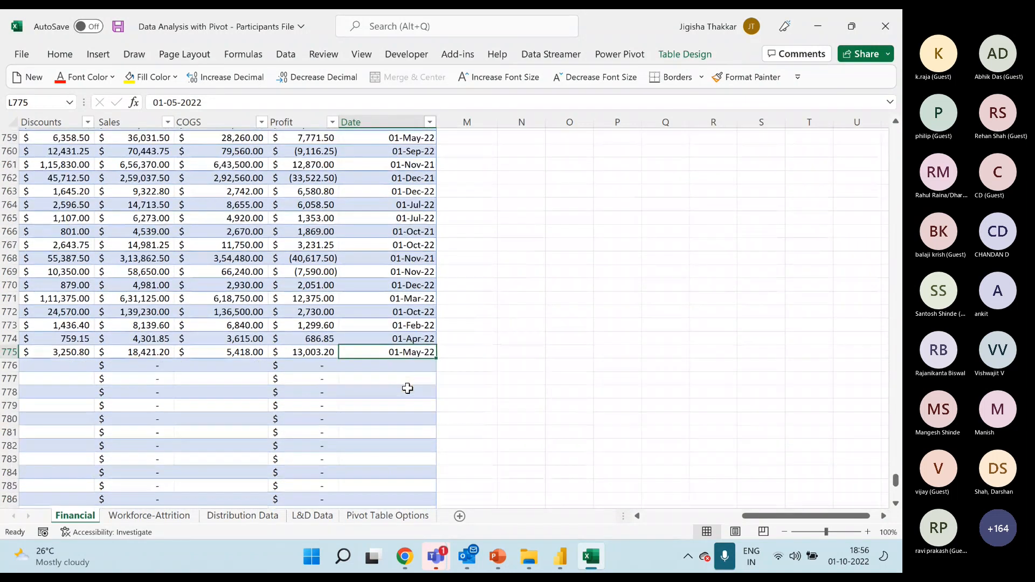
left_click_drag(744, 516, 636, 516)
left_click_drag(587, 310, 593, 497)
left_click_drag(714, 492, 719, 468)
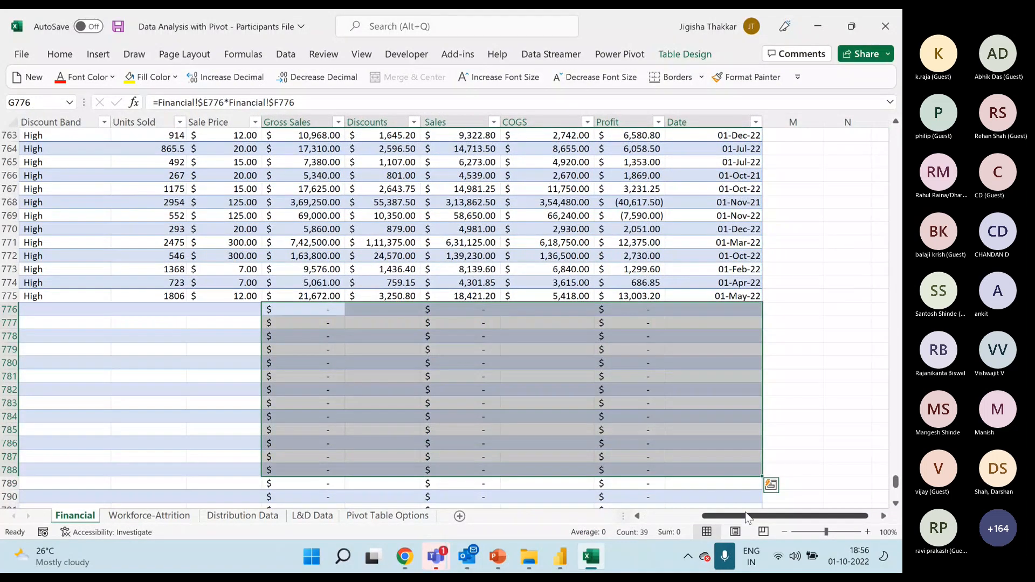
left_click_drag(749, 517, 681, 518)
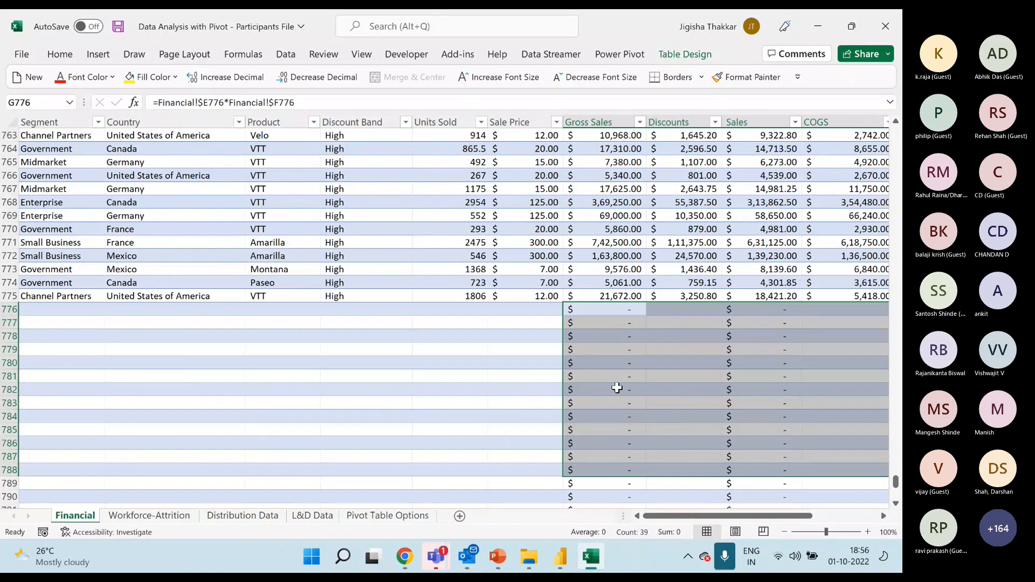
left_click(619, 389)
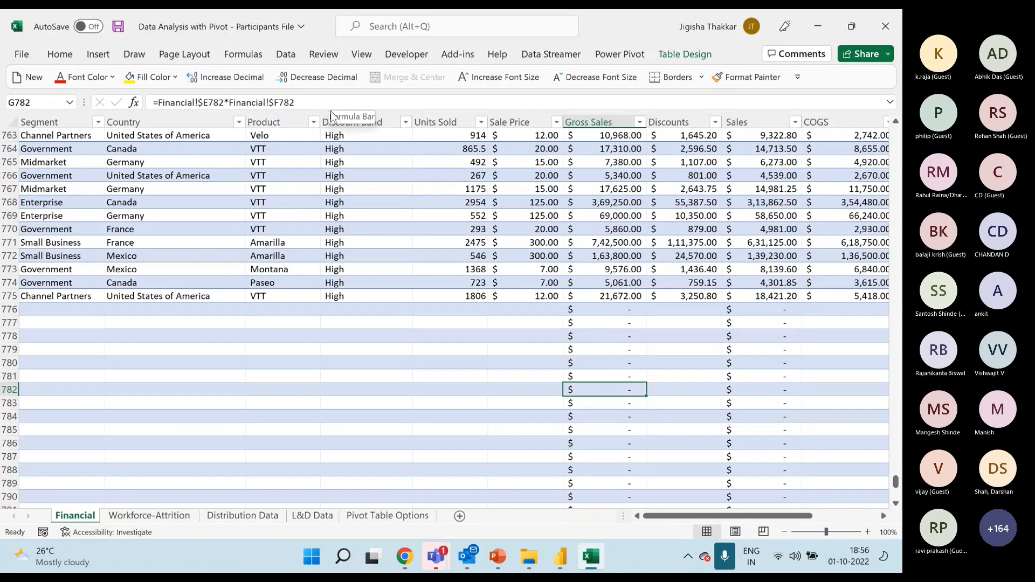
scroll(626, 414, "down", 10)
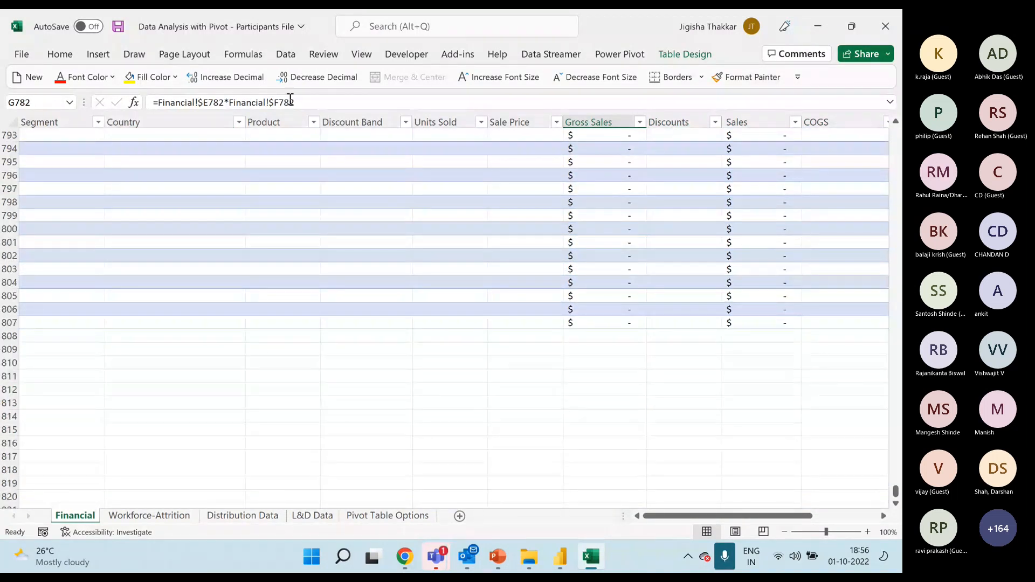
left_click(603, 323)
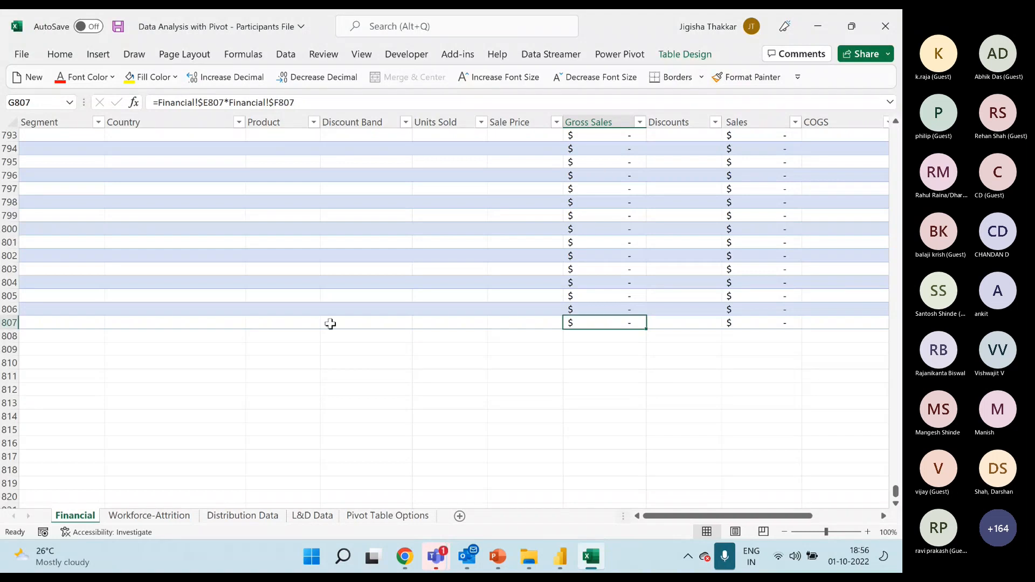
Delete the leftover rows 776 to 807 beneath the last complete record of the table.
scroll(324, 313, "up", 8)
left_click_drag(5, 229, 34, 446)
key("ctrl+minus")
scroll(5, 431, "up", 7)
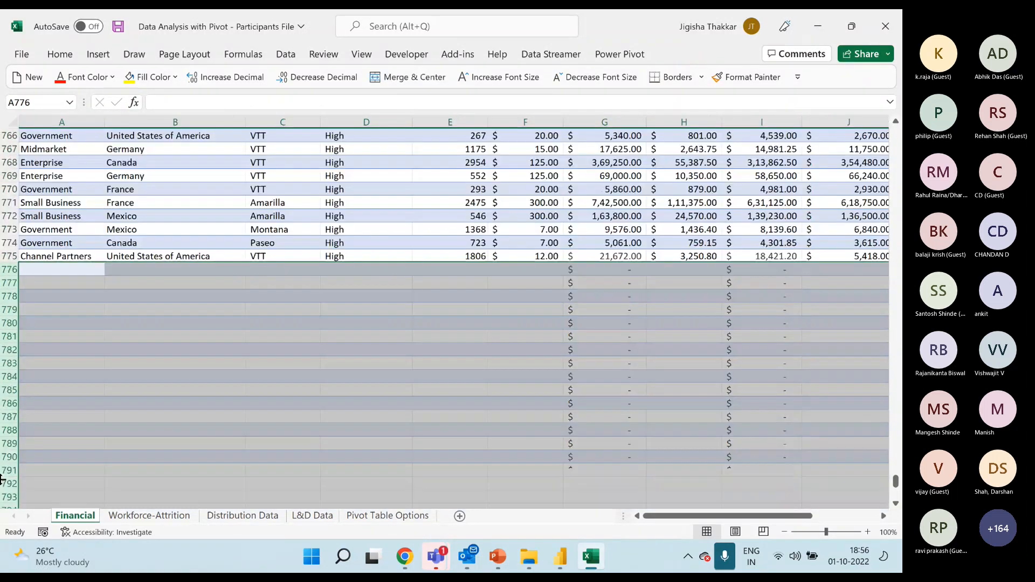
key("Up")
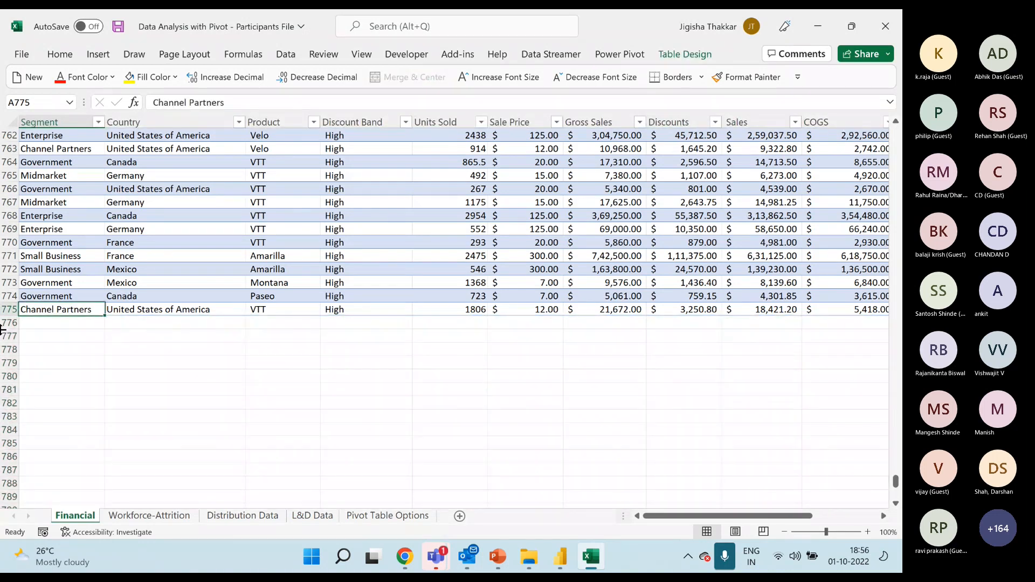
key("Down")
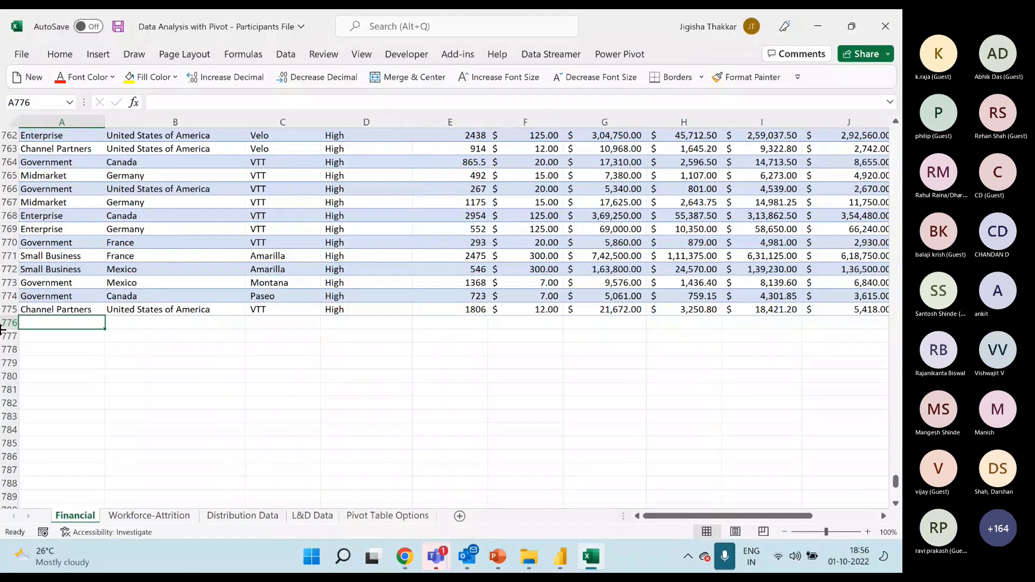
key("Up")
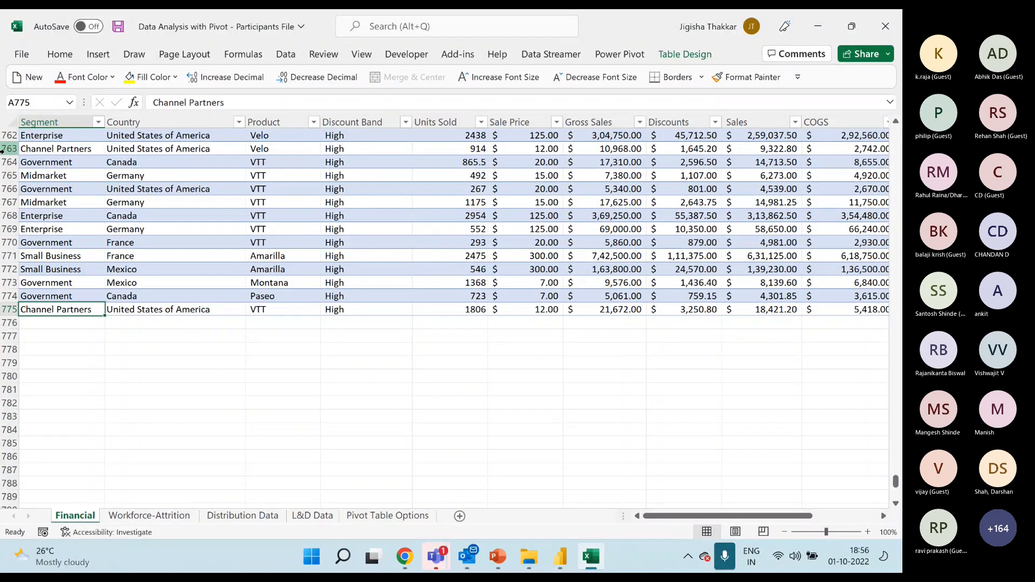
Extend the table with two new records by entering Government in A776 and Channel Partners in A777.
key("Down")
type("G")
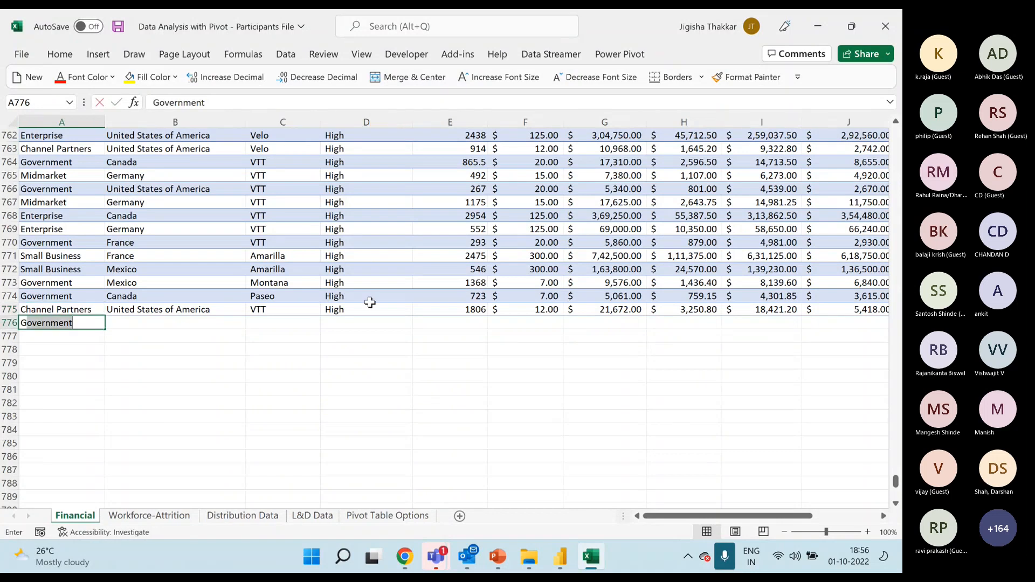
key("Return")
type("Channel Partners")
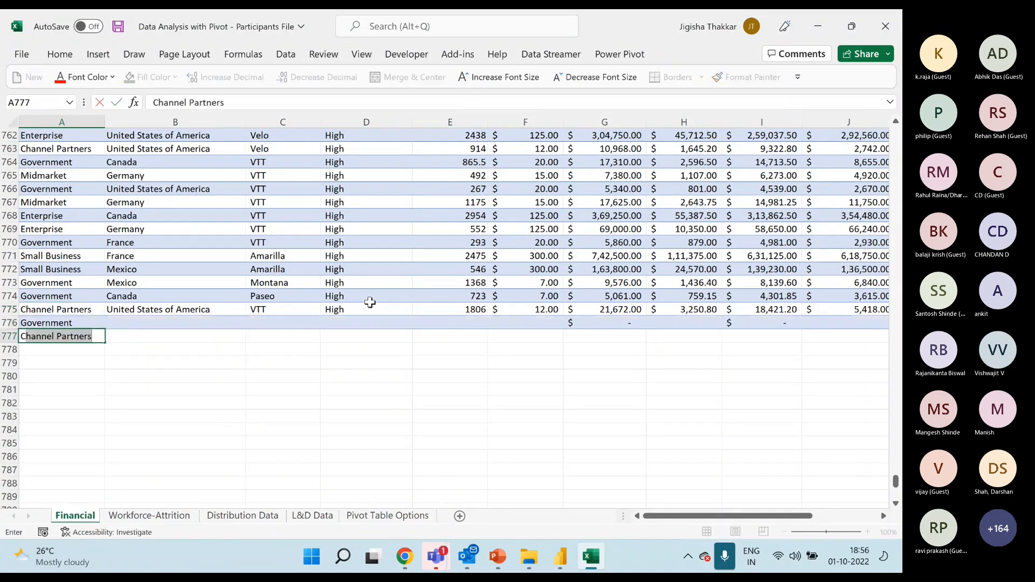
key("Return")
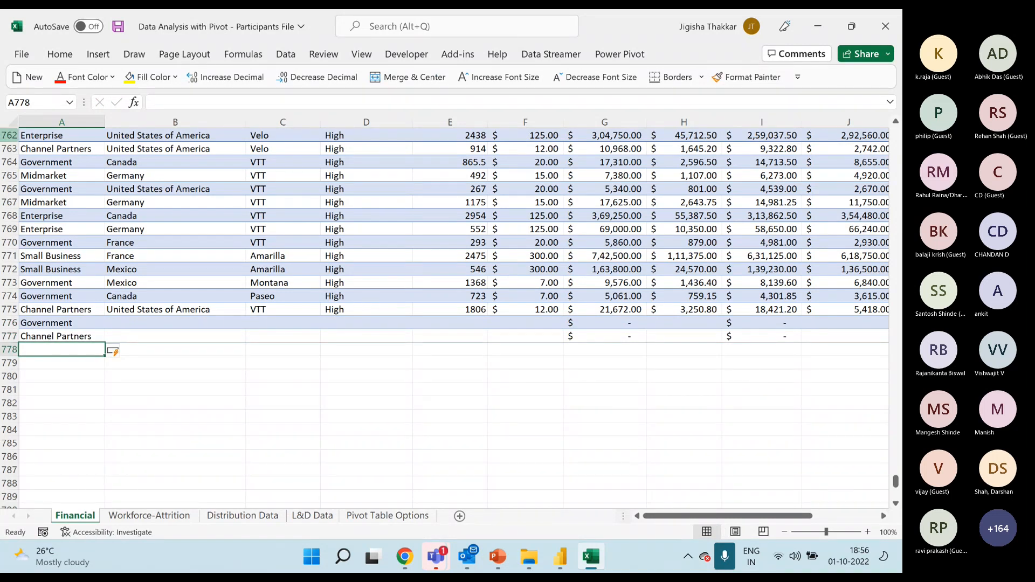
Copy rows 763 to 770 and paste them beneath the table's last record, starting at A778.
left_click_drag(13, 152, 10, 242)
key("ctrl+c")
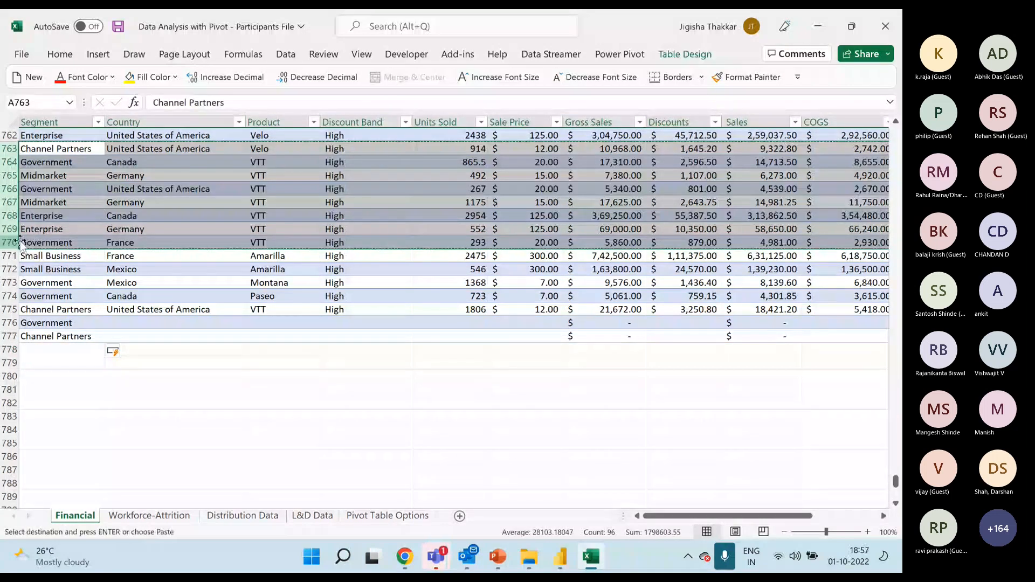
left_click(87, 351)
key("ctrl+v")
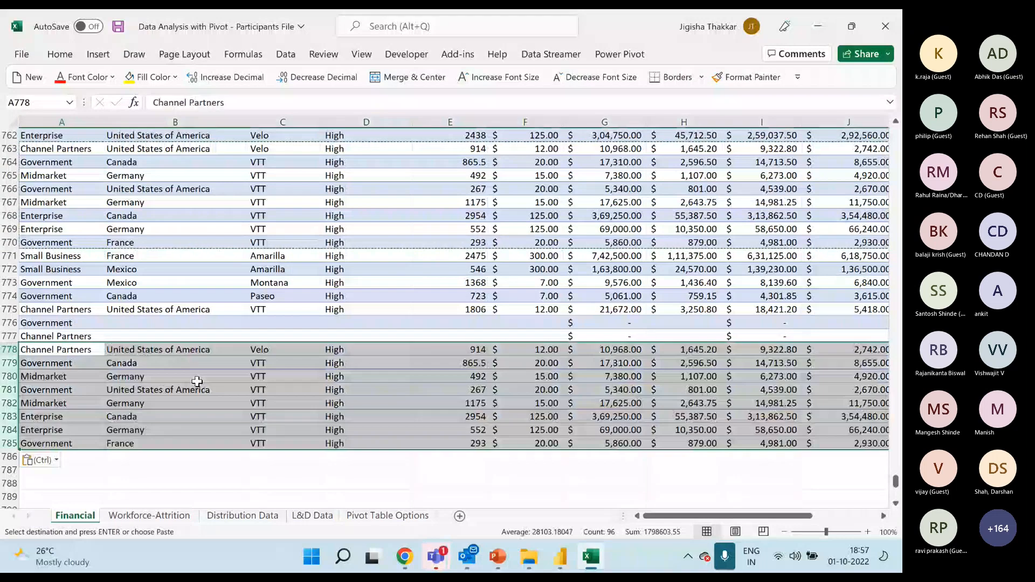
Extend the table's range downward to row 785 so it takes in the pasted records.
left_click(197, 381)
left_click(72, 347)
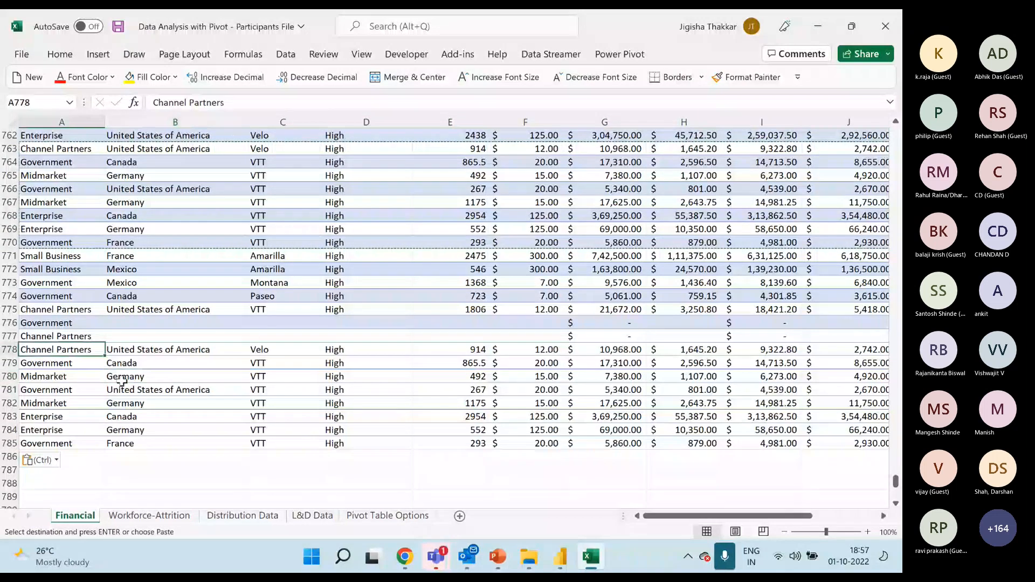
left_click(439, 415)
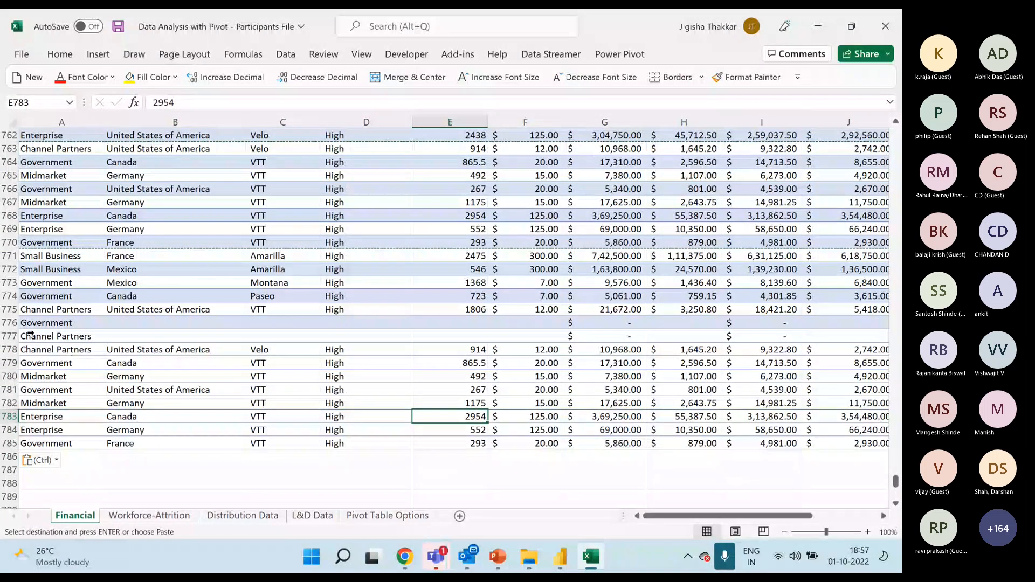
left_click(81, 336)
left_click_drag(717, 516, 778, 517)
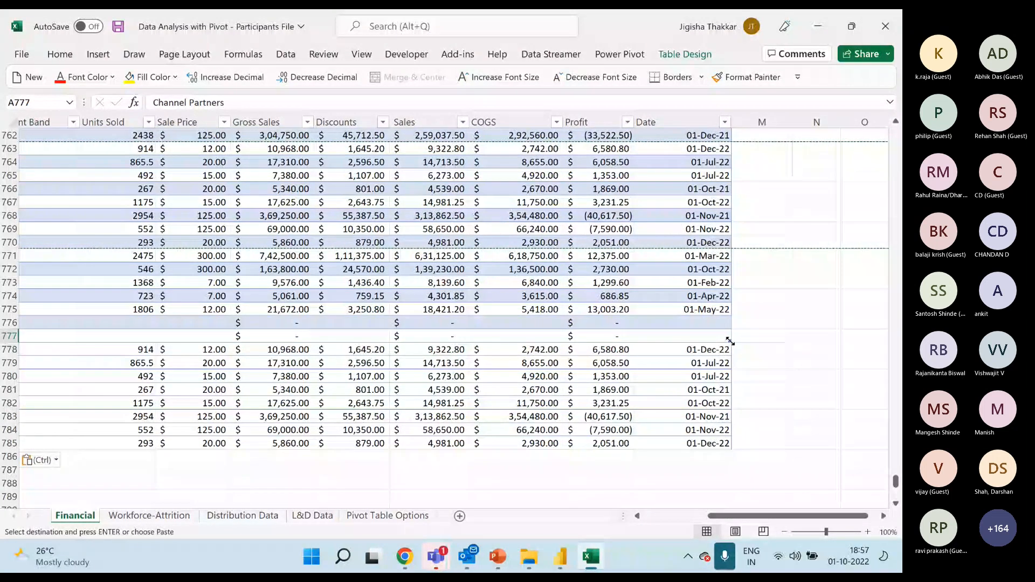
left_click_drag(653, 322, 654, 335)
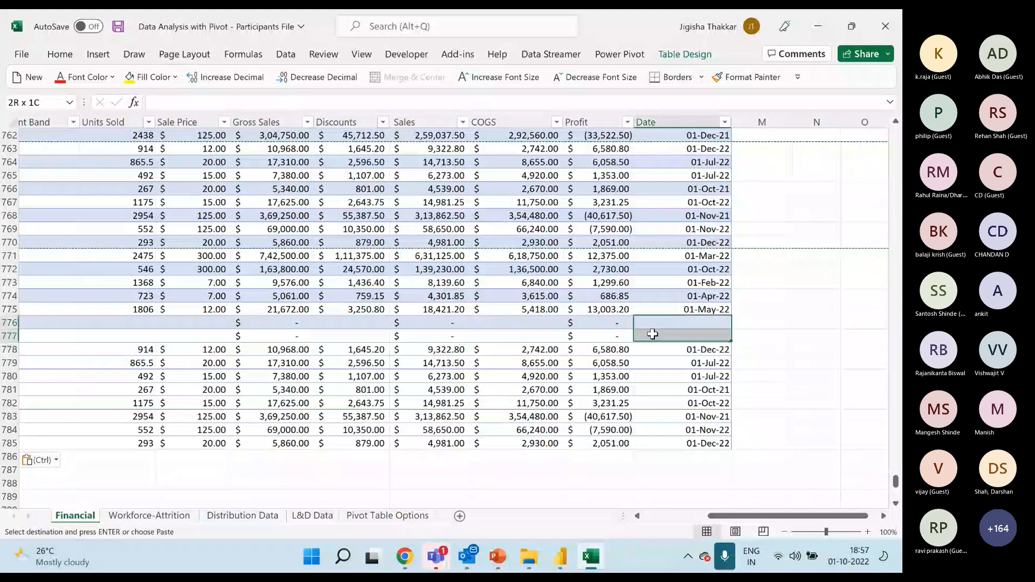
left_click(758, 334)
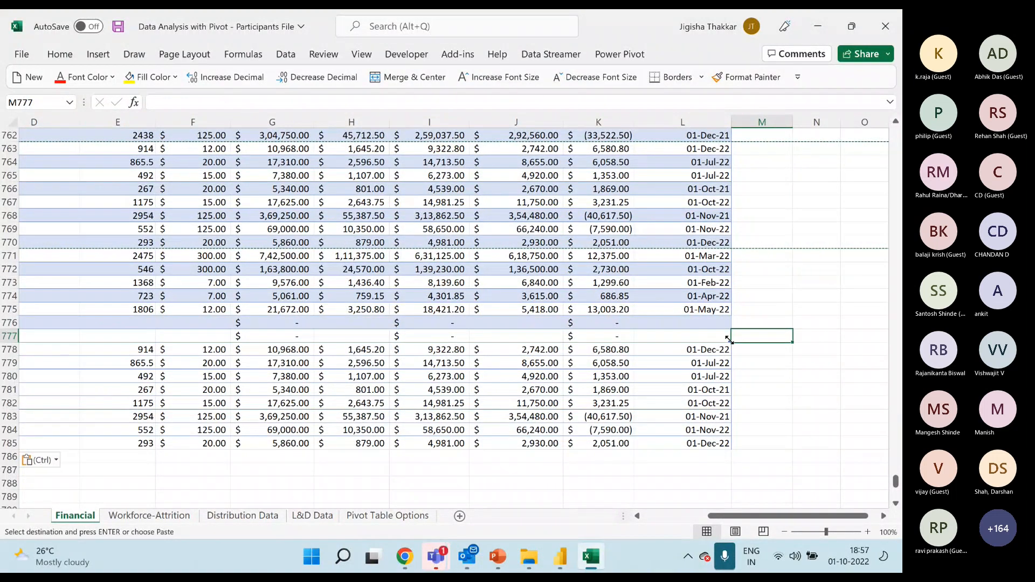
left_click_drag(729, 339, 724, 443)
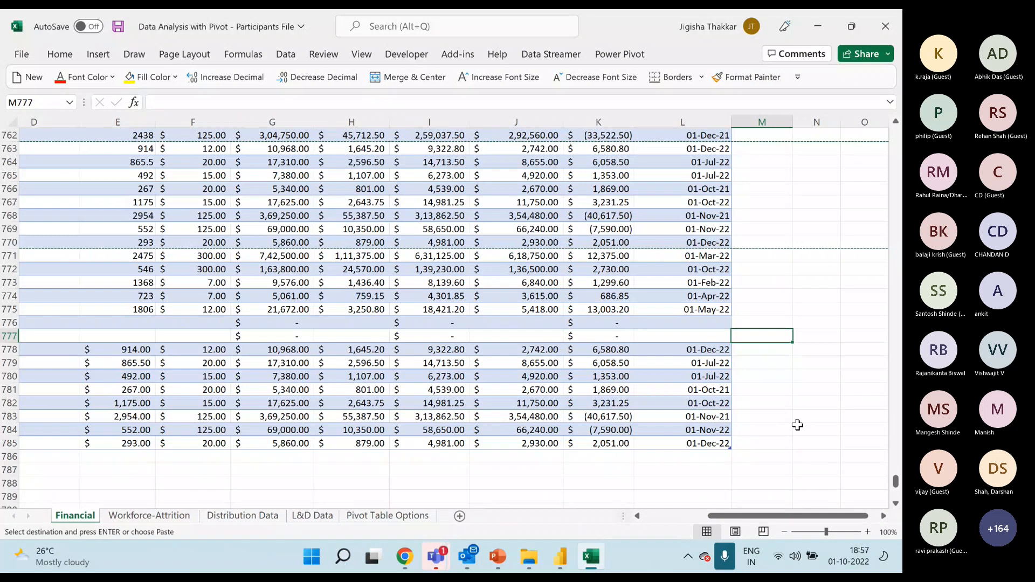
left_click(747, 442)
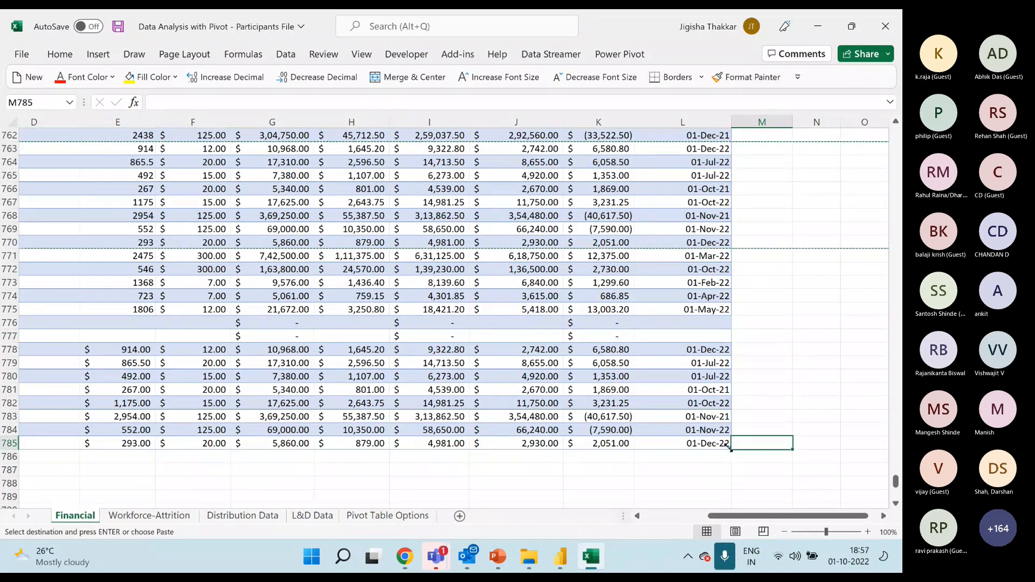
Shrink the table's range to end at row 775 and clear the contents of rows 776 to 787 beneath it.
left_click_drag(729, 448, 704, 316)
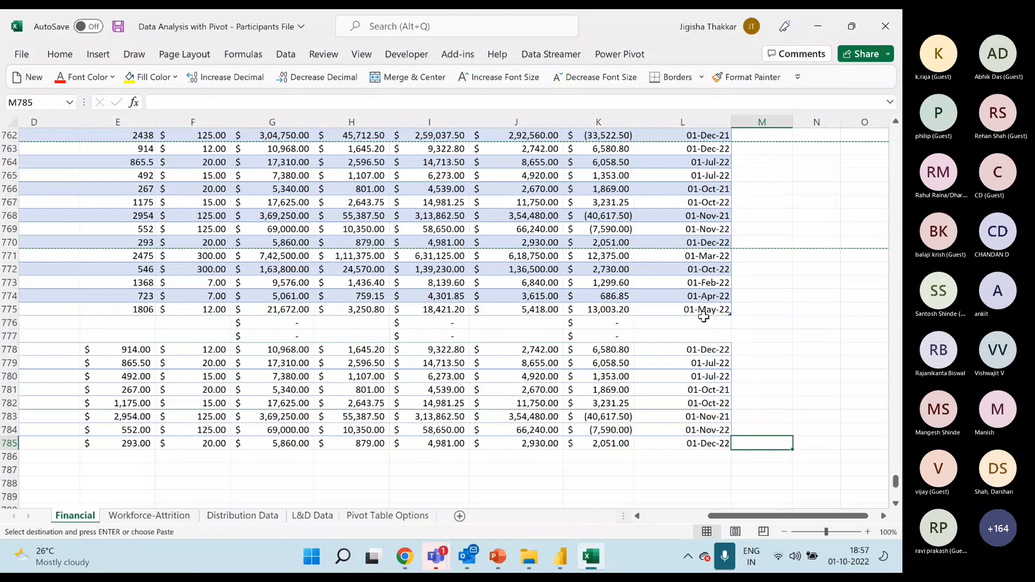
left_click_drag(787, 515, 722, 516)
left_click_drag(54, 322, 863, 470)
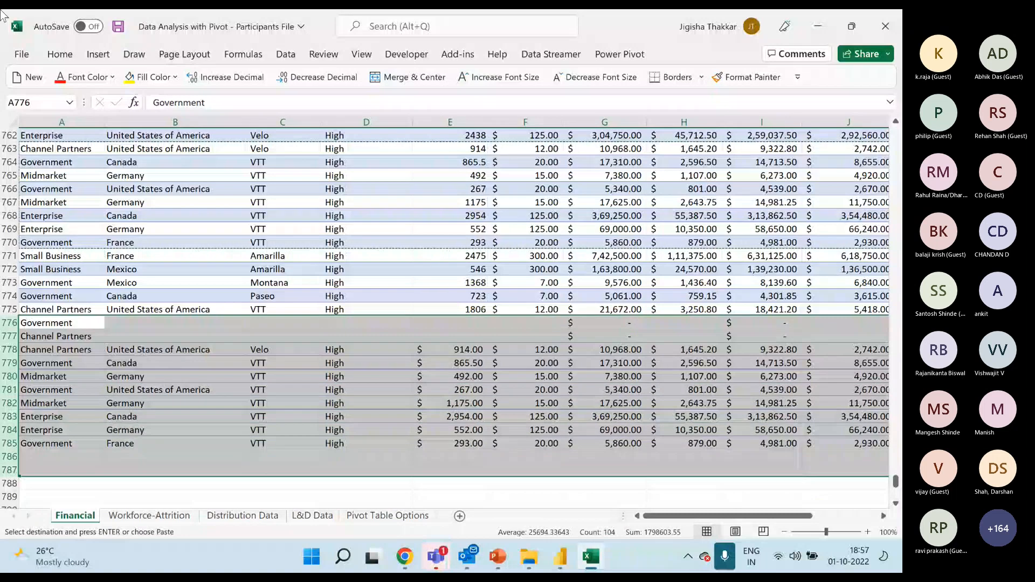
key("Delete")
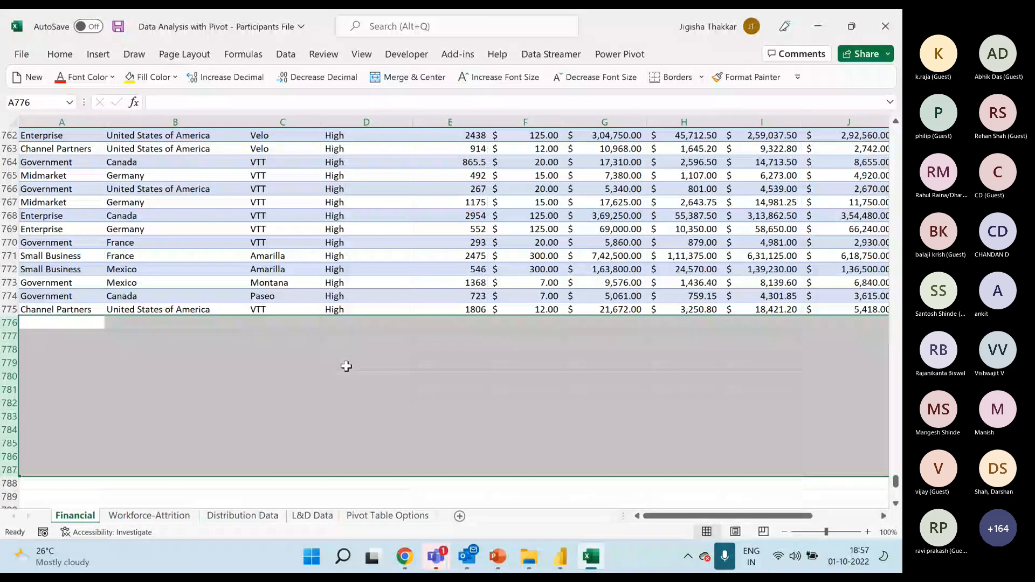
left_click(81, 324)
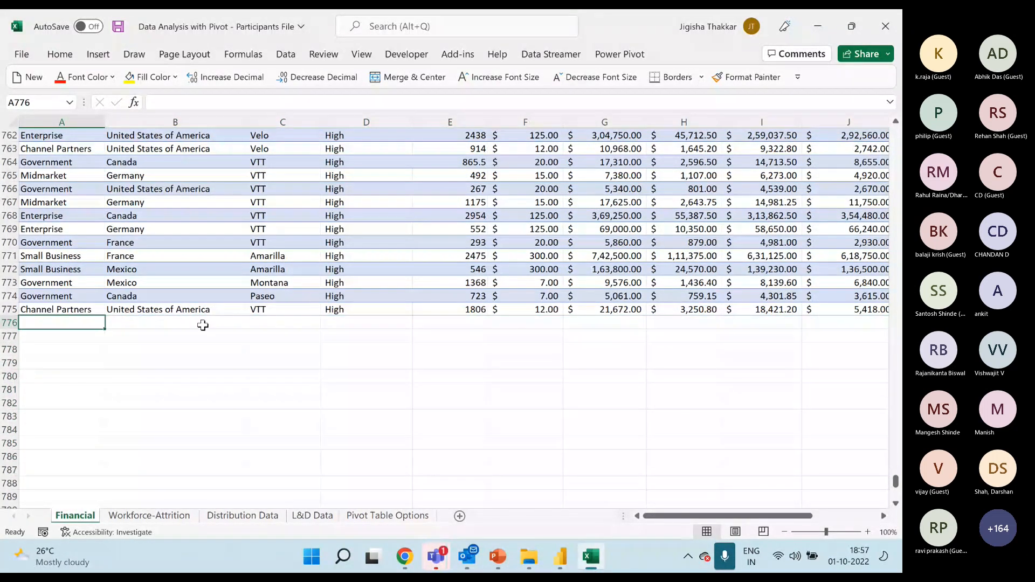
Look over the last records and the empty area beside the table, ending at the Date header in L1.
scroll(321, 297, "up", 2)
scroll(321, 297, "down", 2)
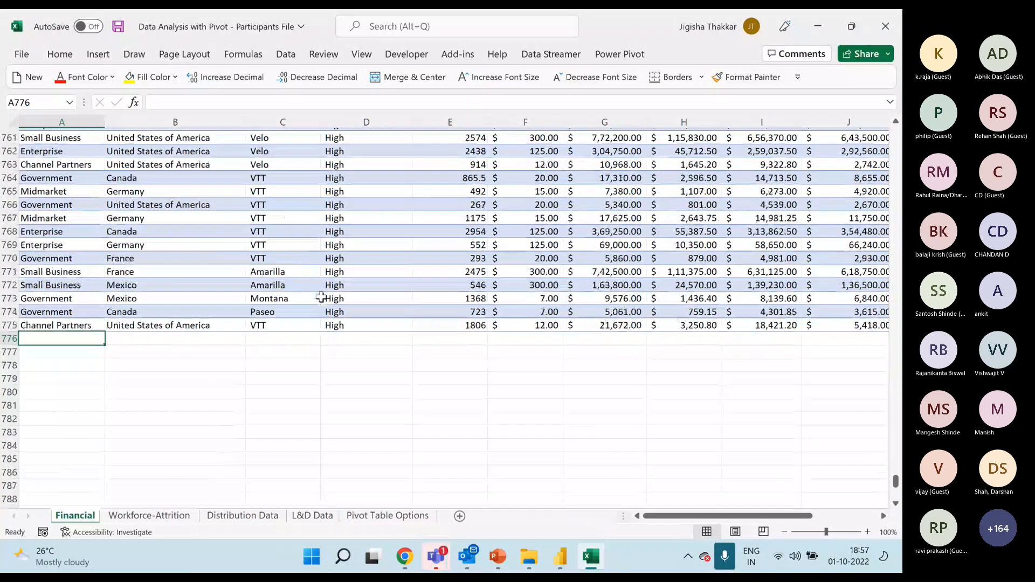
scroll(328, 293, "up", 10)
left_click(345, 244)
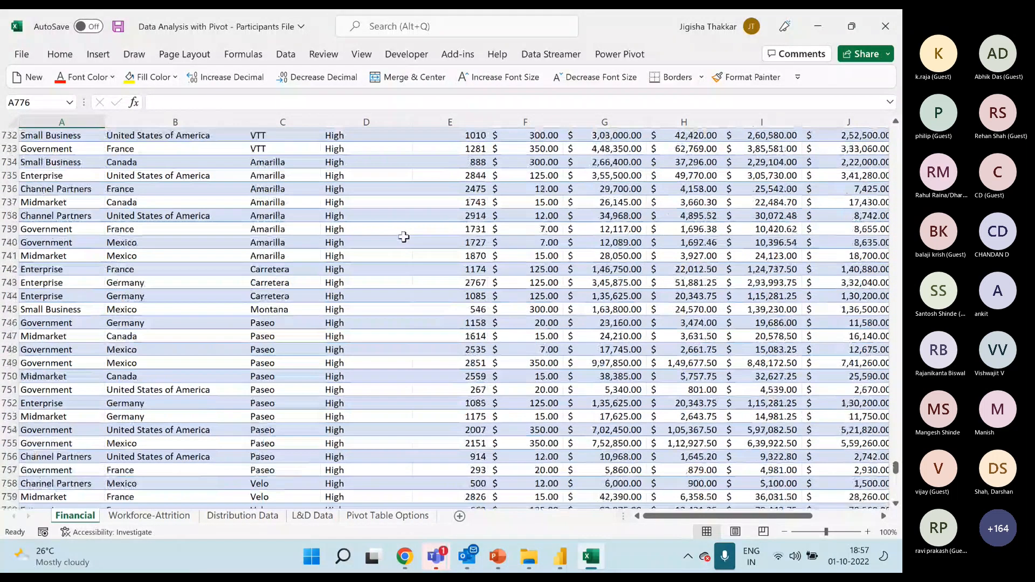
key("Right")
key("Right")
key("Right")
key("Right")
key("Right")
key("Right")
key("Right")
key("Right")
key("Right")
key("Right")
key("Right")
key("Right")
key("Right")
key("Right")
key("Right")
key("Right")
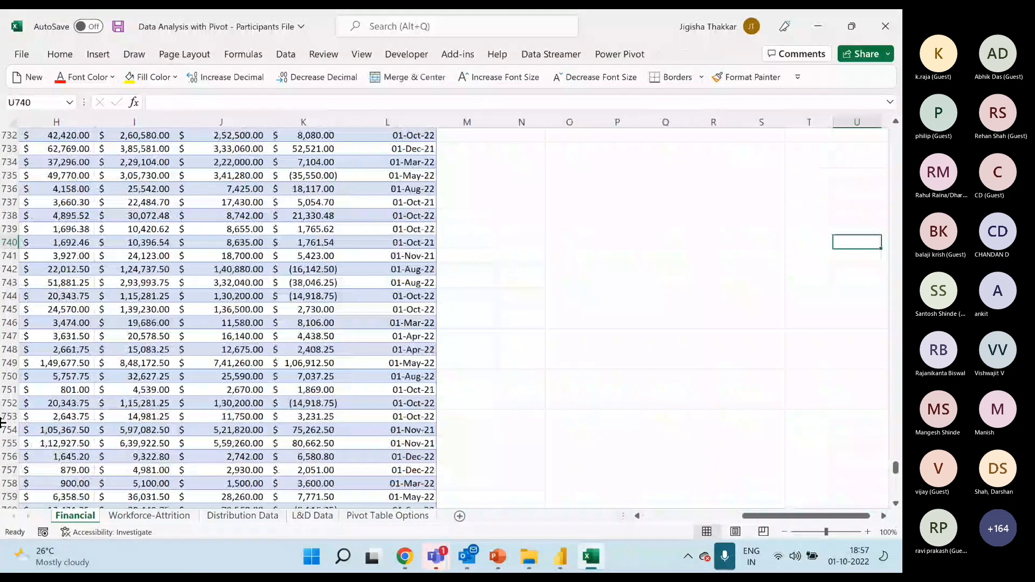
key("Left")
key("Left")
key("Left")
key("Left")
key("Left")
key("Left")
key("Left")
key("Left")
key("ctrl+Up")
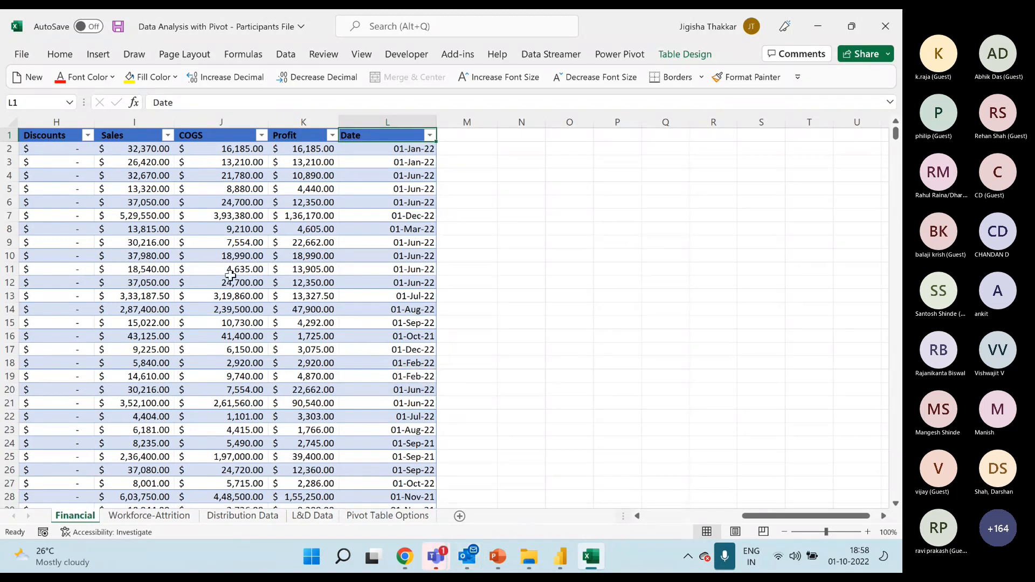
View the full gallery of table styles for the Financial table and close it without applying one.
left_click(264, 188)
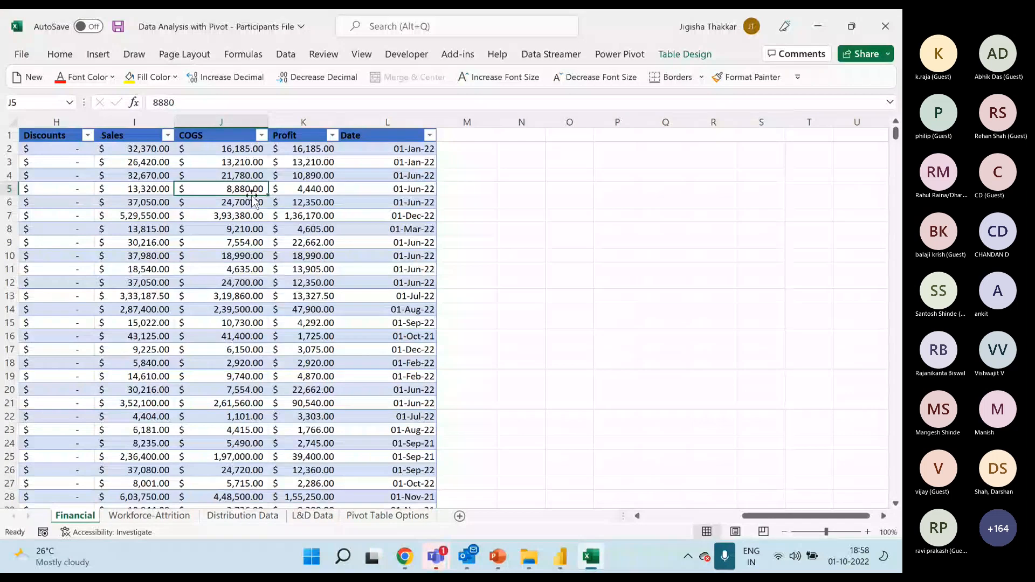
left_click(690, 56)
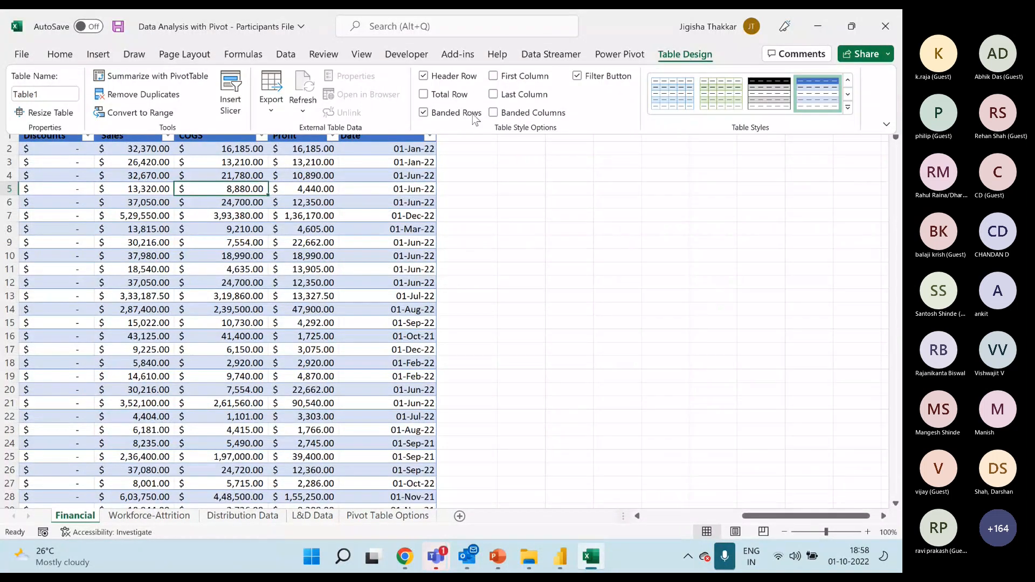
left_click(847, 106)
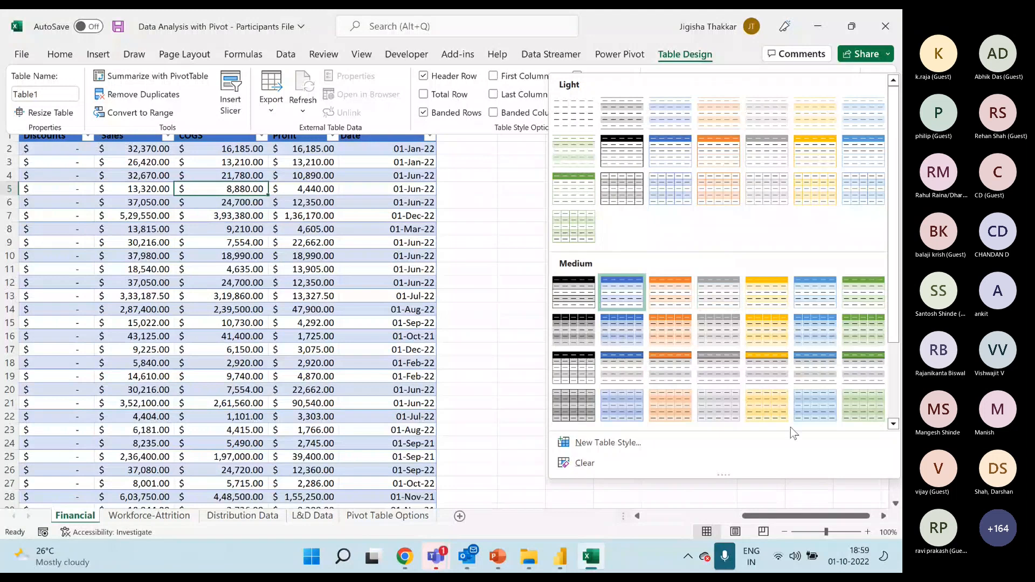
left_click_drag(775, 515, 660, 513)
left_click(453, 284)
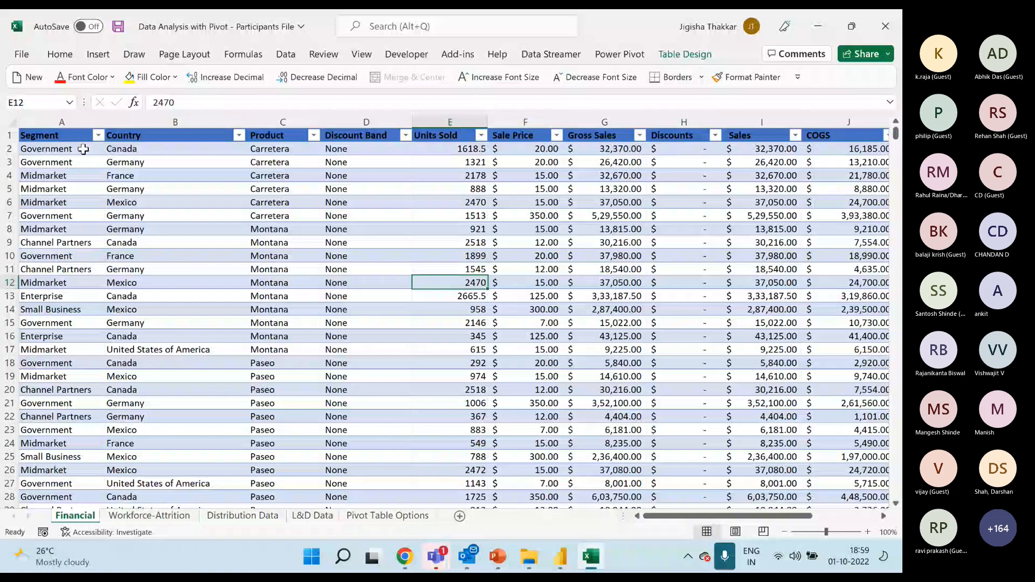
Select the Segment, Country, Product and Units Sold columns one at a time to review their contents.
left_click(81, 122)
left_click(237, 122)
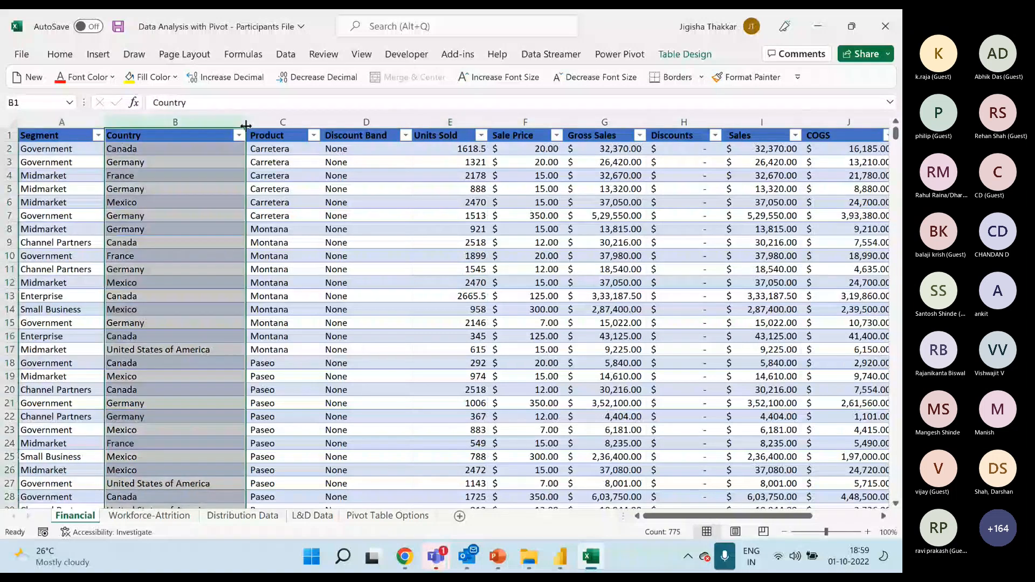
left_click(286, 122)
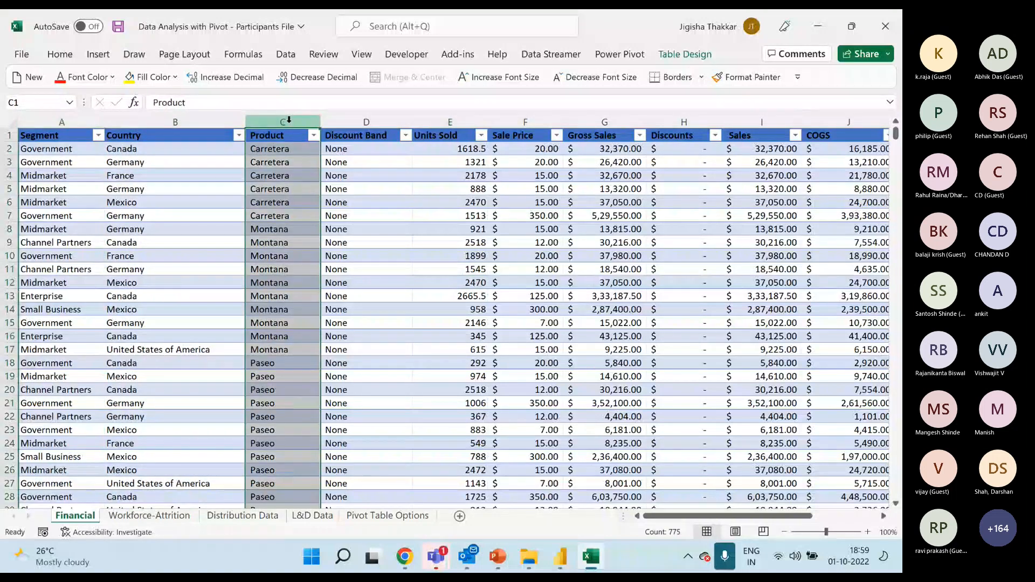
left_click(70, 116)
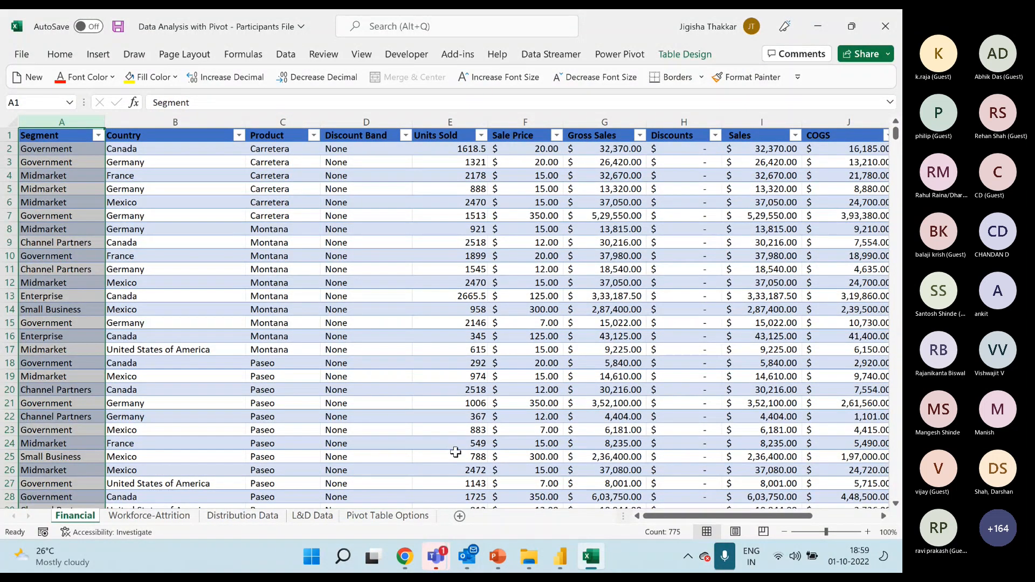
left_click(449, 120)
Examine the filter lists of the Segment, Product and Country columns and the table's Filter Button option.
left_click(98, 136)
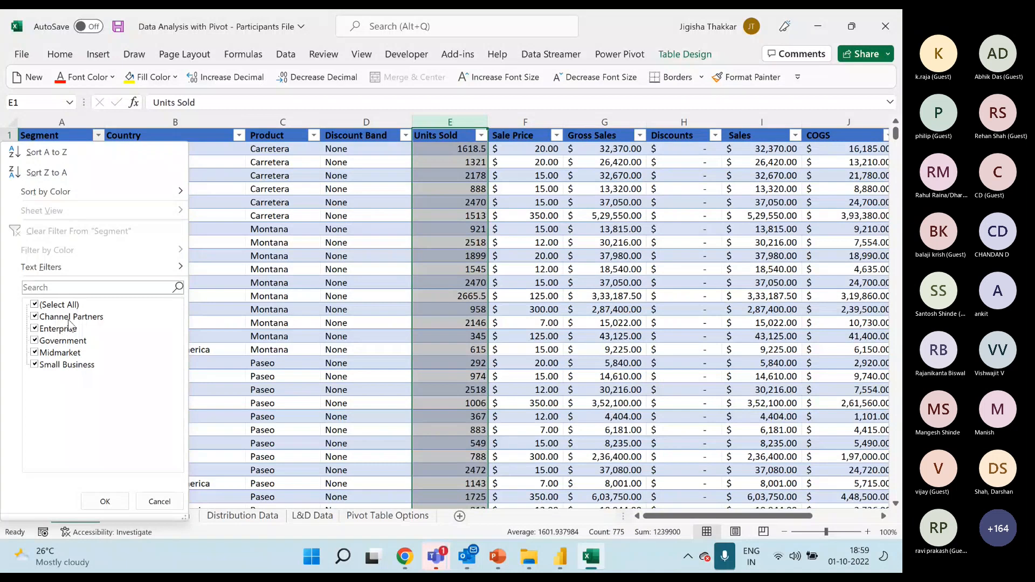
left_click(105, 502)
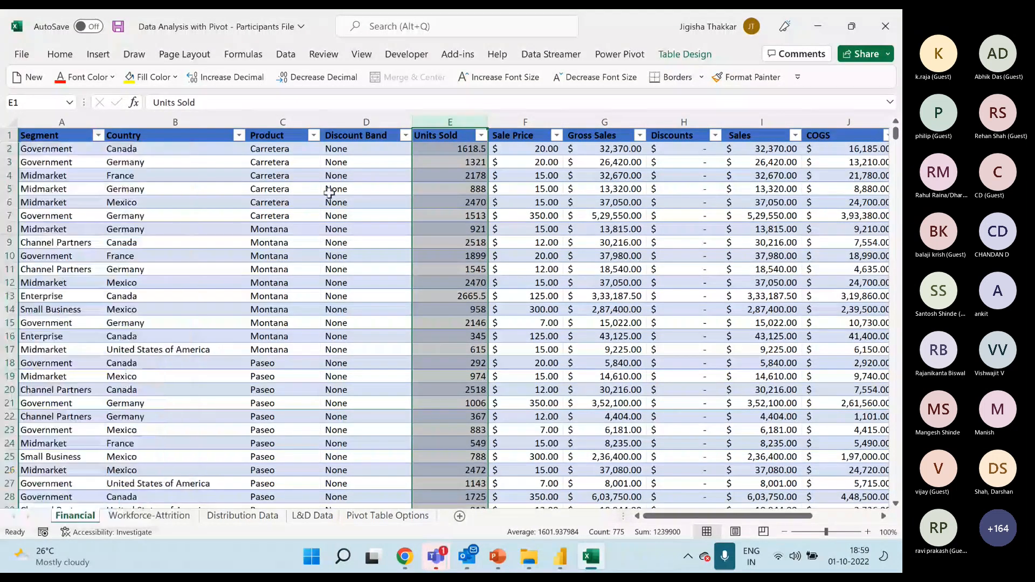
left_click(605, 121)
left_click(313, 136)
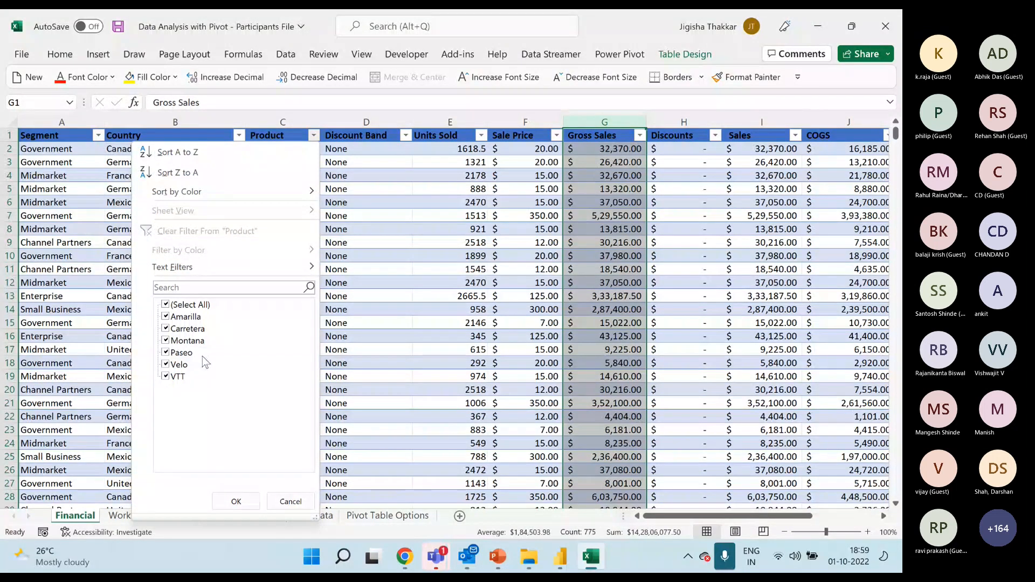
left_click(236, 501)
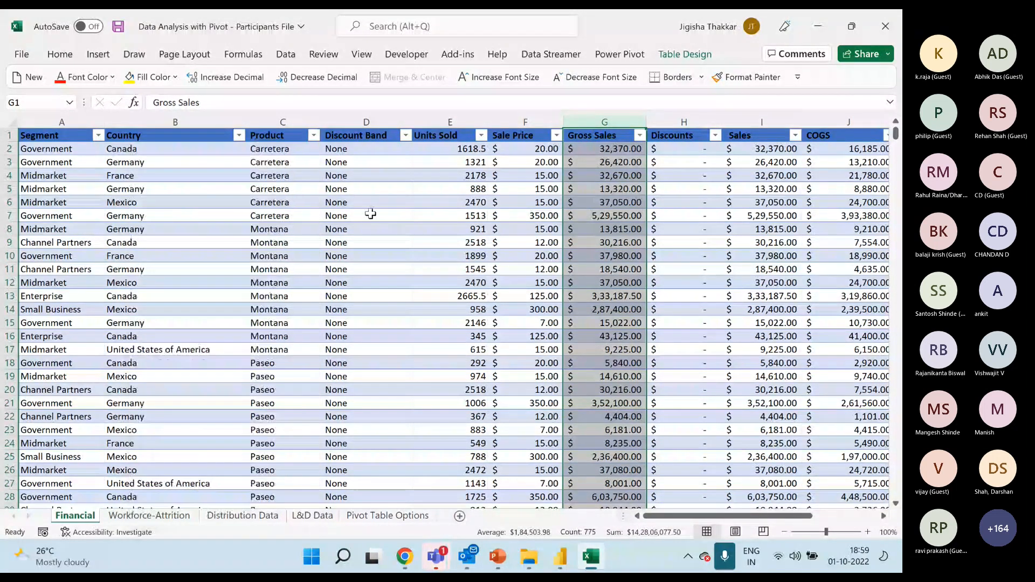
left_click(313, 135)
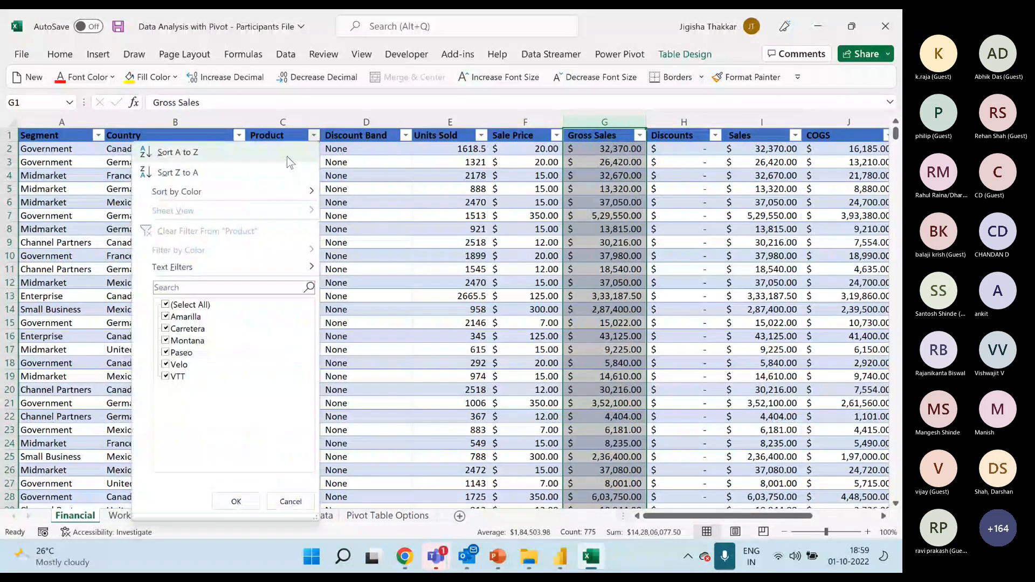
left_click(238, 135)
left_click(239, 135)
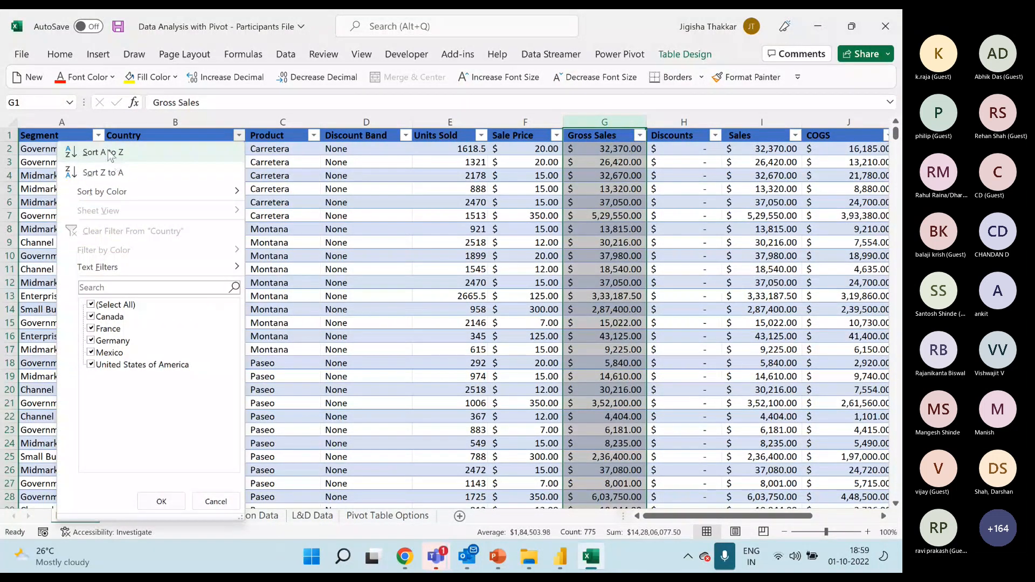
left_click(98, 136)
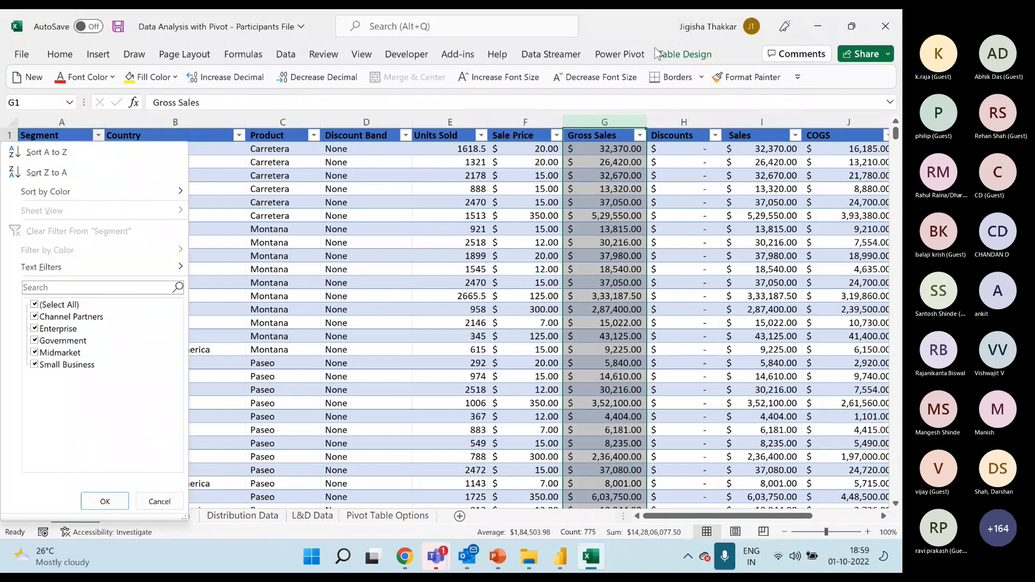
left_click(490, 263)
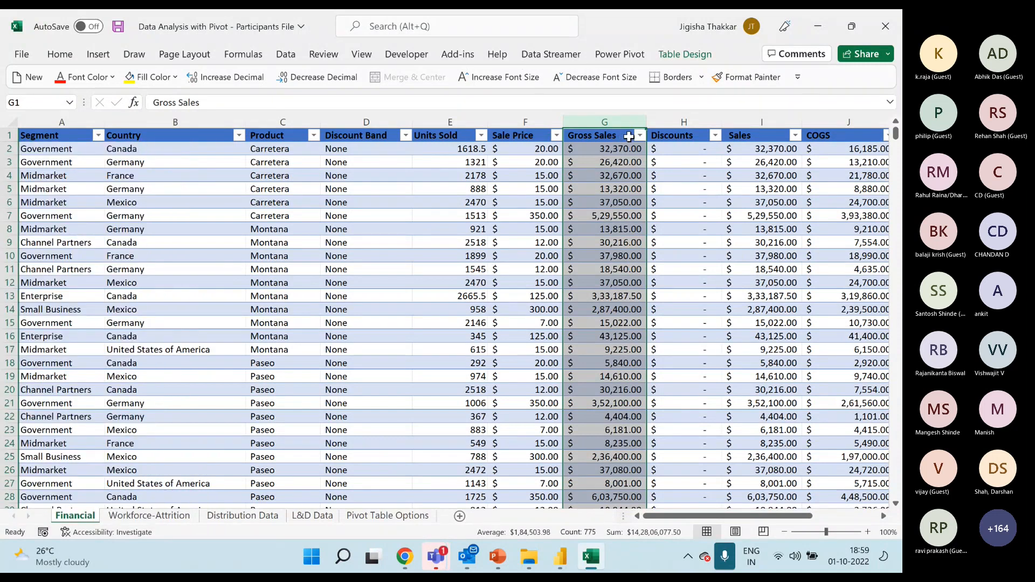
left_click(679, 64)
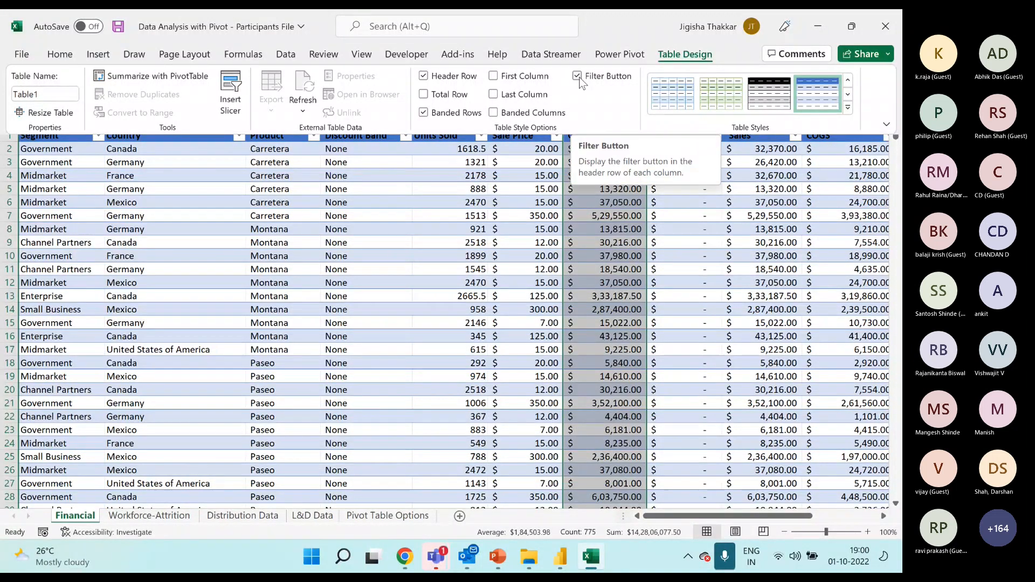
left_click(457, 228)
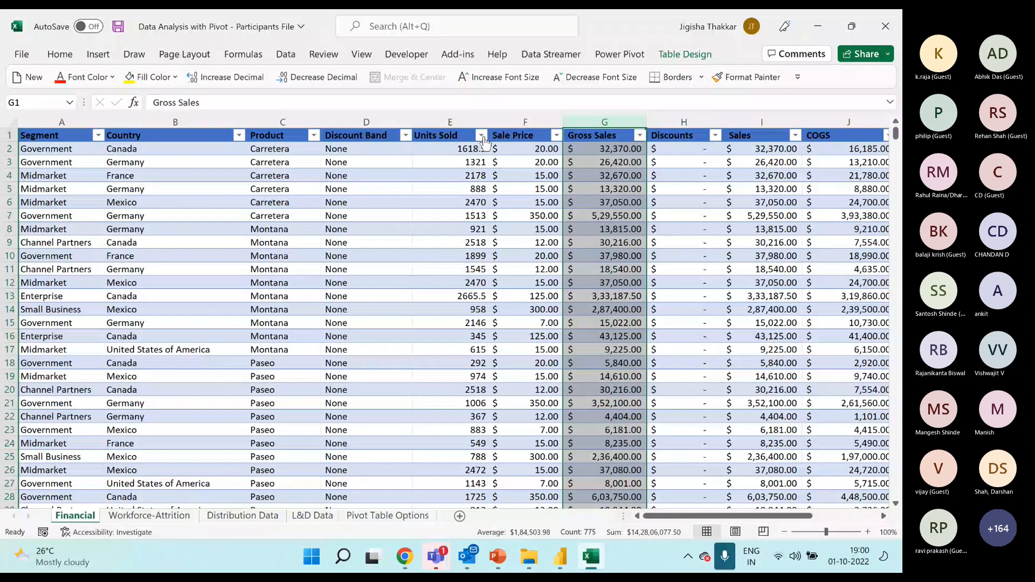
View the number filter choices for Units Sold and check the table's column headings further down the records.
left_click(482, 136)
mouse_move(351, 272)
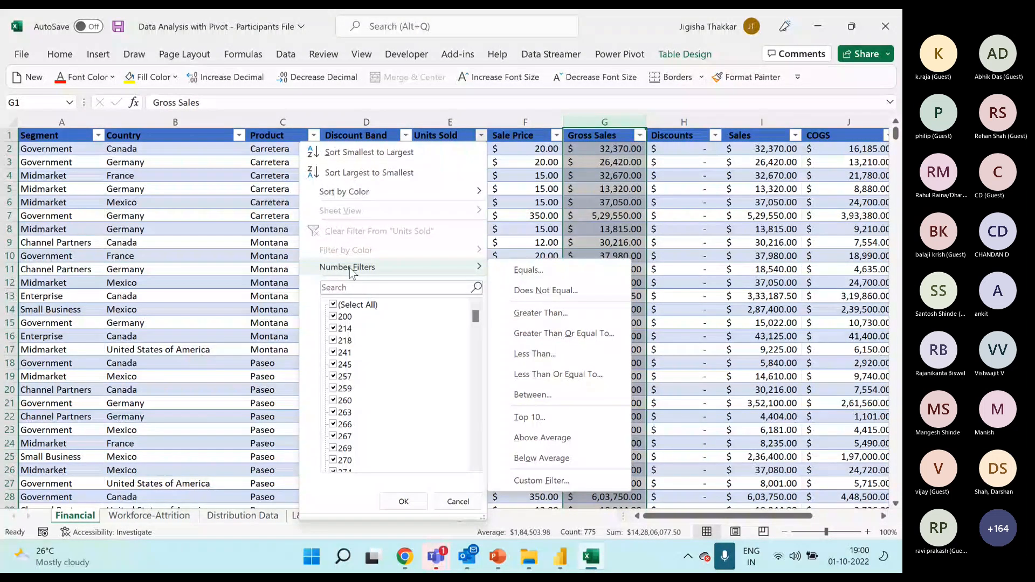
left_click(516, 195)
scroll(527, 202, "down", 1)
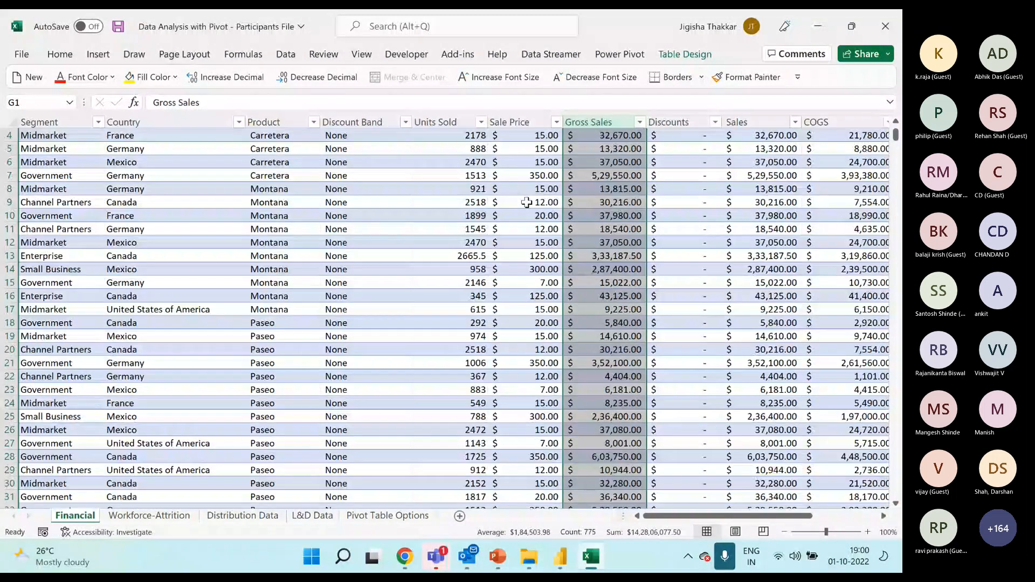
scroll(526, 202, "down", 1)
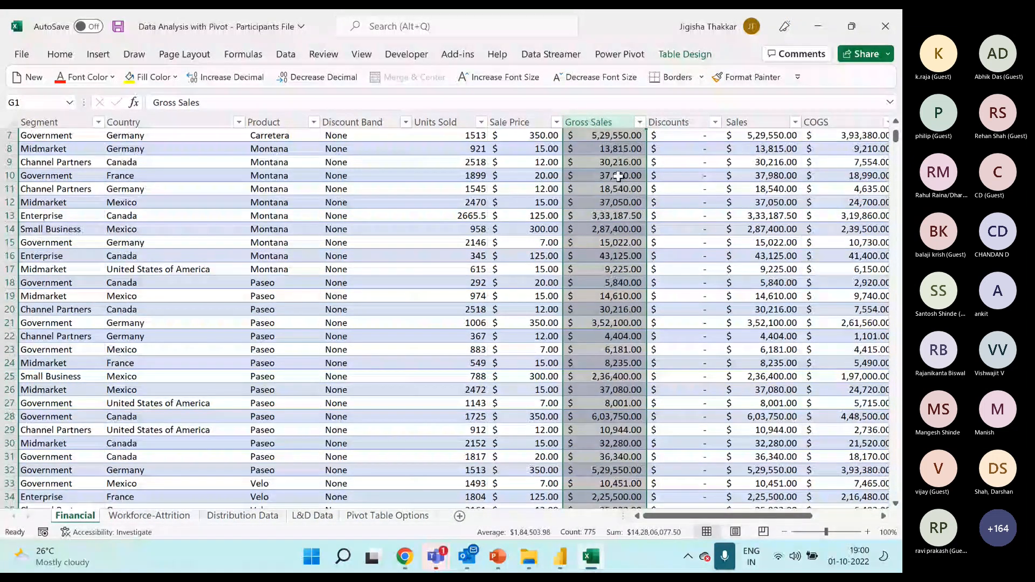
Create a PivotTable from the Financial table on a new worksheet, list Country in its rows and select the country labels for review.
left_click(275, 242)
scroll(296, 209, "up", 2)
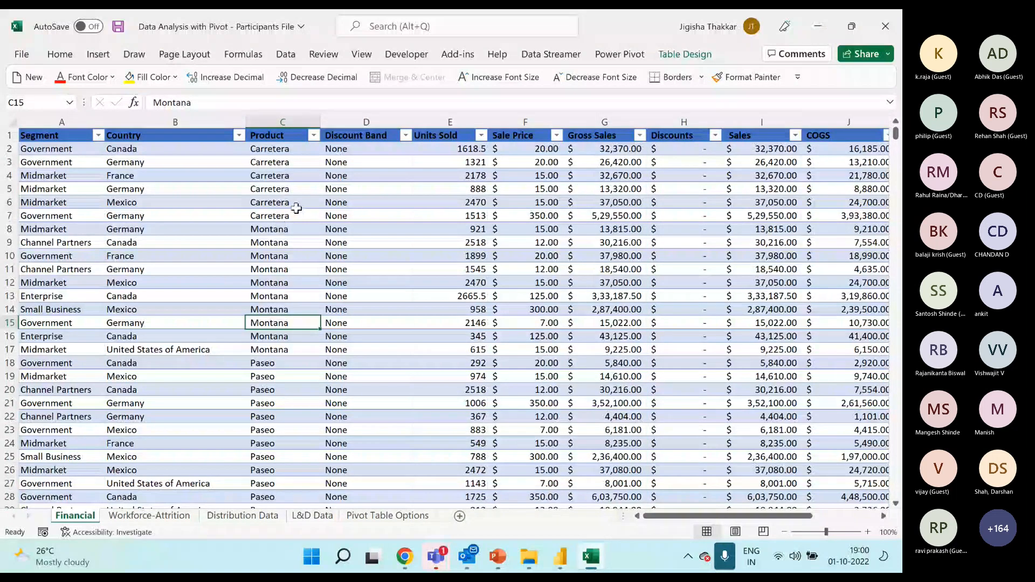
left_click(199, 229)
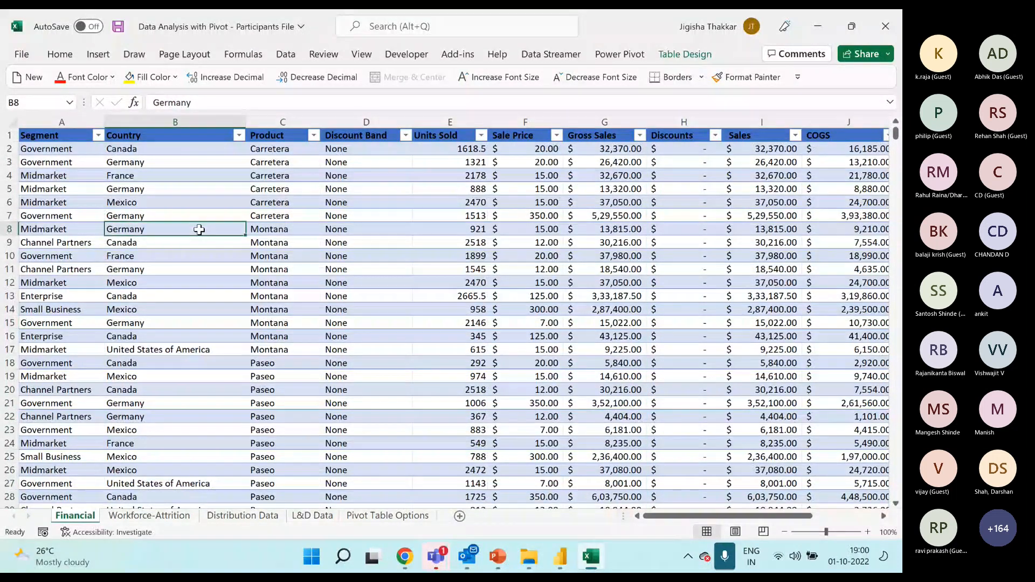
left_click(99, 56)
left_click(33, 92)
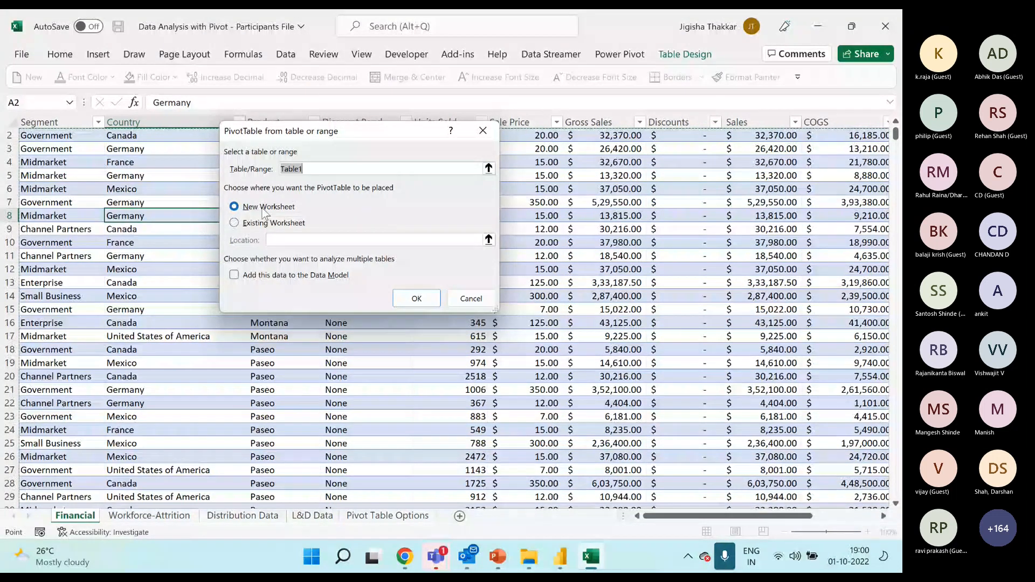
left_click(416, 298)
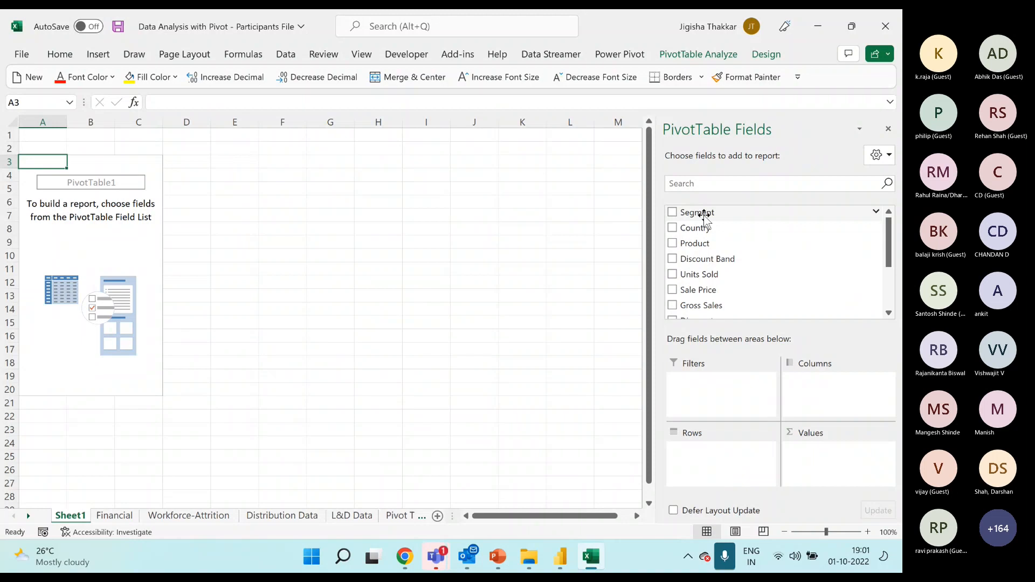
left_click_drag(703, 231, 717, 457)
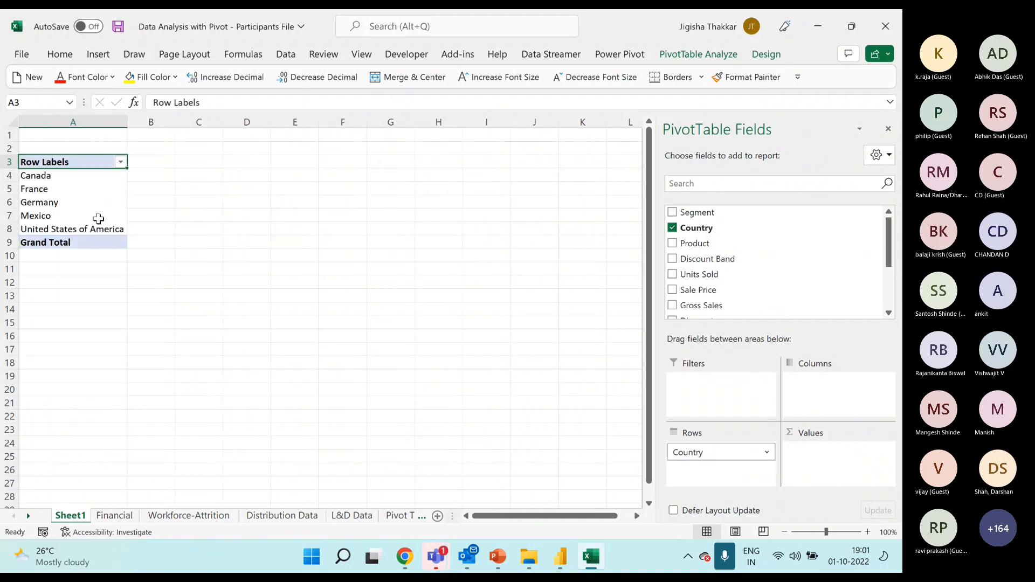
left_click_drag(65, 176, 107, 229)
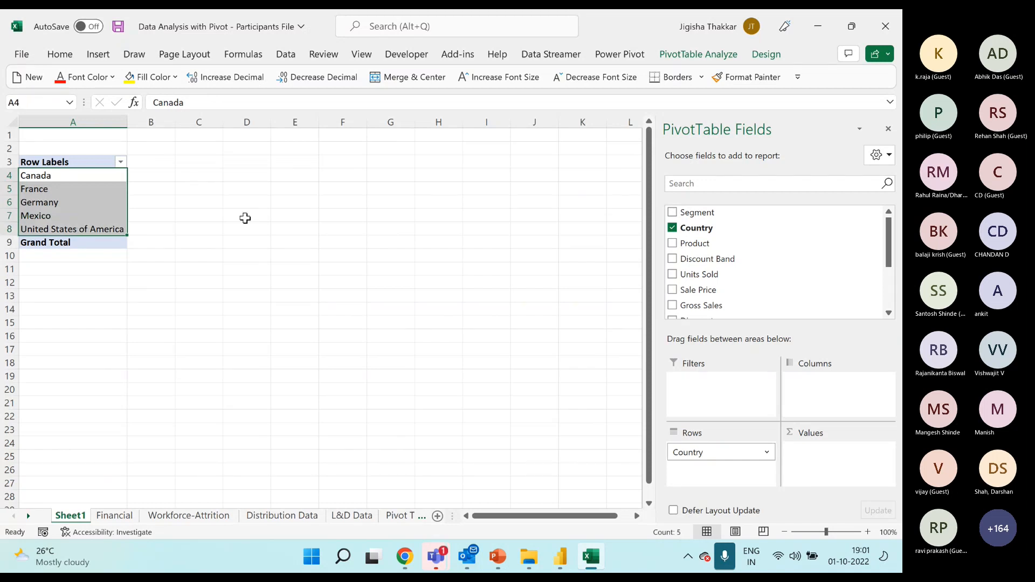
Re-enter Canada with trailing spaces as the country in cell B9 of the Financial sheet.
left_click(115, 516)
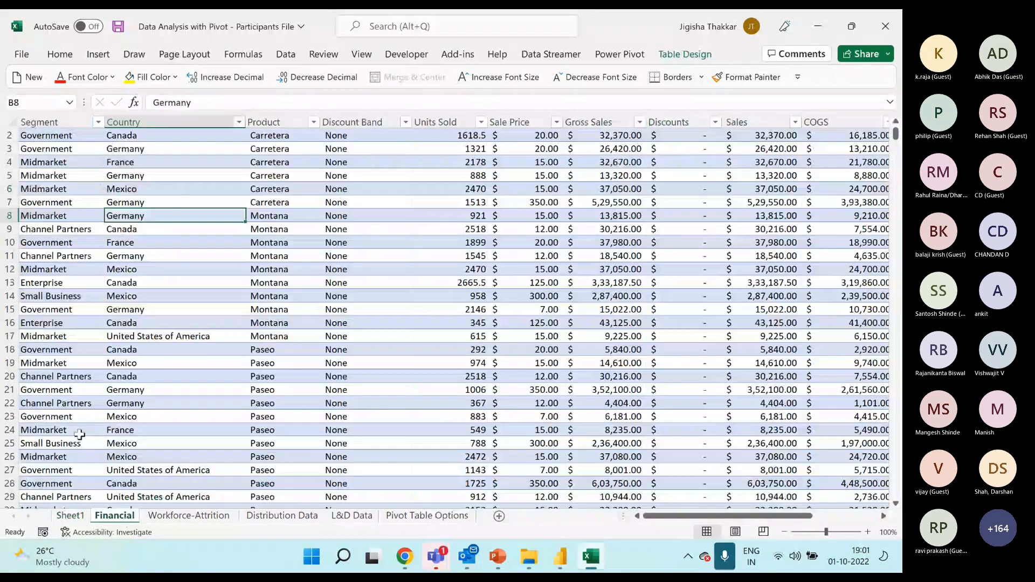
left_click(157, 230)
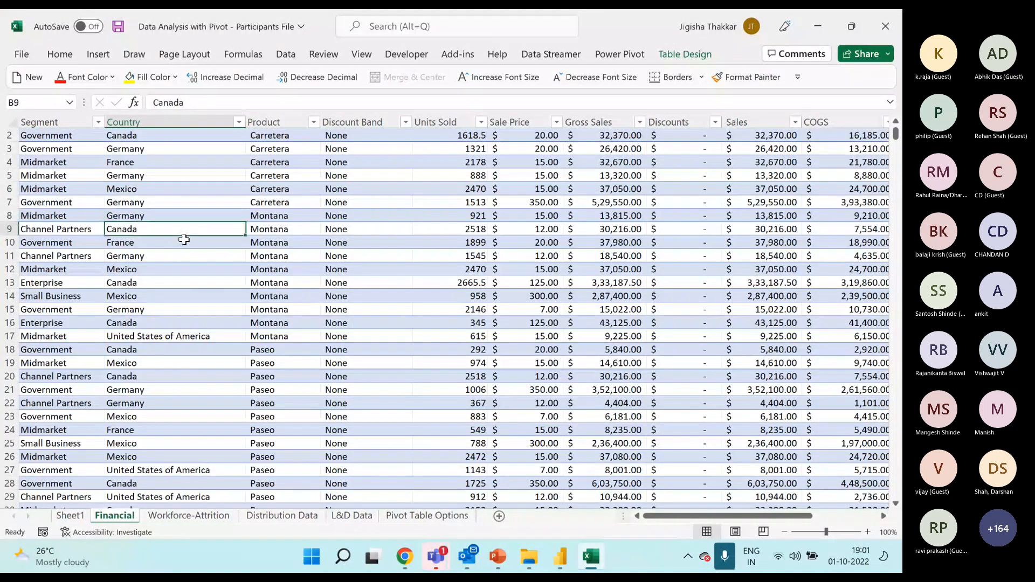
type("Canad")
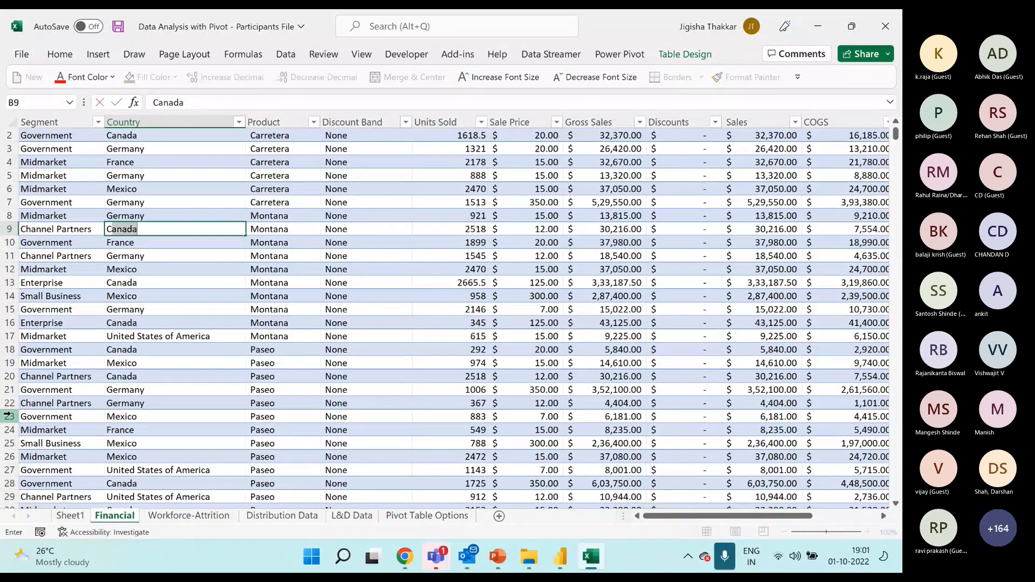
type("a")
key("Down")
key("Down")
key("Down")
key("Down")
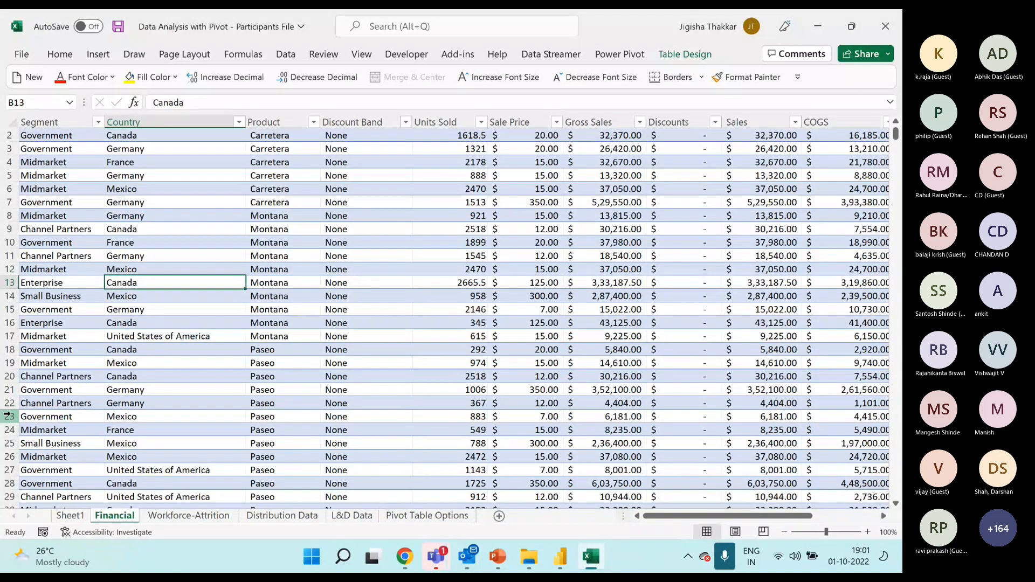
Enter CANADA as the country of the Enterprise record in cell B13 and check the entry.
key("Caps_Lock")
type("CANA")
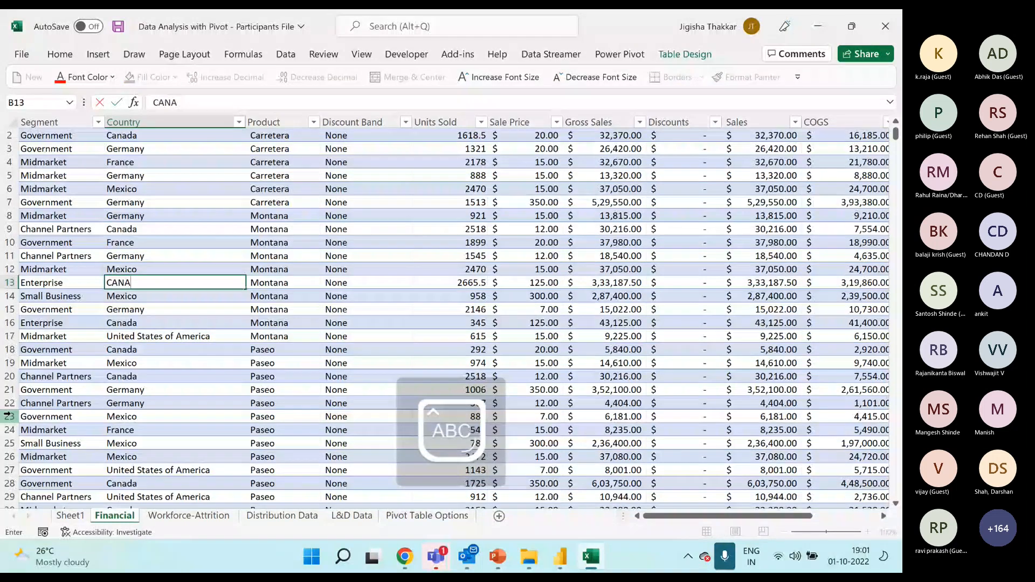
type("DA")
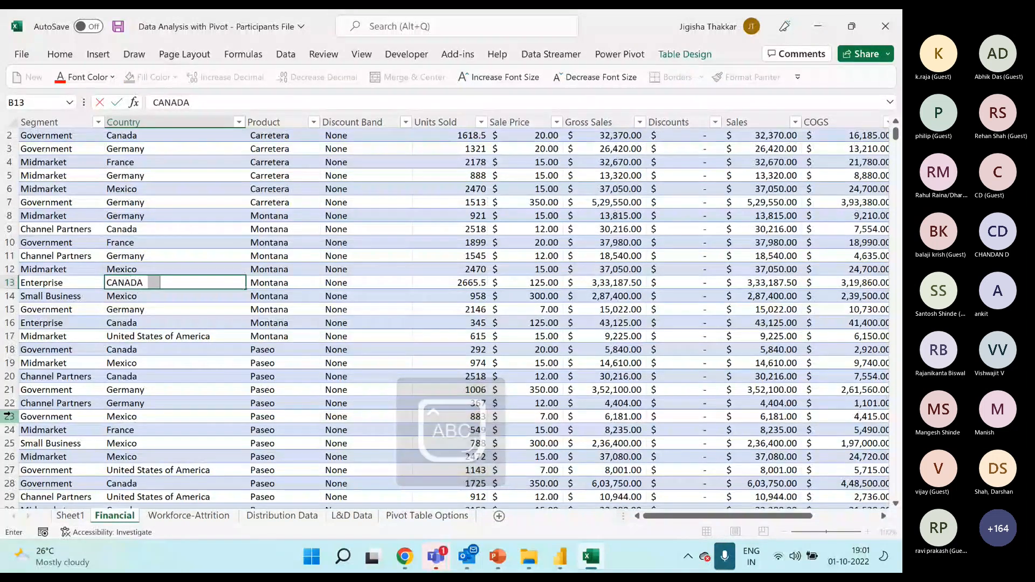
key("Return")
key("Return")
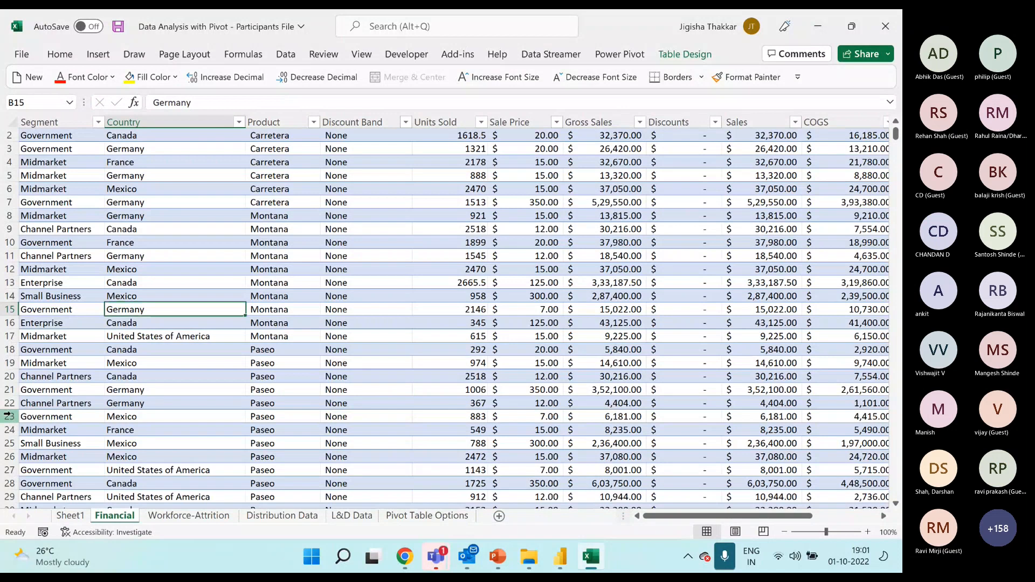
key("Up")
key("Up")
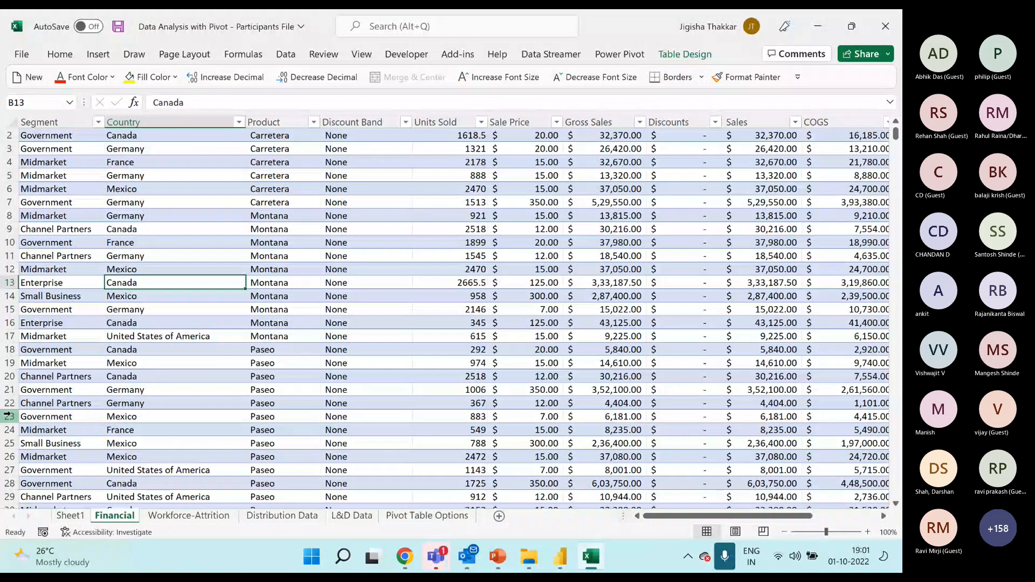
Enter the misspelt country Caneda for the Enterprise record in cell B16.
key("Down")
key("Down")
key("Down")
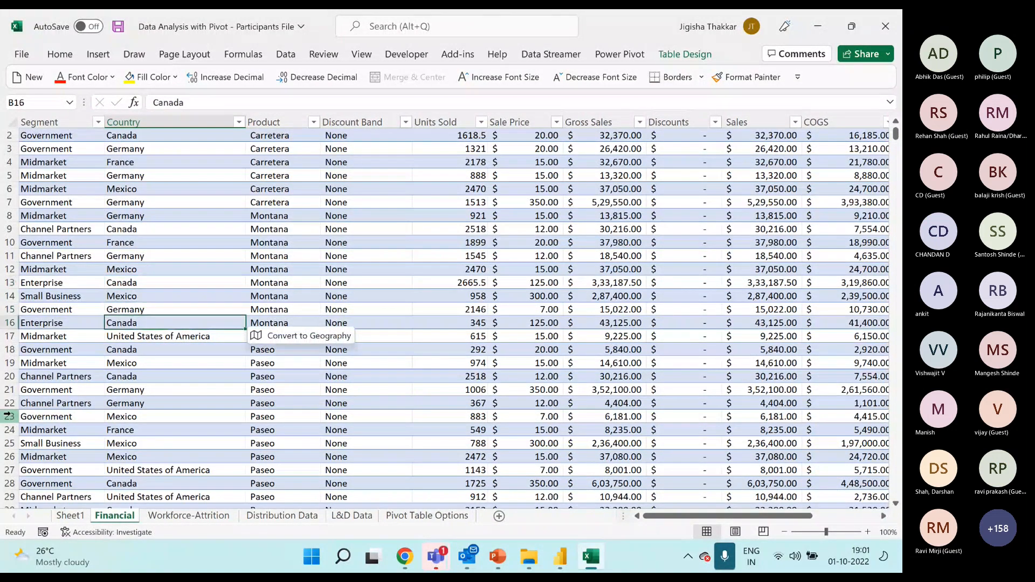
type("cANEDA")
key("Return")
key("Caps_Lock")
key("Up")
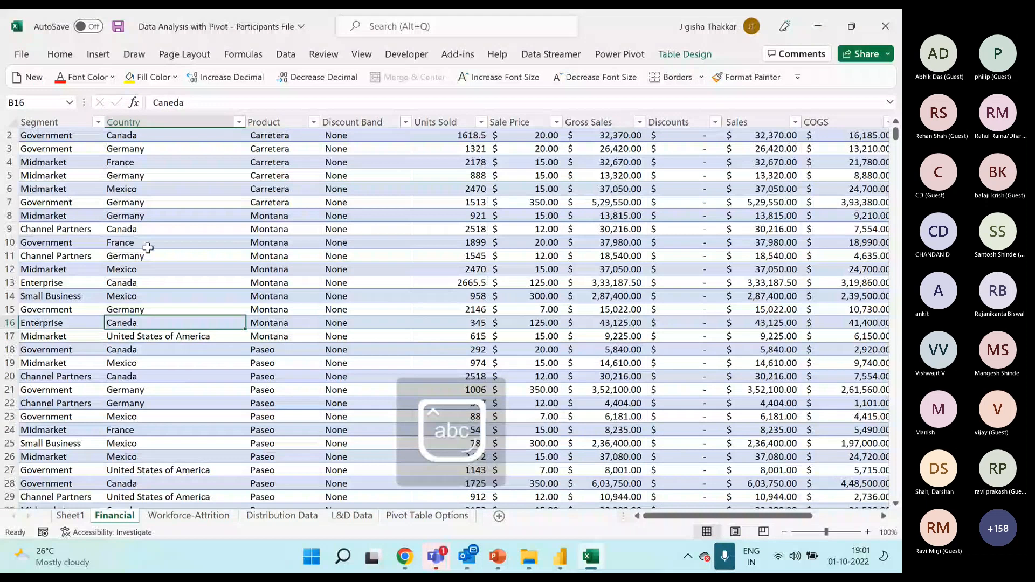
Refresh the Country PivotTable on Sheet1 and review its full list of row labels.
left_click_drag(155, 173, 167, 388)
left_click(70, 515)
right_click(86, 189)
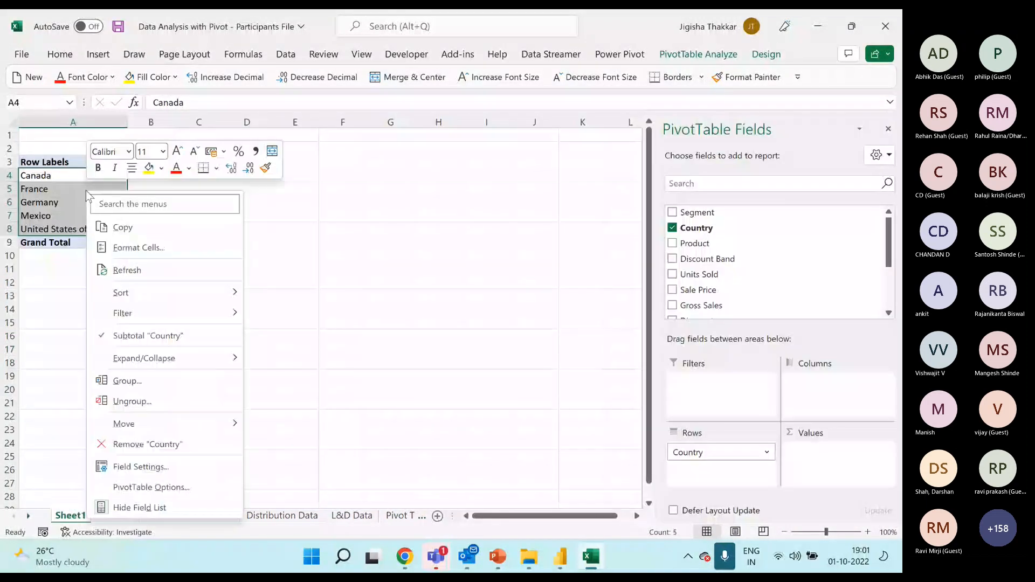
left_click(157, 276)
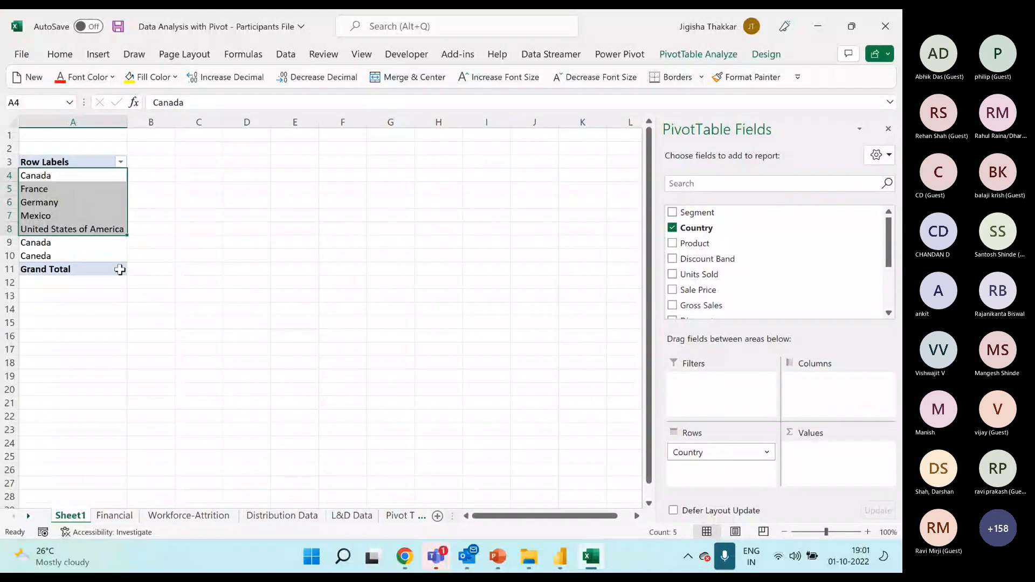
left_click(73, 244)
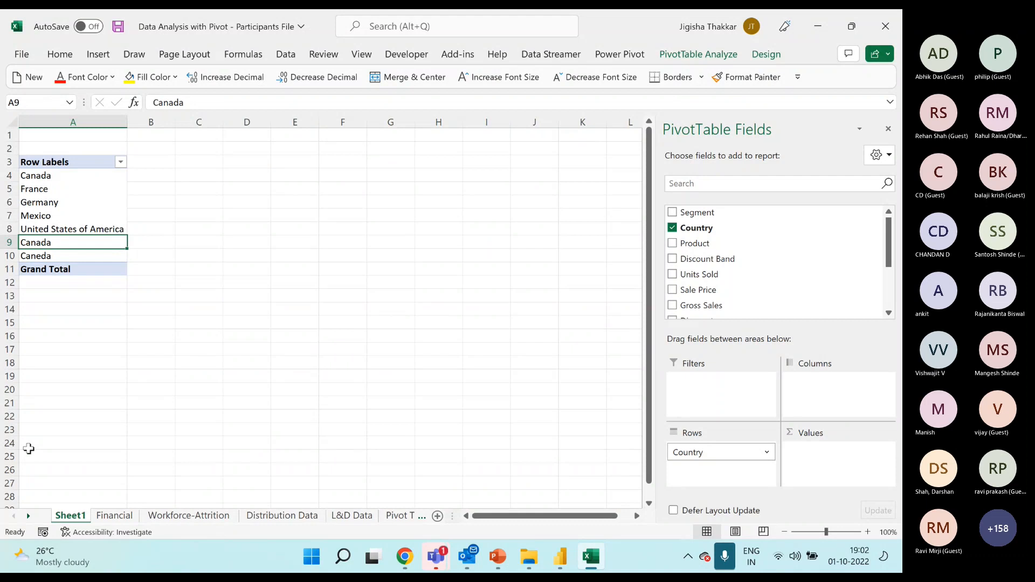
left_click_drag(79, 175, 80, 252)
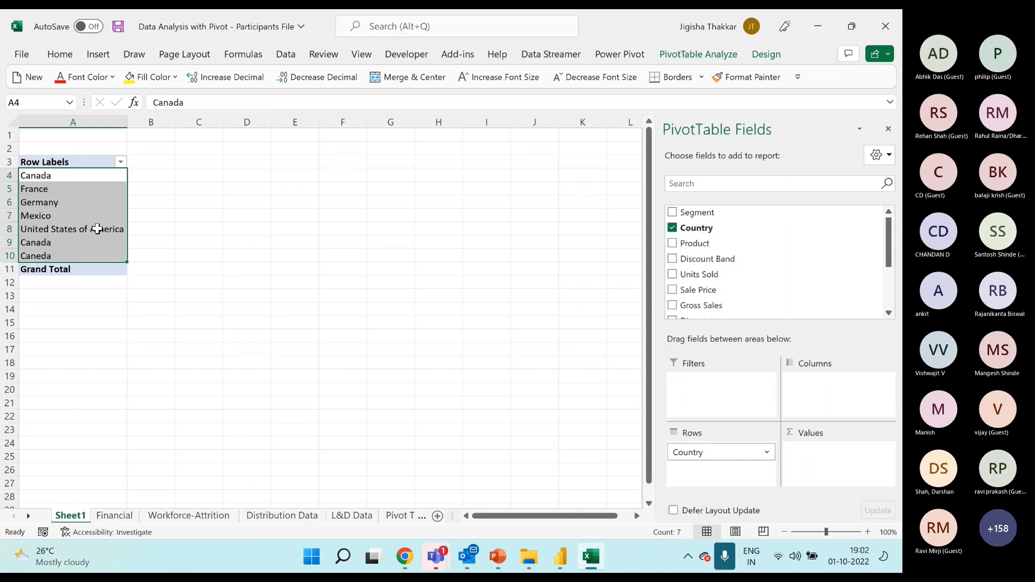
Replace the misspelt Caneda in cell B16 of the Financial sheet with a copy of Canada from B20.
left_click(128, 518)
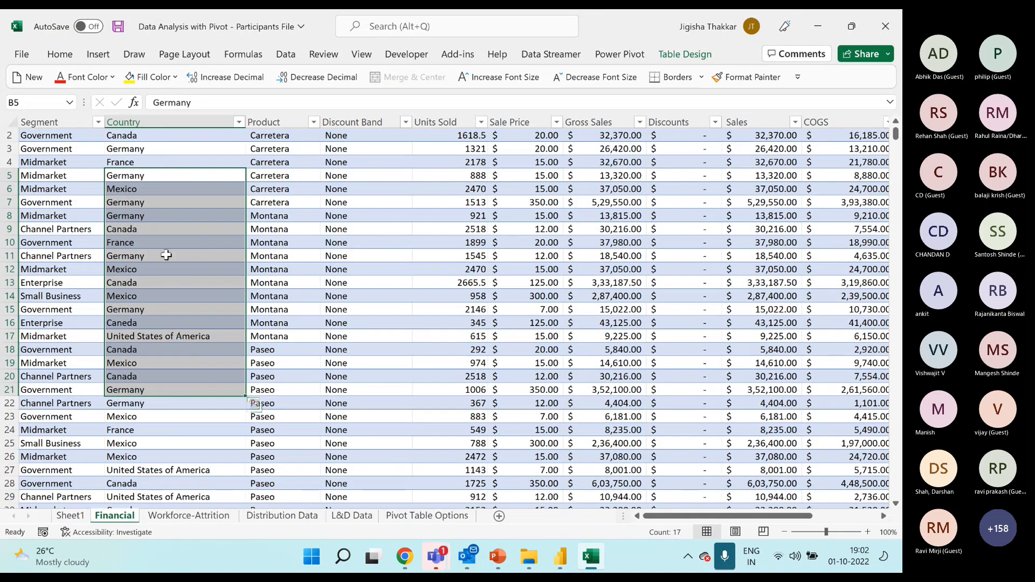
left_click(145, 324)
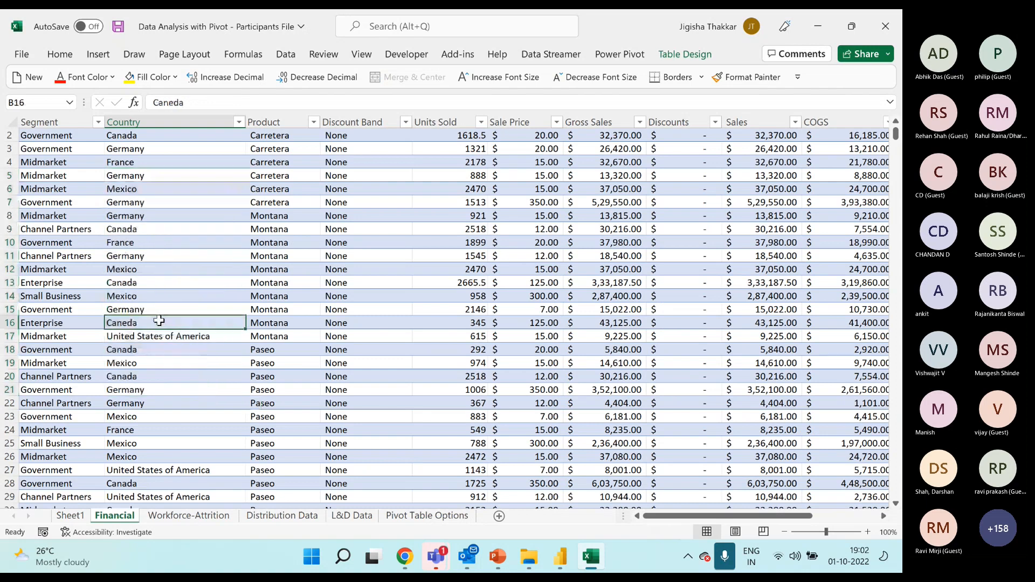
left_click_drag(157, 364, 156, 378)
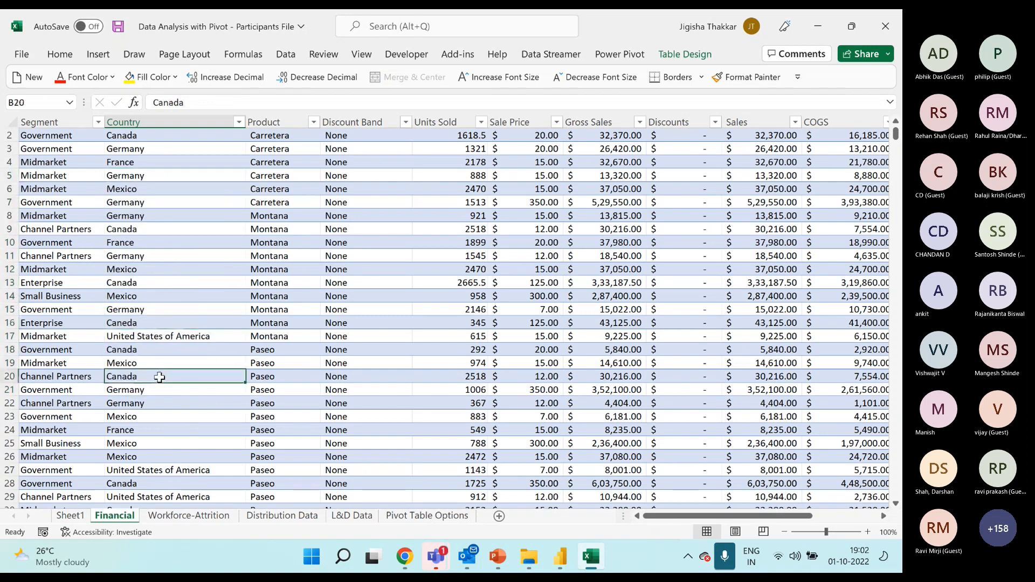
key("ctrl+c")
key("Up")
key("Up")
key("Up")
key("ctrl+v")
Inspect the Canada entry in cell B9 and overwrite it with a copy of the country in B13.
key("Up")
key("Up")
key("Up")
key("Up")
key("Up")
key("Up")
key("Up")
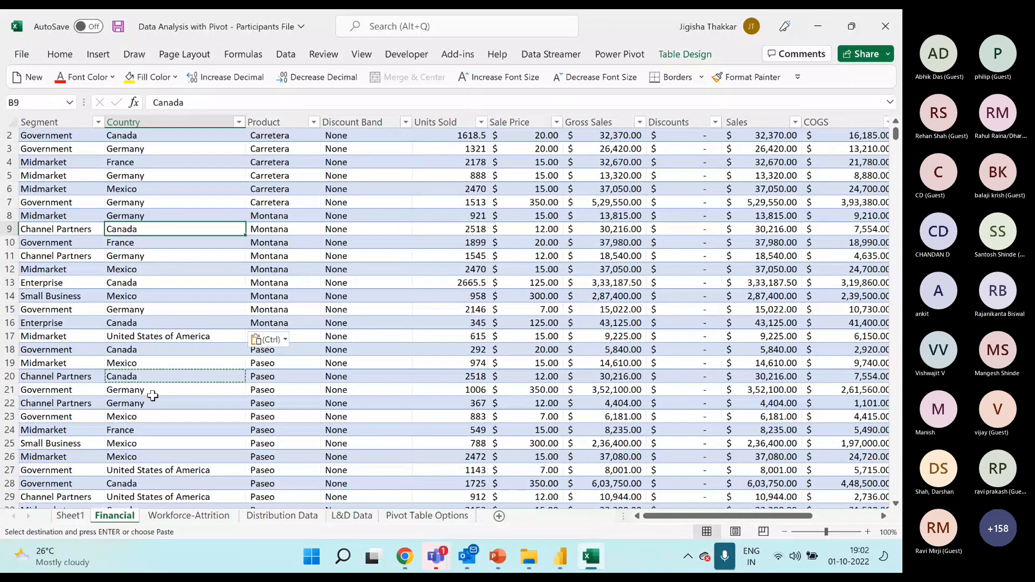
double_click(165, 230)
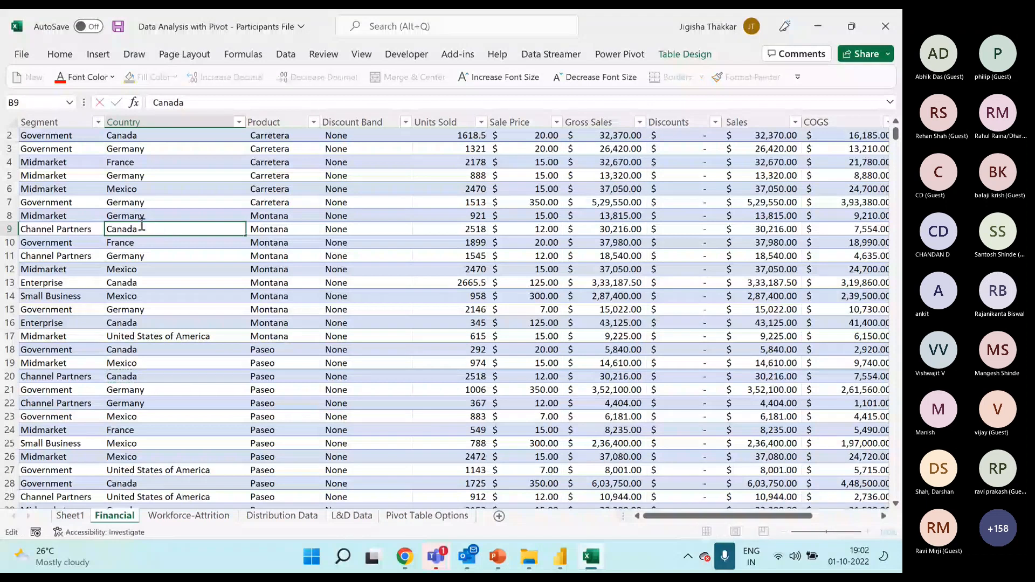
left_click(141, 284)
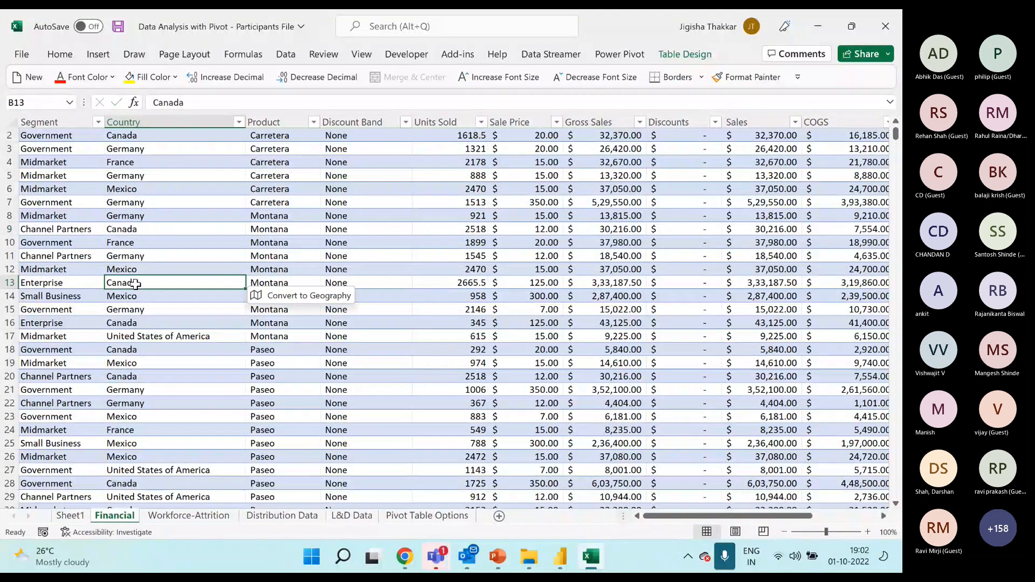
key("ctrl+c")
key("Up")
key("Up")
key("Up")
key("Up")
key("ctrl+v")
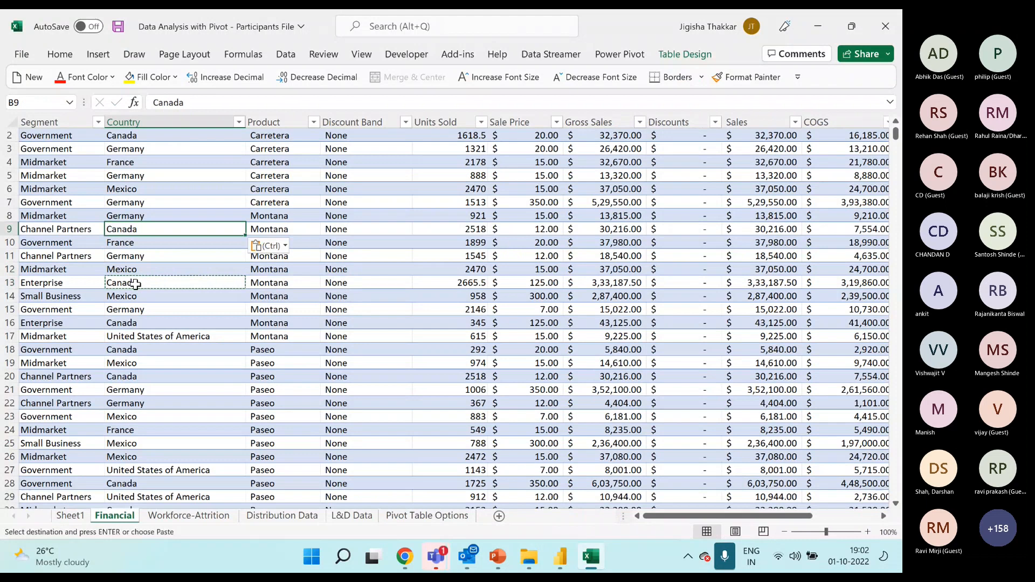
Refresh the Country PivotTable on Sheet1 and compare its two Canada labels.
left_click(72, 517)
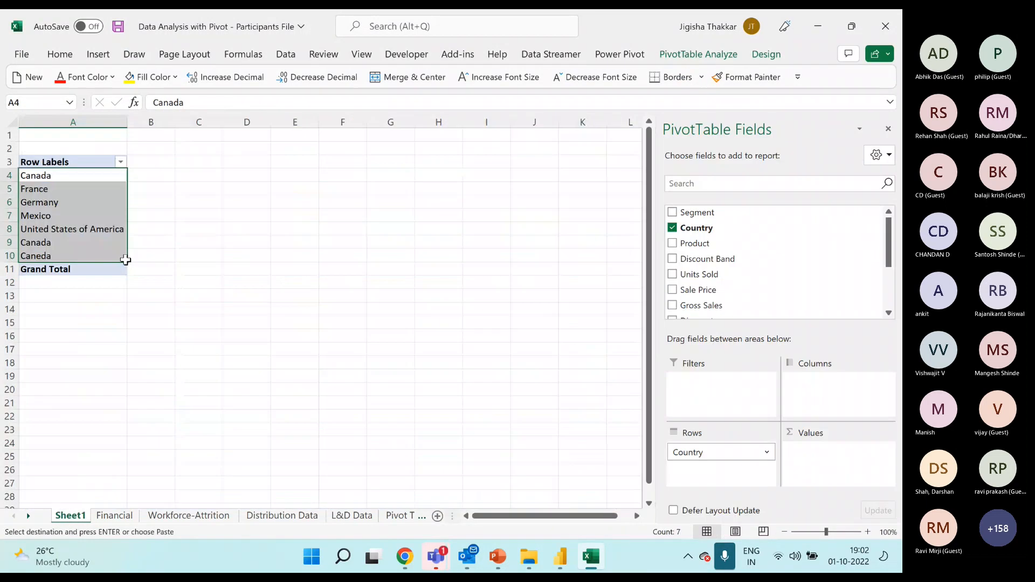
right_click(59, 190)
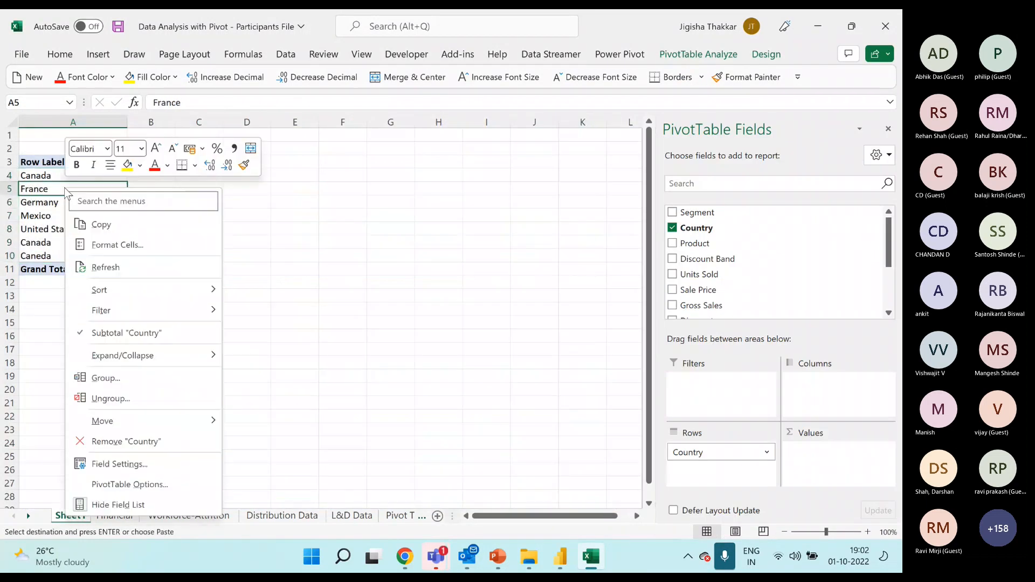
left_click(116, 269)
left_click(55, 243)
left_click(92, 175)
left_click(93, 241)
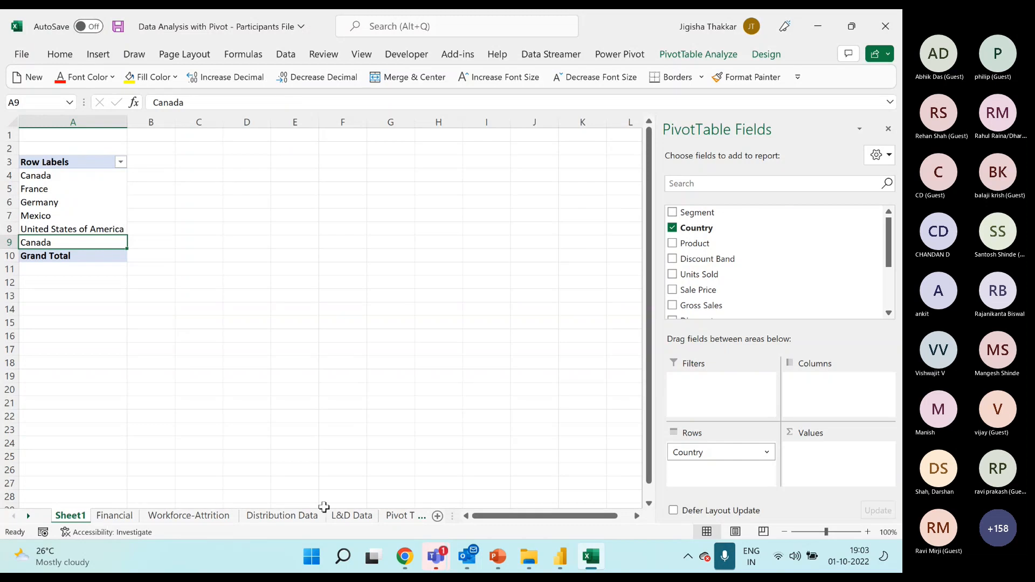
Copy the whole Country PivotTable and paste a second one at cell C3.
left_click(87, 179)
left_click_drag(99, 162, 108, 257)
key("ctrl+c")
left_click(199, 159)
key("ctrl+v")
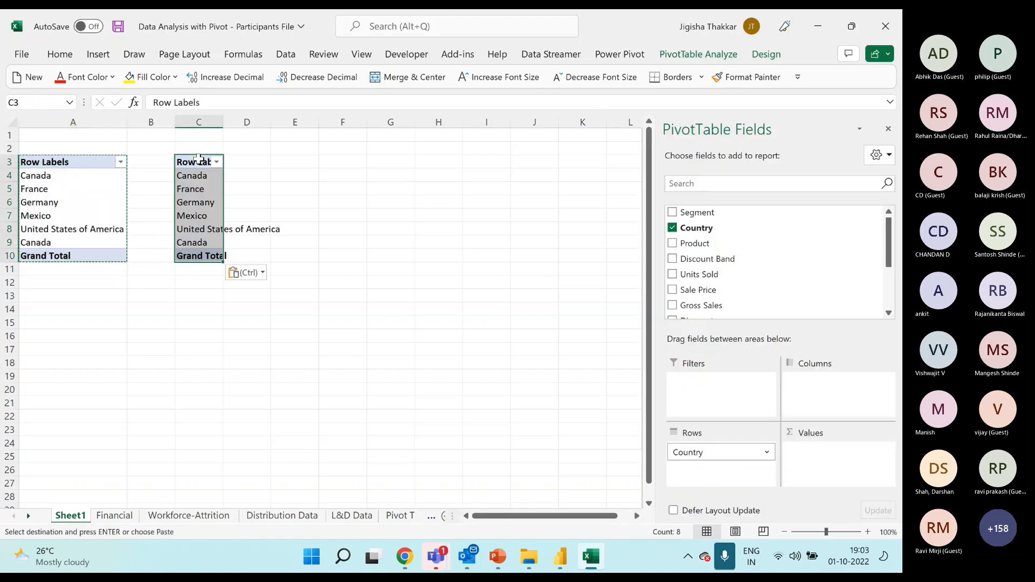
Replace Country with Product in the rows of the PivotTable at C3 and select its product labels for review.
left_click(199, 202)
left_click_drag(706, 456, 728, 296)
left_click_drag(710, 231, 727, 452)
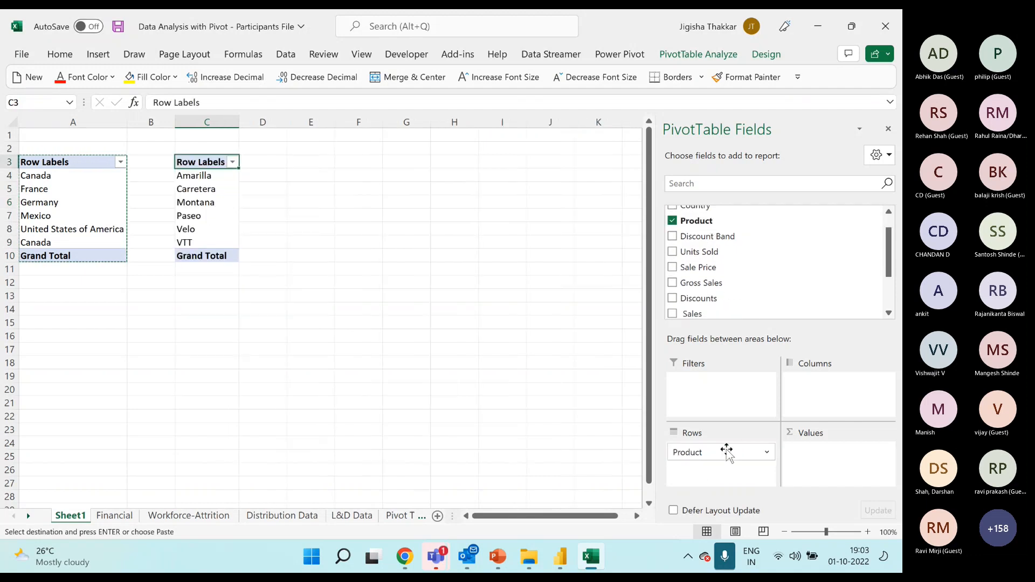
left_click_drag(219, 175, 223, 243)
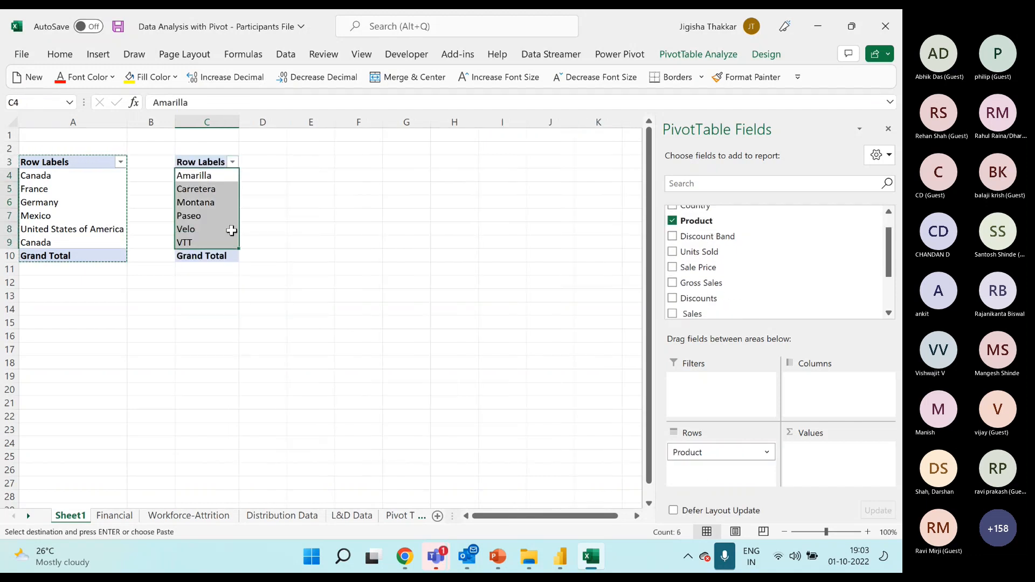
Paste another copy of the PivotTable at cell E3 and replace Country with Discount Band in its rows.
left_click(312, 163)
key("ctrl+v")
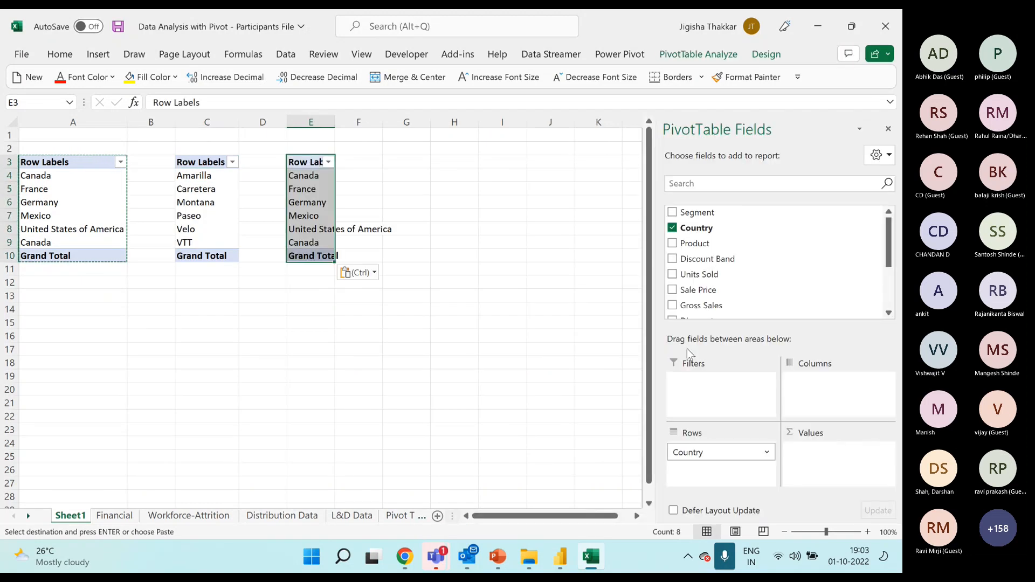
left_click_drag(704, 451, 740, 310)
left_click_drag(706, 258, 733, 454)
left_click(315, 203)
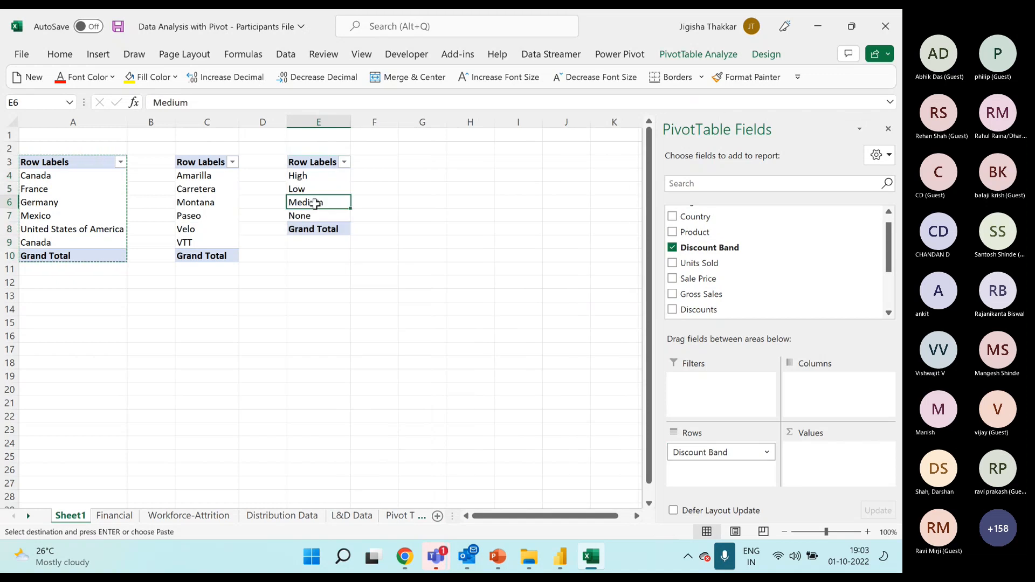
Paste another copy of the Country PivotTable at cell G3 and replace Country with Segment in its rows.
left_click(699, 454)
left_click(407, 151)
left_click(413, 160)
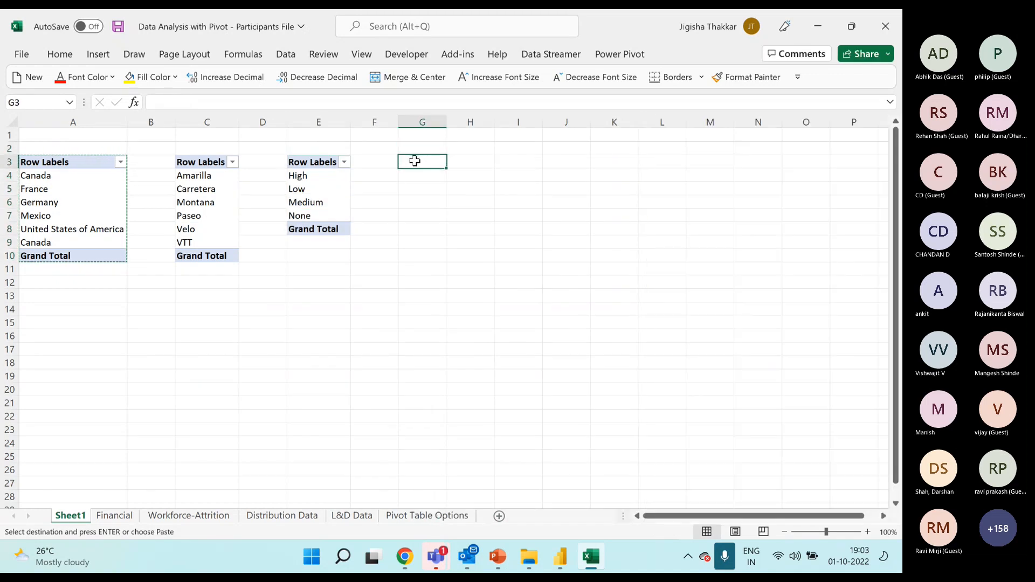
type("Row Labels Canada France Germany Mexico United States of America Canada Grand Total")
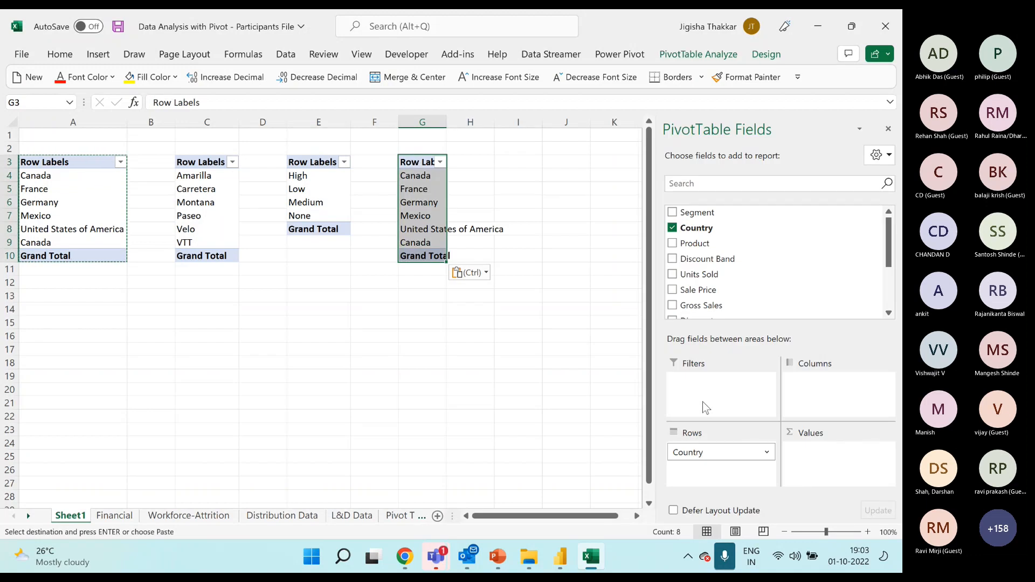
left_click_drag(708, 451, 744, 315)
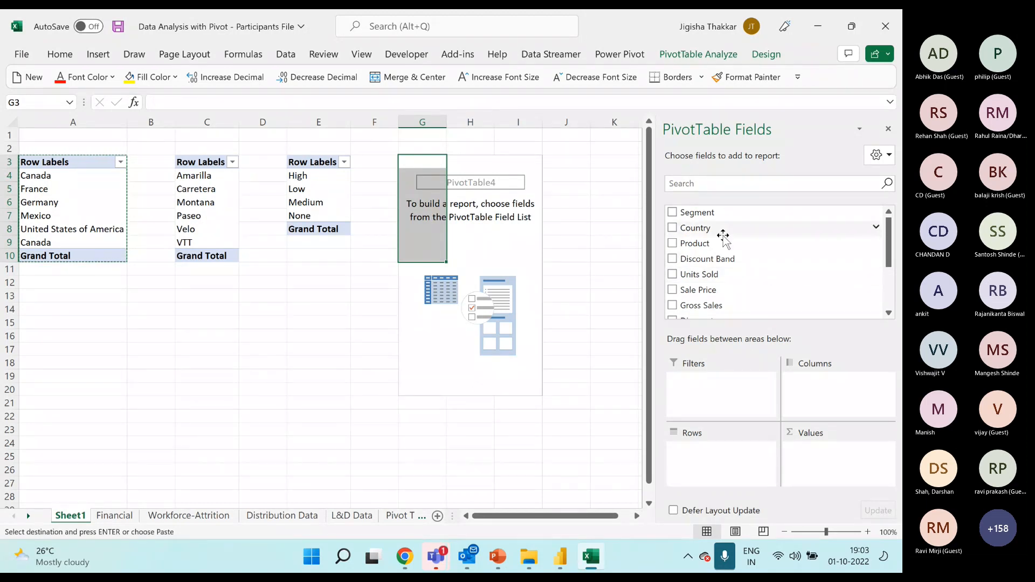
left_click_drag(724, 232, 717, 450)
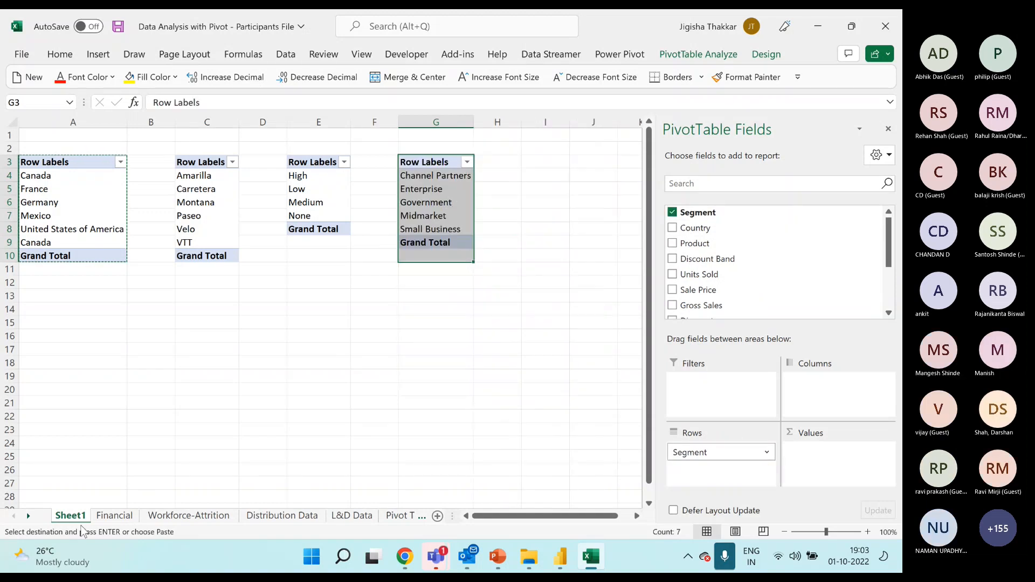
Rename the Sheet1 worksheet as Lists.
double_click(71, 516)
type("Lists")
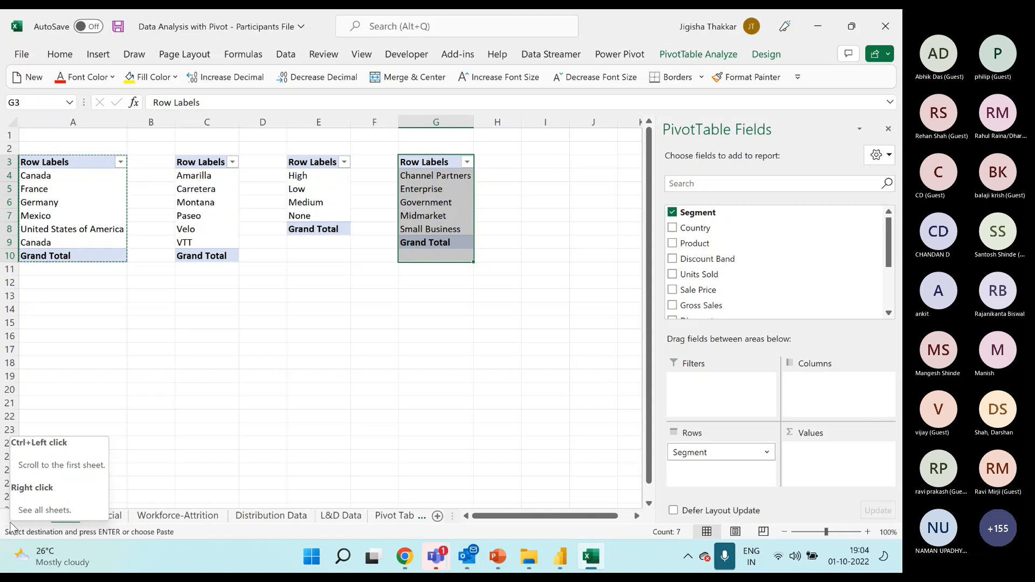
left_click(420, 270)
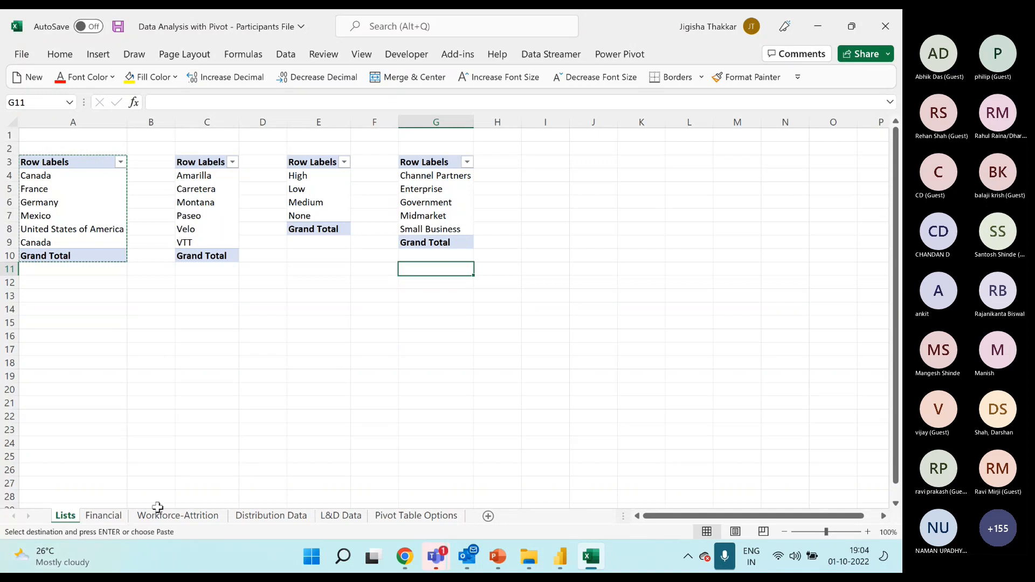
Look through the Financial, Workforce-Attrition, Distribution Data and L&D Data sheets, ending on the Financial sheet.
left_click(111, 521)
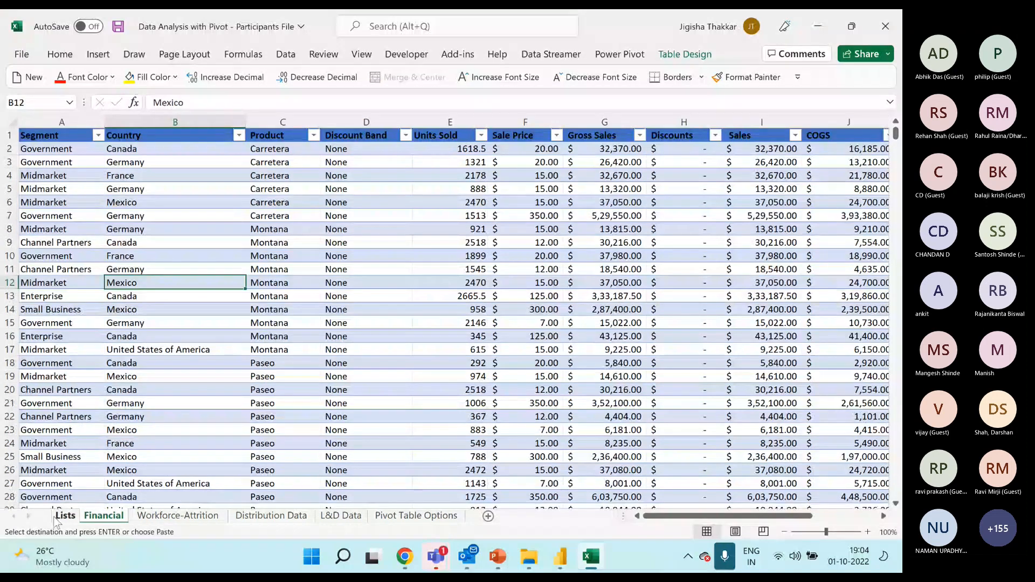
left_click(57, 518)
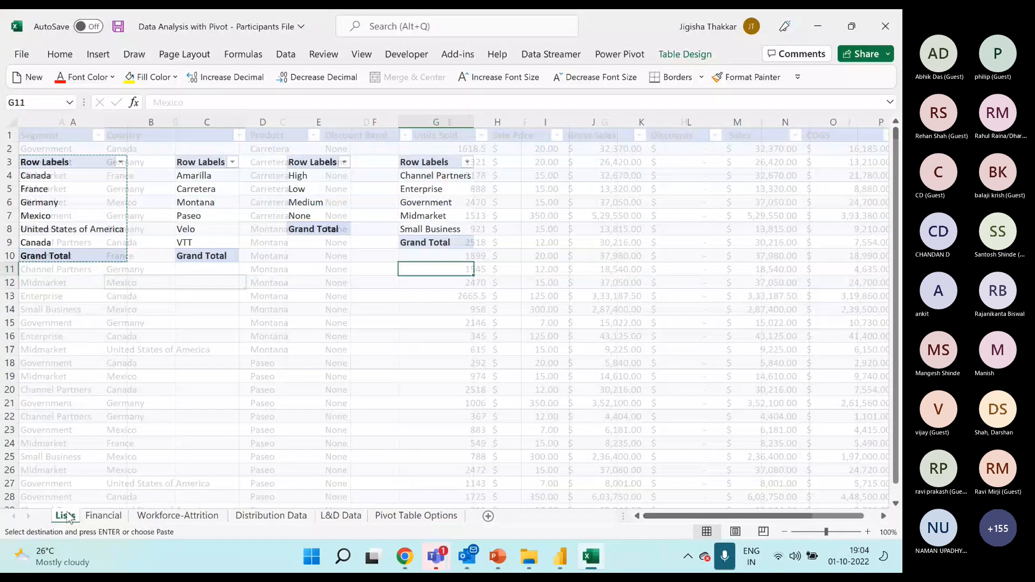
left_click(115, 516)
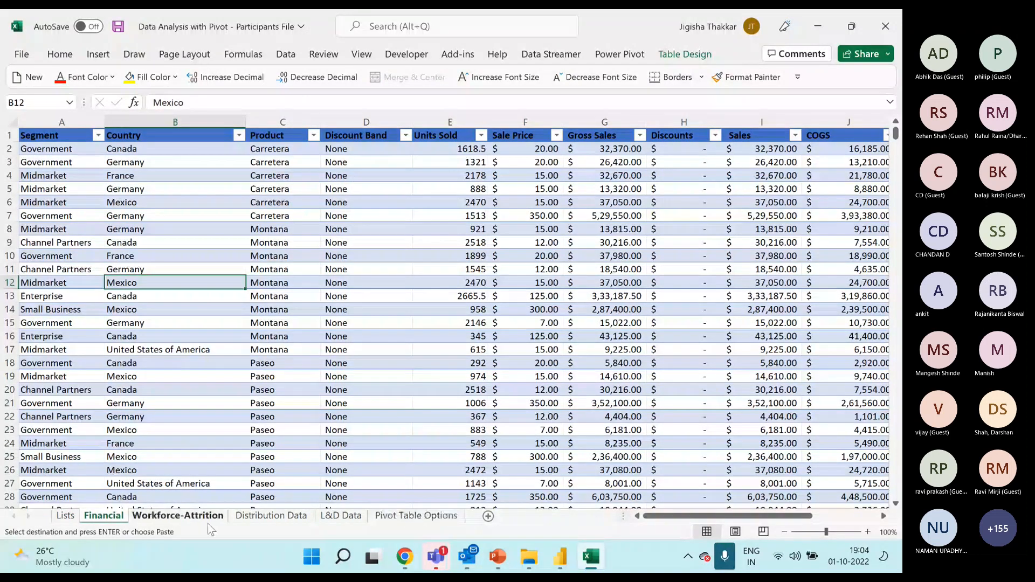
left_click(172, 516)
left_click(300, 516)
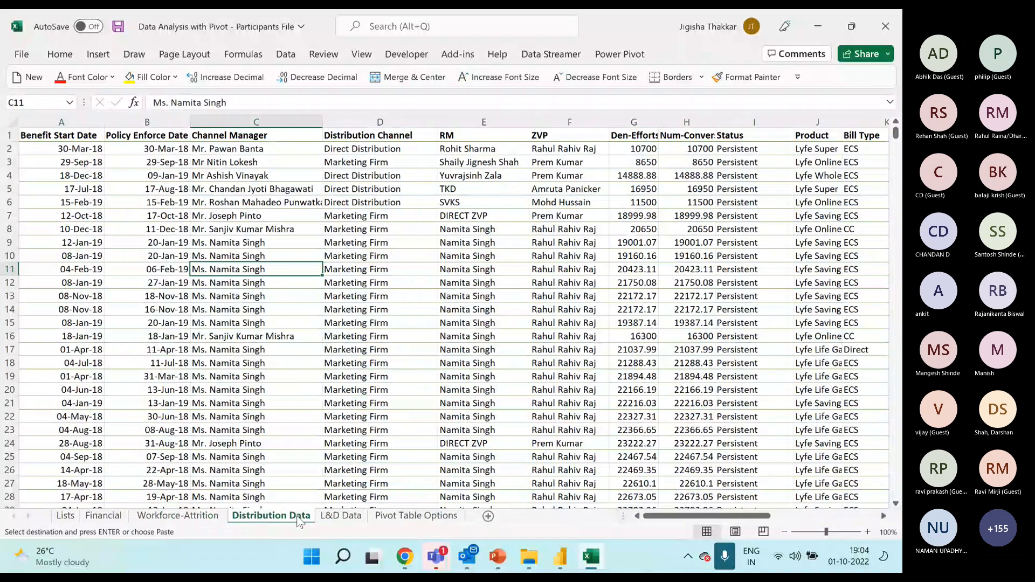
left_click(352, 517)
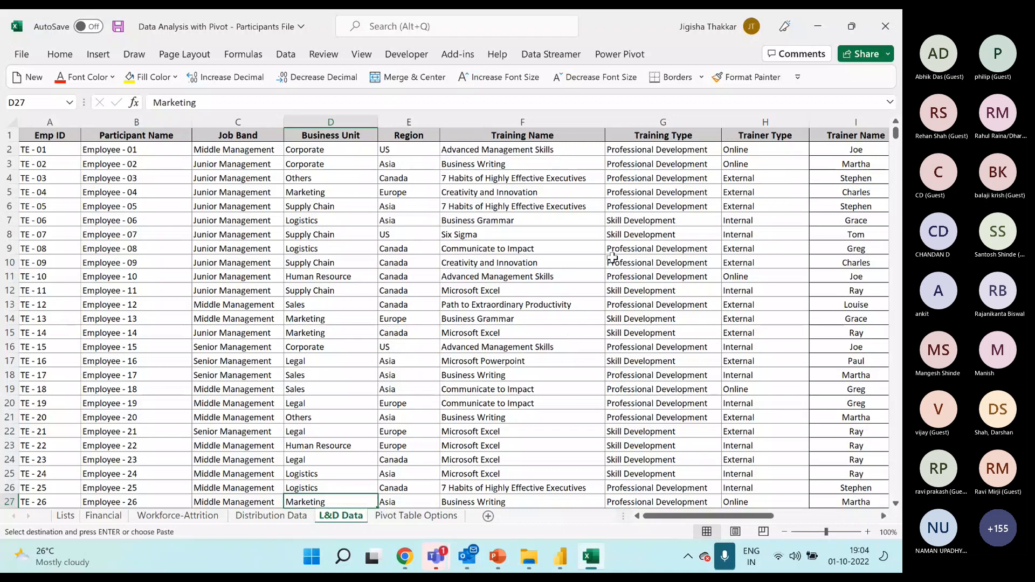
left_click(106, 516)
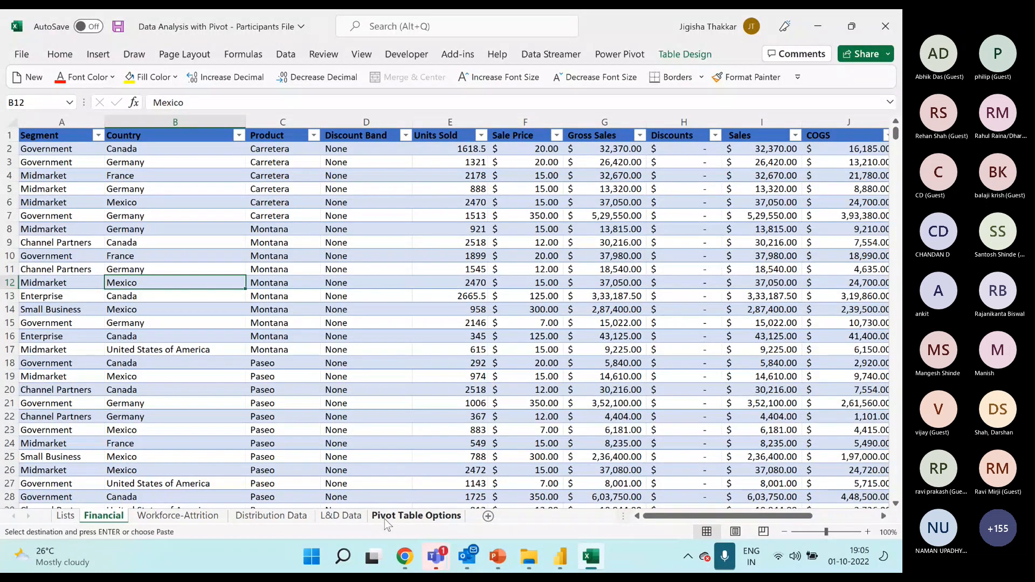
Switch to the Teams meeting window to read the participants' chat messages and return to the Excel workbook.
left_click(445, 561)
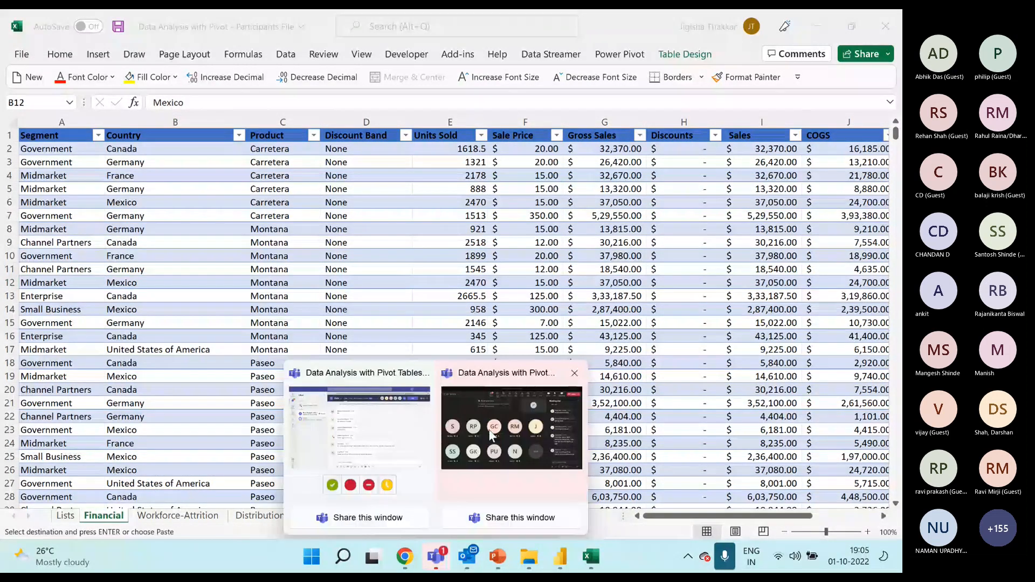
left_click(530, 425)
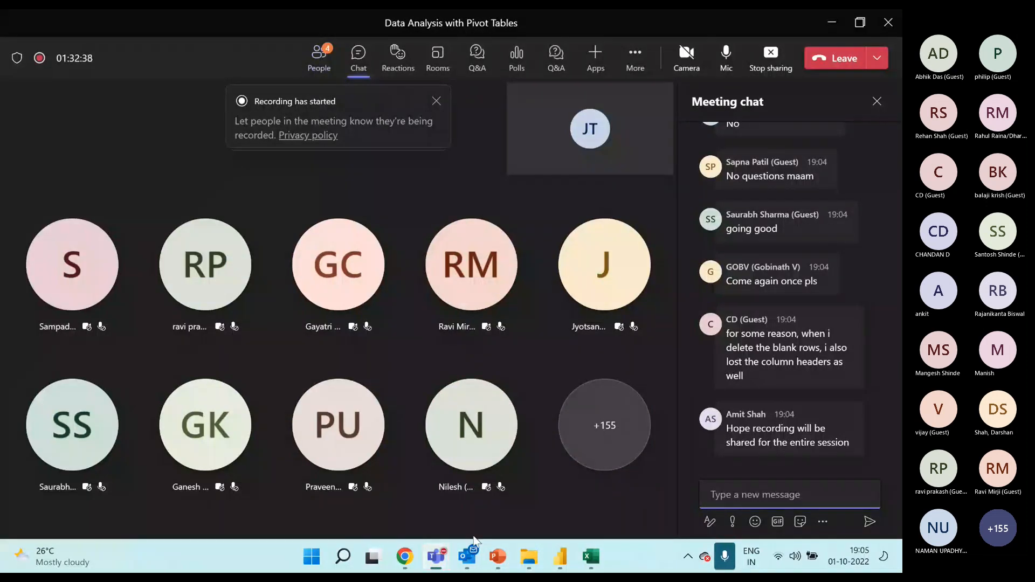
left_click(589, 560)
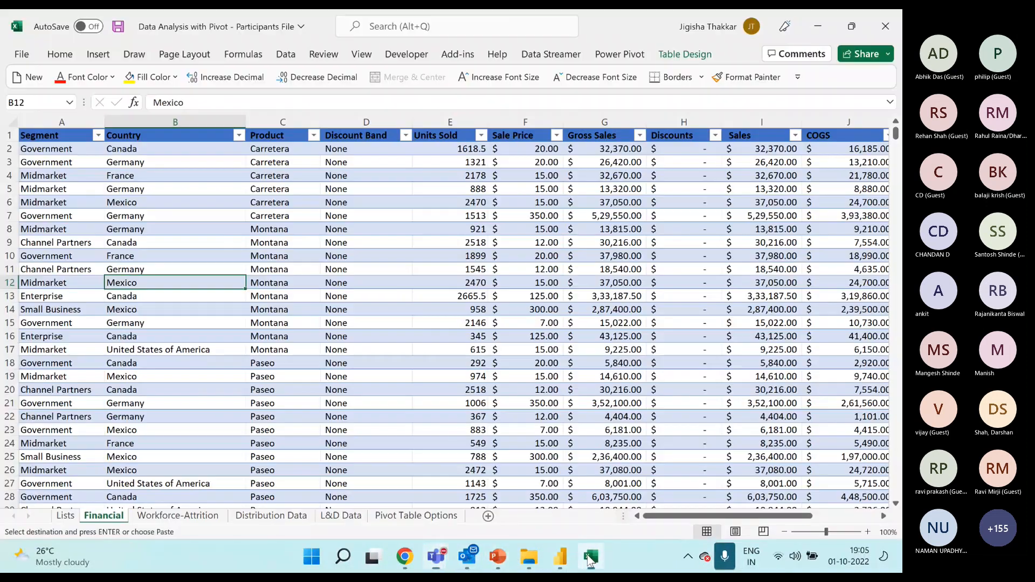
left_click(450, 310)
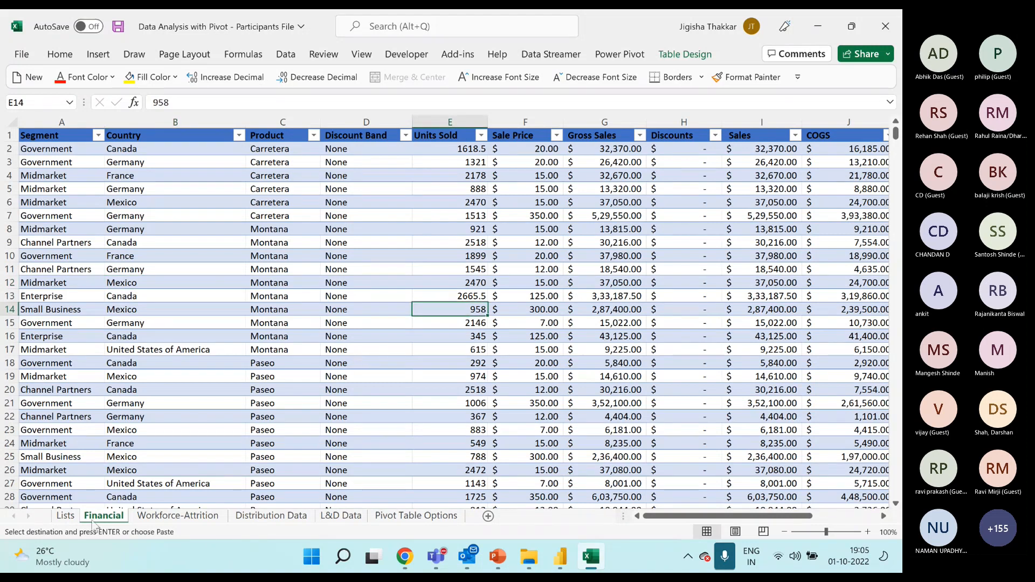
Check the duplicate Canada labels on Lists and try removing trailing spaces from the Canada entry in Financial cell B13.
left_click(75, 519)
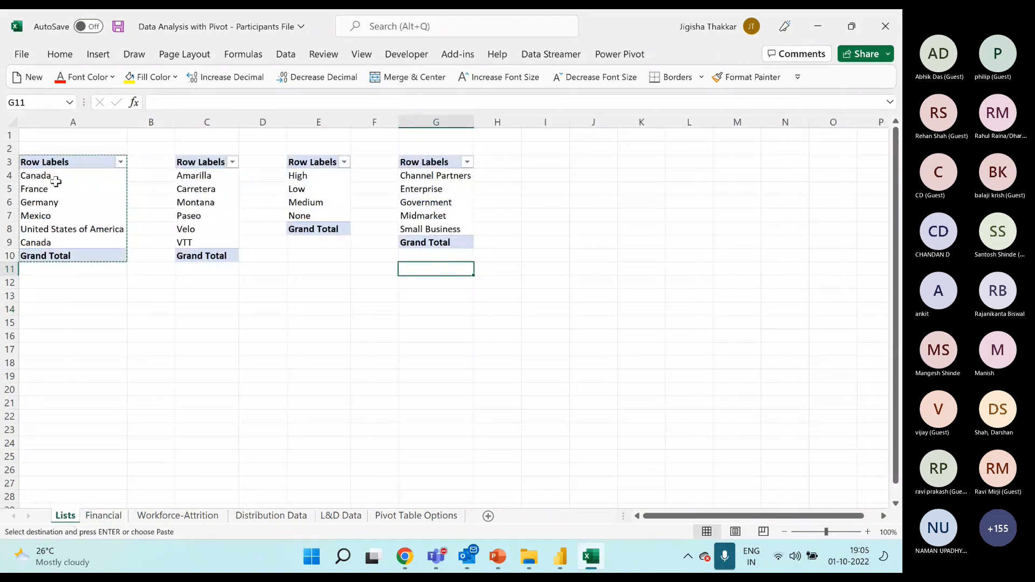
left_click(34, 176)
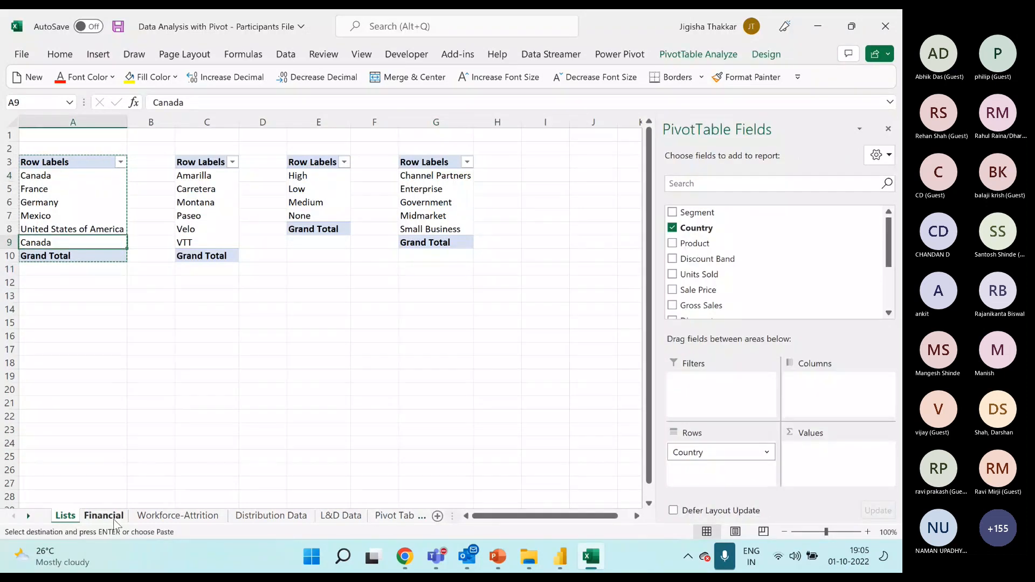
left_click(104, 516)
left_click(148, 296)
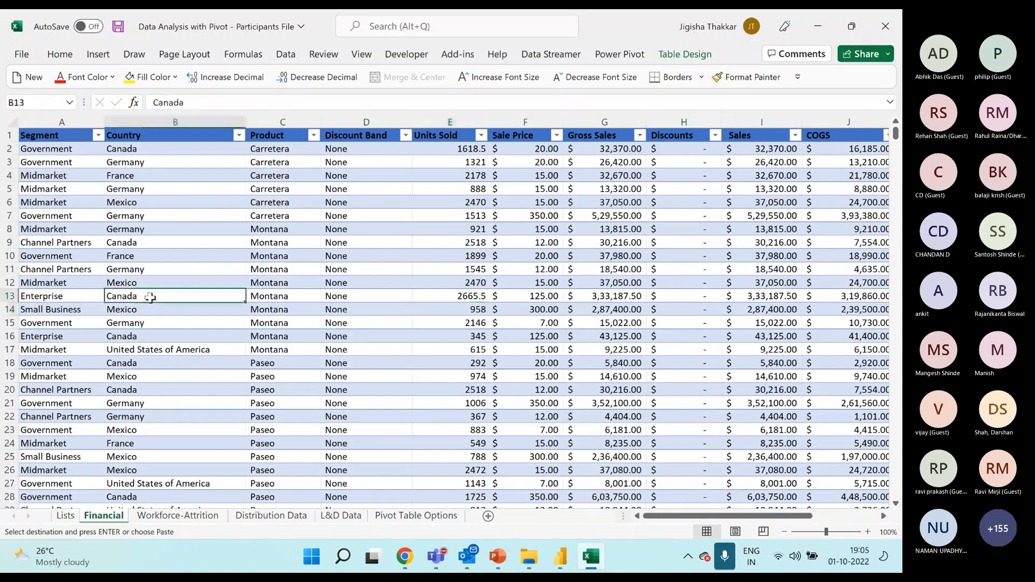
double_click(151, 296)
key("BackSpace")
key("BackSpace")
key("BackSpace")
key("BackSpace")
key("BackSpace")
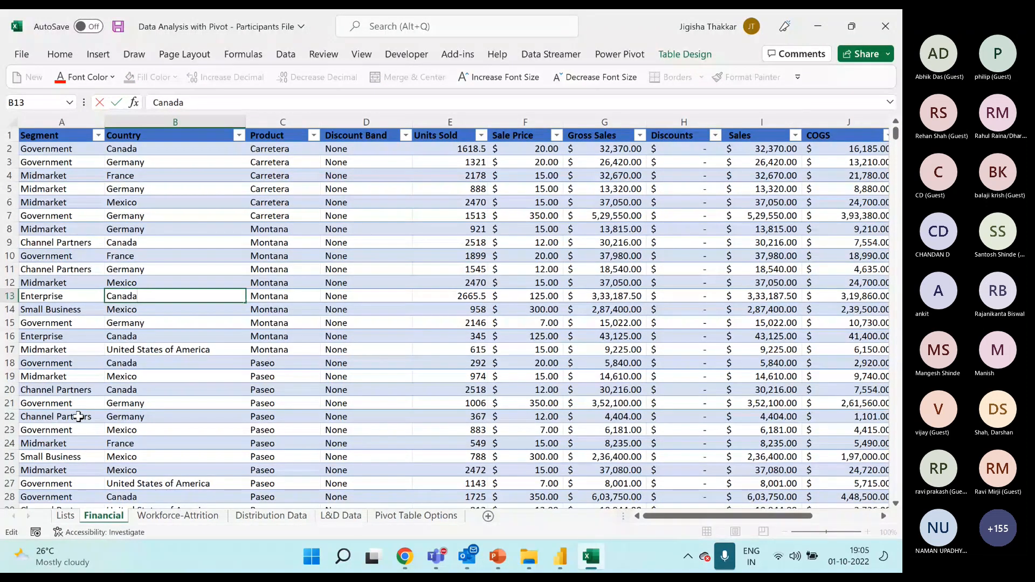
key("Return")
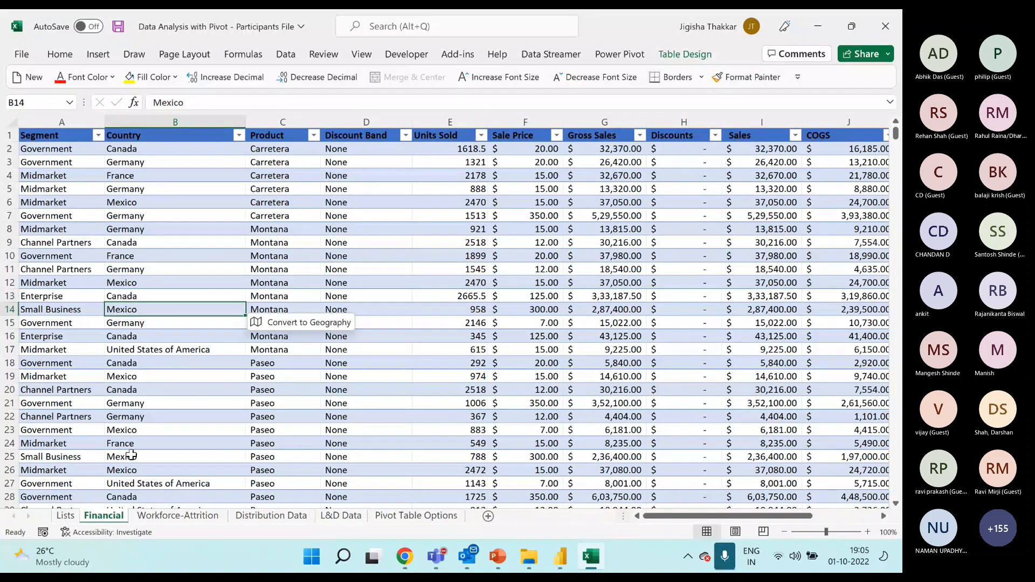
Refresh the Country PivotTable on Lists to check the effect of the single-cell edit.
left_click(65, 515)
right_click(84, 188)
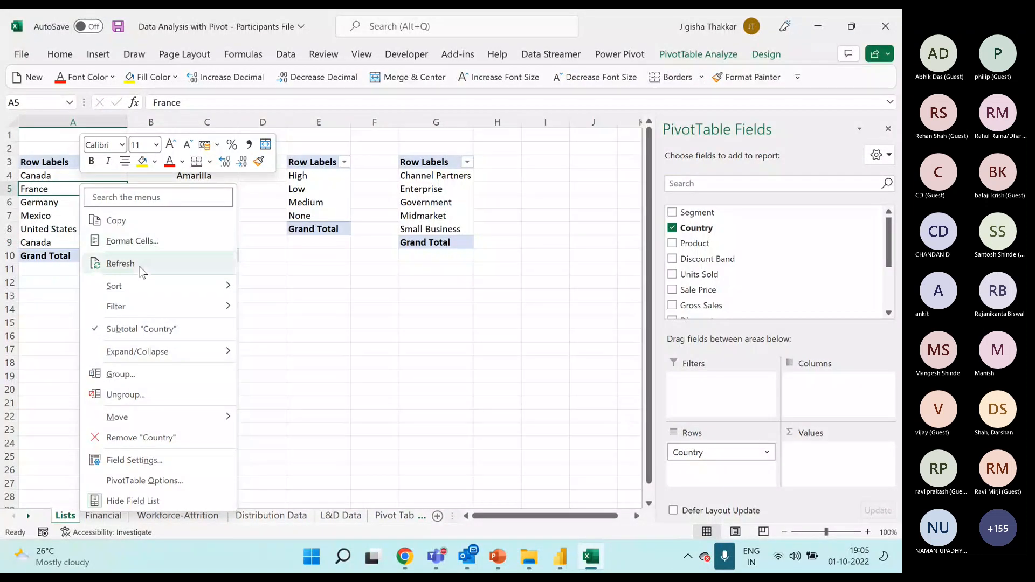
left_click(139, 264)
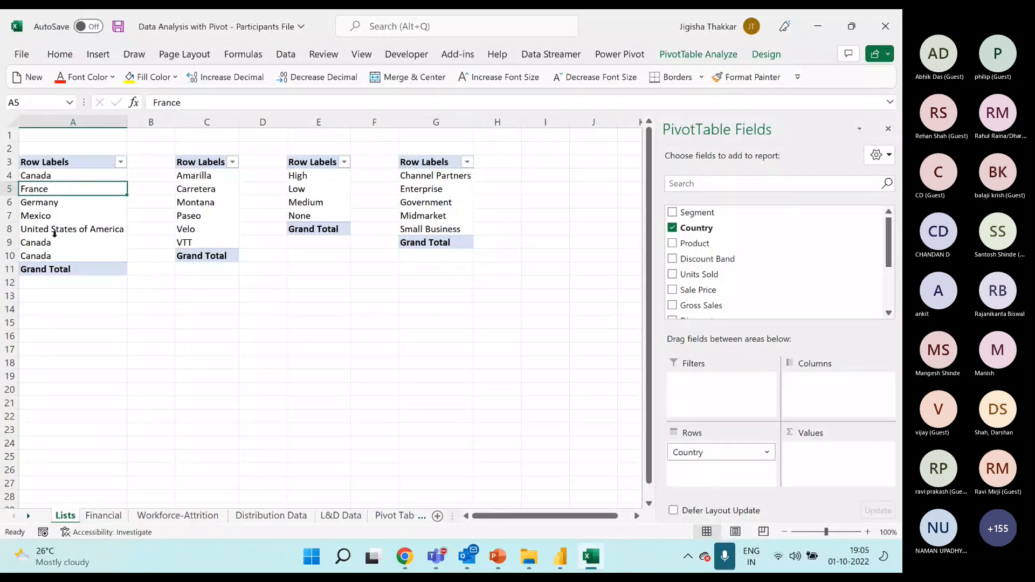
Filter the Country column of the Financial table to show only Canada.
left_click(103, 516)
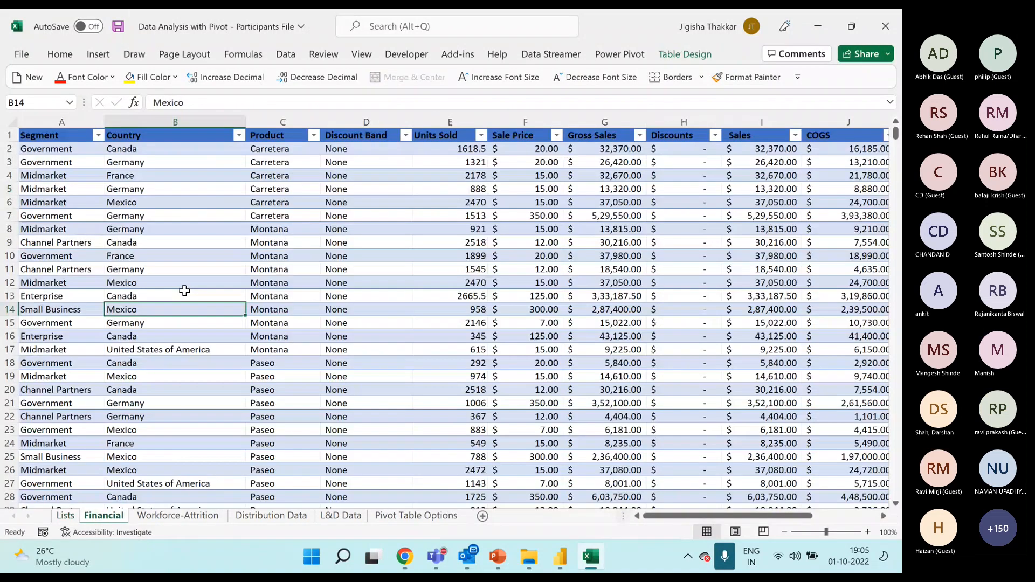
left_click(239, 136)
left_click(90, 305)
left_click(91, 317)
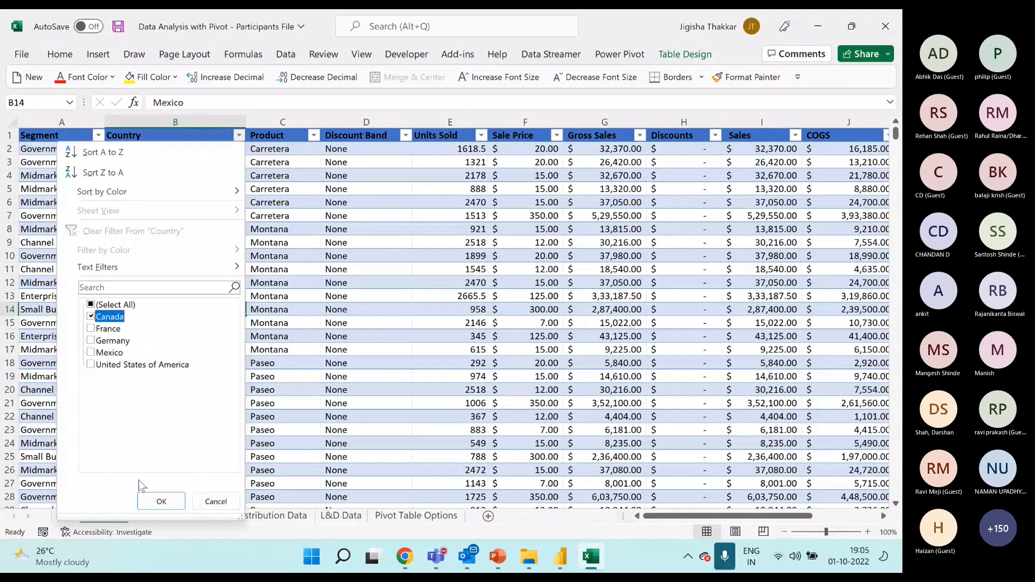
left_click(161, 501)
Copy Canada from cell B2 over all the filtered Country cells and clear the Country filter.
key("Down")
key("ctrl+c")
key("ctrl+shift+Down")
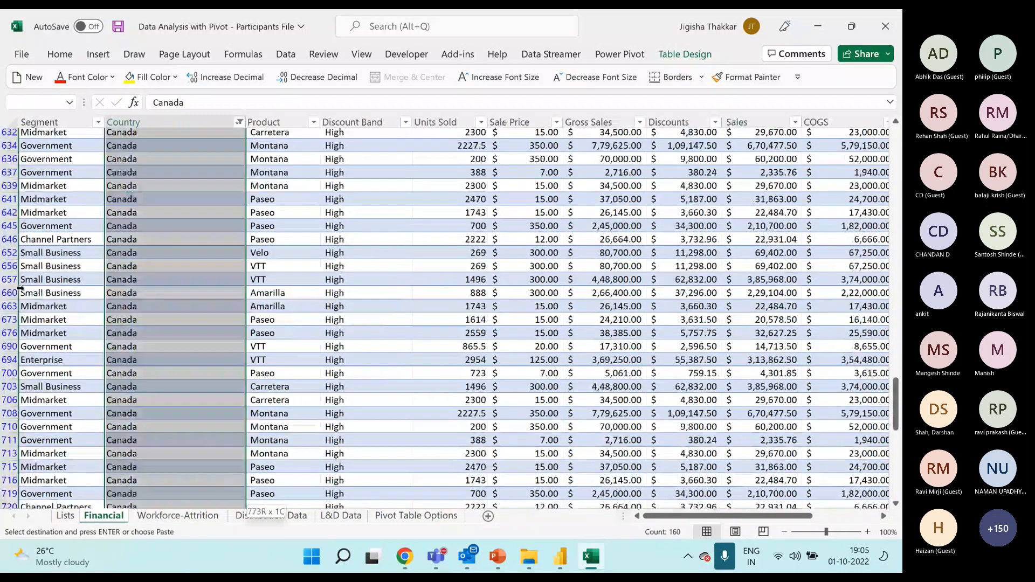
key("ctrl+v")
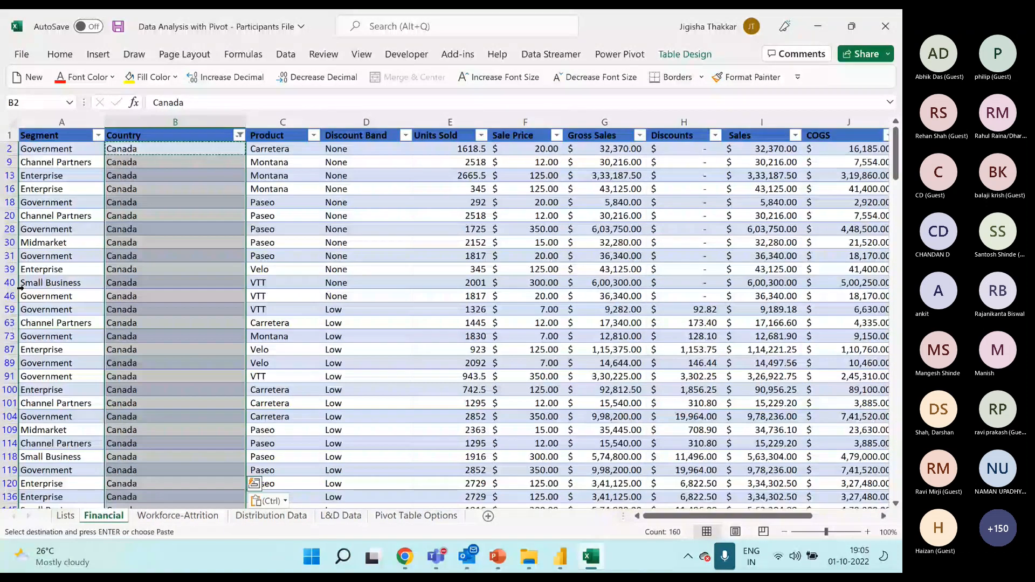
left_click(238, 135)
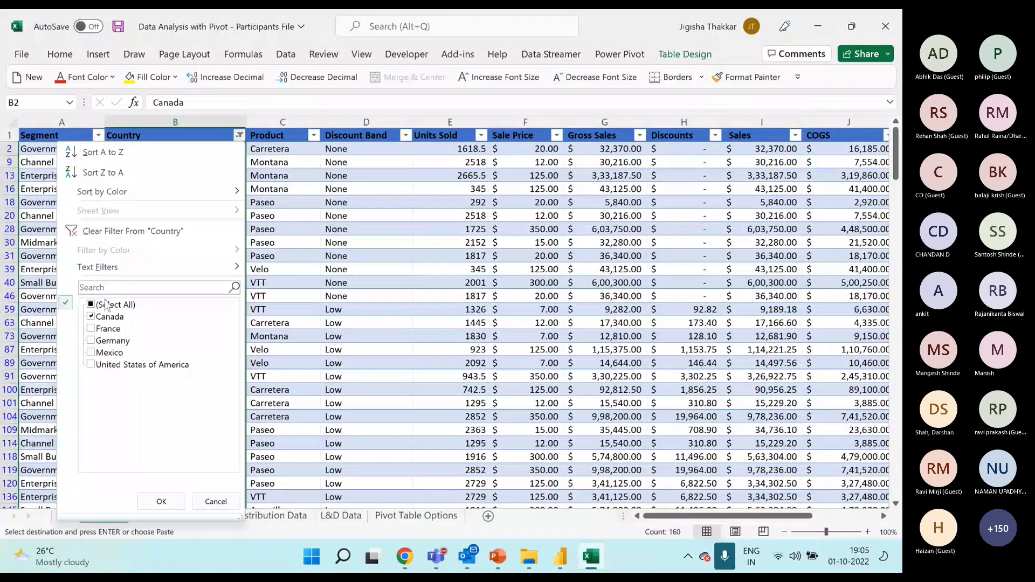
left_click(135, 232)
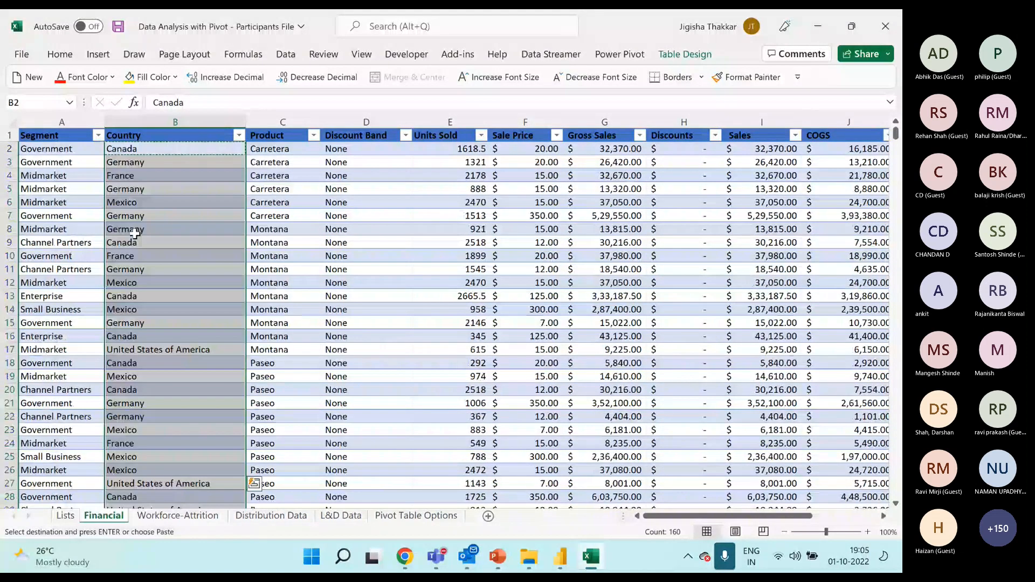
left_click(173, 216)
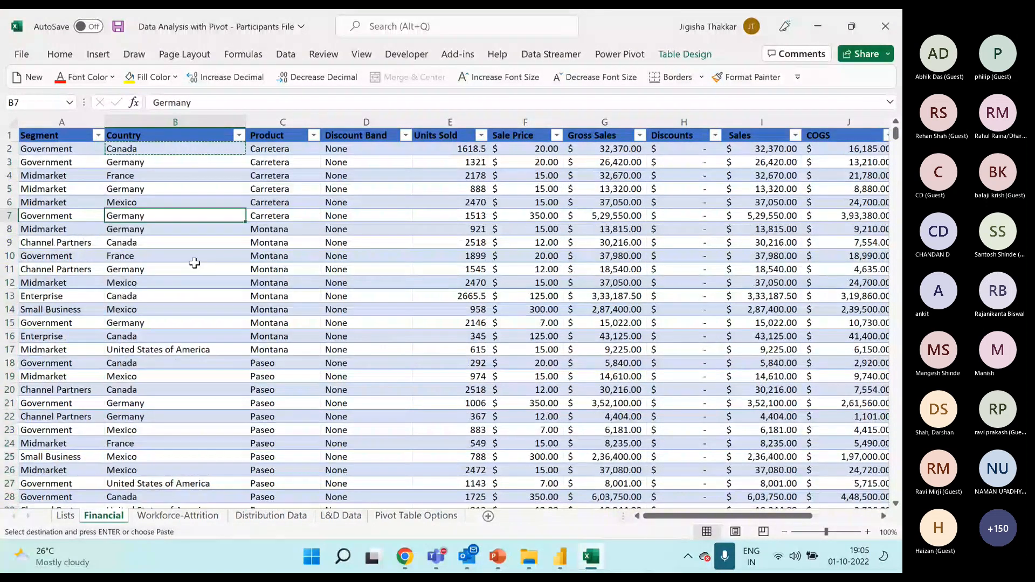
Refresh the Country PivotTable on the Lists sheet with the corrected country entries.
left_click(65, 516)
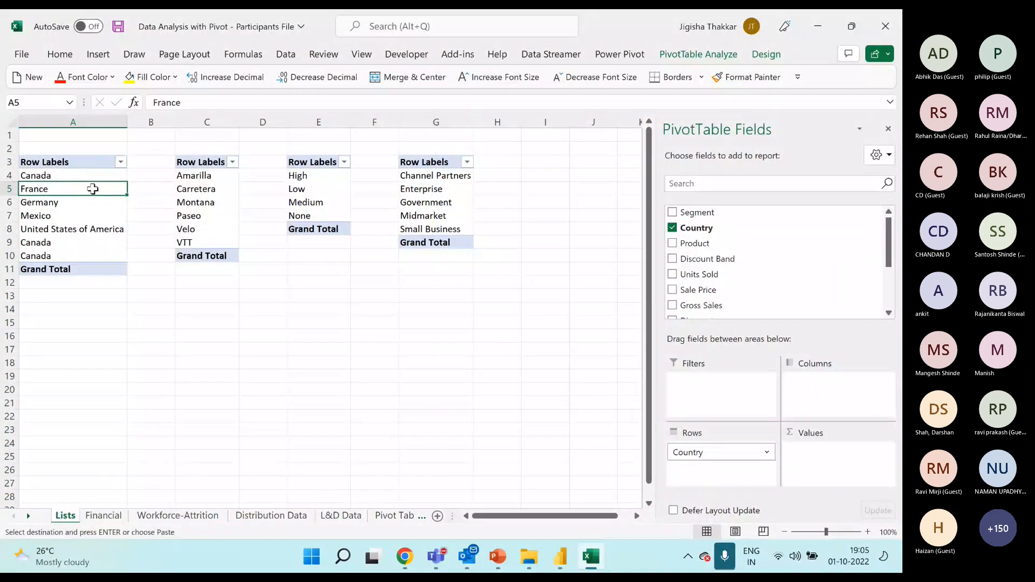
right_click(93, 188)
left_click(152, 273)
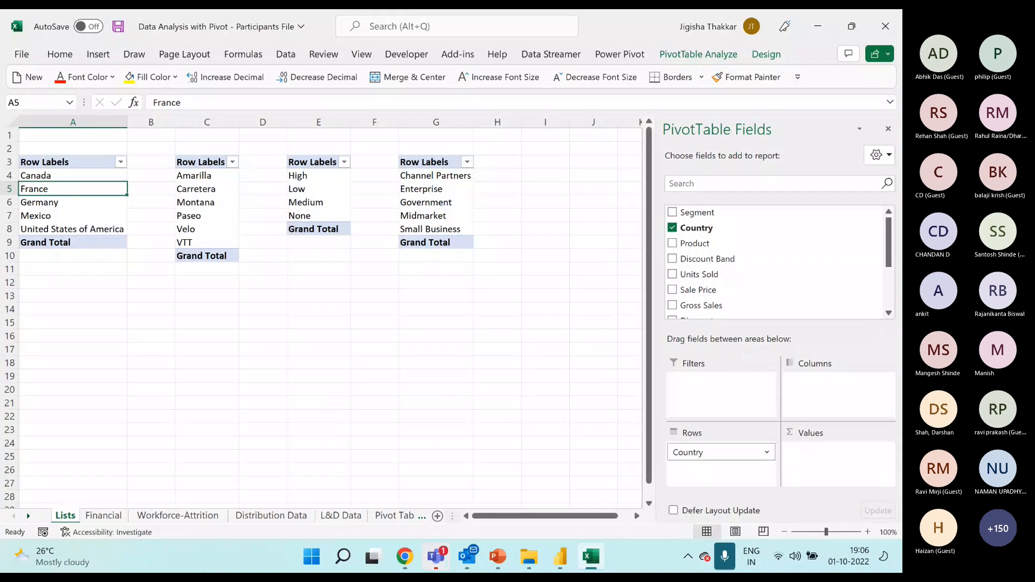
Slightly narrow the Country column on the Financial sheet.
left_click(104, 515)
left_click(190, 179)
left_click_drag(243, 118, 226, 118)
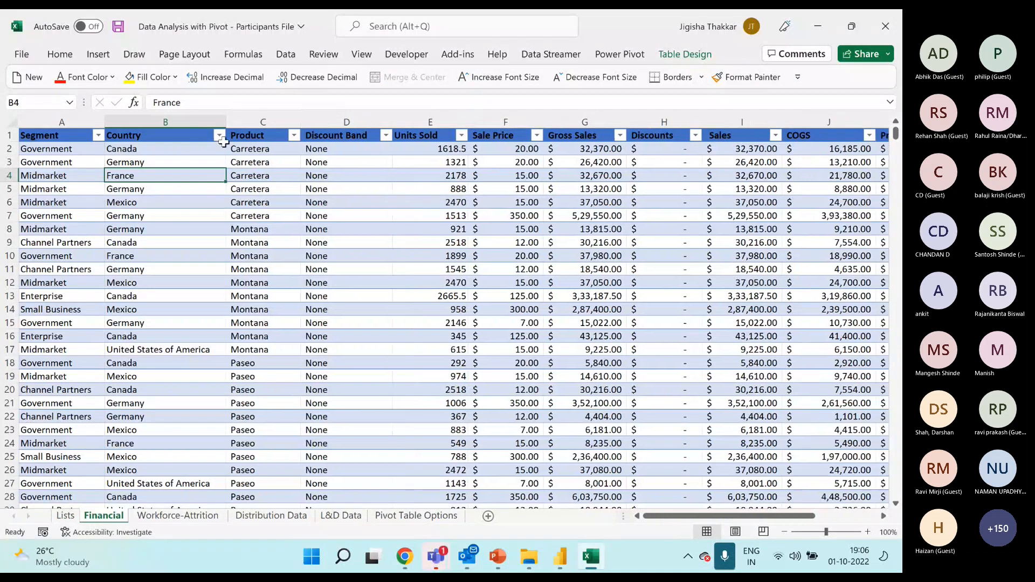
left_click(56, 182)
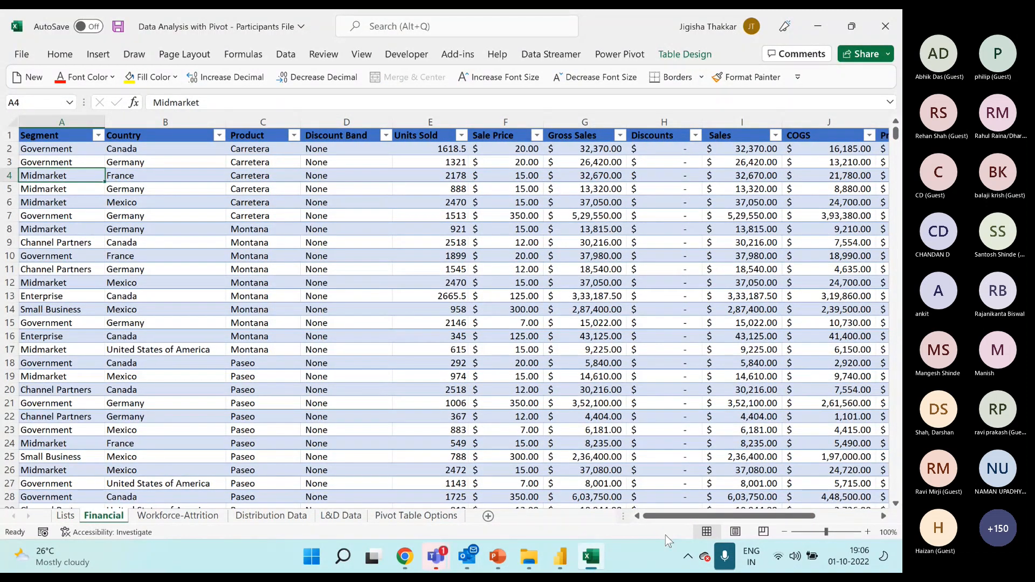
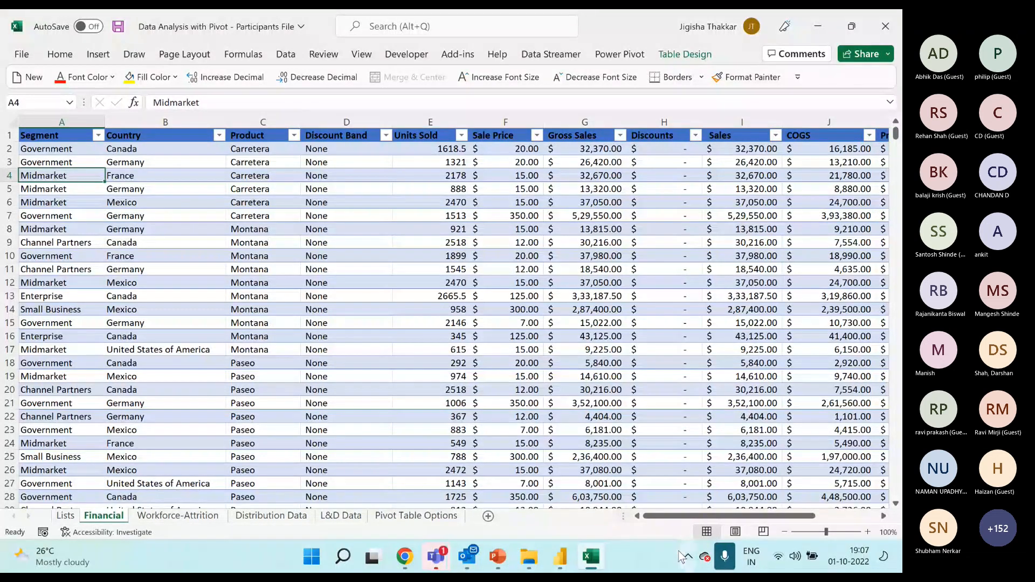
Insert a PivotTable based on the Financial table on a new worksheet and put the Segment field in Rows.
left_click(66, 516)
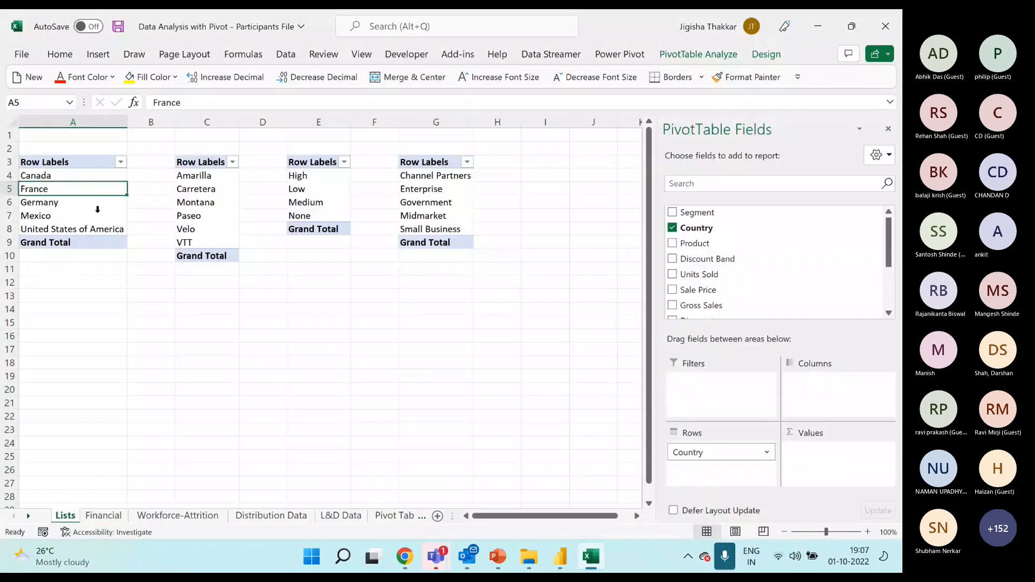
left_click(97, 163)
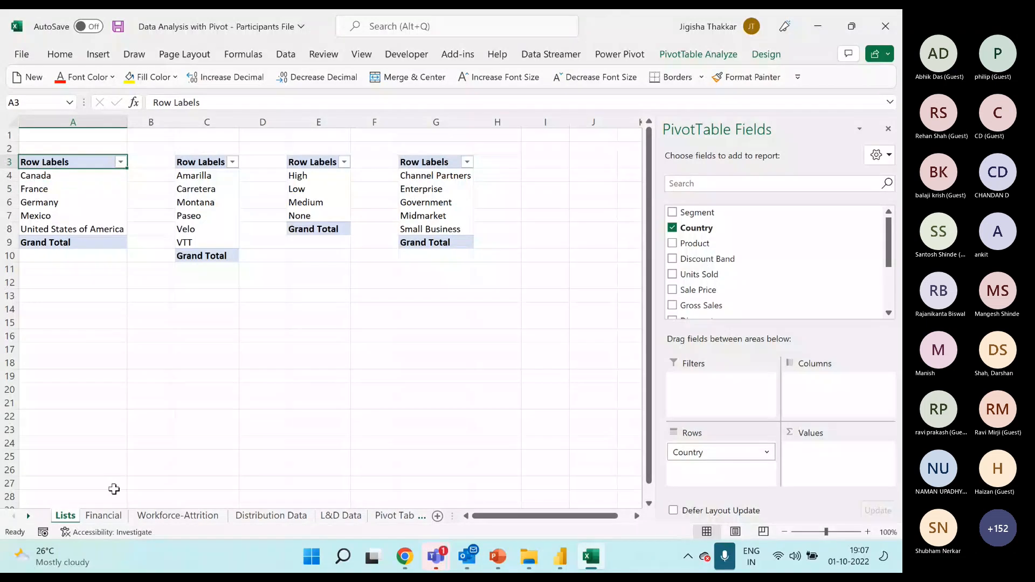
left_click(103, 516)
left_click(157, 202)
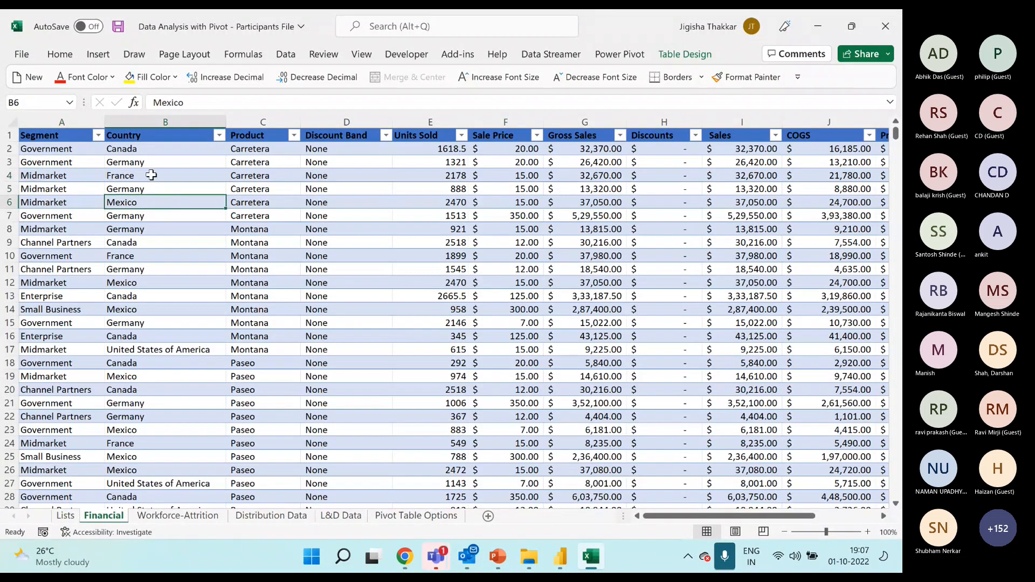
left_click(97, 55)
left_click(38, 83)
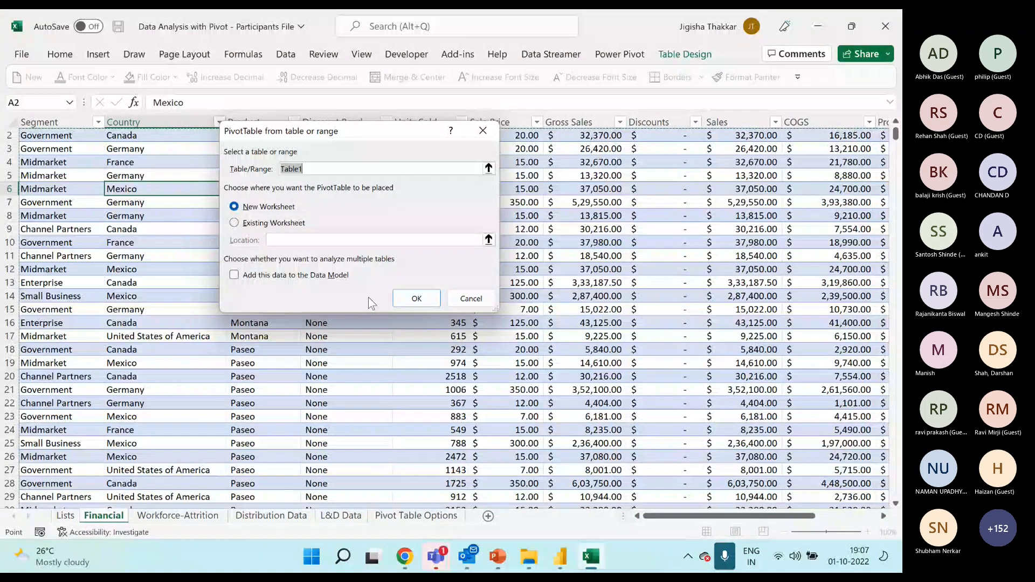
left_click(410, 298)
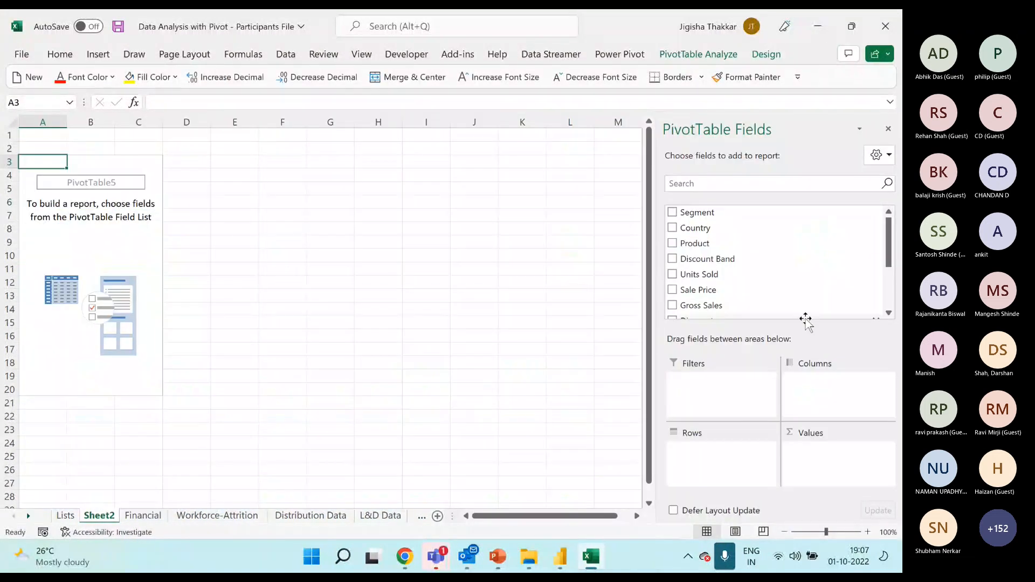
left_click_drag(696, 213, 723, 458)
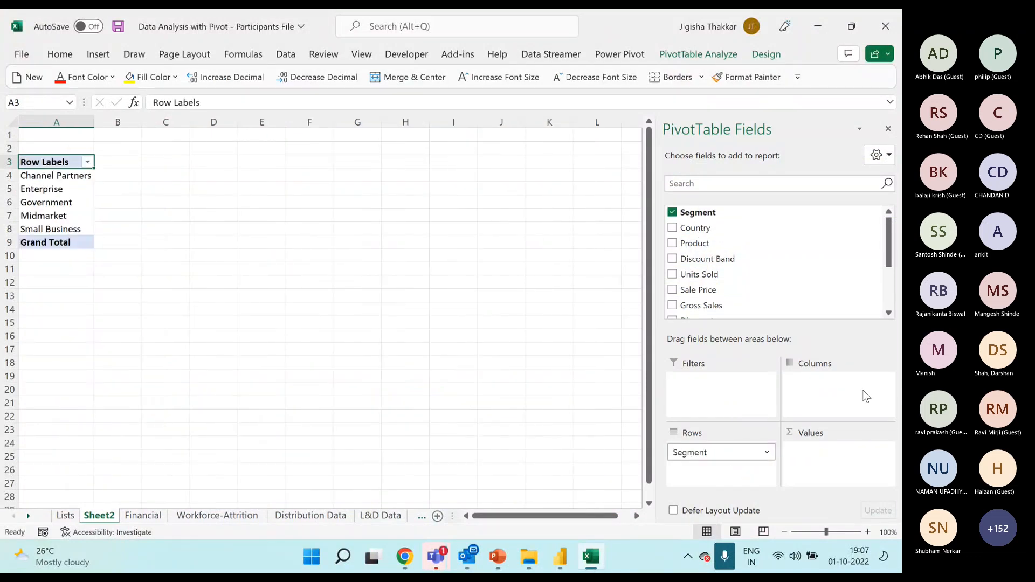
Copy the Segment PivotTable to cell C3 and replace Segment with Country in the copy's Rows.
left_click_drag(64, 162, 64, 242)
key("ctrl+c")
left_click(175, 161)
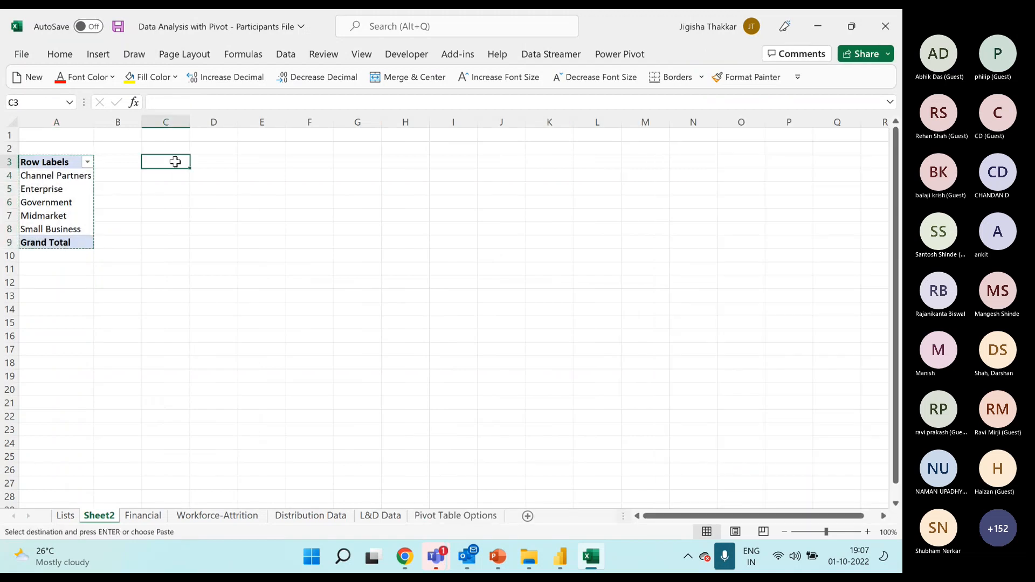
key("ctrl+v")
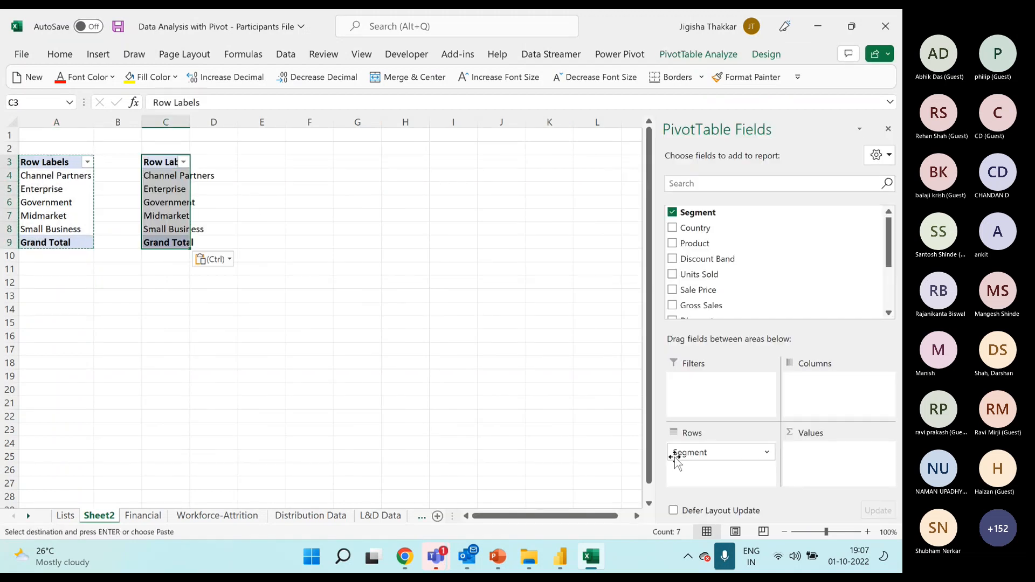
left_click_drag(697, 456, 736, 300)
left_click_drag(710, 218, 725, 456)
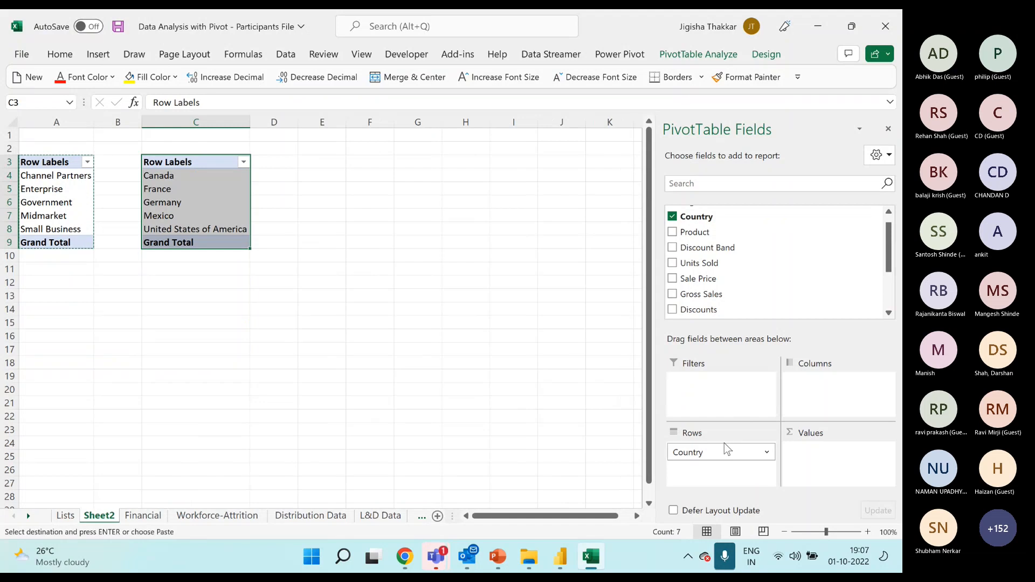
Paste another copy of the Segment PivotTable at E3 and swap its row field for Product.
left_click(310, 162)
key("ctrl+v")
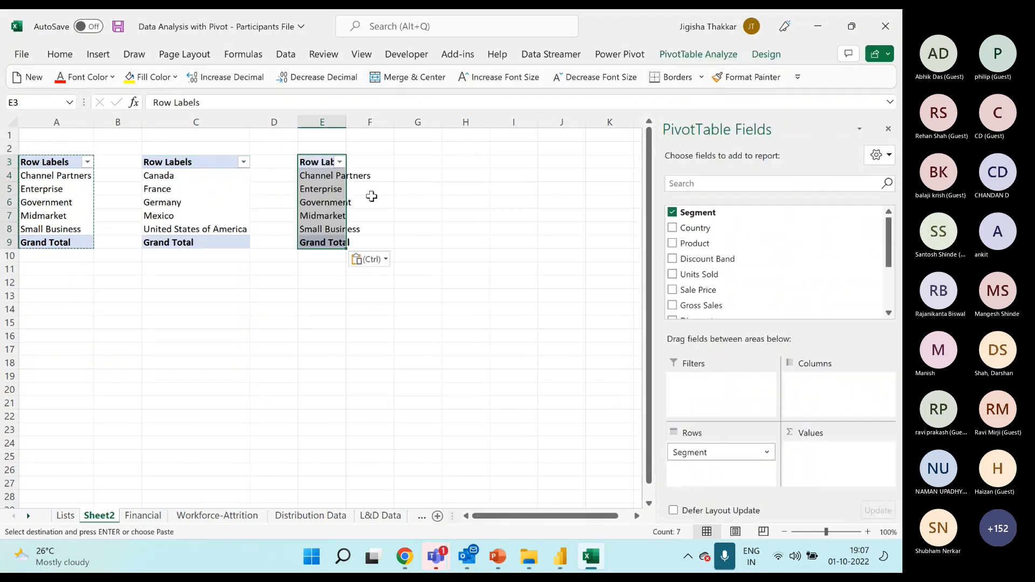
left_click_drag(716, 456, 720, 296)
left_click_drag(712, 232, 715, 459)
Paste a further PivotTable copy at G3 and change its row field from Segment to Discount Band.
left_click(432, 162)
key("ctrl+v")
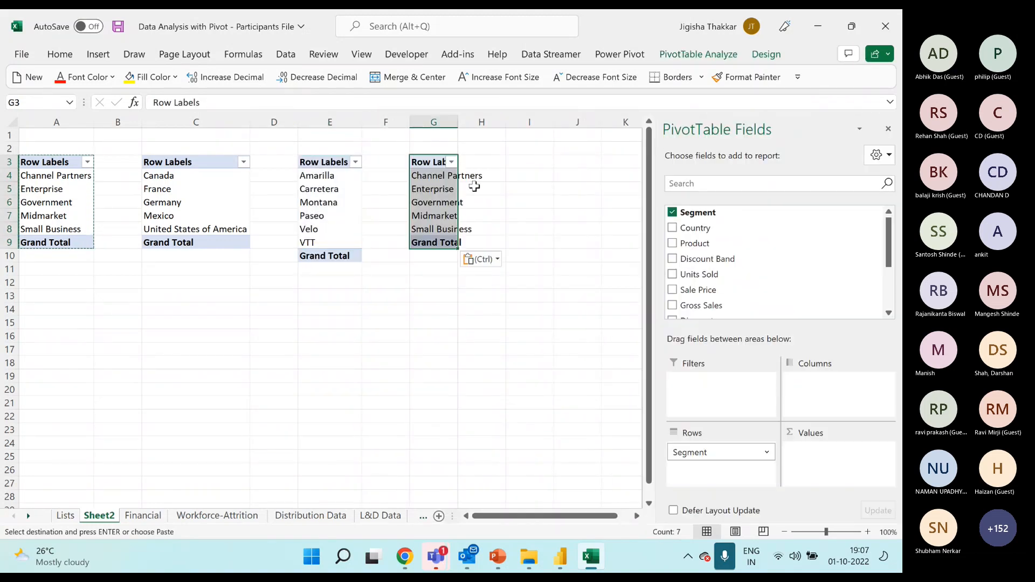
left_click_drag(719, 448, 754, 306)
left_click_drag(707, 247, 726, 450)
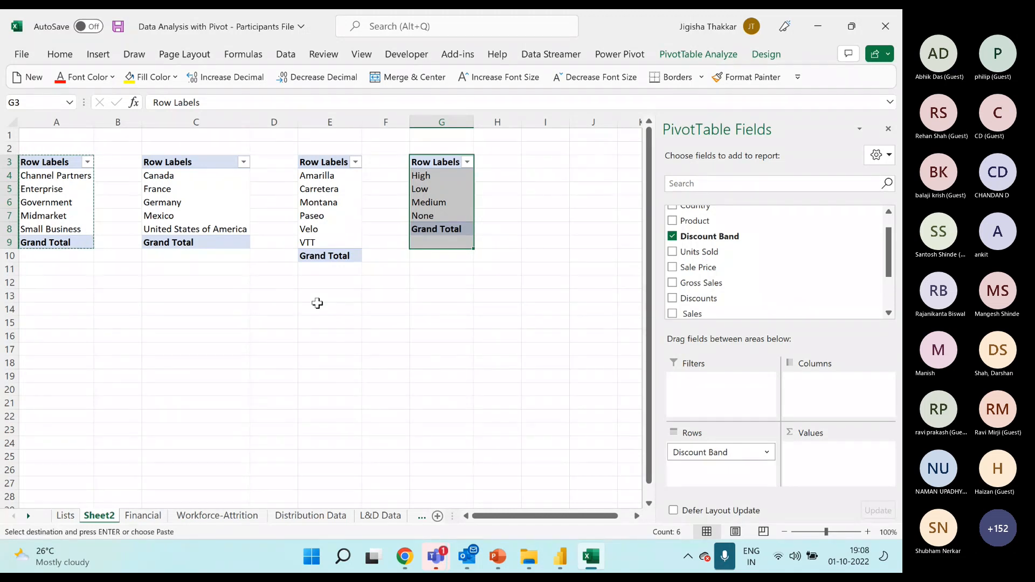
left_click(385, 349)
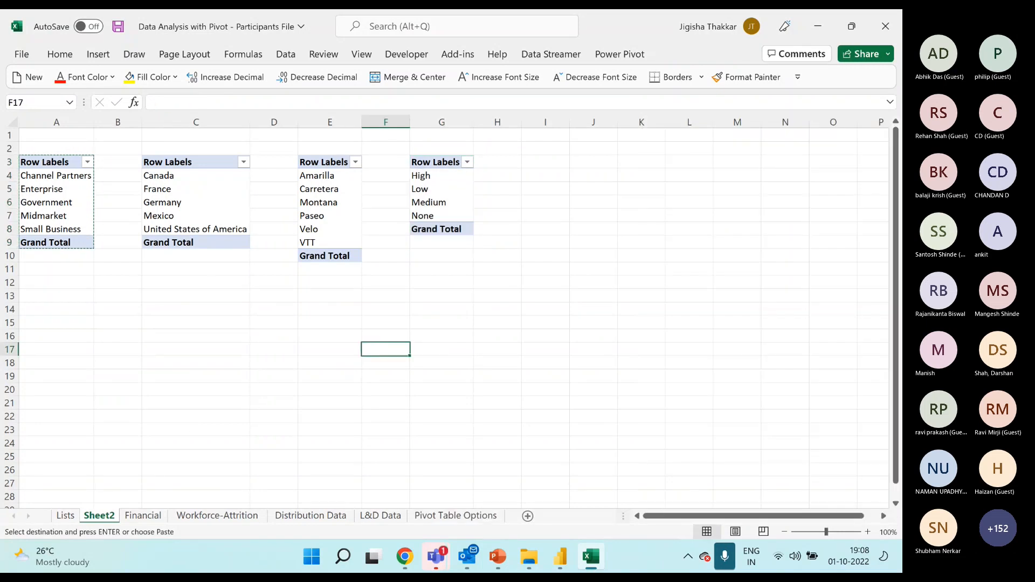
Switch to the Pivot-Solution workbook's Financial Dashboard and examine its Date timeline and its Country, Discount Band, Segment and Product slicers.
left_click(528, 557)
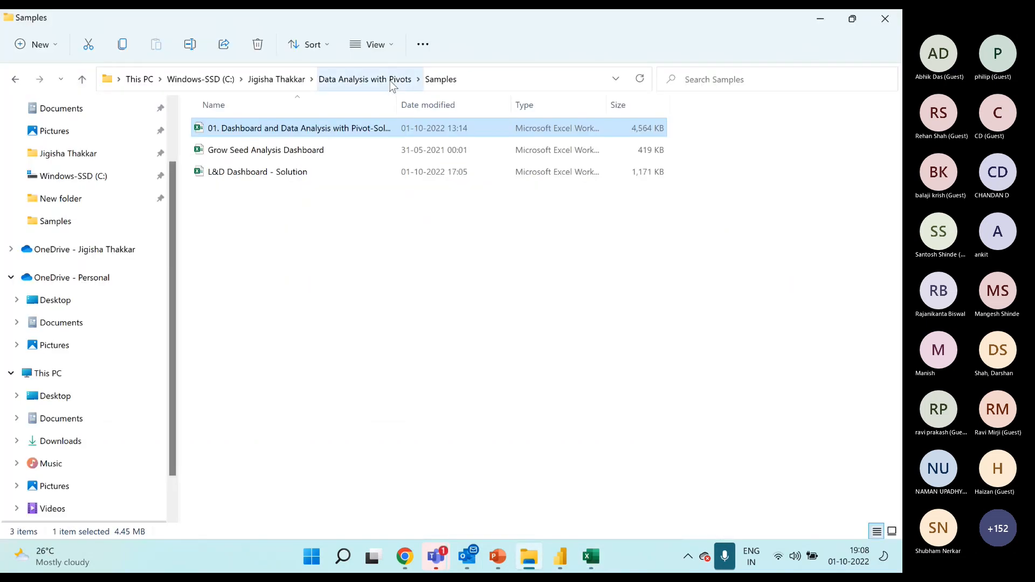
key("alt+Tab")
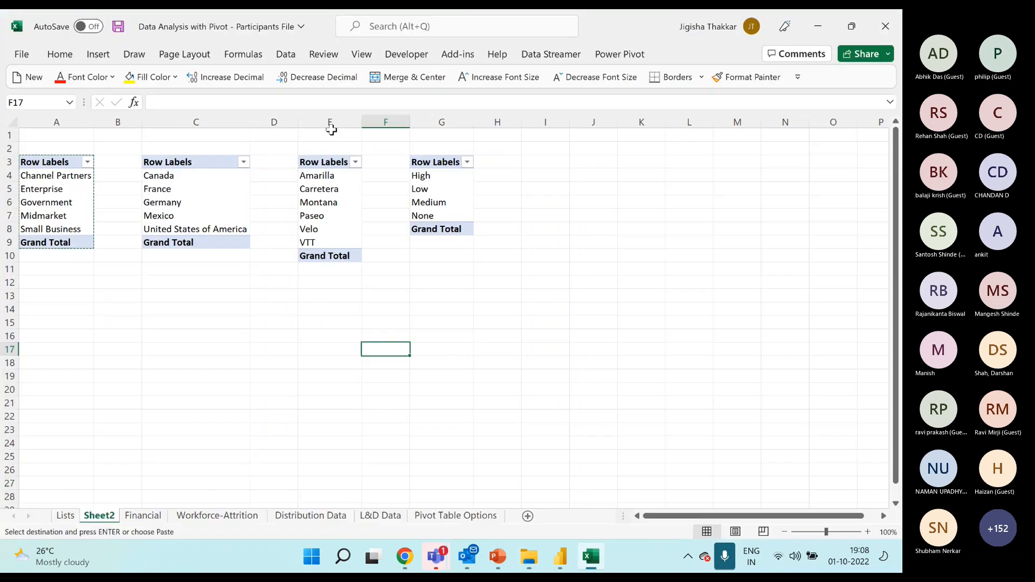
left_click(404, 299)
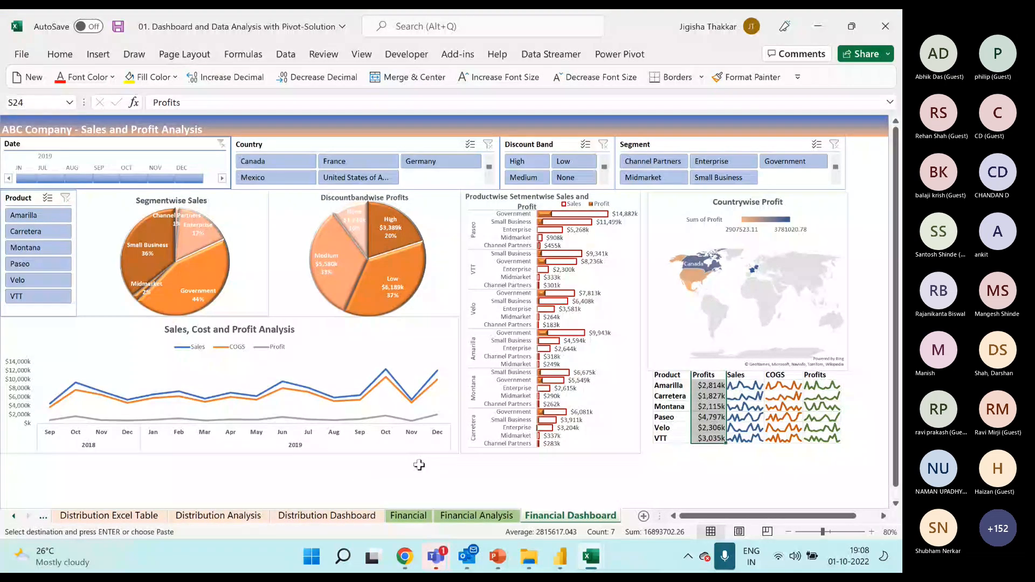
left_click(99, 143)
left_click(269, 145)
left_click(545, 144)
left_click(685, 151)
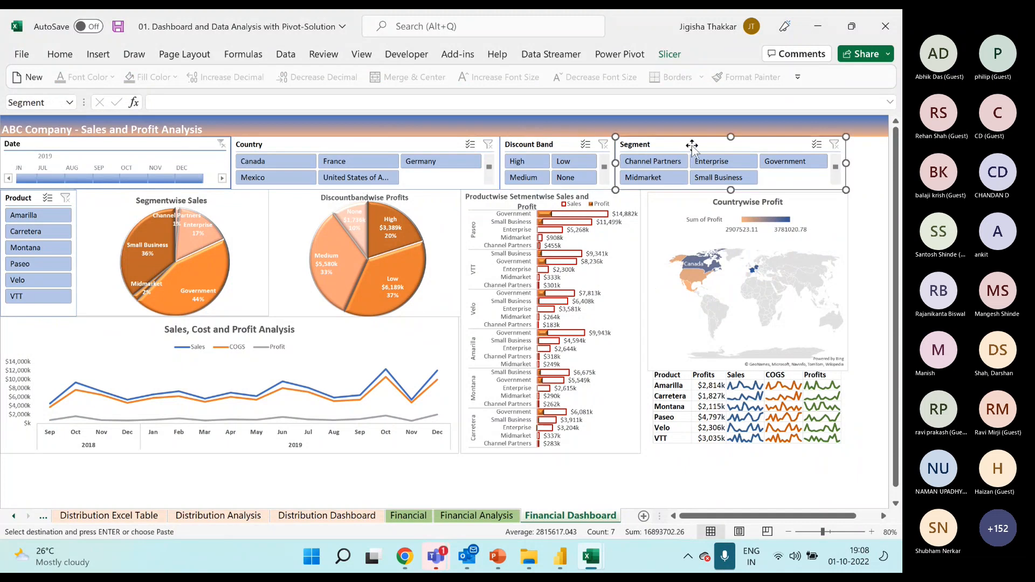
left_click(28, 199)
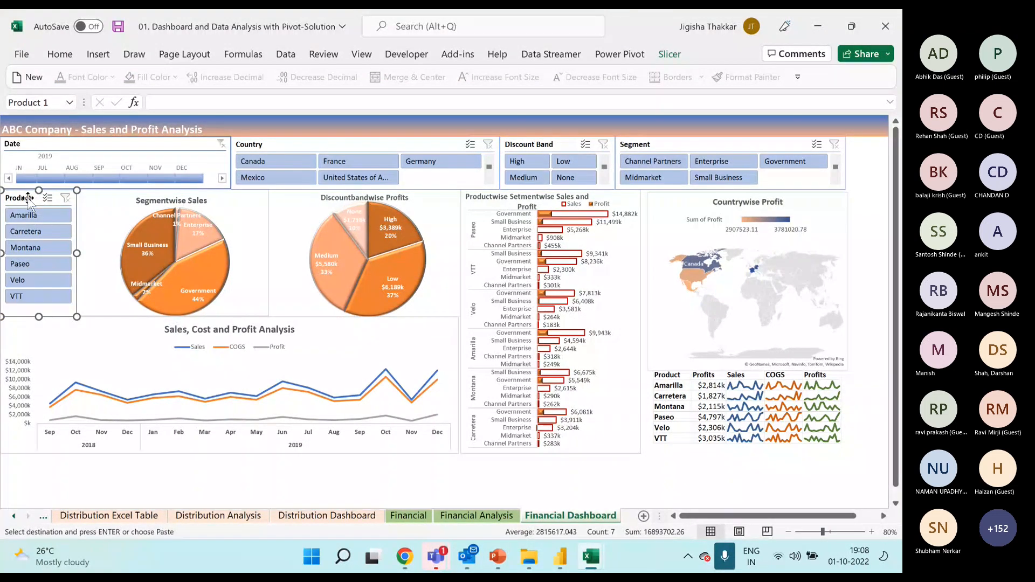
Examine the dashboard's segment, discount band, sales and cost, and product charts together with the product sparkline table.
left_click(266, 202)
left_click(431, 200)
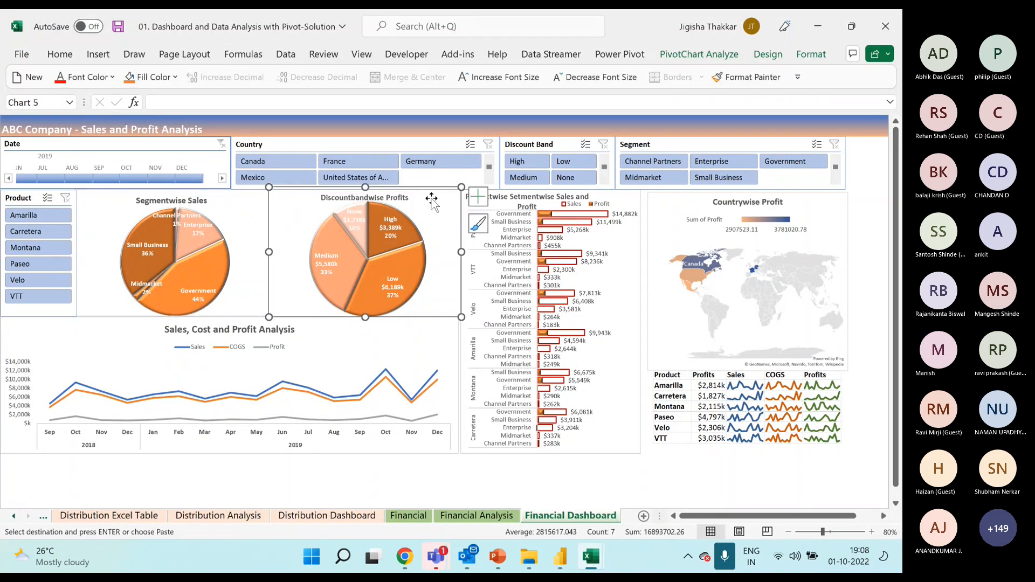
left_click(265, 202)
left_click(414, 198)
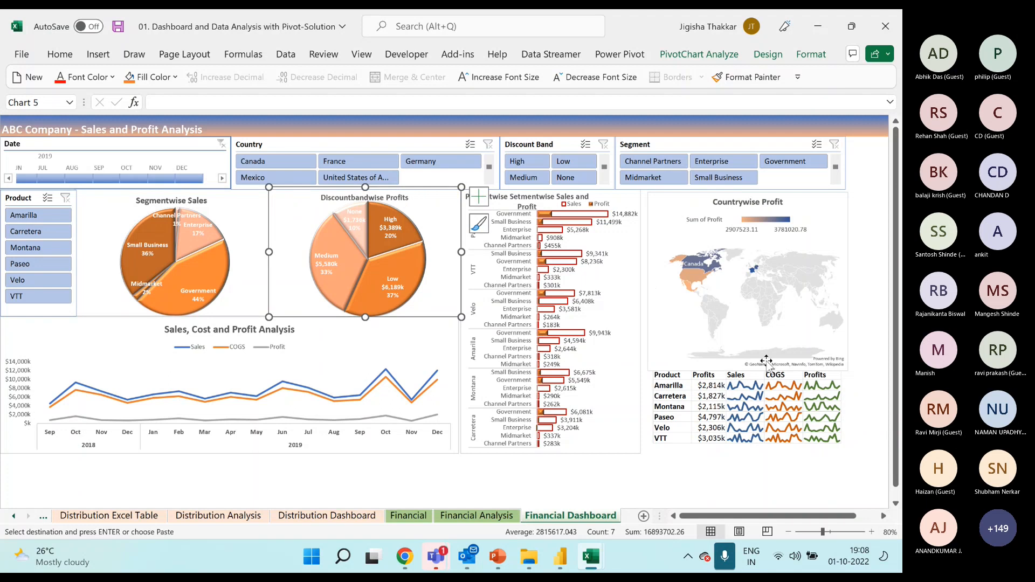
left_click_drag(775, 376, 785, 445)
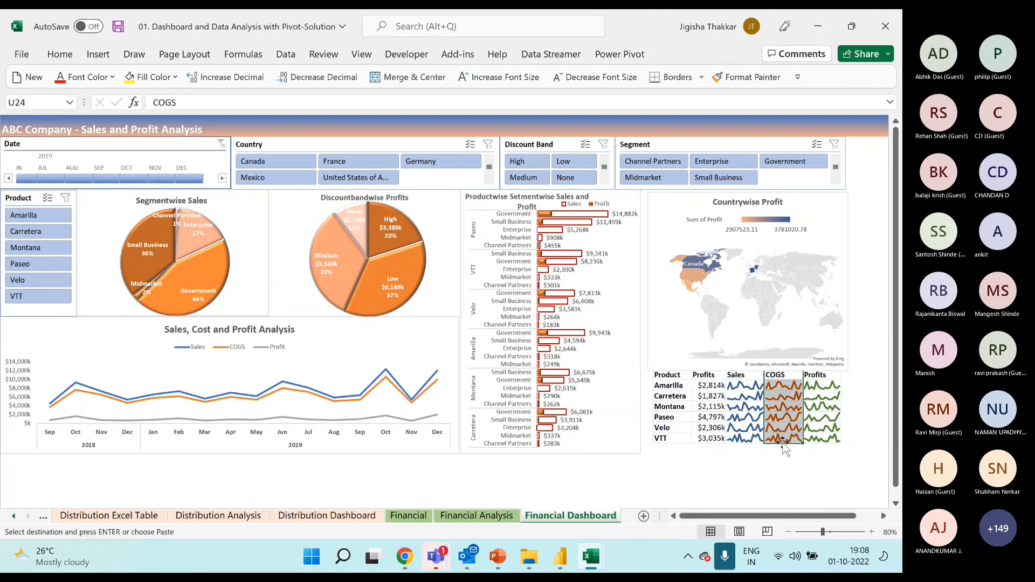
left_click(343, 337)
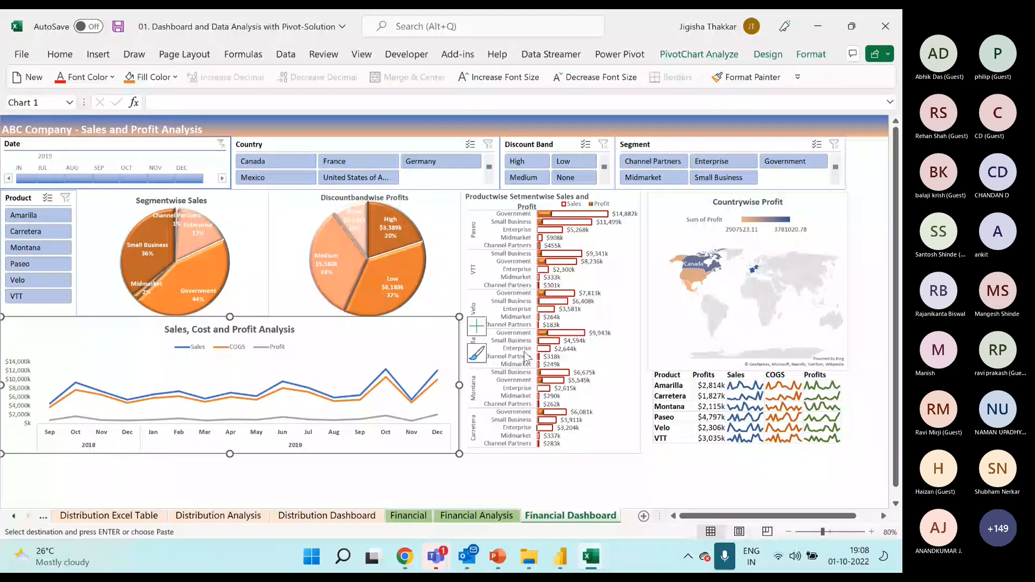
left_click(432, 210)
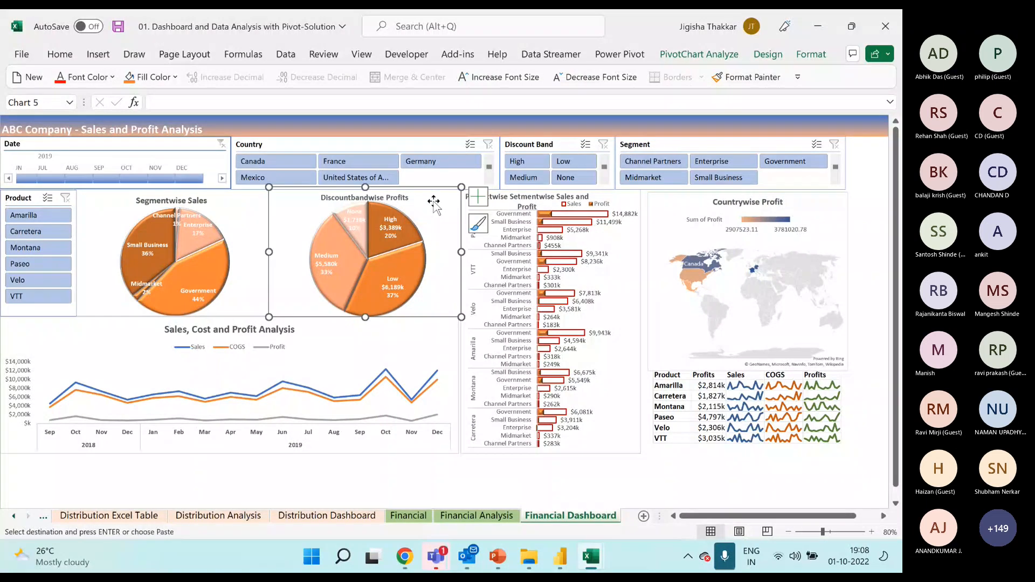
left_click(429, 337)
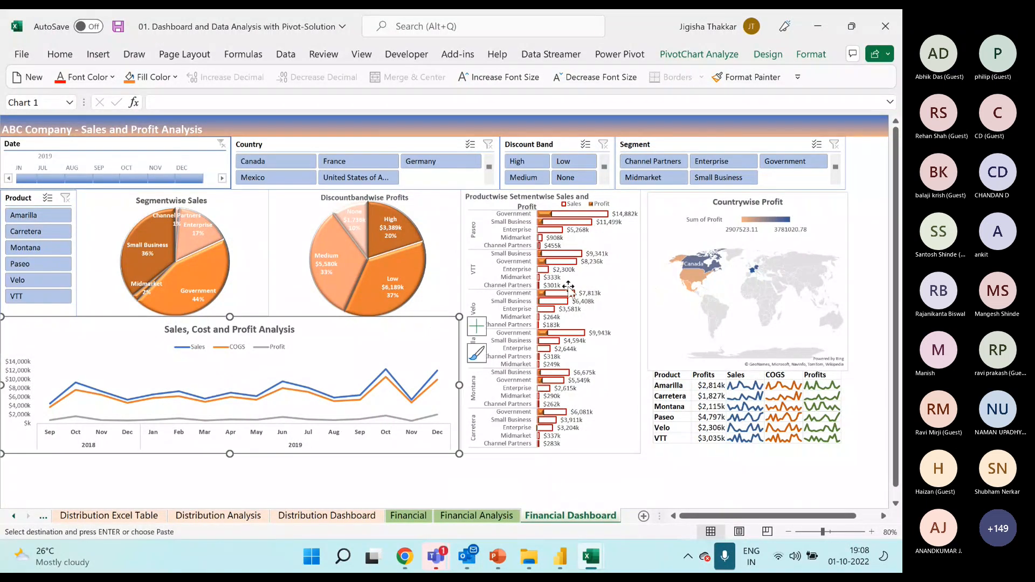
left_click(632, 200)
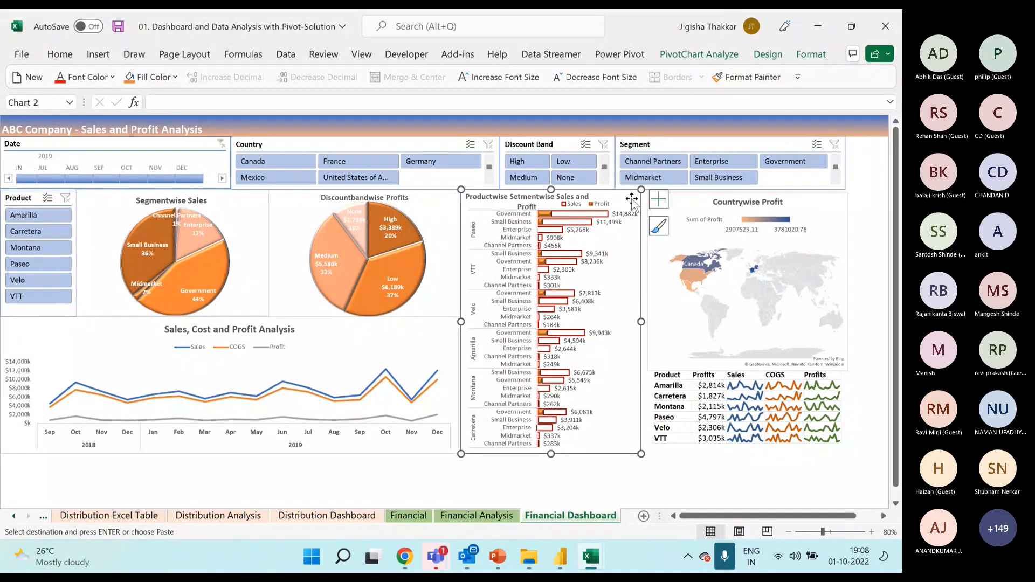
left_click(745, 412)
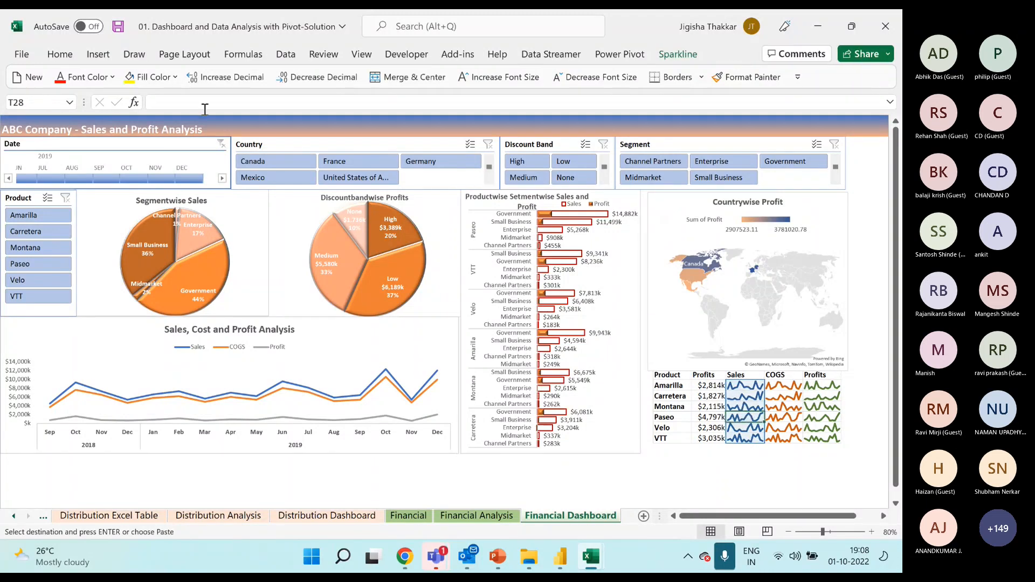
Review the dashboard's Date timeline and its Country, Discount Band and Segment slicers once more.
left_click(177, 145)
left_click(264, 143)
left_click(521, 143)
left_click(645, 142)
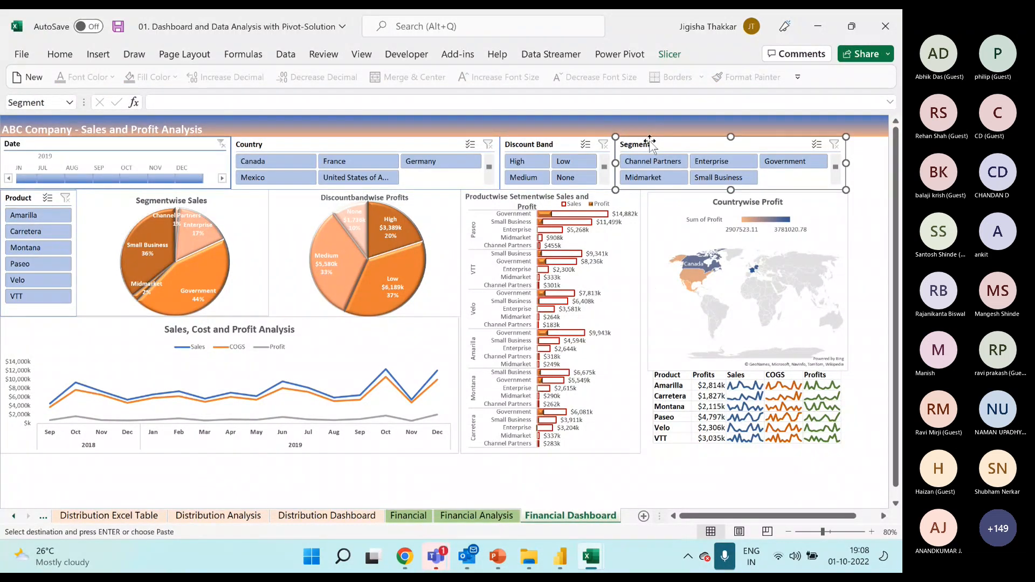
key("ctrl+1")
Examine the years, months, Sales, COGS and Profit columns of the Sales, Cost and Profit PivotTable on the Financial Analysis sheet.
left_click(492, 520)
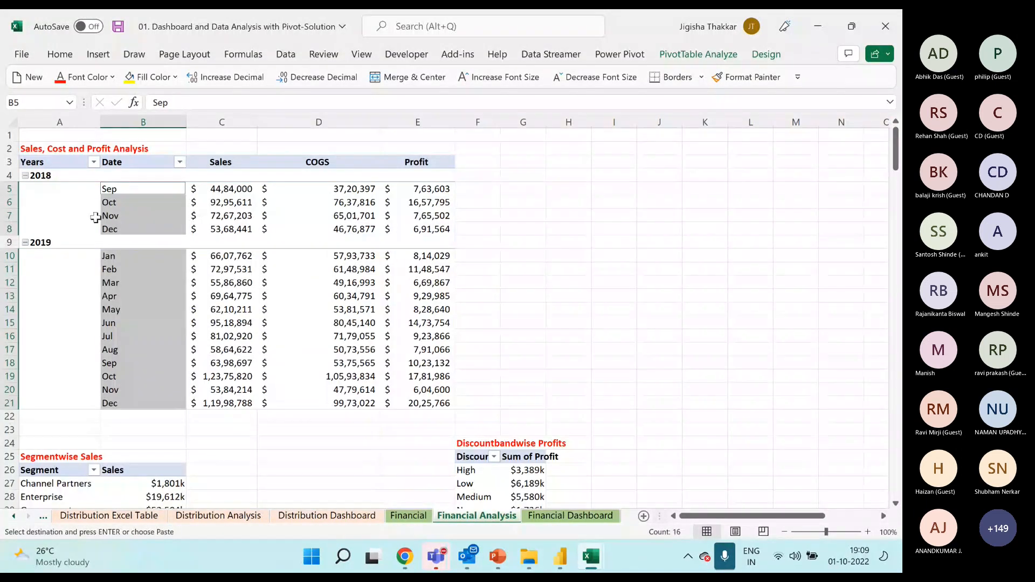
left_click_drag(74, 162, 153, 405)
left_click_drag(237, 166, 229, 404)
left_click_drag(313, 161, 318, 404)
left_click_drag(399, 164, 412, 403)
left_click(40, 147)
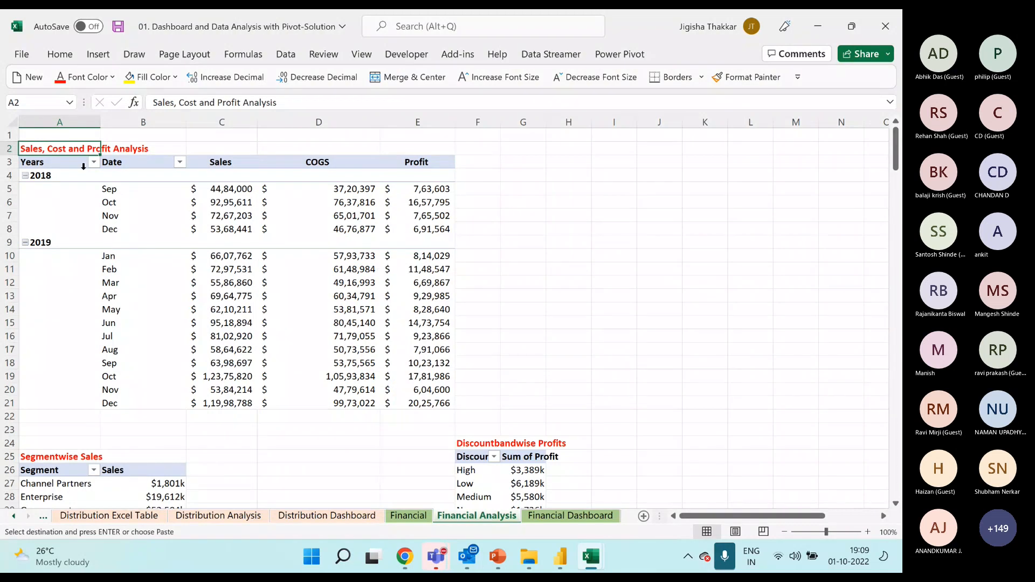
left_click_drag(85, 163, 85, 175)
left_click_drag(106, 210, 399, 404)
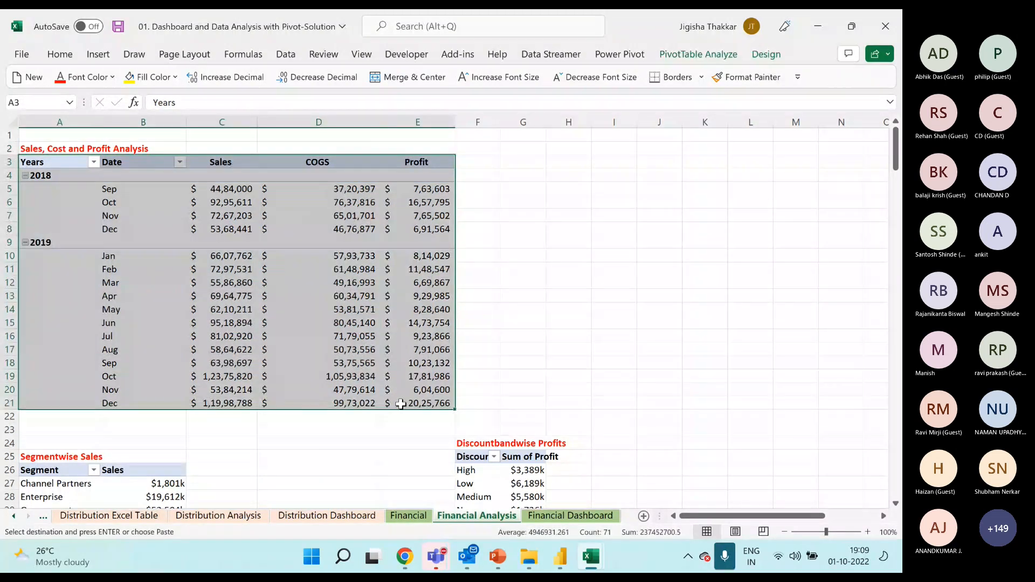
left_click(351, 265)
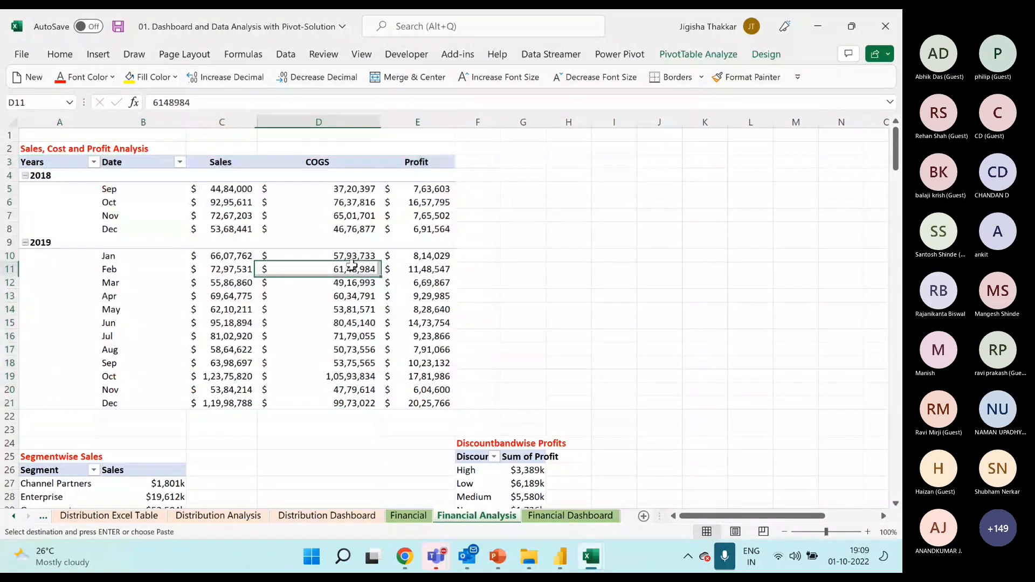
Compare the dashboard's Sales, Cost and Profit Analysis chart with its source PivotTable on the Financial Analysis sheet.
left_click(569, 515)
left_click(318, 339)
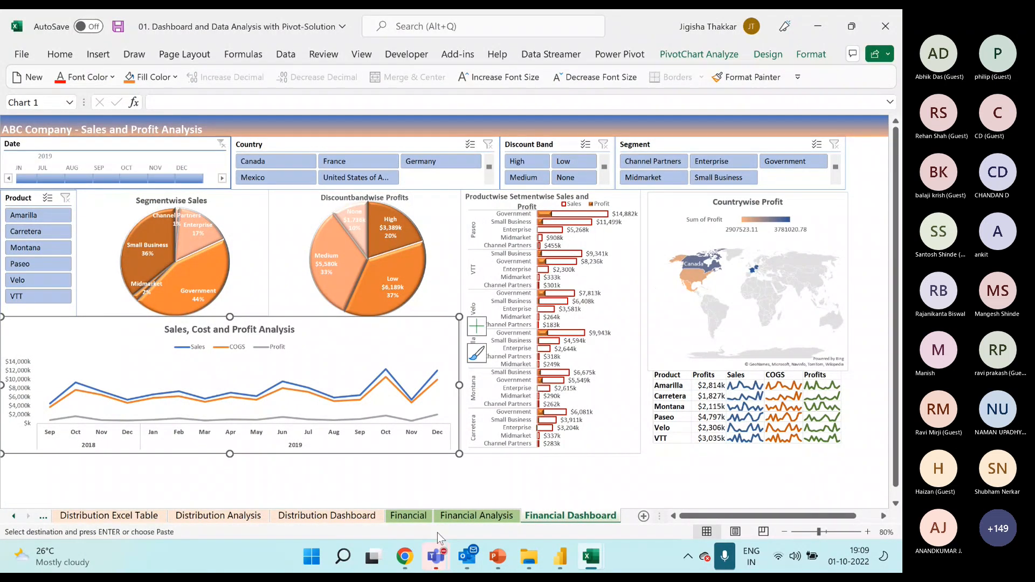
left_click(476, 515)
left_click_drag(54, 161, 419, 399)
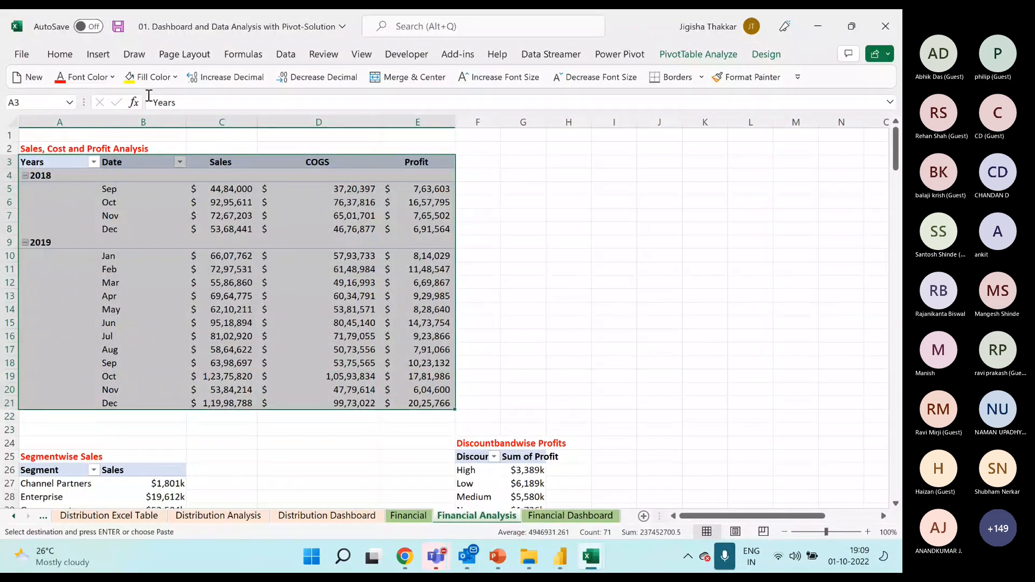
left_click(543, 187)
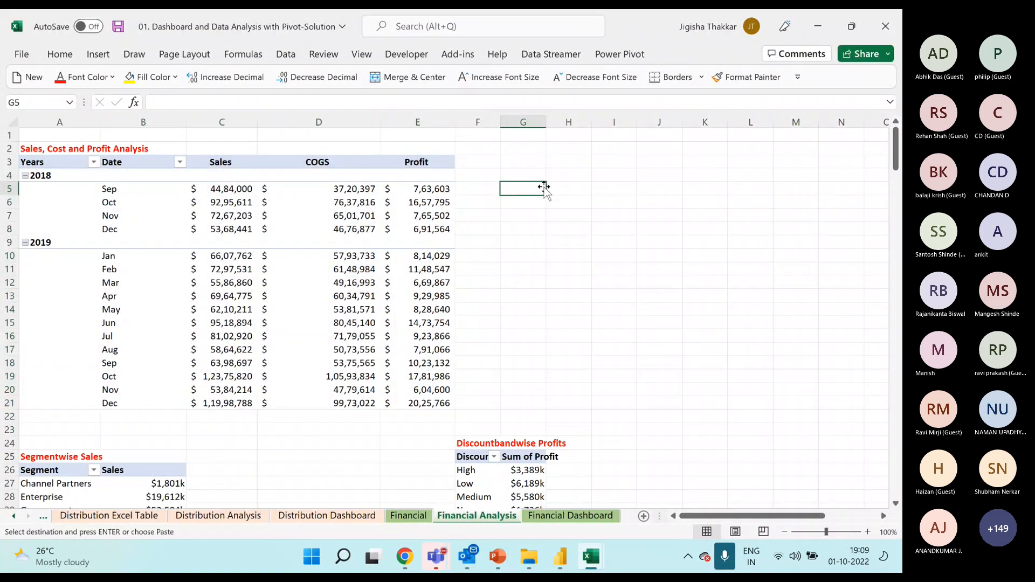
left_click(566, 516)
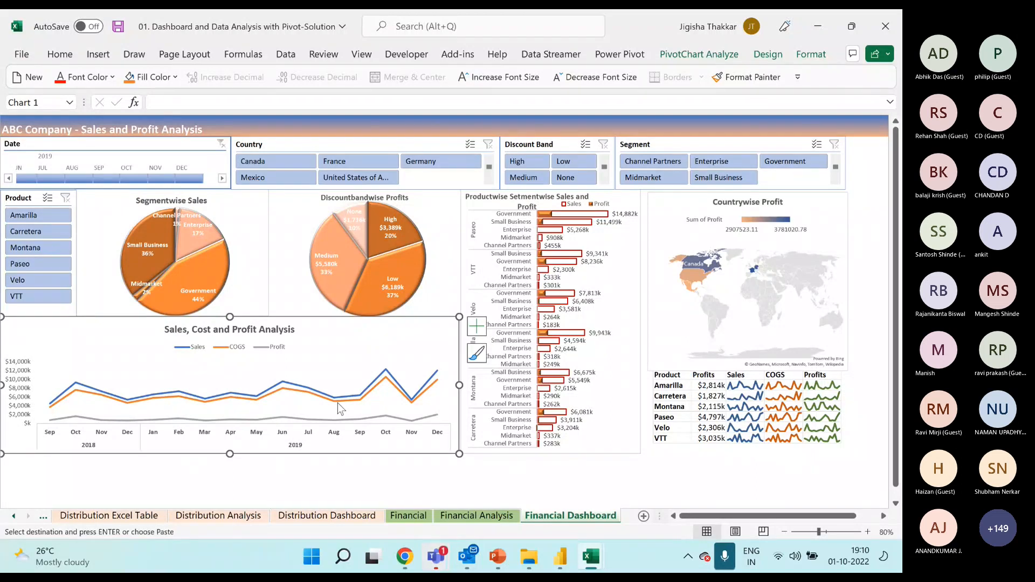
Examine the full range of the Sales, Cost and Profit Analysis PivotTable on the Financial Analysis sheet.
left_click(486, 517)
left_click_drag(41, 162, 407, 409)
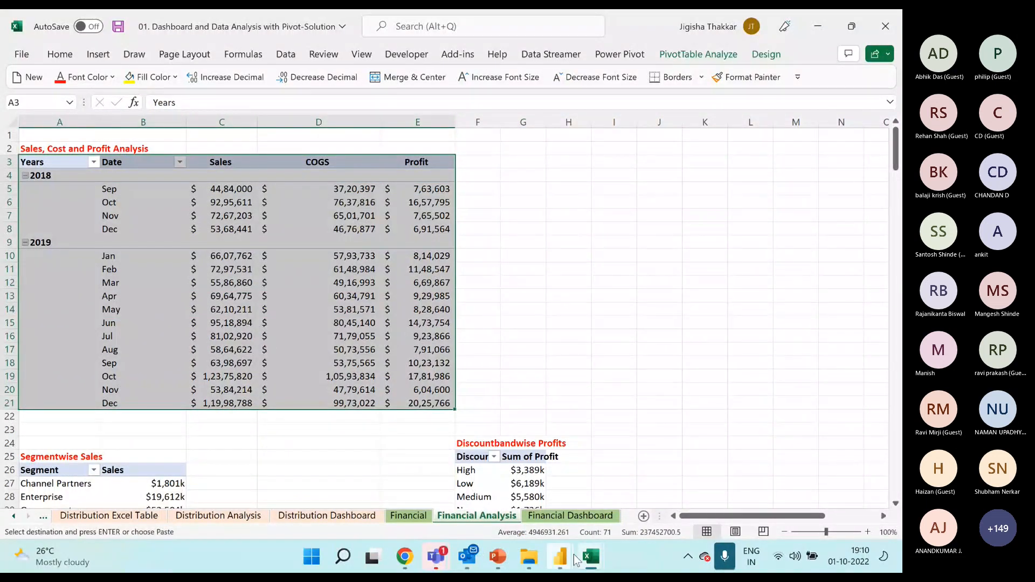
Switch to the Data Analysis with Pivot - Participants File workbook and show the start of its Financial sheet.
left_click(591, 555)
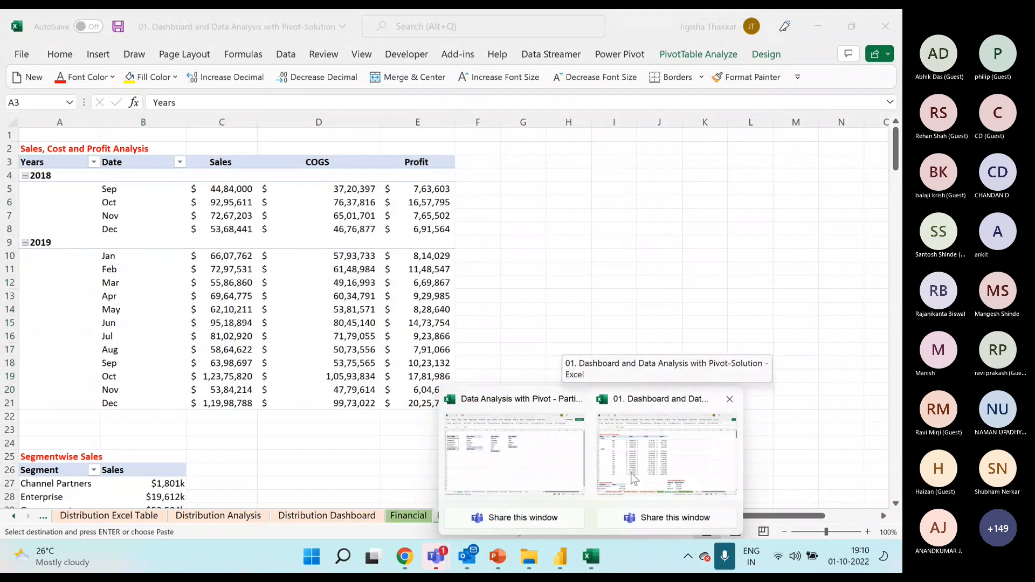
left_click(560, 473)
left_click(143, 517)
left_click(198, 206)
scroll(198, 208, "up", 1)
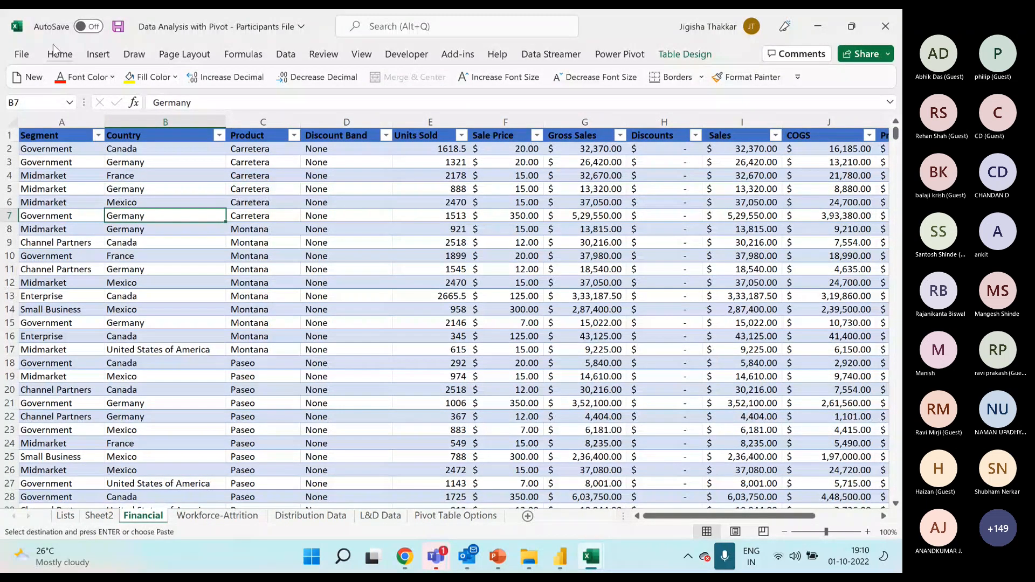
Insert a PivotTable based on Table1 from the Financial sheet, placed on a new worksheet.
left_click(286, 255)
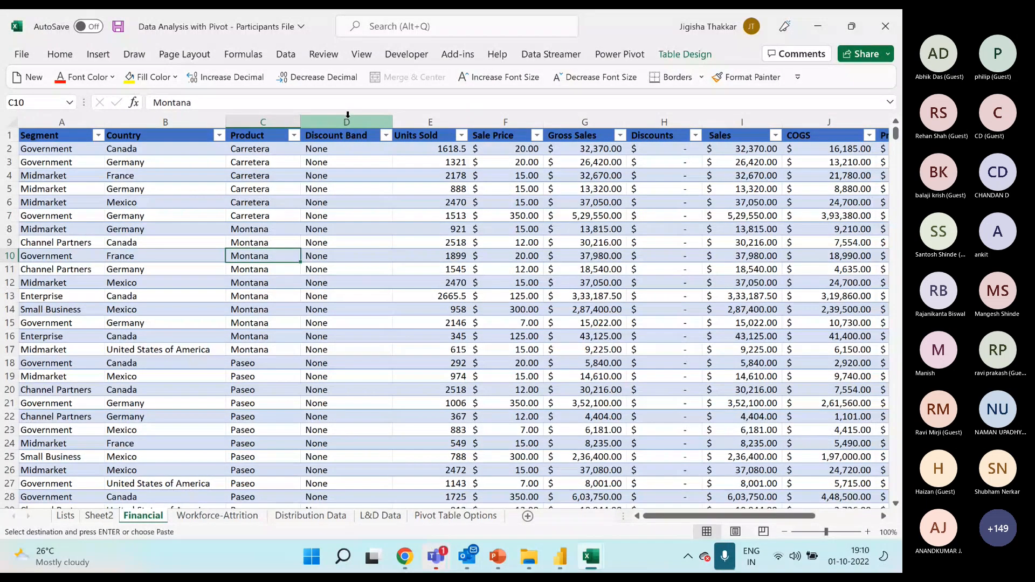
left_click(262, 189)
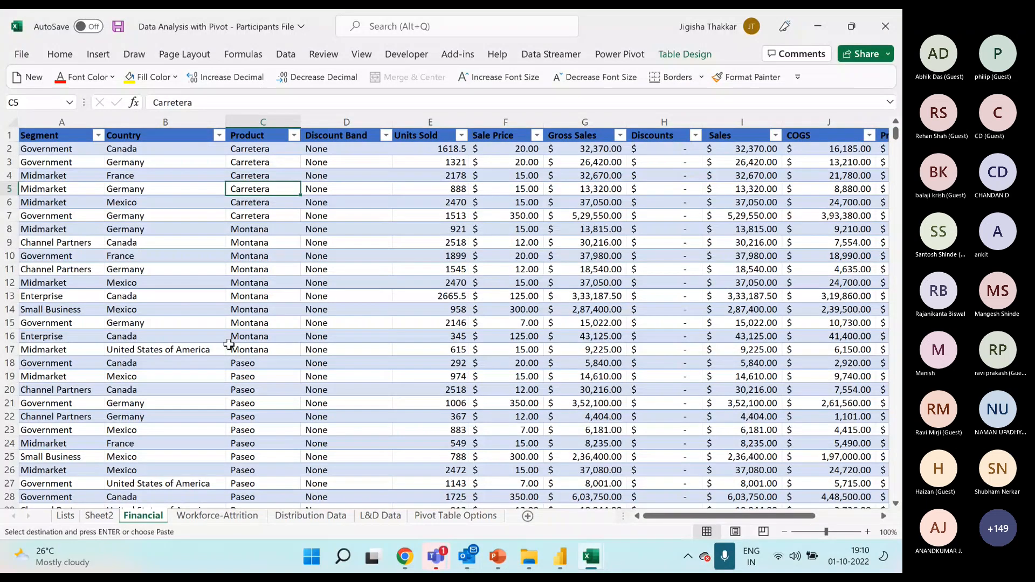
left_click(97, 54)
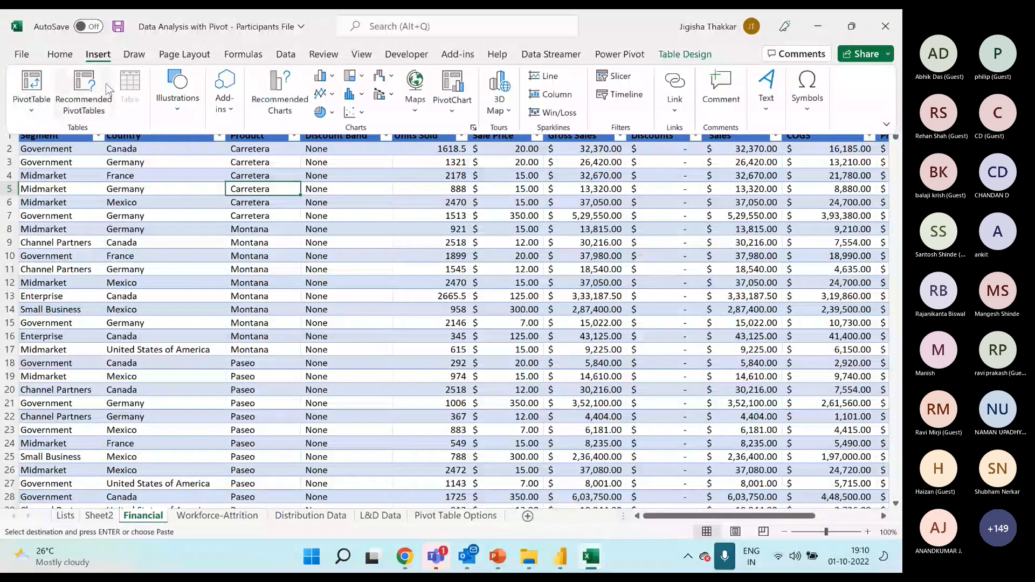
left_click(30, 85)
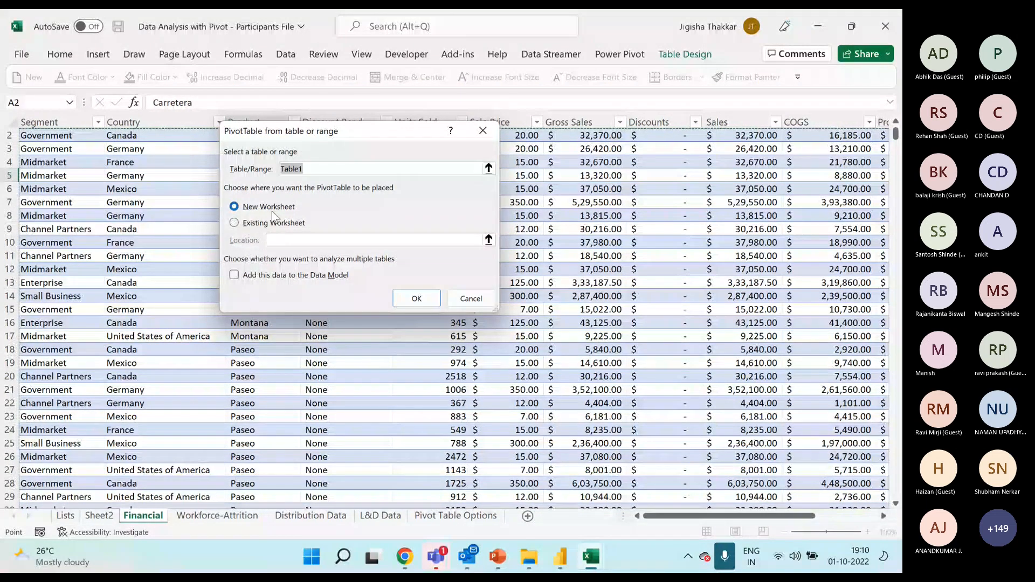
left_click(415, 298)
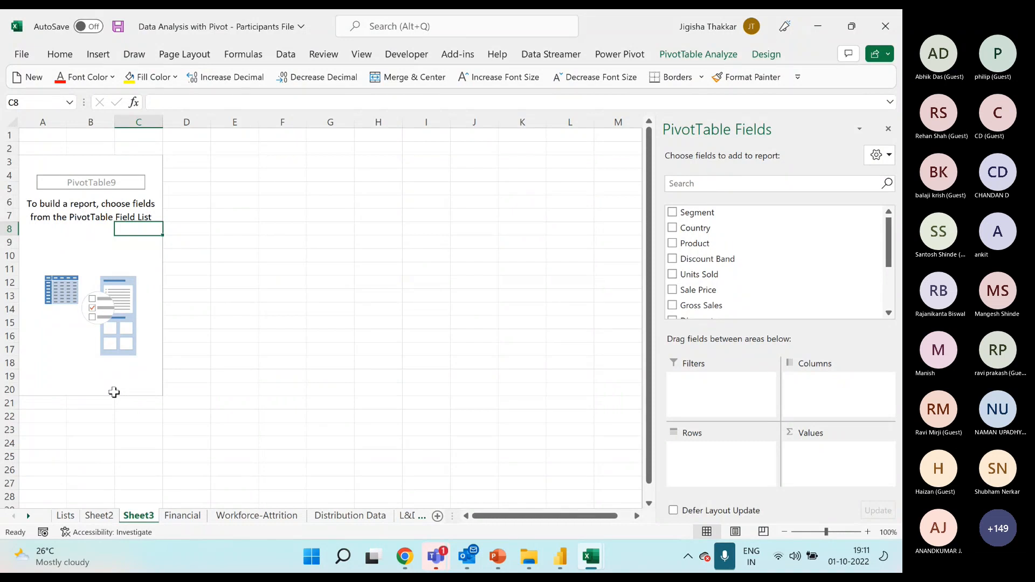
left_click(74, 247)
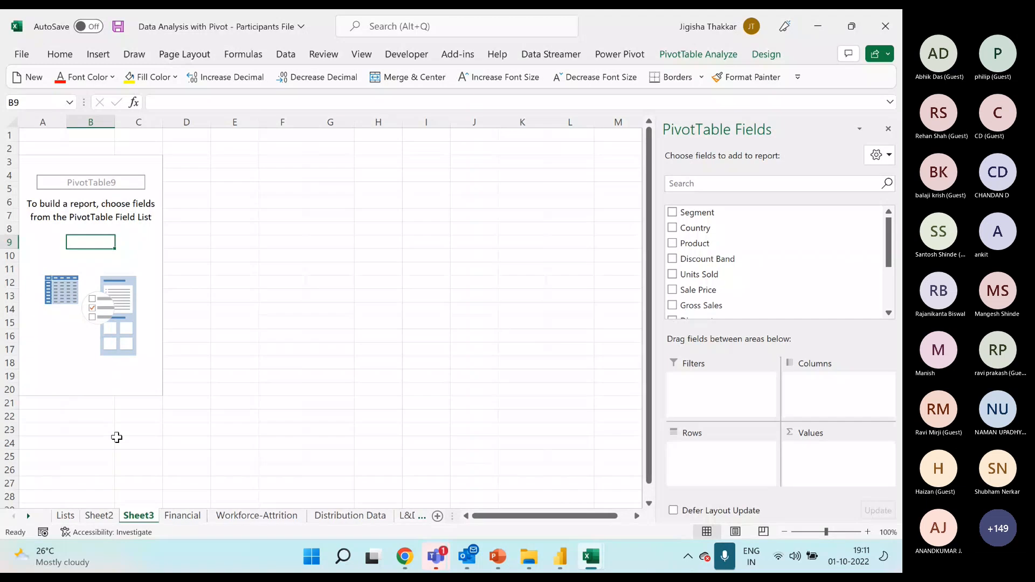
Compare the Financial source table with the blank PivotTable on Sheet3, and check which data sources a PivotTable can use.
left_click(183, 515)
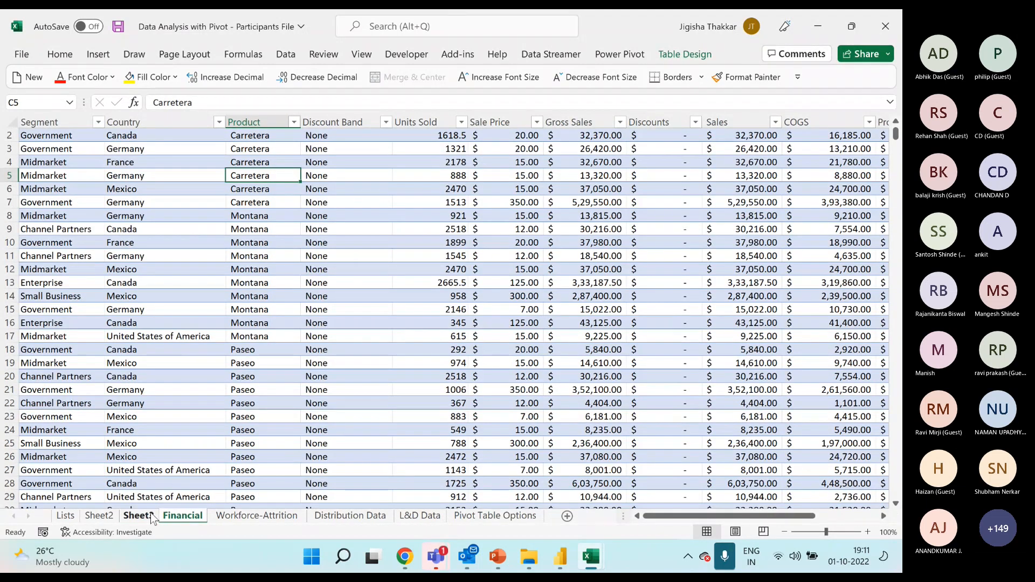
left_click(138, 516)
left_click(163, 517)
left_click(98, 54)
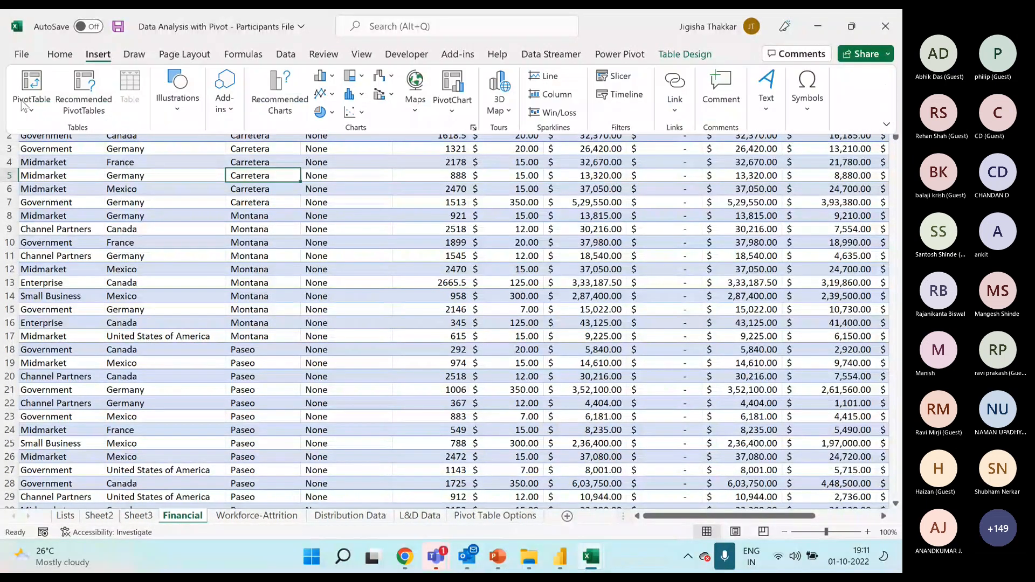
left_click(32, 111)
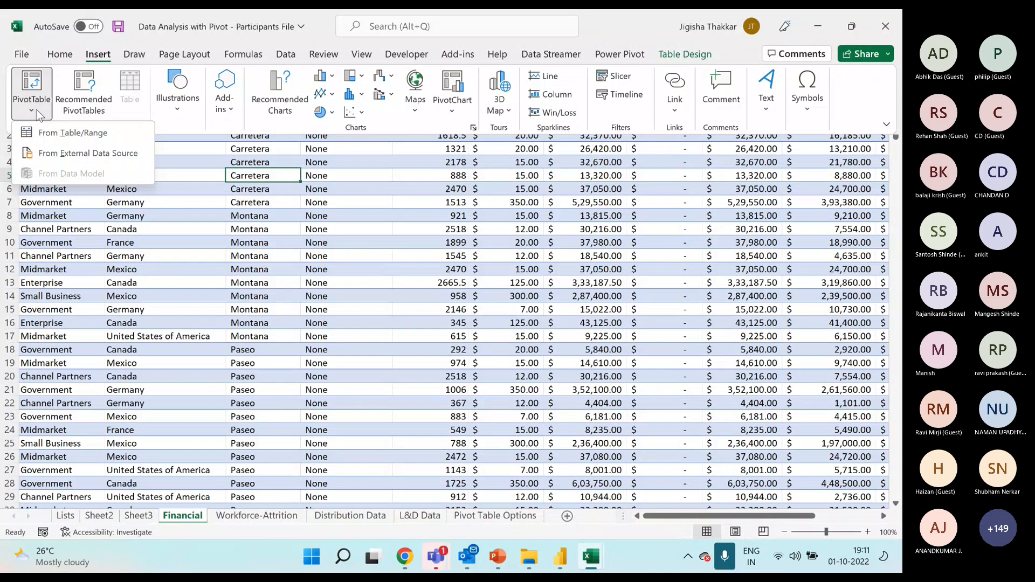
left_click(141, 484)
left_click(142, 515)
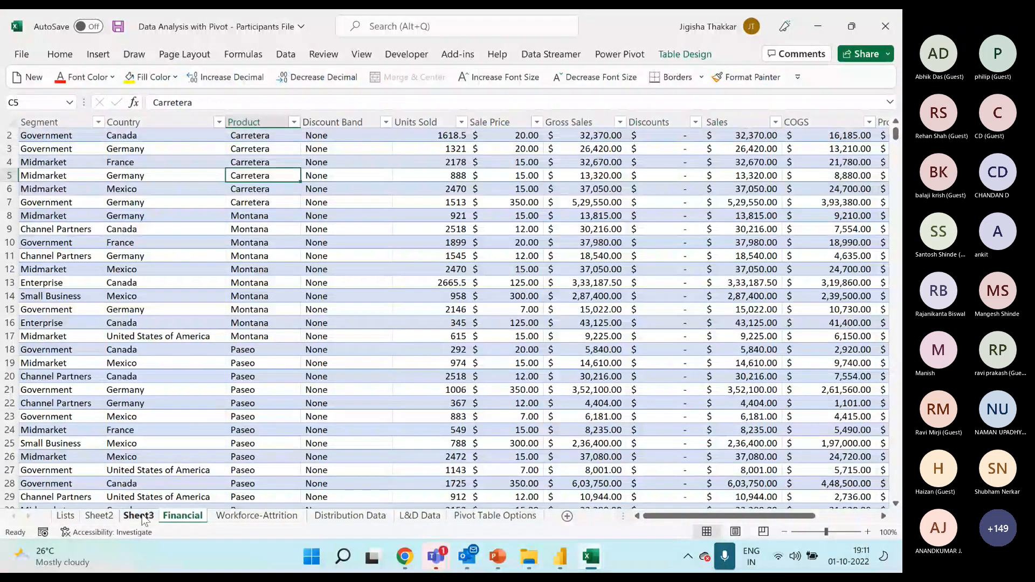
left_click(143, 518)
left_click(91, 234)
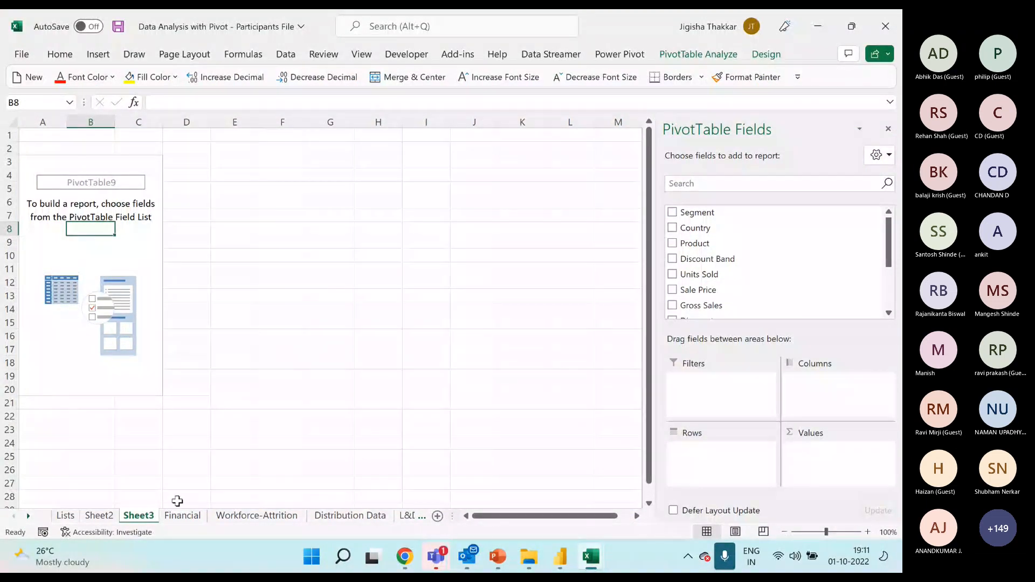
Examine the Financial table's last columns and the empty cells beside it, and return to its first columns.
left_click(182, 515)
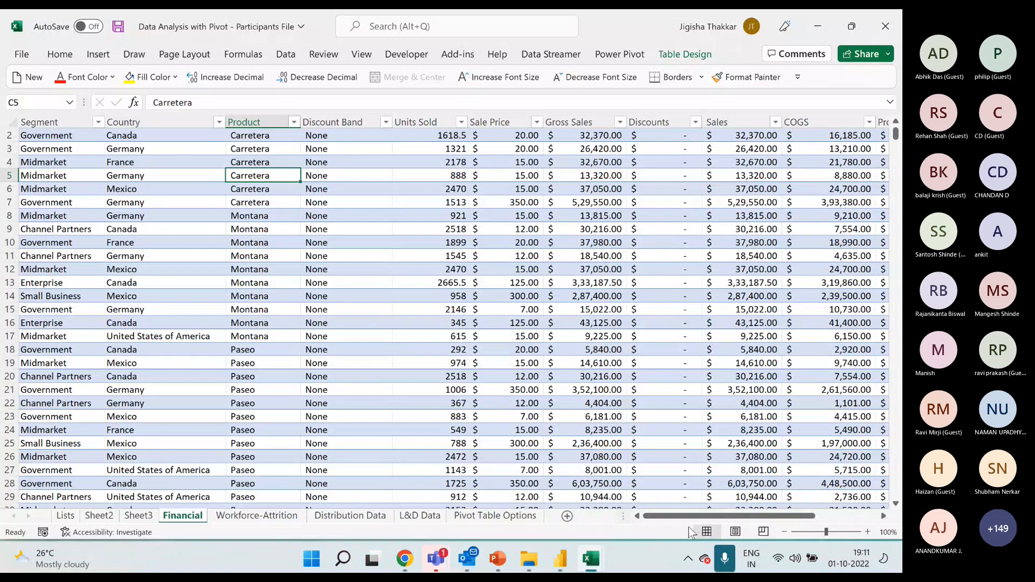
left_click_drag(695, 518, 884, 519)
left_click(884, 519)
left_click(396, 163)
scroll(409, 160, "up", 1)
left_click(416, 146)
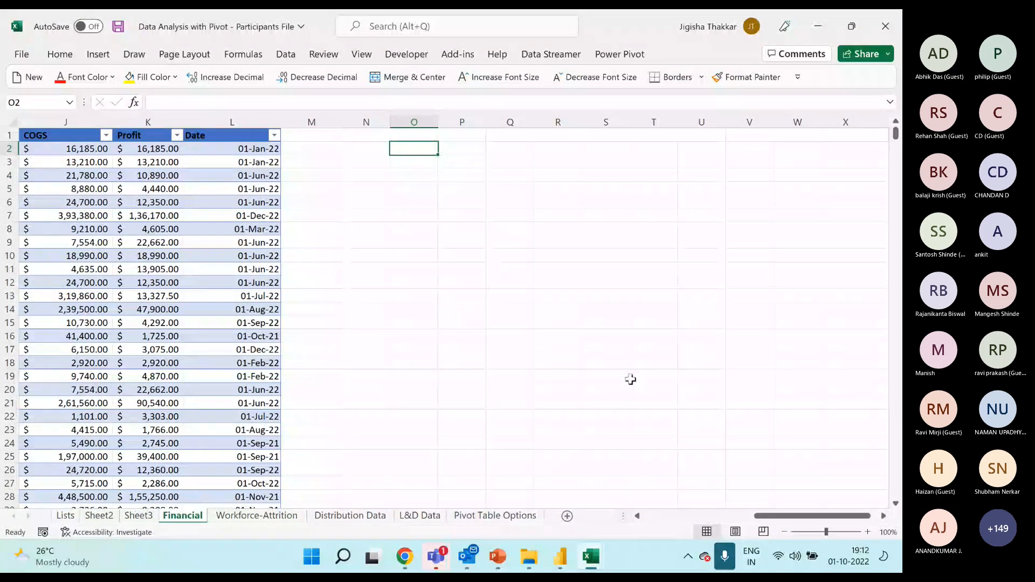
left_click_drag(763, 517, 646, 525)
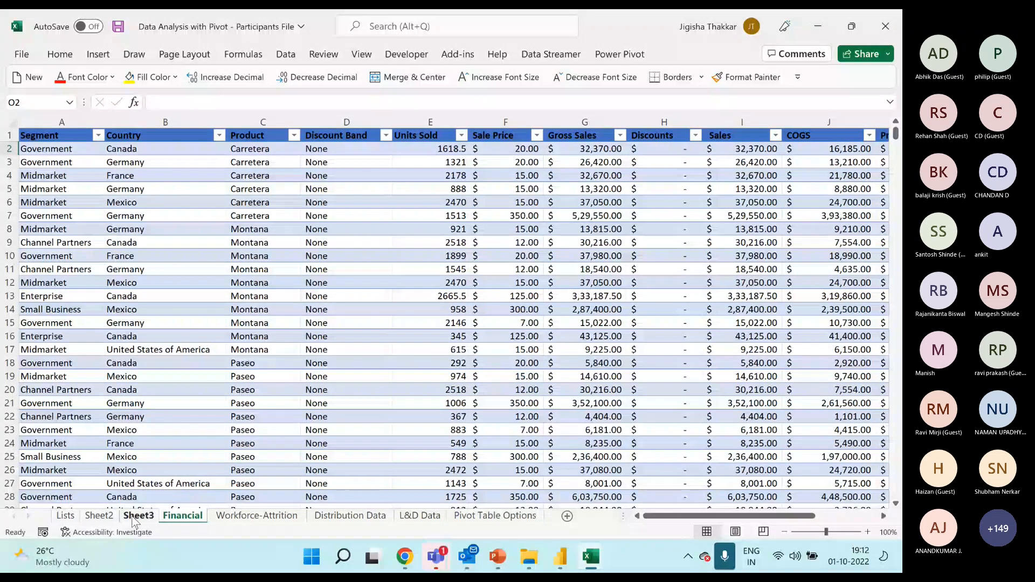
Examine the blank PivotTable's placeholder area on Sheet3 and how the field list depends on selecting a cell inside it.
left_click(138, 516)
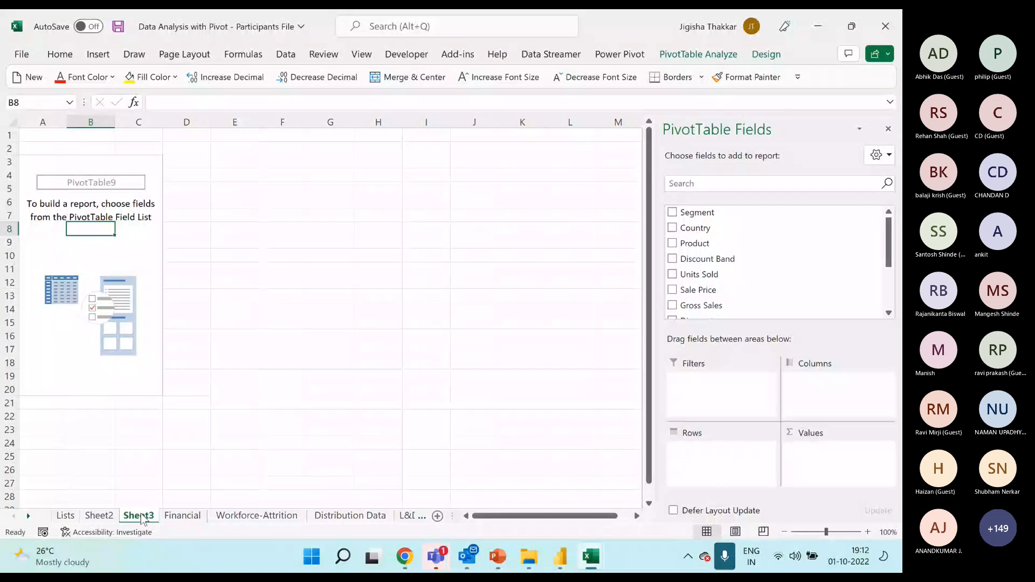
left_click(90, 242)
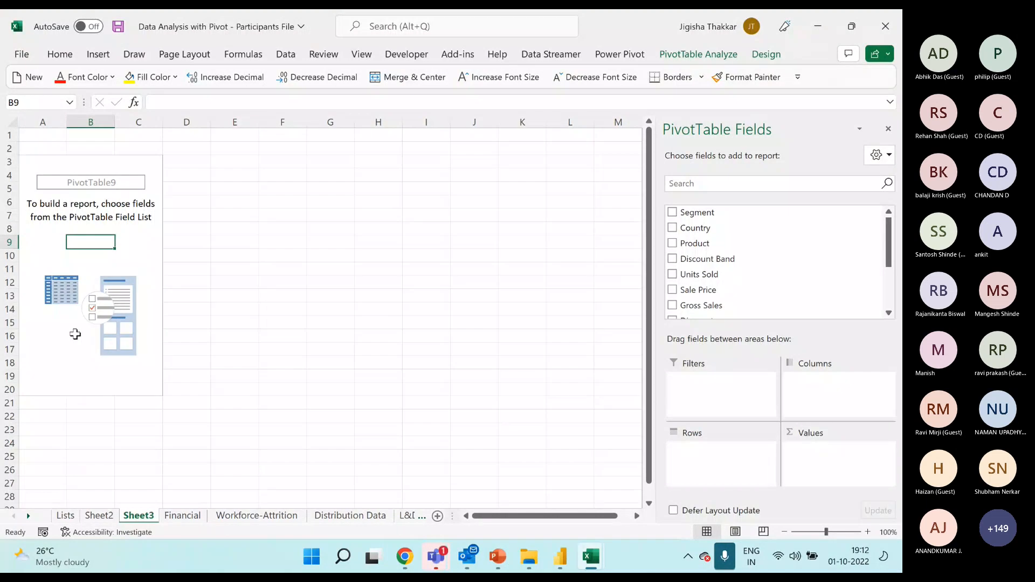
left_click_drag(38, 168, 131, 388)
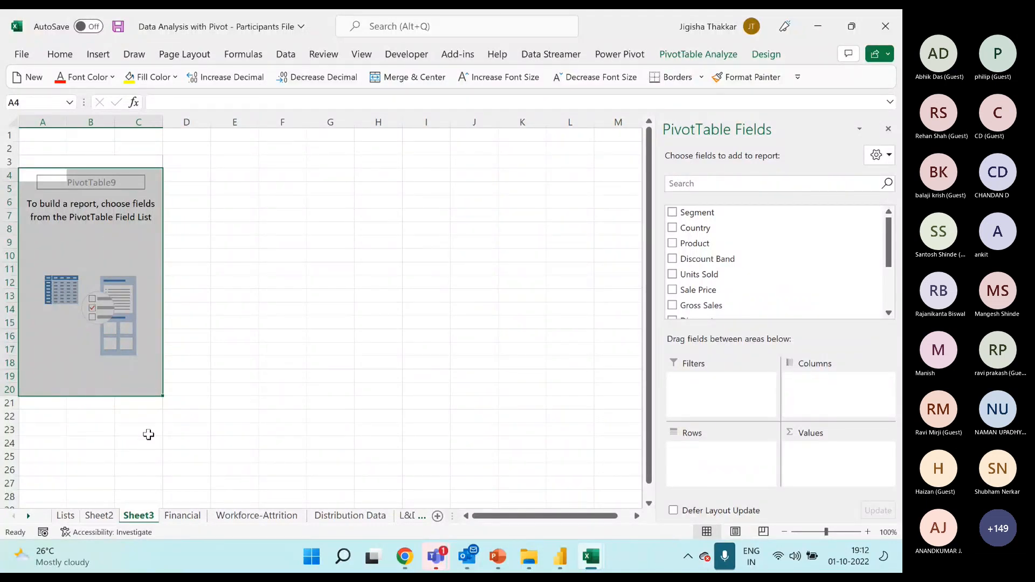
left_click(89, 218)
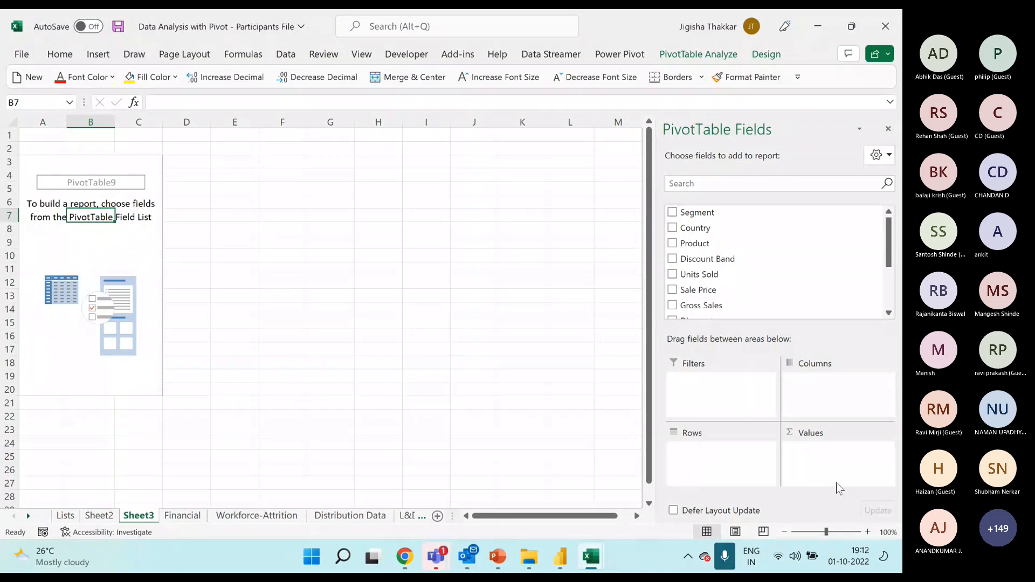
left_click(278, 214)
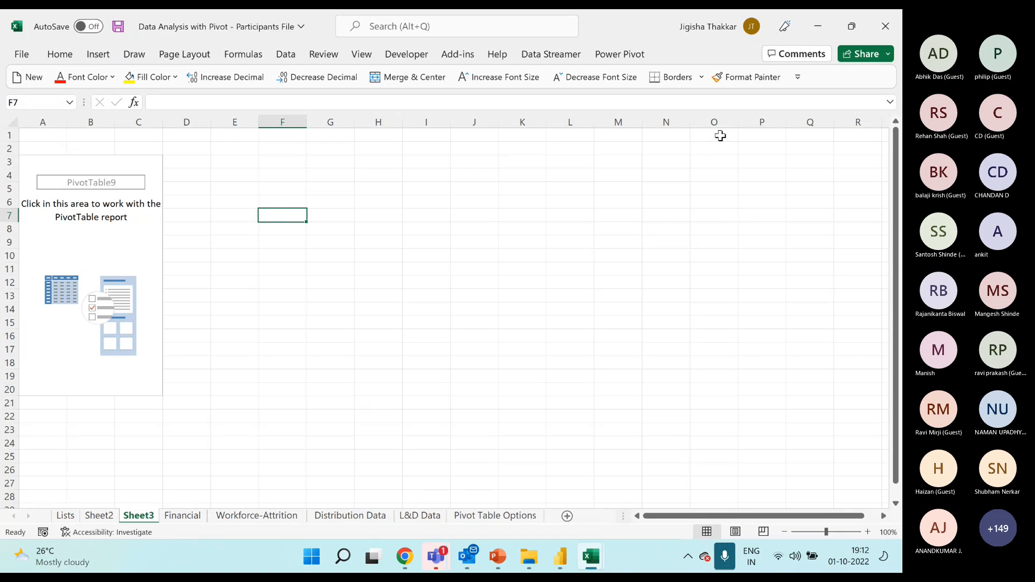
Hide the PivotTable field list and show it again for the blank PivotTable on Sheet3.
left_click(95, 240)
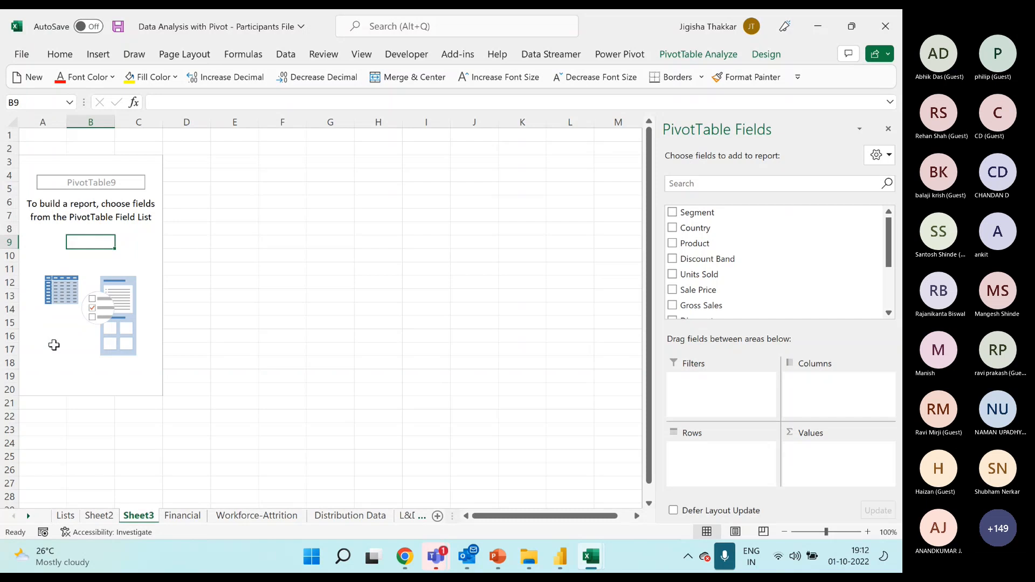
left_click(888, 129)
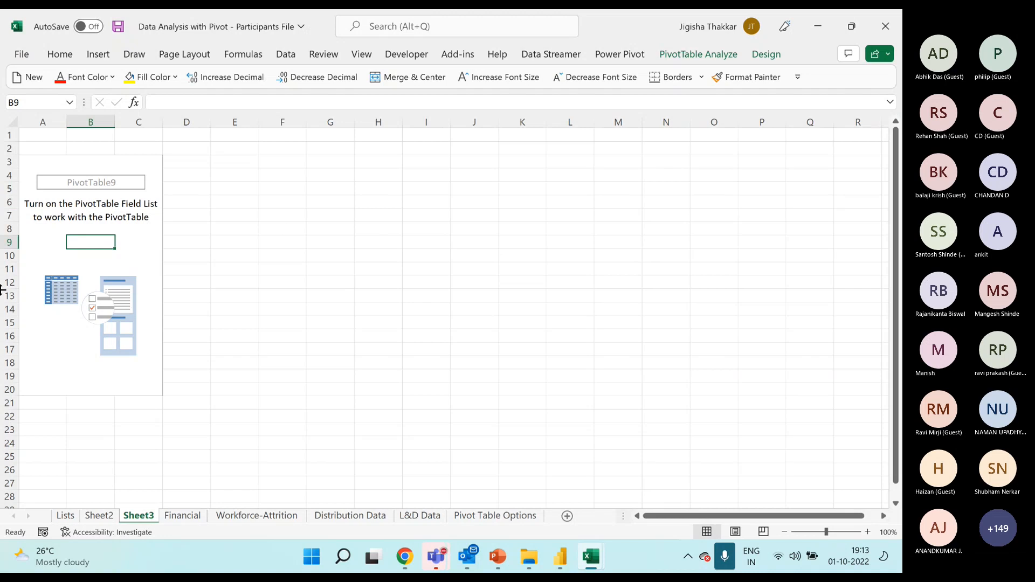
right_click(86, 243)
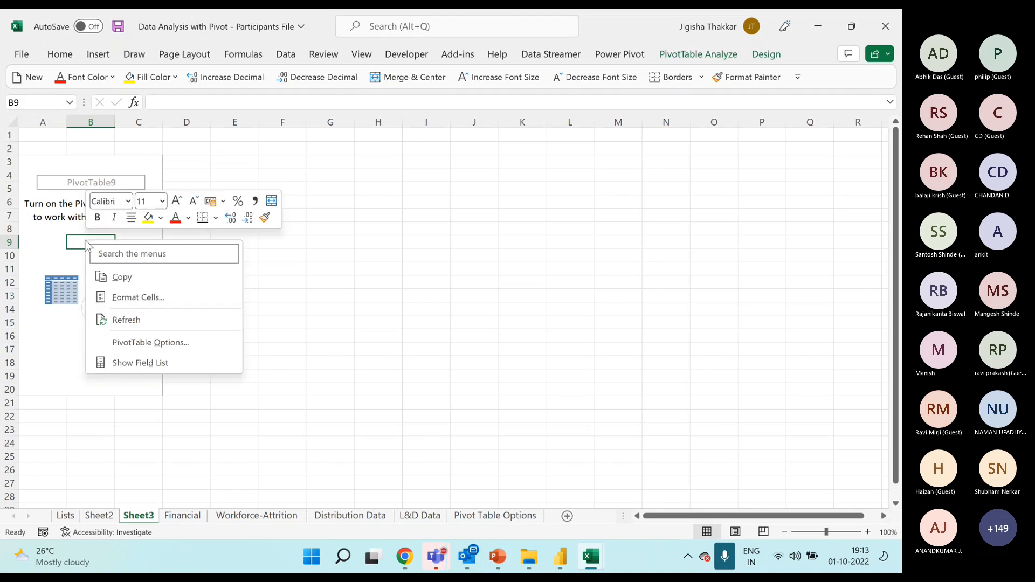
left_click(140, 365)
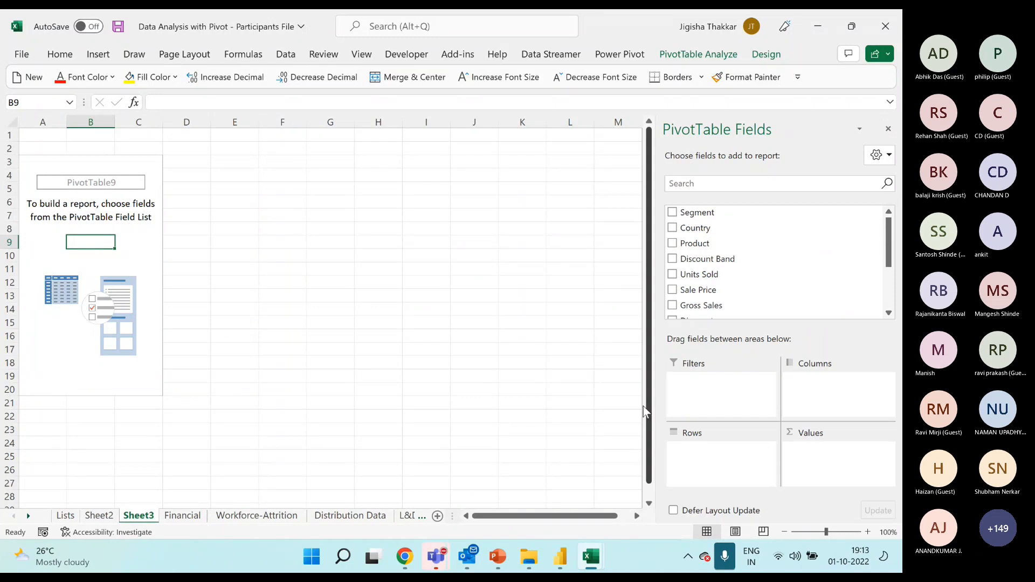
Hide the field list and review the analysis and design options available for the blank PivotTable.
left_click(888, 128)
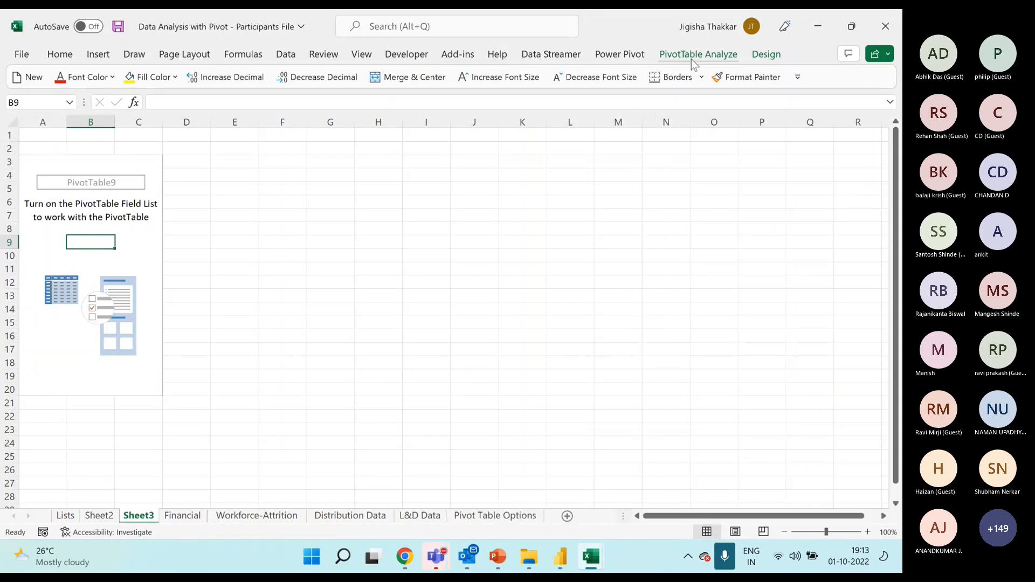
left_click(116, 218)
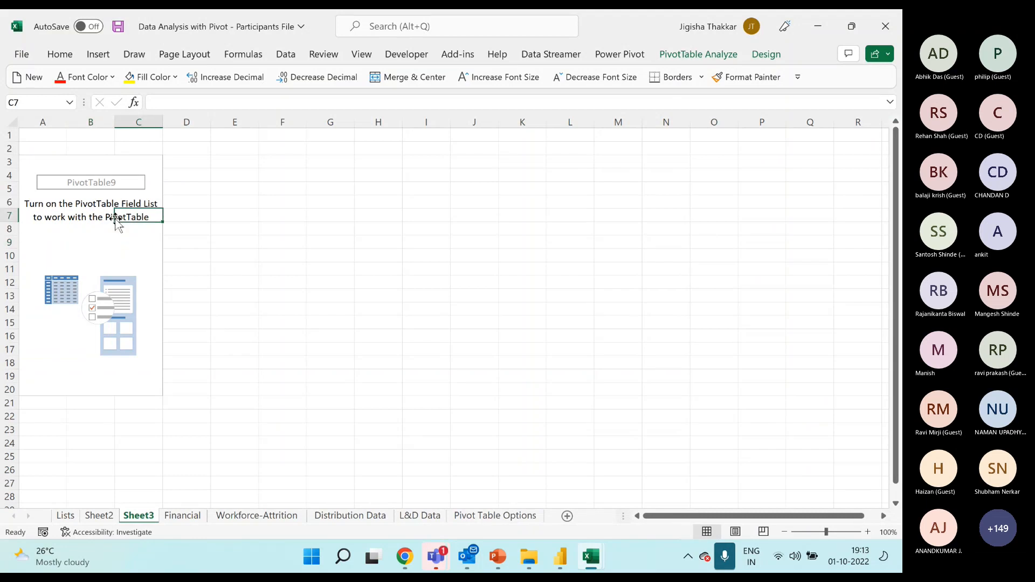
left_click(703, 56)
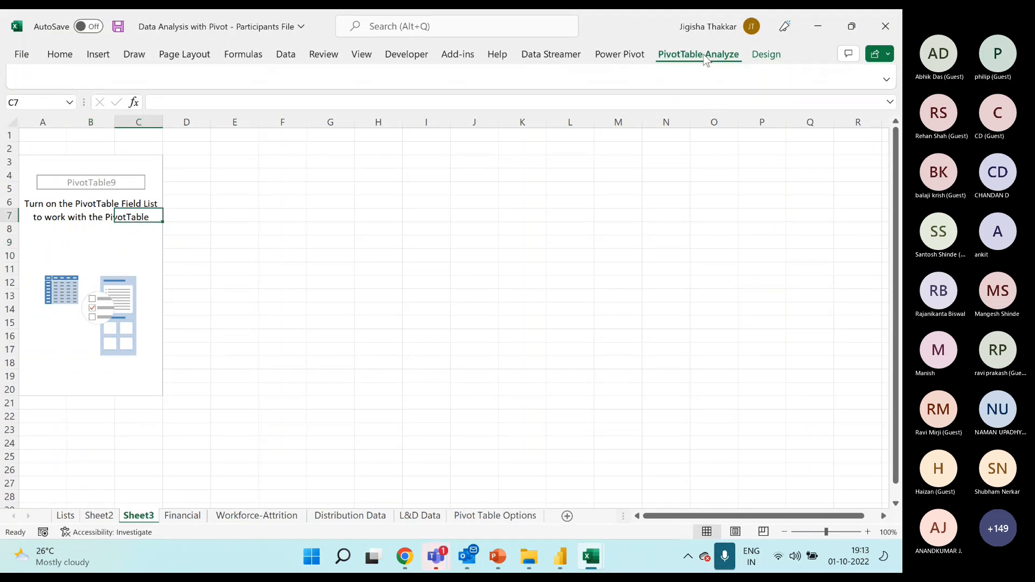
left_click(764, 57)
left_click(725, 58)
left_click(764, 58)
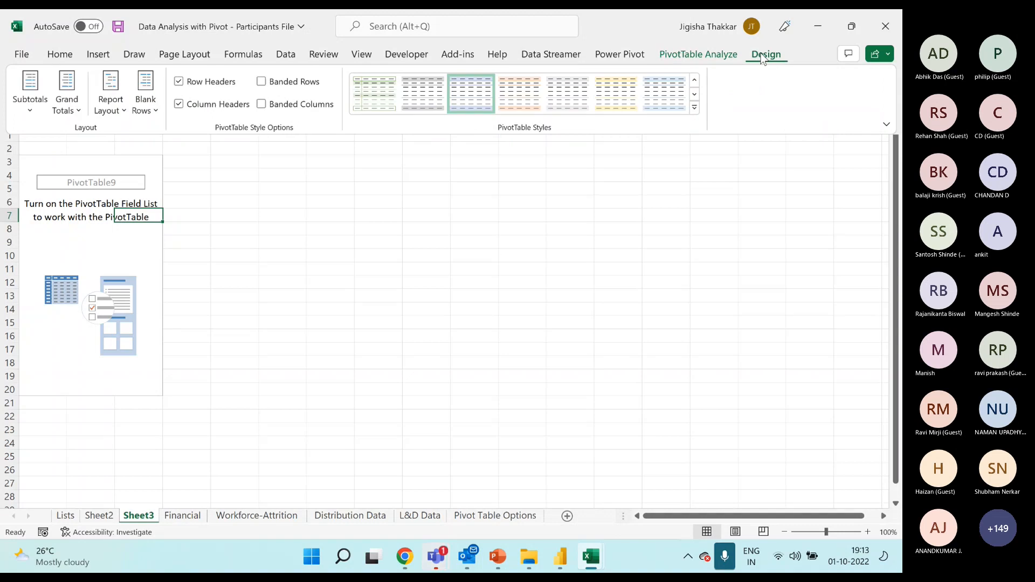
left_click(693, 54)
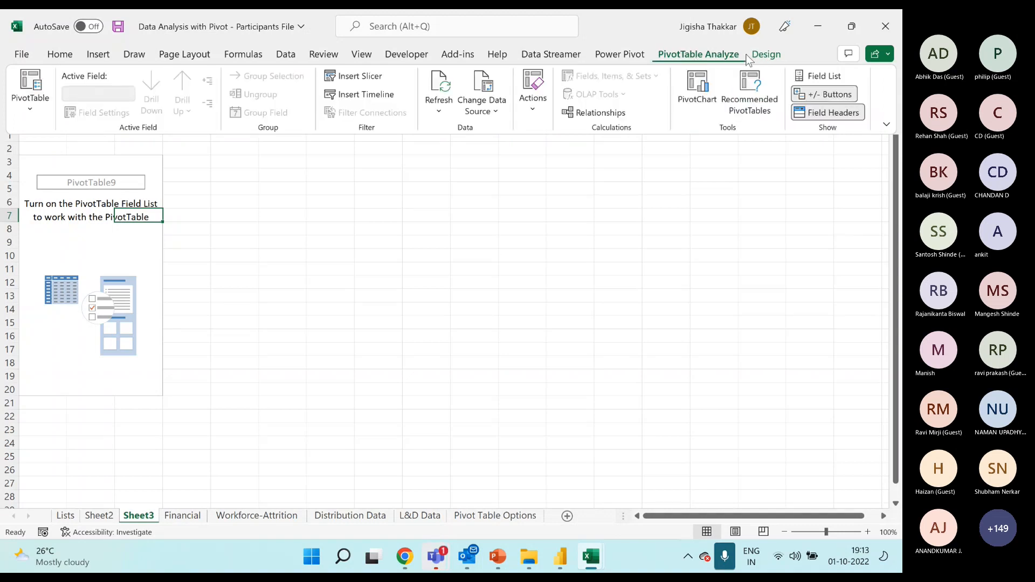
left_click(764, 57)
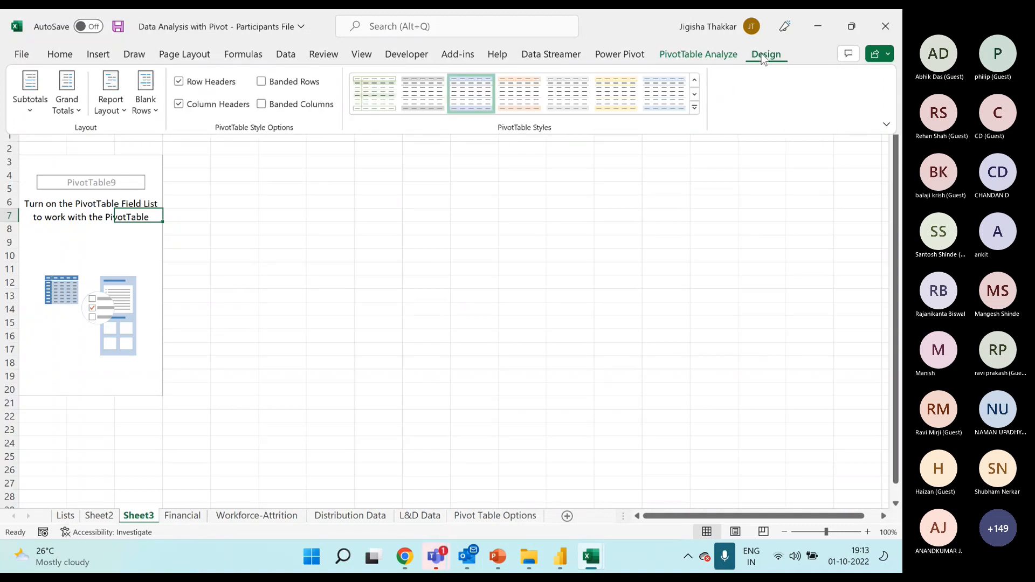
Restore the field list for the blank PivotTable on Sheet3 and select a cell inside its placeholder.
left_click(718, 58)
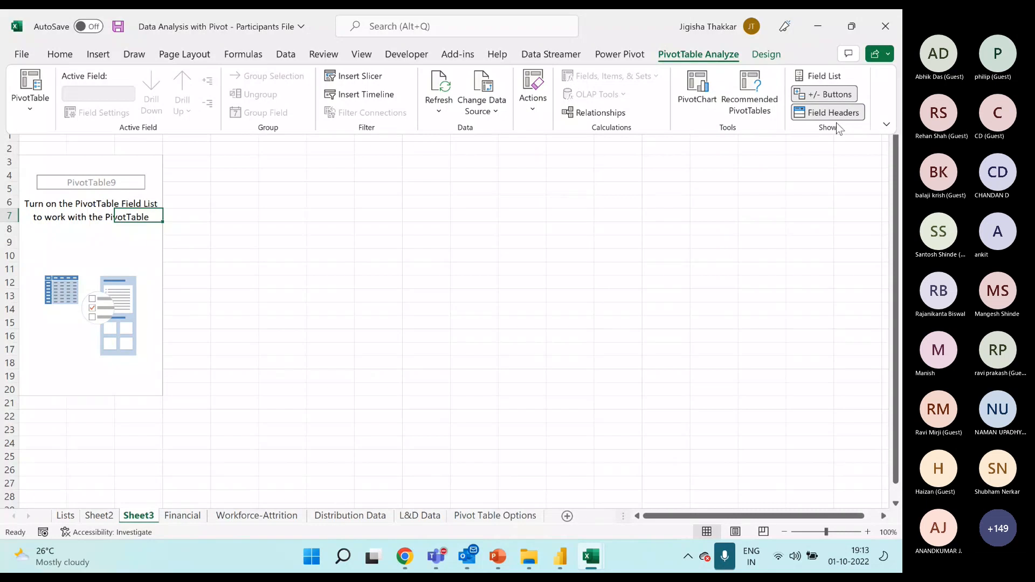
left_click(816, 76)
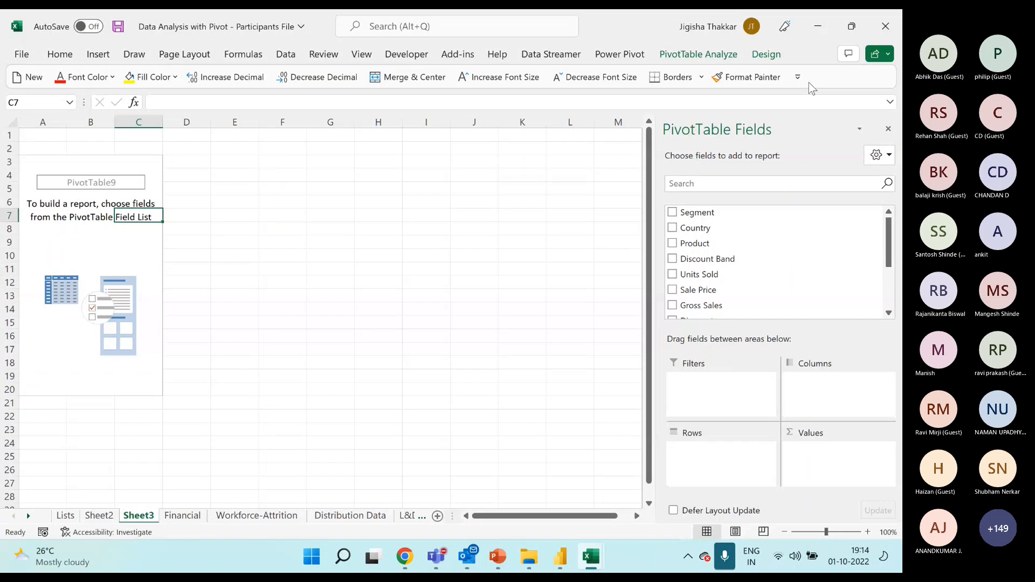
left_click(96, 249)
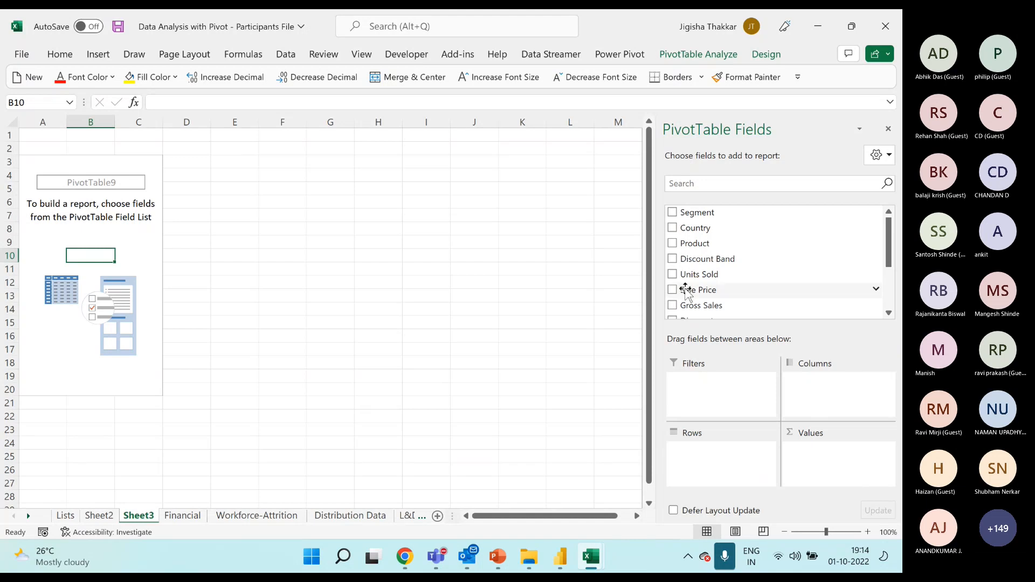
Use Segment as the row field of the PivotTable on Sheet3 and examine how each segment gets its own row.
left_click_drag(709, 215, 744, 470)
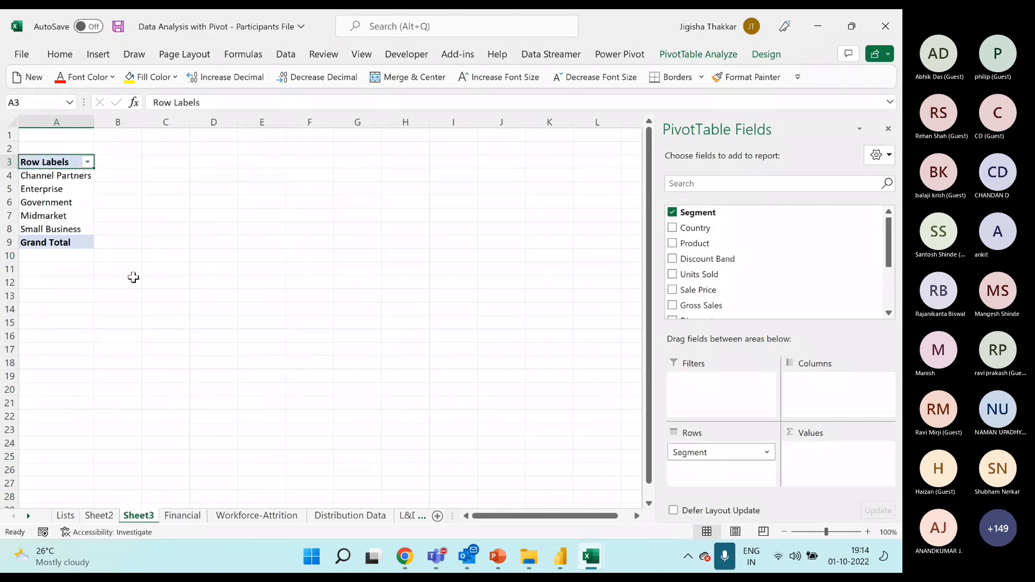
left_click_drag(50, 175, 56, 231)
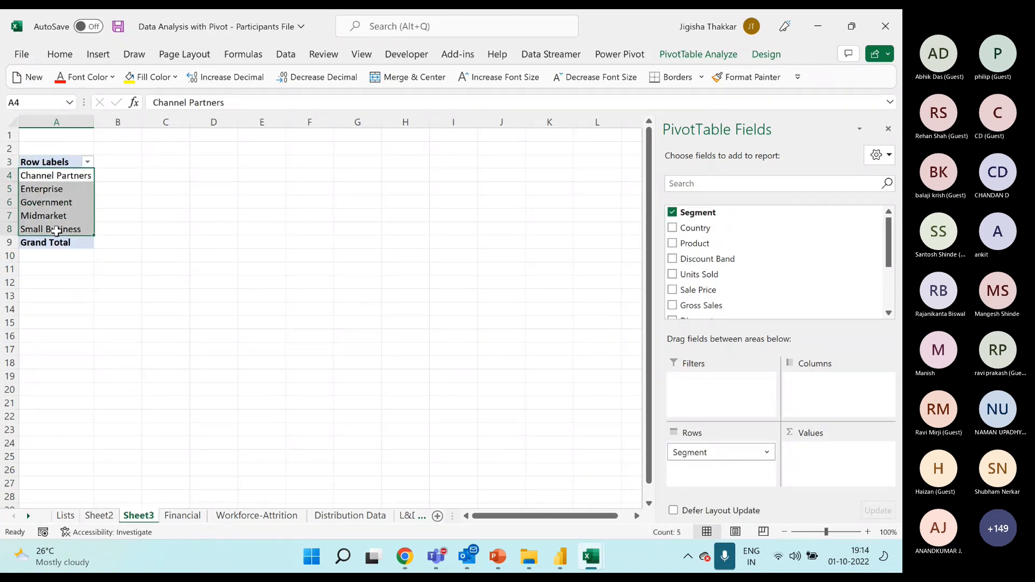
left_click(13, 175)
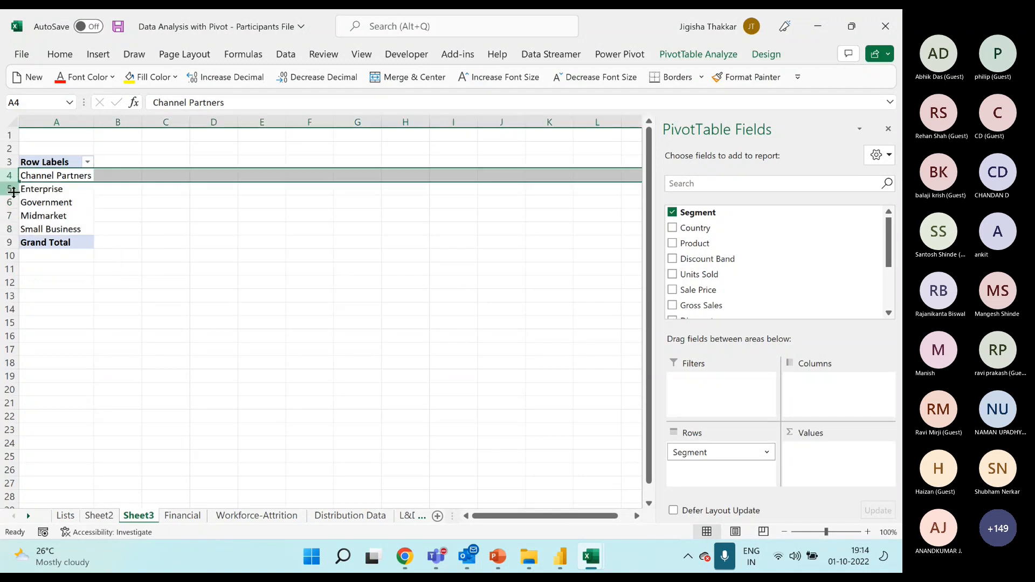
left_click(12, 188)
left_click(10, 202)
left_click(10, 216)
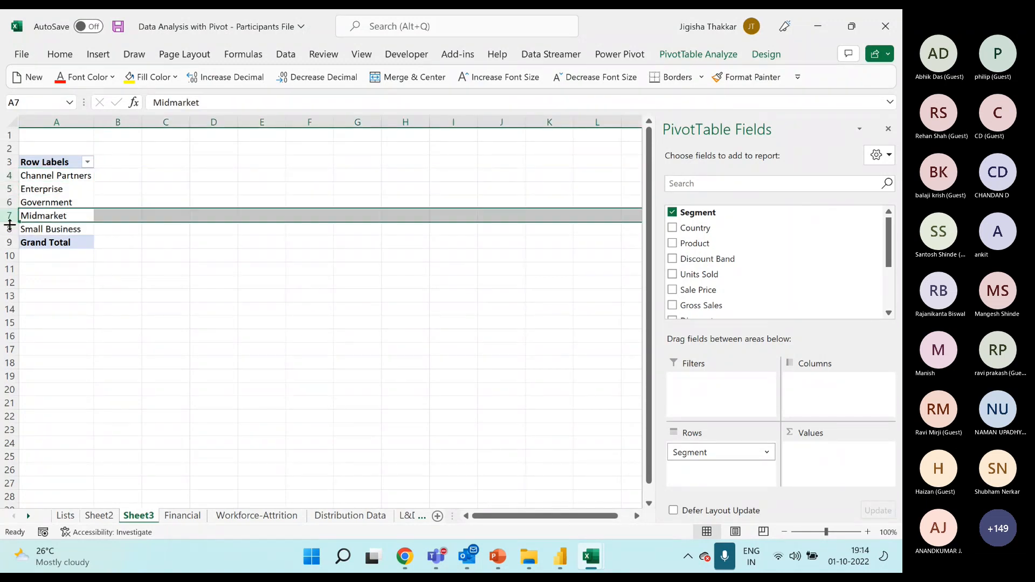
left_click(7, 229)
left_click_drag(54, 175, 62, 229)
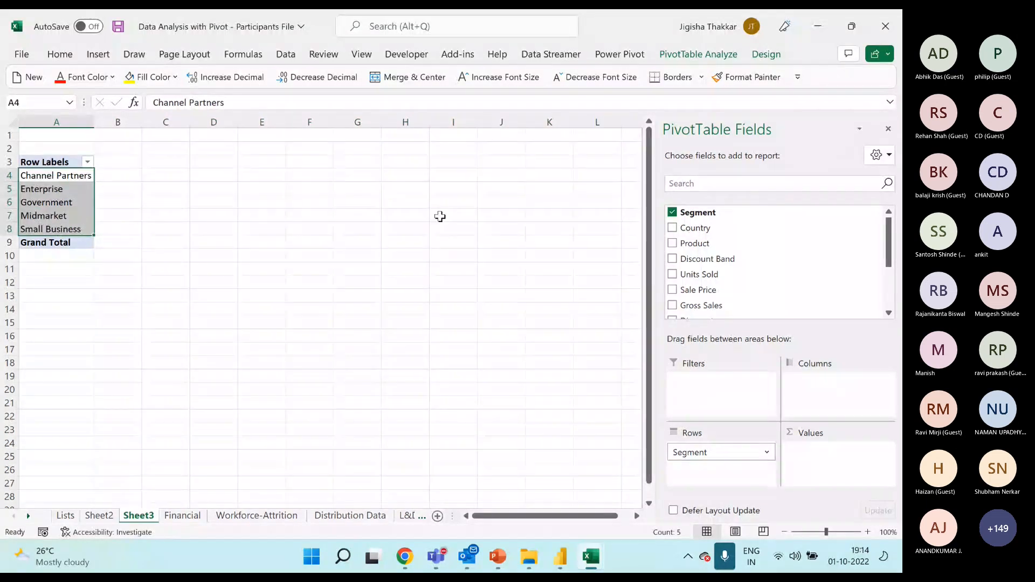
Use Country as the PivotTable's column field and highlight the row of country headings.
left_click_drag(703, 229, 807, 382)
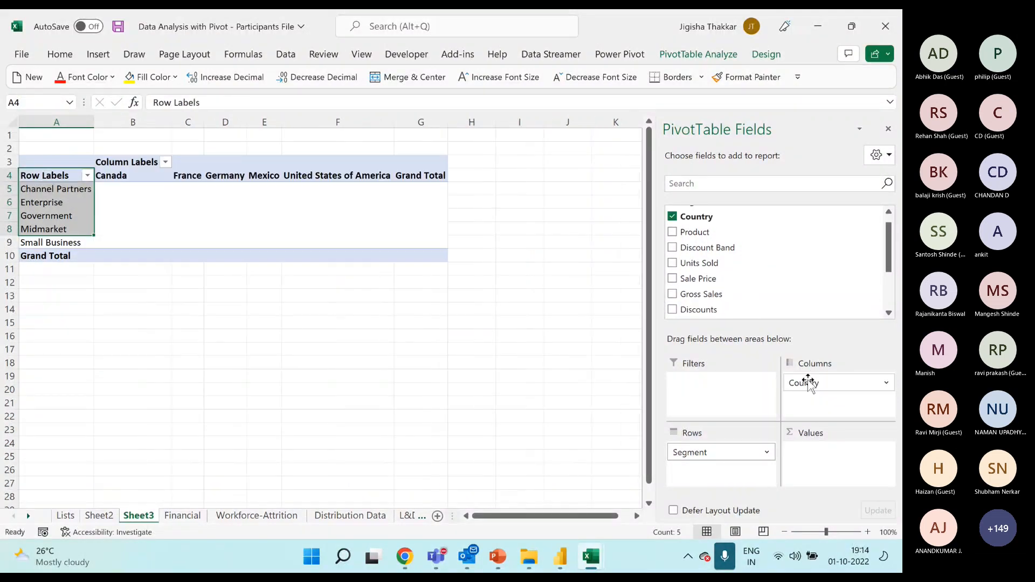
left_click(14, 175)
left_click_drag(13, 175, 11, 176)
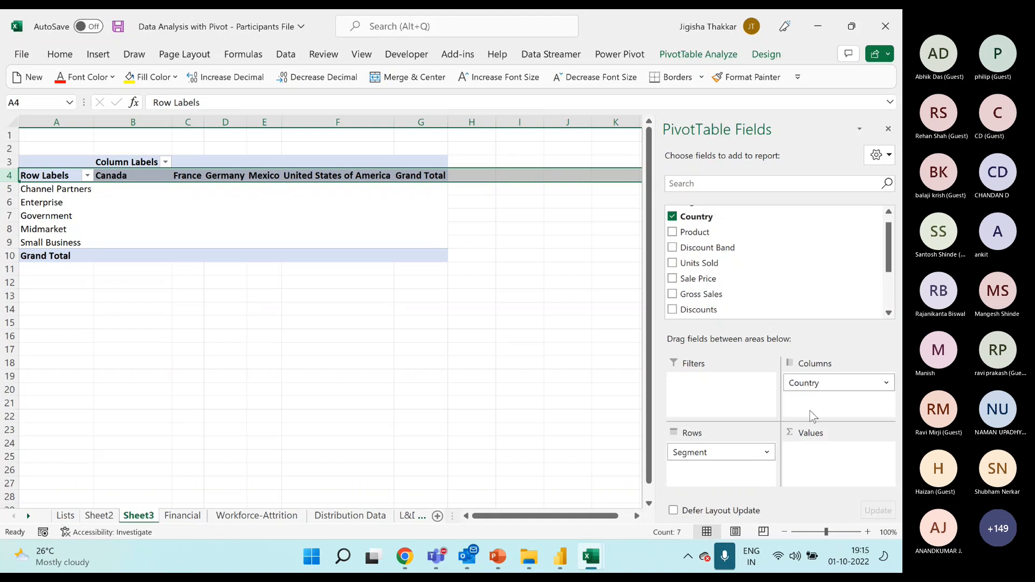
Review the row and value layout of the solution workbook's Sales, Cost and Profit Analysis, and return to the participants file.
left_click(594, 554)
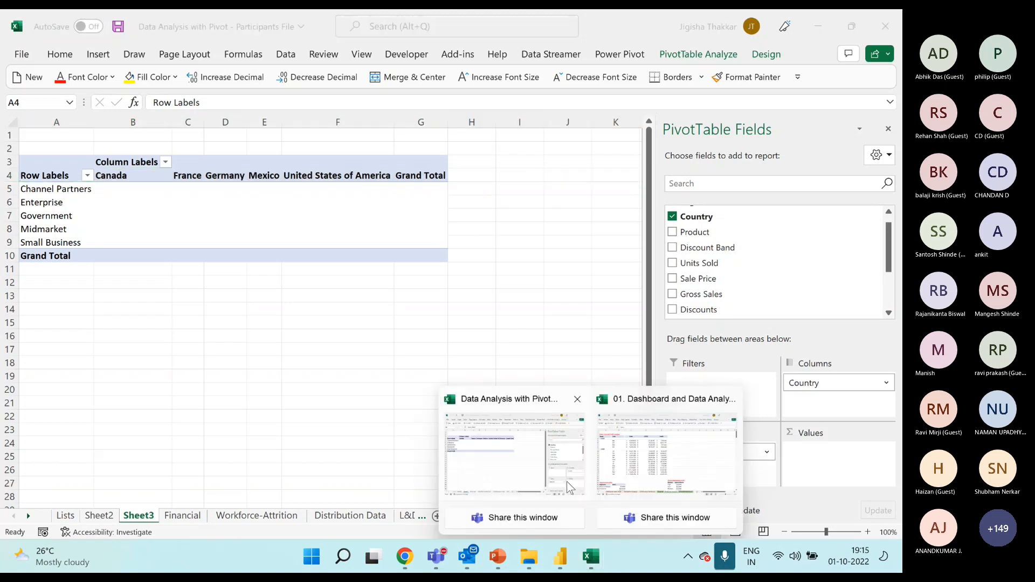
left_click(666, 453)
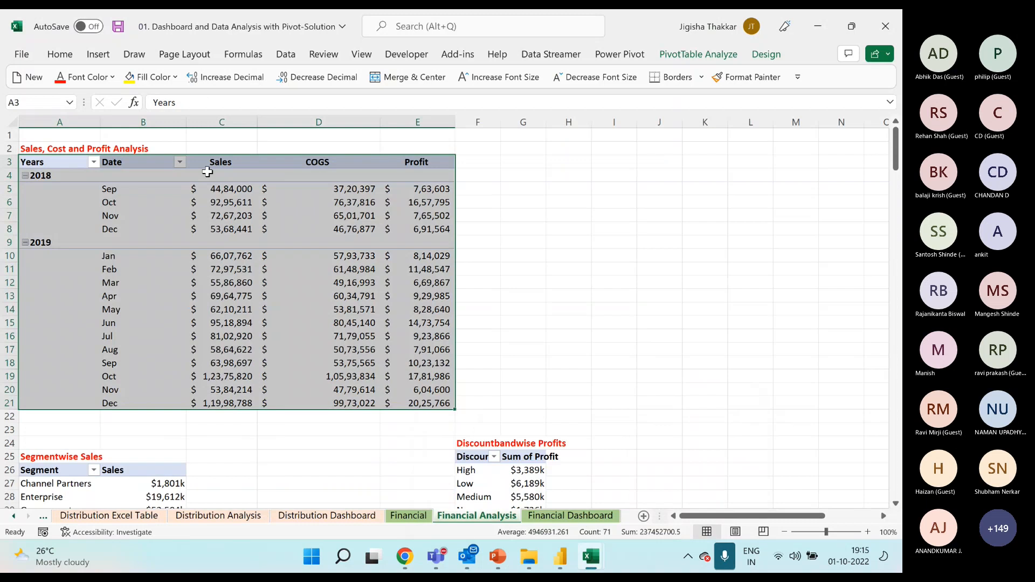
left_click_drag(219, 164, 437, 403)
left_click_drag(62, 169, 144, 395)
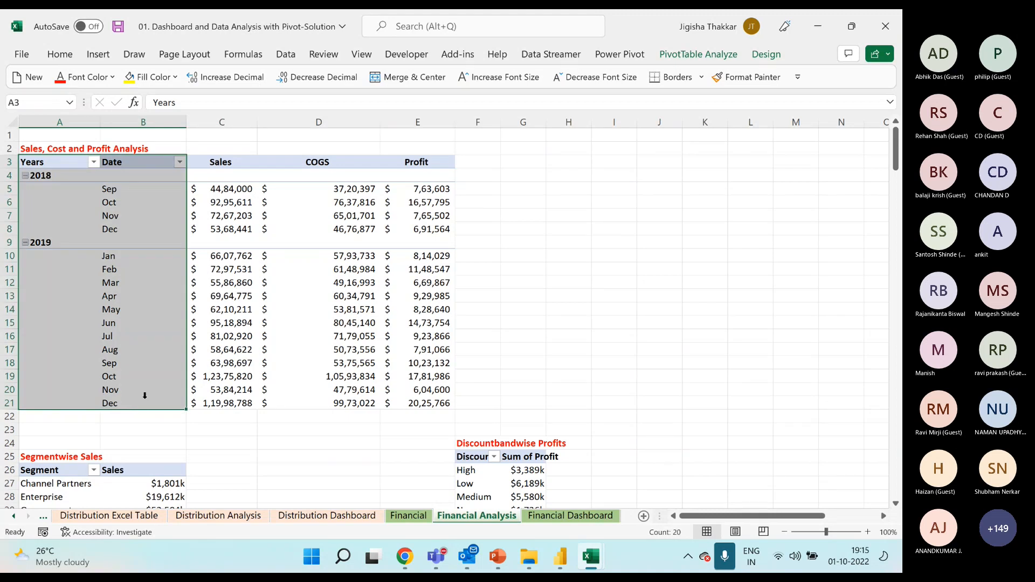
mouse_move(591, 557)
left_click(531, 461)
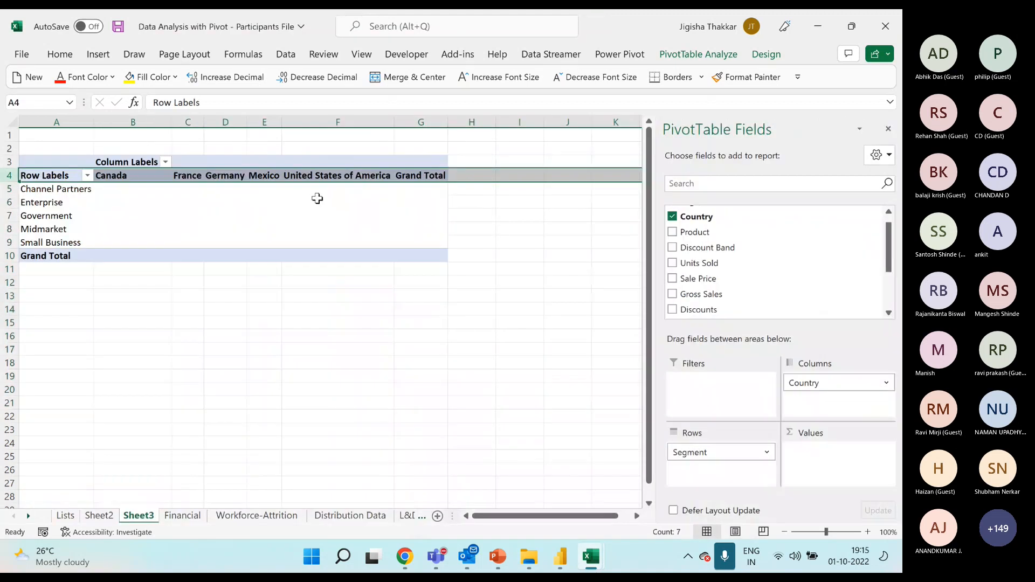
Remove Segment from the rows and Country from the columns to empty the PivotTable on Sheet3.
left_click(264, 189)
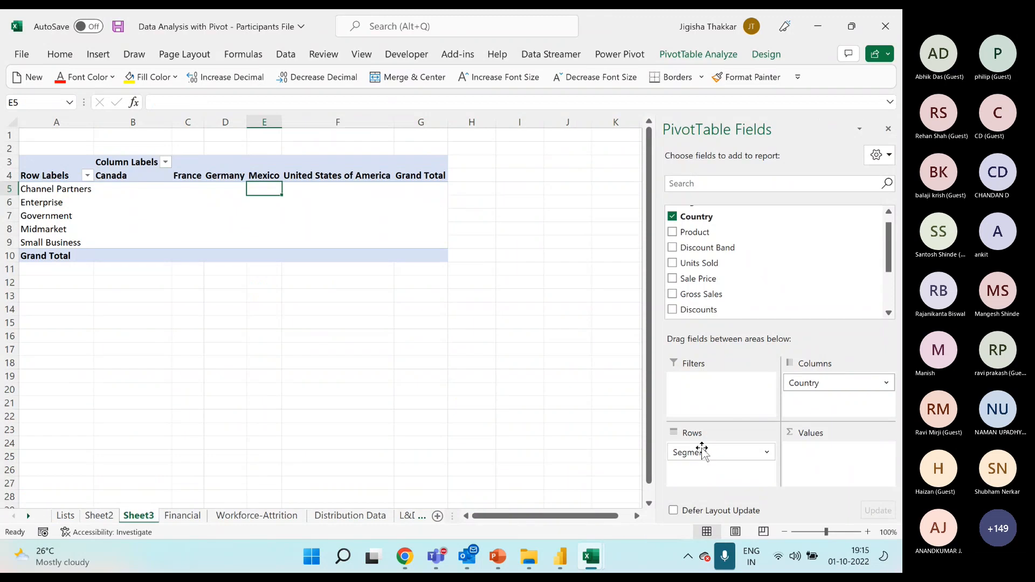
left_click_drag(703, 448, 708, 296)
left_click_drag(808, 384, 743, 262)
Use Date as the row field of the PivotTable on Sheet3.
scroll(753, 262, "down", 3)
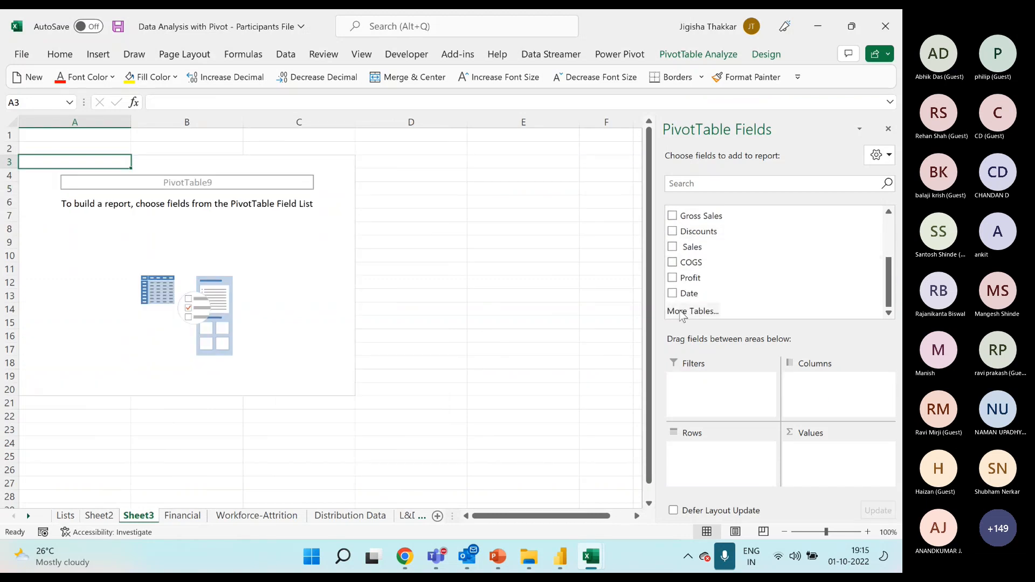
left_click_drag(690, 293, 748, 465)
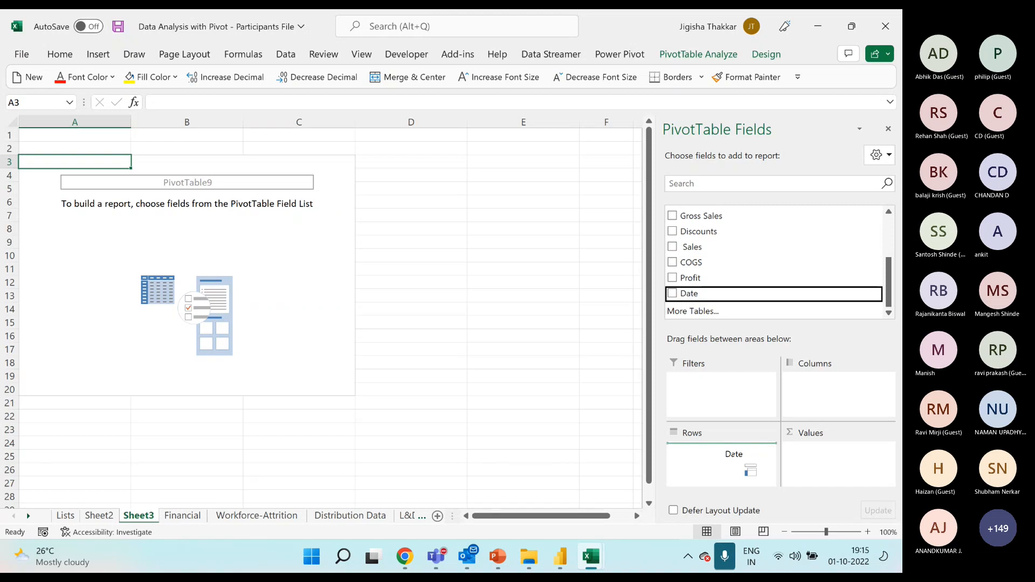
left_click_drag(748, 465, 733, 454)
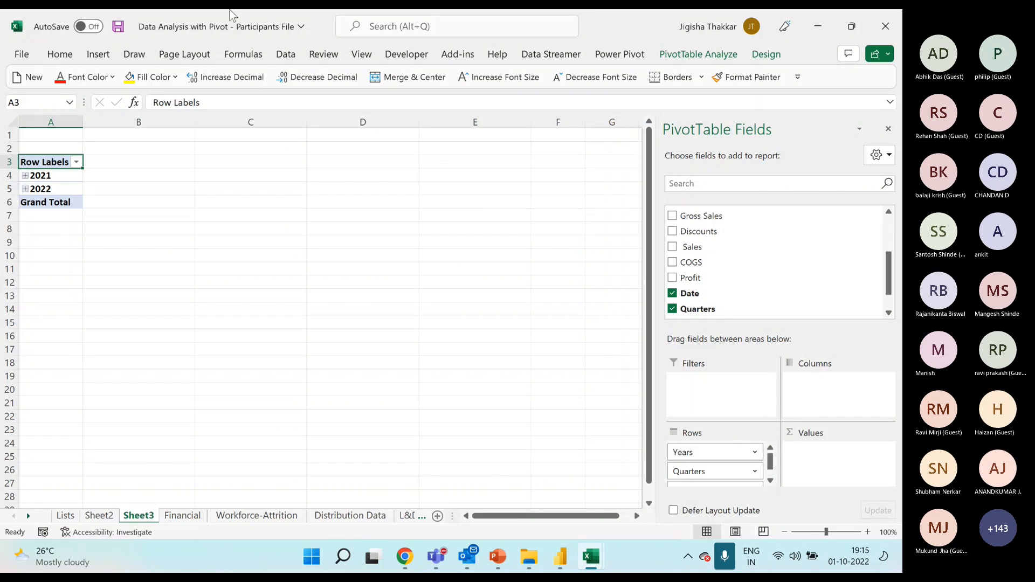
Ungroup the year row labels of the PivotTable into individual dates.
left_click(66, 175)
right_click(65, 176)
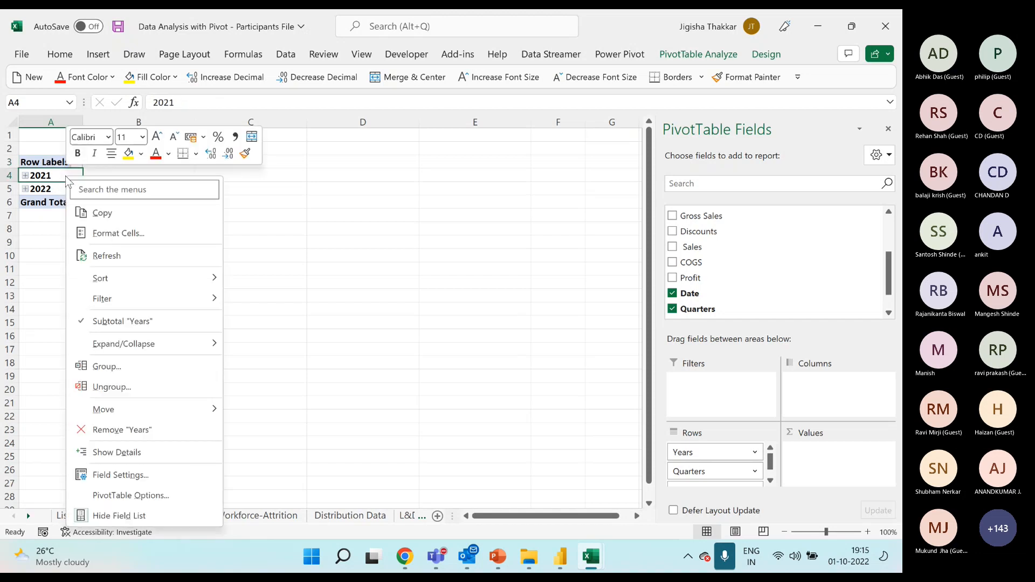
left_click(130, 388)
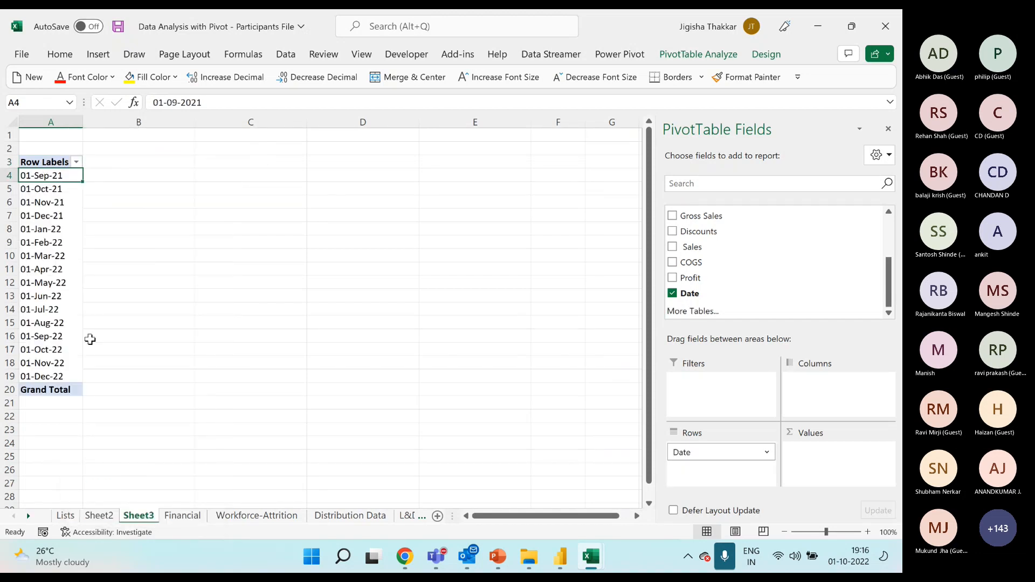
Try to group the selected dates from 01-Sep-21 to 01-Dec-22, and undo both this grouping and the earlier ungrouping.
left_click_drag(53, 176, 52, 371)
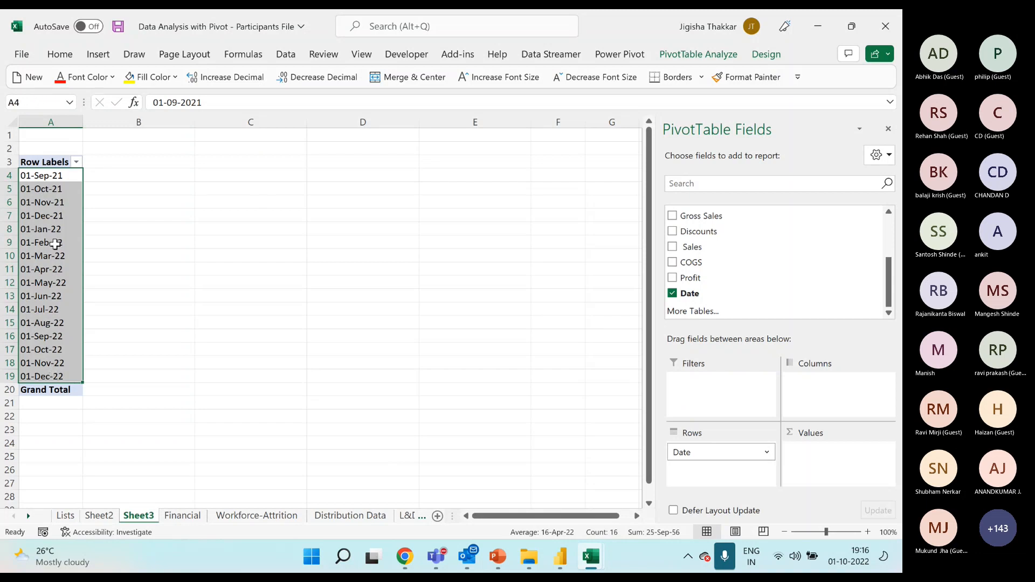
right_click(52, 371)
left_click(98, 399)
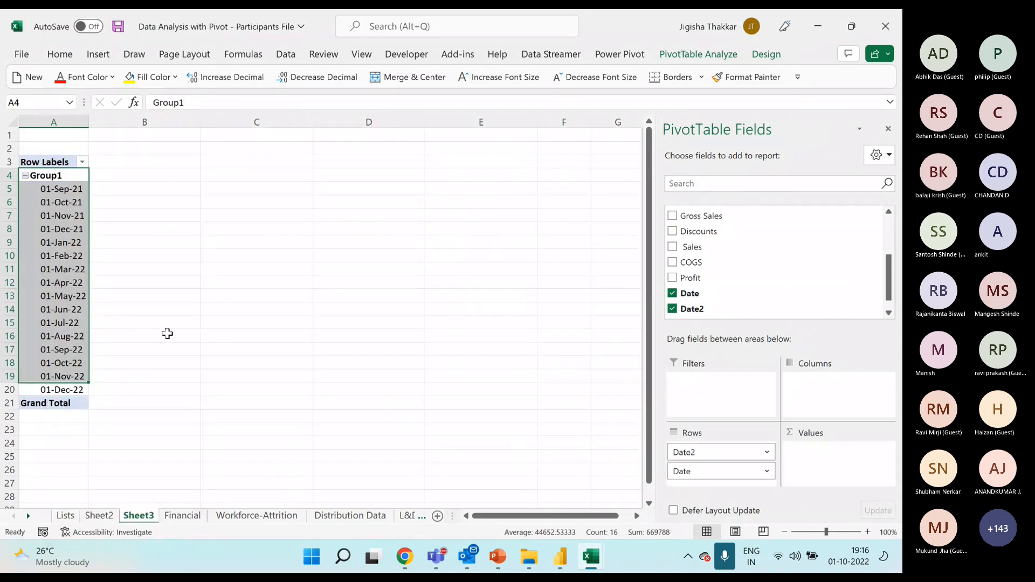
left_click(206, 310)
key("ctrl+z")
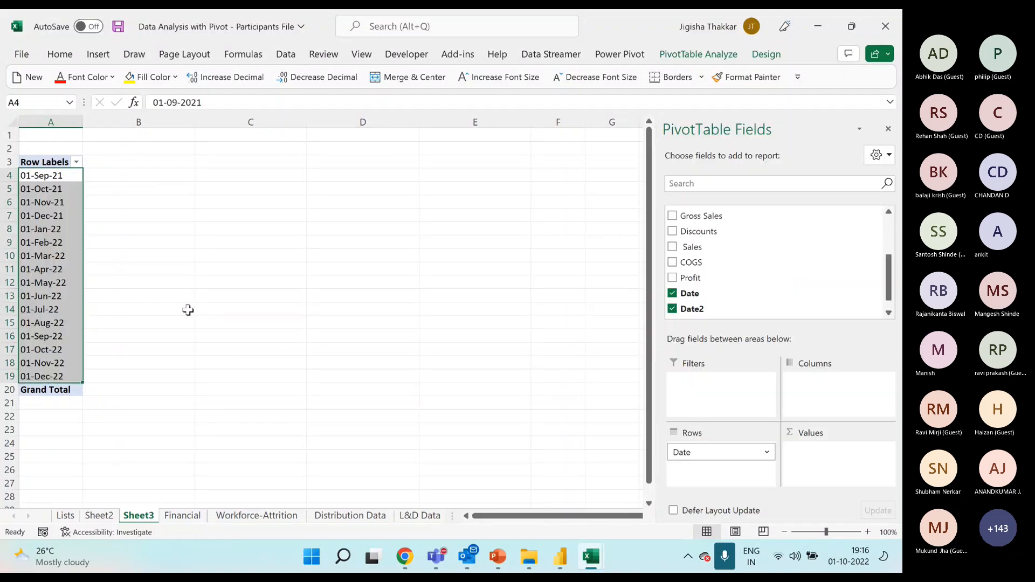
key("ctrl+z")
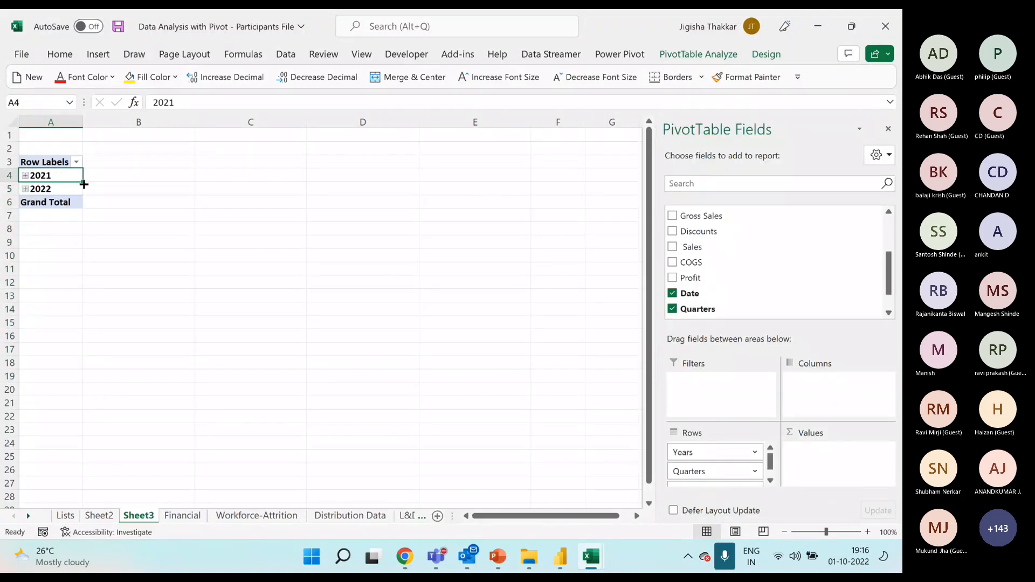
Expand 2021 and 2022 in the PivotTable with all their quarters down to the individual months.
left_click(25, 175)
left_click(35, 189)
left_click(35, 189)
left_click(36, 217)
left_click(35, 216)
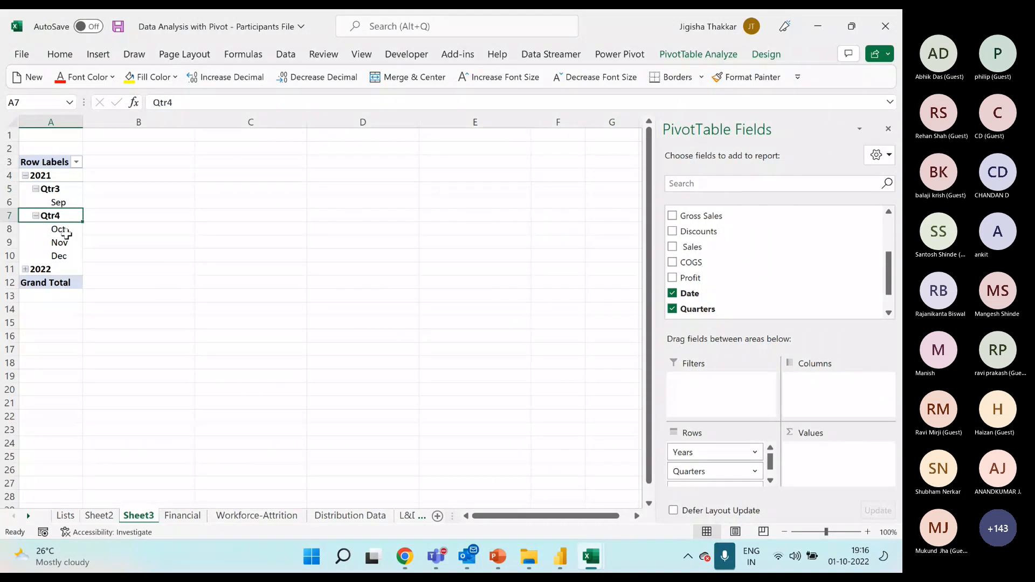
left_click(25, 269)
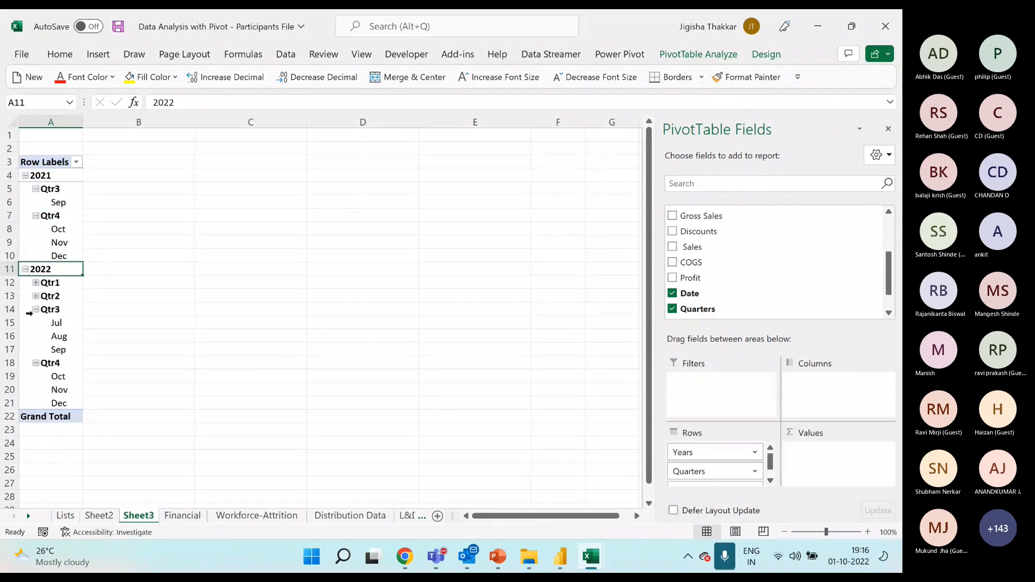
left_click(35, 296)
left_click(36, 283)
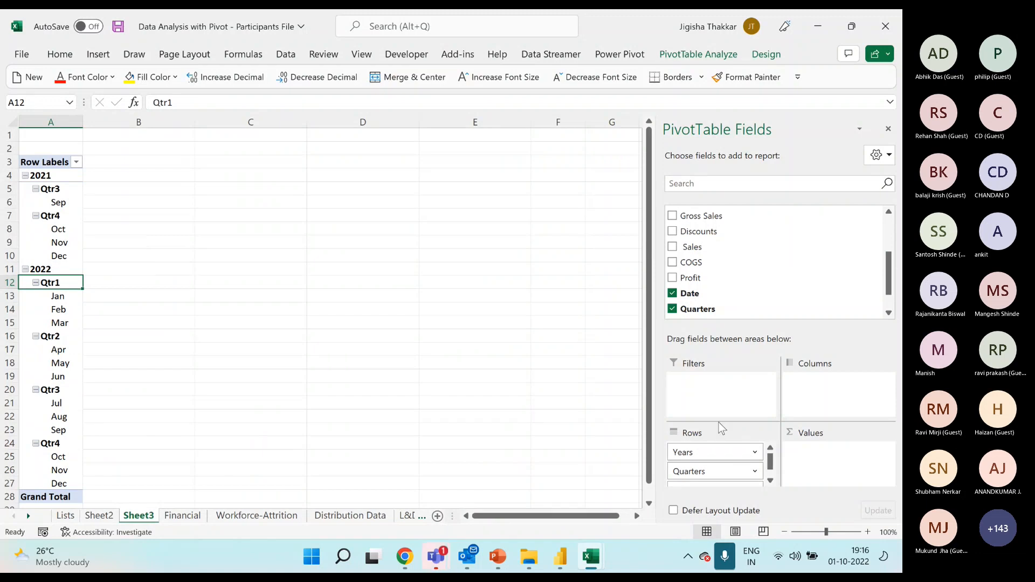
Regroup the PivotTable's dates by Months and Years only, leaving out Quarters.
scroll(738, 471, "down", 1)
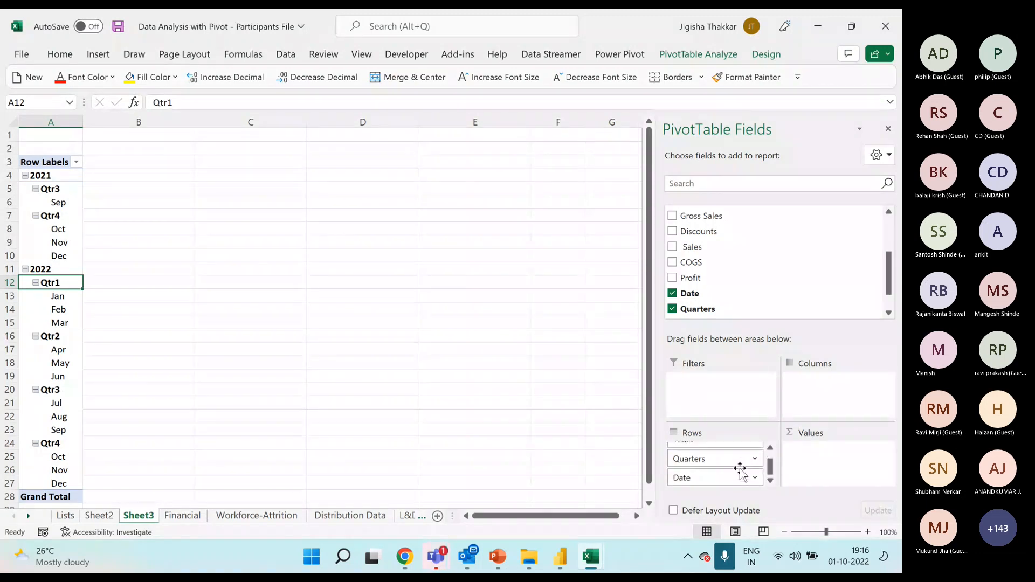
scroll(738, 471, "up", 1)
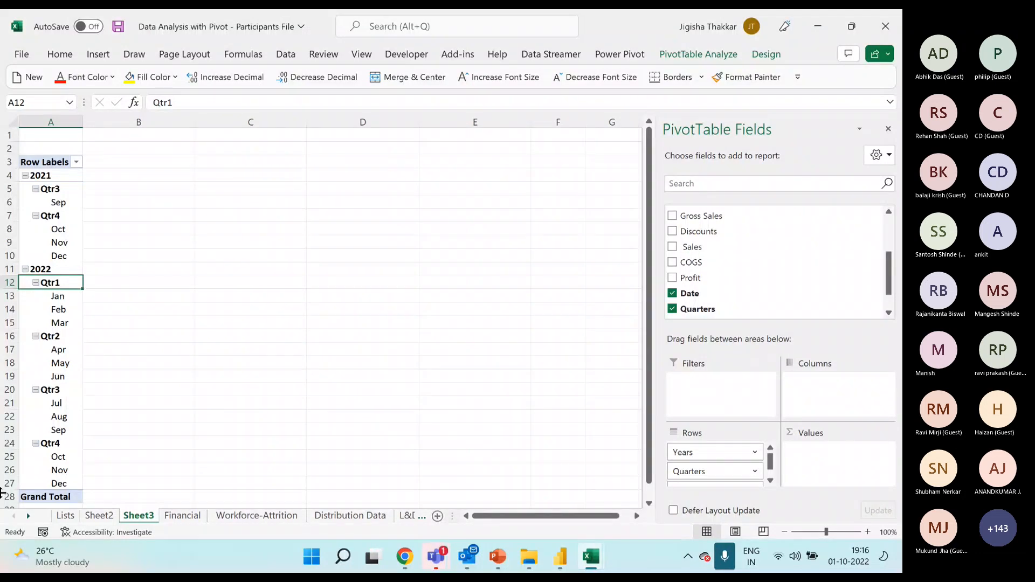
right_click(53, 215)
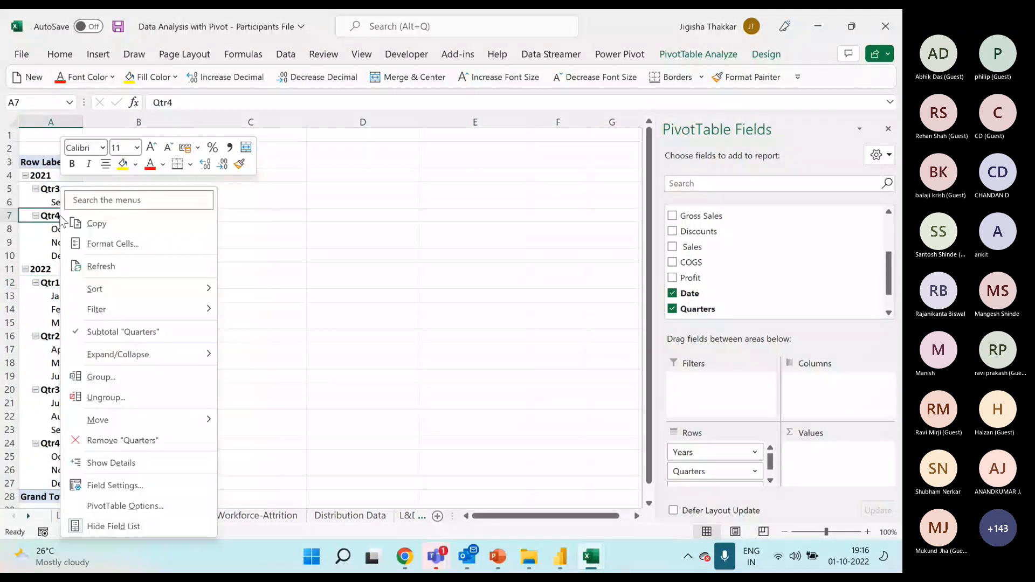
left_click(105, 377)
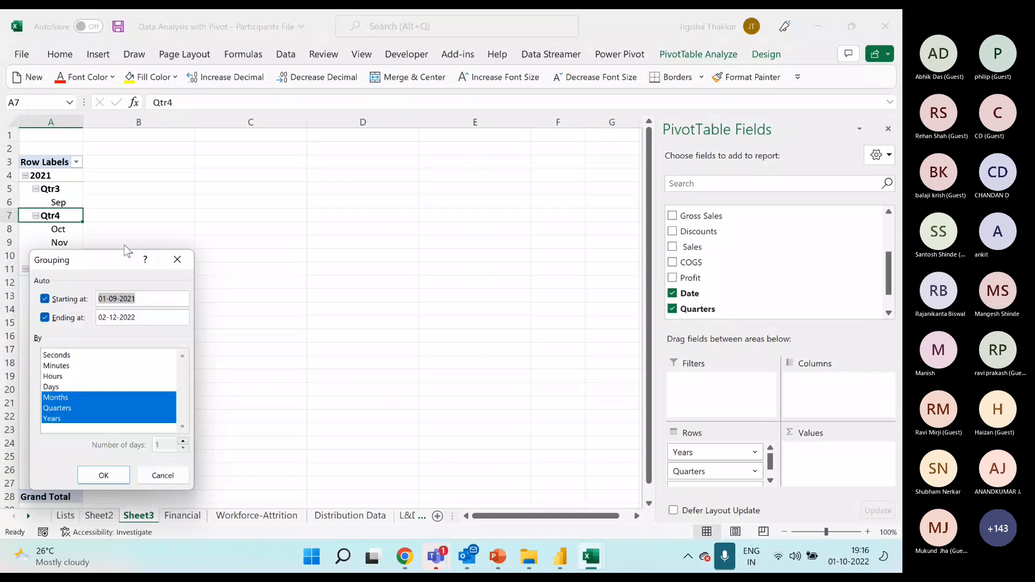
left_click_drag(136, 261, 247, 222)
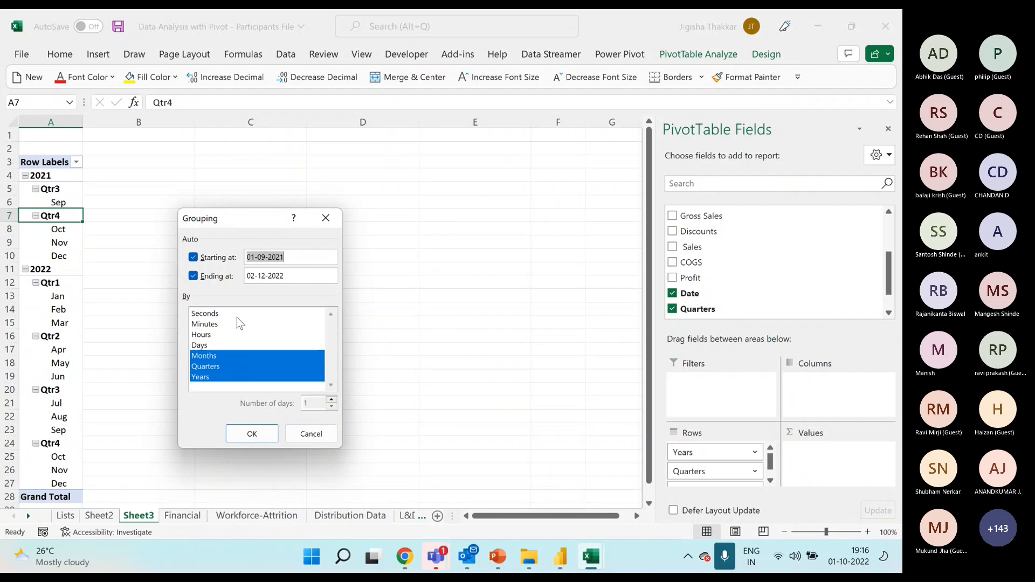
left_click(215, 369)
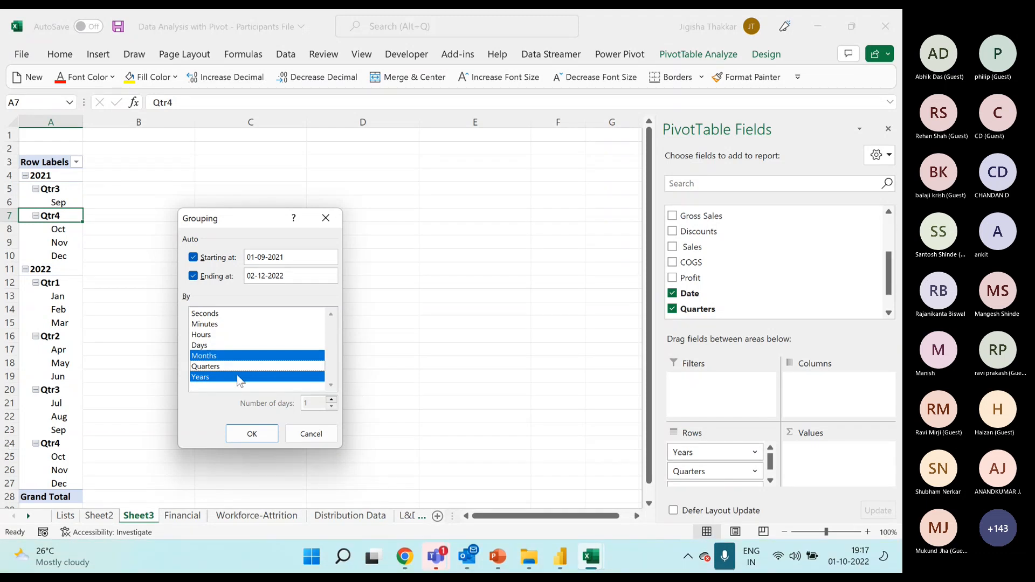
left_click(246, 435)
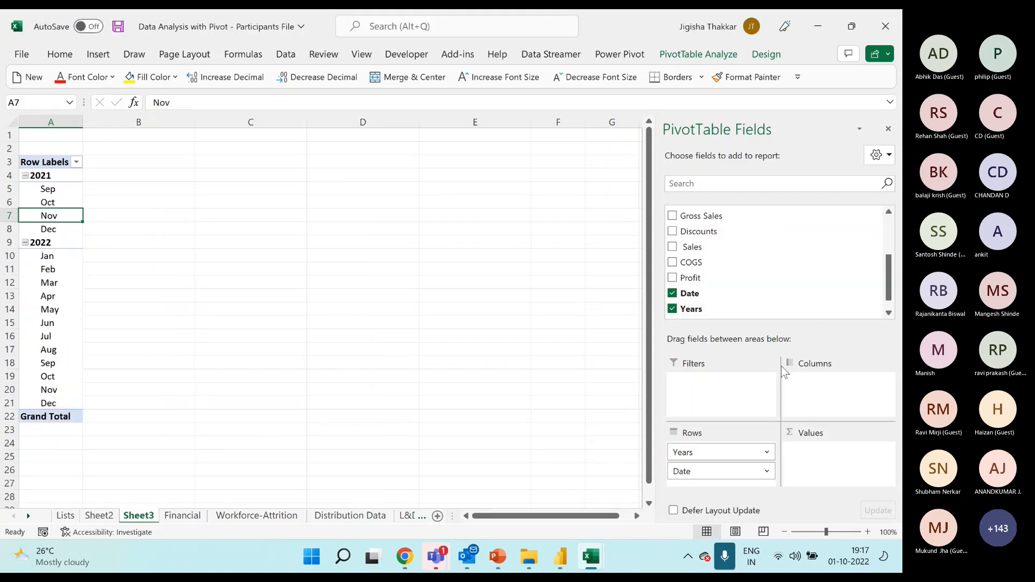
Review the Sales, COGS and Profit columns of the Sales, Cost and Profit Analysis in the solution workbook.
mouse_move(591, 557)
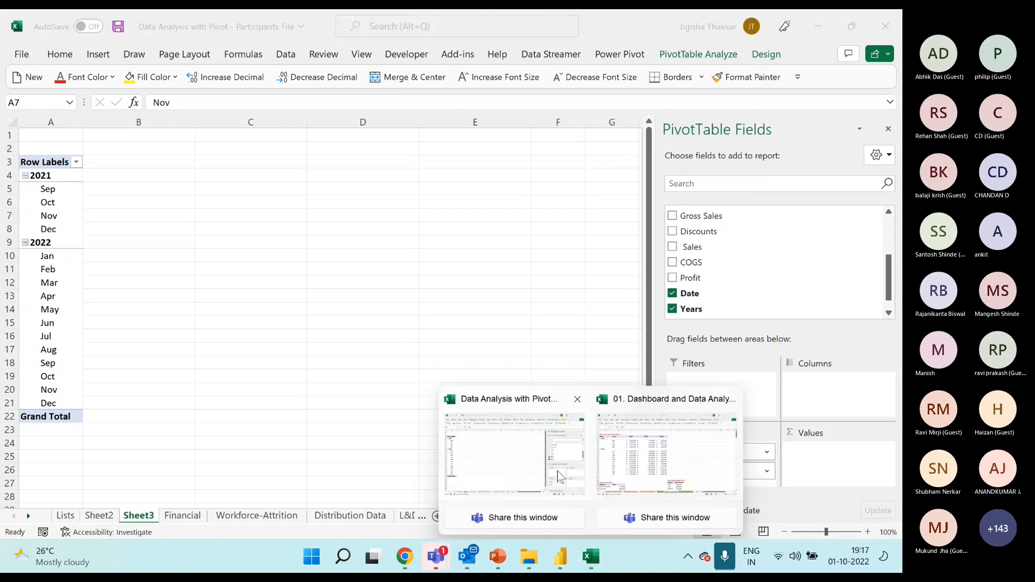
left_click(666, 458)
left_click_drag(210, 167, 435, 405)
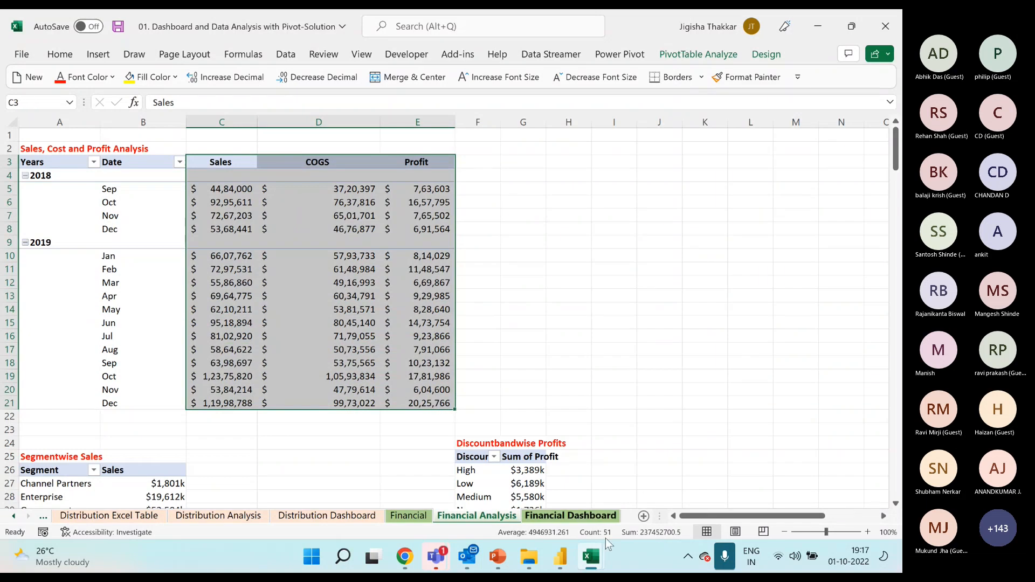
Return to the participants file and add Sales as a summed value field to the PivotTable on Sheet3.
mouse_move(591, 556)
left_click(512, 451)
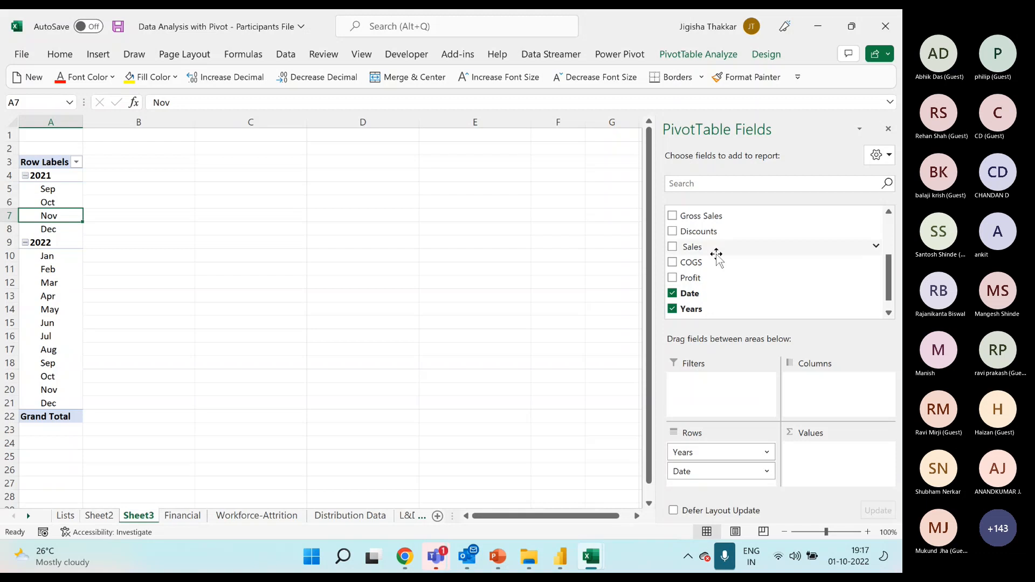
left_click_drag(711, 248, 824, 455)
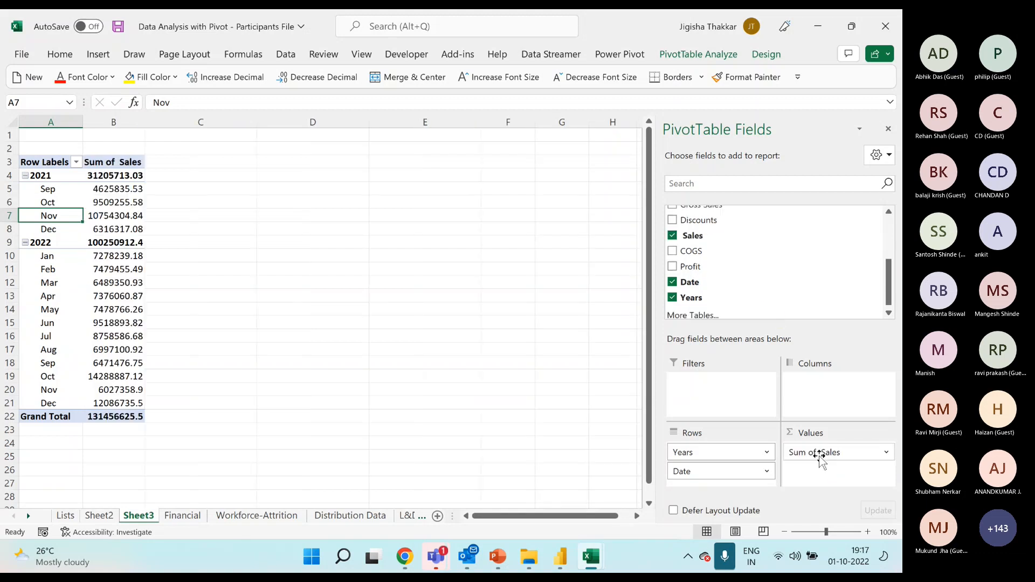
Add COGS and Profit as summed value fields beside Sales in the PivotTable.
left_click_drag(713, 251, 841, 488)
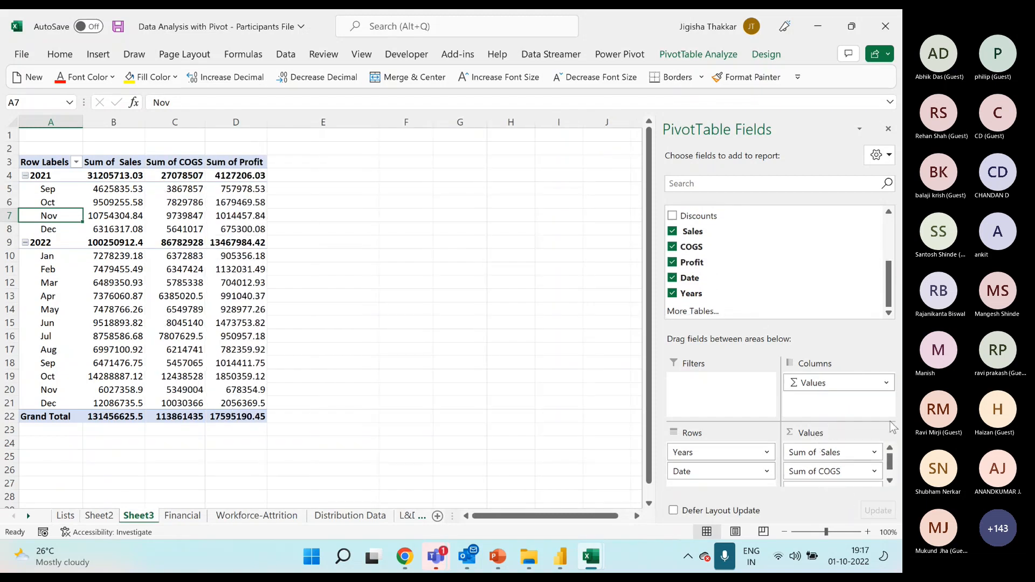
left_click_drag(889, 465, 889, 477)
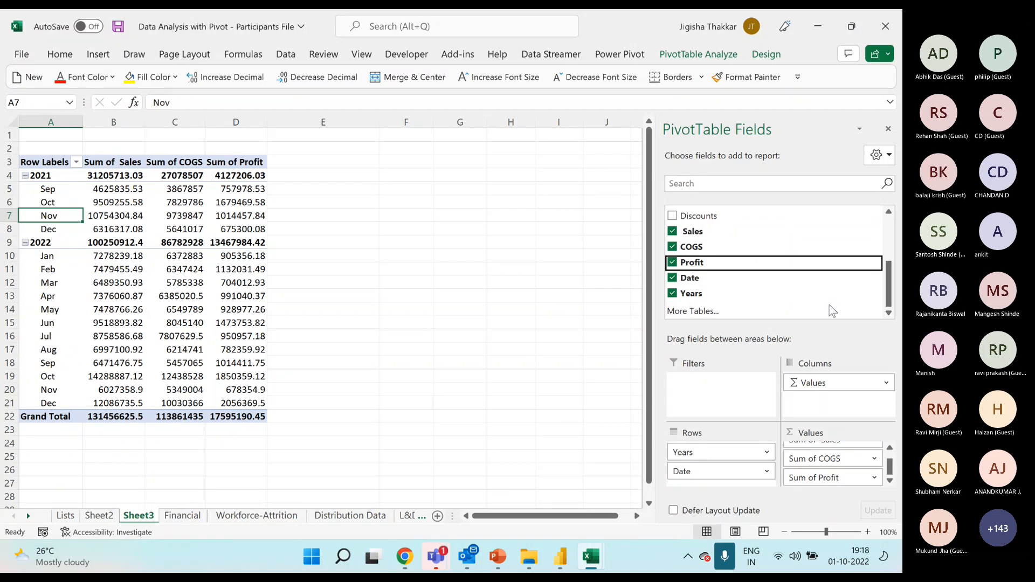
scroll(764, 264, "up", 3)
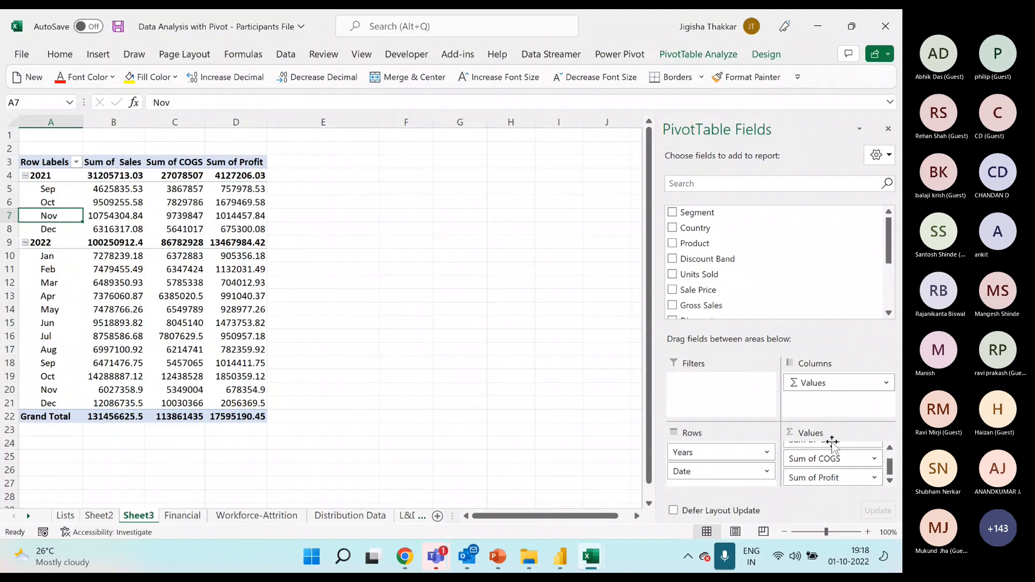
Rename the PivotTable's Sum of Sales column header to Sales.
left_click(132, 163)
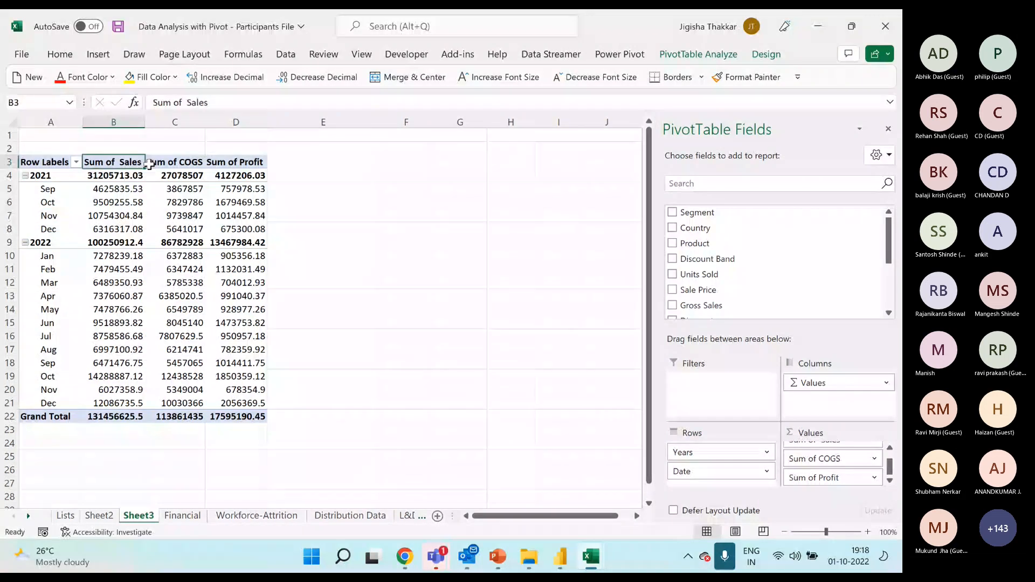
left_click(178, 162)
left_click(245, 163)
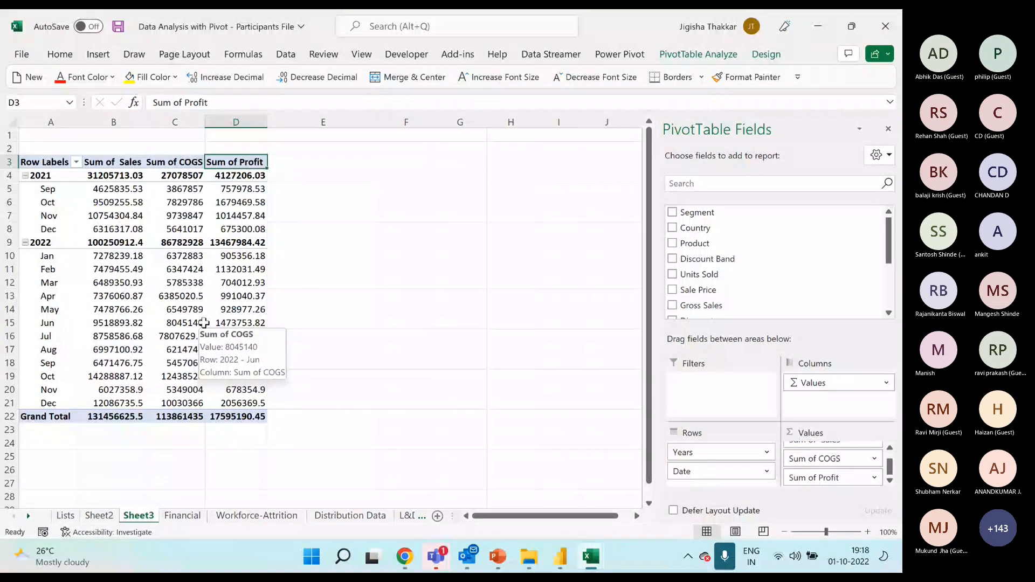
key("Left")
key("Left")
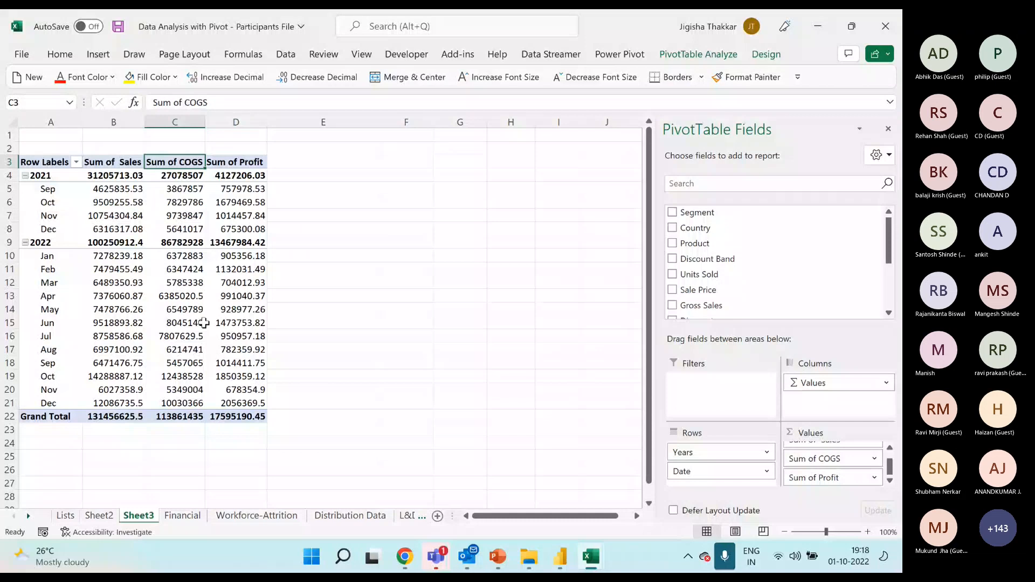
type("Sales")
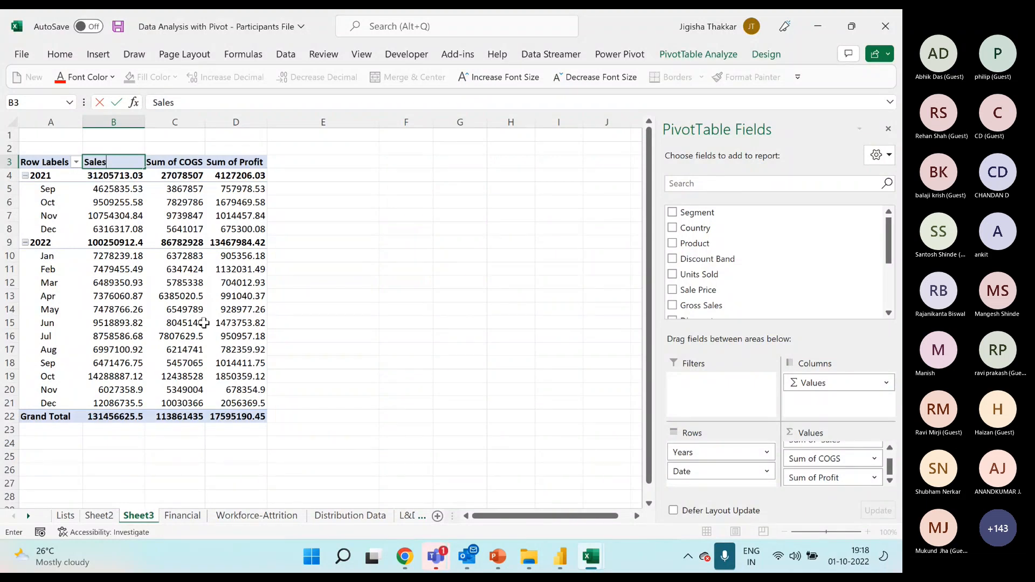
key("Return")
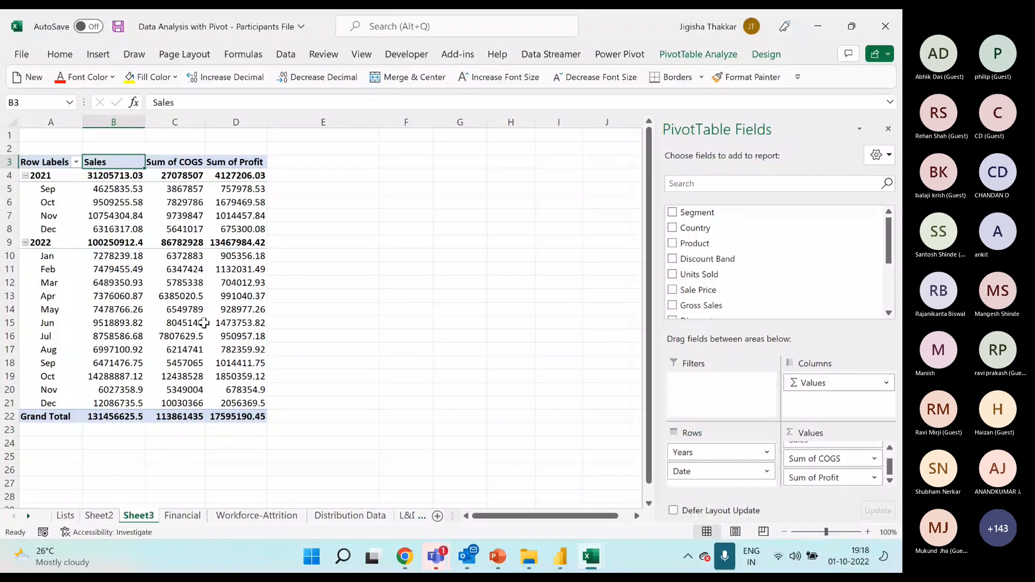
type("Sales")
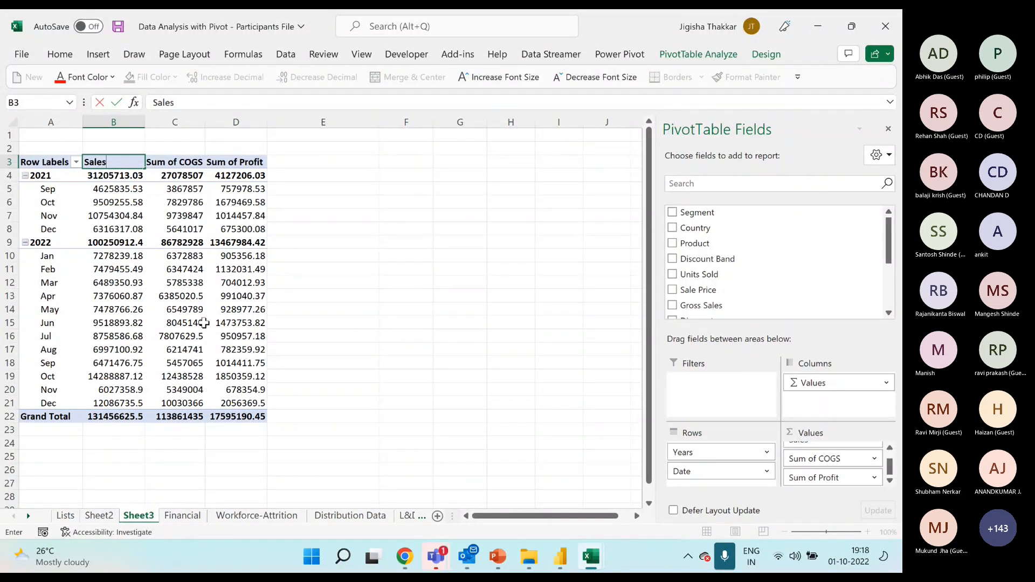
key("Return")
Rename the Sum of COGS and Sum of Profit headers to COGS and Profit, each with a trailing space.
key("Up")
key("Right")
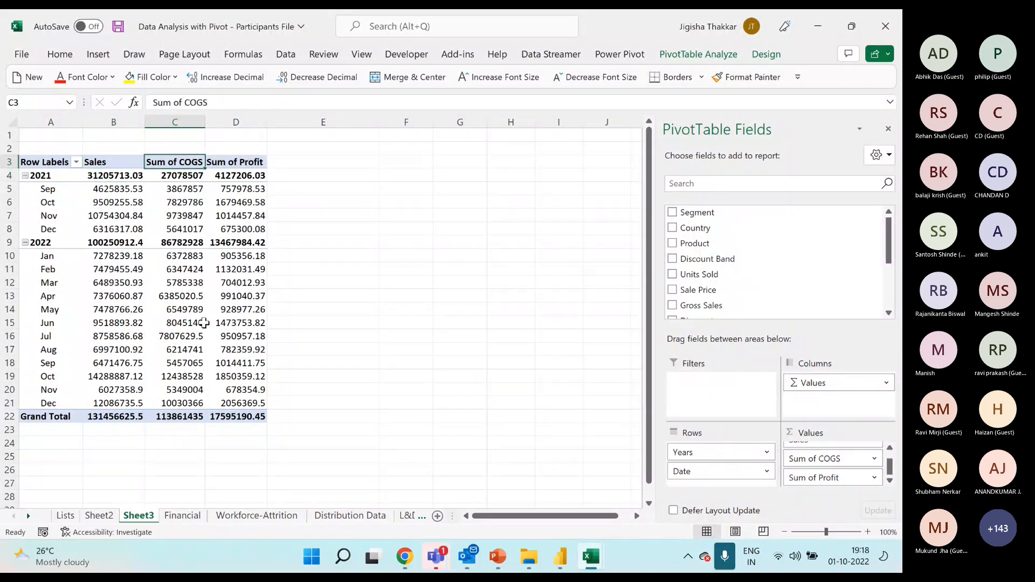
type("COGS")
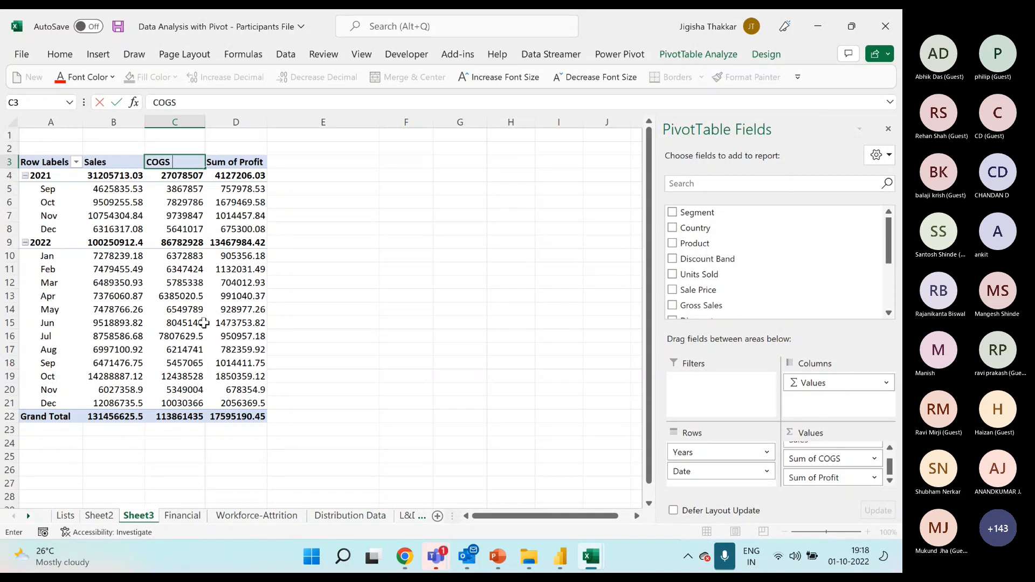
key("Return")
key("Up")
key("Right")
type("Profit")
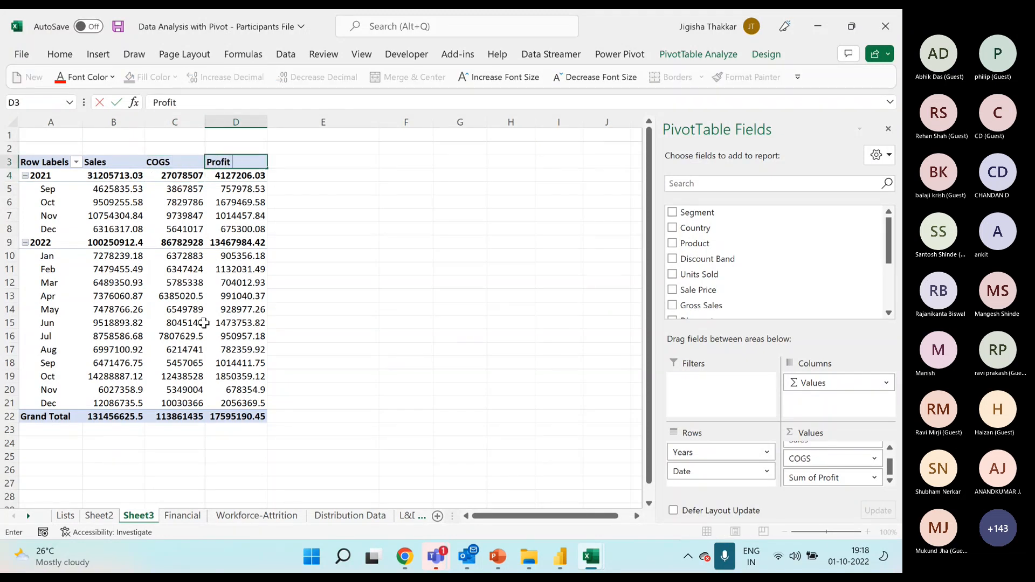
key("Return")
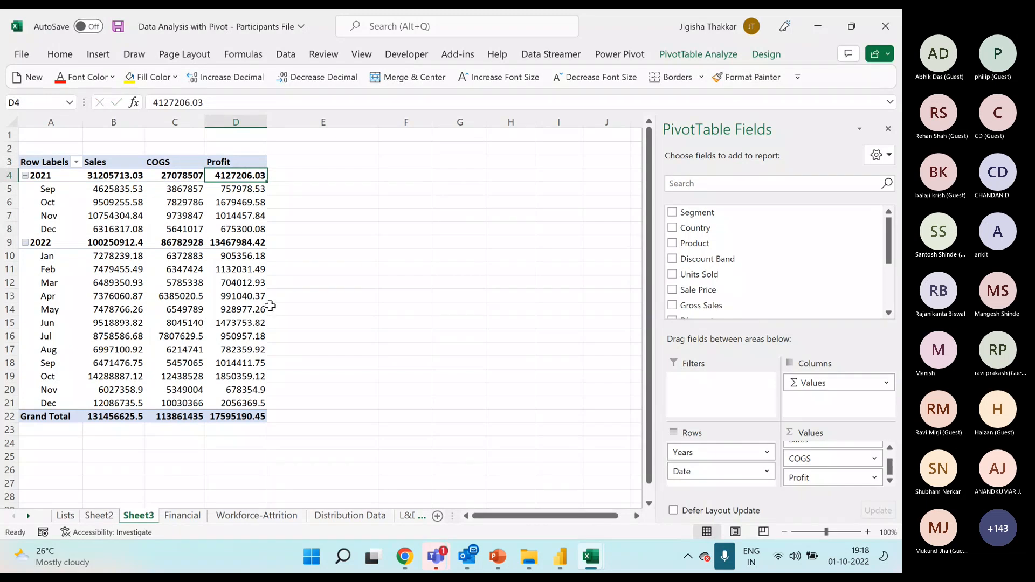
Examine the Sales, COGS and Profit values of the PivotTable for the months of 2021 and 2022.
left_click_drag(103, 176, 247, 406)
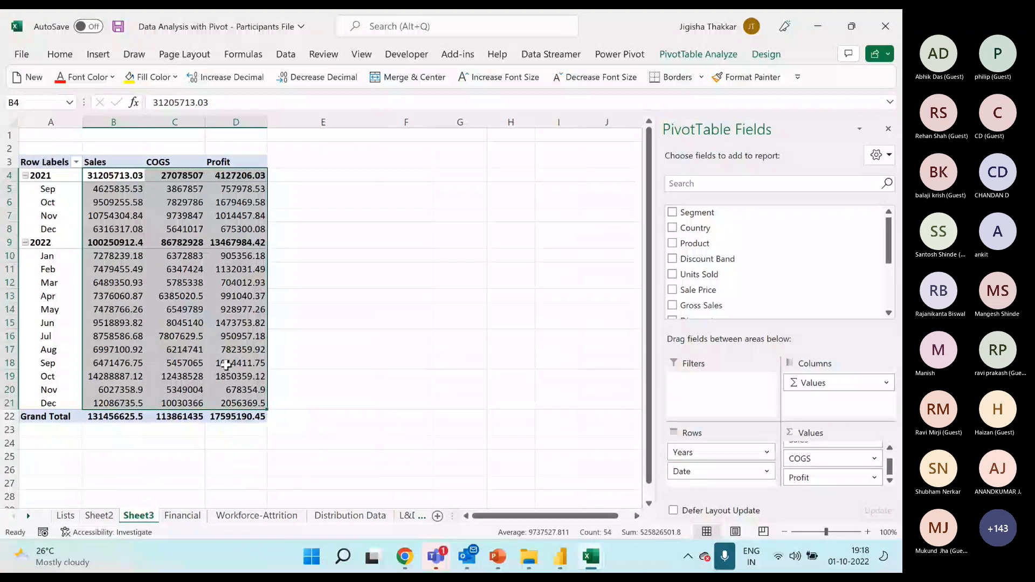
left_click(238, 271)
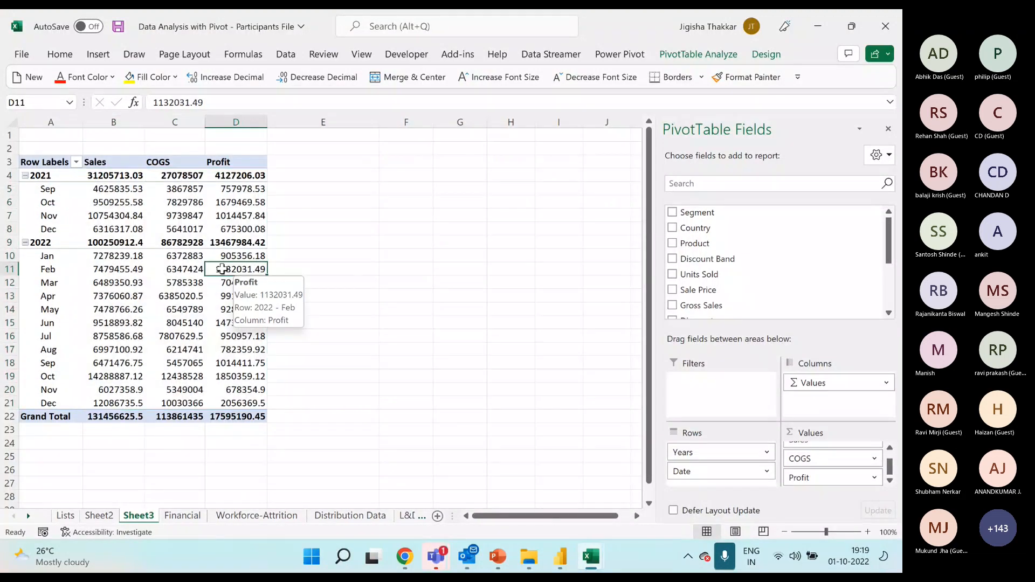
mouse_move(219, 234)
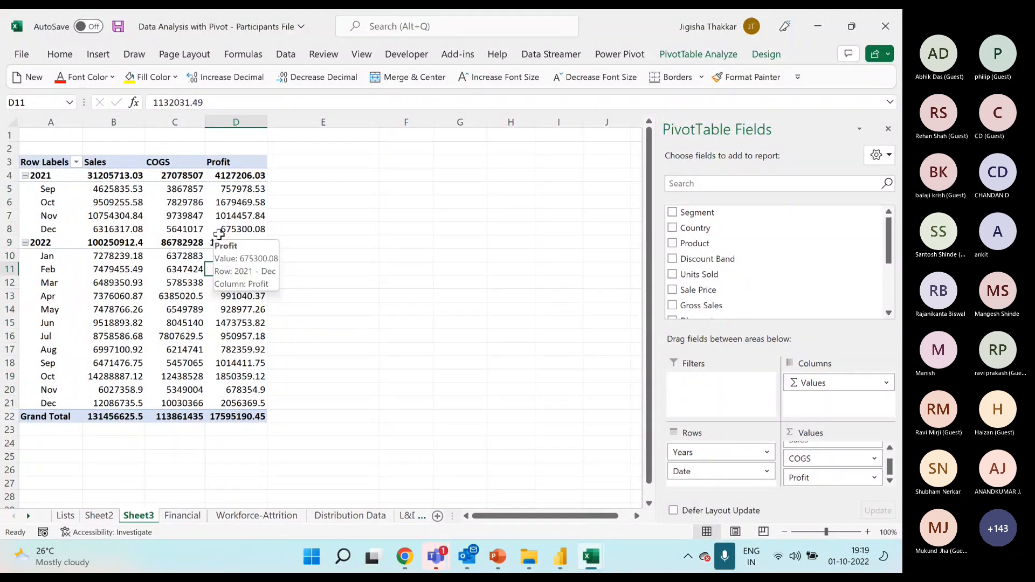
mouse_move(104, 365)
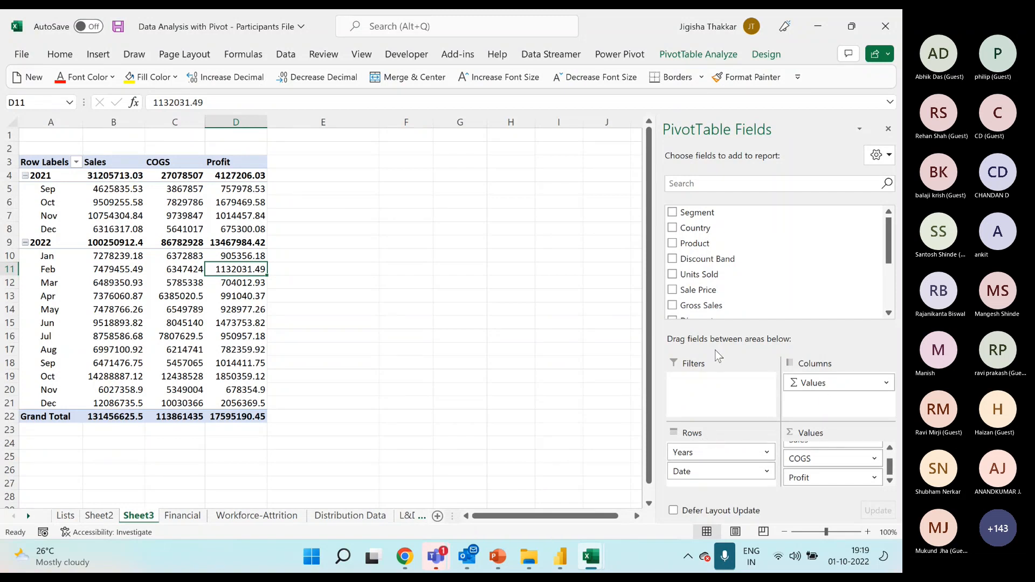
left_click_drag(132, 163, 512, 176)
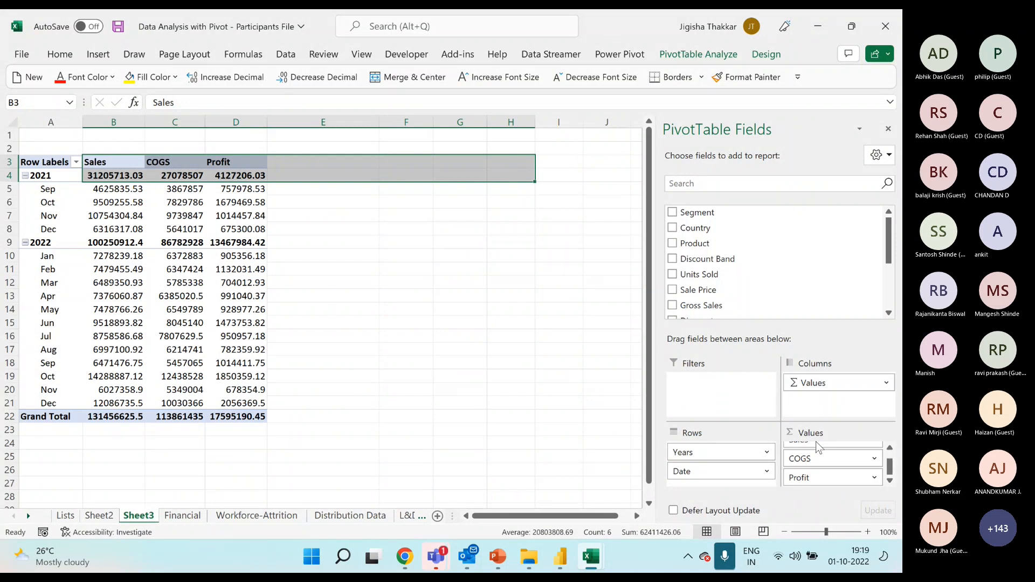
left_click_drag(129, 176, 252, 399)
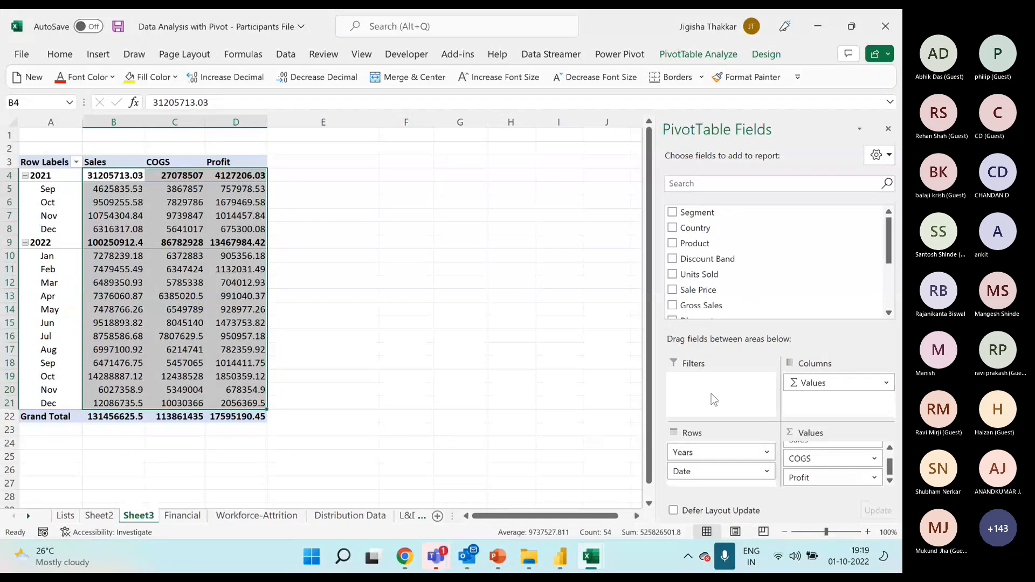
left_click(201, 216)
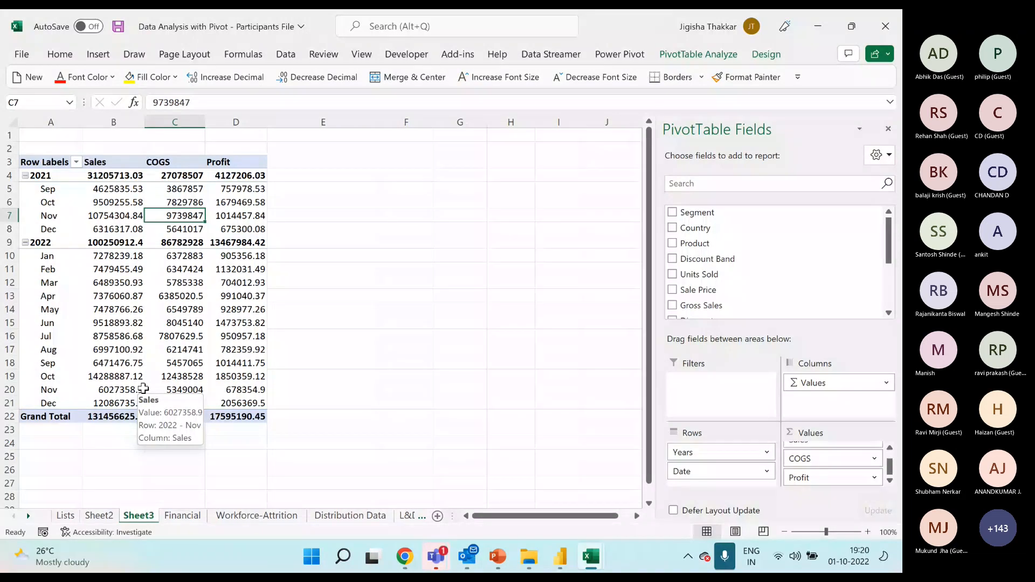
Ungroup the PivotTable's row dates back to individual dates.
left_click(54, 215)
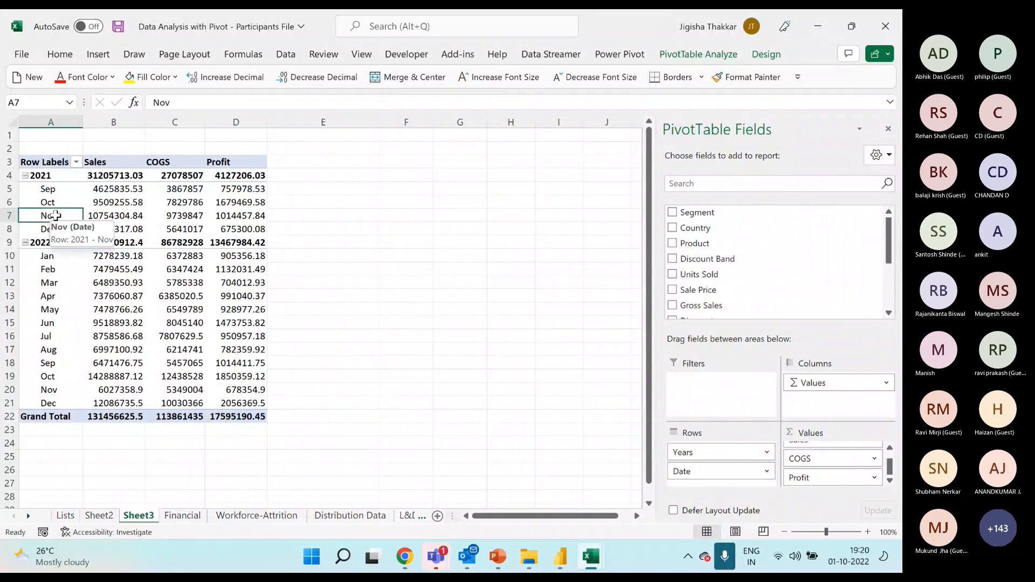
right_click(54, 216)
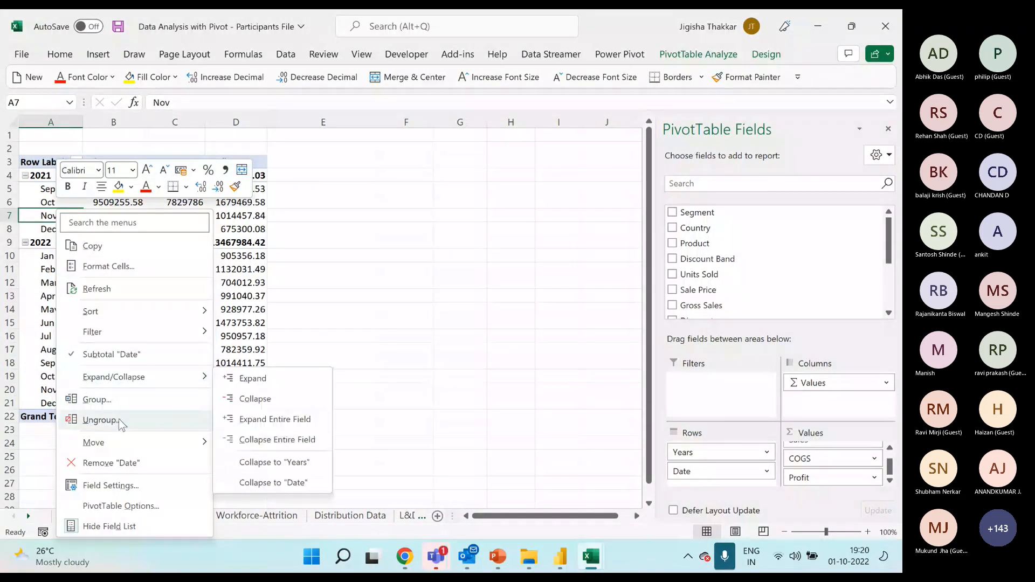
left_click(99, 420)
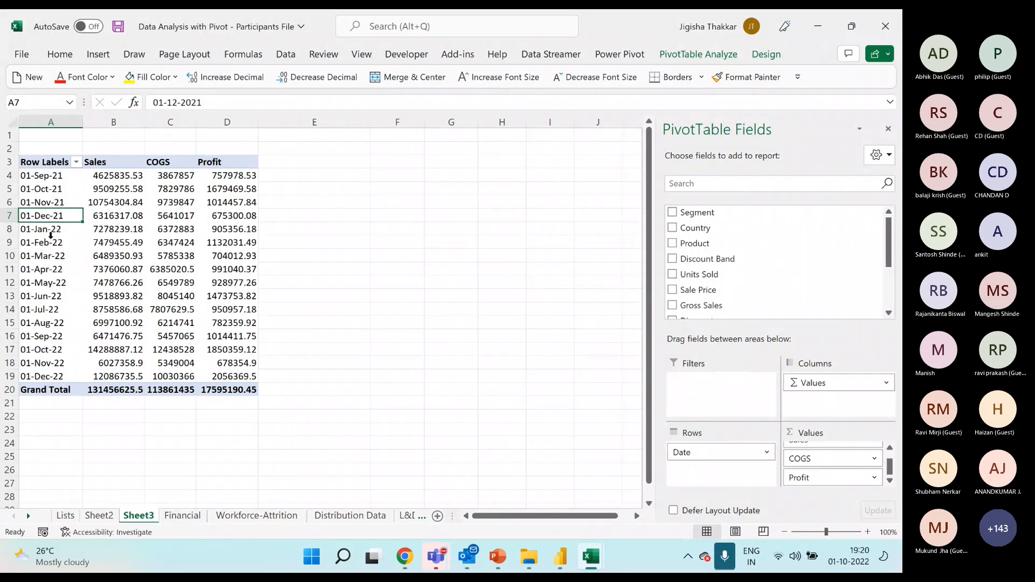
Group the PivotTable's row dates by Months and Years, keeping the automatic start and end dates.
right_click(53, 215)
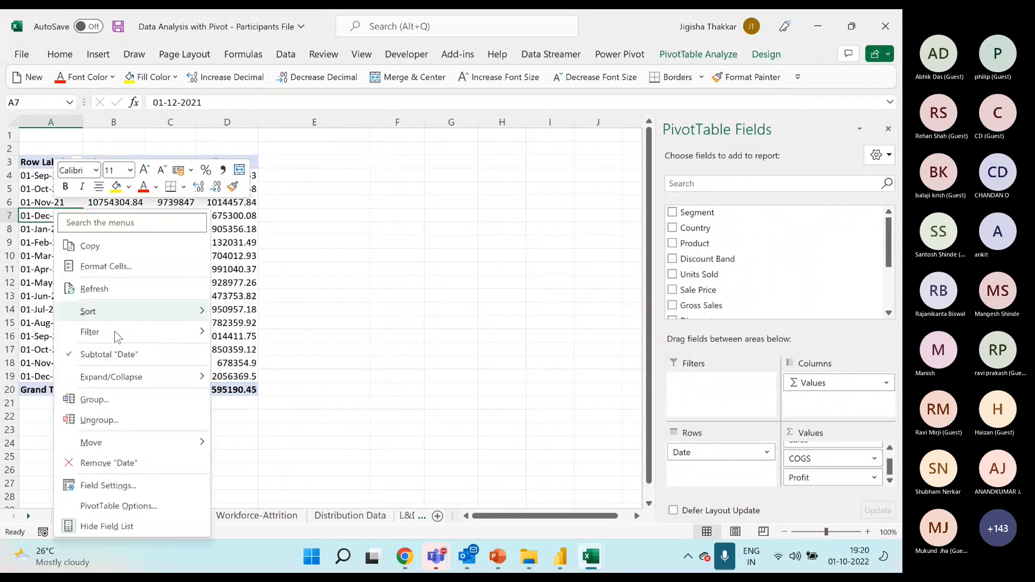
left_click(99, 403)
left_click_drag(87, 281, 277, 171)
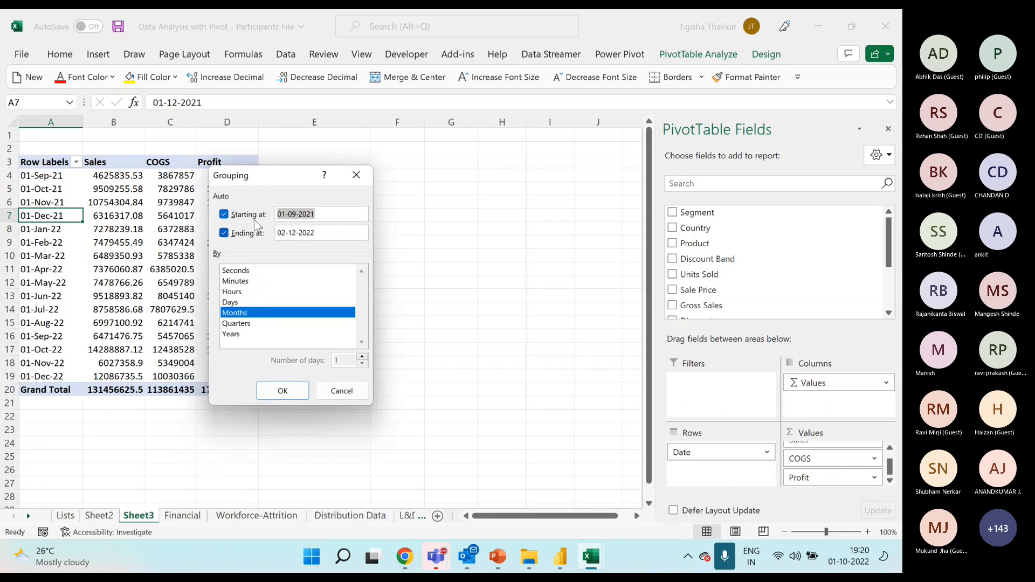
left_click(327, 213)
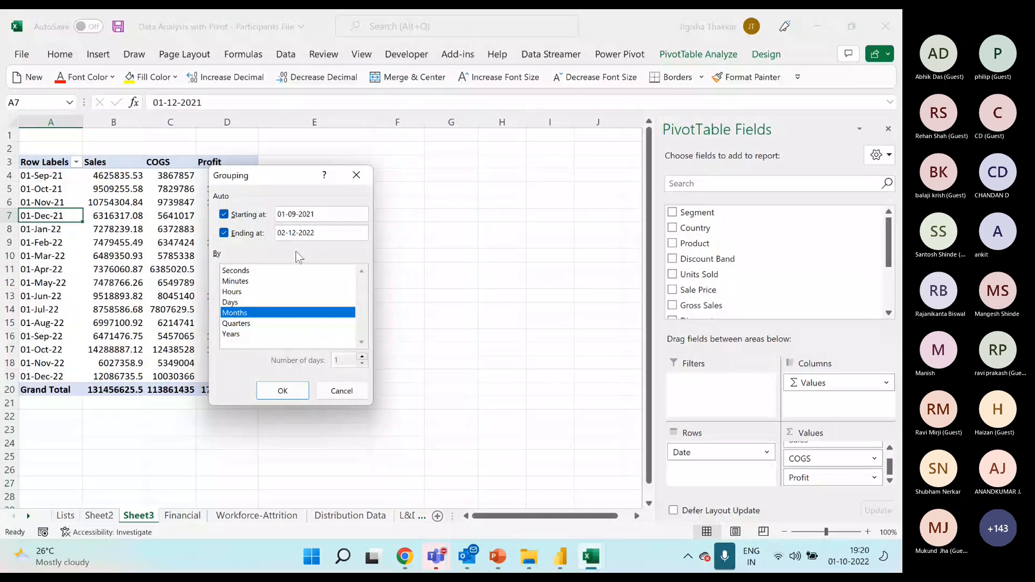
left_click(241, 335)
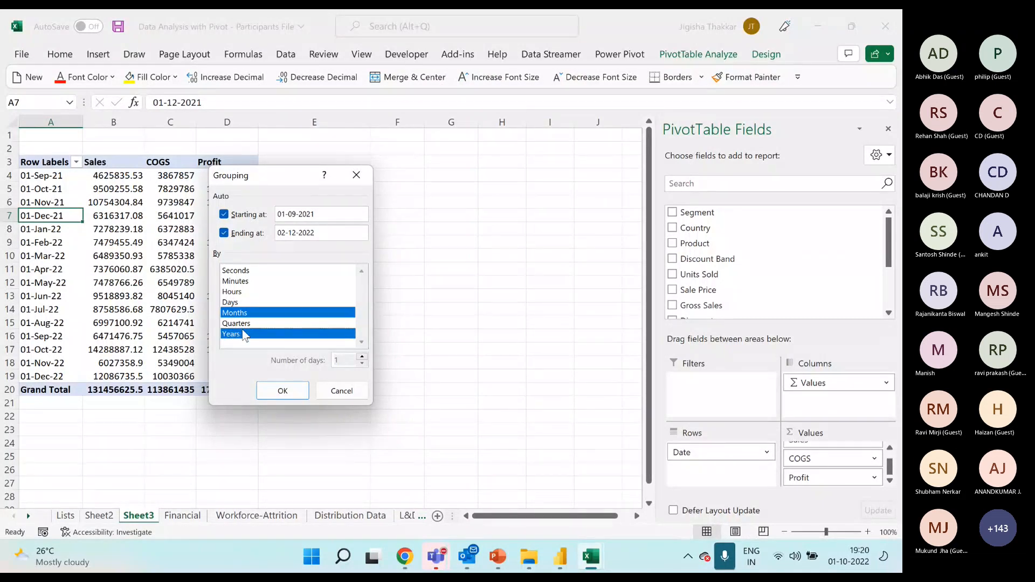
left_click(245, 333)
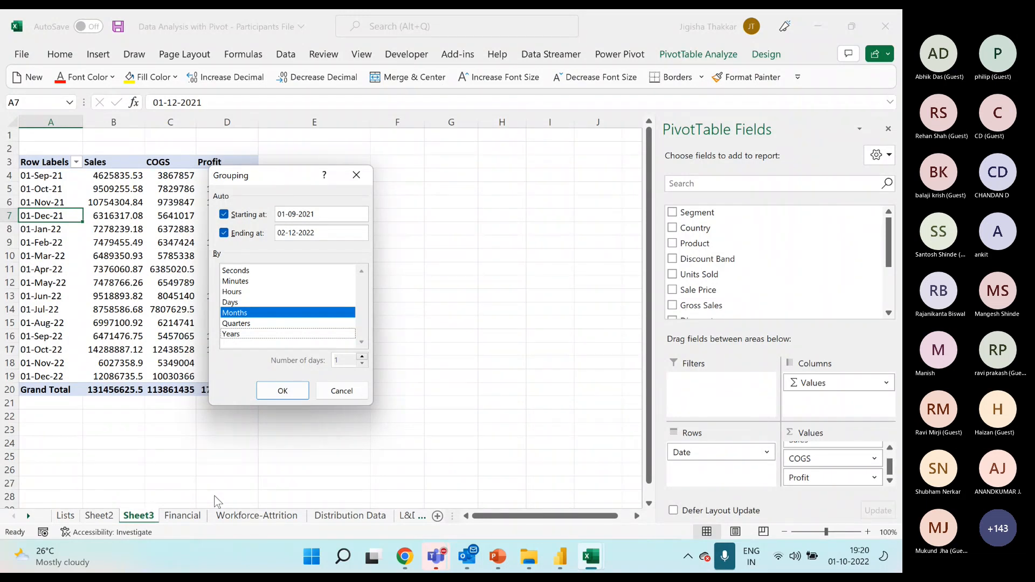
left_click(265, 334)
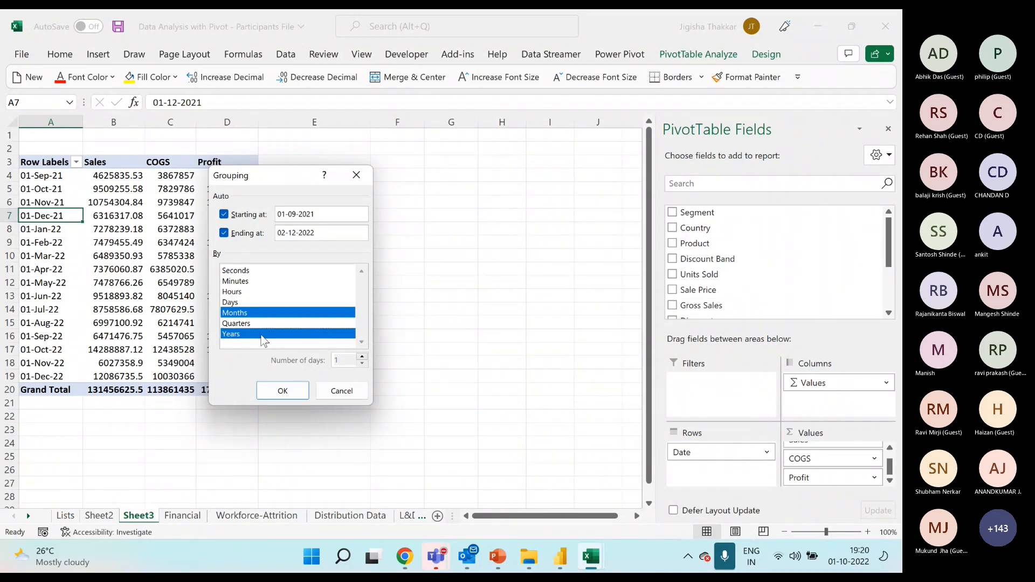
left_click(283, 395)
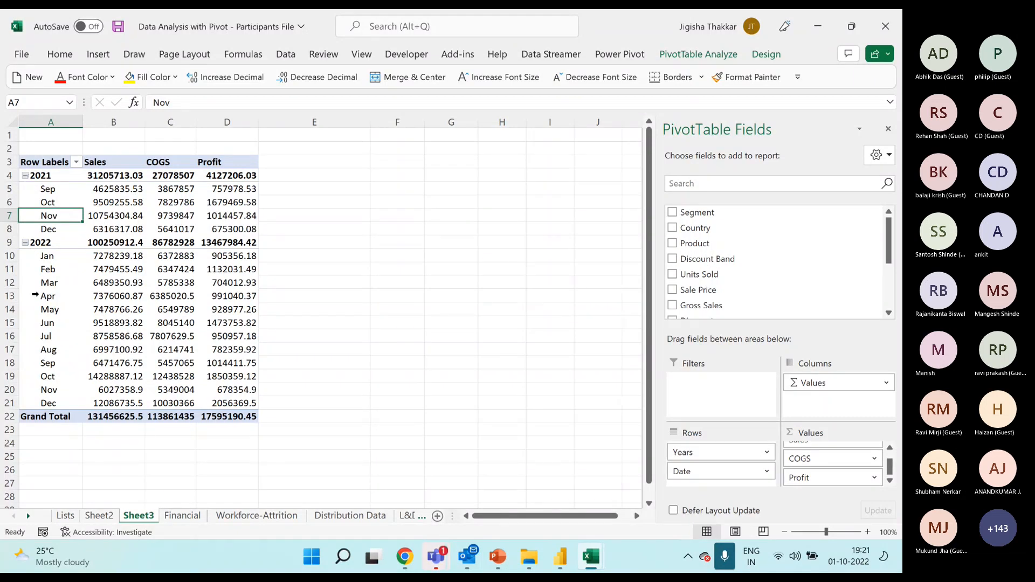
Collapse 2022 and 2021 to their yearly rows, and expand both years back to their months.
left_click(25, 242)
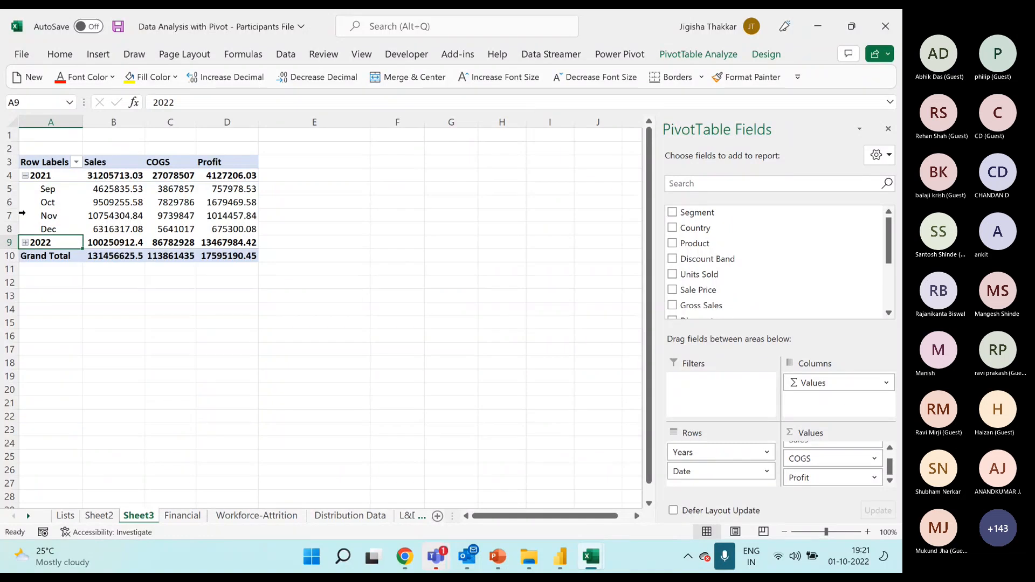
left_click(25, 175)
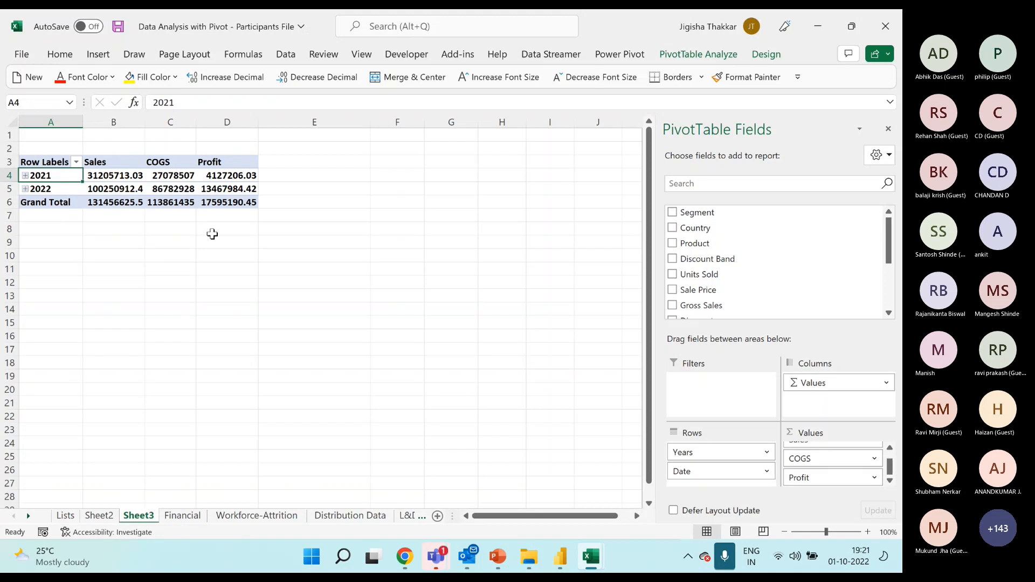
left_click(25, 189)
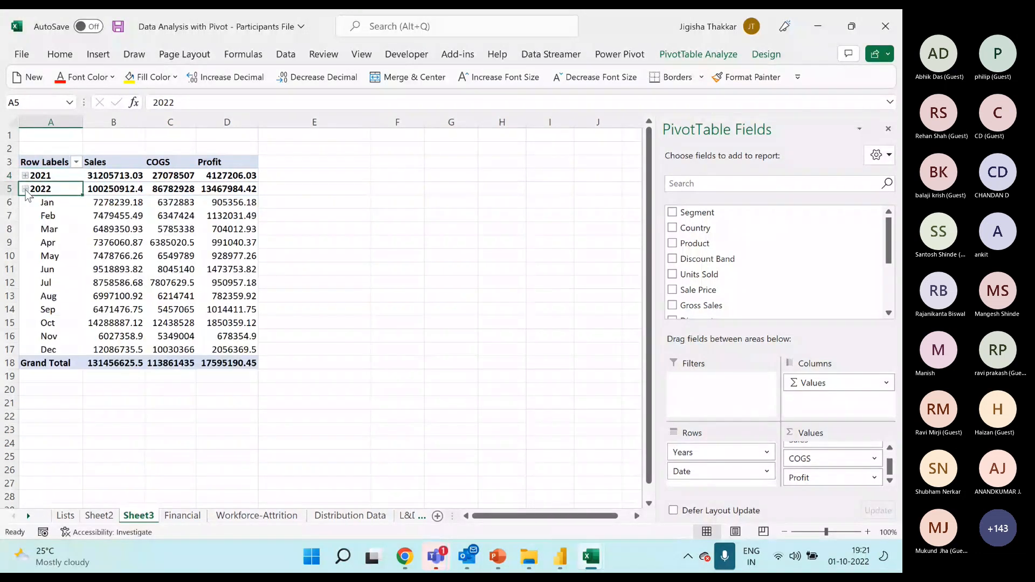
left_click(25, 176)
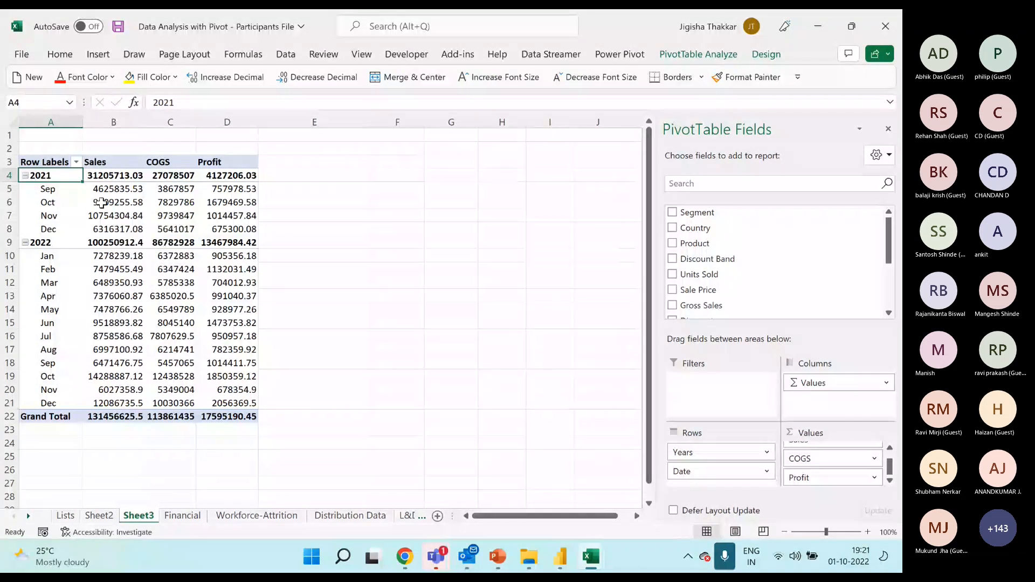
Collapse the entire field of the PivotTable so all years are reduced to their yearly rows at once.
right_click(49, 189)
mouse_move(139, 357)
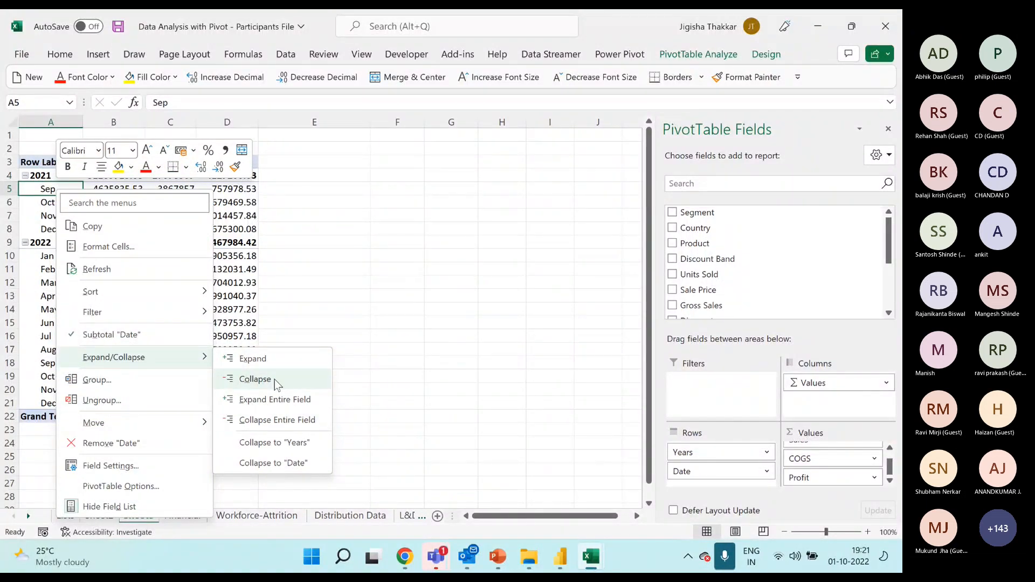
left_click(276, 420)
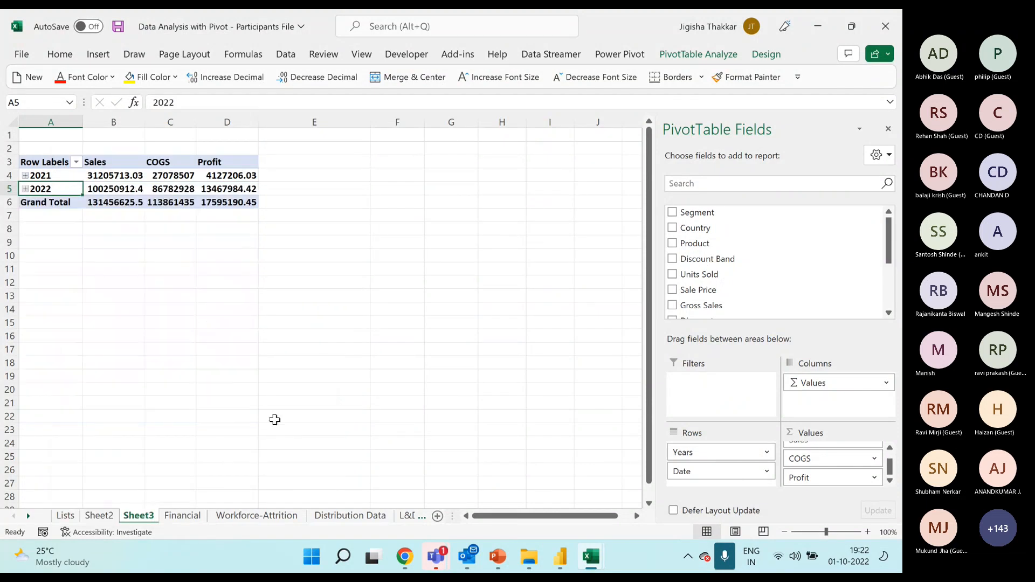
Expand the entire Years field of the PivotTable so every year lists its months.
right_click(72, 188)
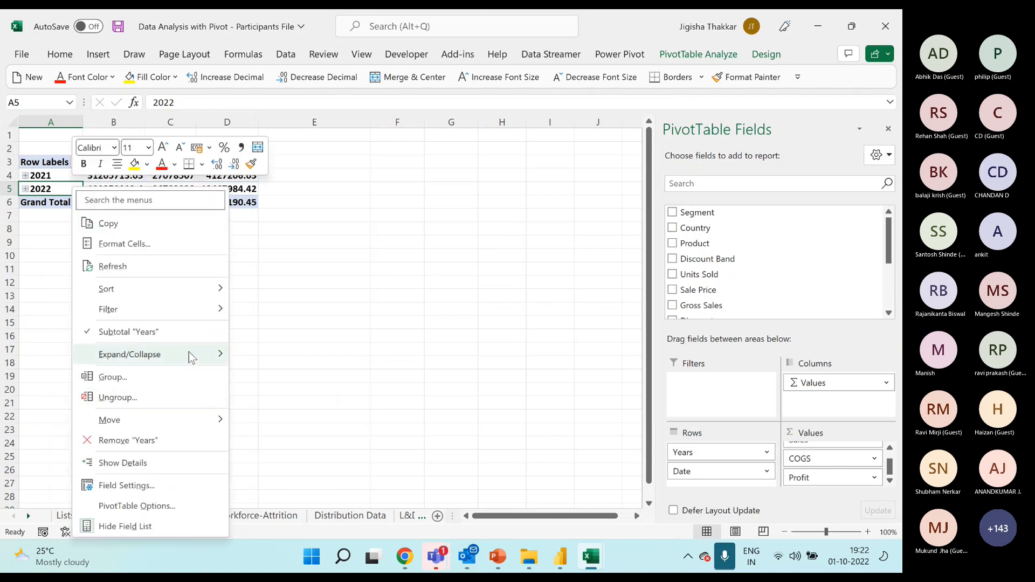
mouse_move(189, 355)
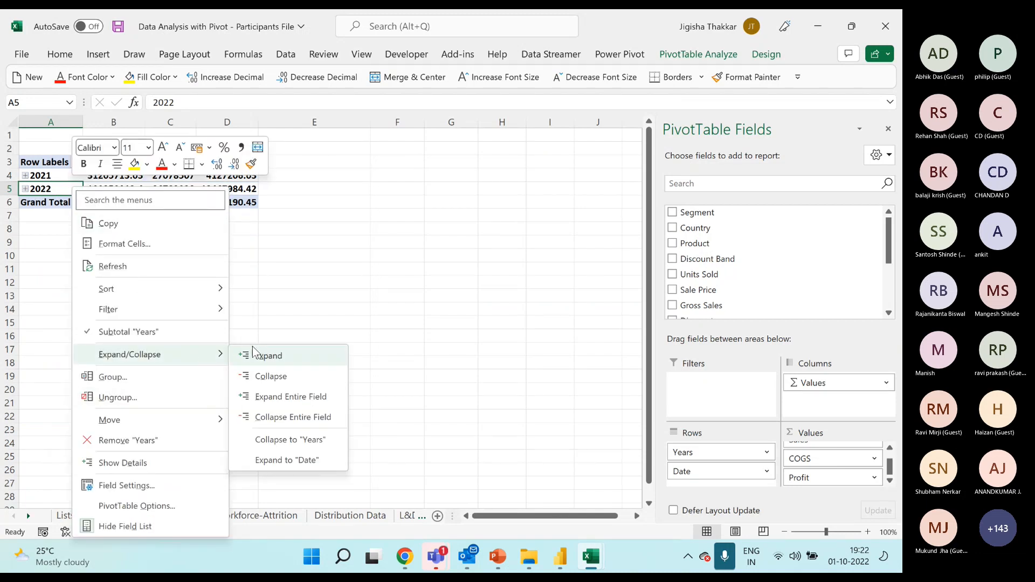
left_click(302, 402)
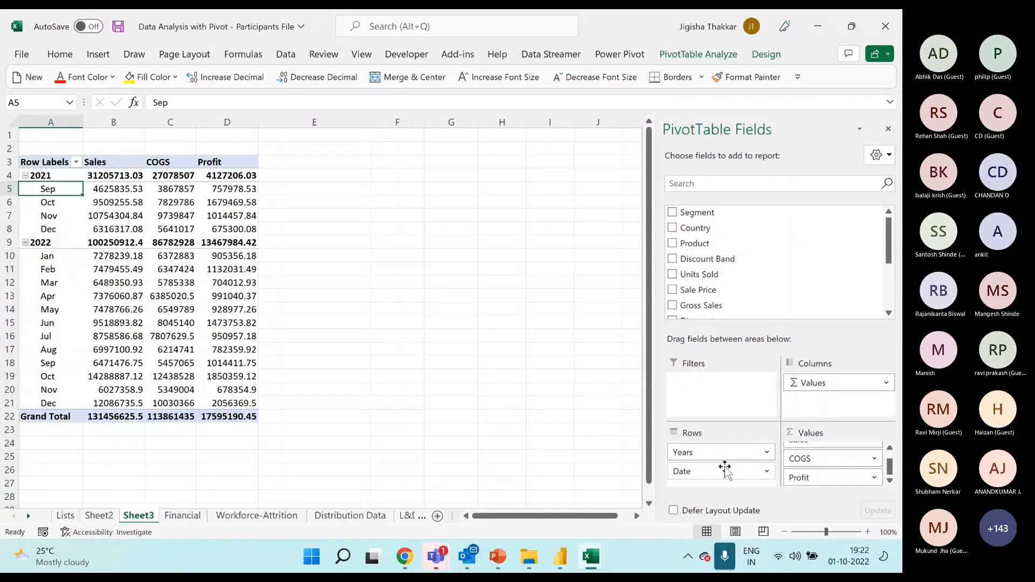
Move the Years field from Rows to Columns and examine the Sales, COGS and Profit columns under 2022.
left_click_drag(723, 455, 829, 391)
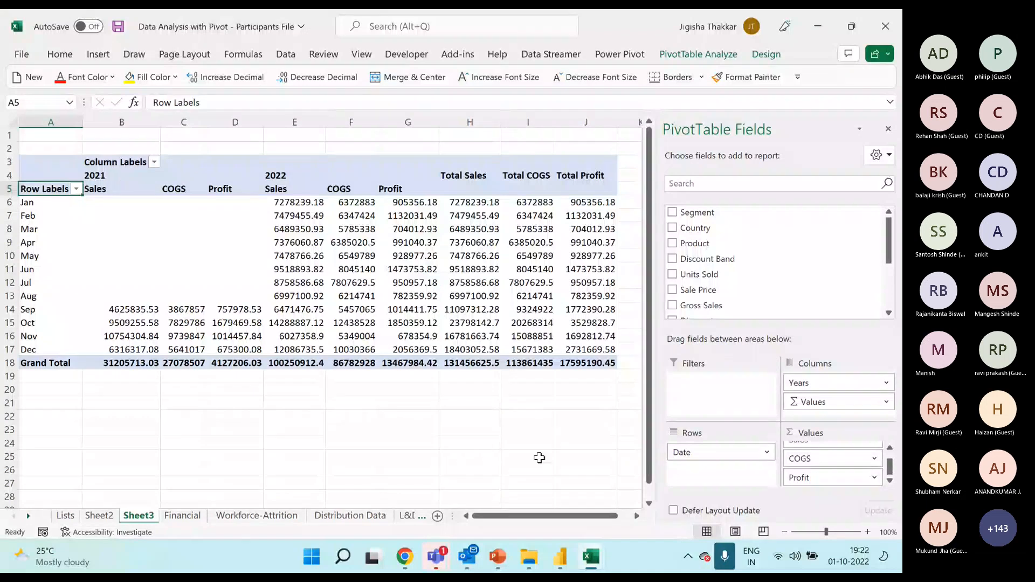
left_click(810, 404)
left_click(295, 231)
left_click_drag(294, 190, 422, 361)
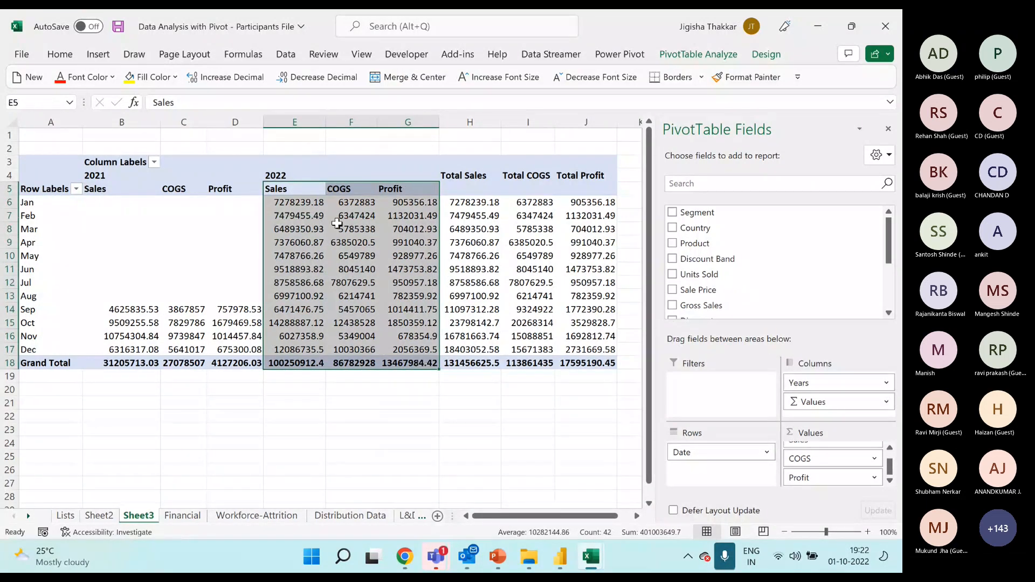
left_click(302, 200)
left_click(340, 189)
left_click(391, 190)
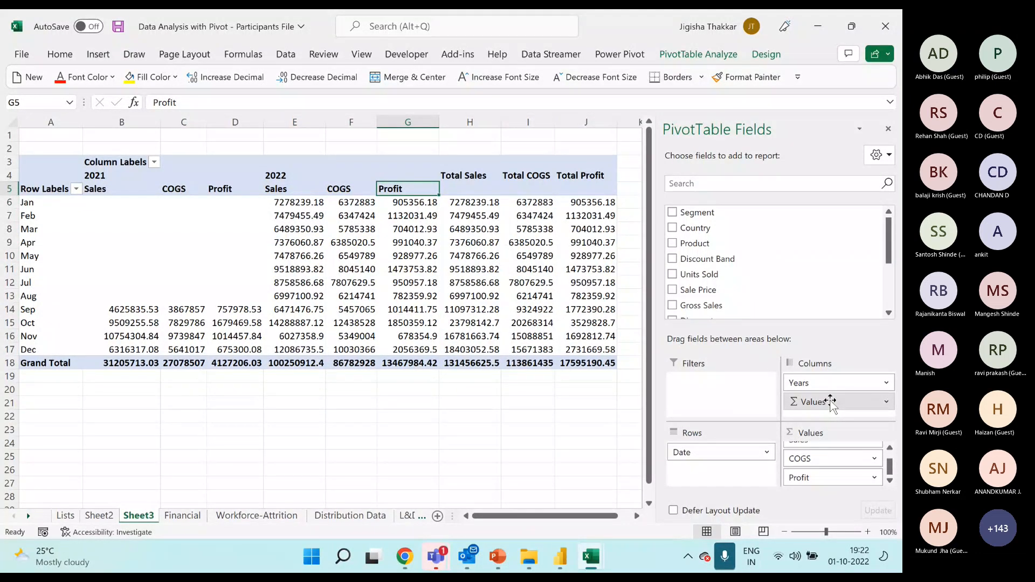
Try the Values field in Rows beneath Date, and restore Values to Columns and Years above Date in Rows.
left_click_drag(831, 404, 721, 468)
scroll(208, 356, "down", 9)
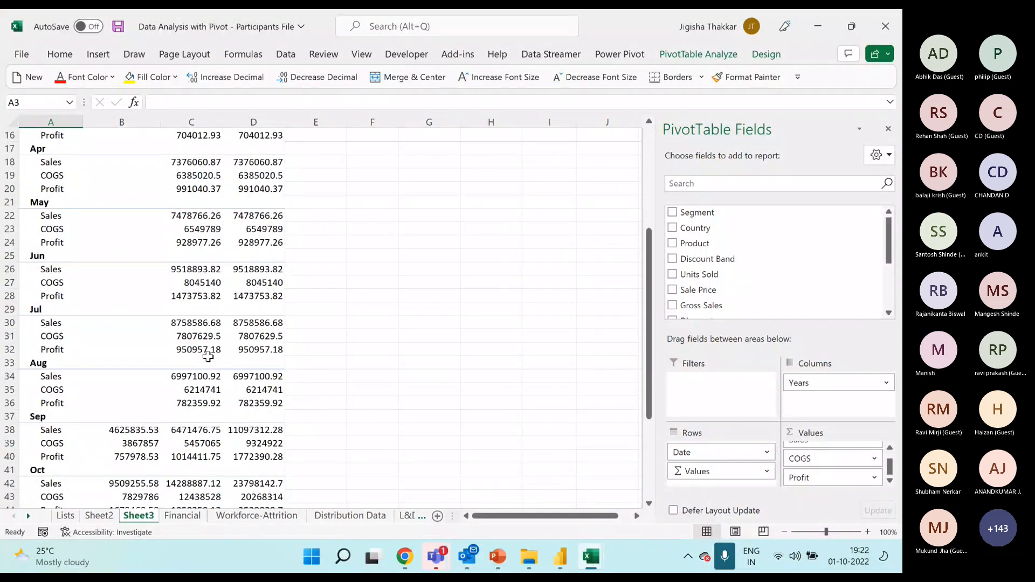
scroll(208, 356, "up", 10)
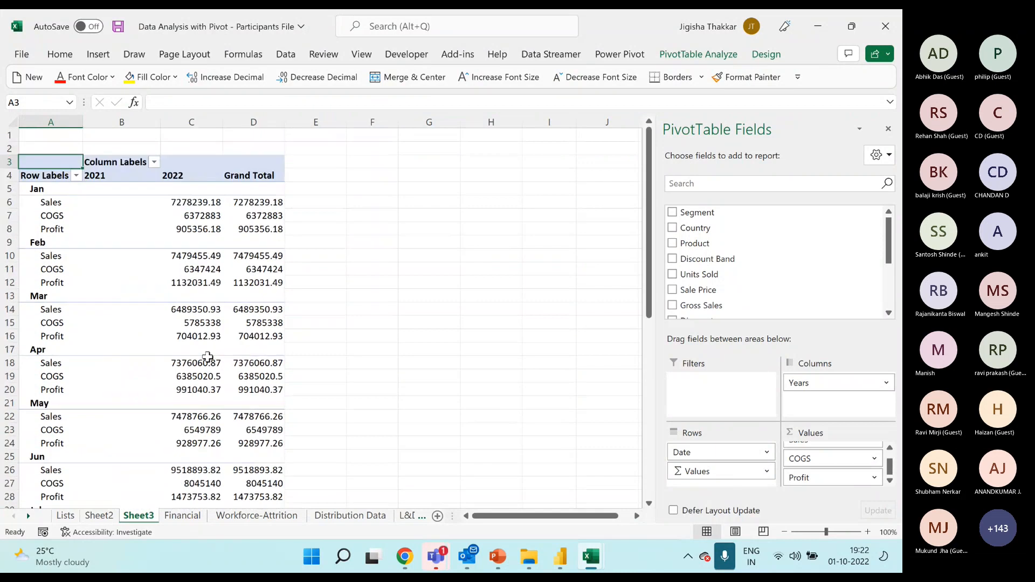
left_click_drag(713, 471, 735, 446)
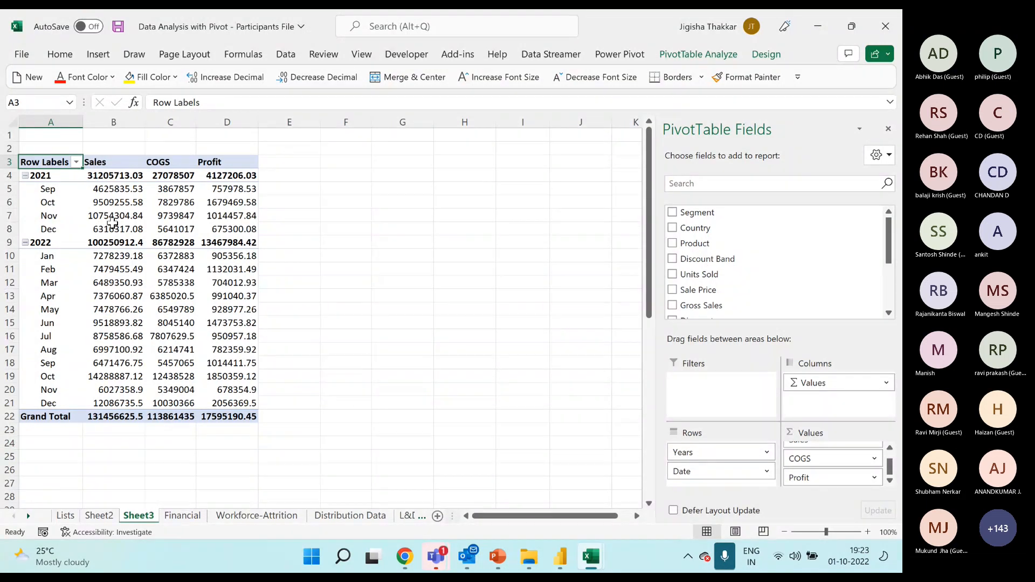
Give the PivotTable's Sales value field the custom name TotalSales in its Value Field Settings.
left_click(124, 156)
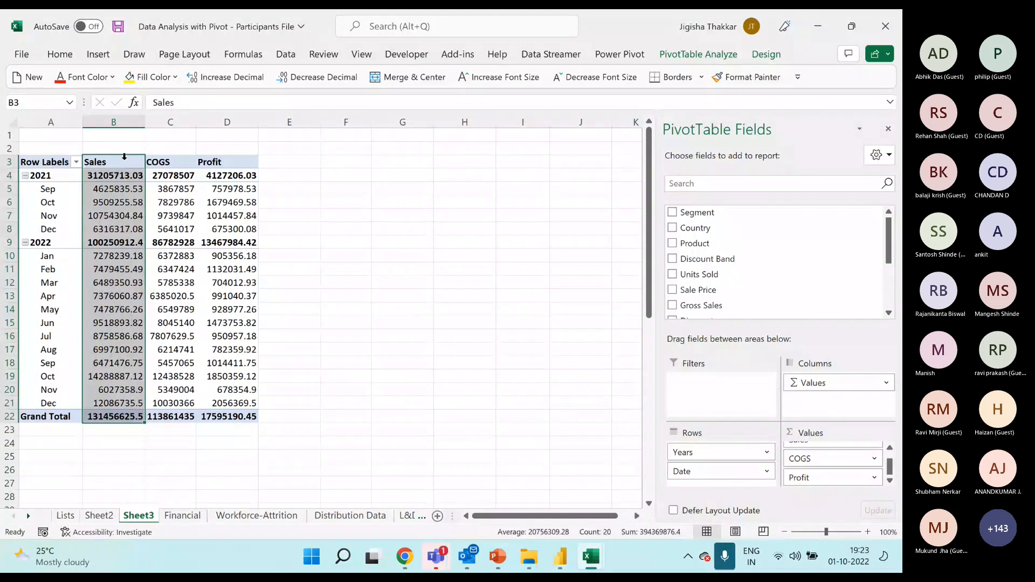
left_click(124, 160)
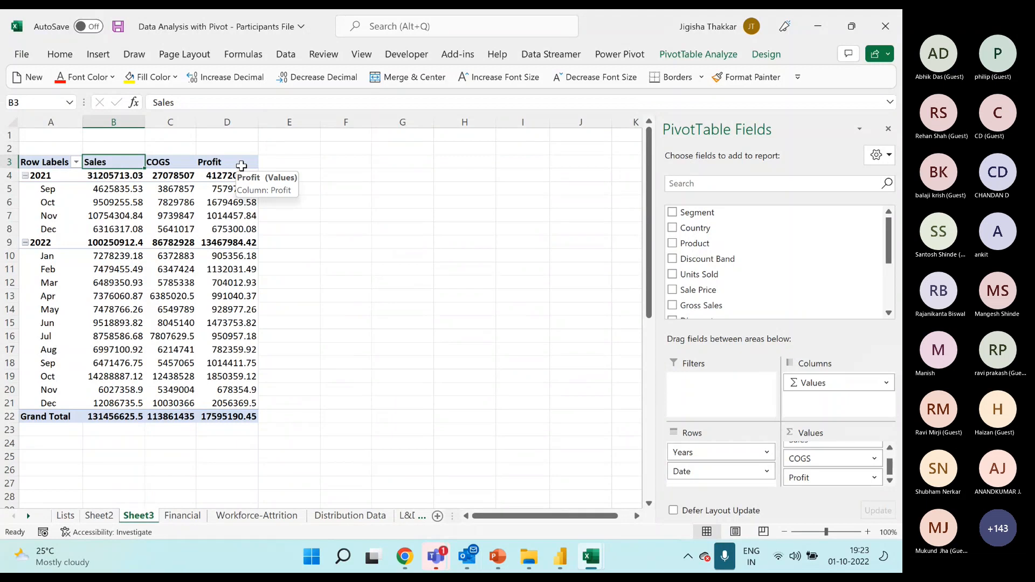
right_click(131, 168)
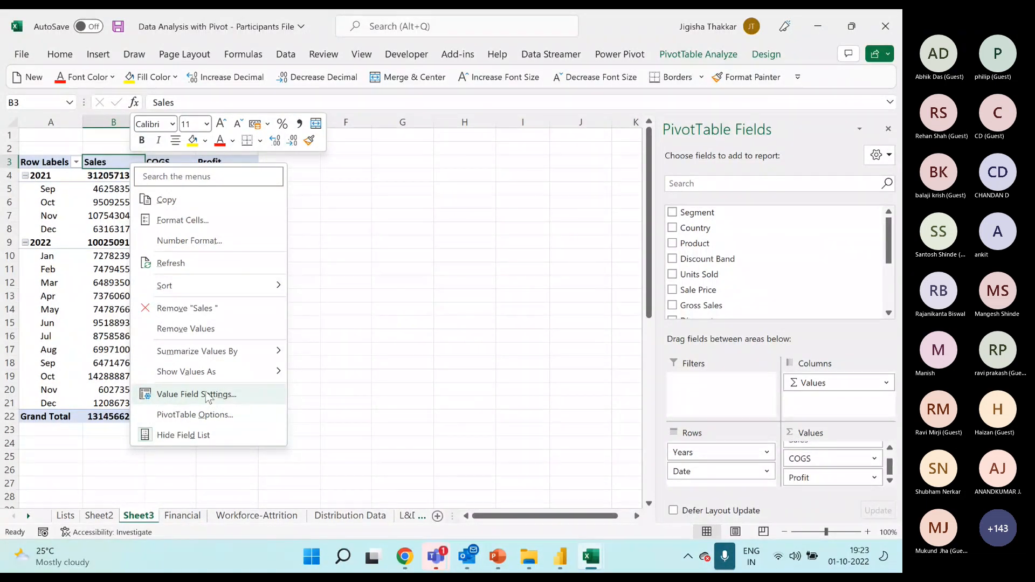
left_click(207, 395)
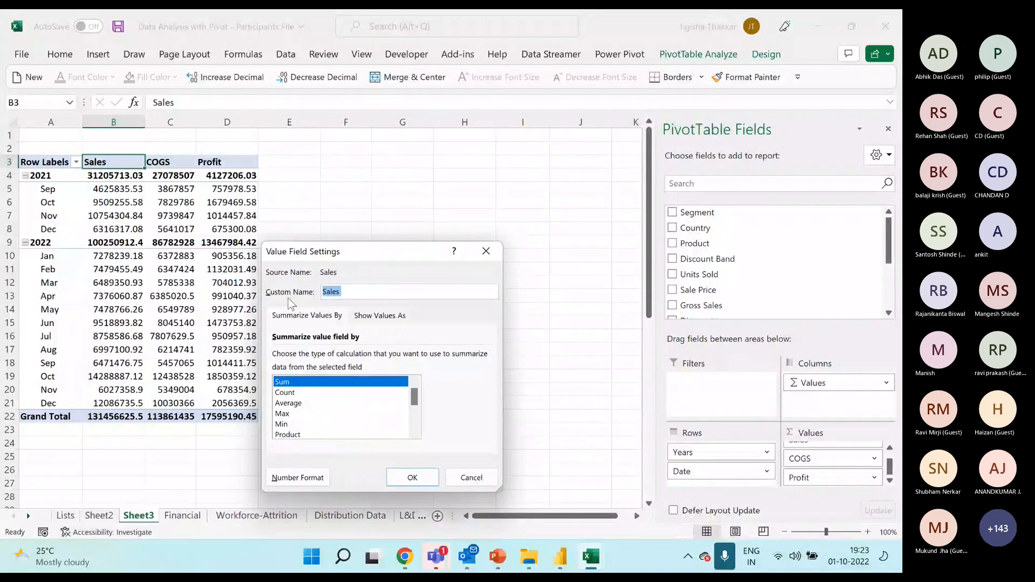
left_click_drag(356, 291, 293, 292)
type("TotalSales")
key("Return")
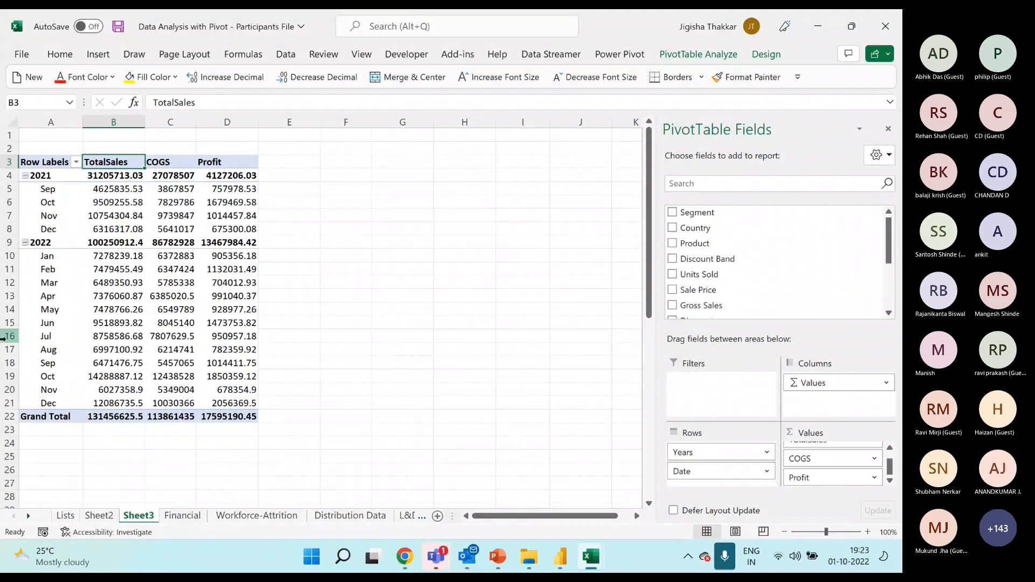
Rename the TotalSales header to Sales directly in its cell.
type("Sle")
key("BackSpace")
key("BackSpace")
type("ales")
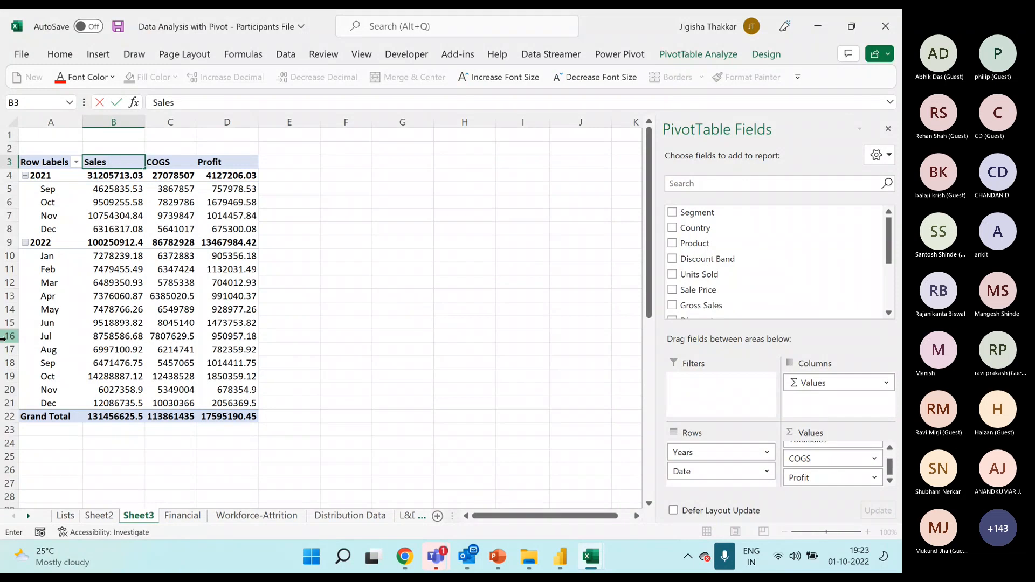
key("Return")
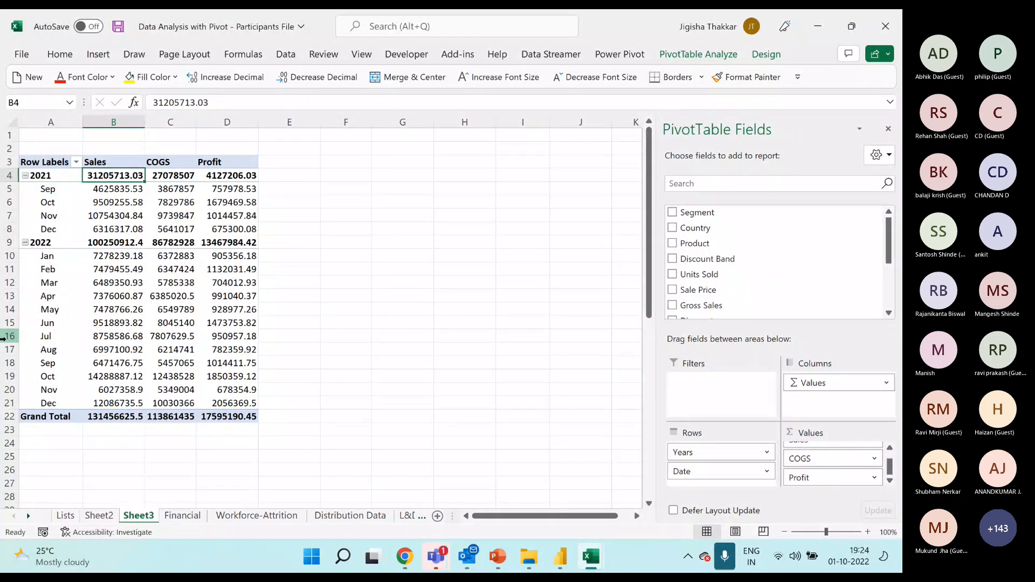
Change the PivotTable field list layout to Fields Section and Areas Section Side-By-Side.
left_click(46, 201)
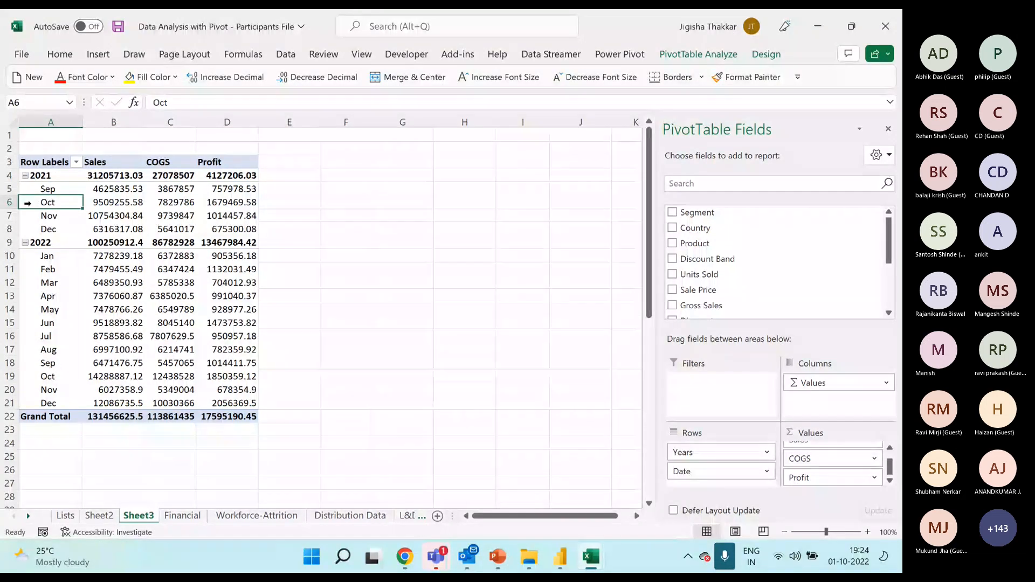
right_click(36, 203)
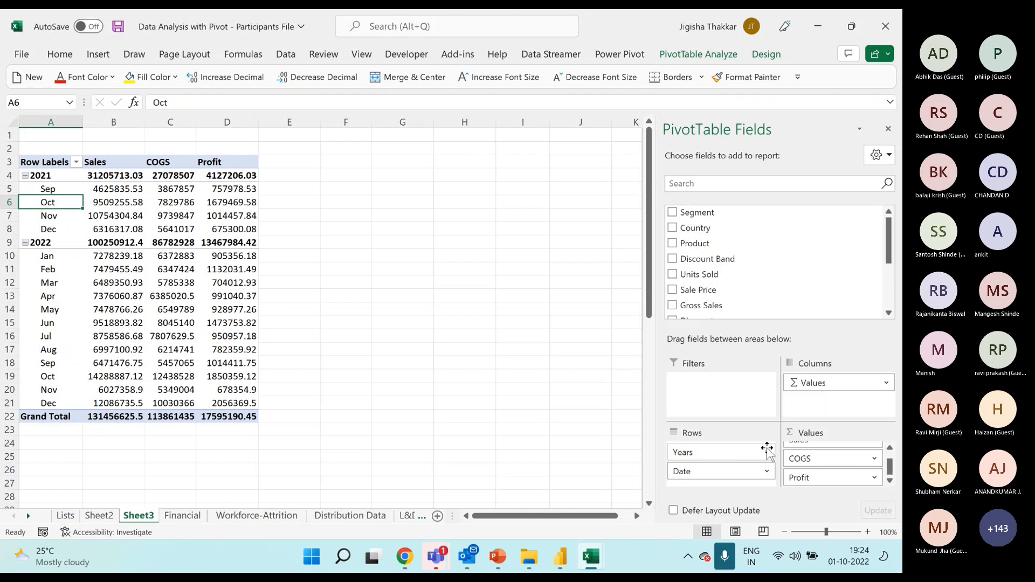
left_click(883, 165)
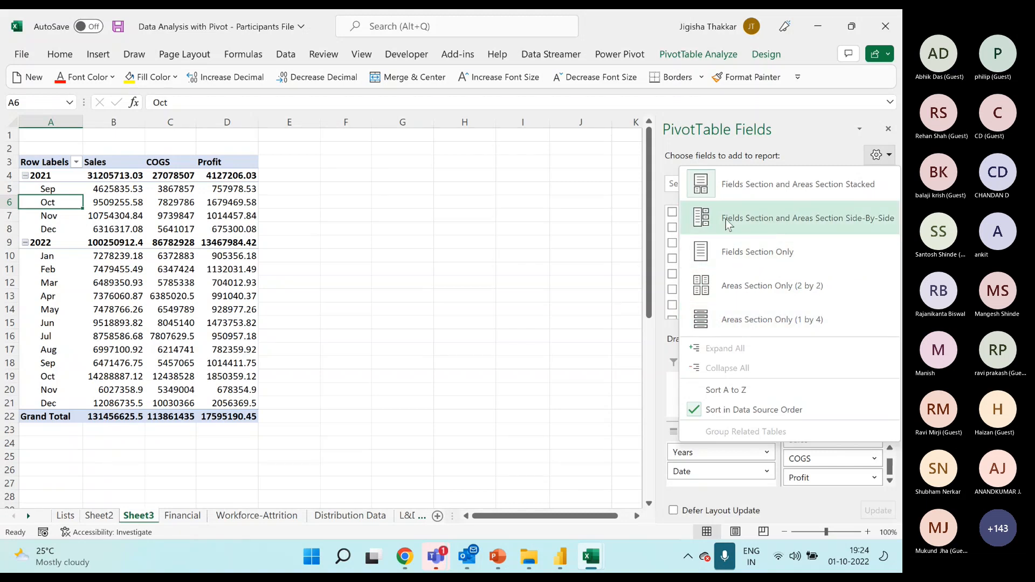
left_click(782, 223)
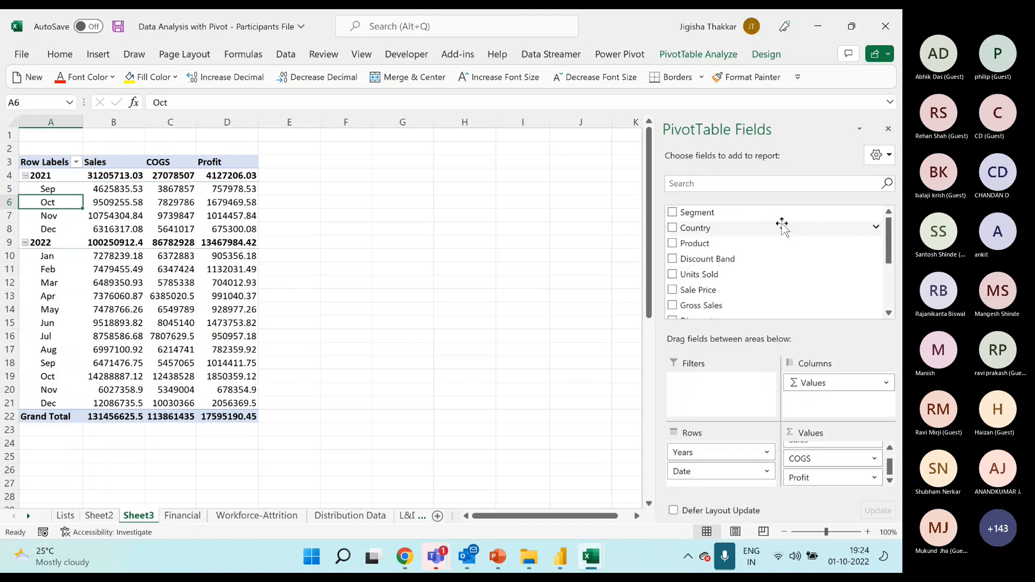
left_click(878, 155)
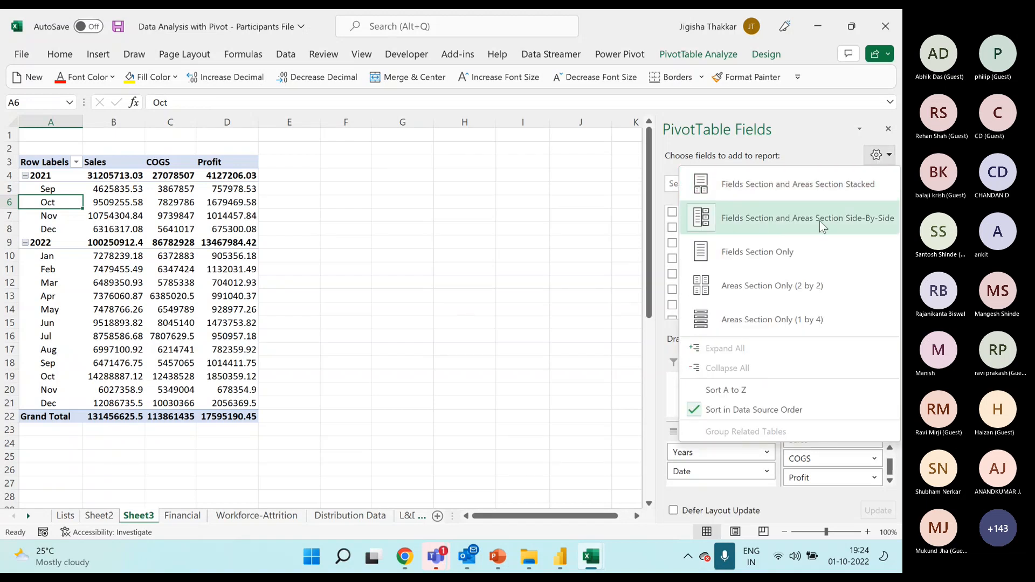
left_click(819, 221)
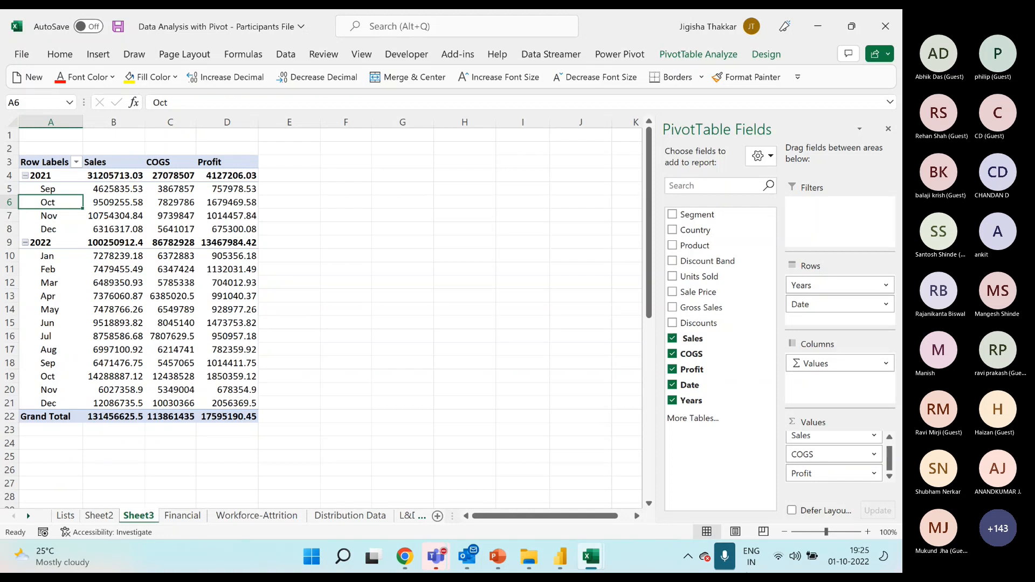
Return the PivotTable field list to the Fields Section and Areas Section Stacked layout.
left_click(760, 157)
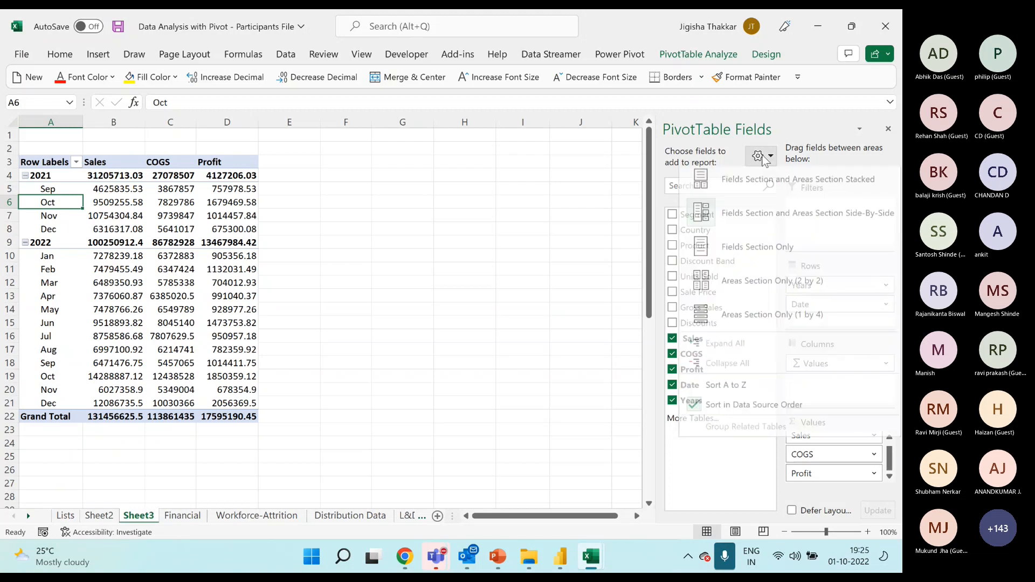
left_click(759, 190)
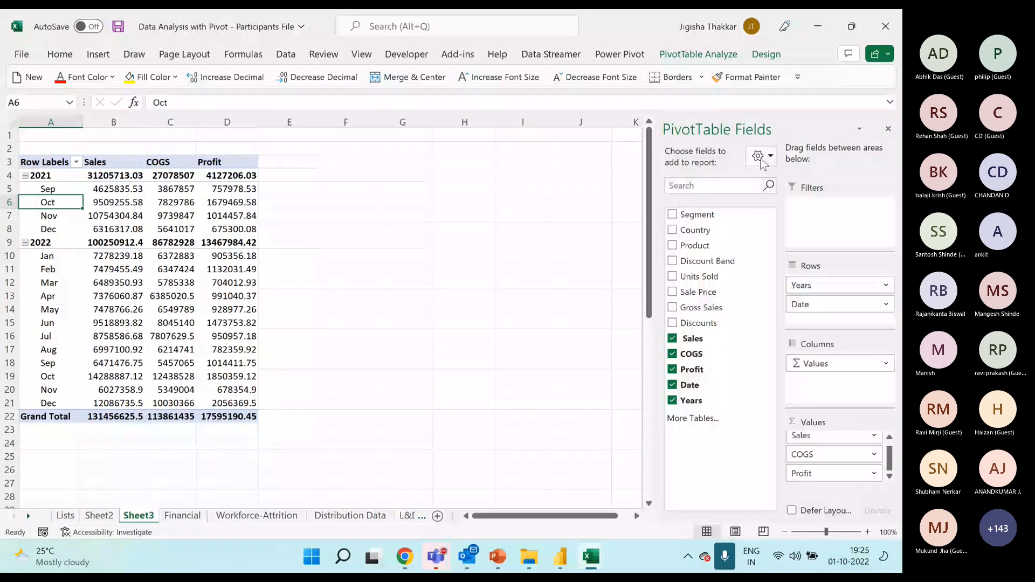
left_click(759, 157)
left_click(753, 189)
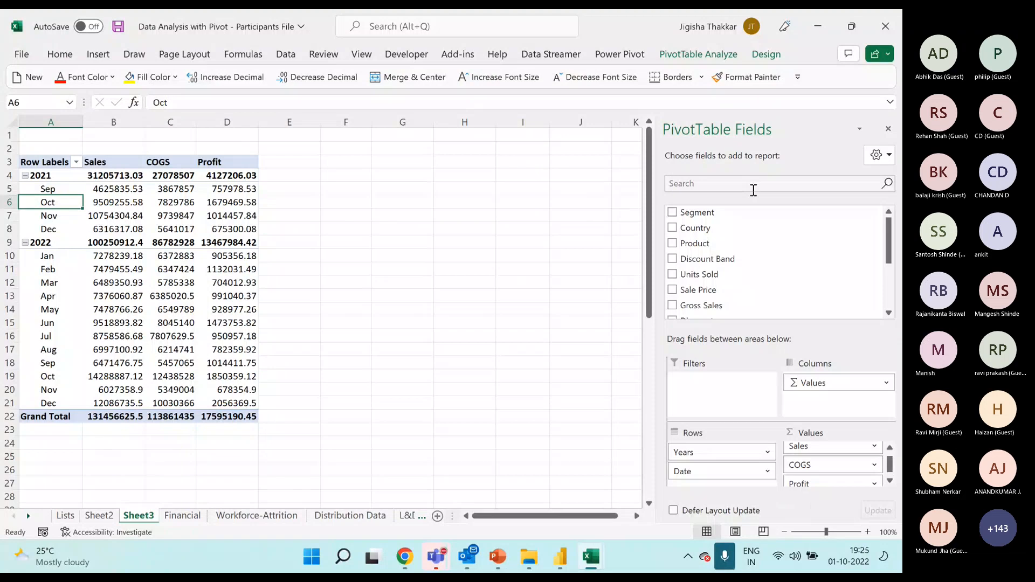
left_click(877, 155)
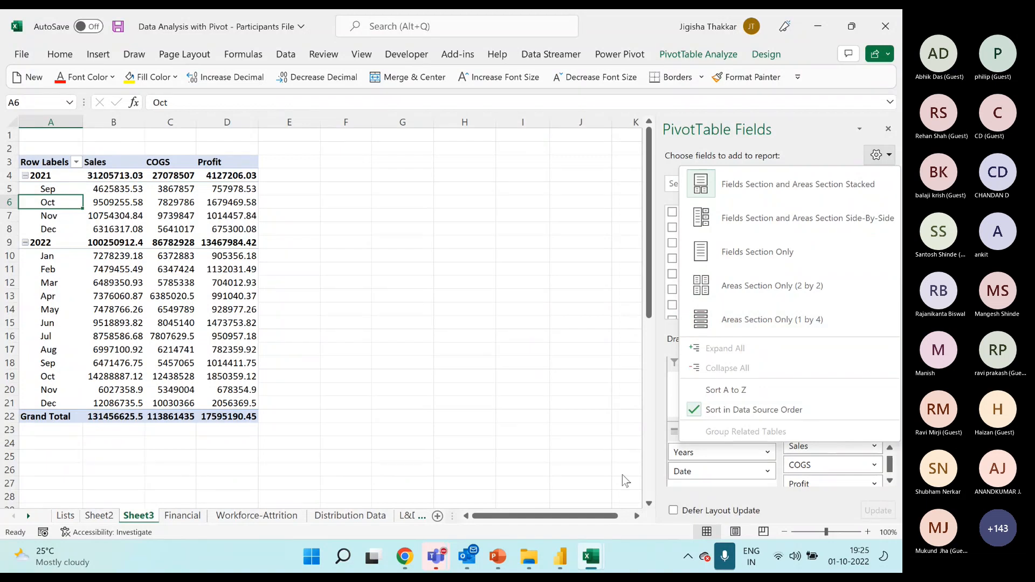
left_click(123, 211)
left_click(131, 225)
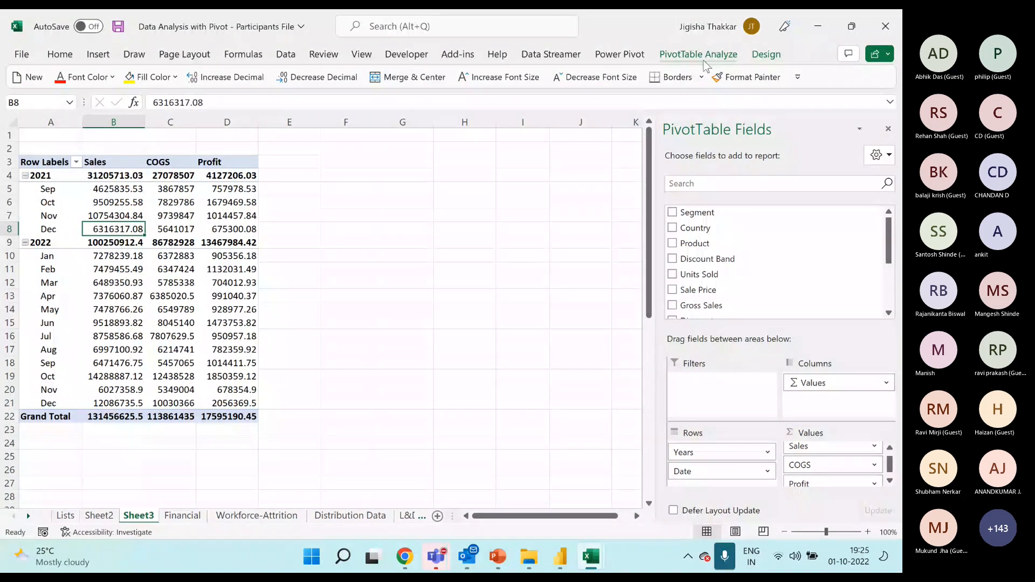
Preview the Medium and Dark PivotTable styles on the table, and leave the style gallery without choosing one.
left_click(765, 55)
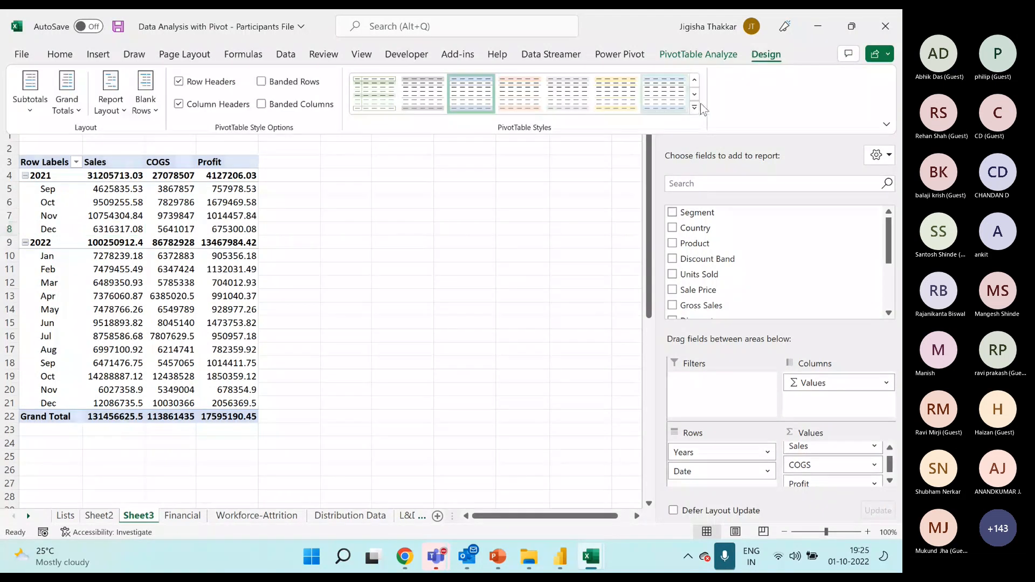
left_click(664, 108)
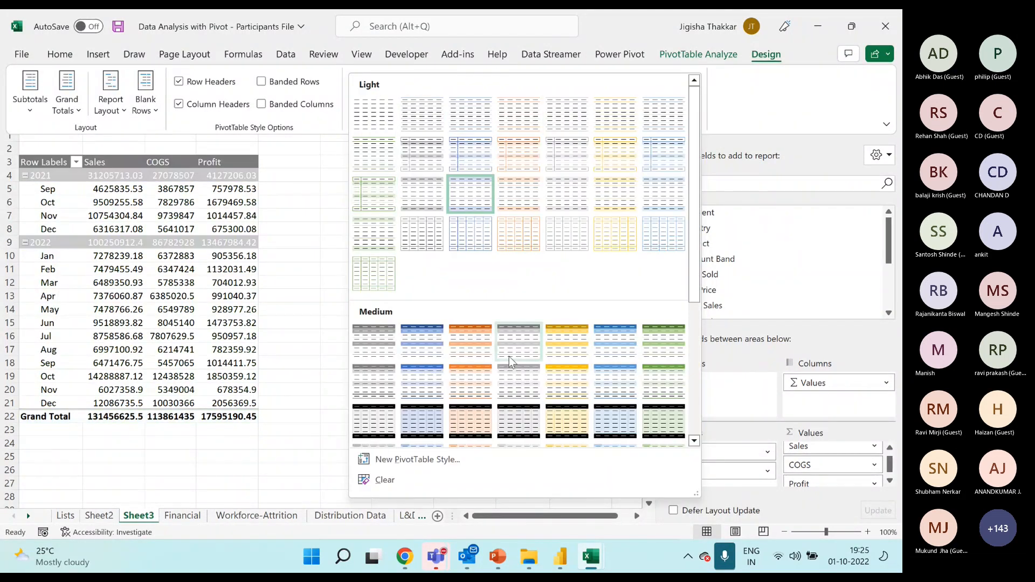
scroll(515, 378, "down", 3)
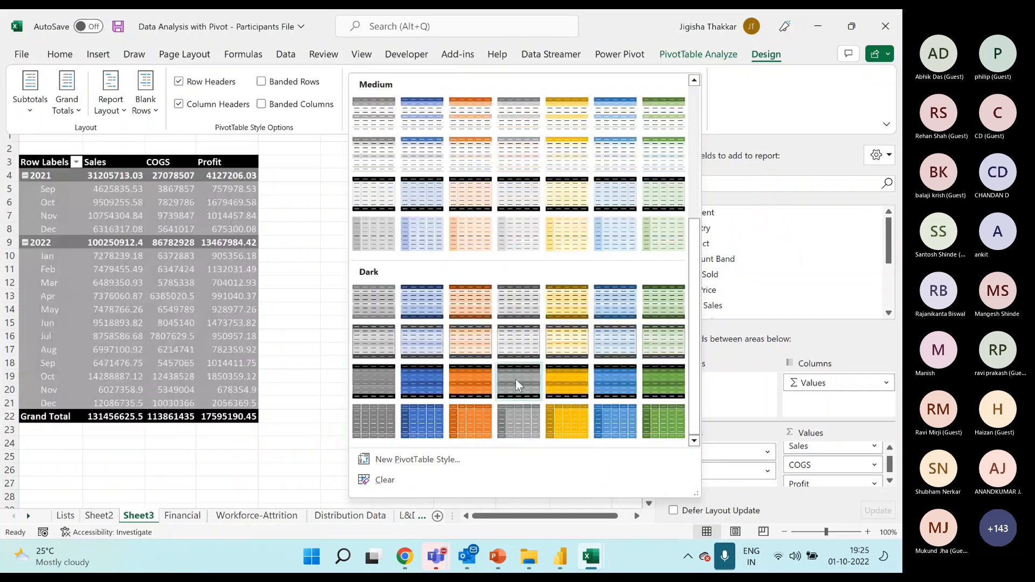
scroll(515, 374, "up", 3)
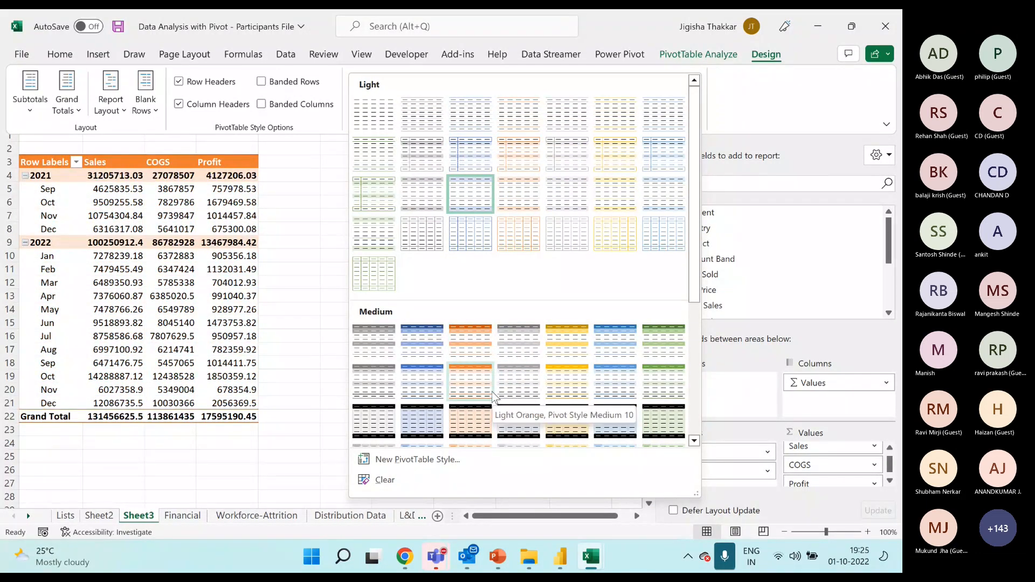
scroll(502, 374, "down", 4)
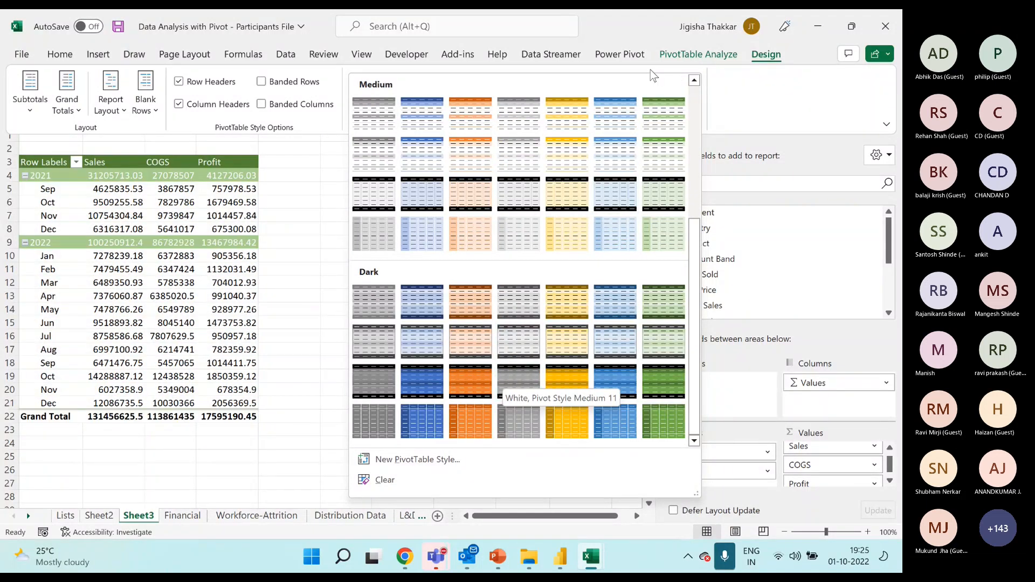
left_click(301, 129)
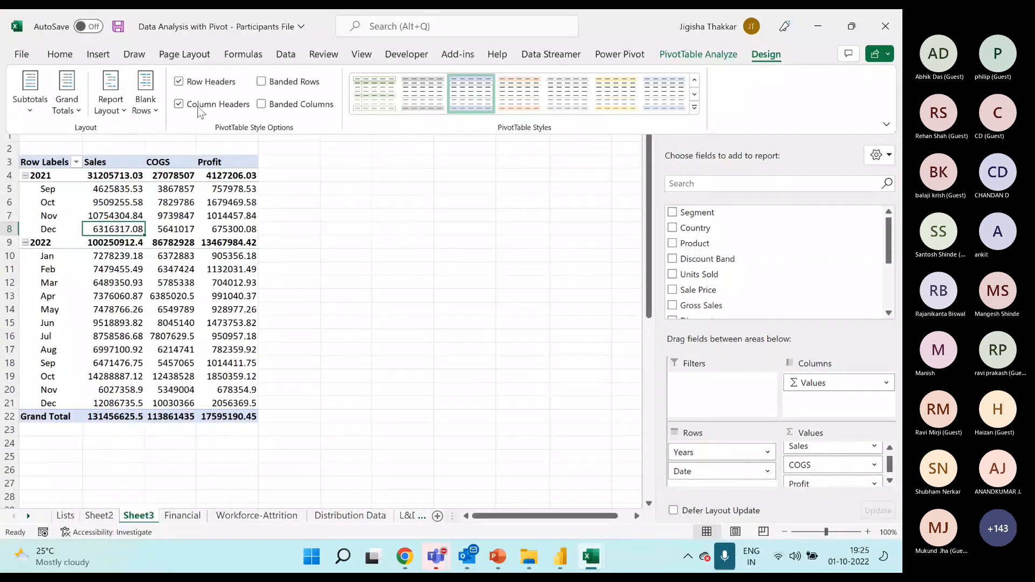
Try Banded Rows and Banded Columns on the PivotTable one after the other, turning each off again.
left_click(262, 83)
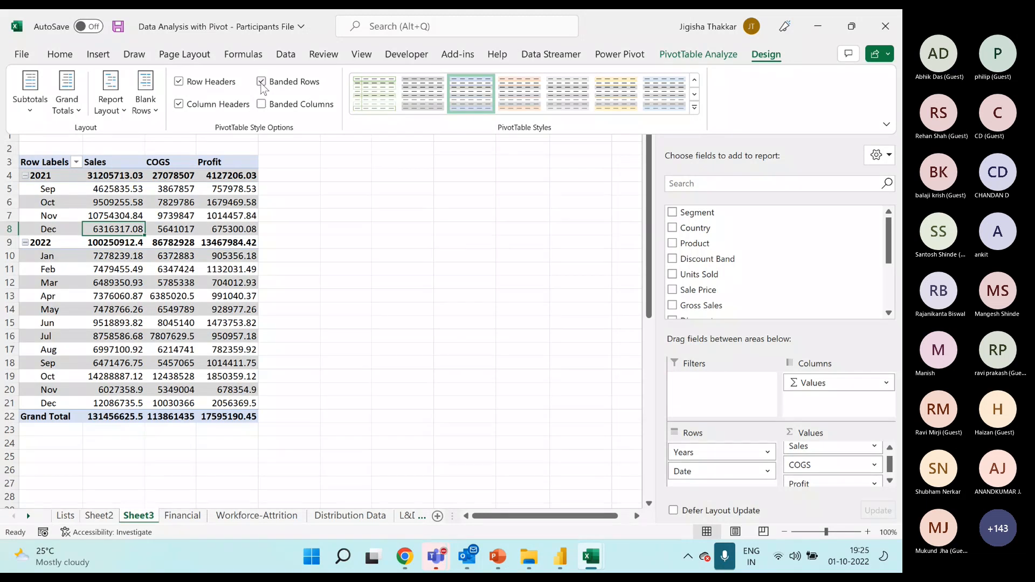
left_click(261, 84)
left_click(261, 105)
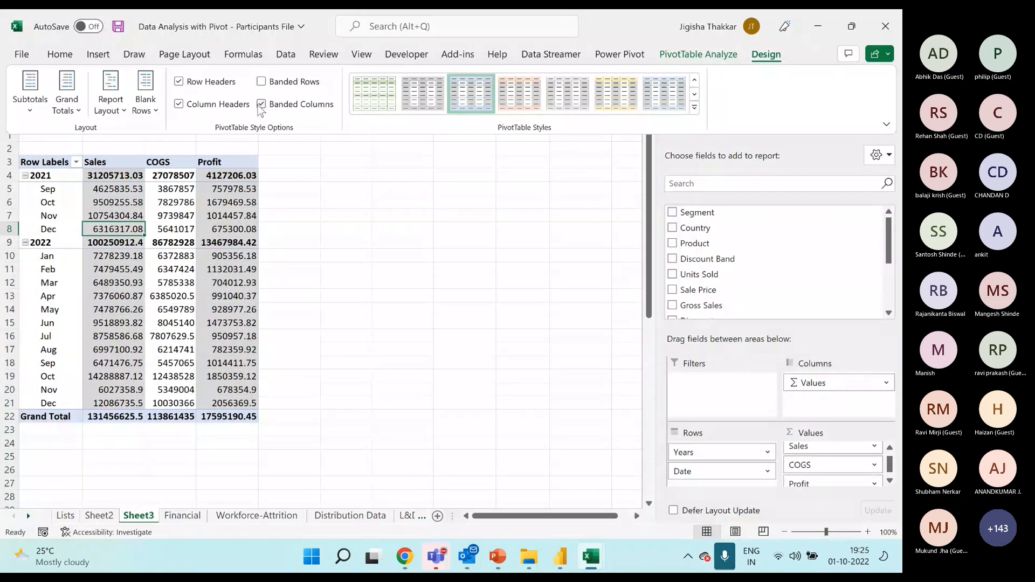
left_click(261, 105)
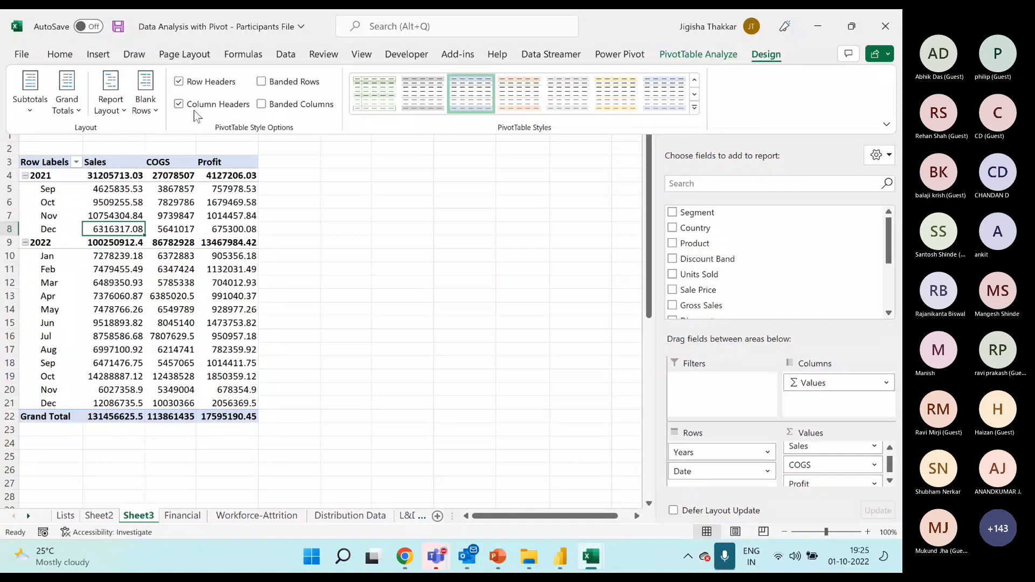
Try the PivotTable without Row Headers and without Column Headers, turning each one back on.
left_click(179, 85)
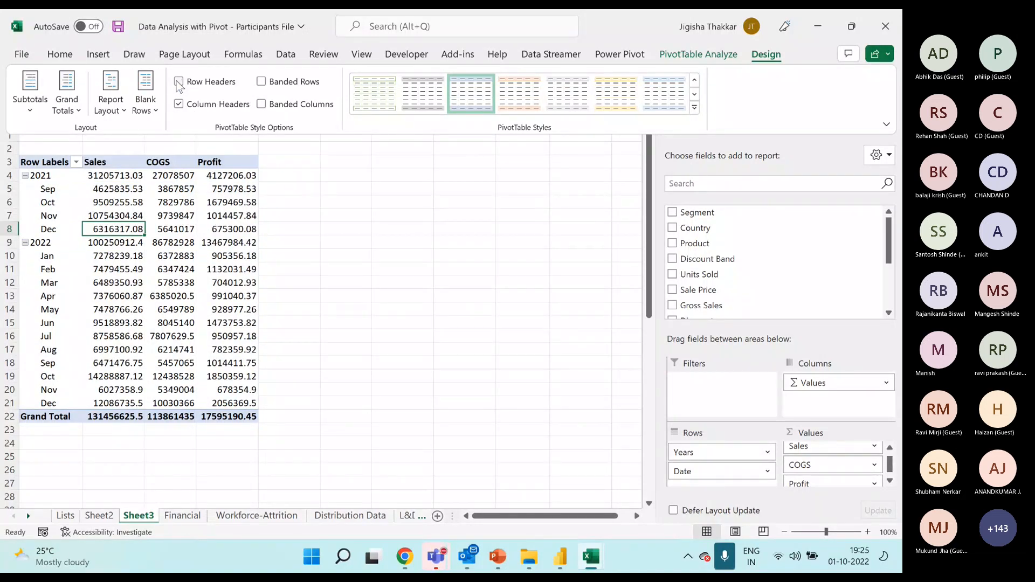
left_click(179, 83)
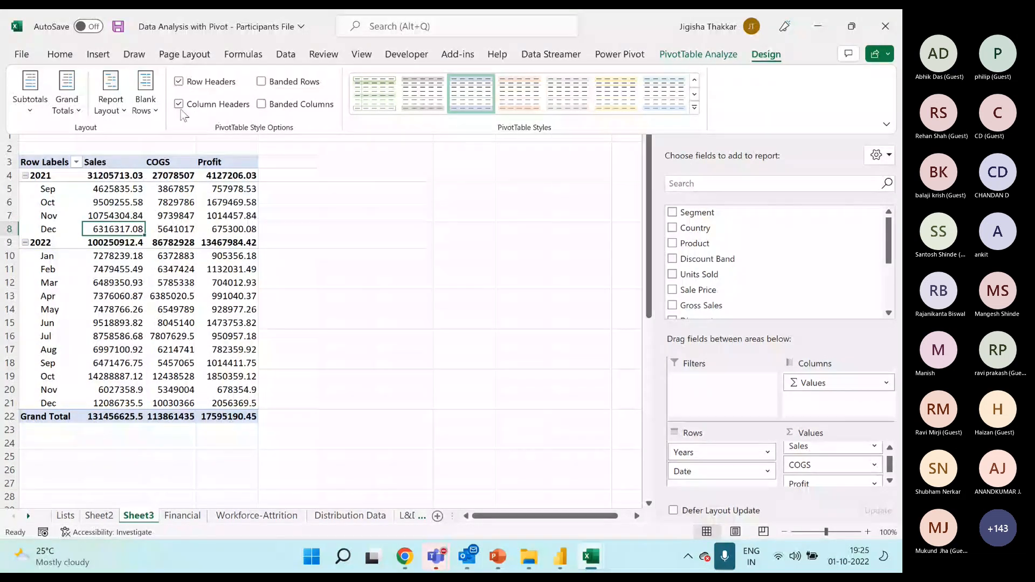
left_click(179, 105)
left_click(179, 105)
left_click(115, 114)
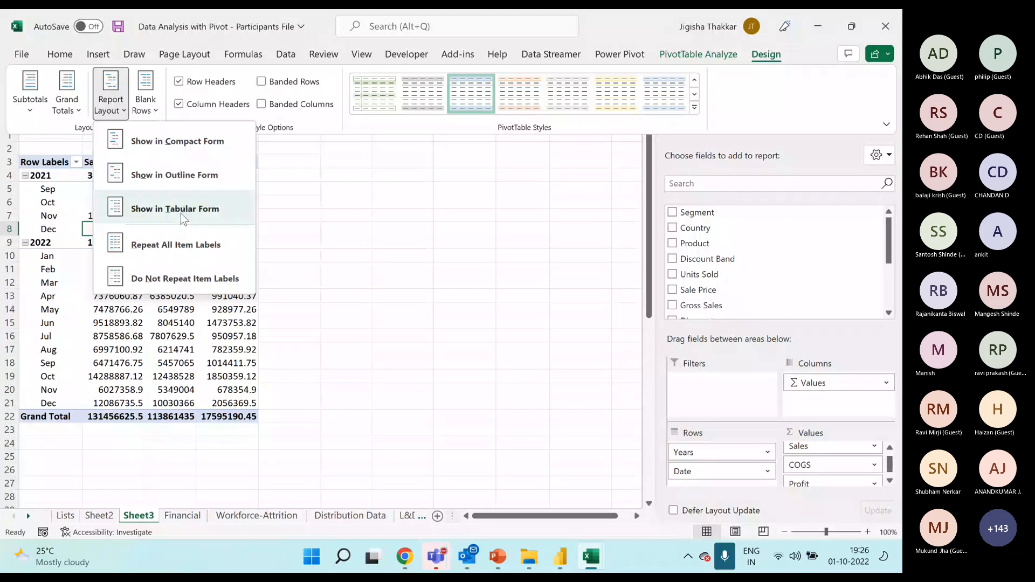
left_click(57, 200)
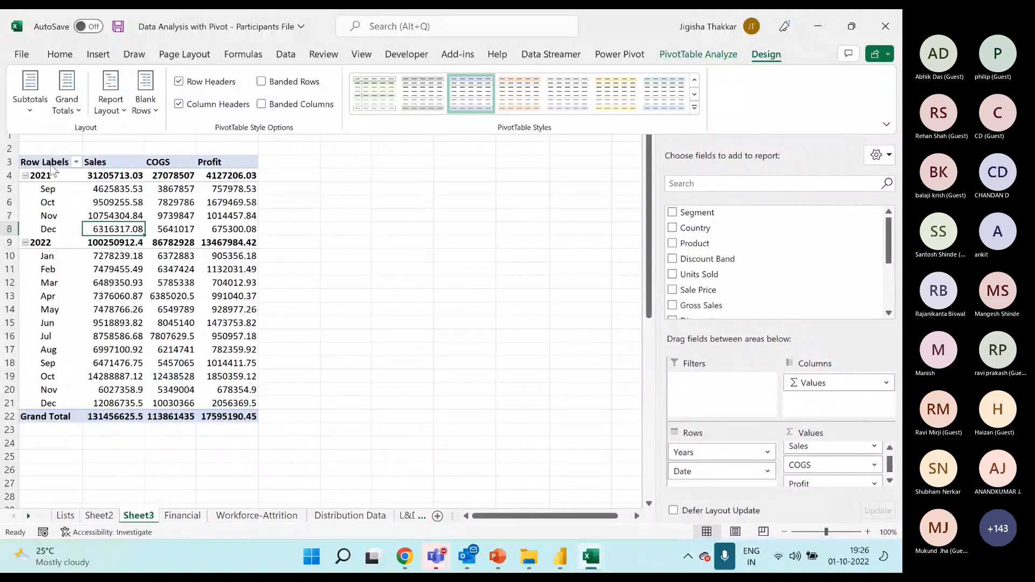
left_click(52, 169)
left_click(50, 164)
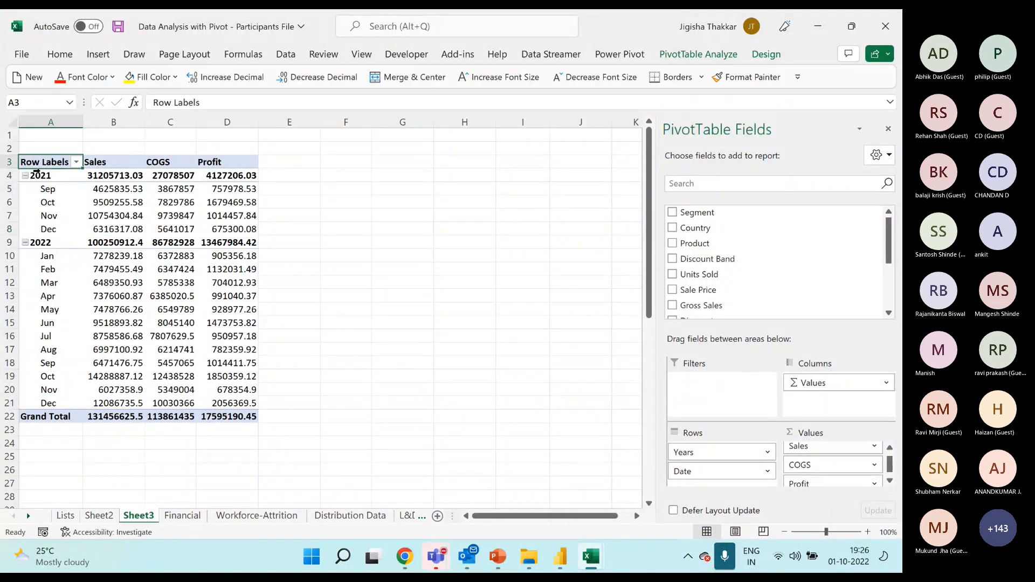
left_click(188, 215)
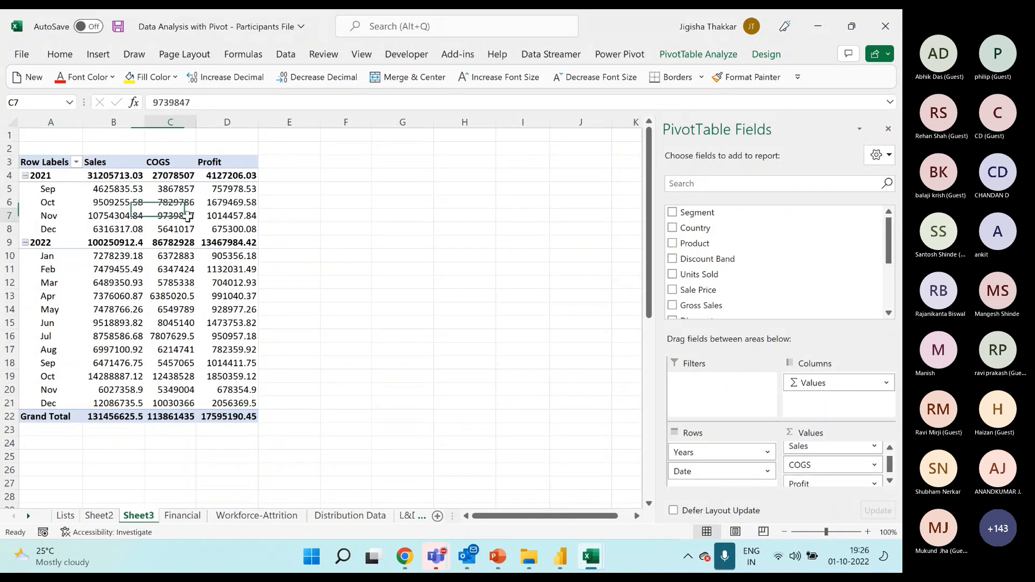
Change the PivotTable's report layout to Outline Form.
left_click(49, 165)
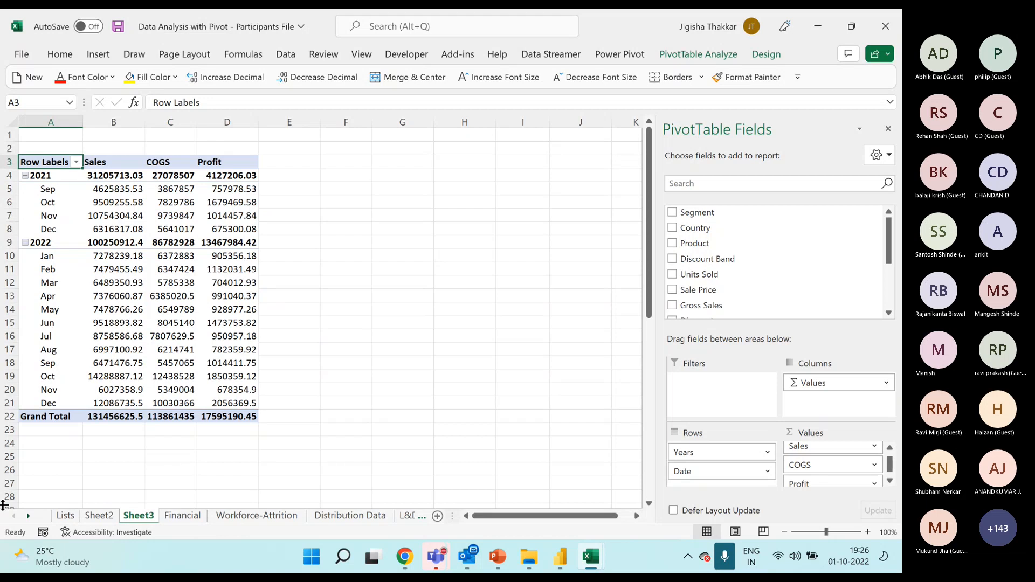
left_click(766, 53)
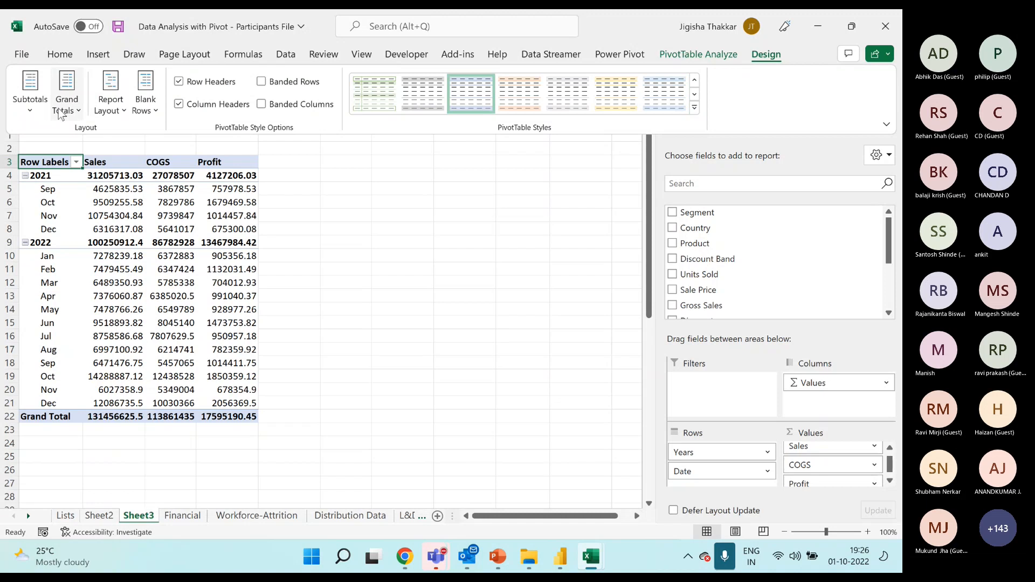
left_click(111, 99)
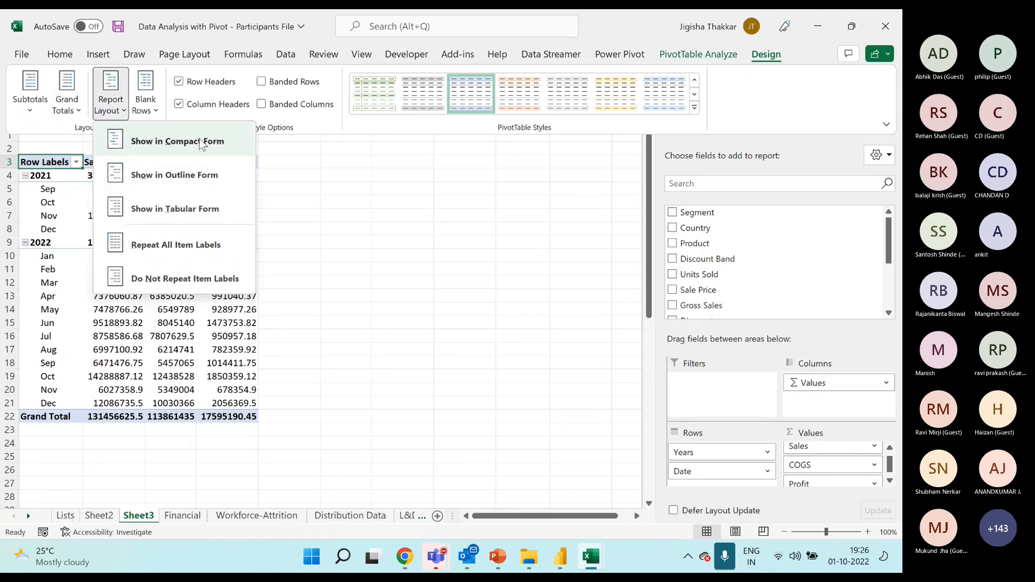
left_click(196, 178)
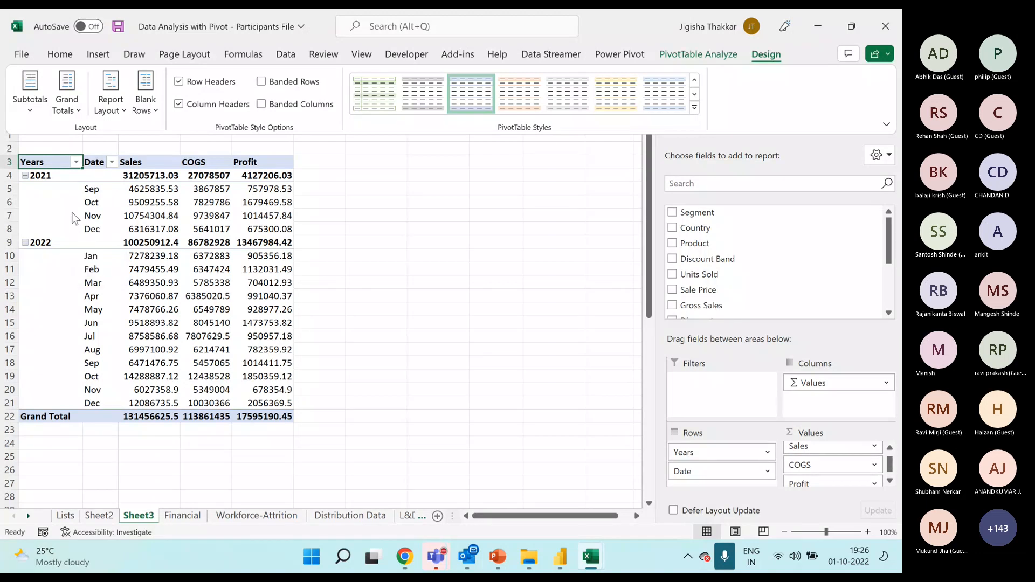
key("ctrl+F1")
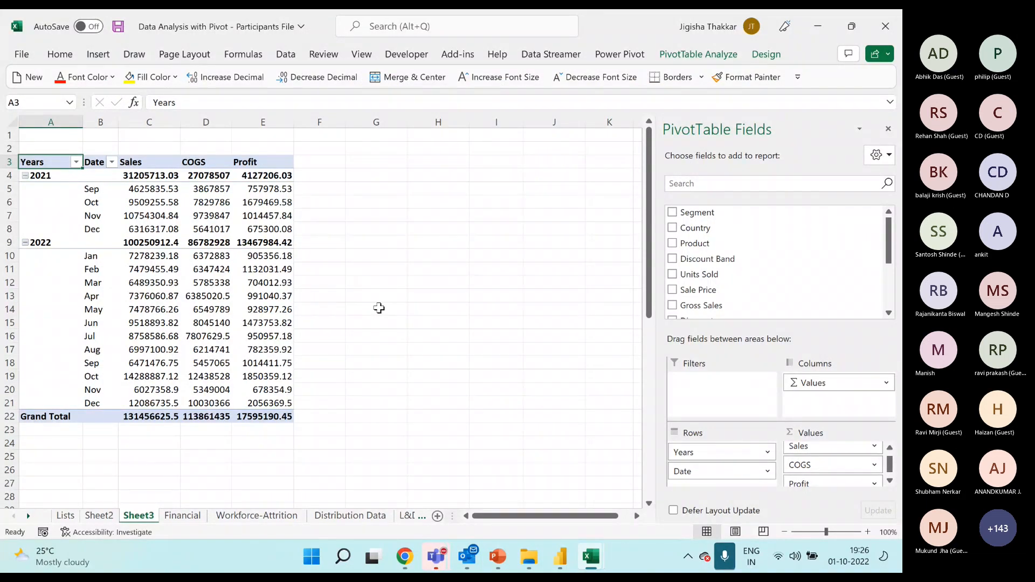
Try the Tabular Form report layout on the PivotTable and return it to Outline Form.
left_click(766, 54)
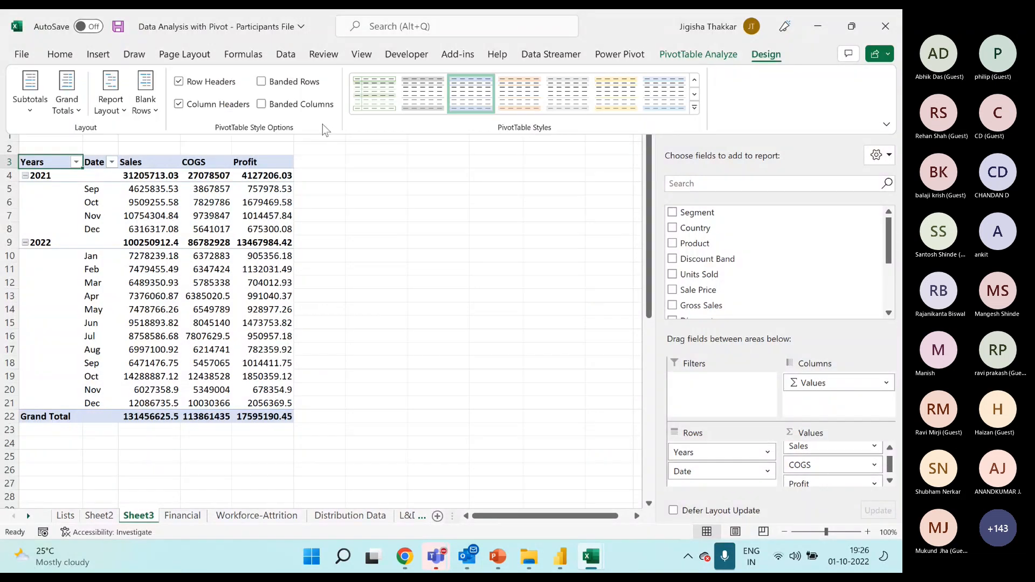
left_click(111, 105)
left_click(165, 211)
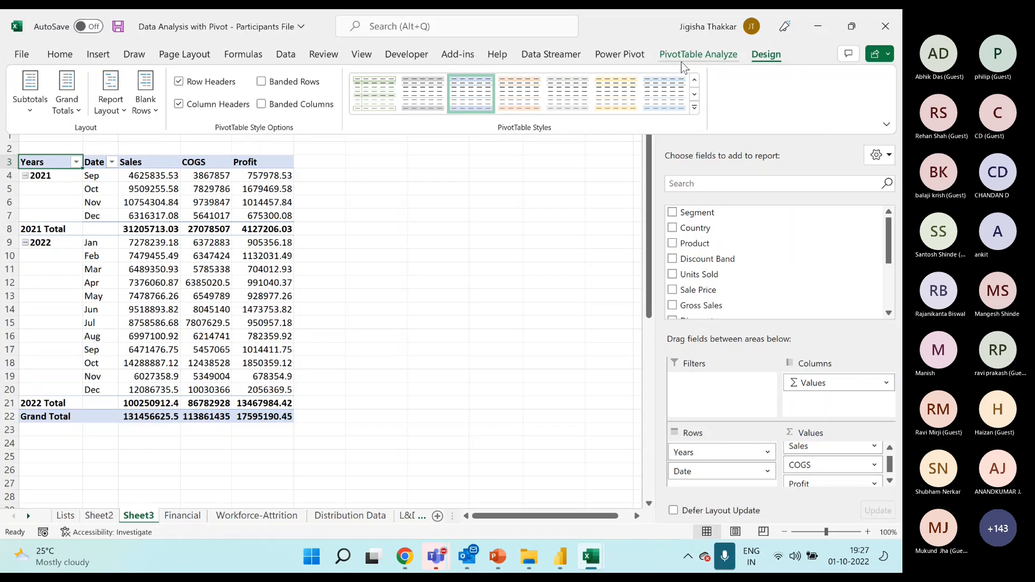
left_click(123, 110)
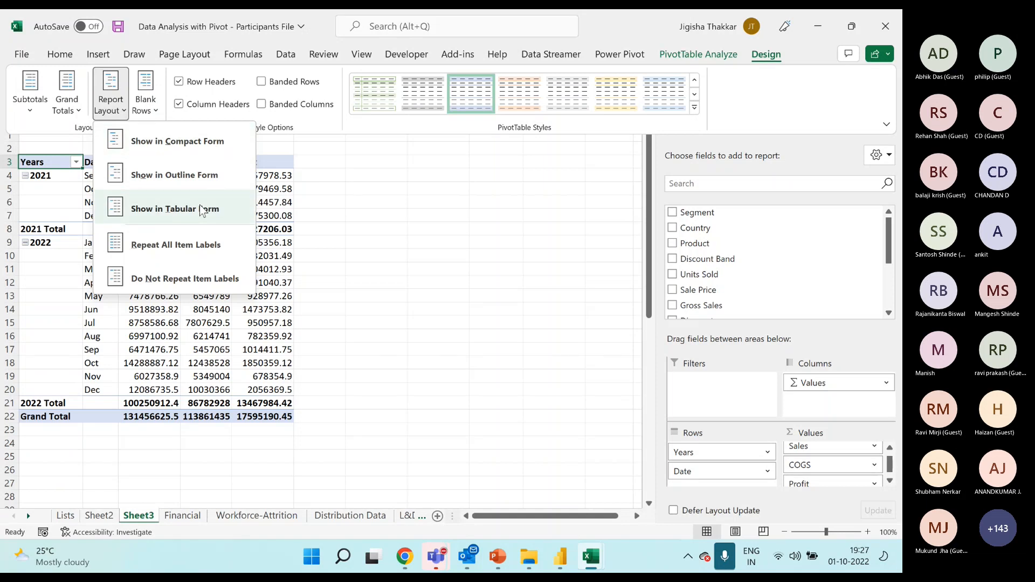
left_click(202, 177)
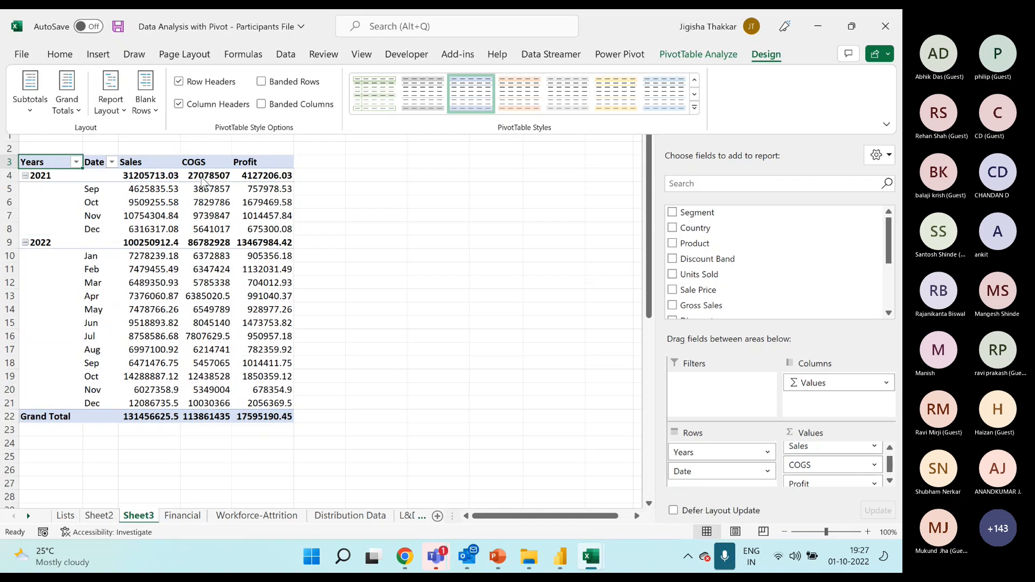
Switch the PivotTable's report layout to Compact Form for comparison and set it back to Outline Form.
left_click(122, 111)
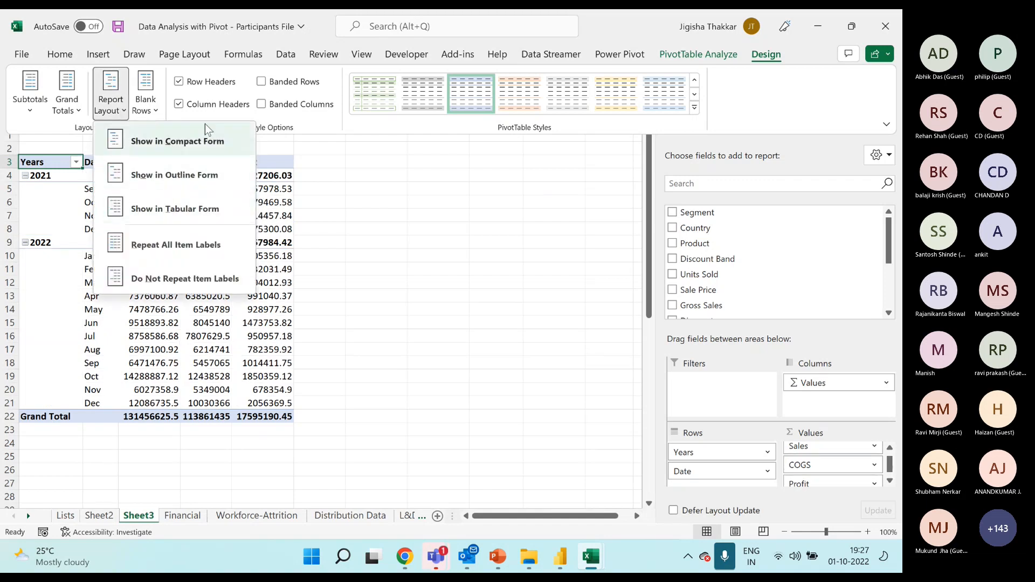
left_click(192, 147)
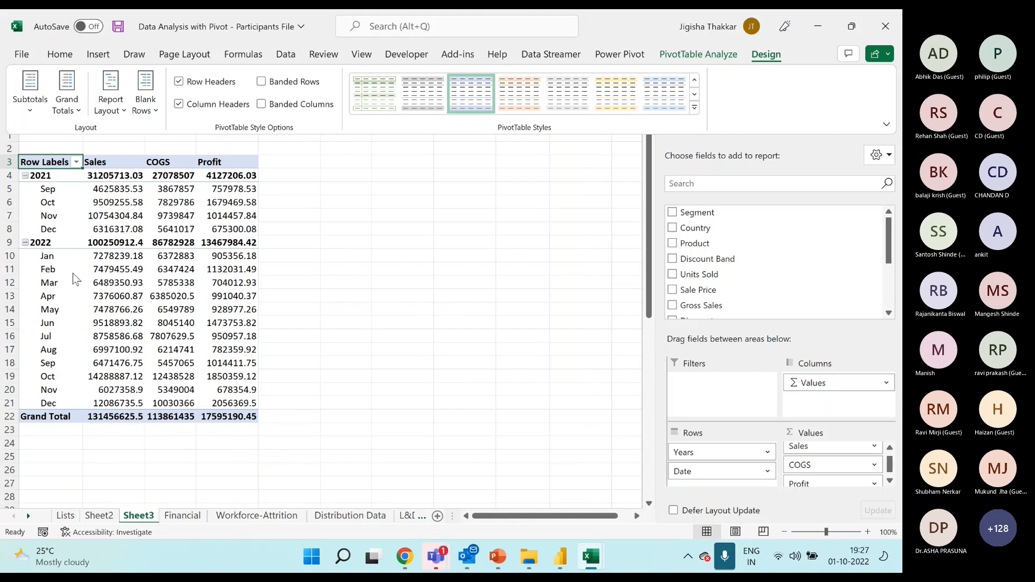
left_click(110, 102)
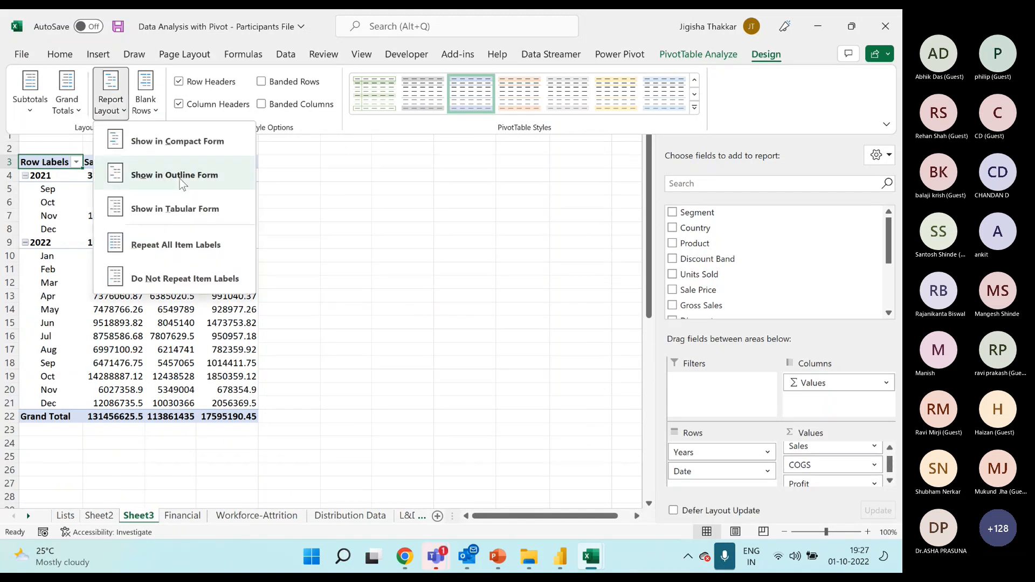
left_click(199, 180)
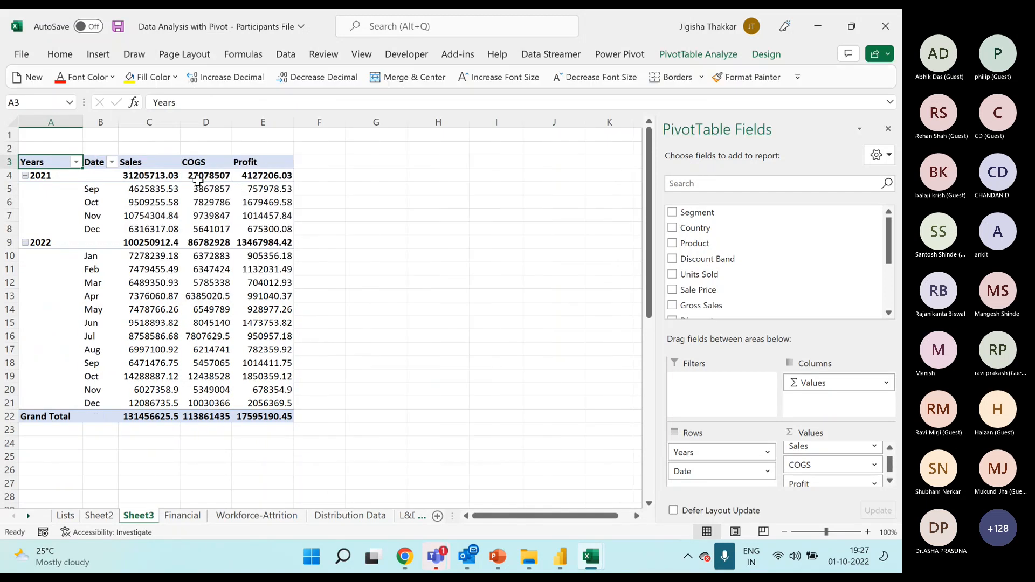
Try Repeat All Item Labels on the outline-form PivotTable and revert it with Do Not Repeat Item Labels.
left_click(756, 58)
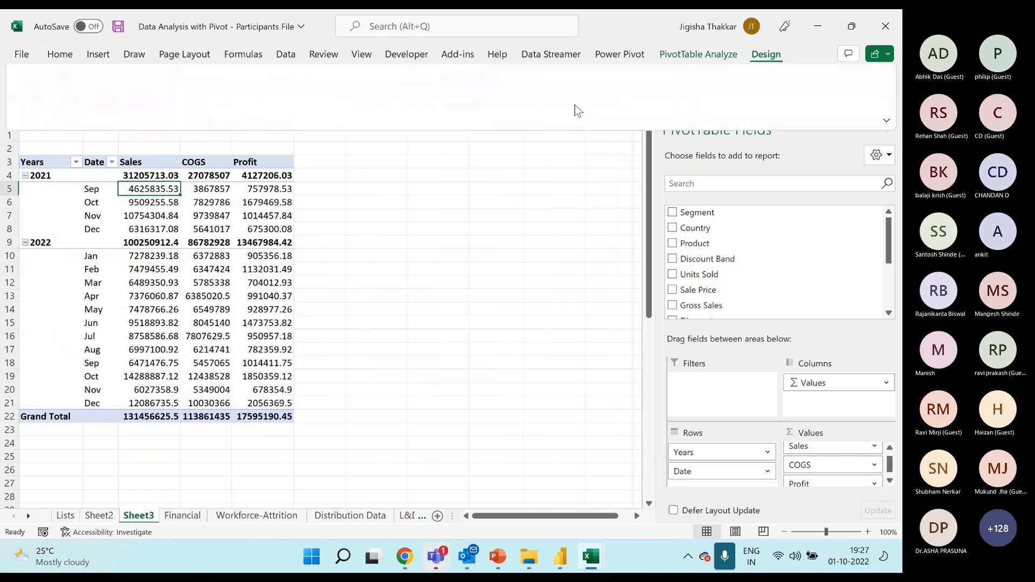
left_click(111, 107)
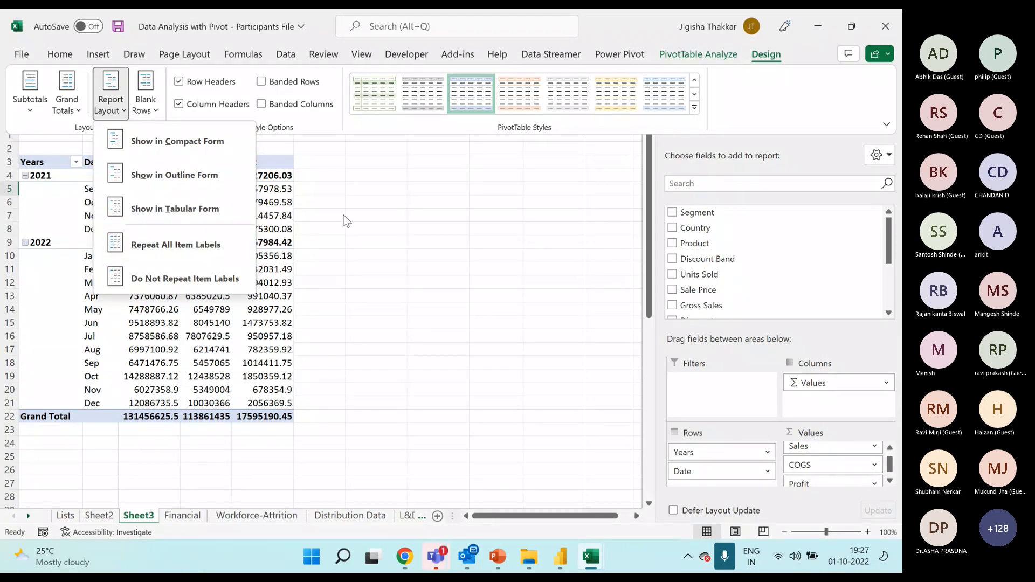
left_click(149, 189)
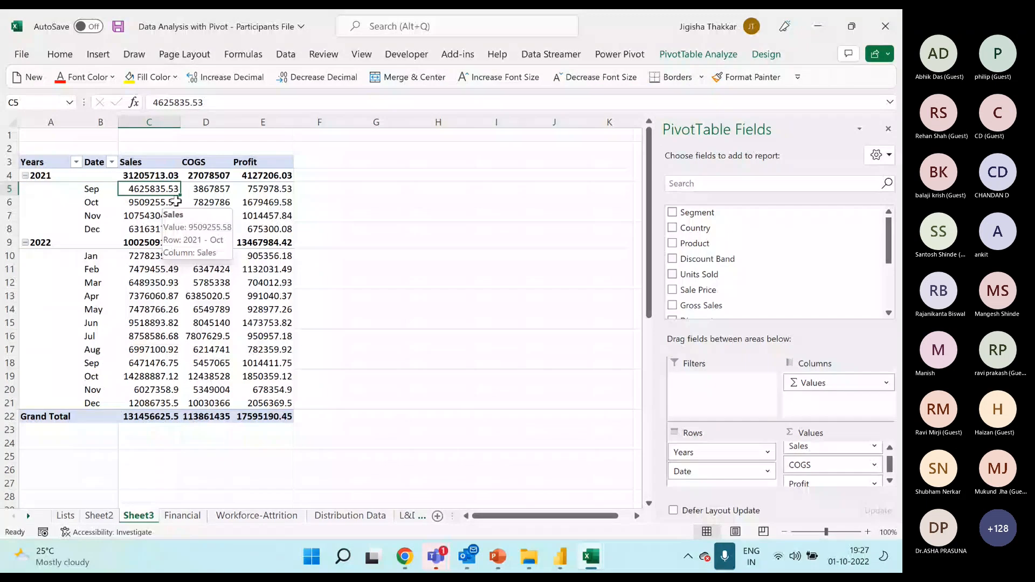
left_click(766, 53)
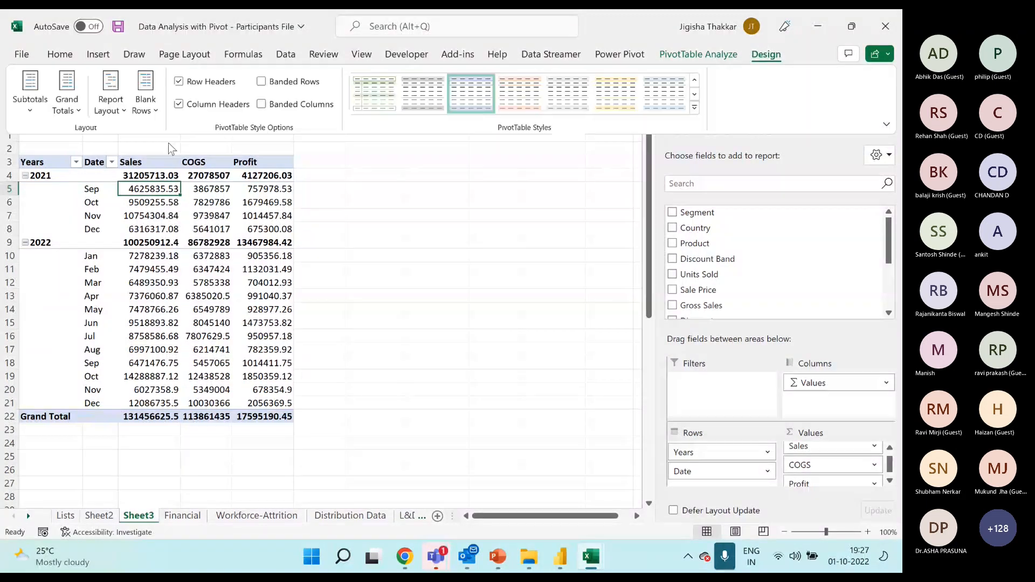
left_click(111, 95)
left_click(161, 247)
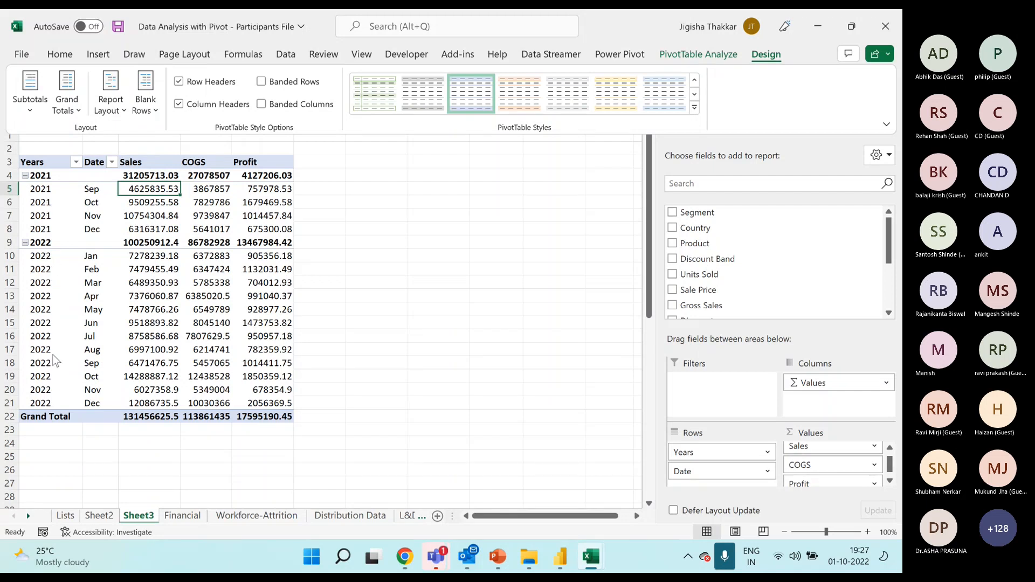
left_click(120, 115)
left_click(157, 285)
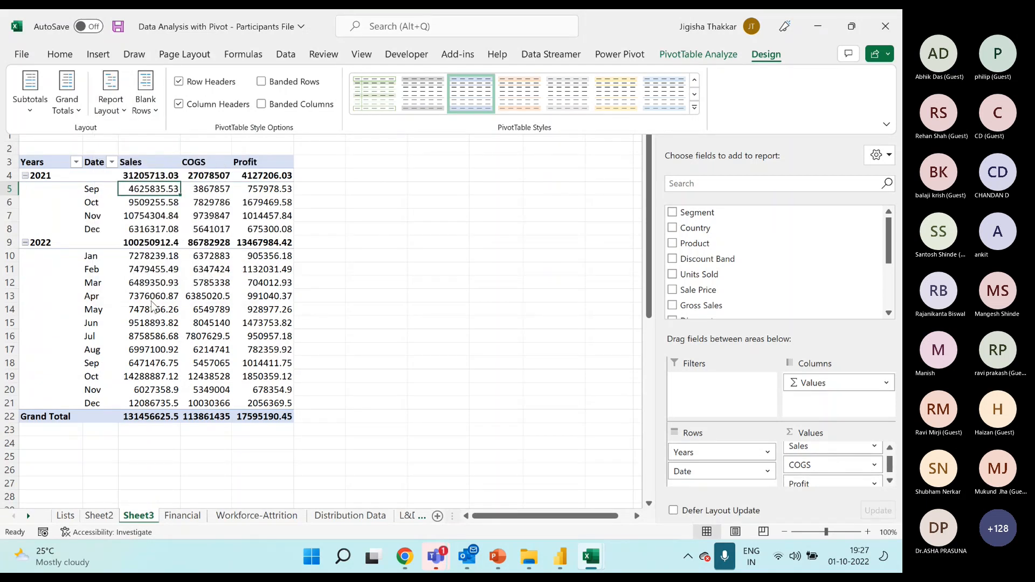
Set grand totals on for rows and columns, and move Date to the Columns area to highlight the Total Sales, COGS and Profit columns.
left_click(73, 108)
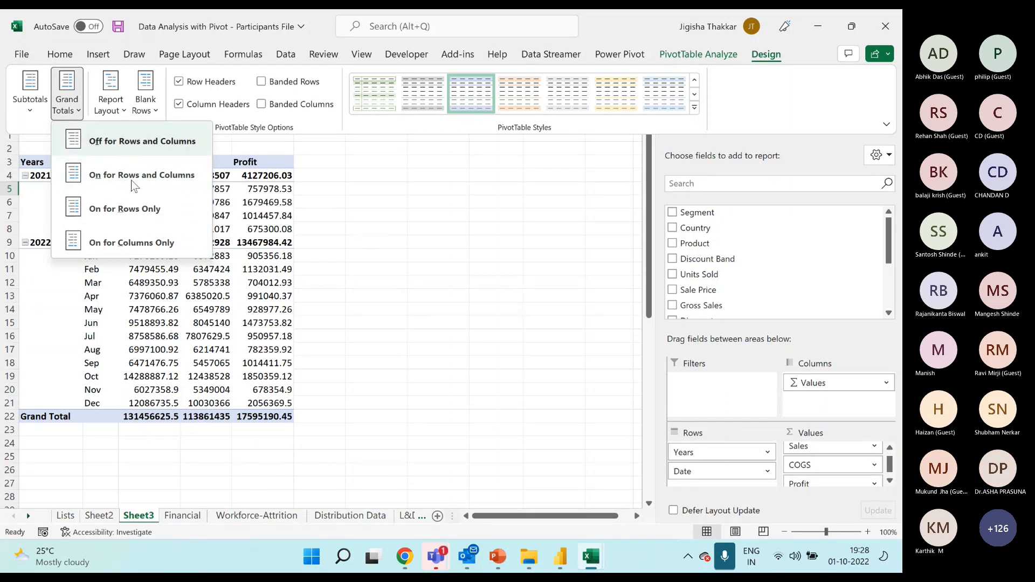
left_click(172, 185)
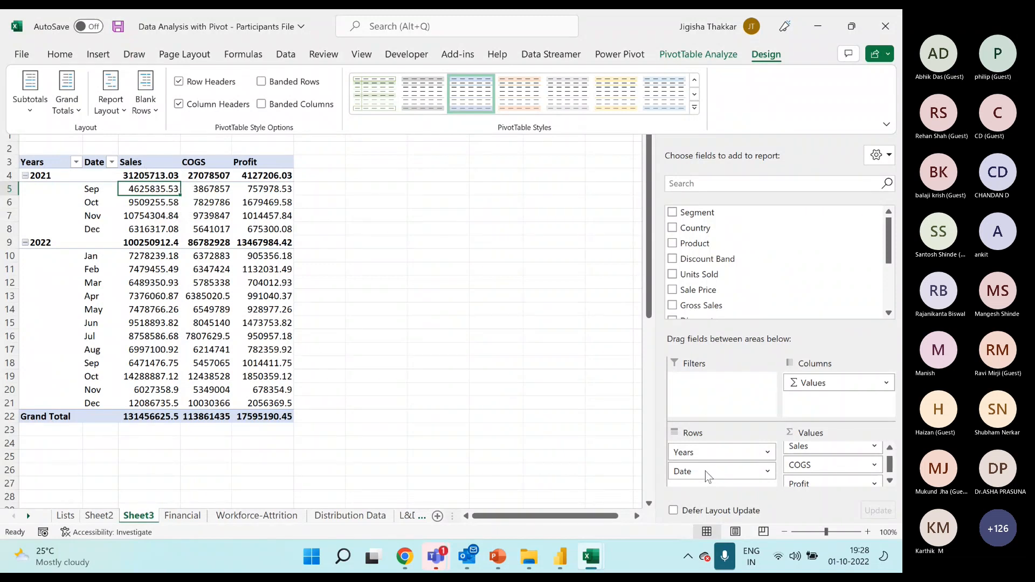
left_click_drag(705, 471, 813, 400)
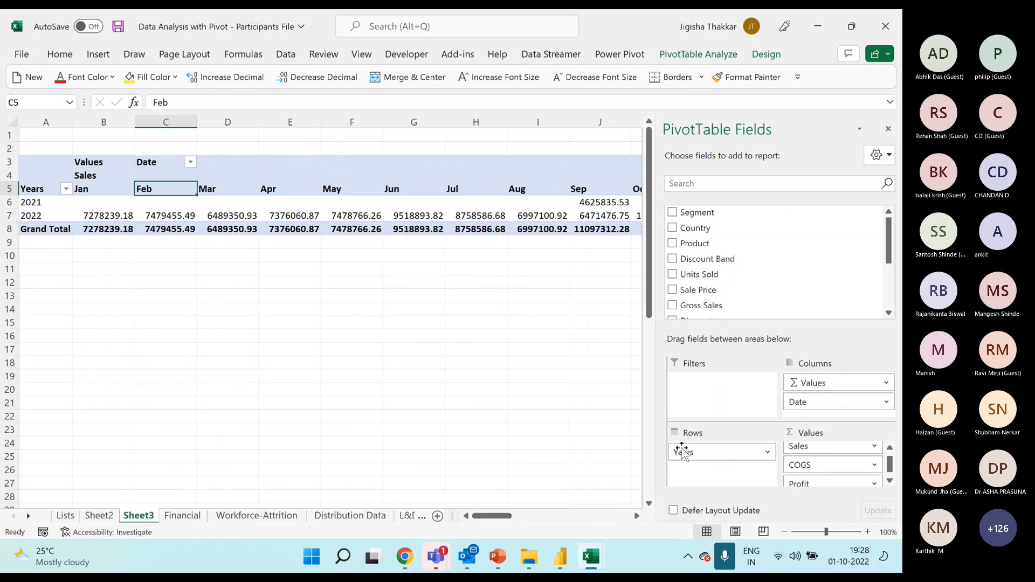
left_click_drag(493, 519, 612, 516)
left_click_drag(504, 177, 601, 233)
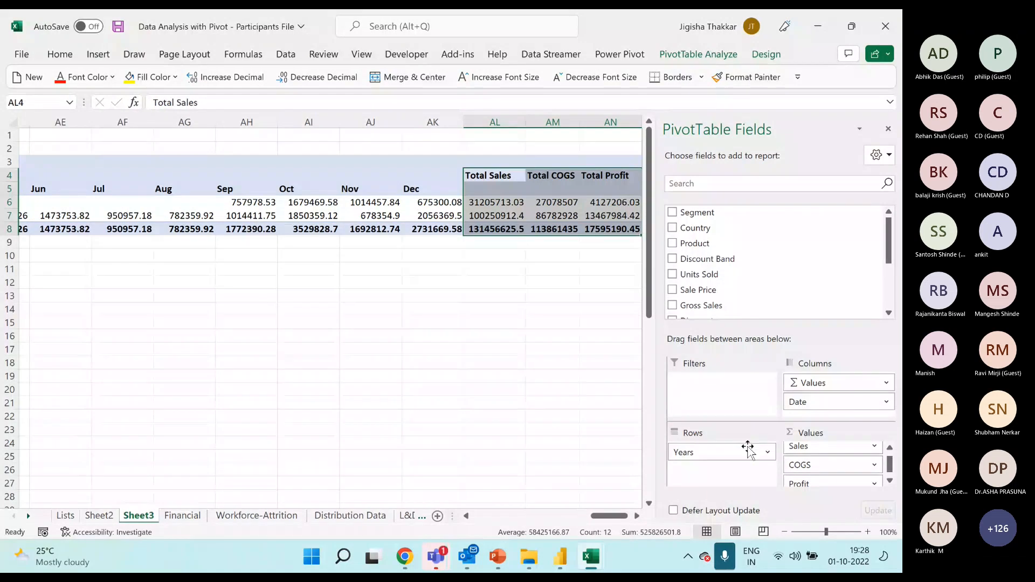
Move Date back to the Rows area below Years and highlight the Grand Total row's values.
left_click_drag(748, 448, 722, 464)
left_click_drag(607, 517, 470, 516)
left_click_drag(145, 418, 261, 415)
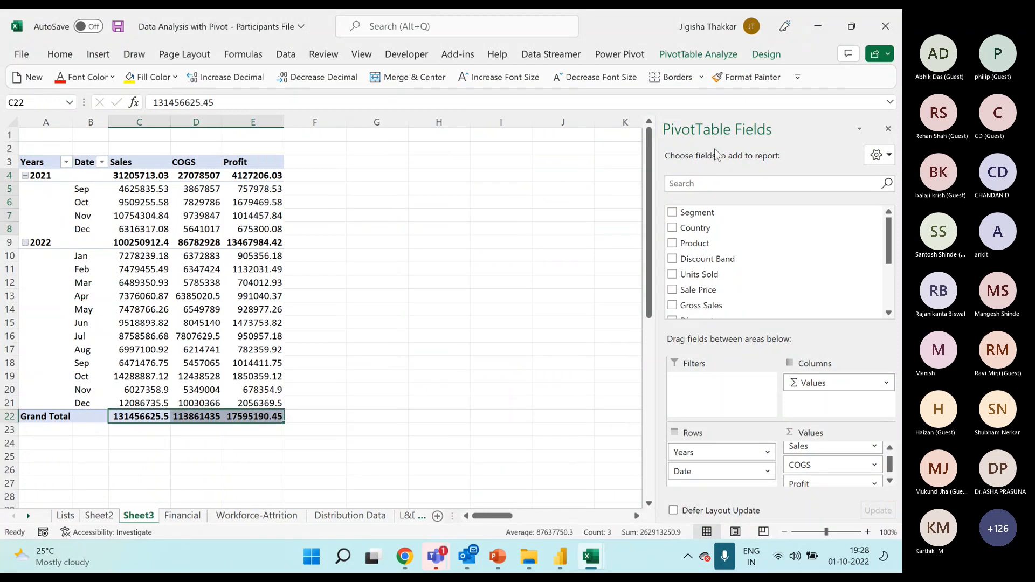
Turn the PivotTable's grand totals off for rows and columns.
left_click(776, 54)
left_click(67, 94)
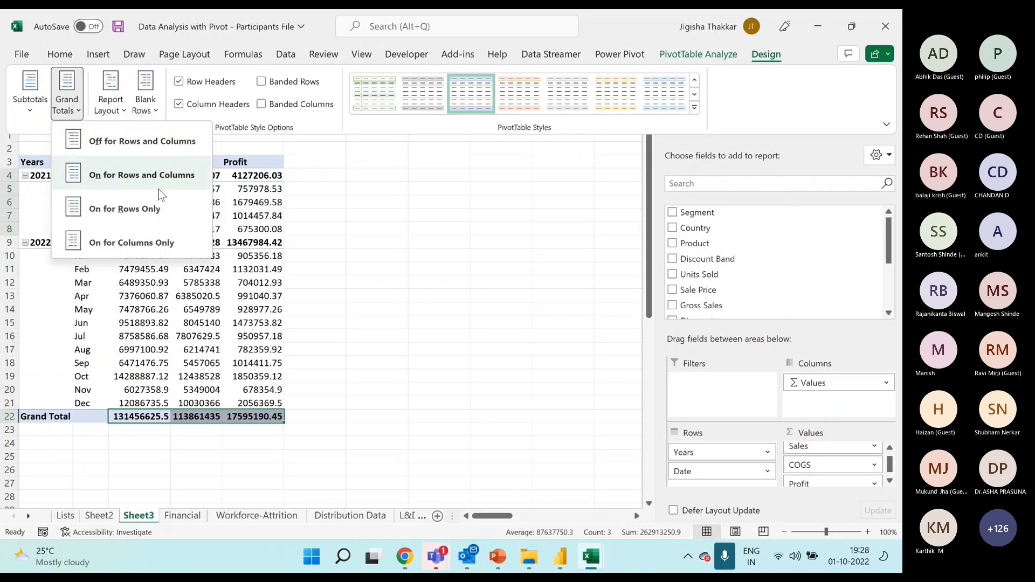
left_click(140, 141)
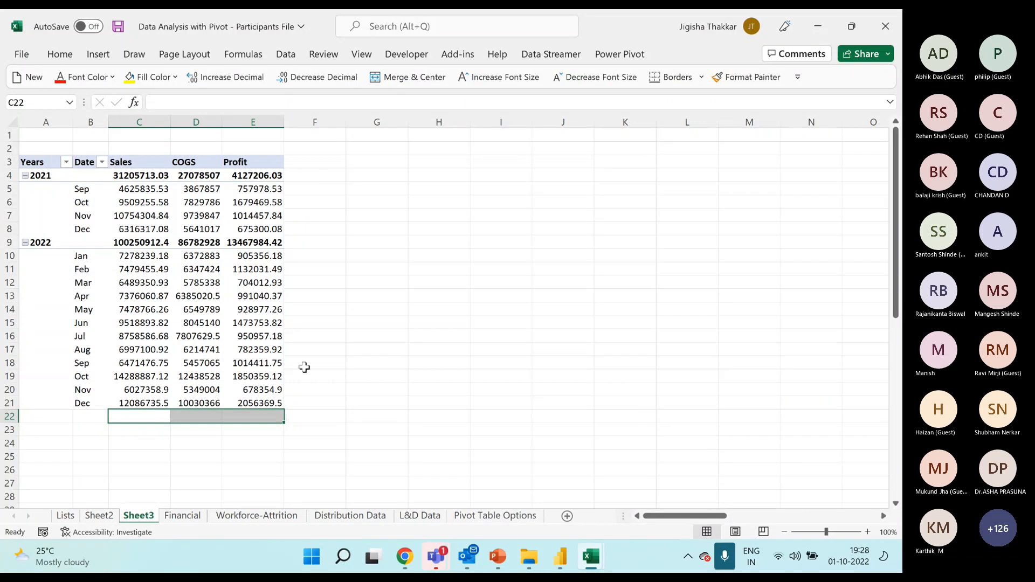
Review the subtotal display options for the PivotTable without choosing one.
left_click(200, 256)
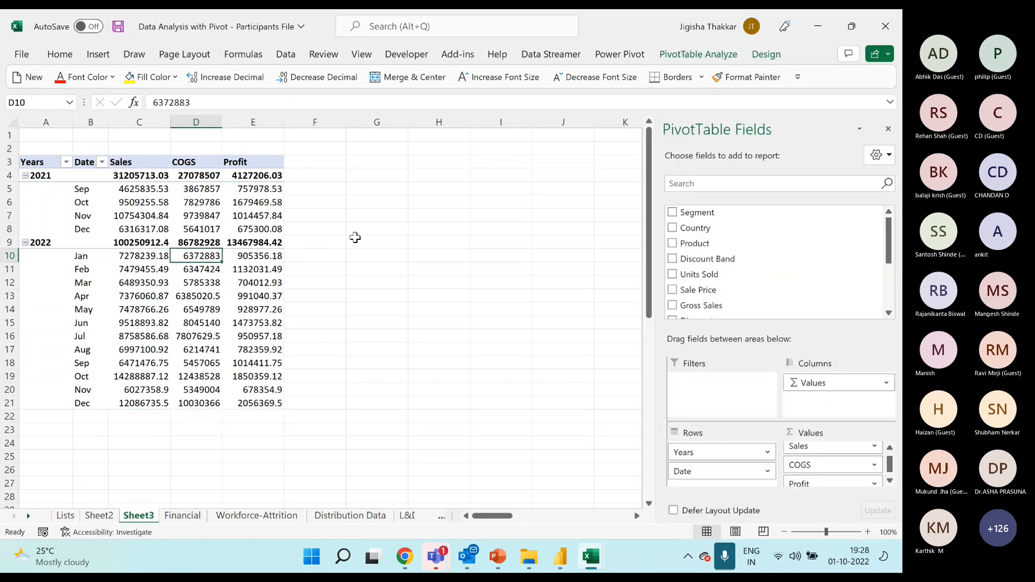
left_click(763, 54)
left_click(30, 103)
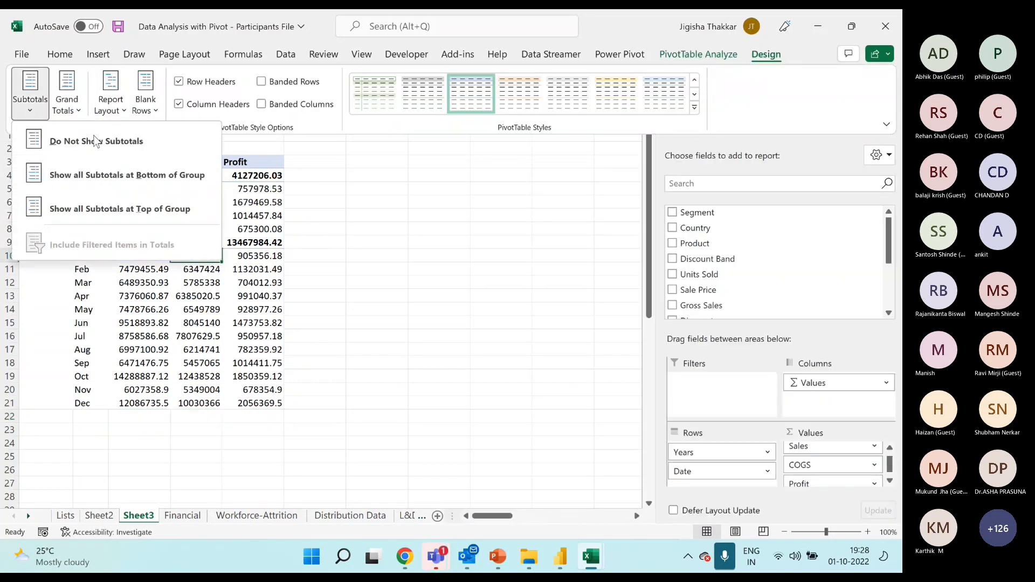
left_click(264, 276)
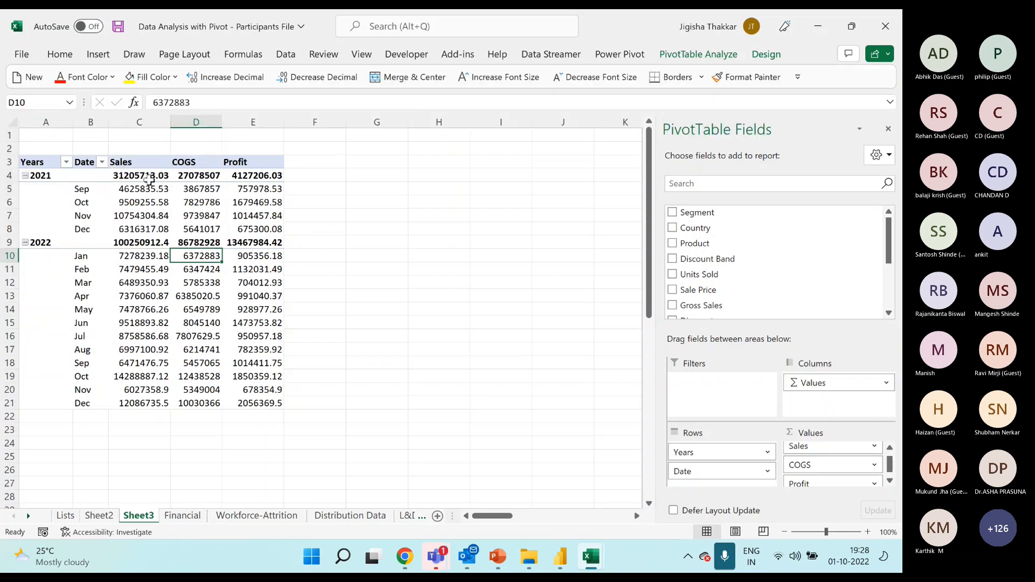
Highlight the 2021 and 2022 subtotal values and set the PivotTable to show no subtotals.
left_click_drag(127, 176, 276, 178)
left_click_drag(155, 243, 275, 239)
left_click(243, 295)
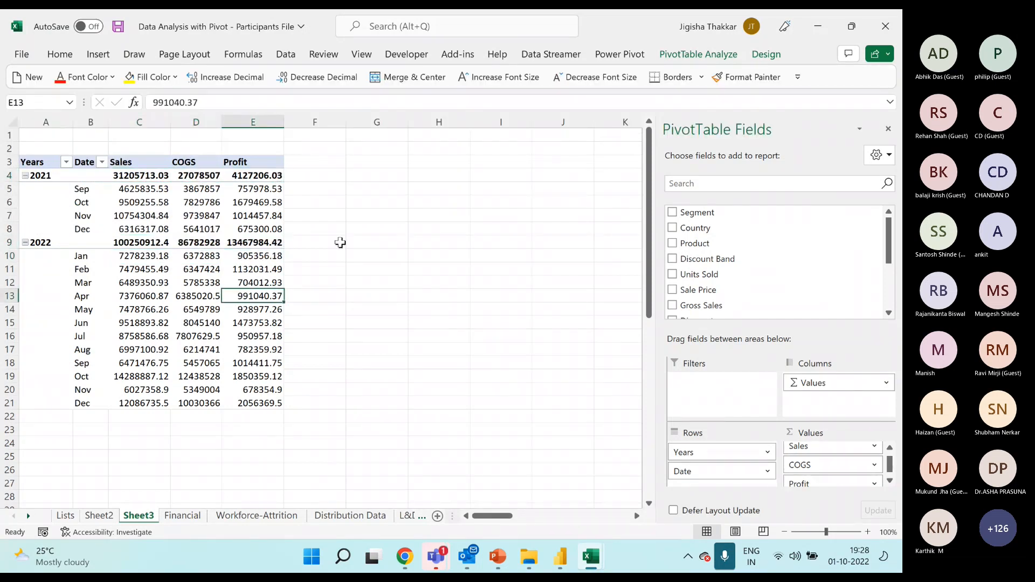
left_click(766, 54)
left_click(31, 101)
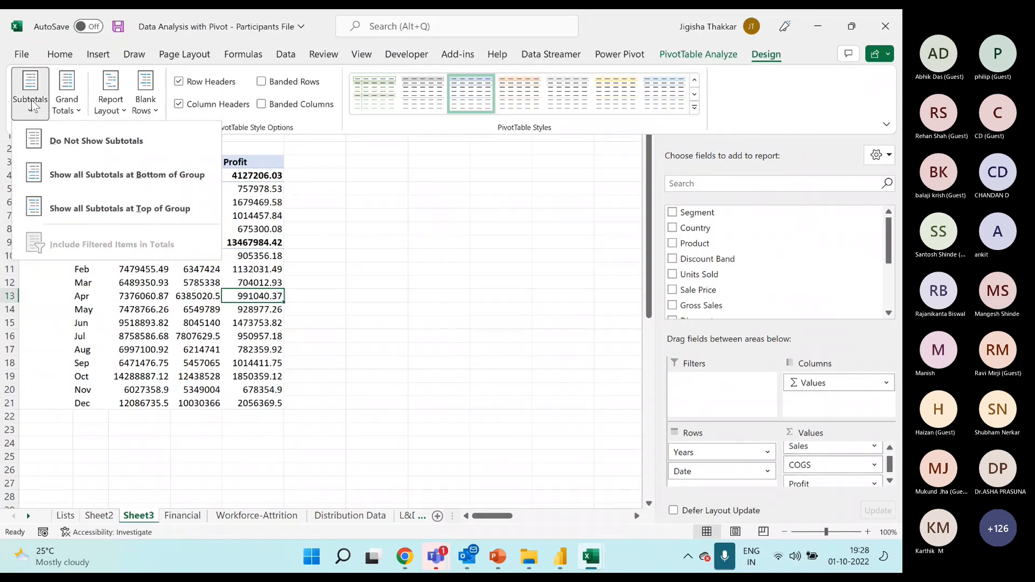
left_click(72, 151)
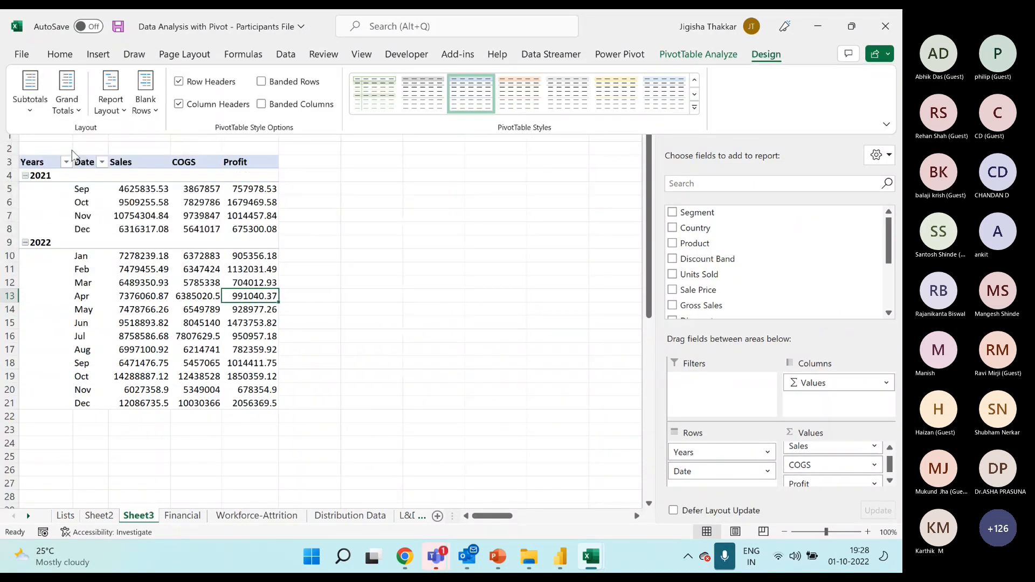
Show all subtotals at the bottom of each group, and switch them to the top of the group.
left_click(36, 113)
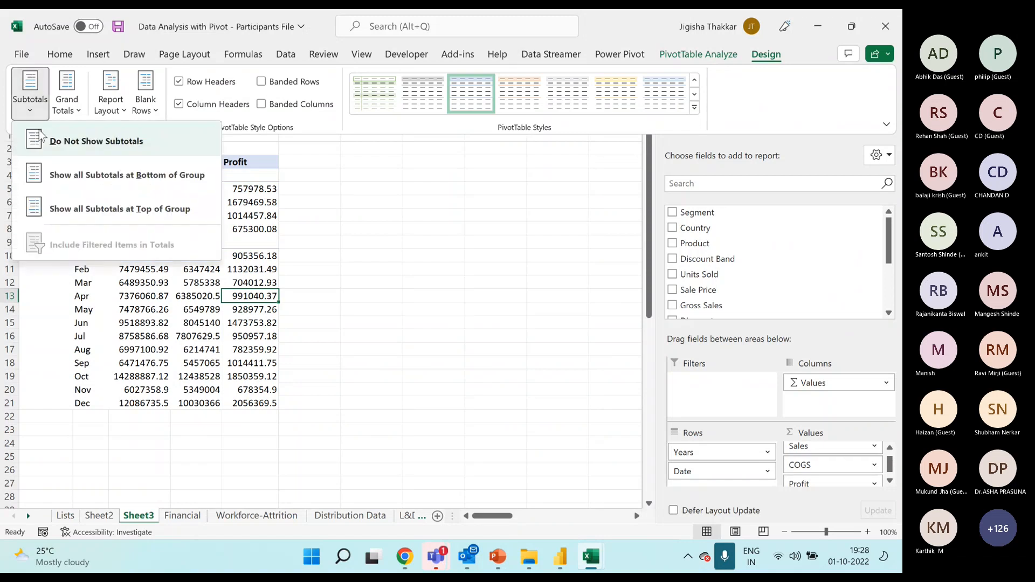
left_click(68, 176)
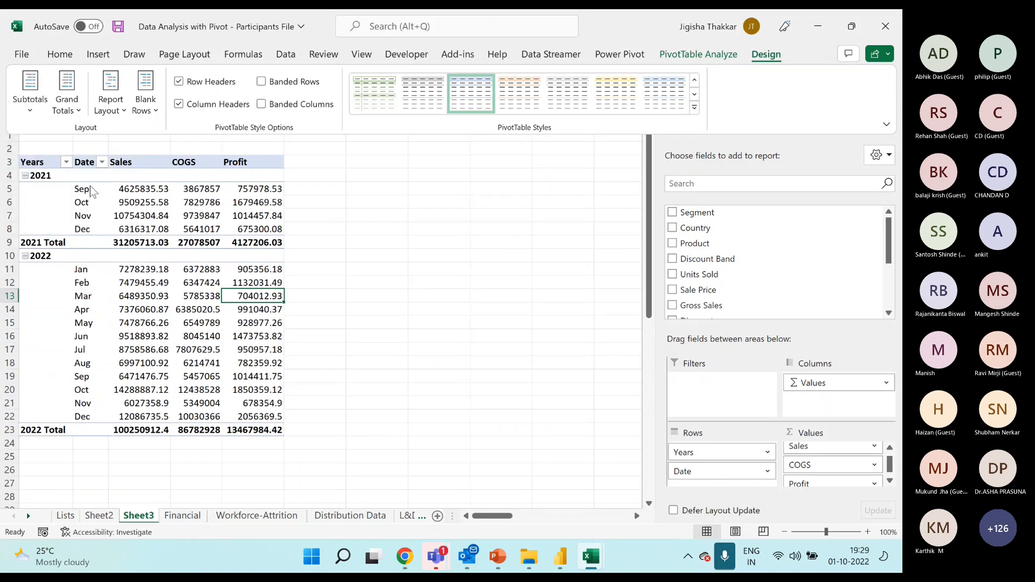
left_click(30, 105)
left_click(89, 209)
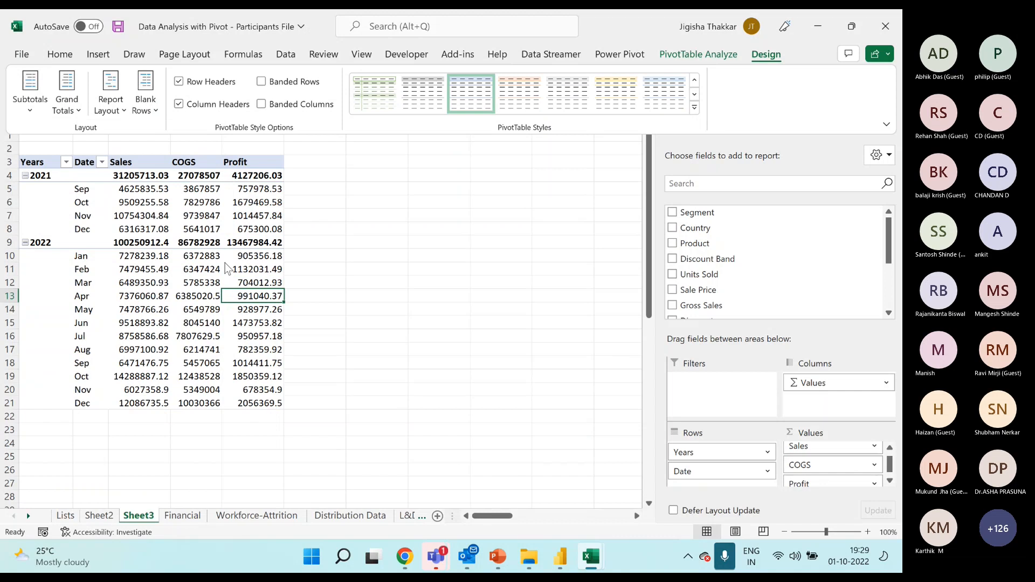
left_click(32, 113)
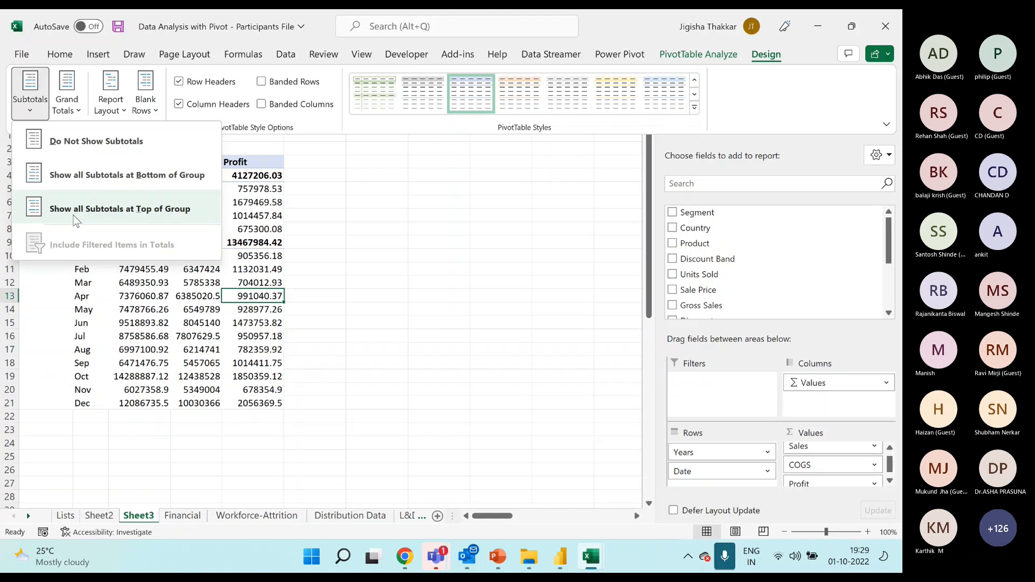
left_click(215, 356)
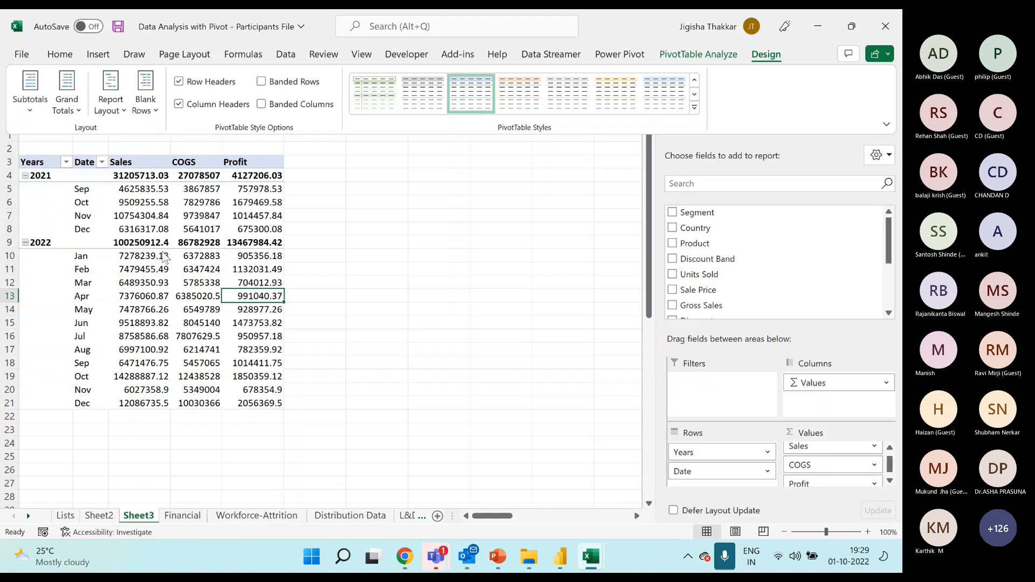
Insert a blank line after each item in the PivotTable and highlight the blank row between 2021 and 2022.
left_click(145, 116)
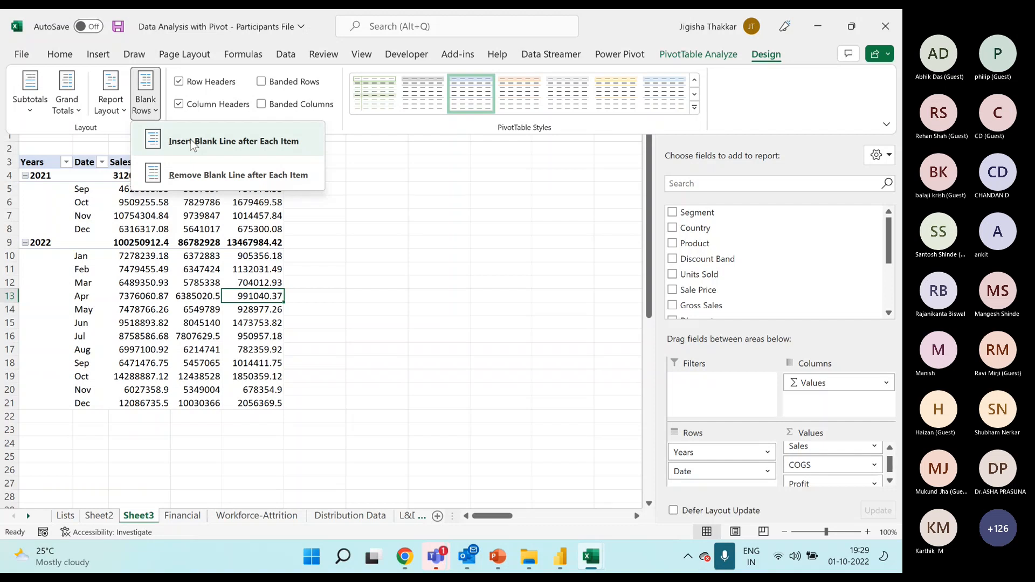
left_click(192, 140)
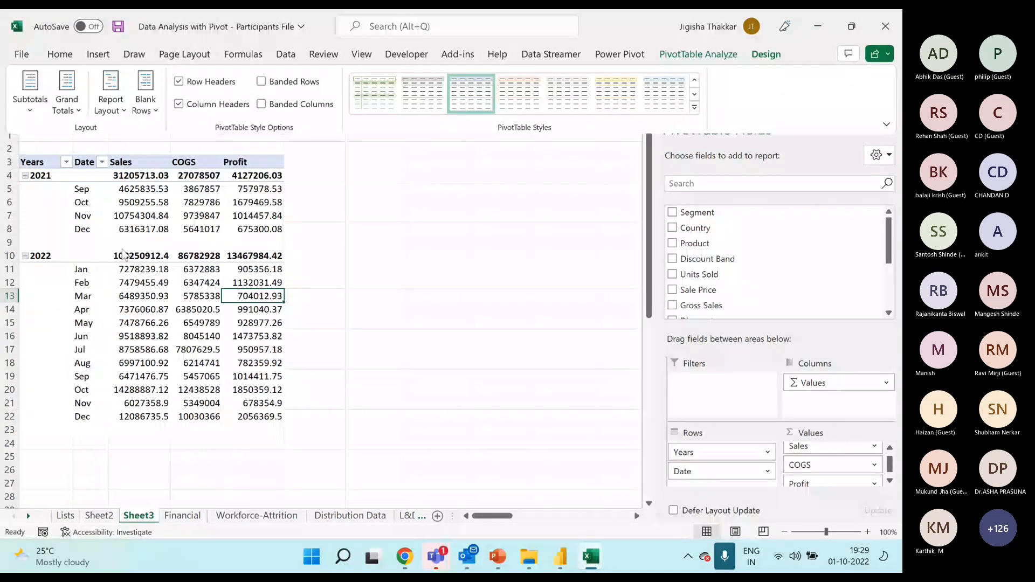
left_click_drag(103, 242, 273, 242)
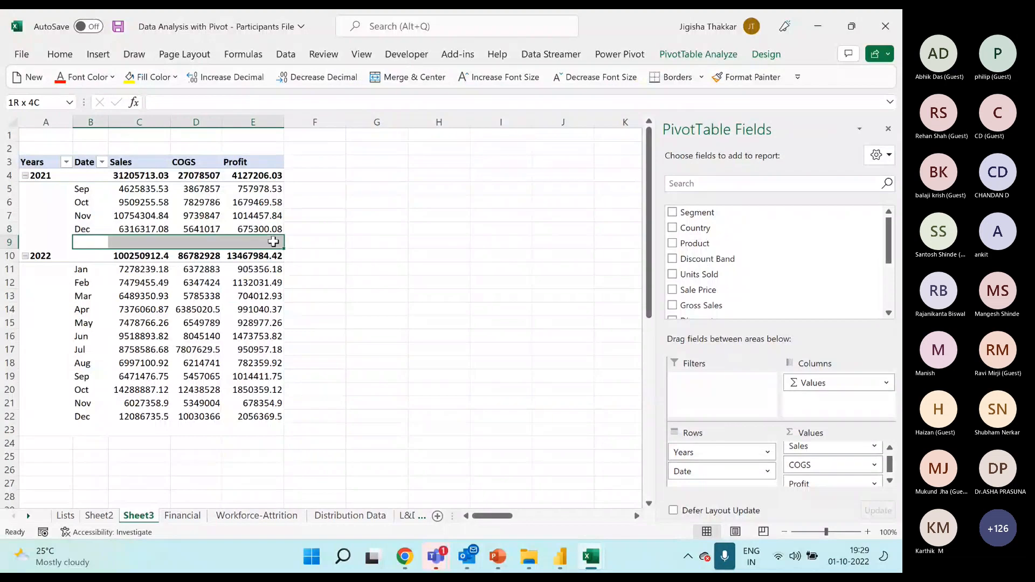
left_click(218, 281)
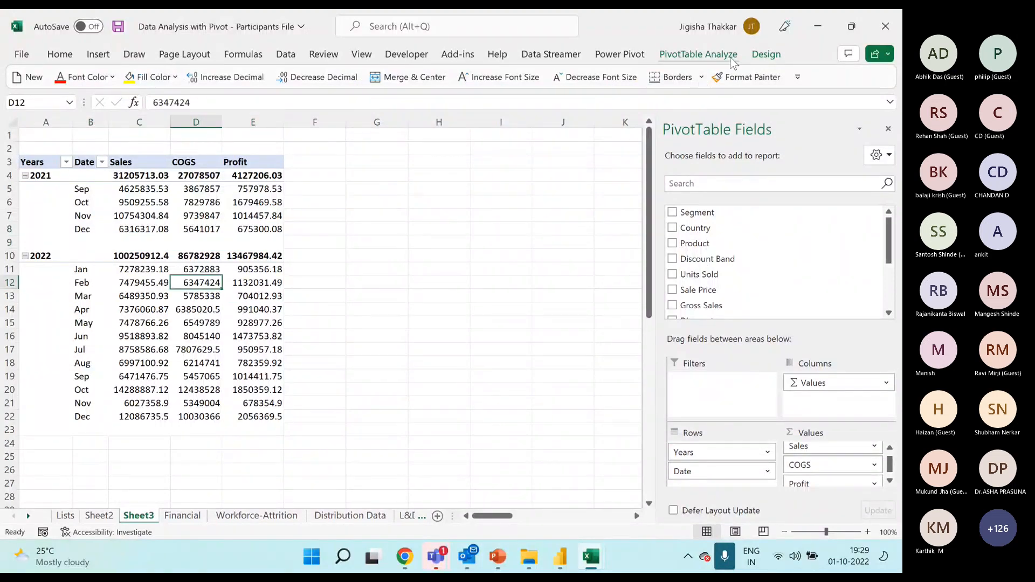
Remove the blank line after each item in the PivotTable.
left_click(760, 56)
left_click(144, 96)
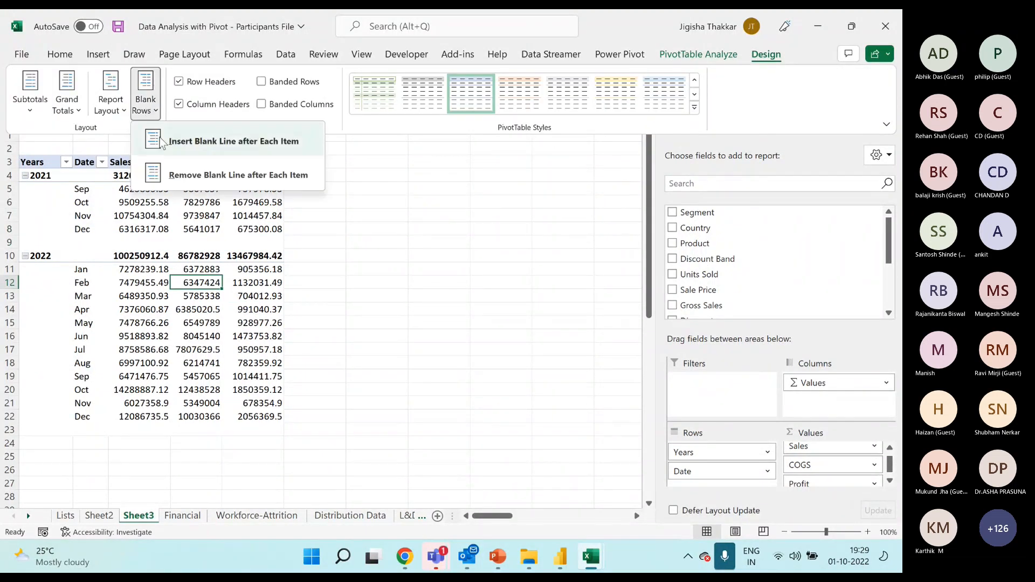
left_click(186, 178)
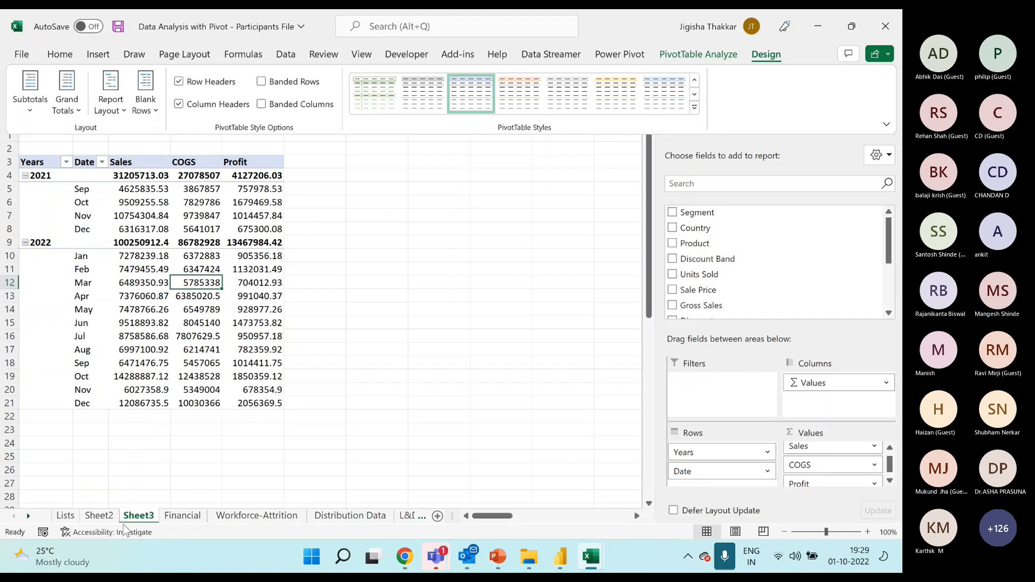
Review the Number, Currency and Accounting cell formats for the selected Sales, COGS and Profit values without applying one.
left_click(128, 174)
left_click_drag(128, 174, 253, 403)
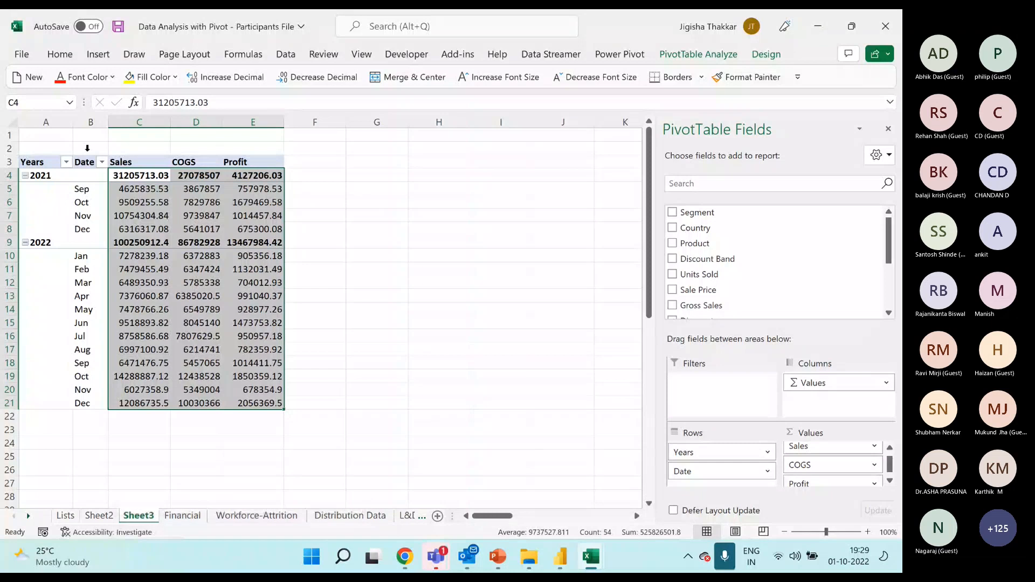
left_click_drag(141, 175, 278, 404)
left_click(59, 54)
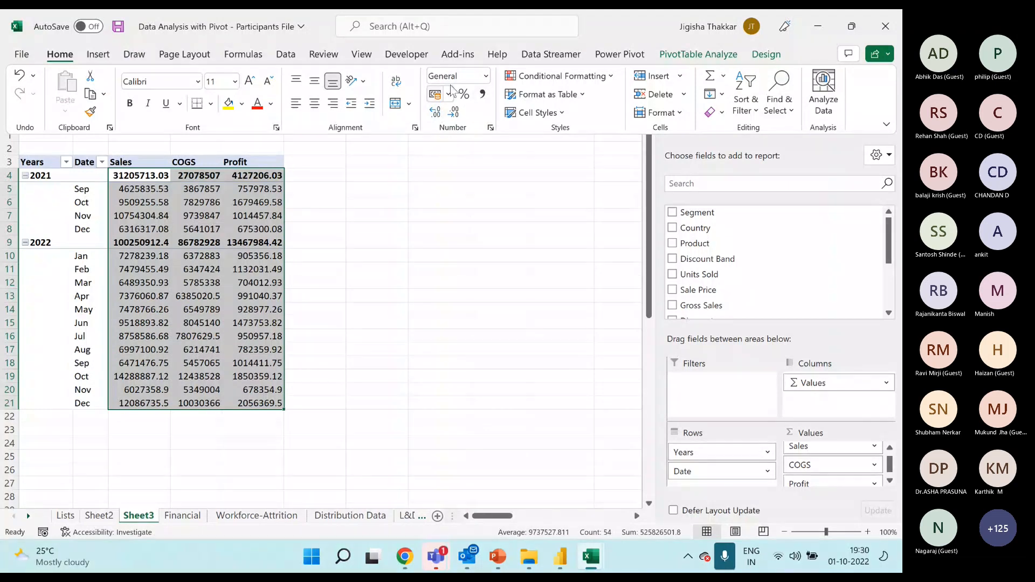
left_click(490, 127)
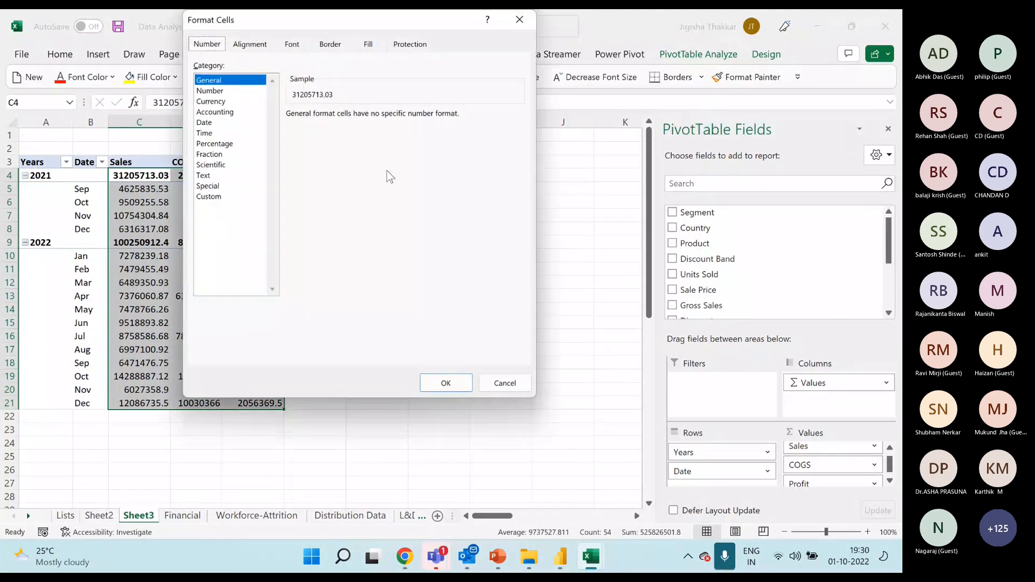
left_click(210, 91)
left_click(212, 101)
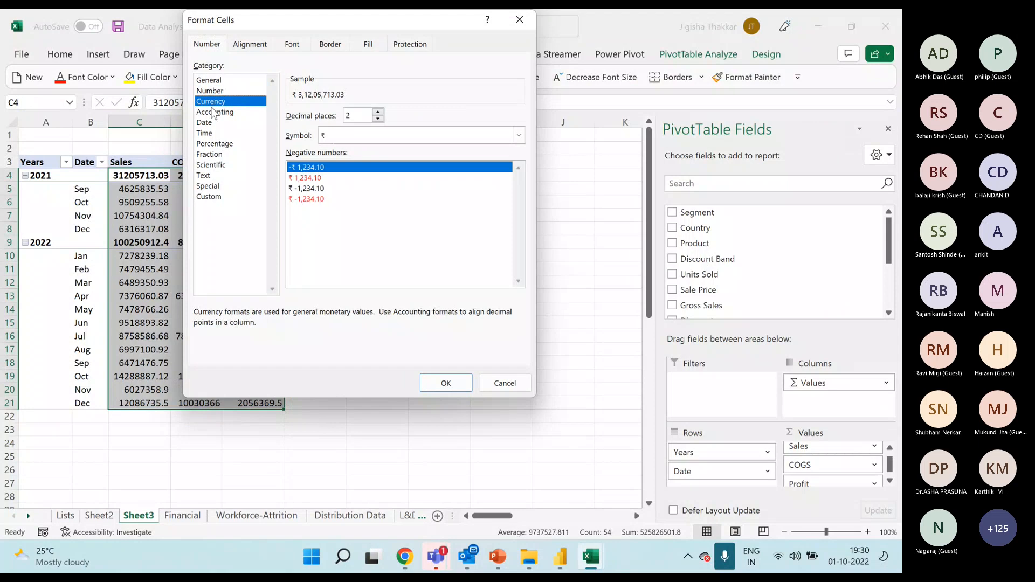
left_click(213, 112)
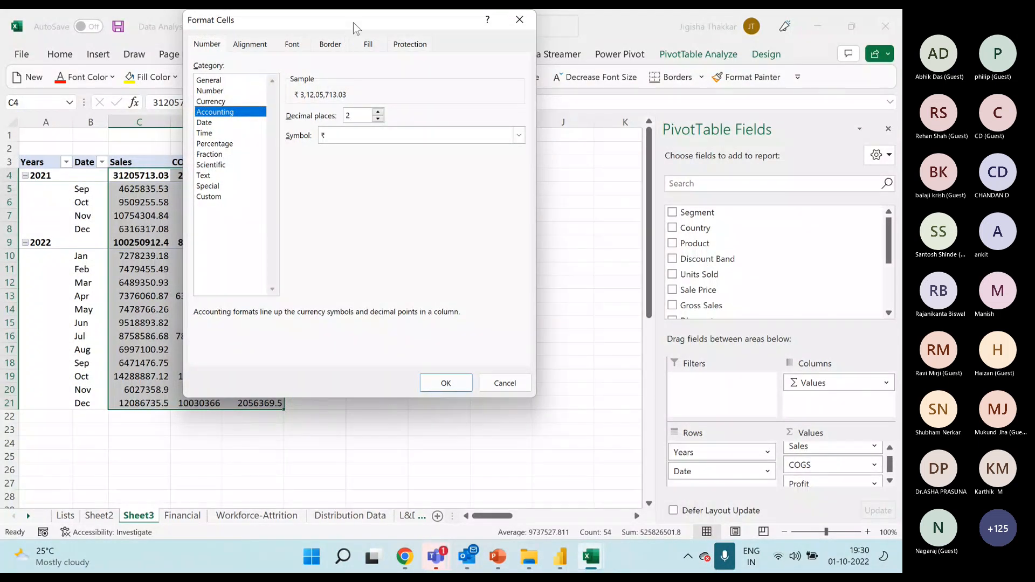
left_click_drag(354, 22, 472, 123)
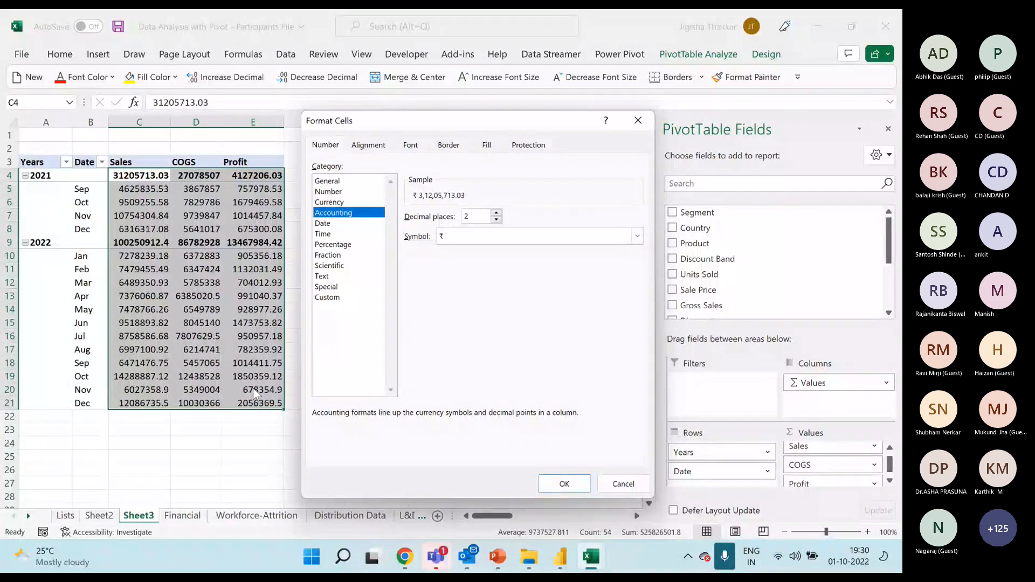
left_click(638, 122)
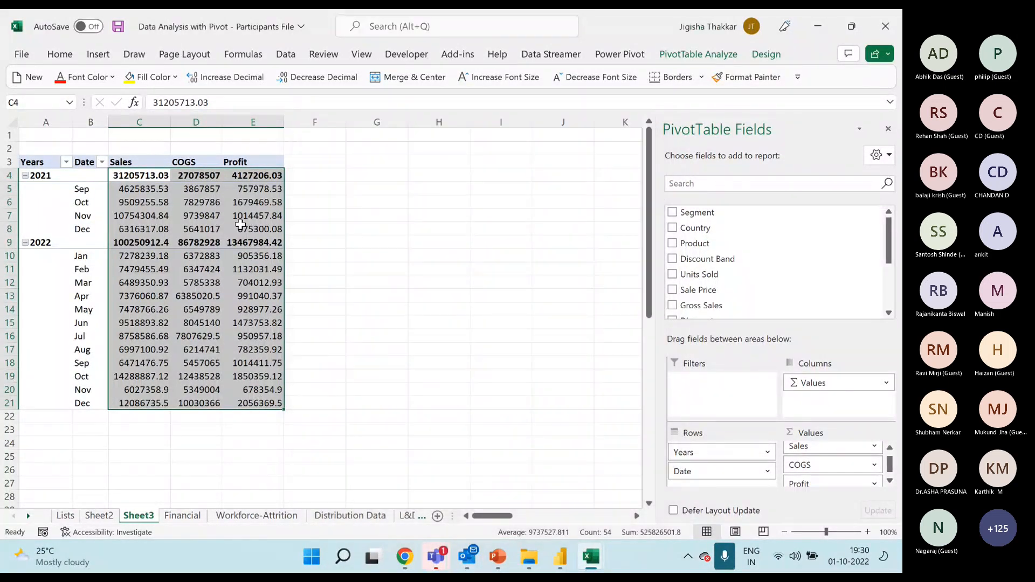
left_click(196, 201)
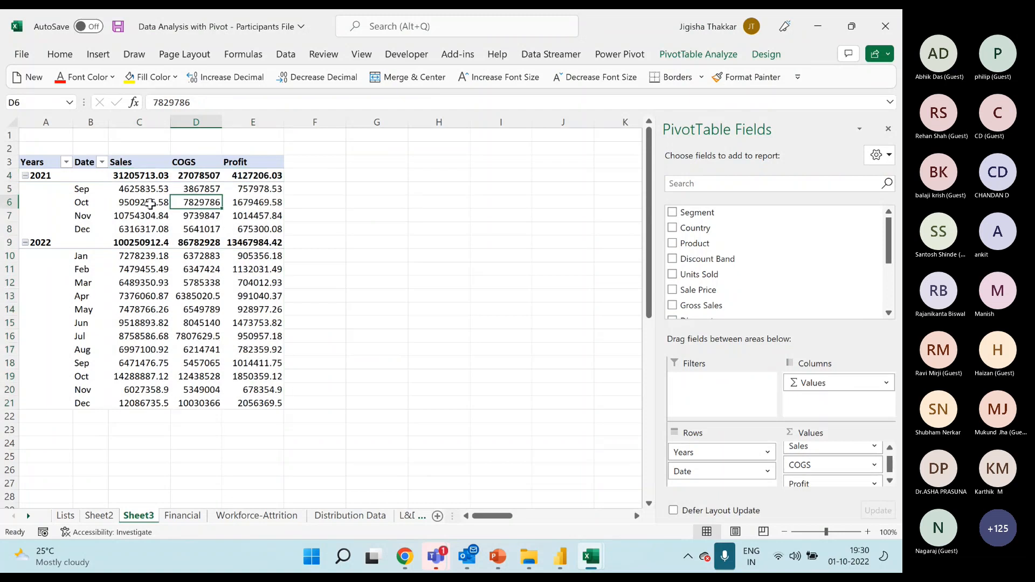
left_click_drag(151, 174, 268, 403)
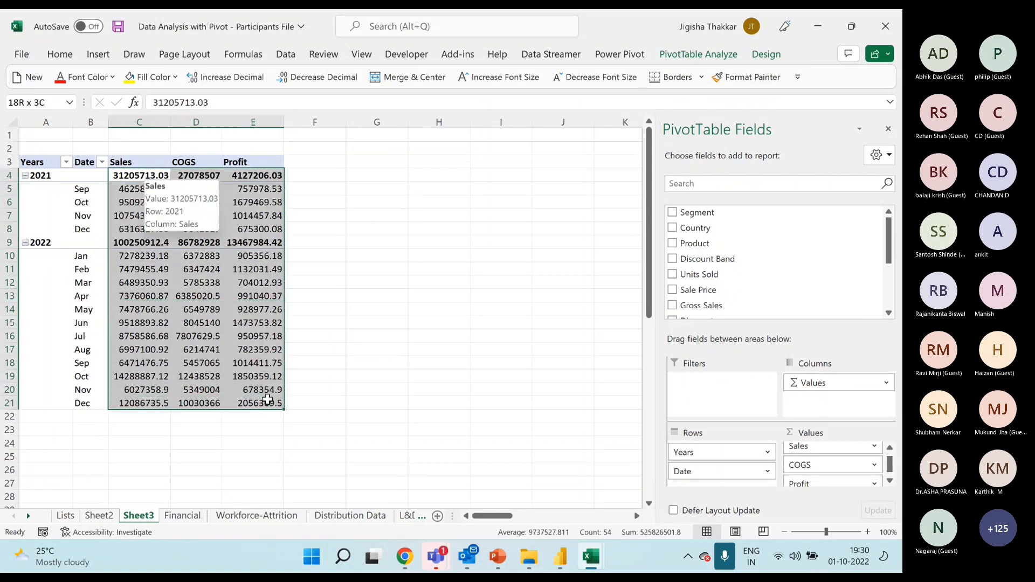
left_click(59, 54)
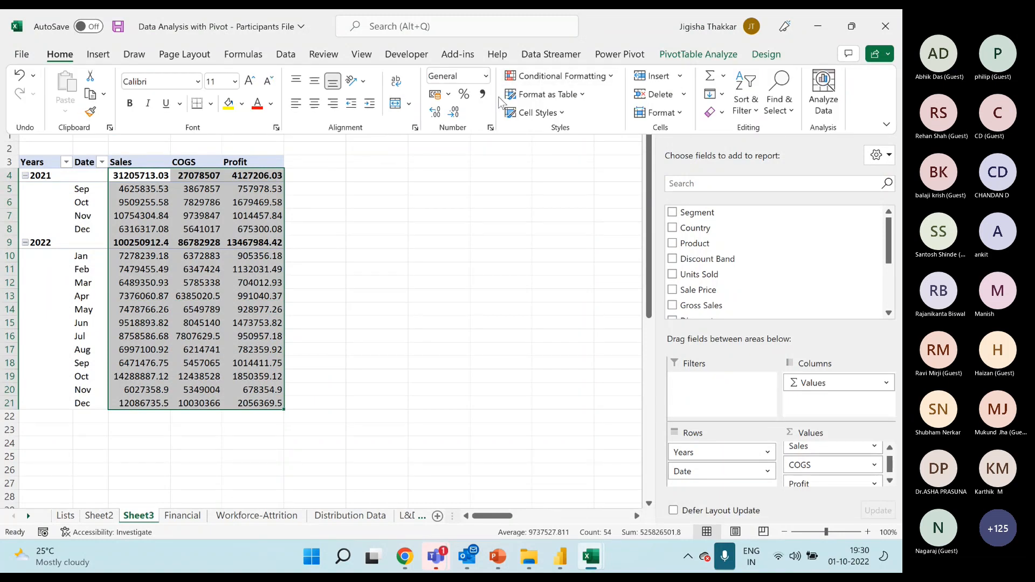
left_click(137, 182)
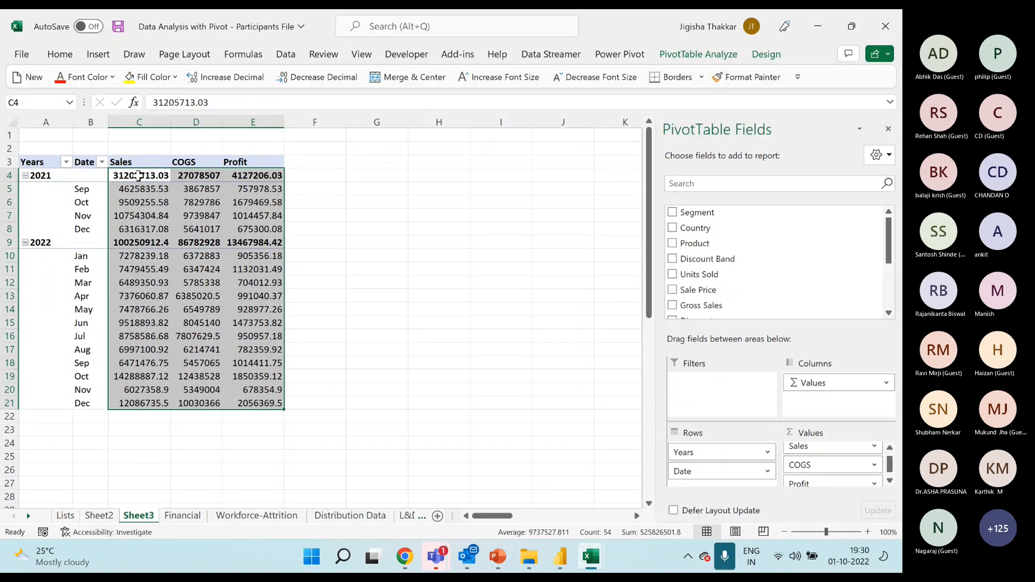
Set the Sales value field's number format to Currency with the ₹ symbol and 2 decimal places in its value field settings.
left_click(149, 208)
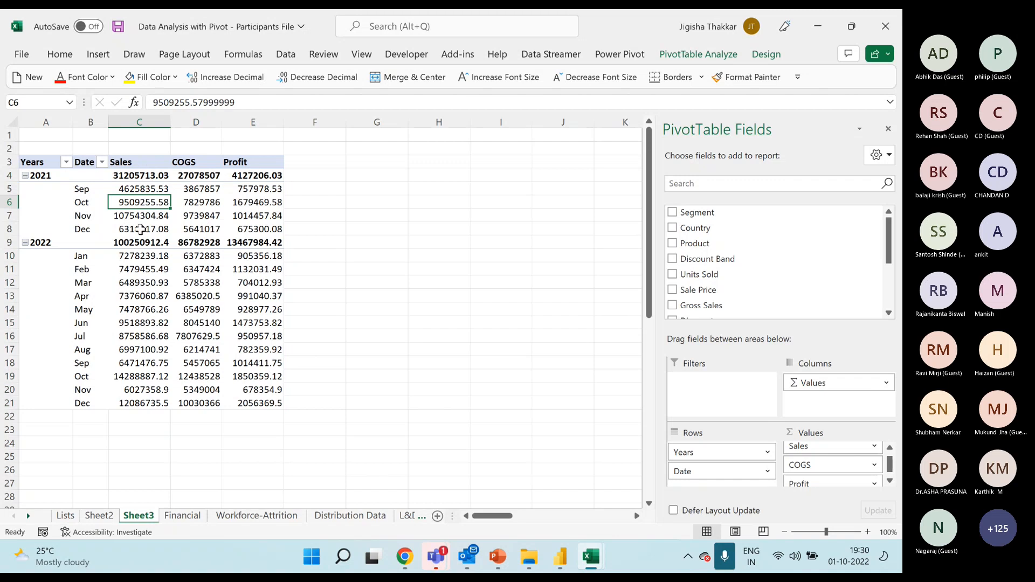
right_click(150, 204)
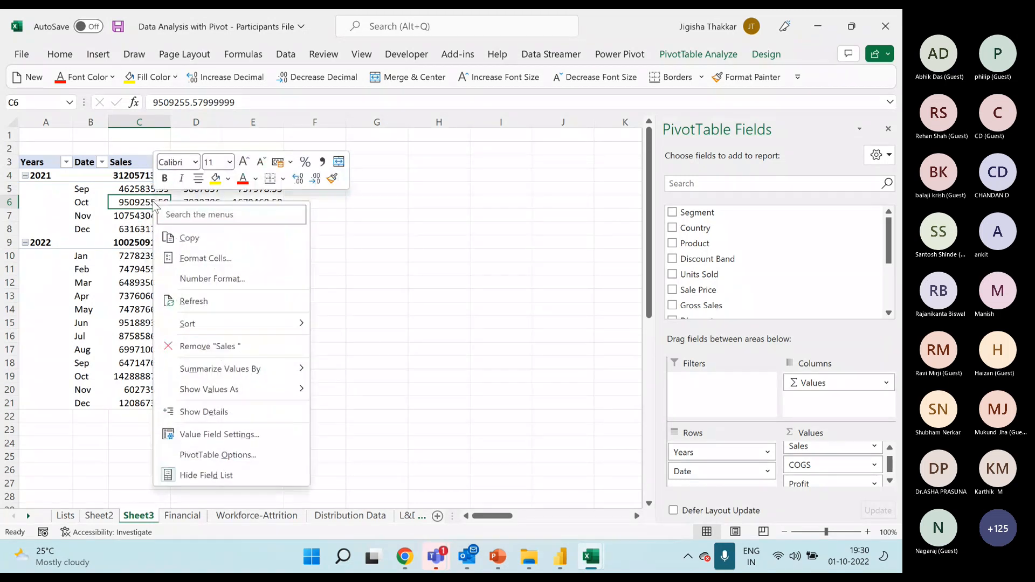
left_click(254, 442)
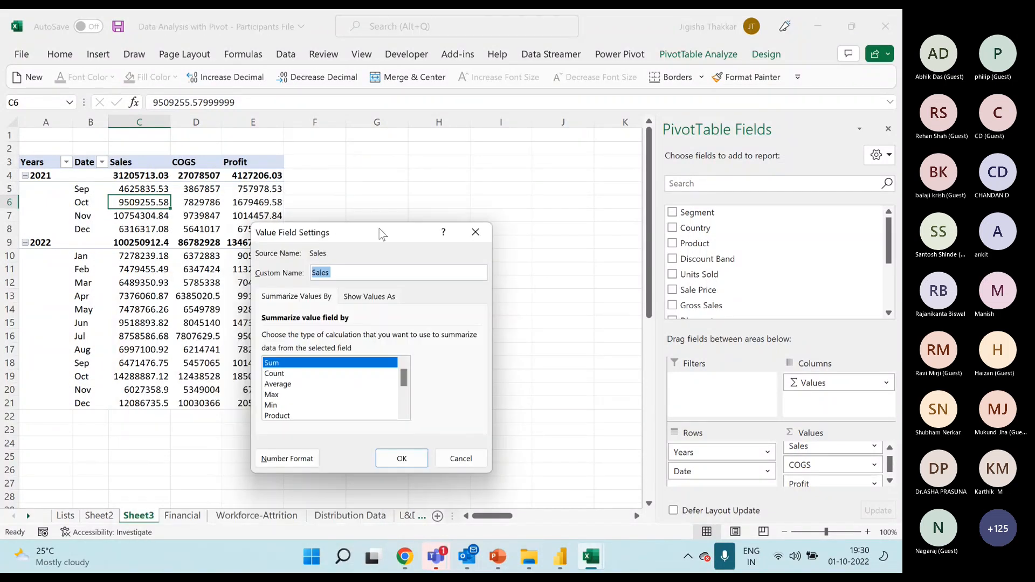
left_click_drag(380, 229, 453, 134)
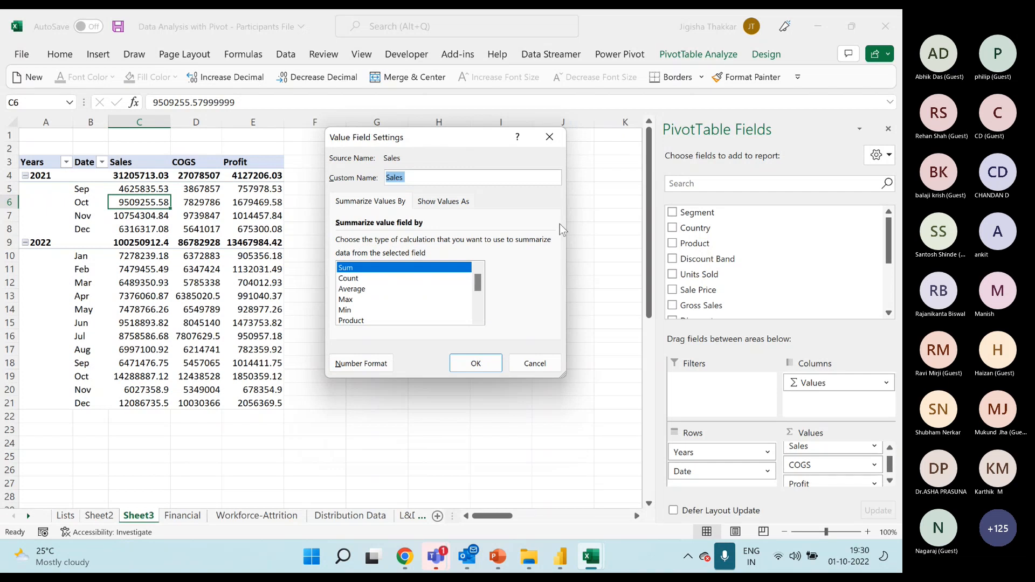
left_click(361, 364)
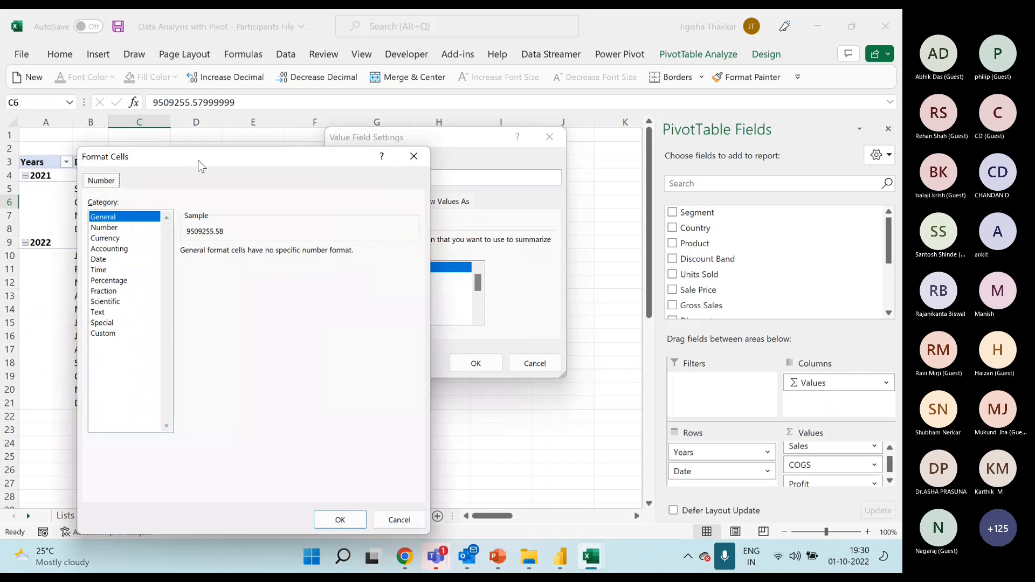
left_click_drag(199, 162, 410, 137)
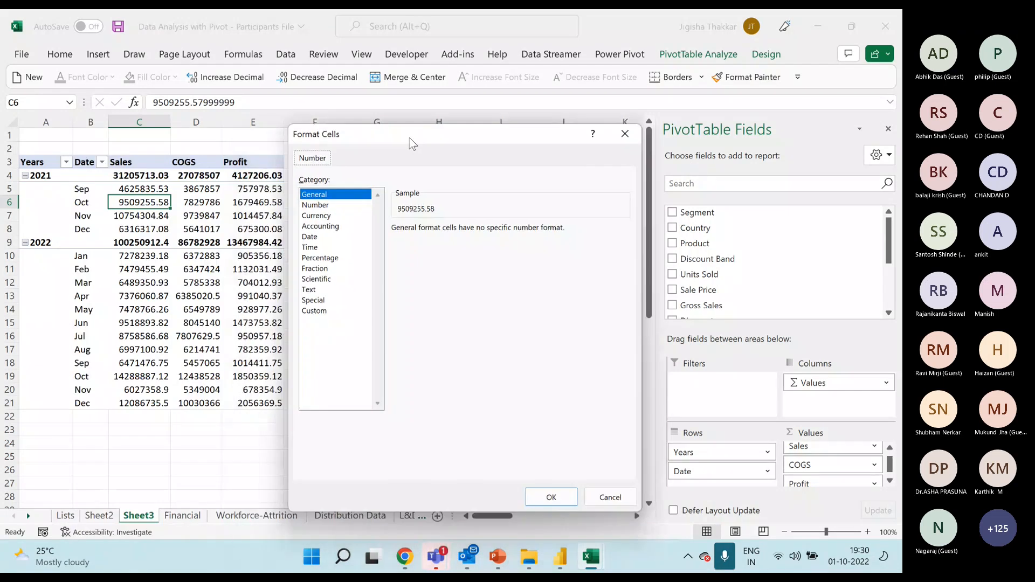
left_click(318, 214)
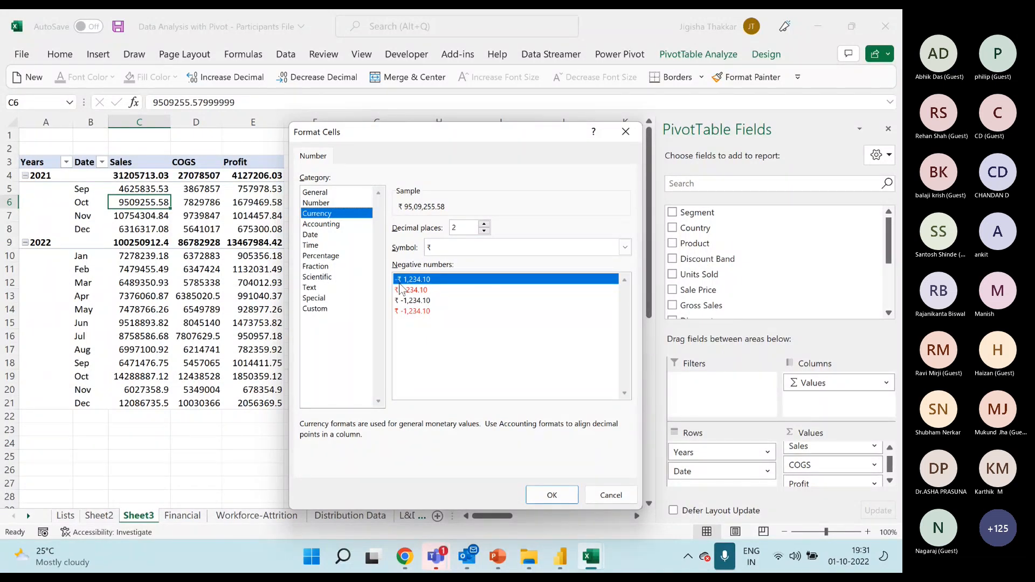
left_click(550, 494)
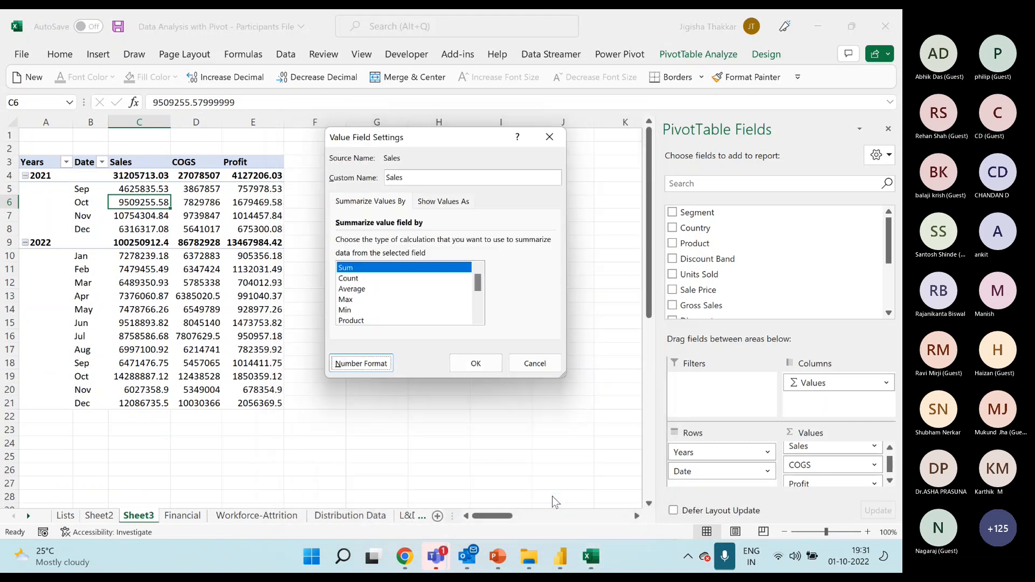
left_click(477, 363)
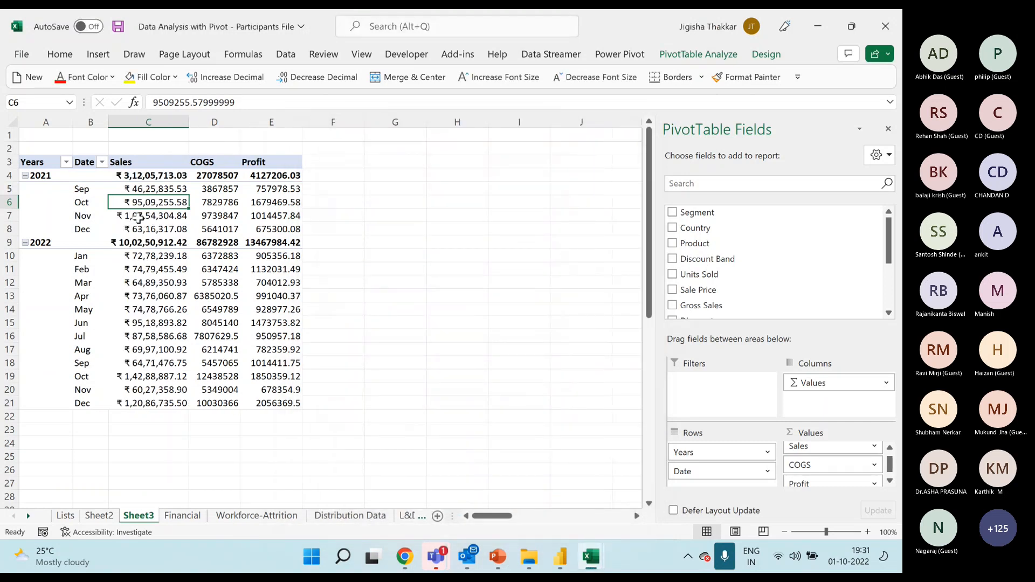
mouse_move(163, 401)
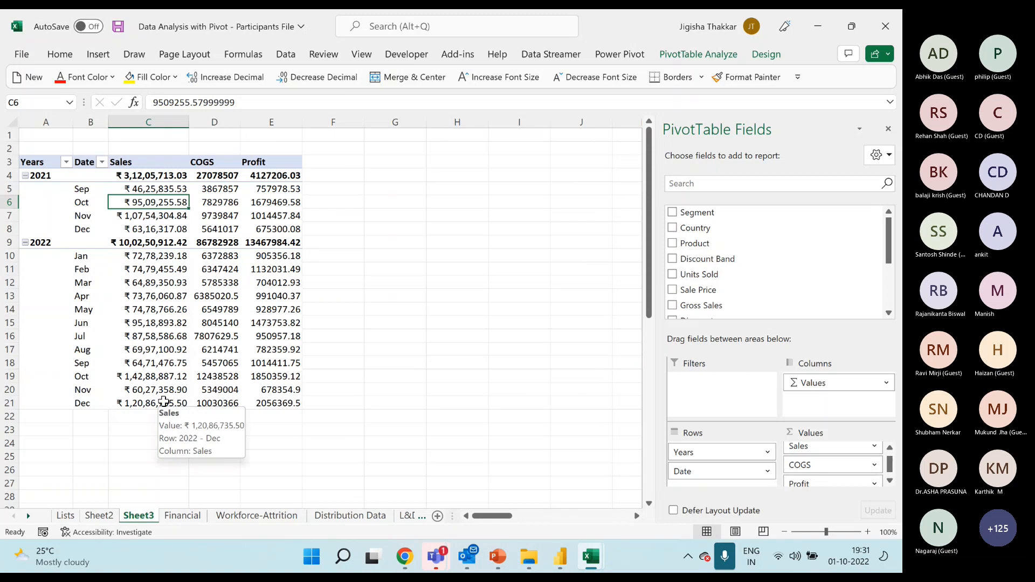
Apply the Currency cell format to only the October 2021 COGS value.
left_click(235, 204)
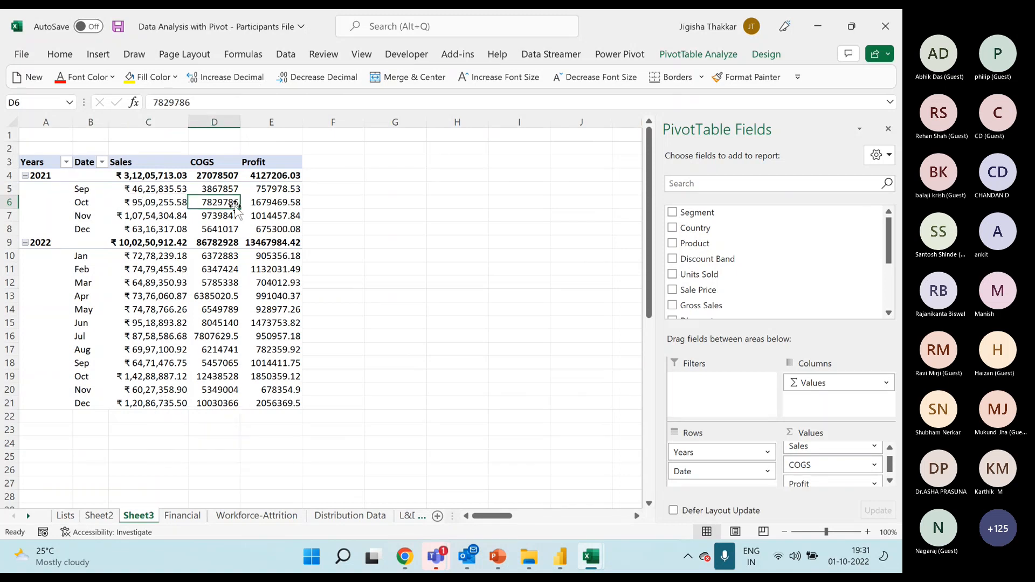
left_click(60, 54)
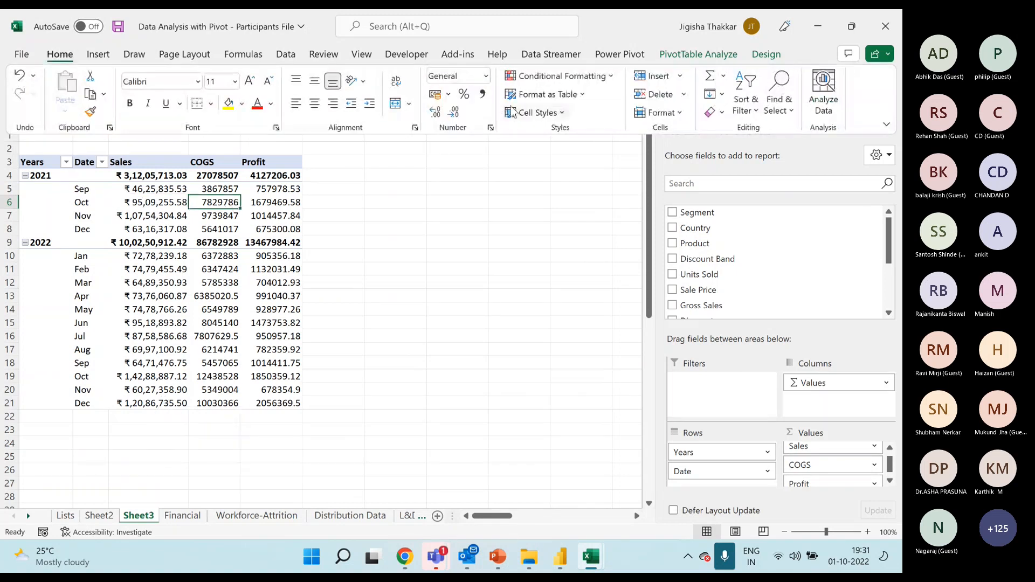
left_click(486, 76)
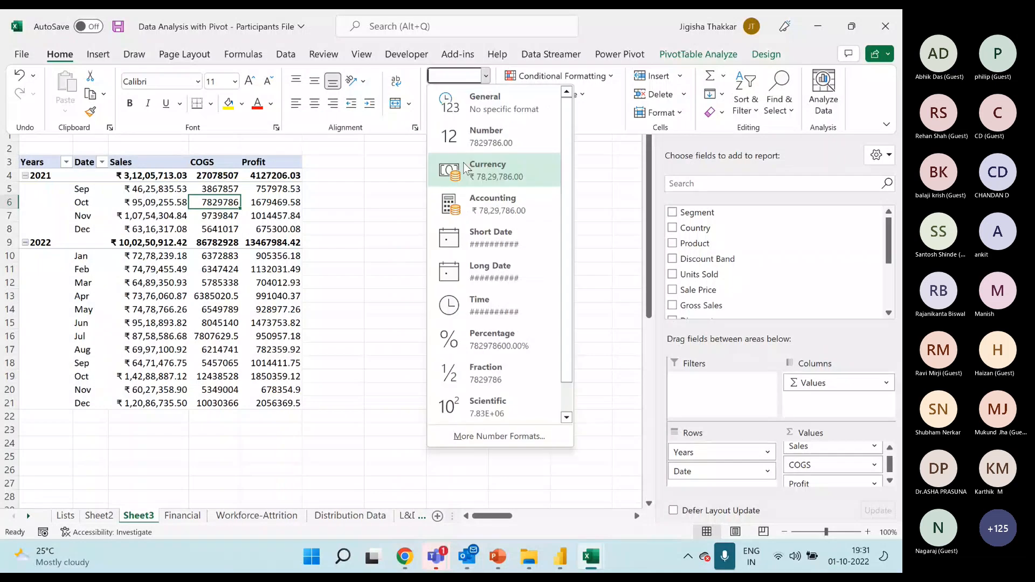
left_click(466, 168)
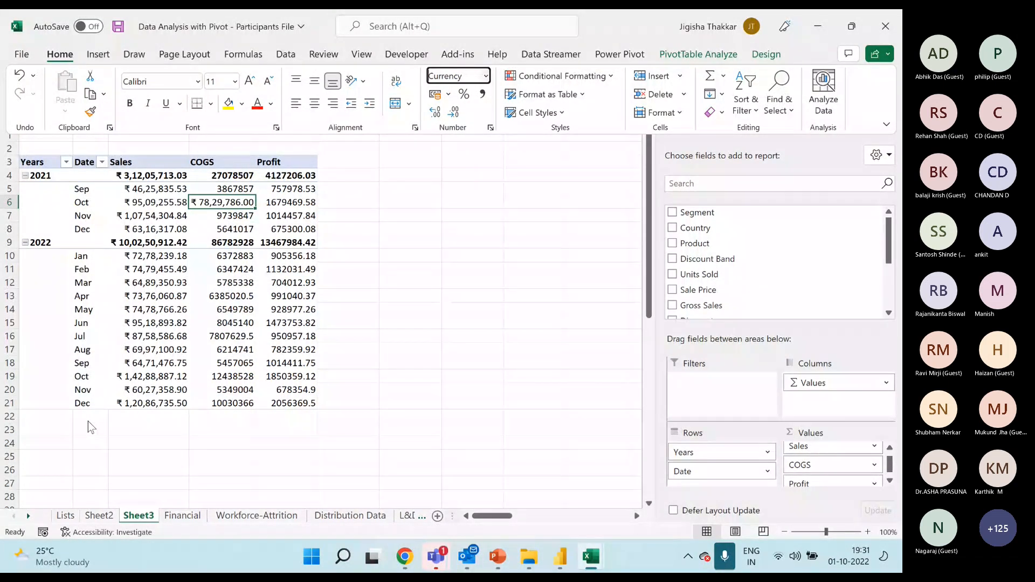
left_click(221, 203)
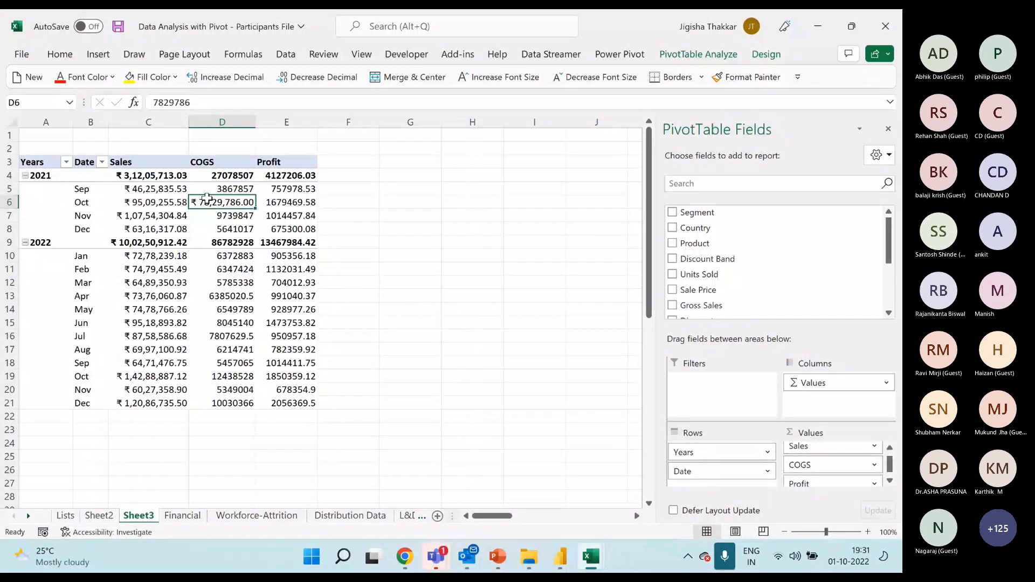
Set the COGS value field's number format to Currency through its value field settings.
right_click(213, 203)
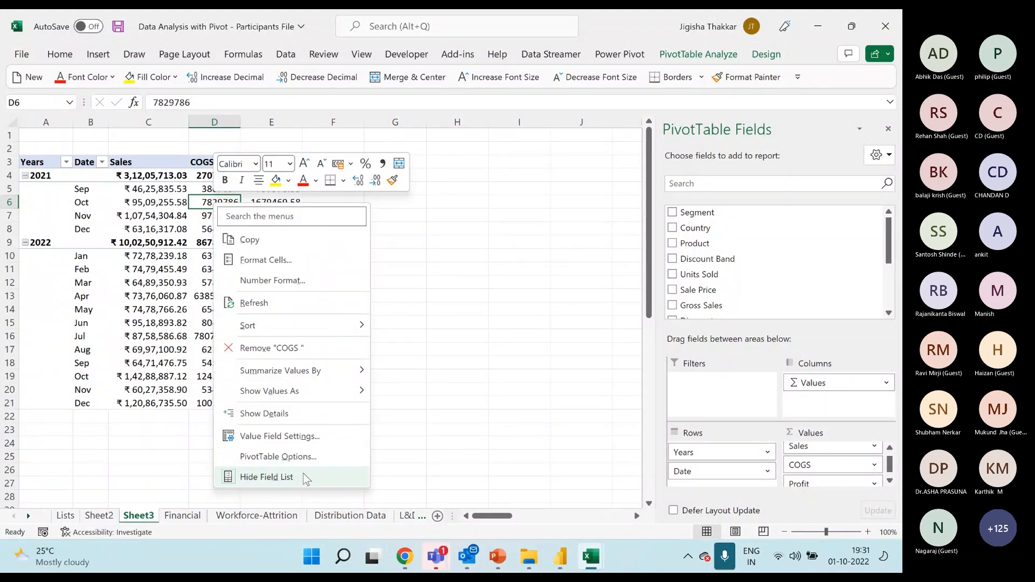
left_click(277, 437)
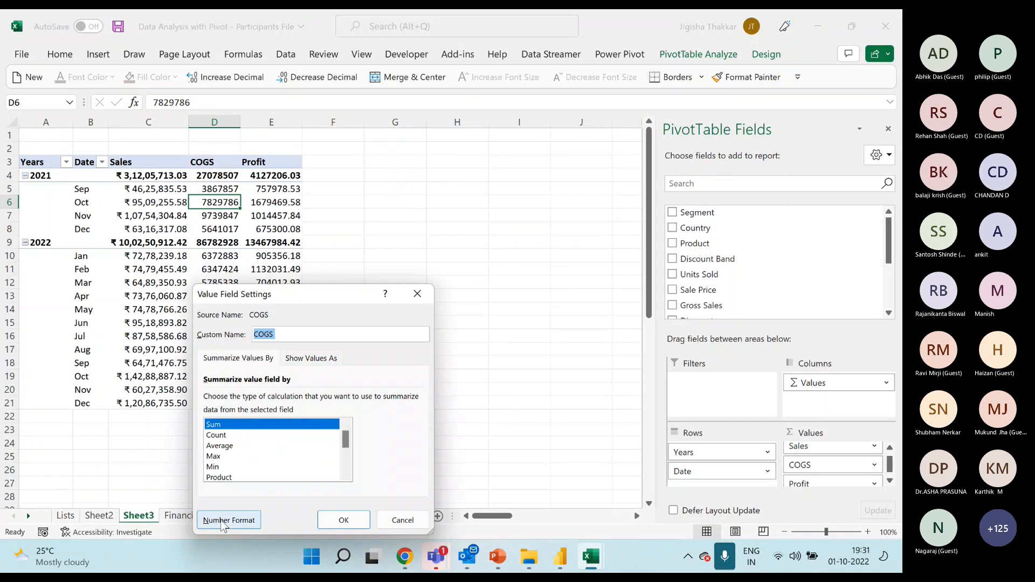
left_click(255, 519)
left_click(165, 237)
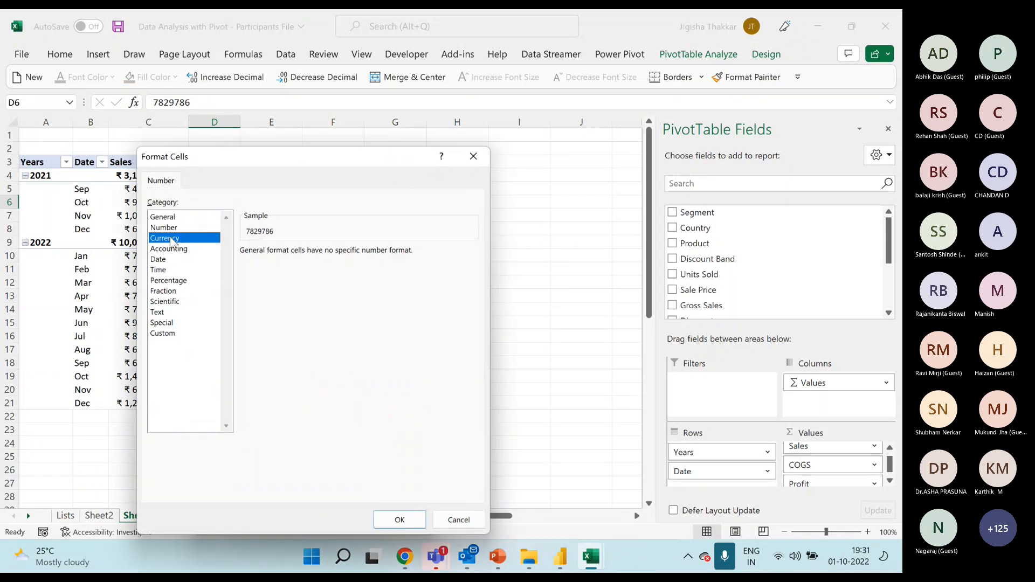
left_click(382, 523)
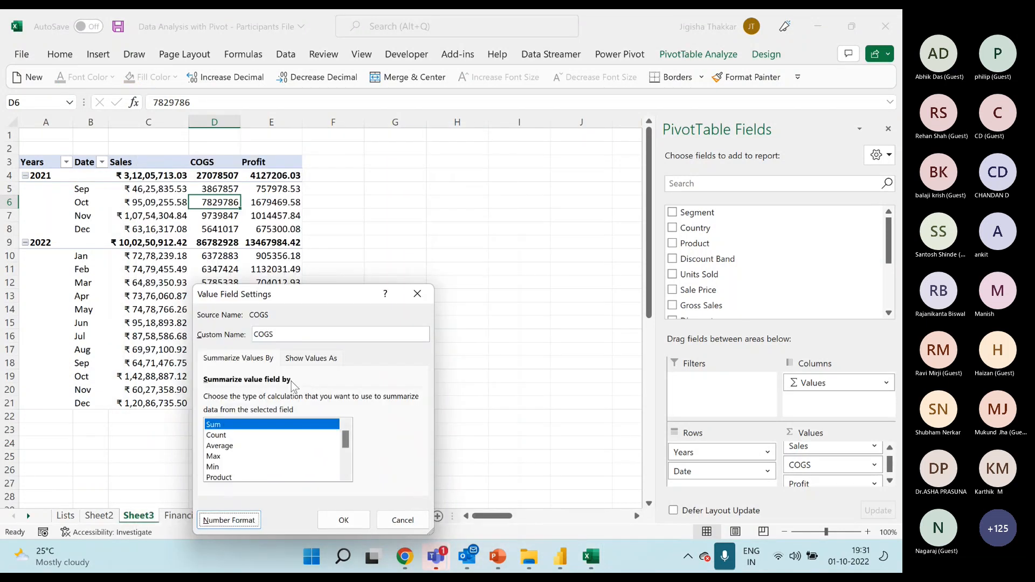
left_click(341, 519)
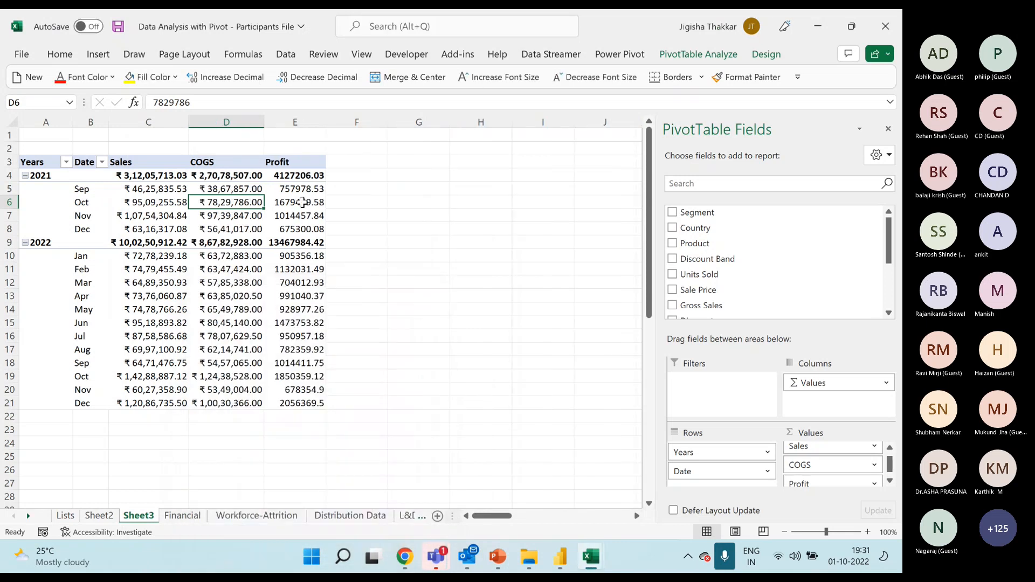
Set the Profit value field's number format to Accounting with the ₹ symbol and 2 decimal places.
right_click(302, 202)
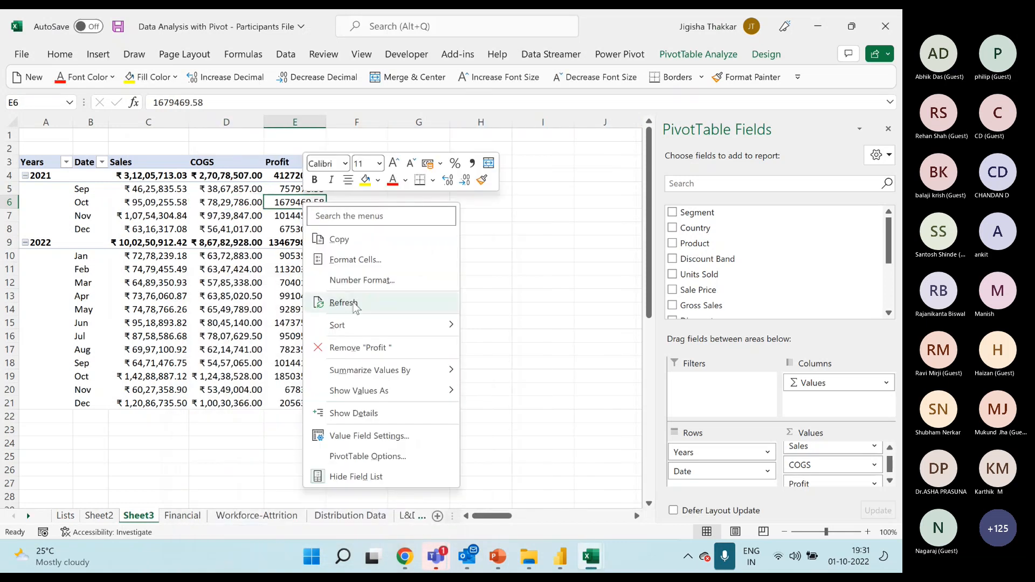
left_click(382, 281)
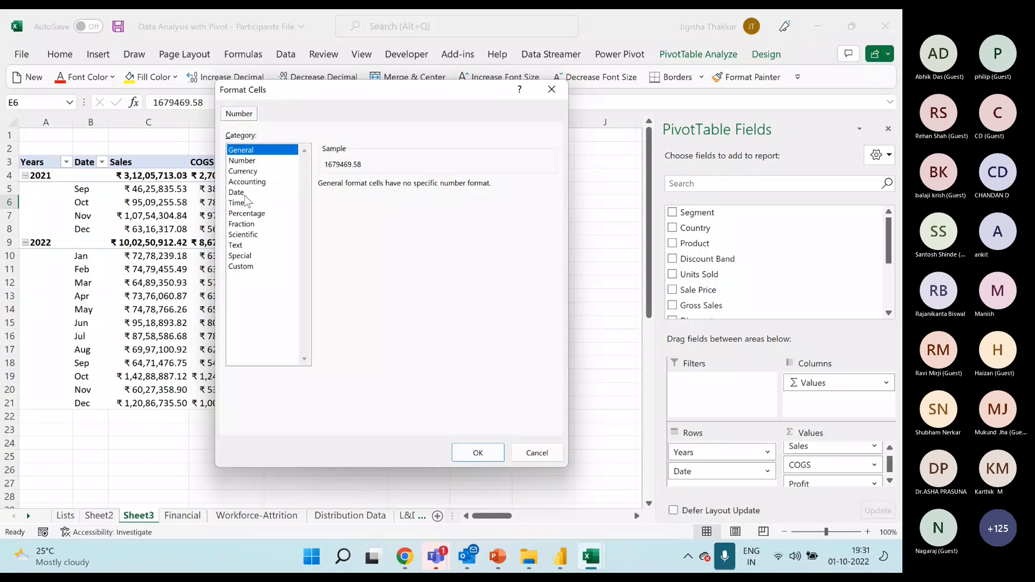
left_click(257, 183)
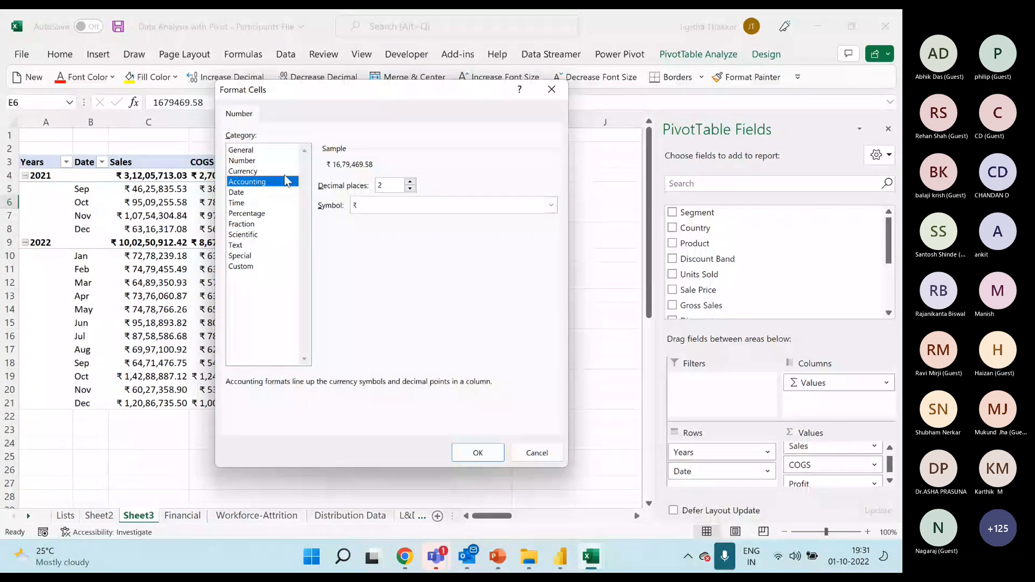
left_click(486, 453)
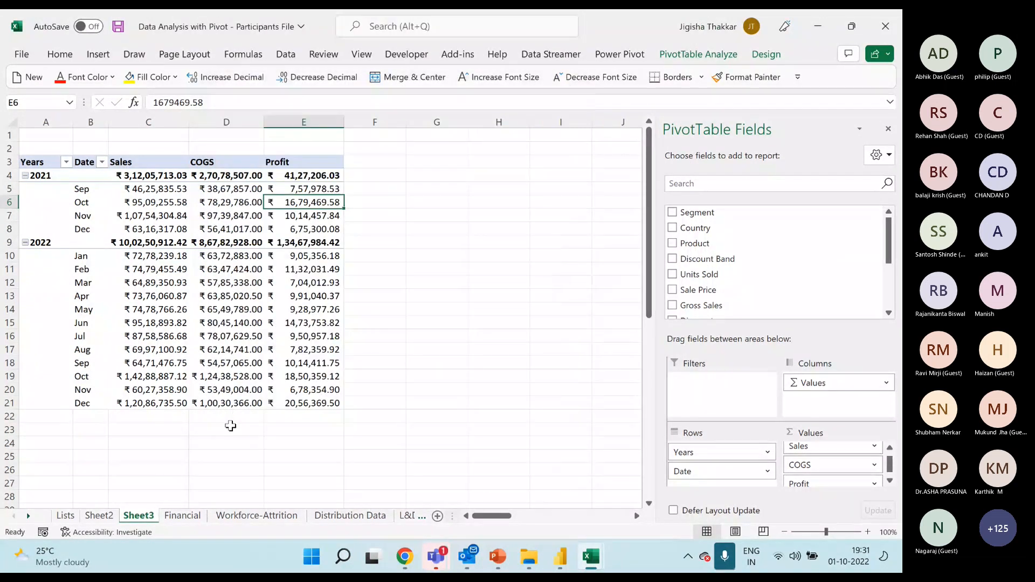
Insert a 2-D line PivotChart from the PivotTable, place it beside the table over columns F to K and enlarge it.
left_click(238, 203)
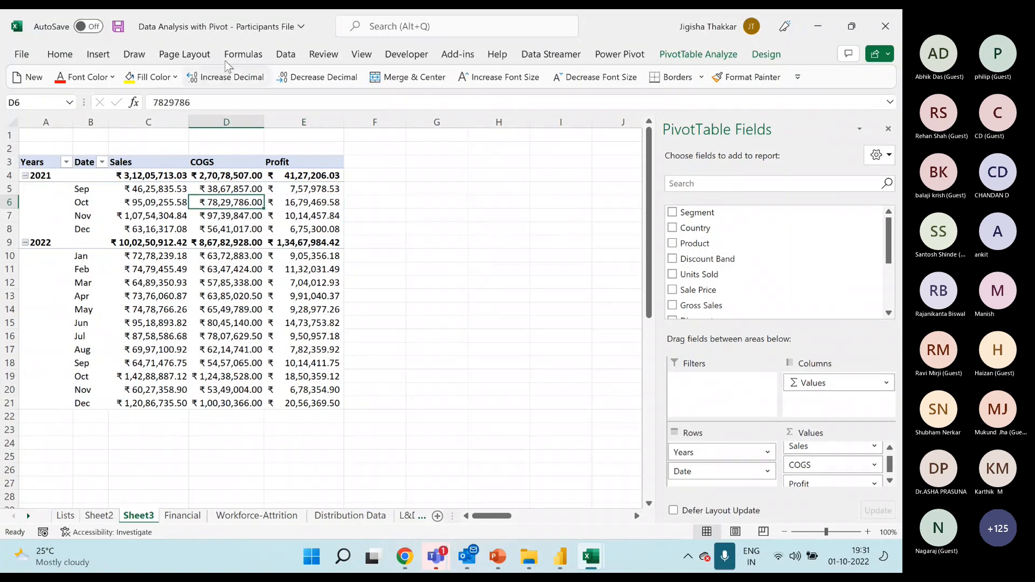
left_click(108, 55)
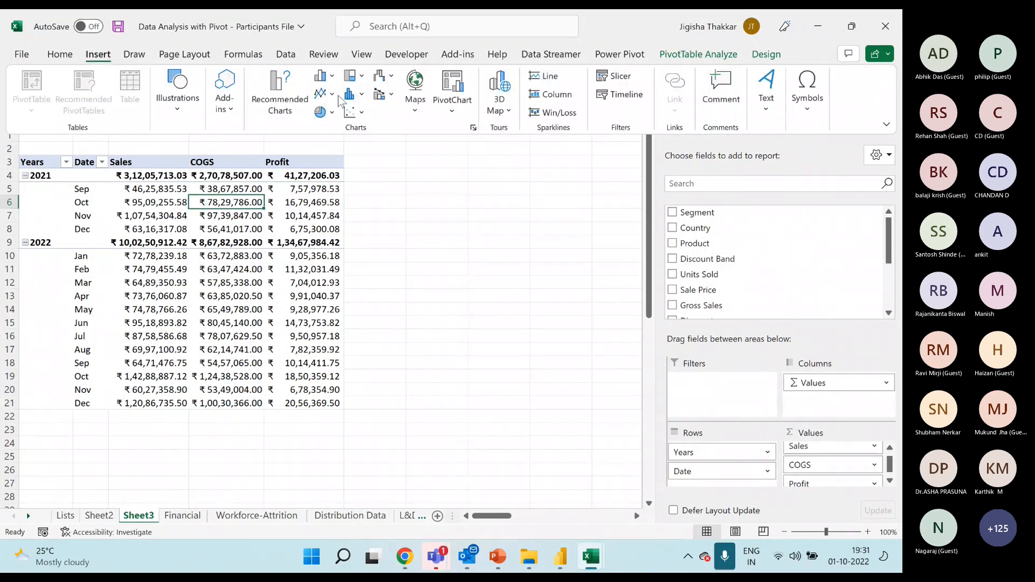
left_click(325, 93)
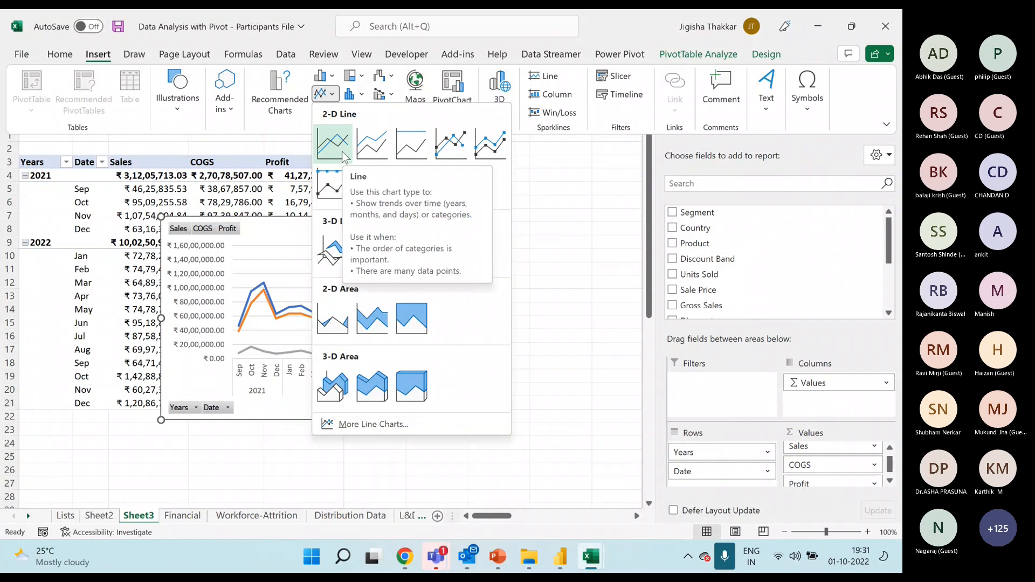
left_click(332, 144)
left_click_drag(428, 217, 633, 155)
left_click_drag(704, 357, 739, 387)
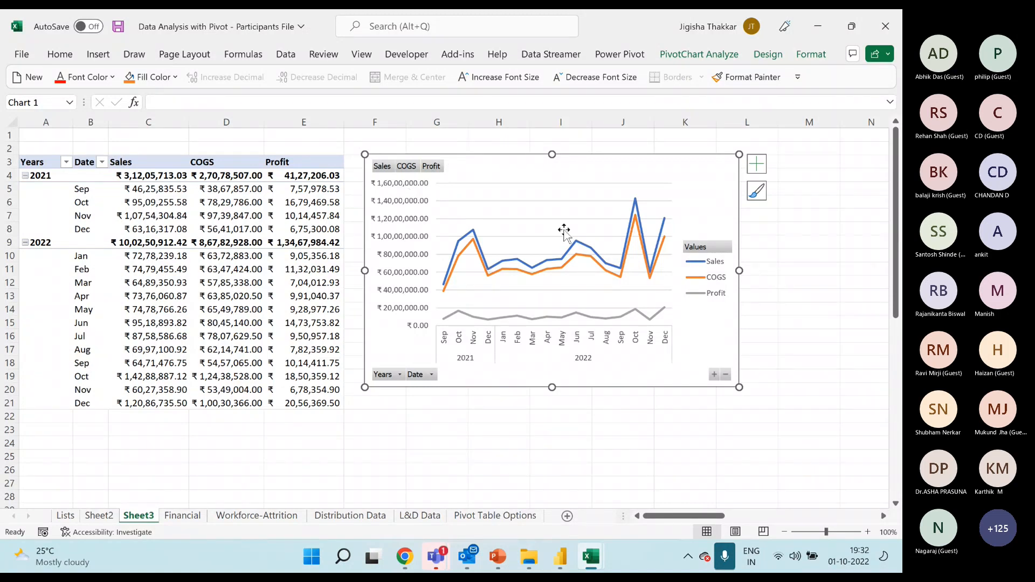
Select the Sales field button on the PivotChart.
left_click(256, 220)
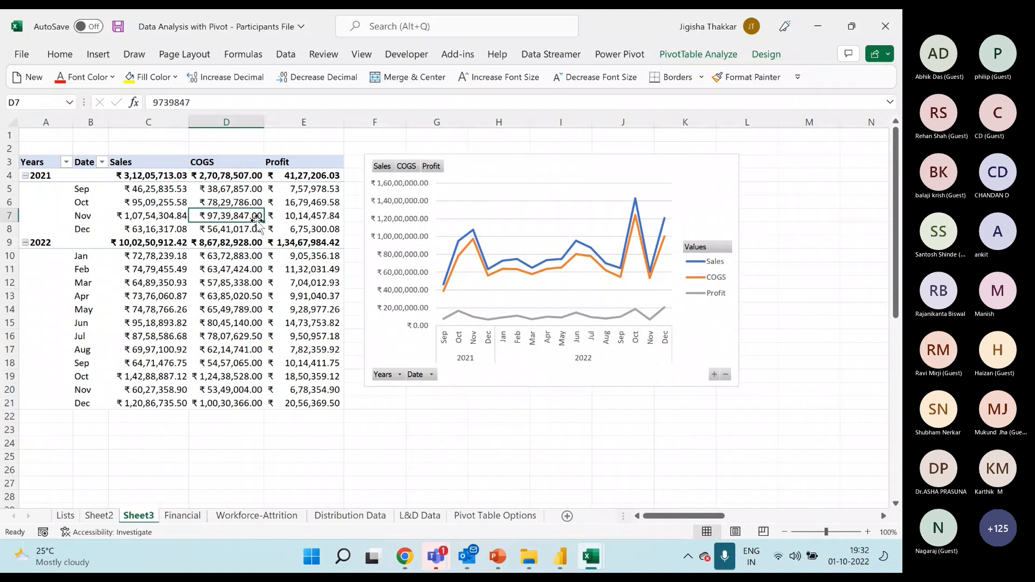
left_click(385, 173)
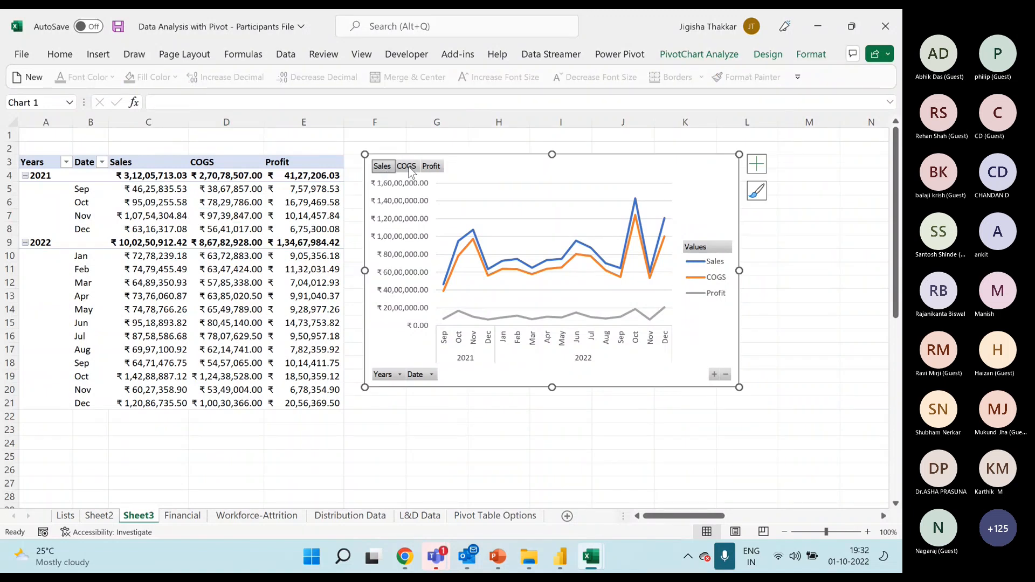
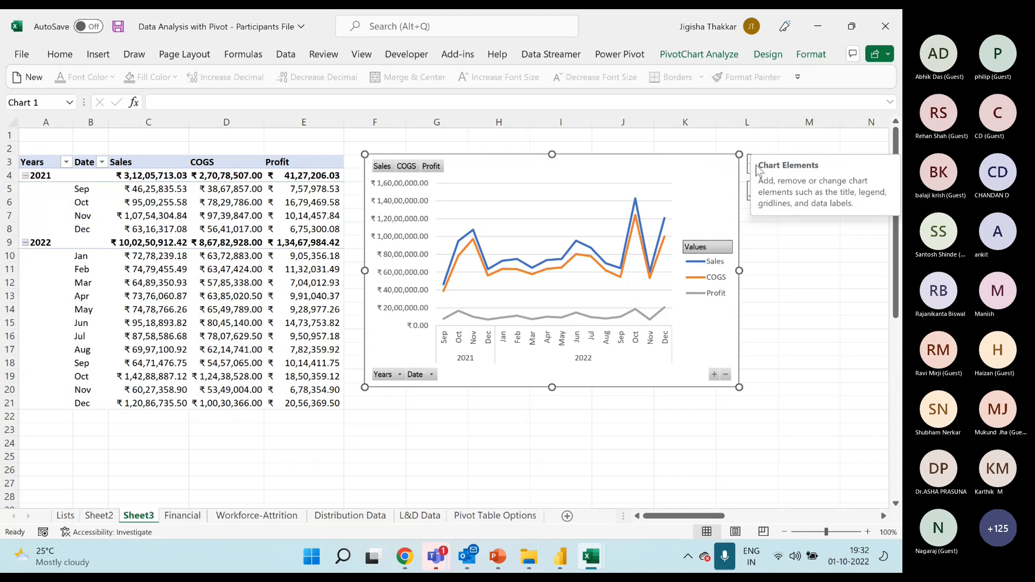
Examine the Financial Analysis and Financial Dashboard sheets in the Pivot-Solution workbook, then return to the Participants File workbook.
left_click(802, 58)
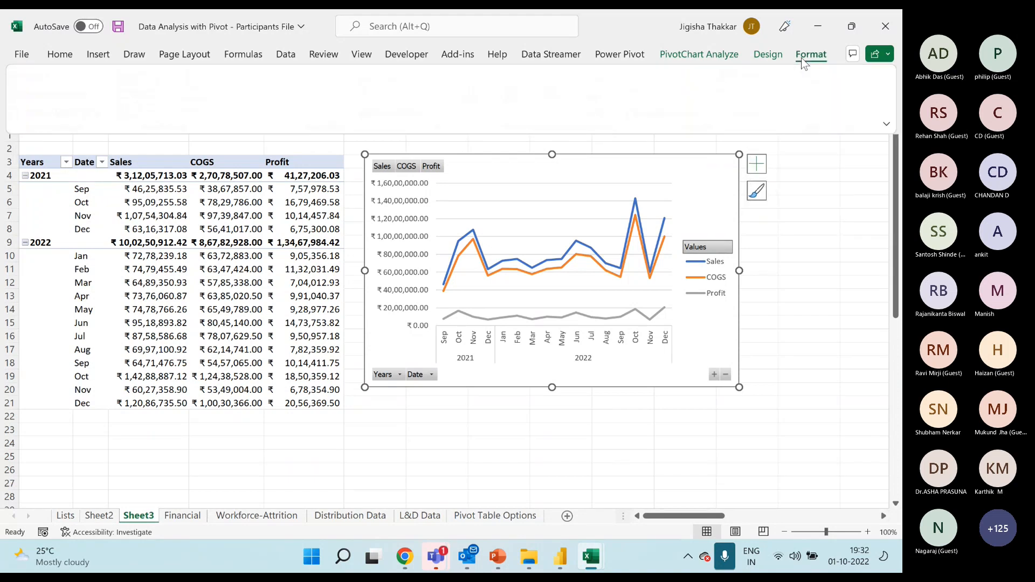
left_click(768, 55)
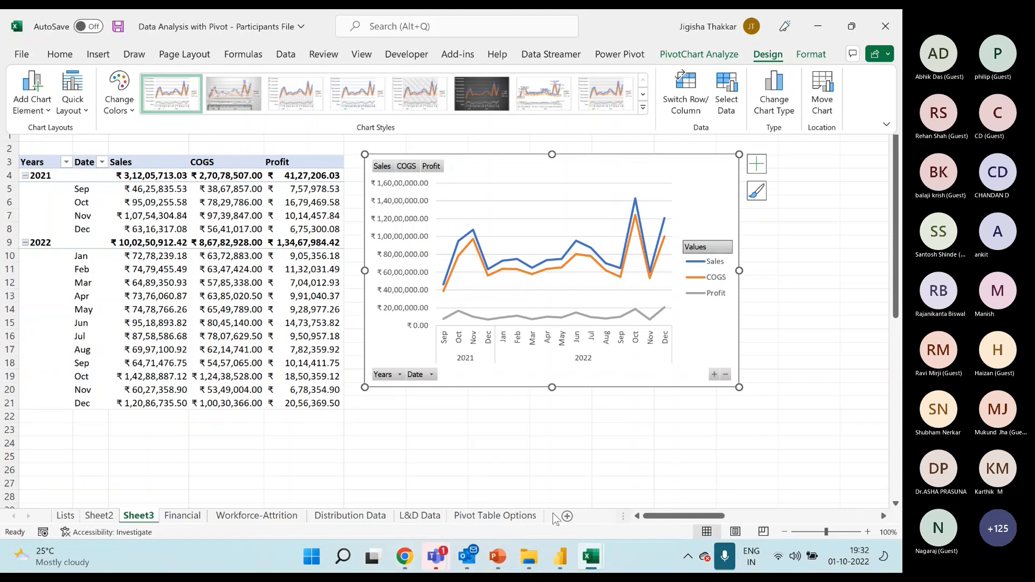
mouse_move(591, 556)
left_click(637, 478)
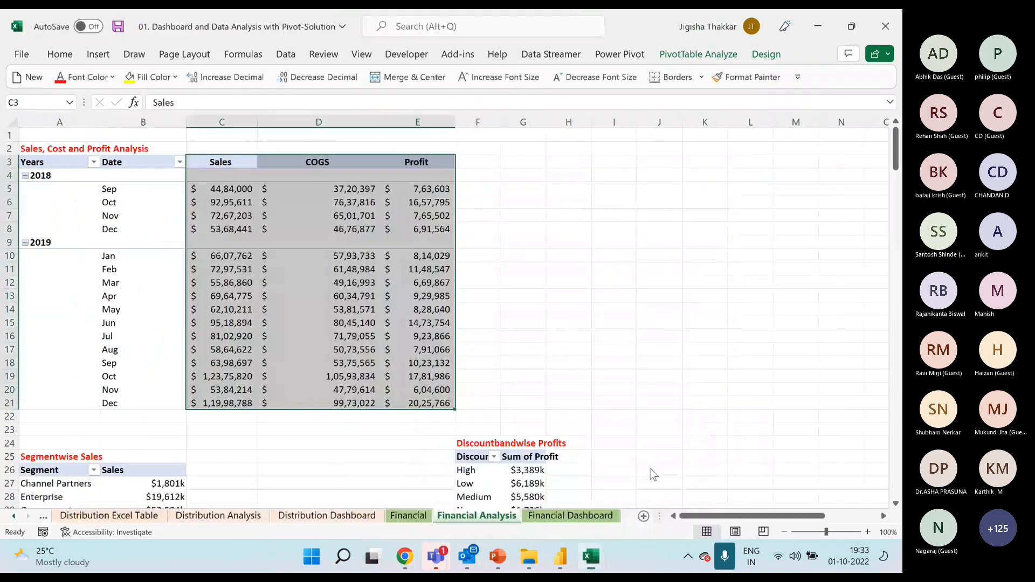
left_click(434, 269)
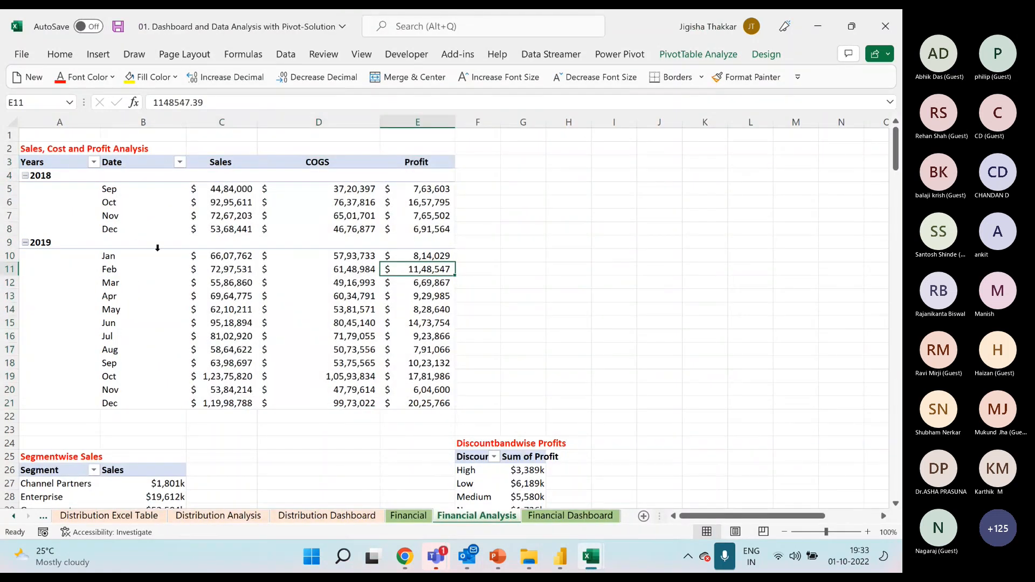
left_click(571, 516)
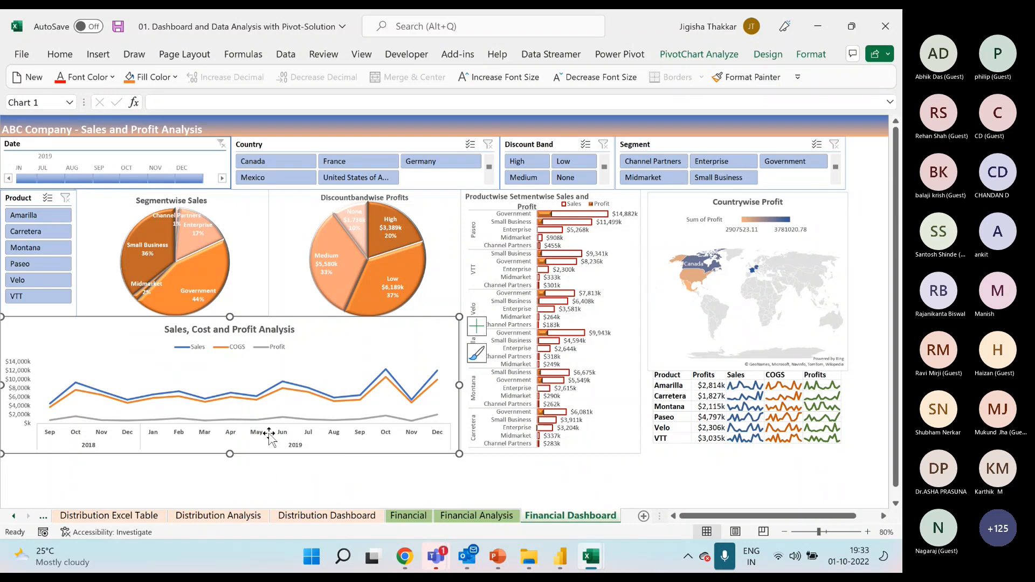
mouse_move(592, 563)
mouse_move(545, 465)
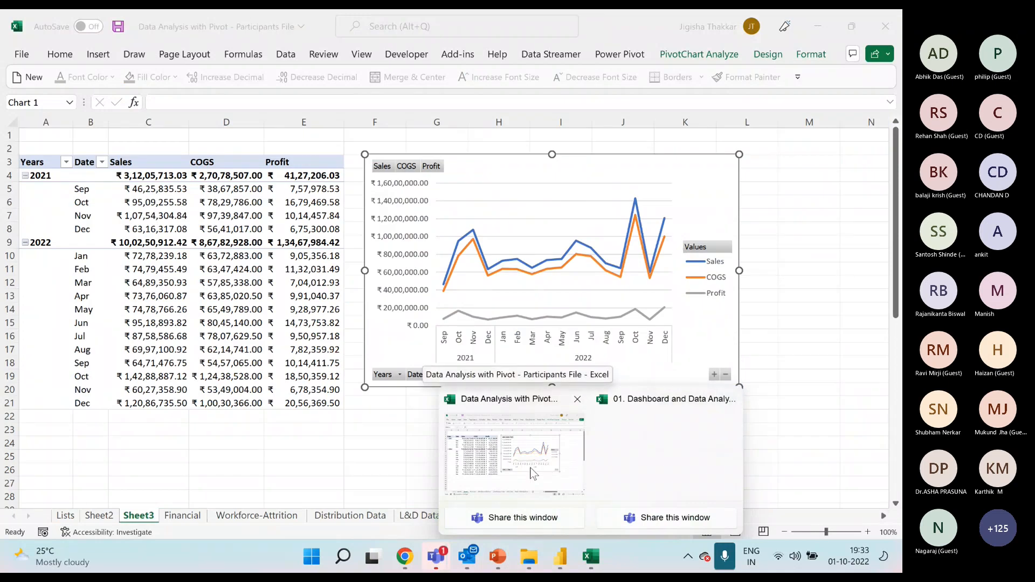
left_click(533, 473)
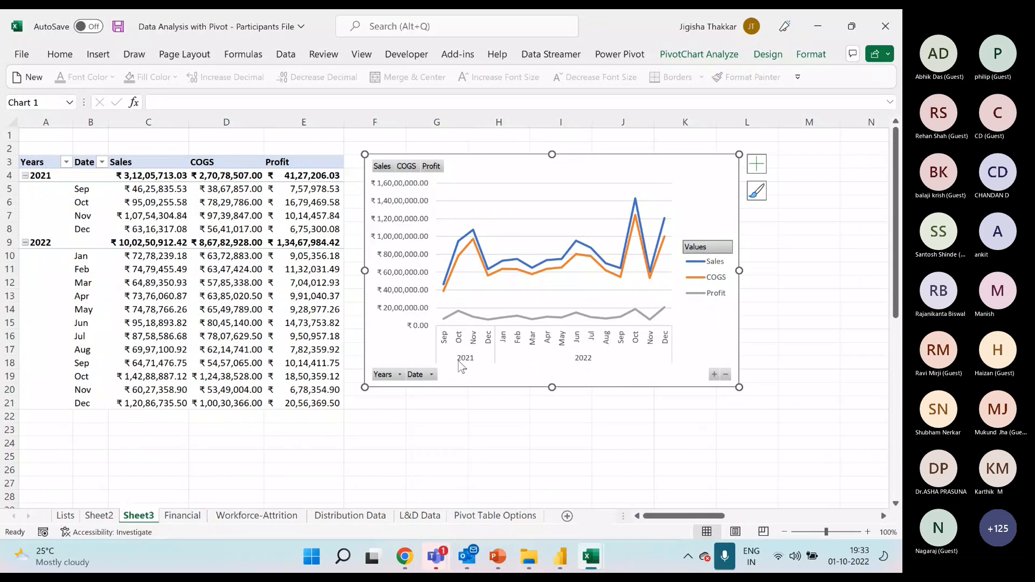
Try hiding the value field buttons and then all field buttons on the PivotChart, and undo both changes.
right_click(412, 169)
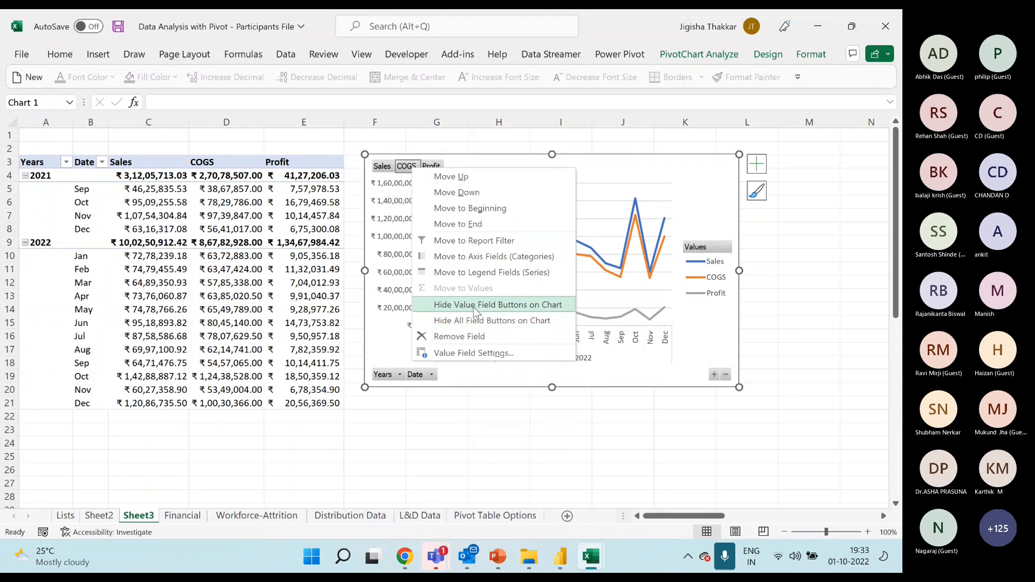
left_click(449, 306)
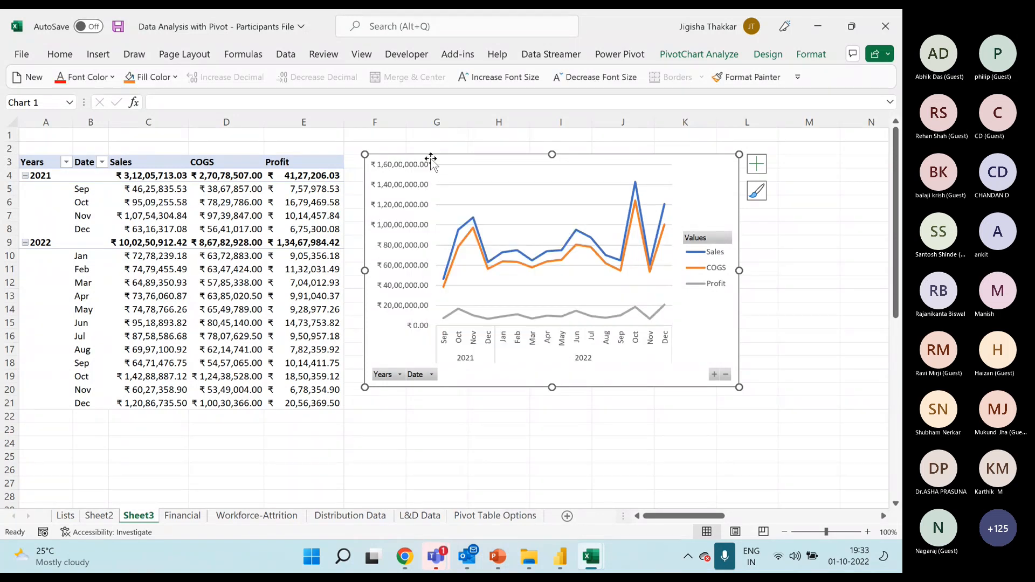
right_click(698, 239)
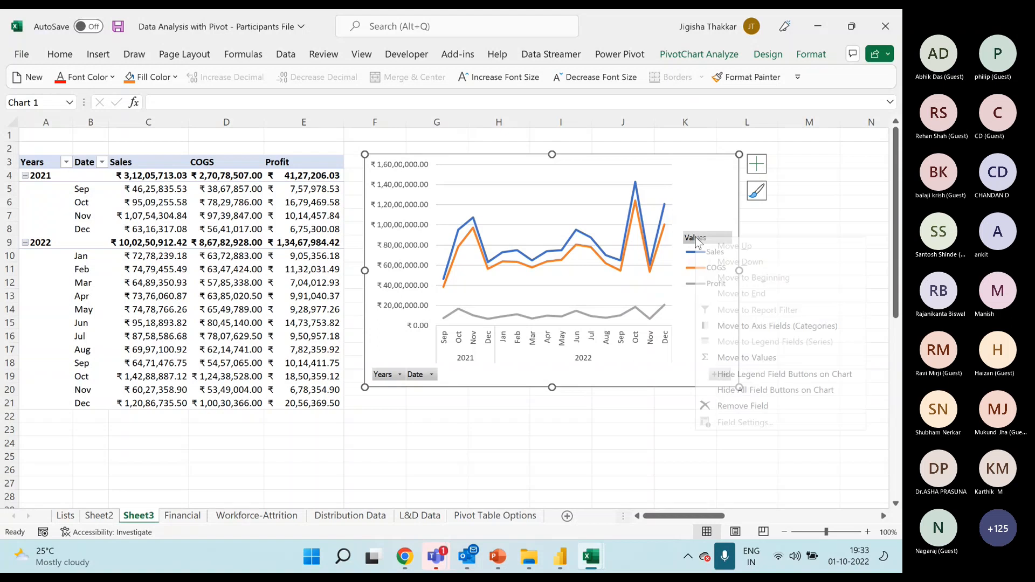
left_click(746, 390)
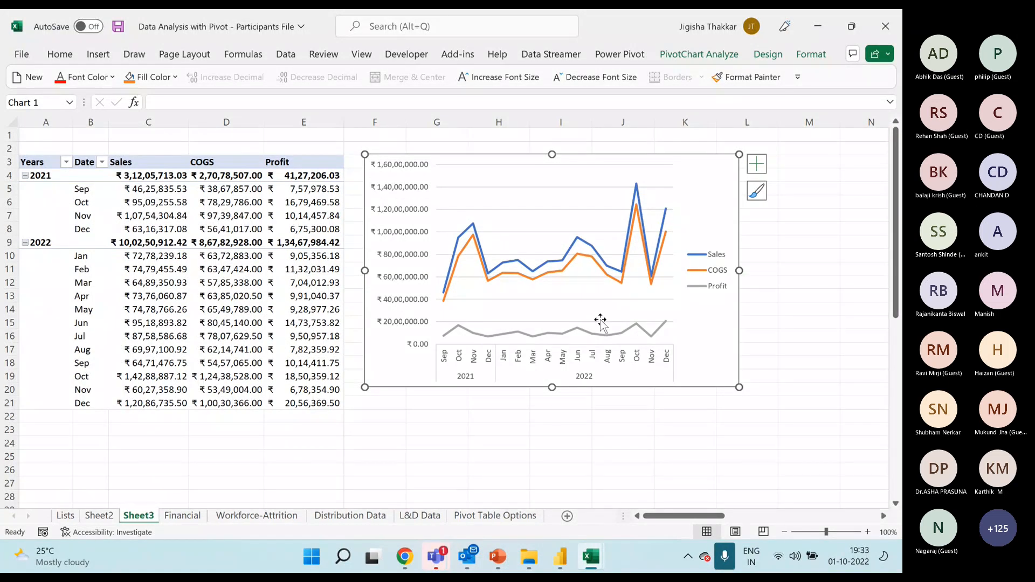
key("ctrl+z")
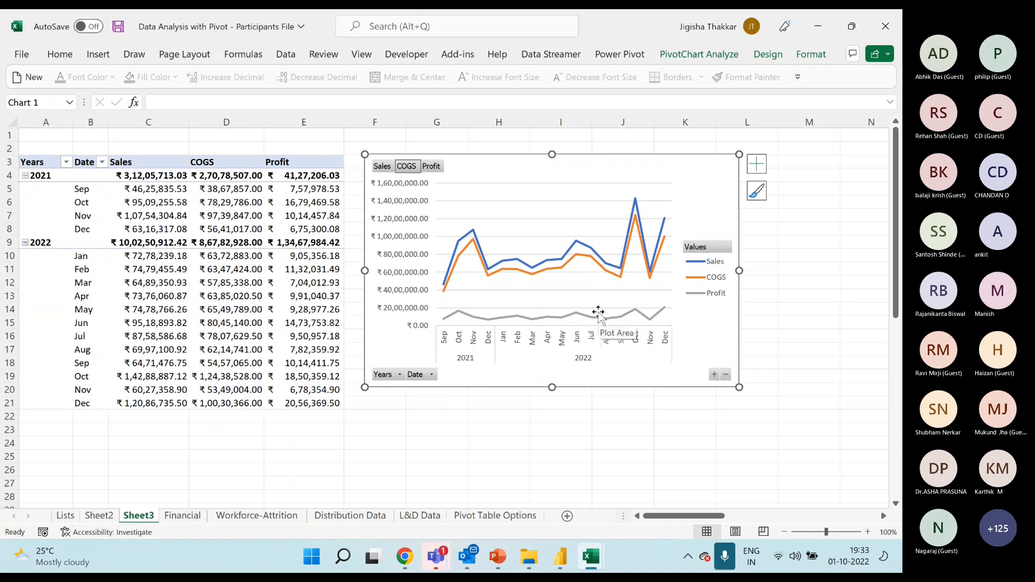
Turn off the report filter and legend field buttons on the PivotChart.
right_click(411, 168)
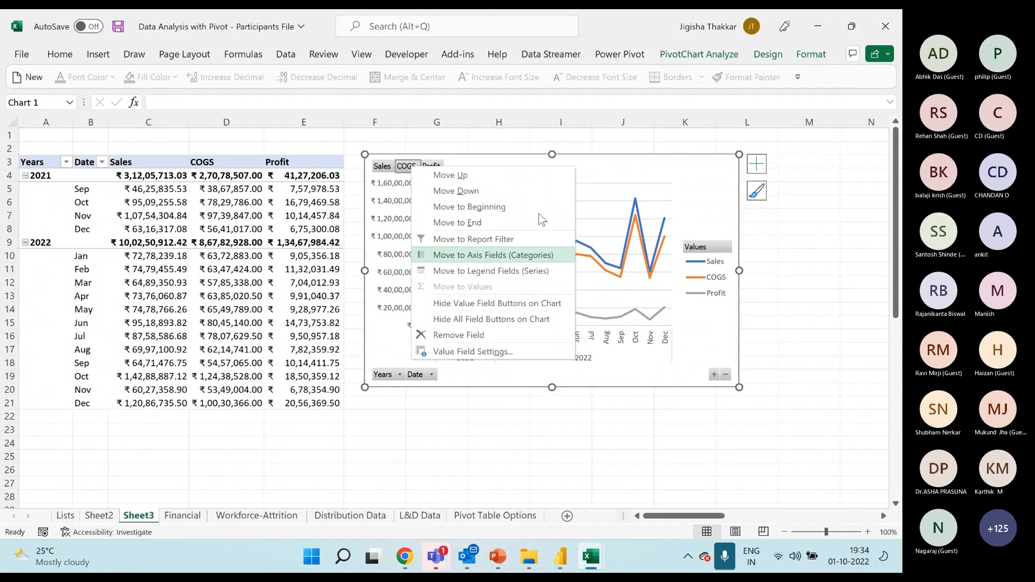
left_click(711, 55)
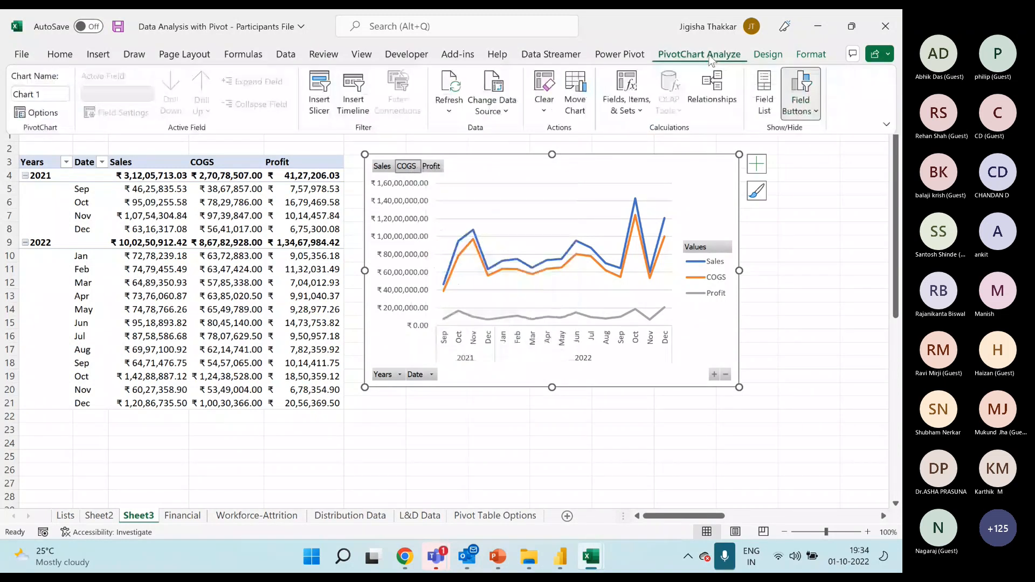
left_click(816, 111)
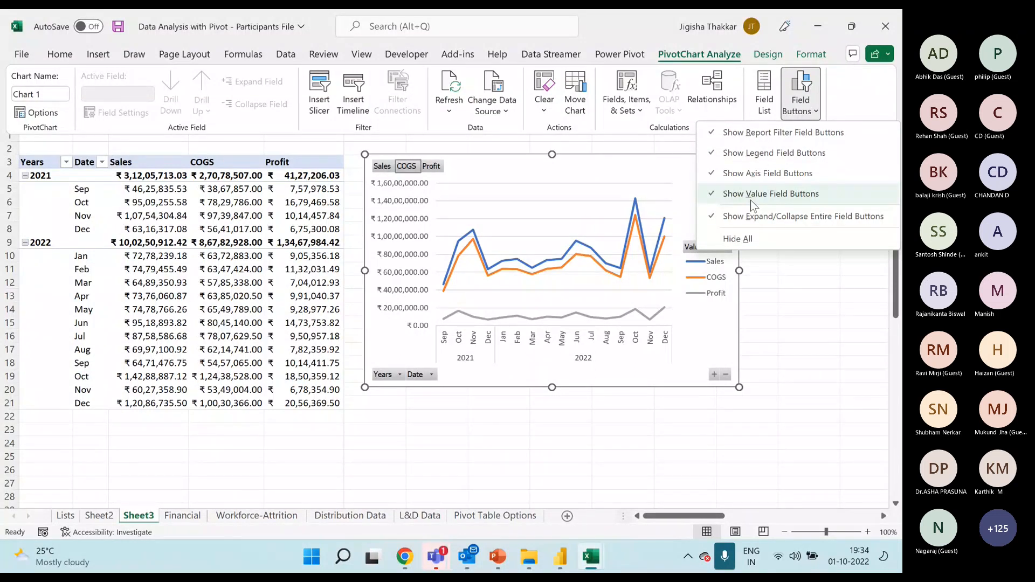
left_click(713, 135)
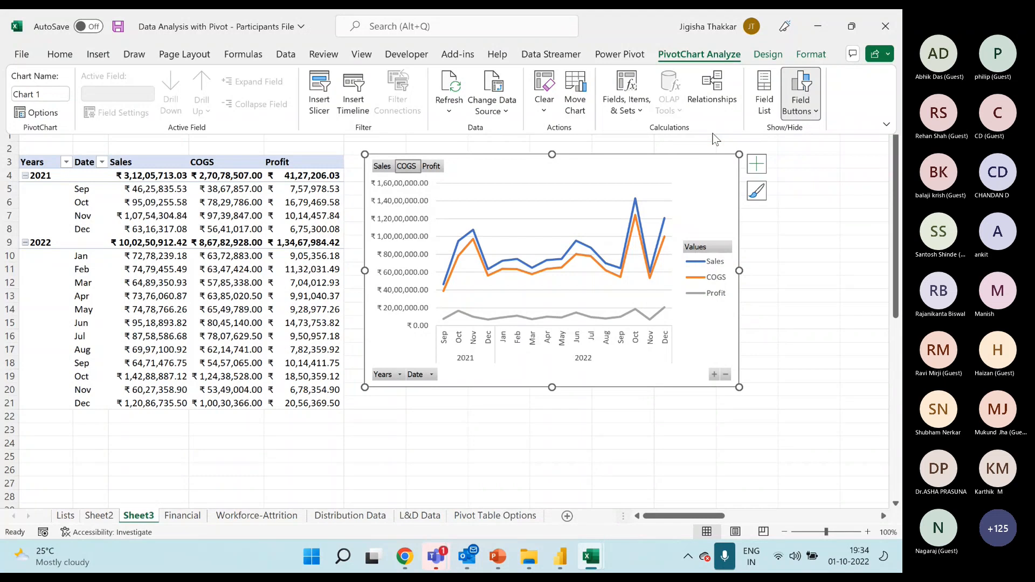
left_click(801, 106)
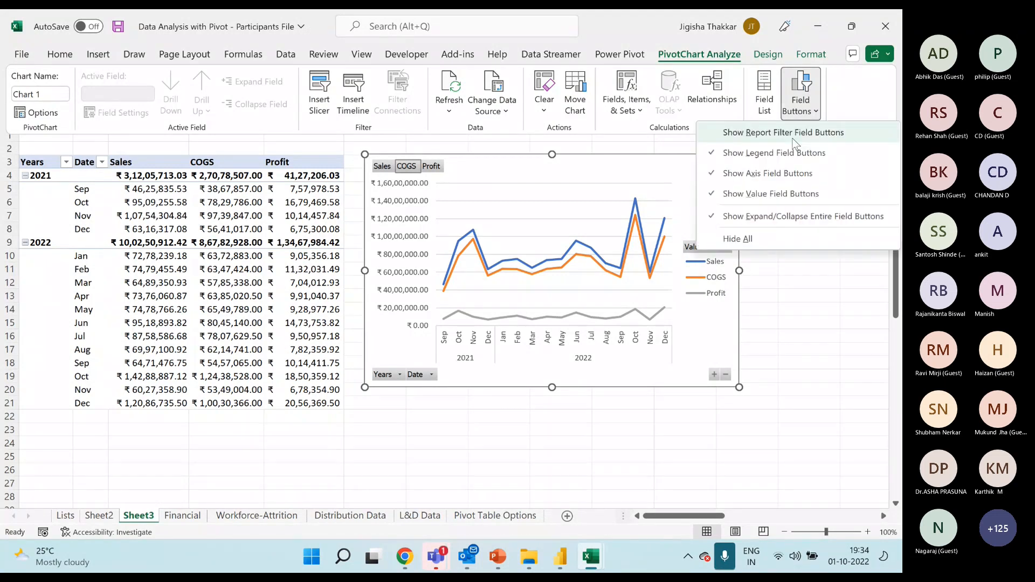
left_click(756, 155)
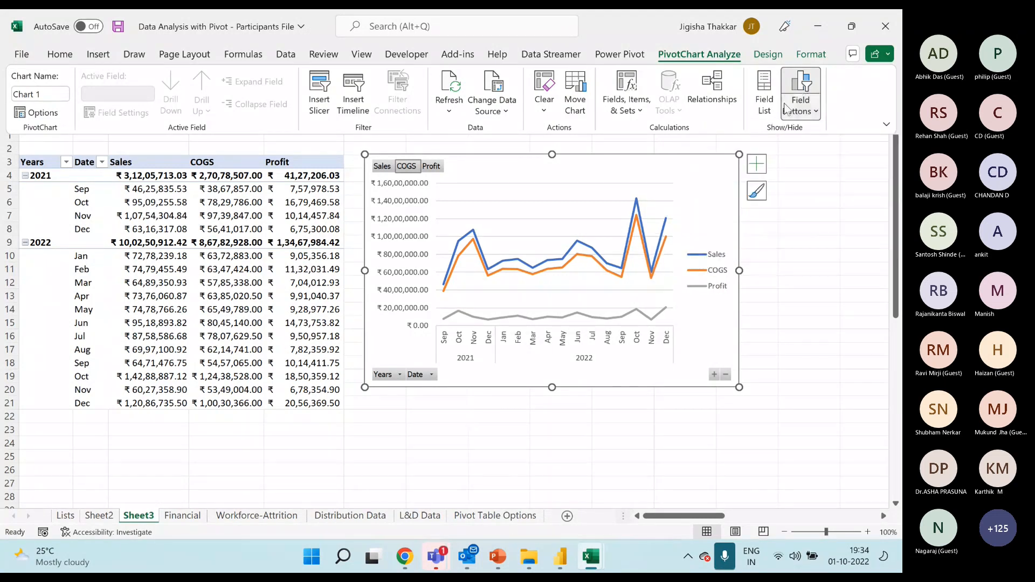
Turn off the PivotChart's remaining field buttons: axis, value and expand/collapse entire field.
left_click(800, 100)
left_click(755, 174)
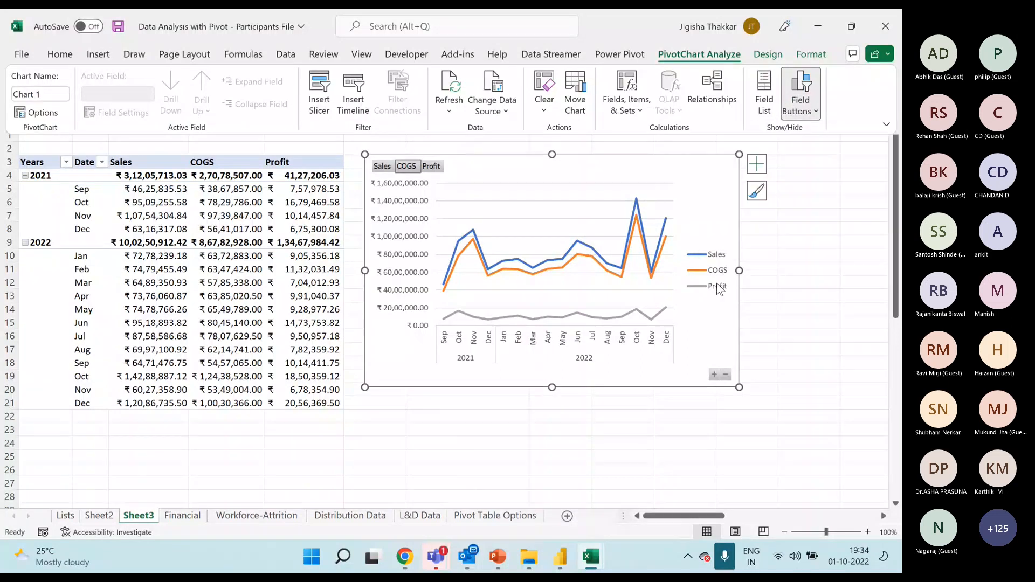
left_click(814, 107)
left_click(755, 192)
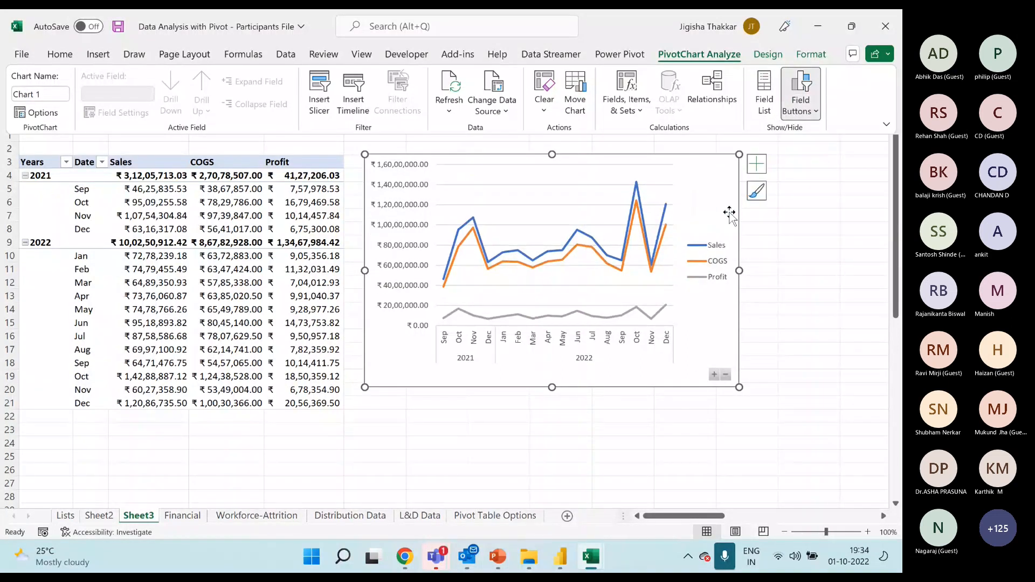
left_click(800, 108)
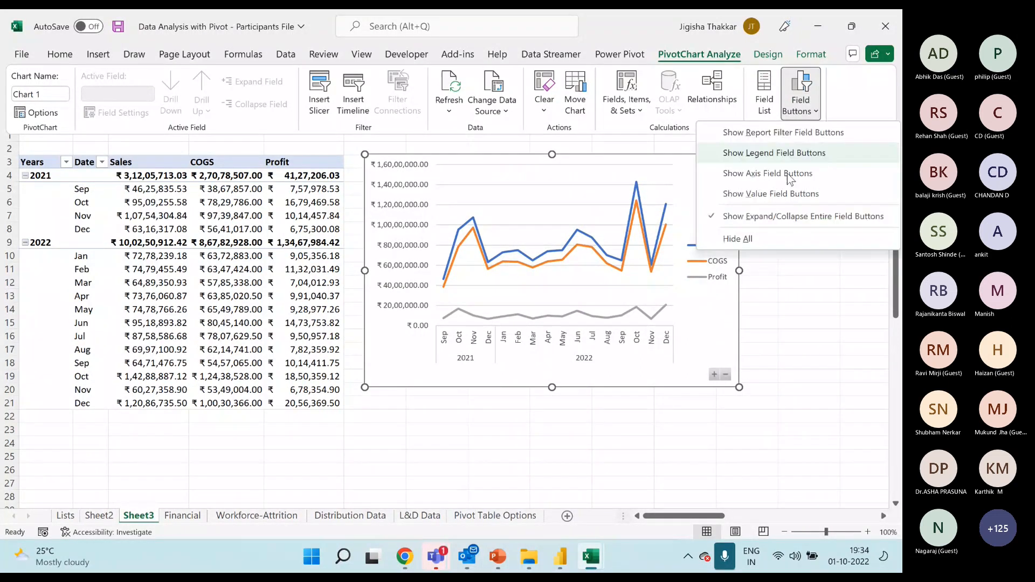
left_click(754, 215)
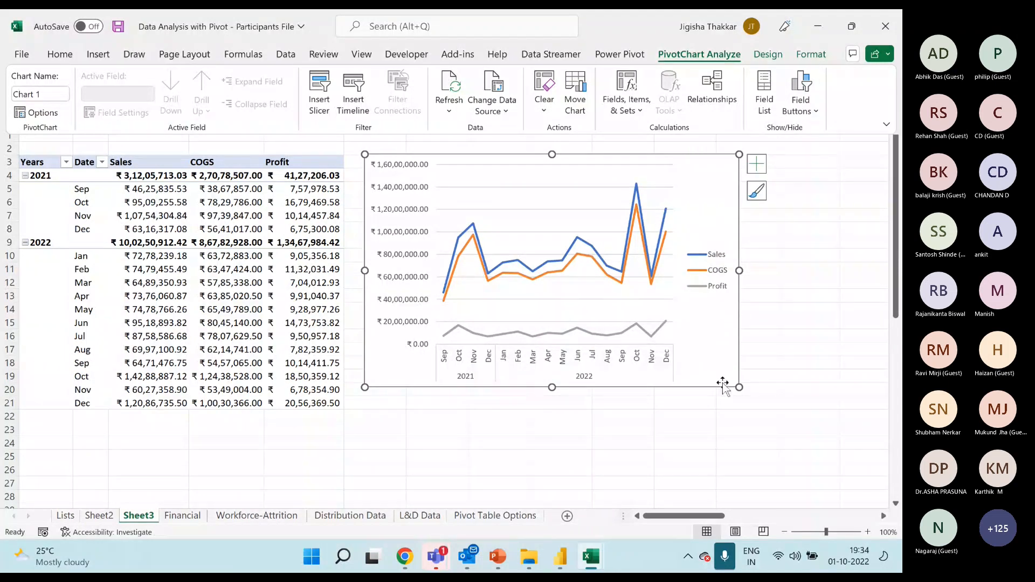
left_click(744, 397)
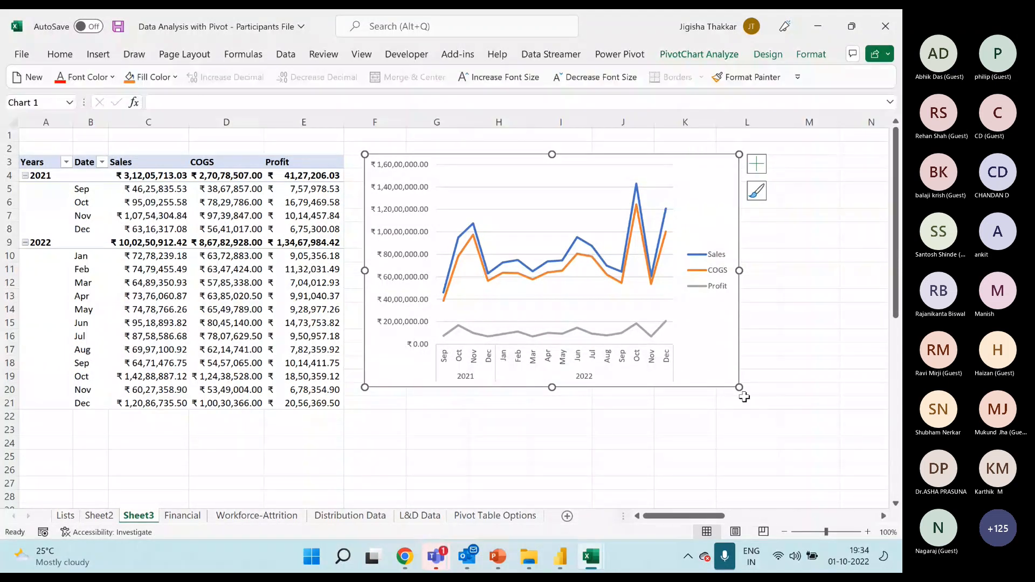
Delete the horizontal gridlines from the PivotChart and display its list of chart elements.
left_click(547, 209)
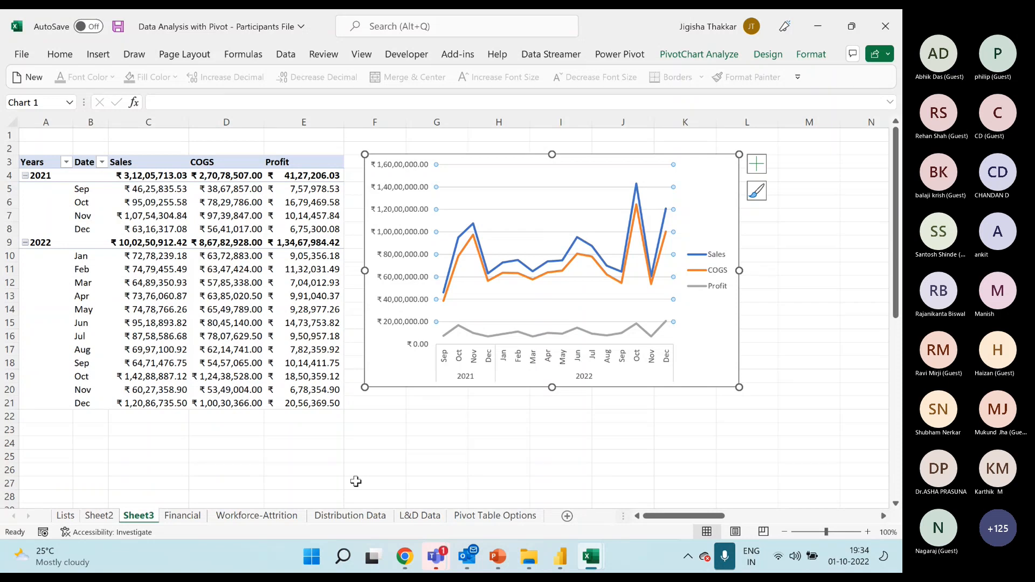
key("Delete")
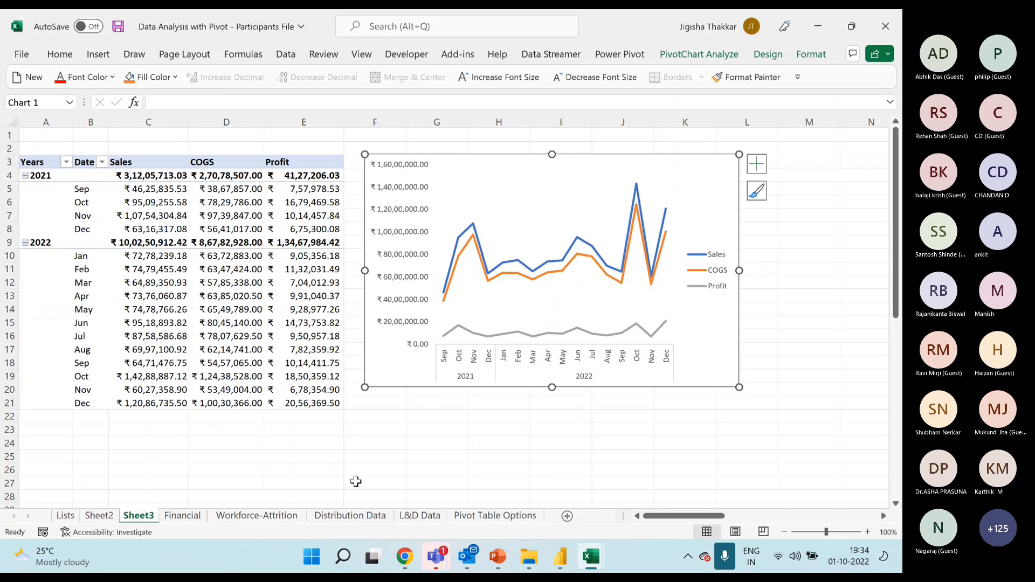
left_click(764, 169)
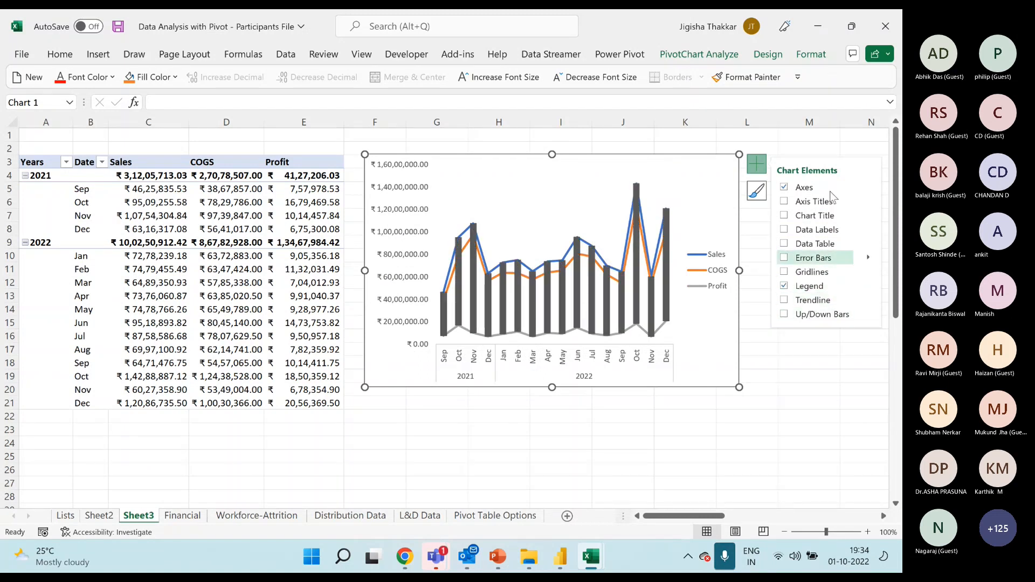
Examine the formatting options for the PivotChart's chart area, vertical axis and horizontal axis.
right_click(698, 172)
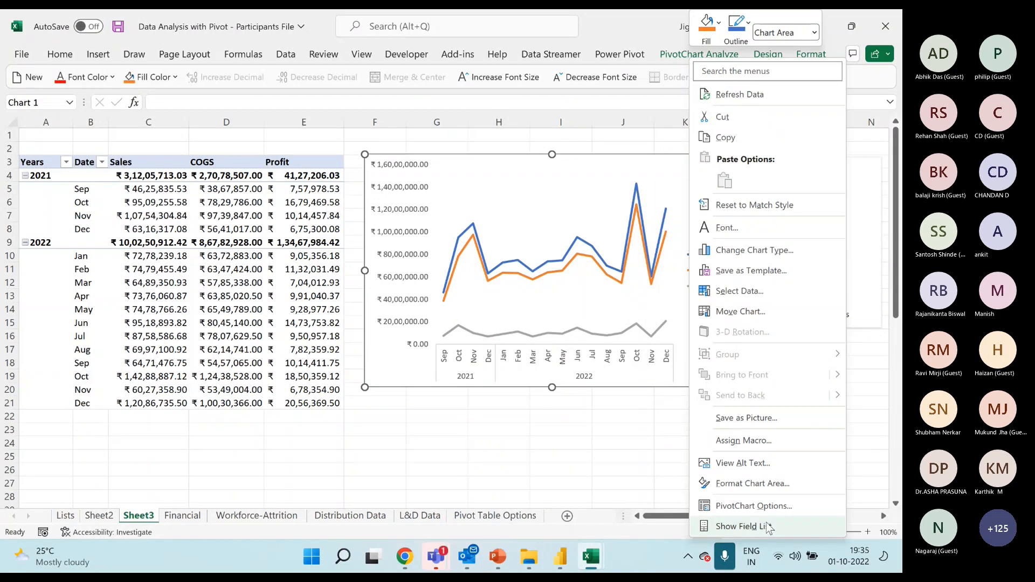
left_click(761, 484)
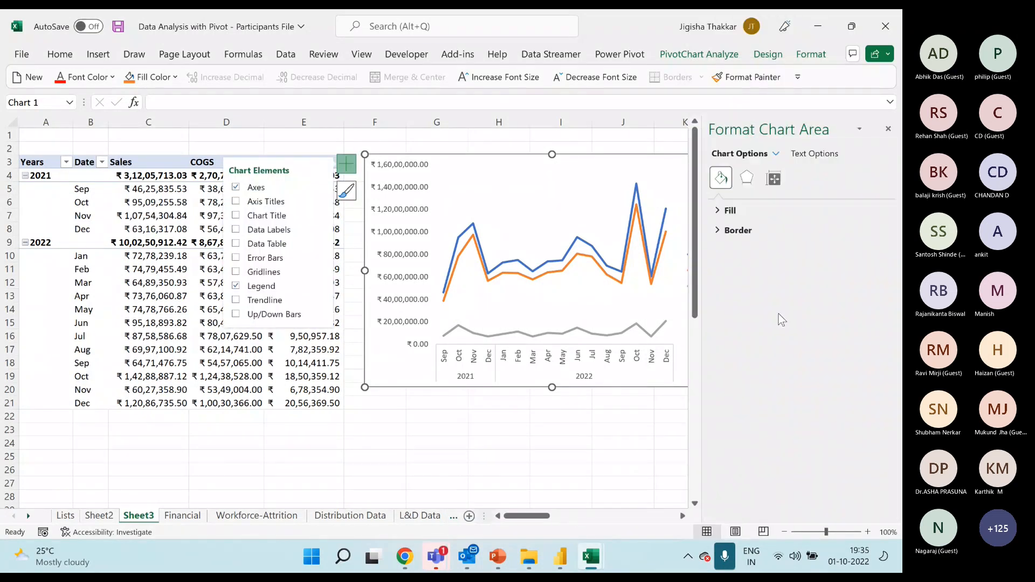
left_click(682, 516)
left_click(683, 516)
left_click(317, 210)
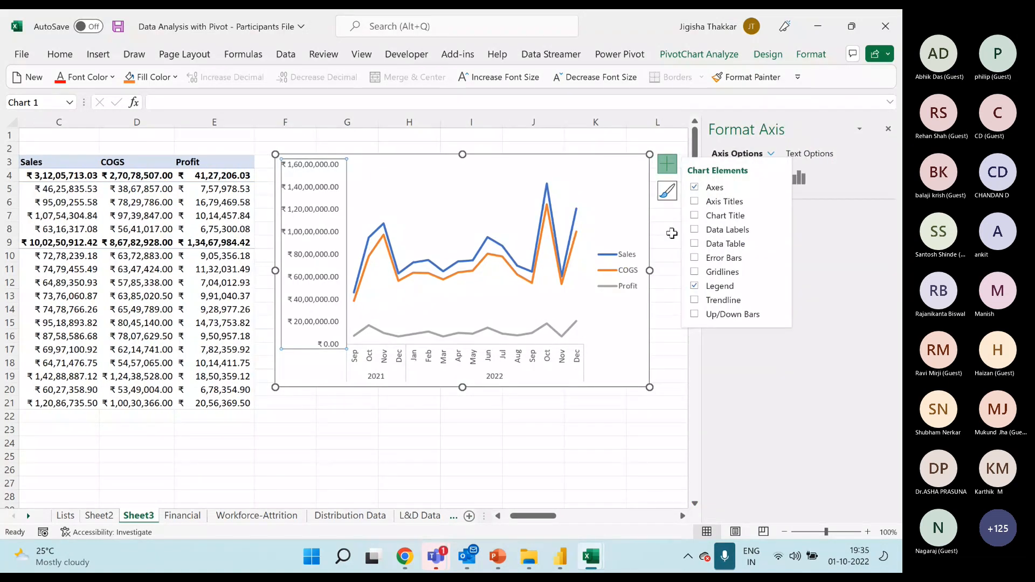
left_click(671, 170)
left_click(725, 210)
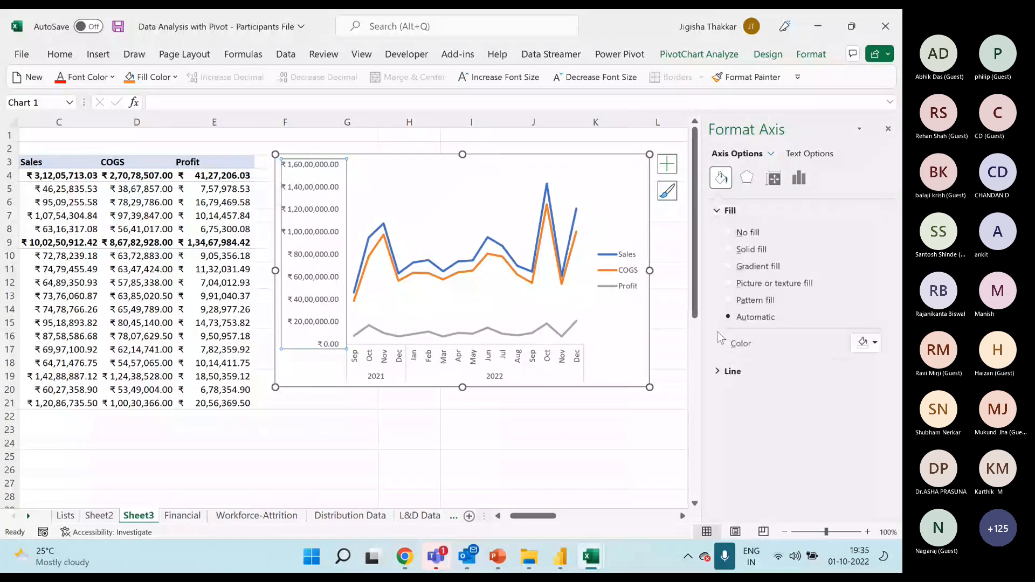
left_click(799, 178)
left_click(752, 211)
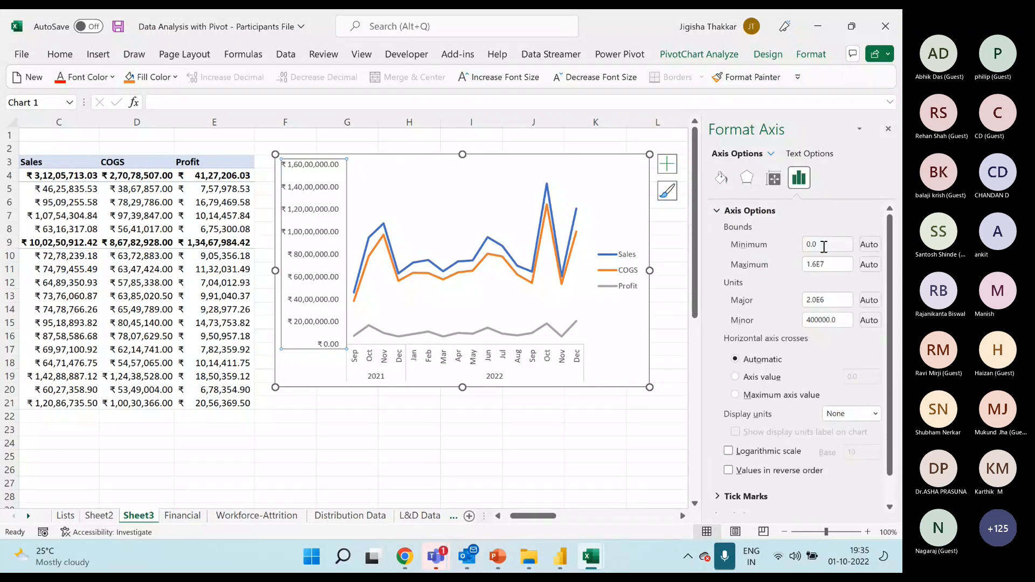
left_click(499, 368)
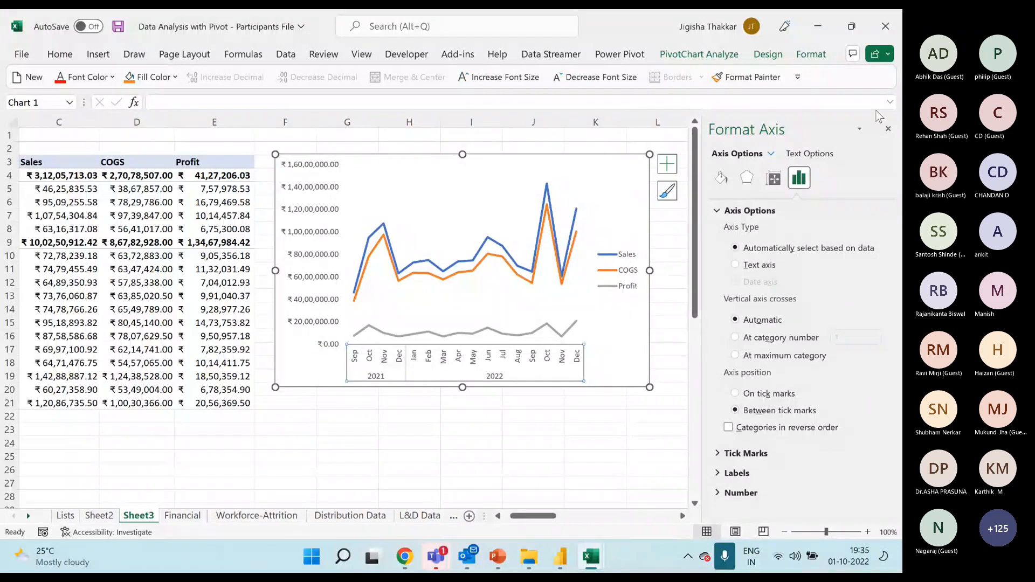
left_click(886, 127)
Move the PivotChart legend to the top of the chart.
left_click(666, 165)
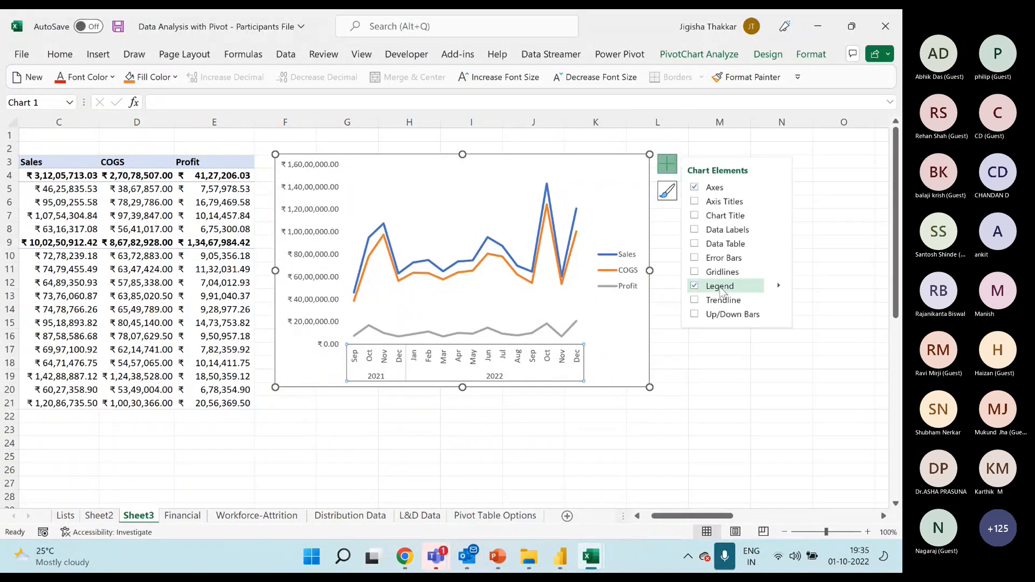
mouse_move(780, 290)
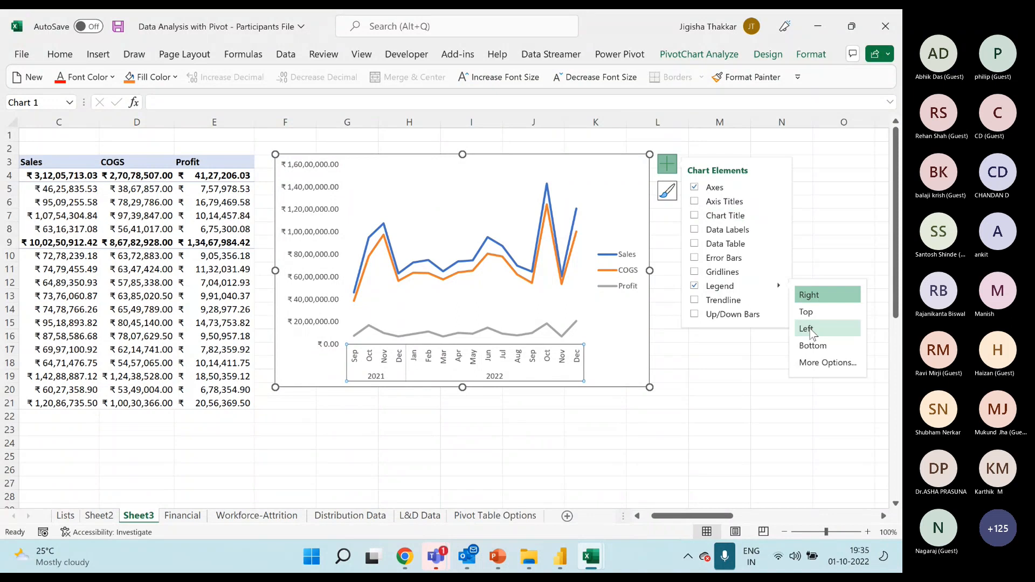
left_click(811, 349)
left_click(817, 313)
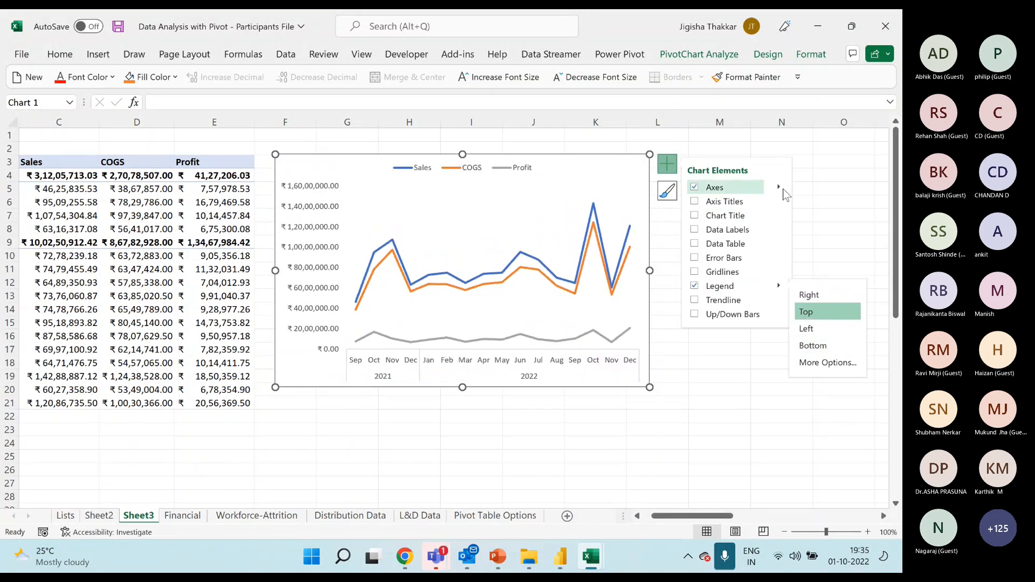
Insert a new worksheet before the Financial sheet and name it Dashboard.
left_click(855, 191)
left_click_drag(662, 517, 607, 517)
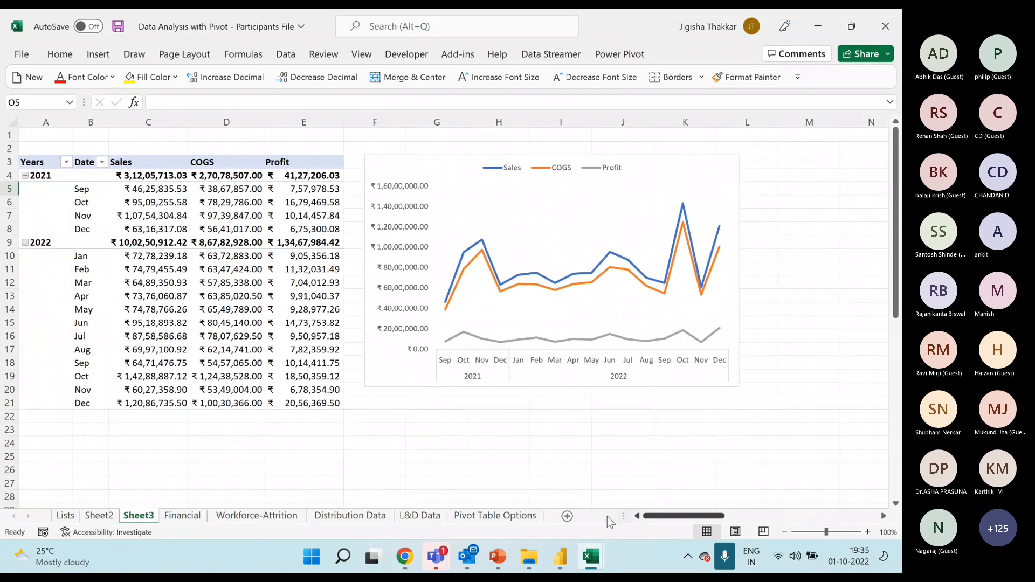
left_click(178, 519)
right_click(181, 511)
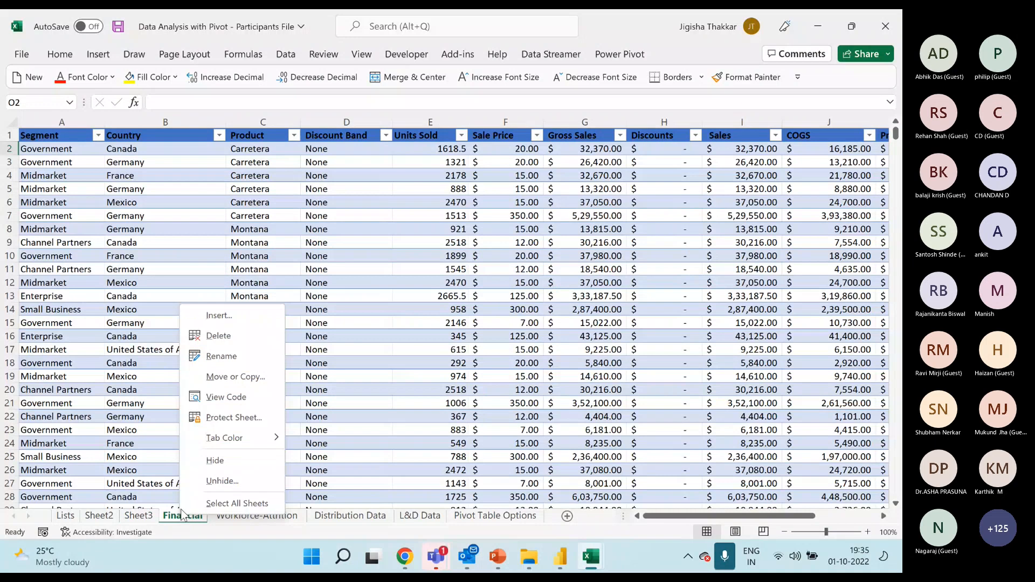
left_click(219, 315)
left_click(362, 418)
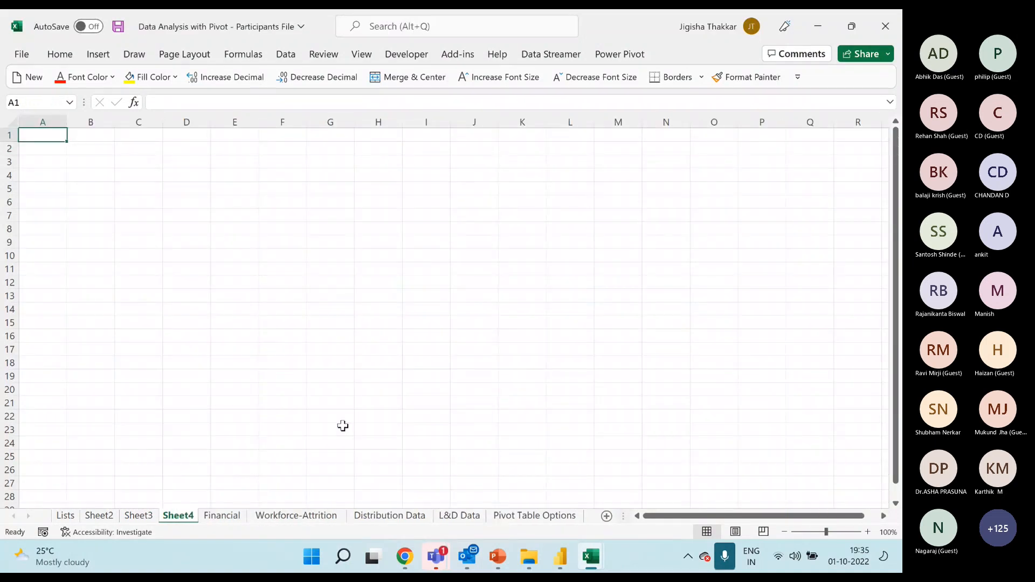
double_click(178, 515)
type("Dashboard")
key("Return")
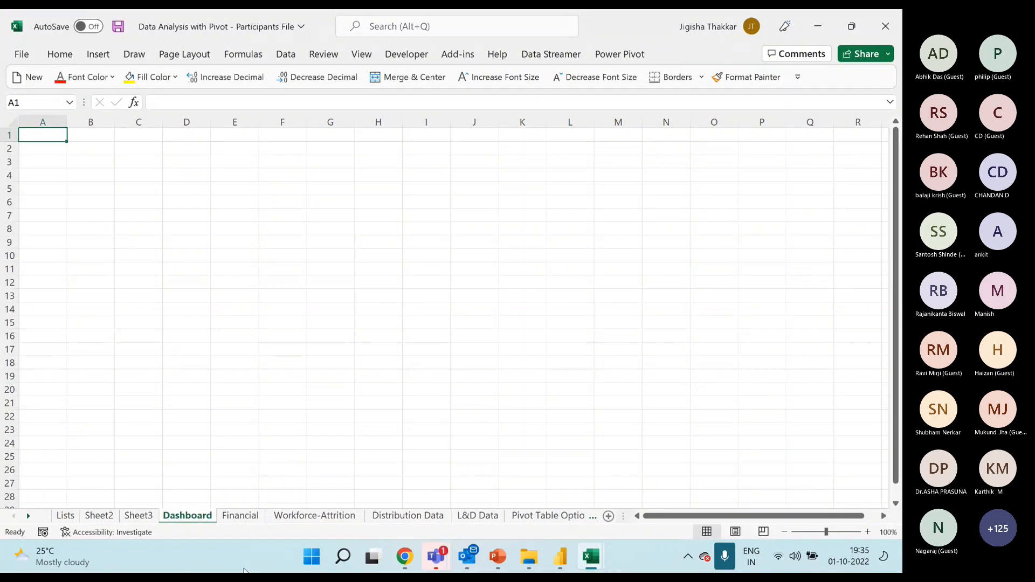
Rename Sheet3, which holds the PivotTable and PivotChart, as Analysis.
left_click(65, 515)
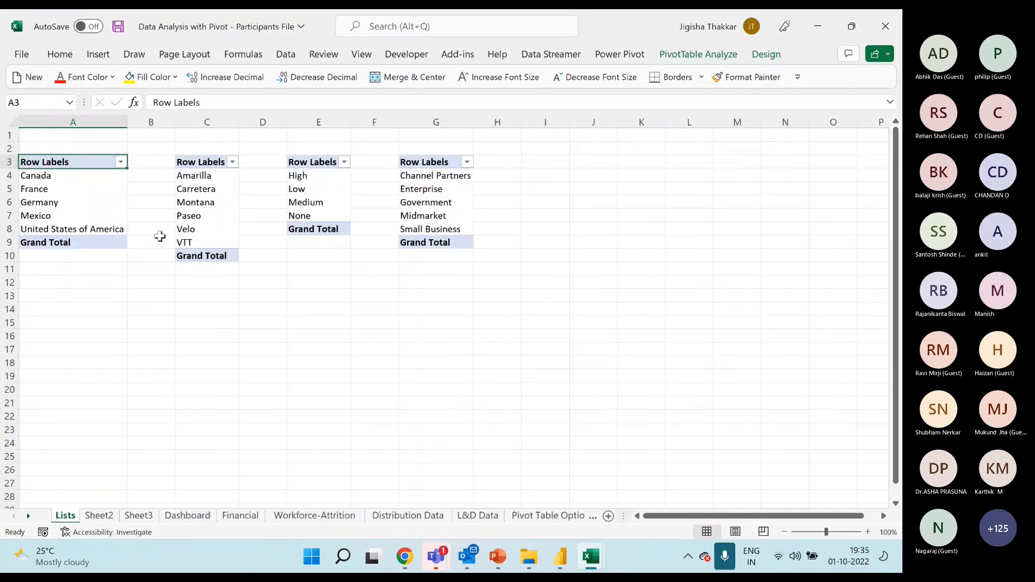
left_click(139, 515)
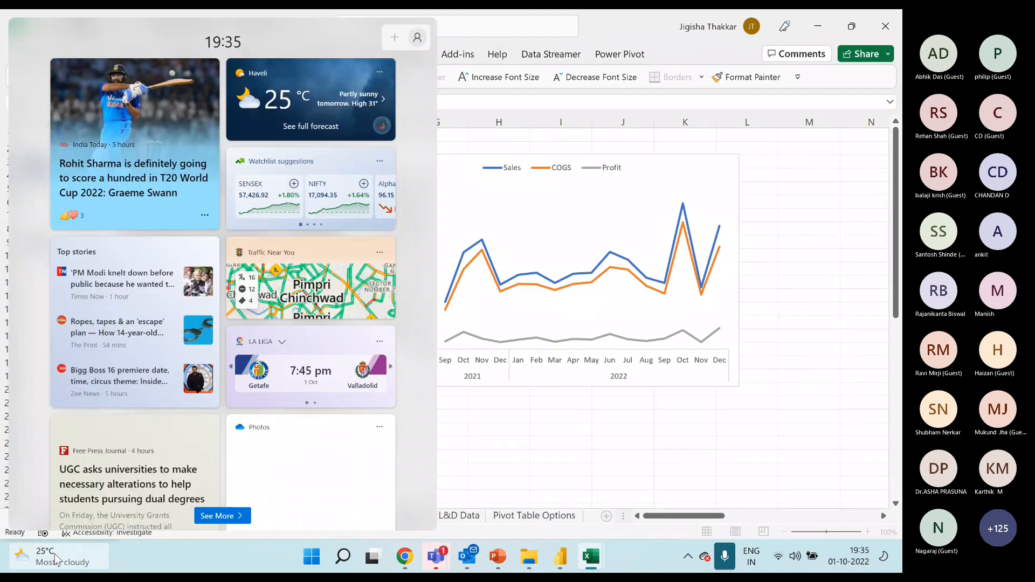
type("Analysis")
key("Return")
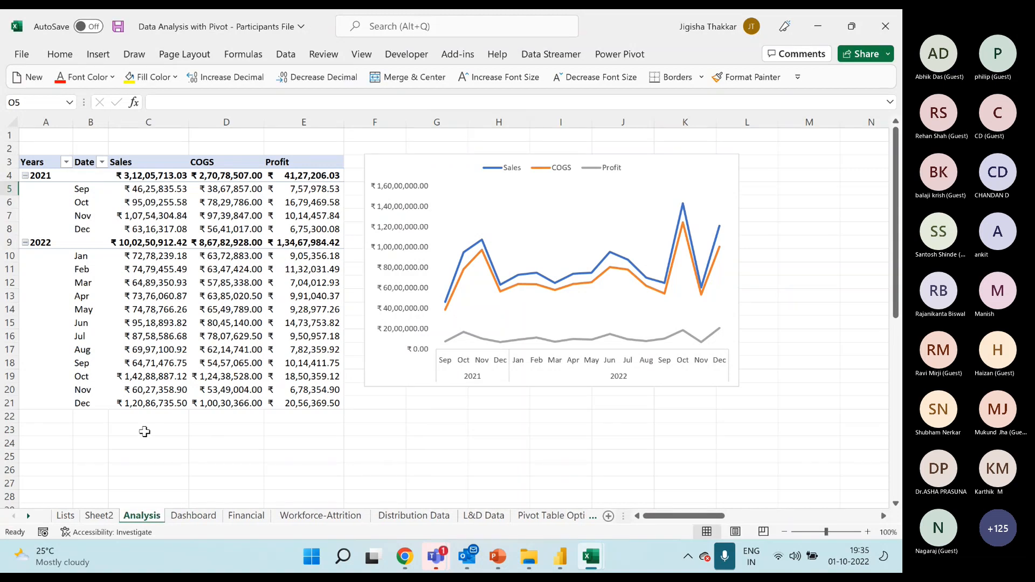
Cut the PivotChart from the Analysis sheet and paste it into the Dashboard sheet at cell C8.
left_click(188, 516)
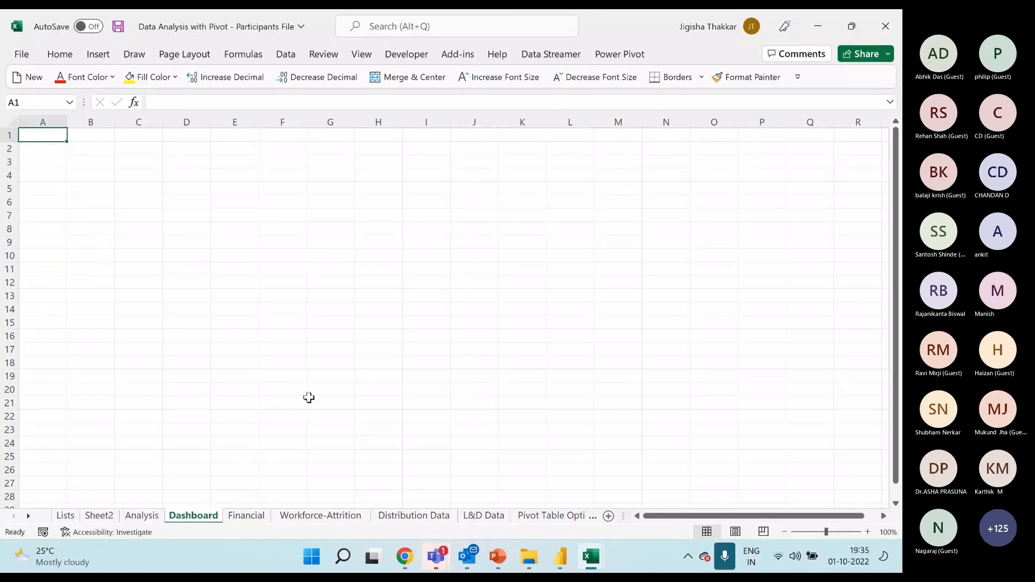
key("ctrl+Page_Up")
left_click(457, 163)
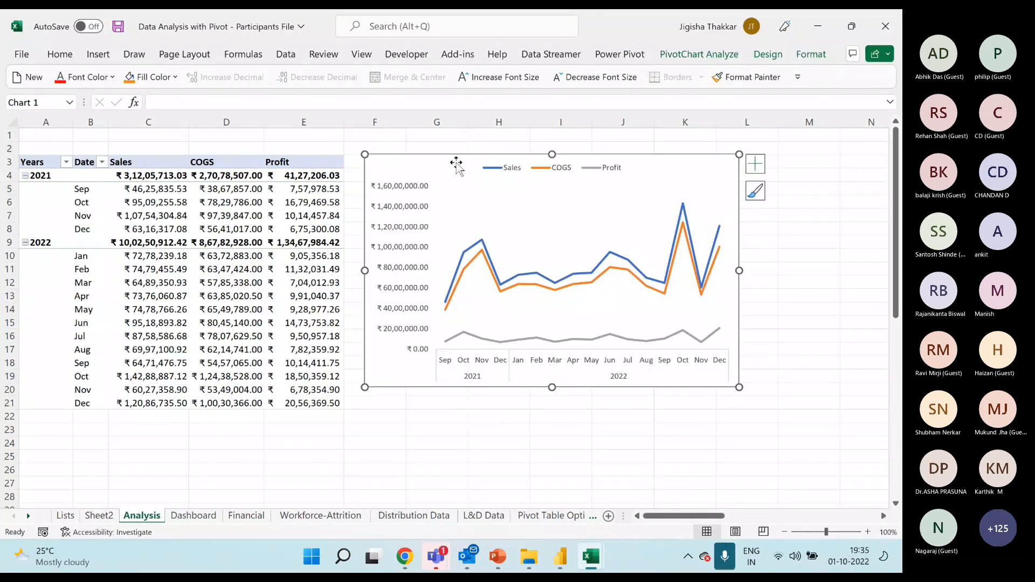
key("Delete")
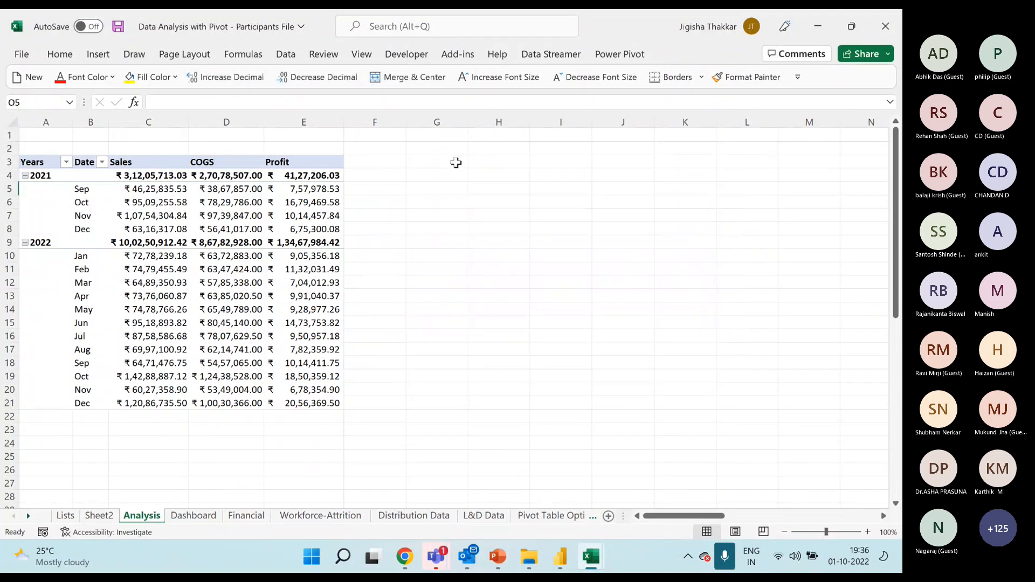
left_click(194, 516)
left_click(157, 232)
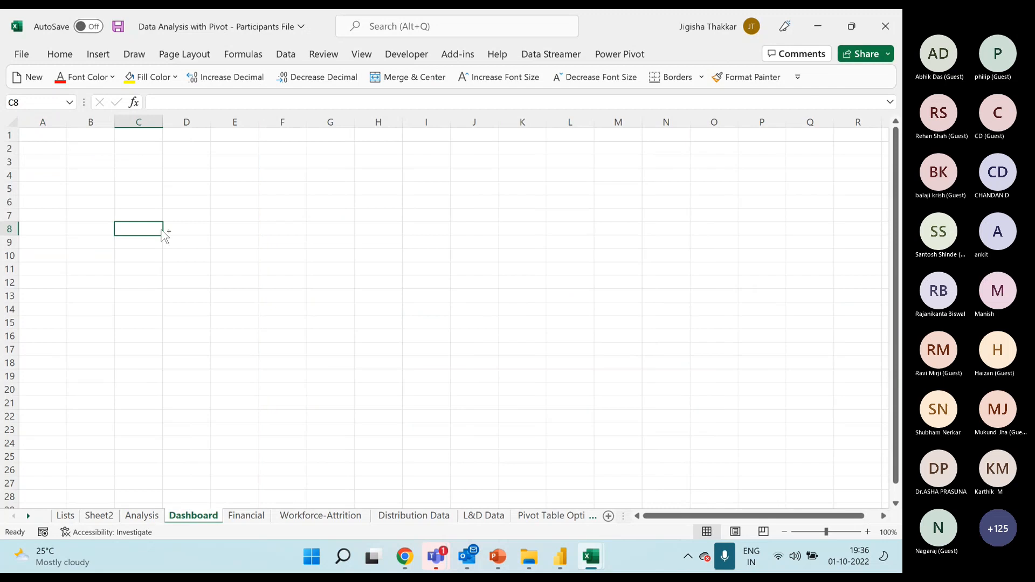
key("ctrl+v")
Reduce the PivotChart's height and place it over about cells B16 to I25 of the Dashboard sheet.
left_click_drag(300, 221, 300, 337)
left_click(223, 345)
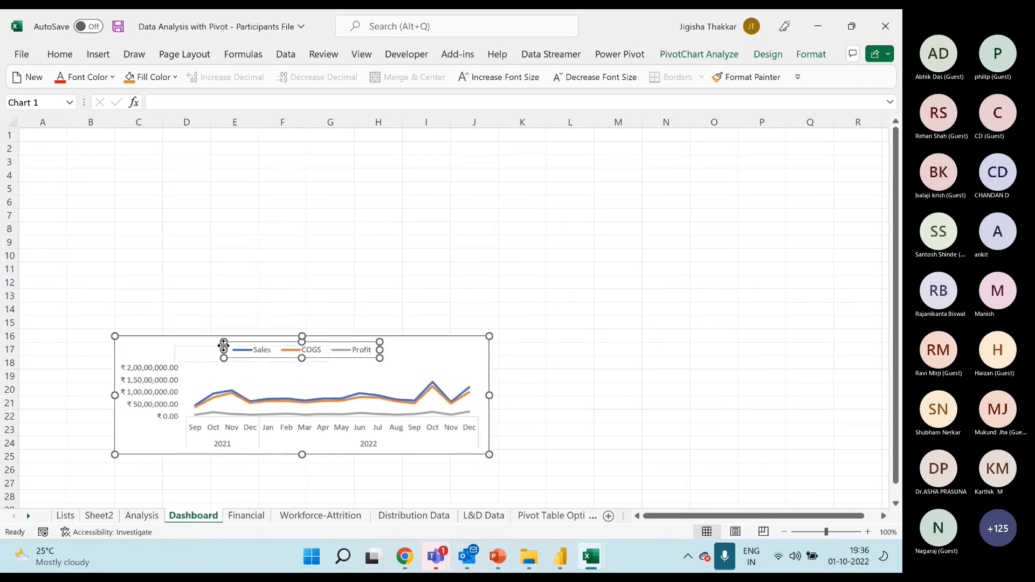
left_click_drag(178, 343, 135, 328)
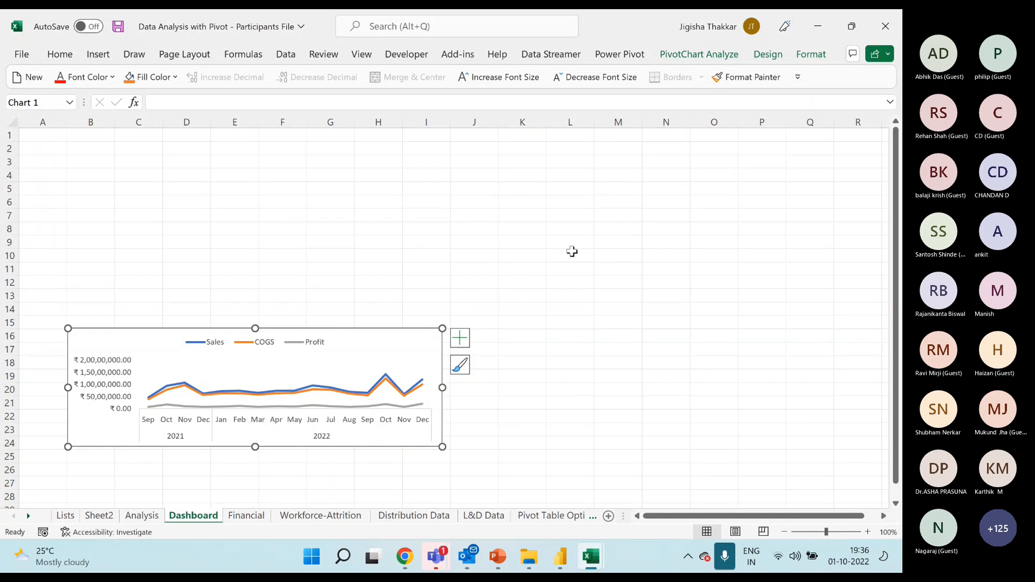
left_click_drag(442, 447, 437, 464)
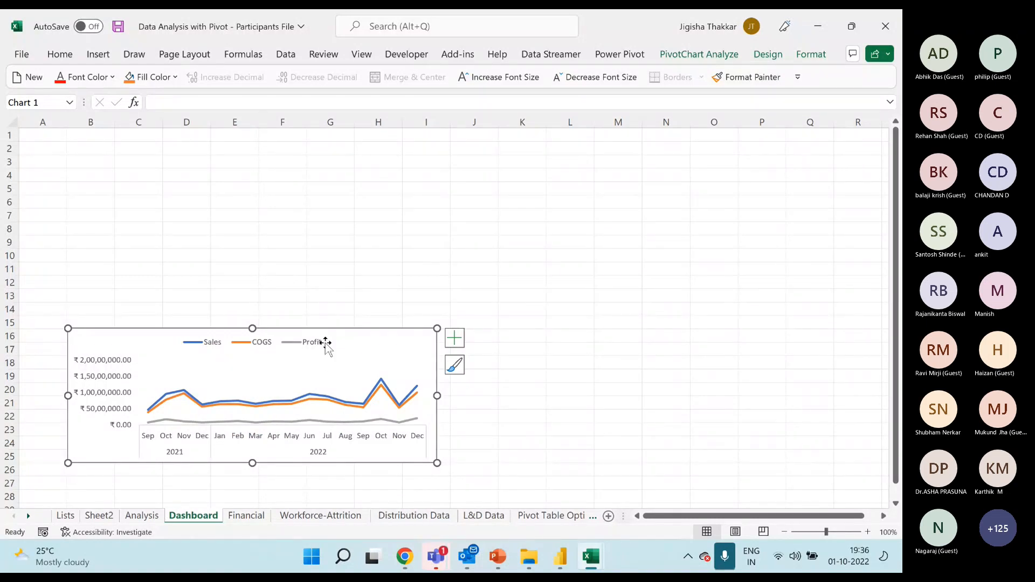
Compare the Analysis sheet's PivotTable with the Dashboard sheet's chart and the Financial sheet's source data.
left_click(139, 518)
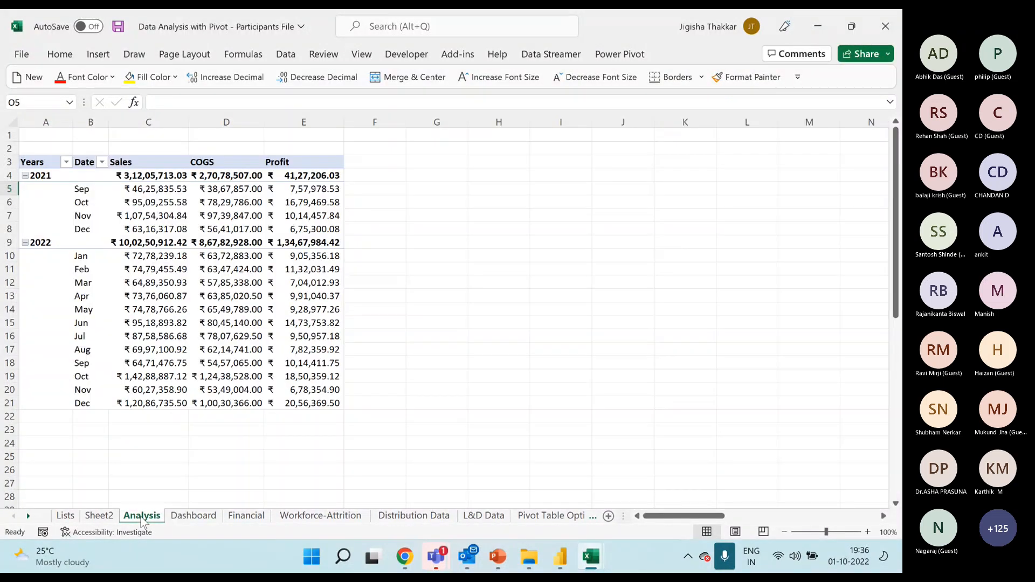
left_click(198, 518)
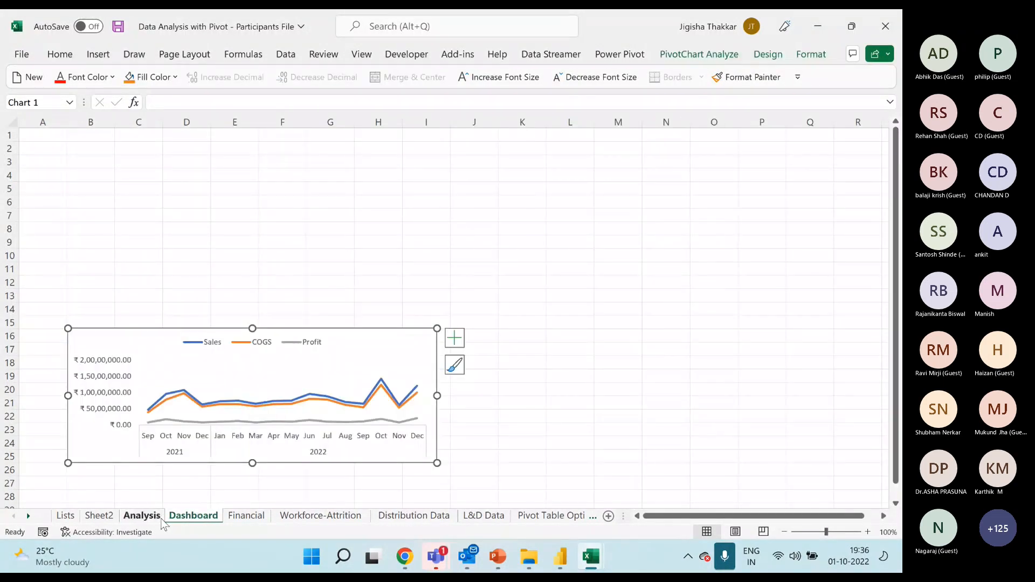
left_click(142, 516)
left_click(211, 306)
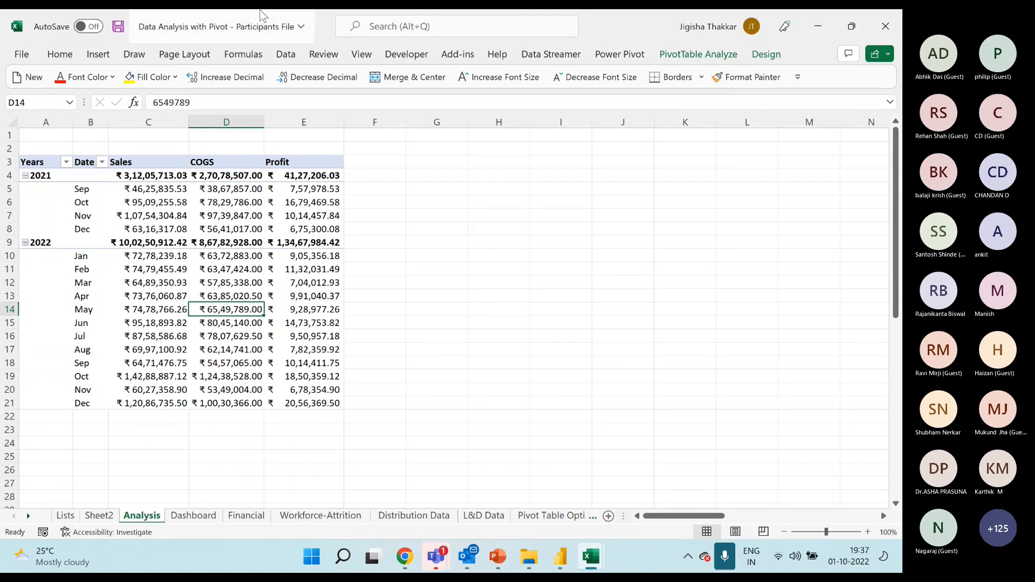
left_click(237, 518)
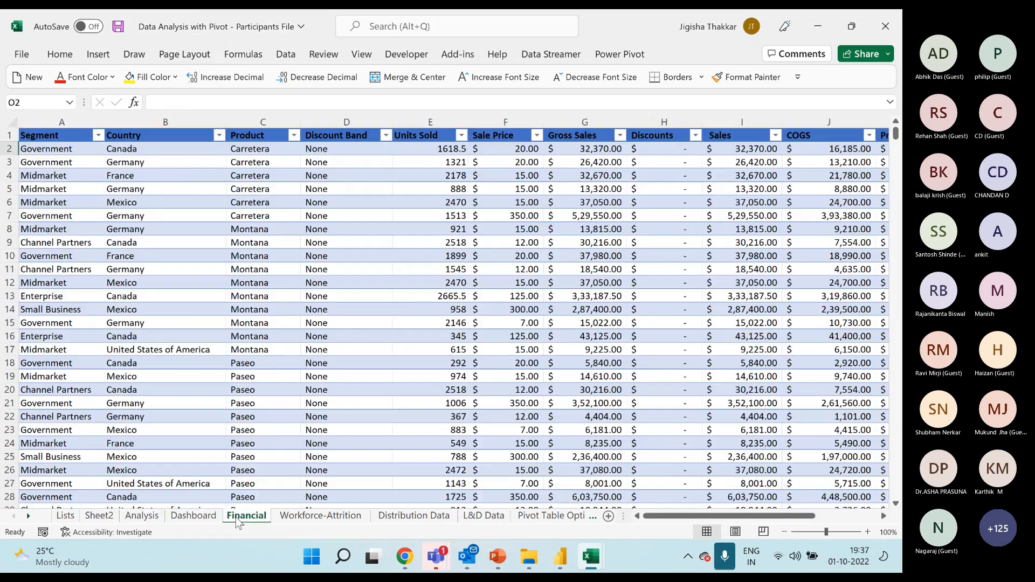
left_click(165, 201)
left_click(98, 54)
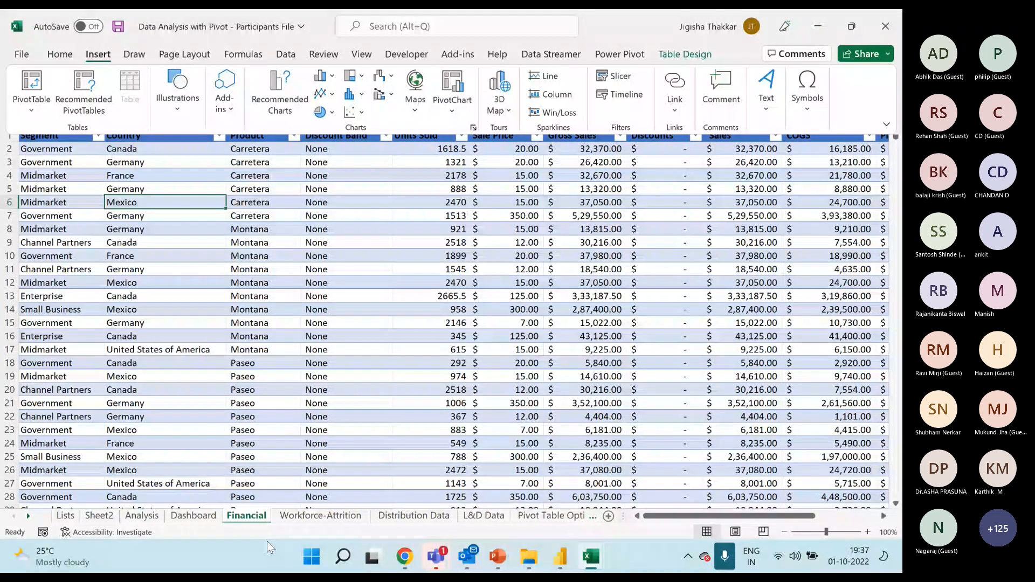
left_click(134, 517)
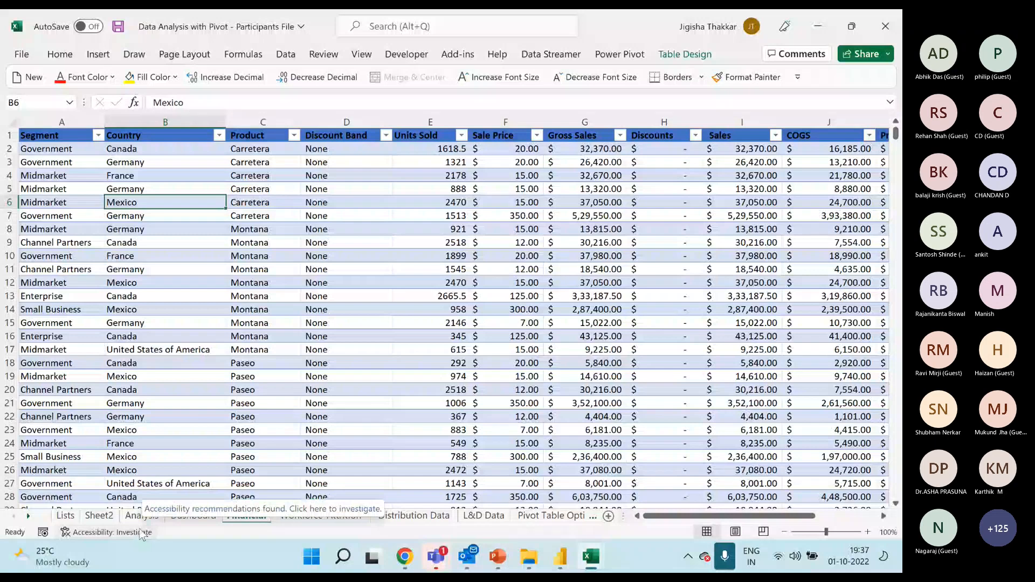
left_click(141, 516)
left_click_drag(62, 166, 314, 396)
left_click(316, 254)
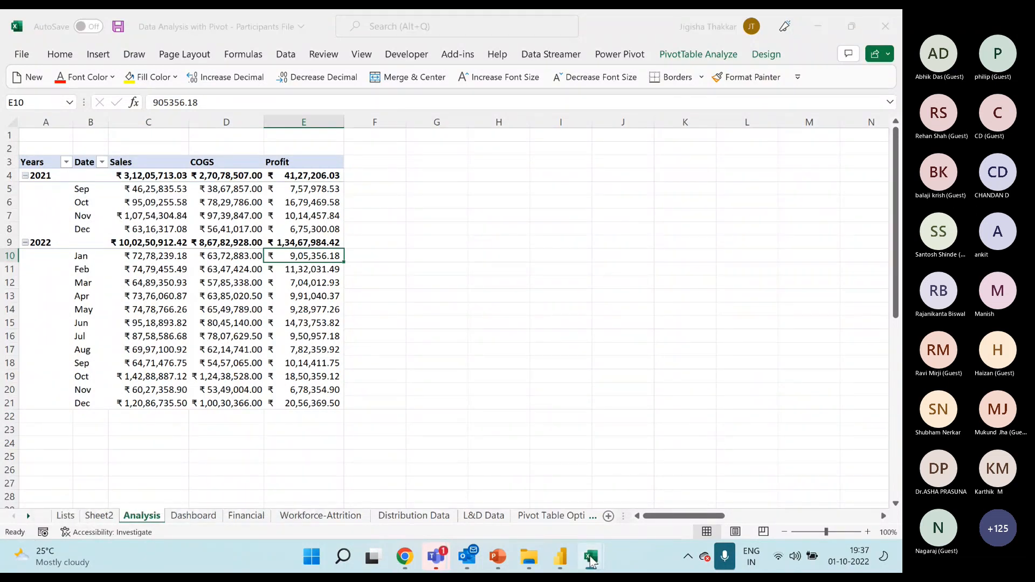
Switch to the Pivot-Solution workbook and examine the Financial Dashboard's charts, map, sparklines and Country slicer.
left_click(652, 475)
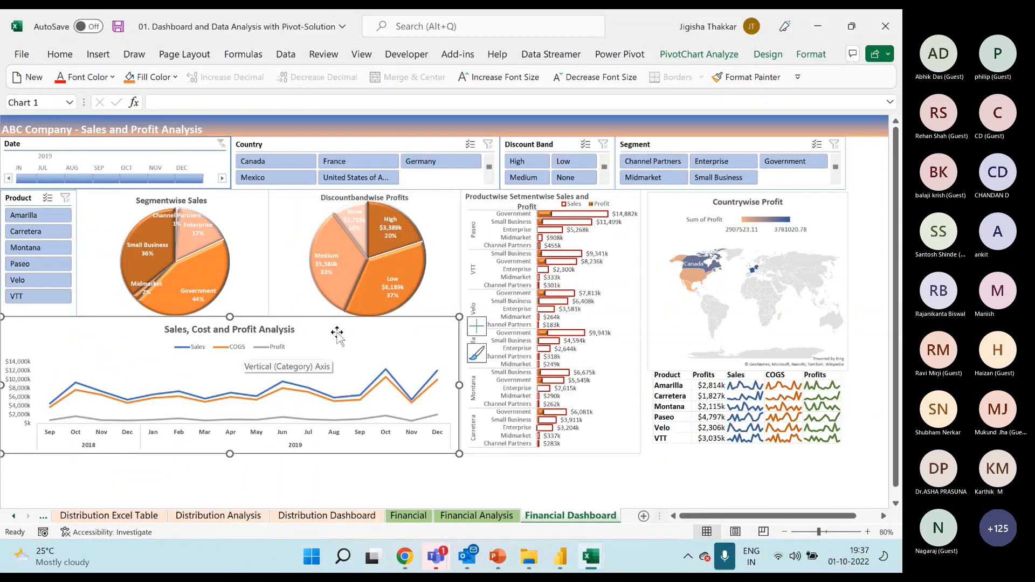
left_click(297, 226)
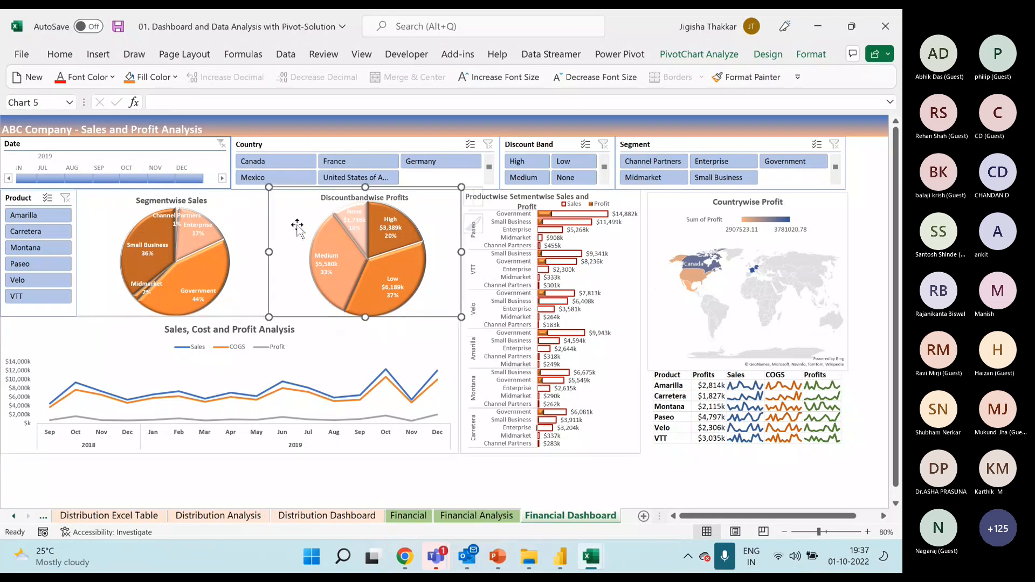
left_click(487, 202)
left_click(679, 199)
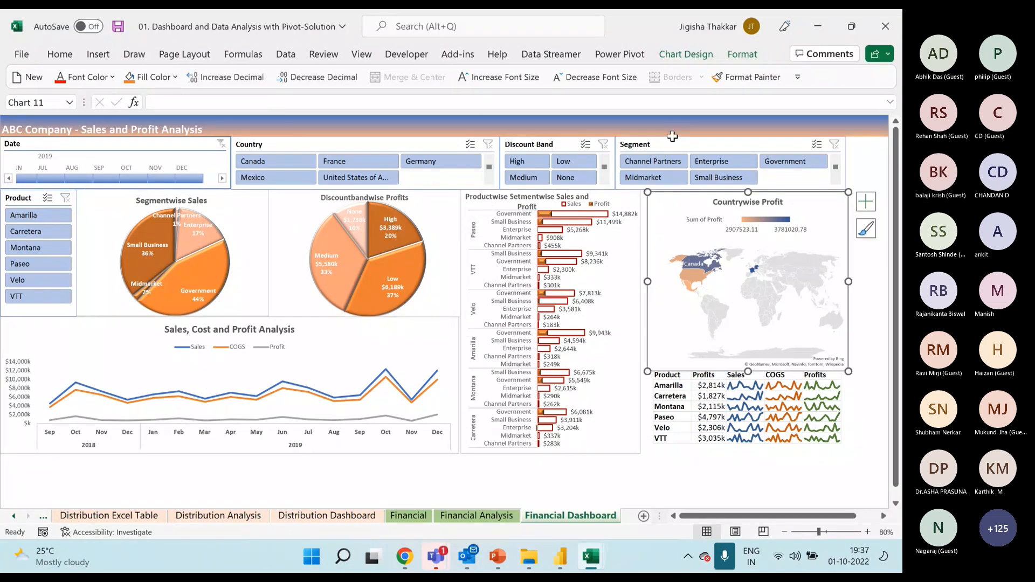
left_click_drag(755, 386, 813, 435)
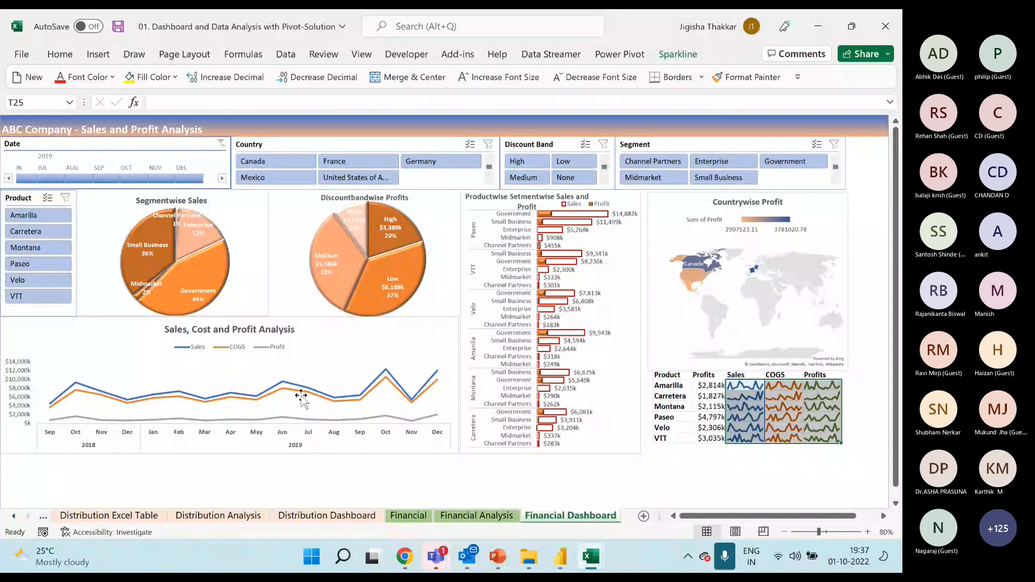
left_click(369, 186)
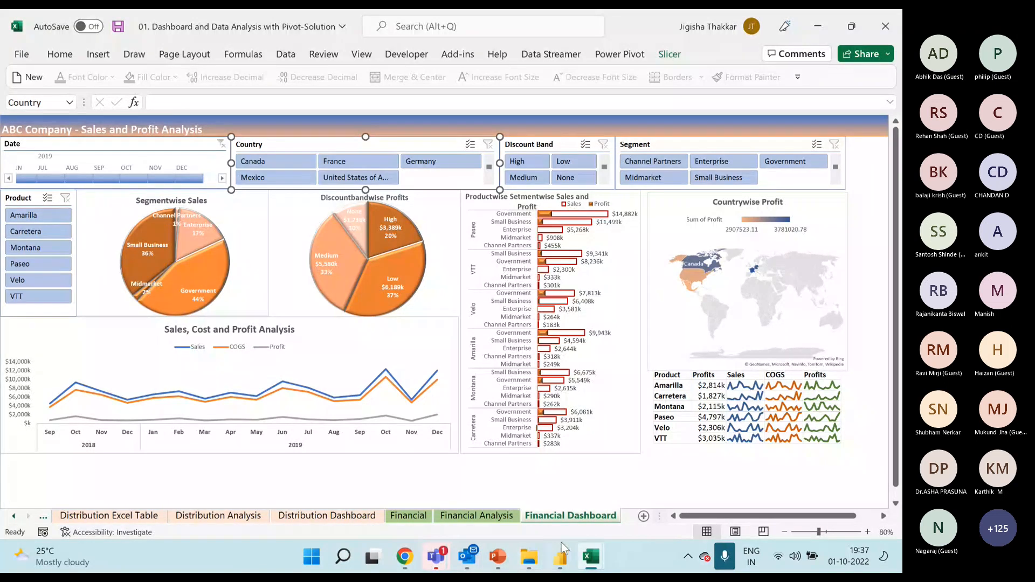
Examine the PivotTables on the Financial Analysis sheet: sales, cost and profit, segmentwise sales, discountbandwise profits and segment sales with profit.
left_click(476, 516)
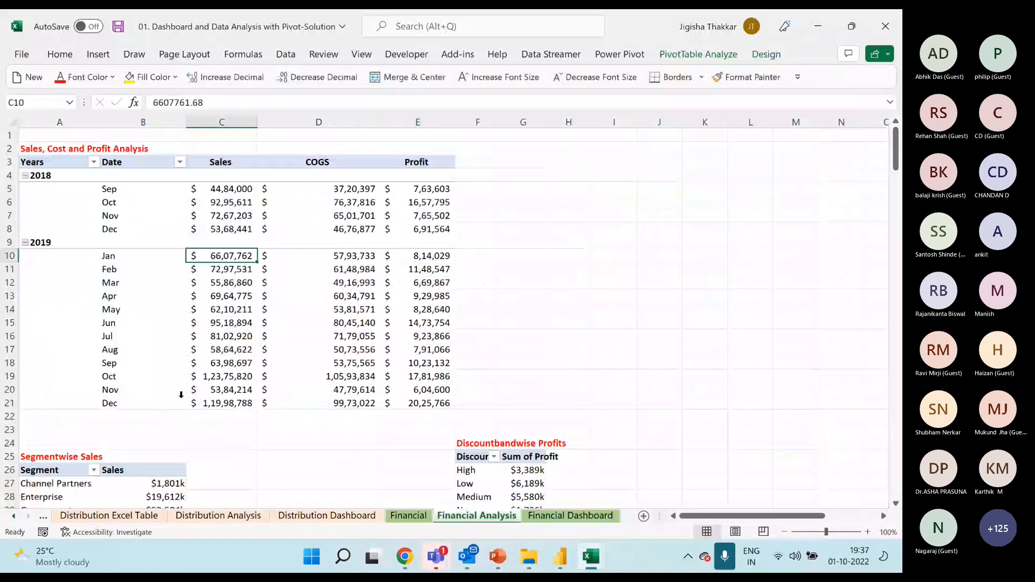
left_click(156, 240)
scroll(180, 393, "down", 4)
left_click(134, 353)
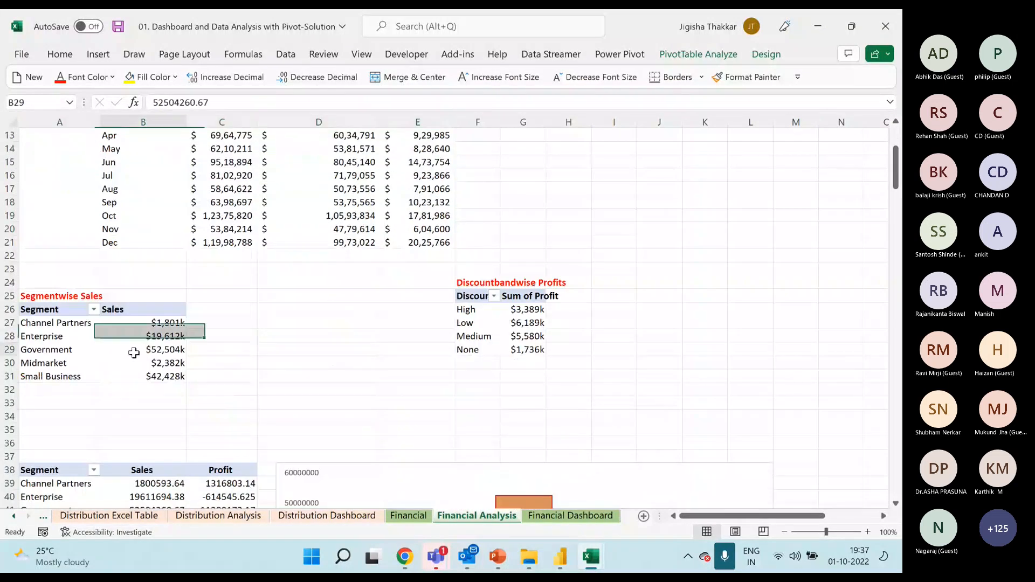
left_click(515, 335)
scroll(259, 312, "down", 5)
left_click(217, 324)
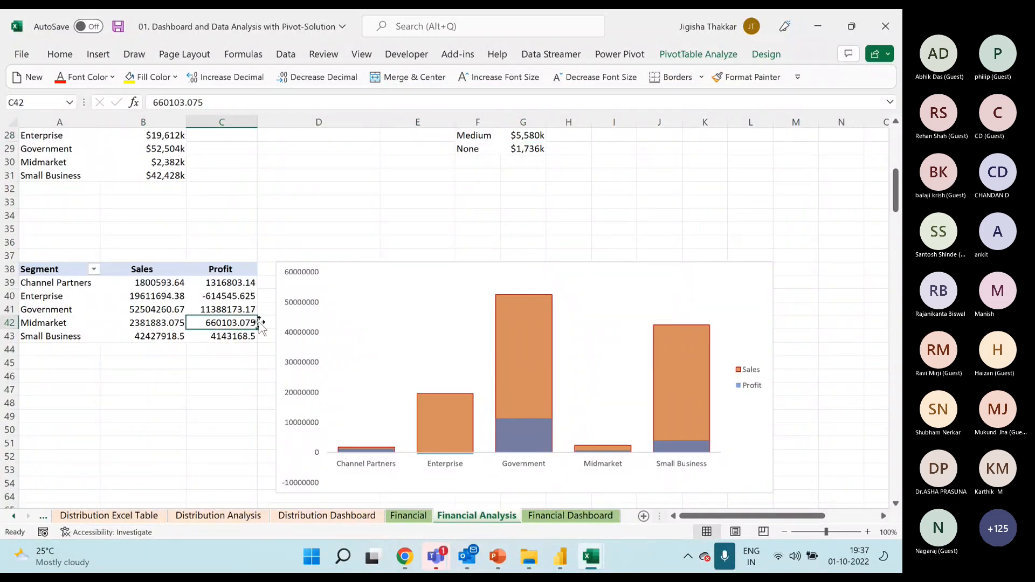
scroll(259, 324, "down", 3)
scroll(260, 321, "up", 11)
scroll(259, 317, "up", 1)
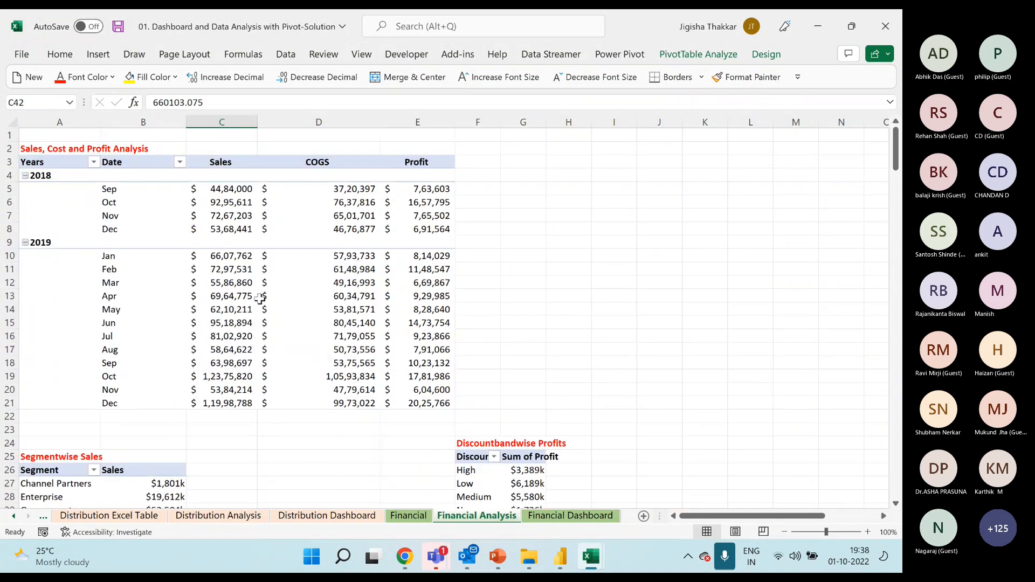
left_click(374, 245)
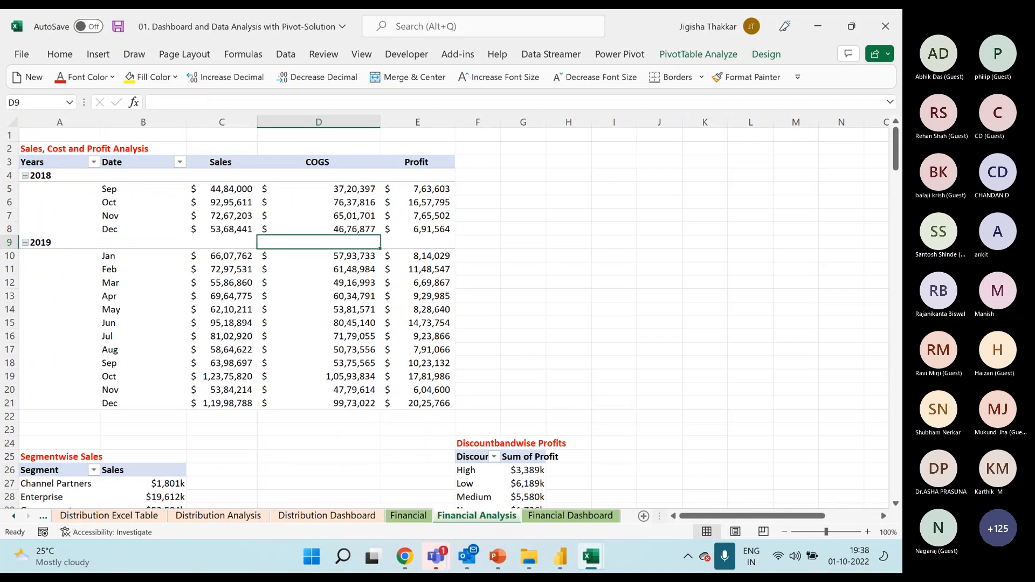
Display the Country slicer's report connections on the Financial Dashboard and enlarge the dialog to show every PivotTable.
left_click(555, 518)
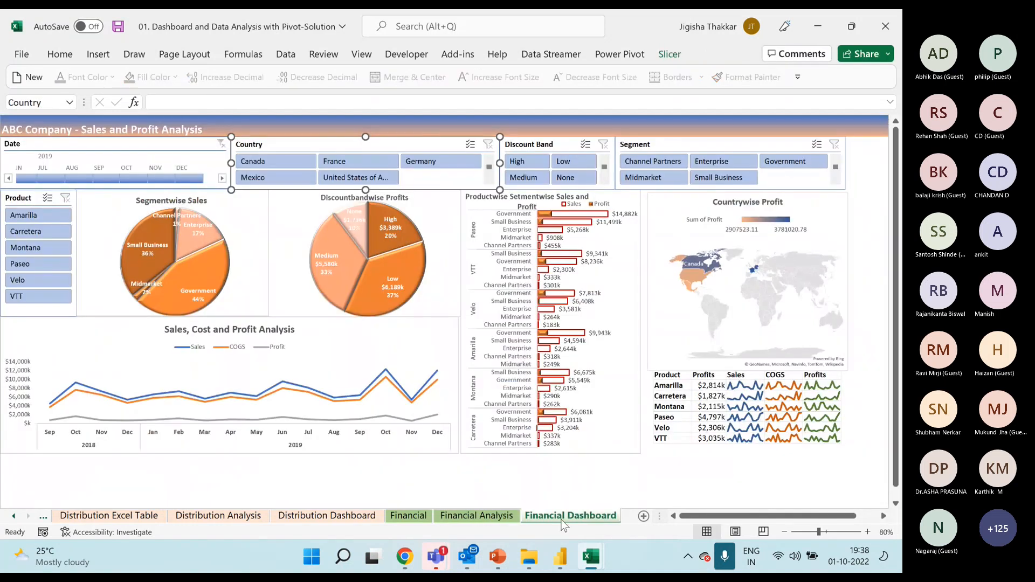
right_click(326, 149)
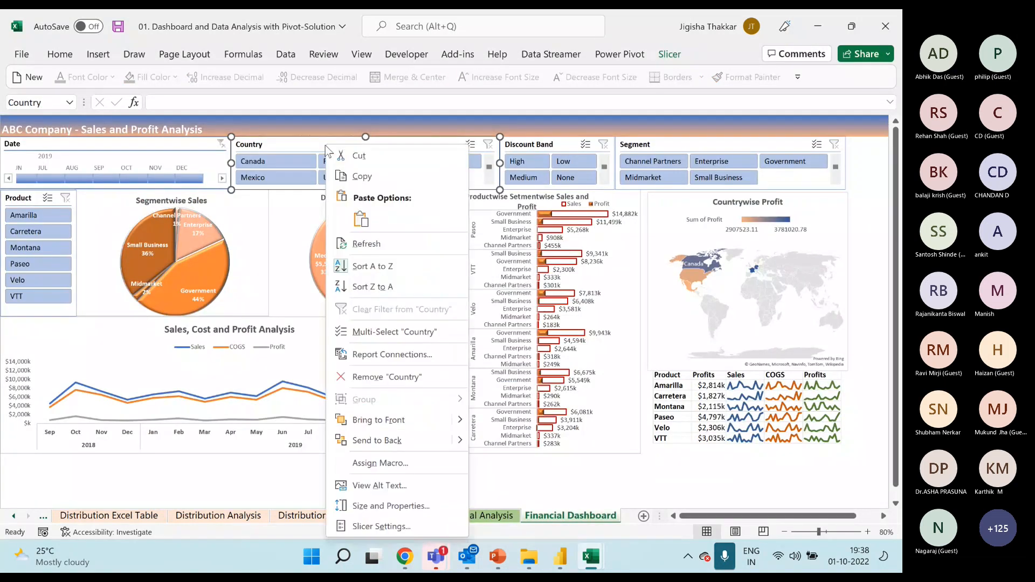
left_click(402, 355)
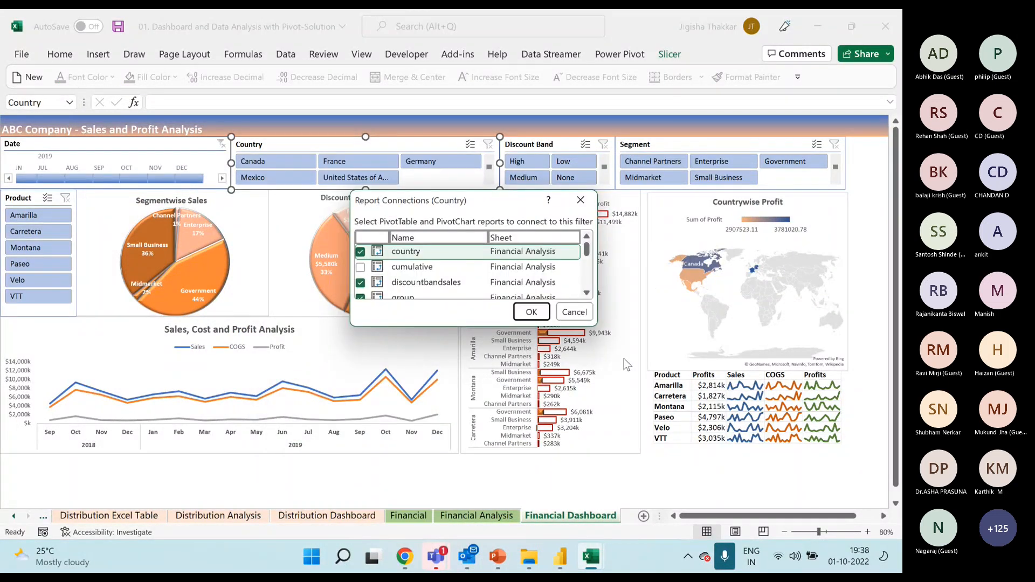
left_click_drag(595, 326, 676, 512)
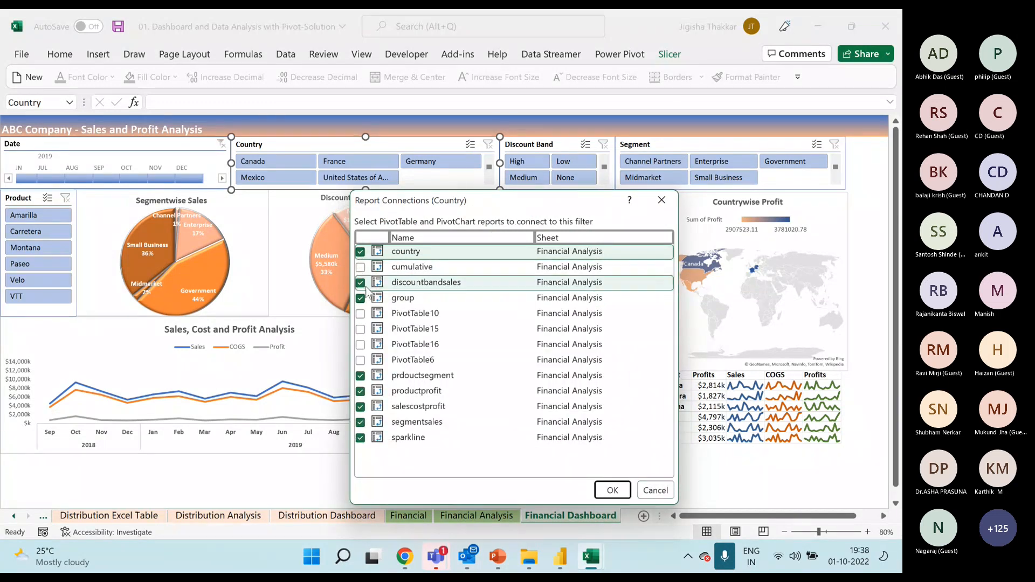
Close the Country slicer's report connections and switch to the Analysis sheet's PivotTable in the Participants File workbook.
left_click_drag(426, 195, 480, 193)
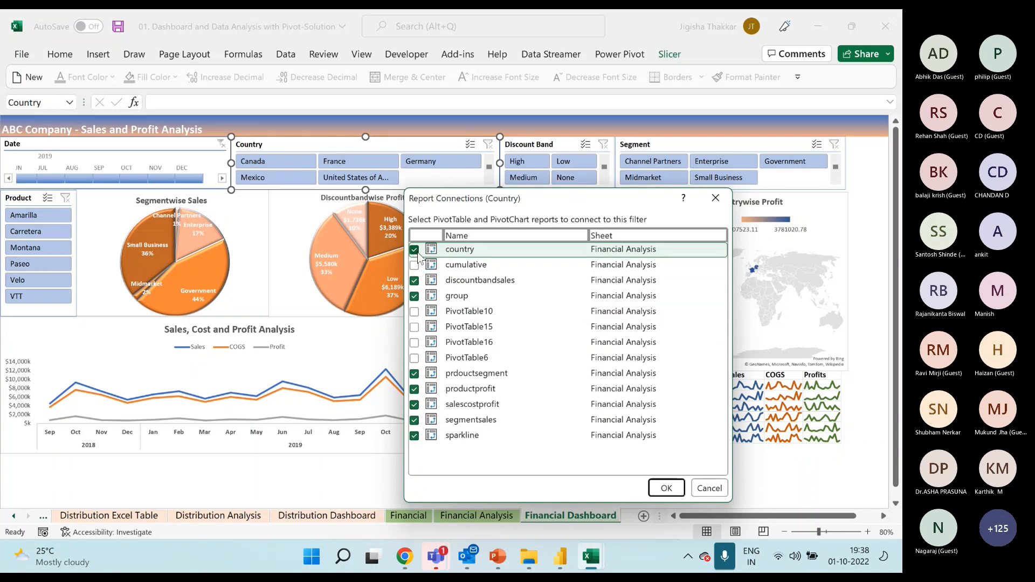
left_click(721, 201)
mouse_move(592, 556)
left_click(517, 460)
left_click(296, 206)
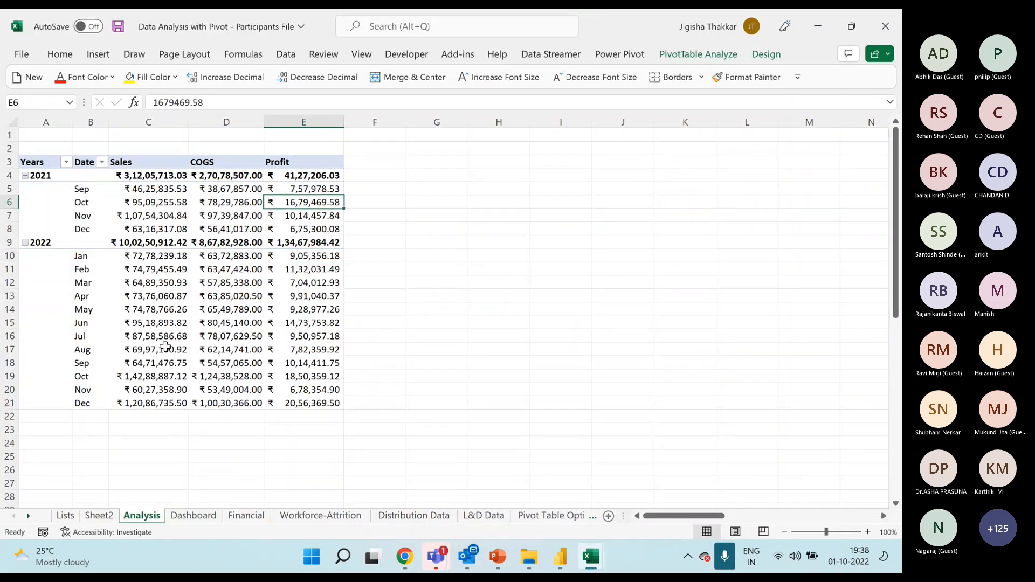
Return to the Pivot-Solution workbook and examine the Financial Dashboard's Date timeline and Product, Discount Band and Segment slicers.
mouse_move(592, 557)
left_click(668, 442)
left_click(165, 146)
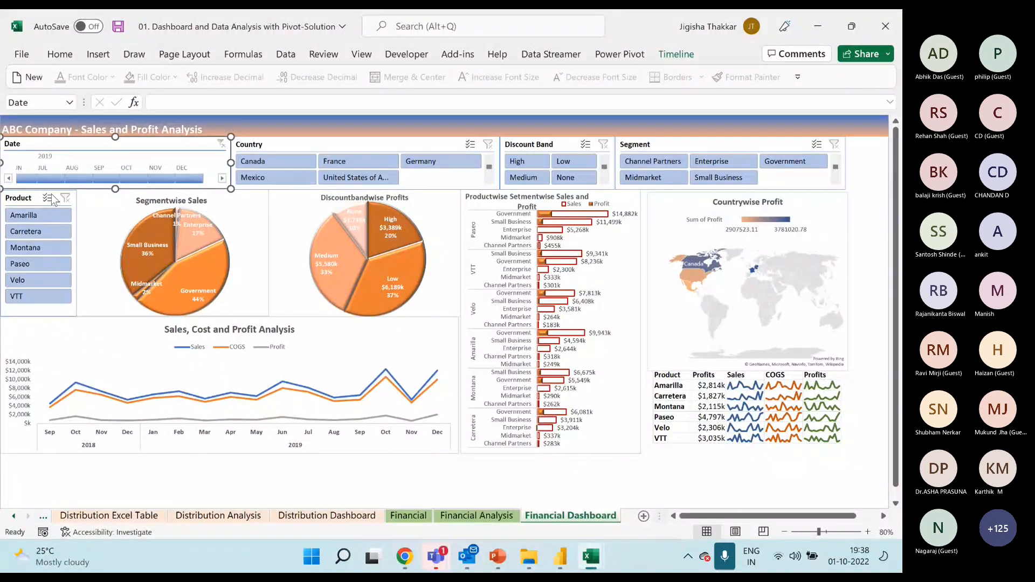
left_click(19, 198)
left_click(535, 144)
left_click(647, 144)
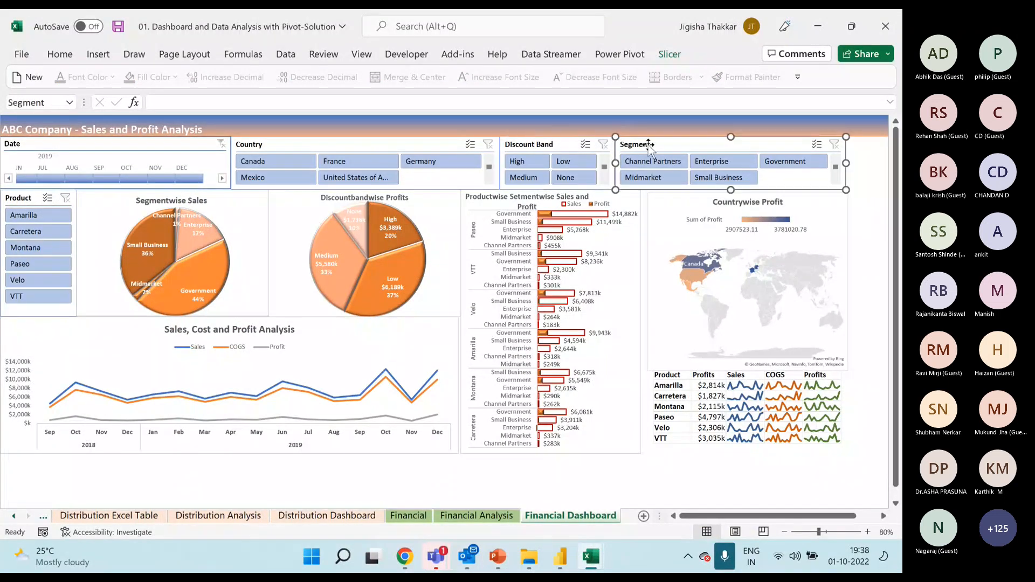
mouse_move(592, 556)
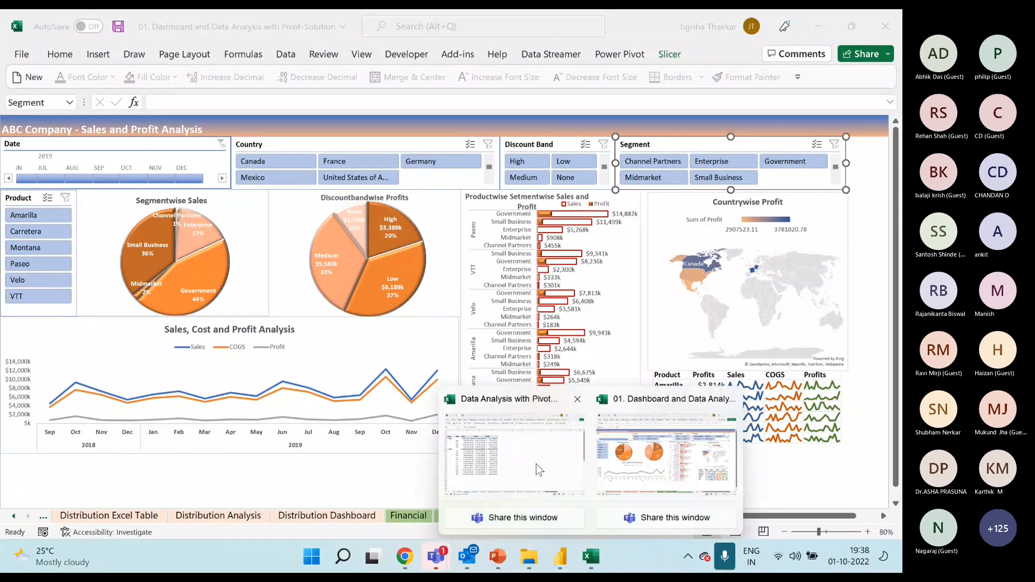
left_click(529, 146)
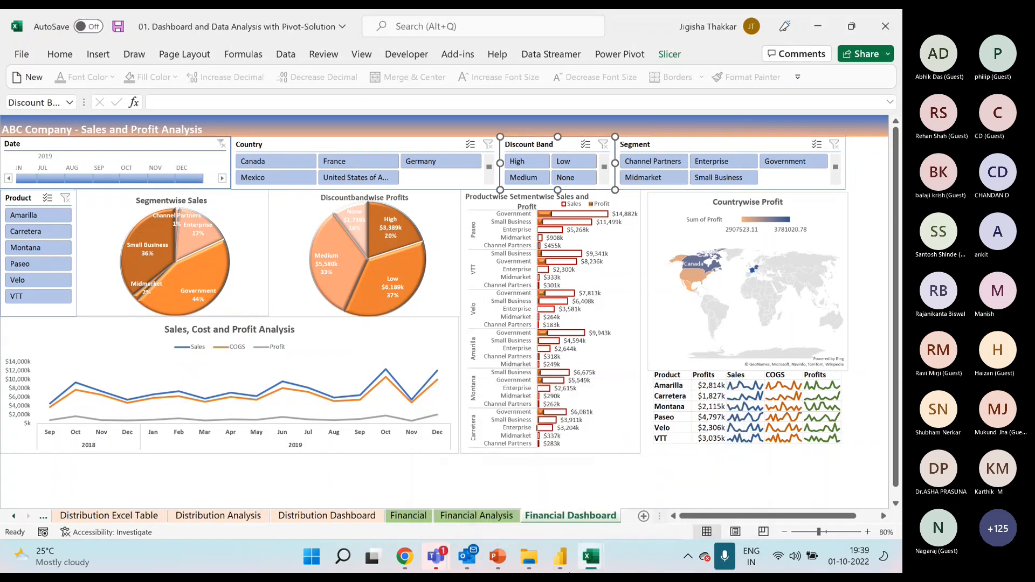
Switch back to the Participants File workbook and show the field list of the Analysis sheet's PivotTable.
mouse_move(591, 556)
left_click(538, 466)
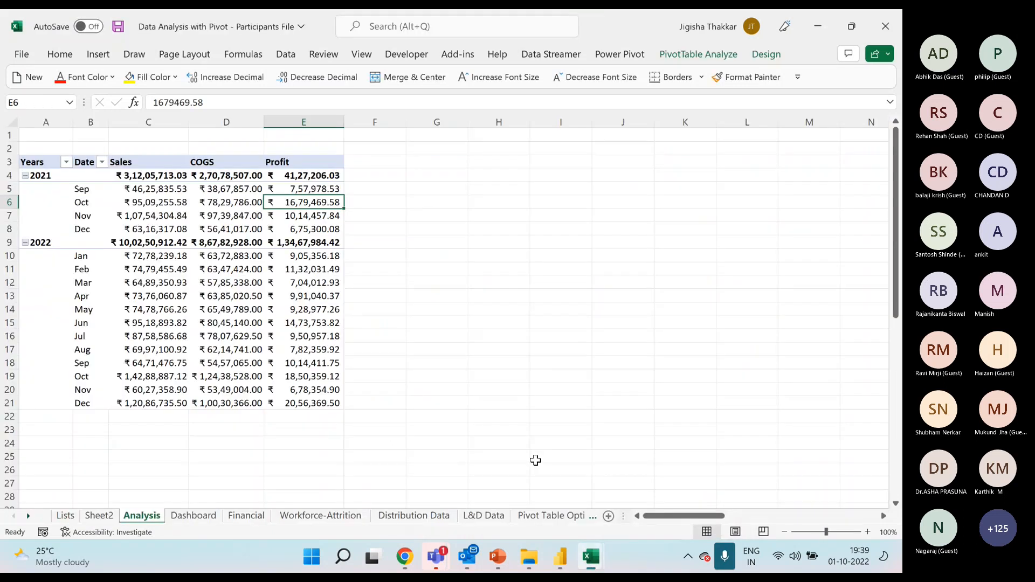
right_click(330, 204)
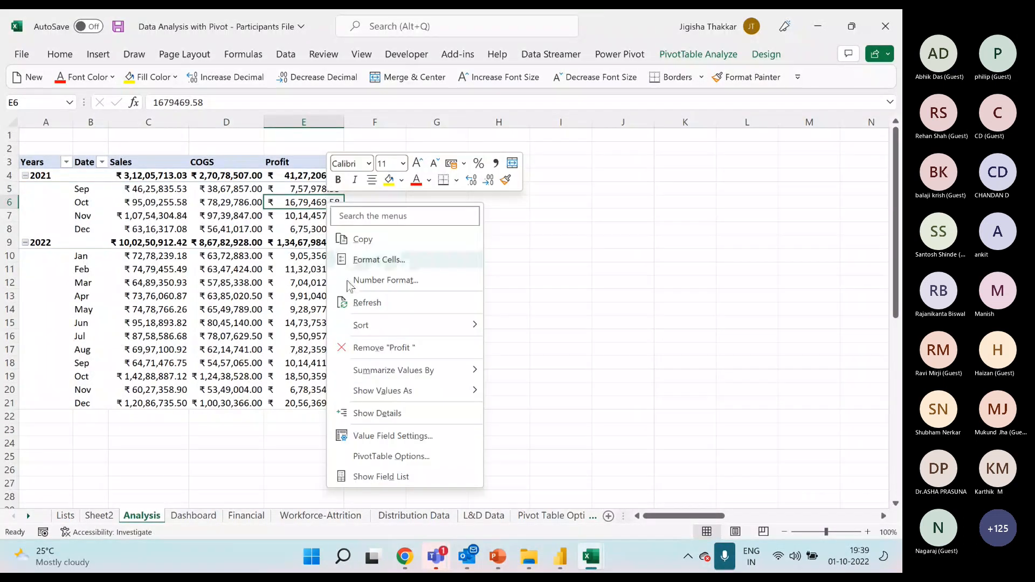
left_click(393, 436)
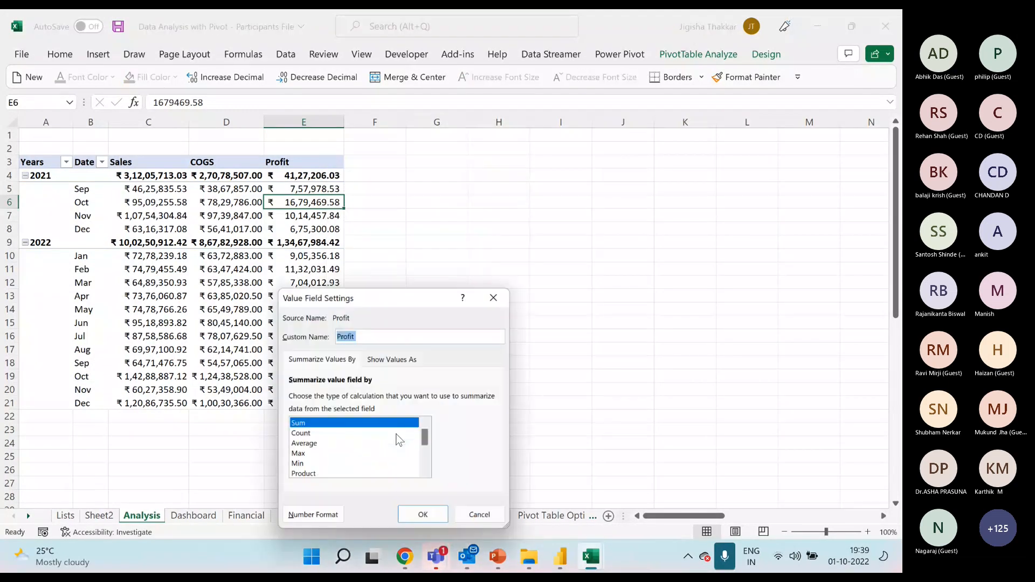
left_click(484, 521)
left_click(302, 216)
right_click(291, 218)
left_click(343, 494)
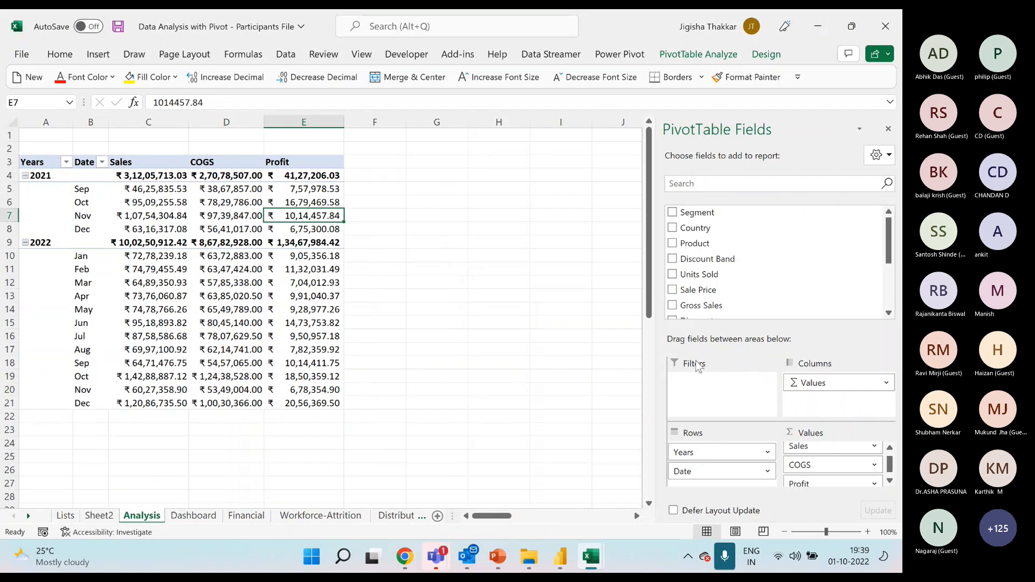
Add Segment as a report filter of the PivotTable and limit it to Channel Partners.
left_click_drag(696, 212, 735, 393)
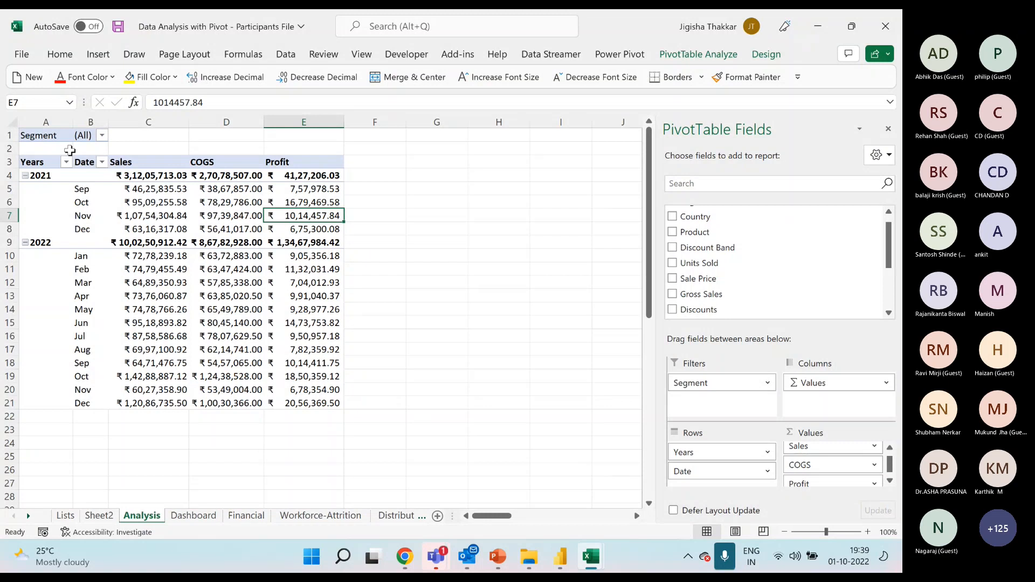
left_click(91, 135)
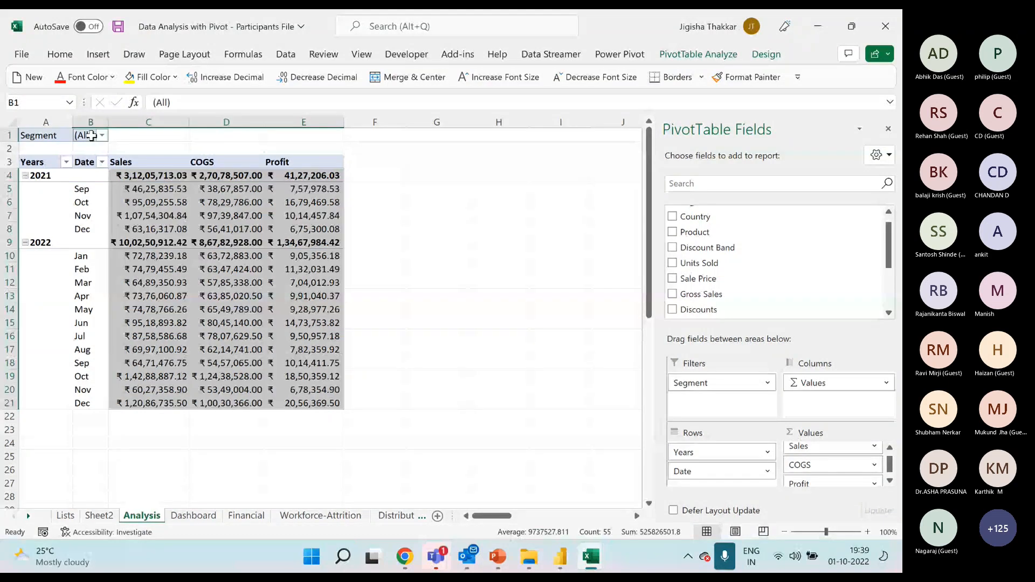
left_click(102, 135)
left_click(46, 180)
left_click(88, 382)
Change the PivotTable's Segment filter to Enterprise and after that to Government.
left_click(153, 136)
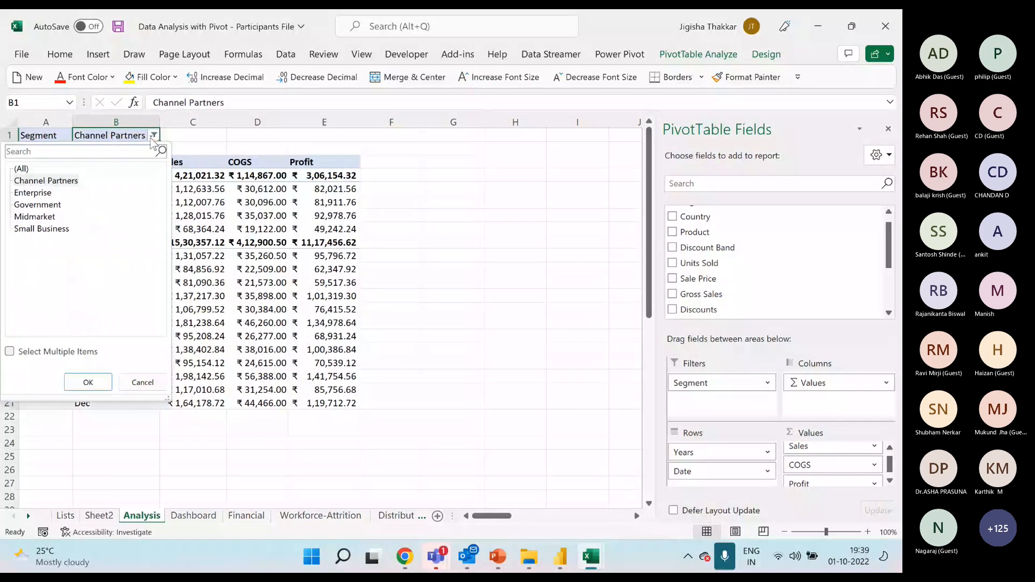
left_click(54, 193)
left_click(101, 382)
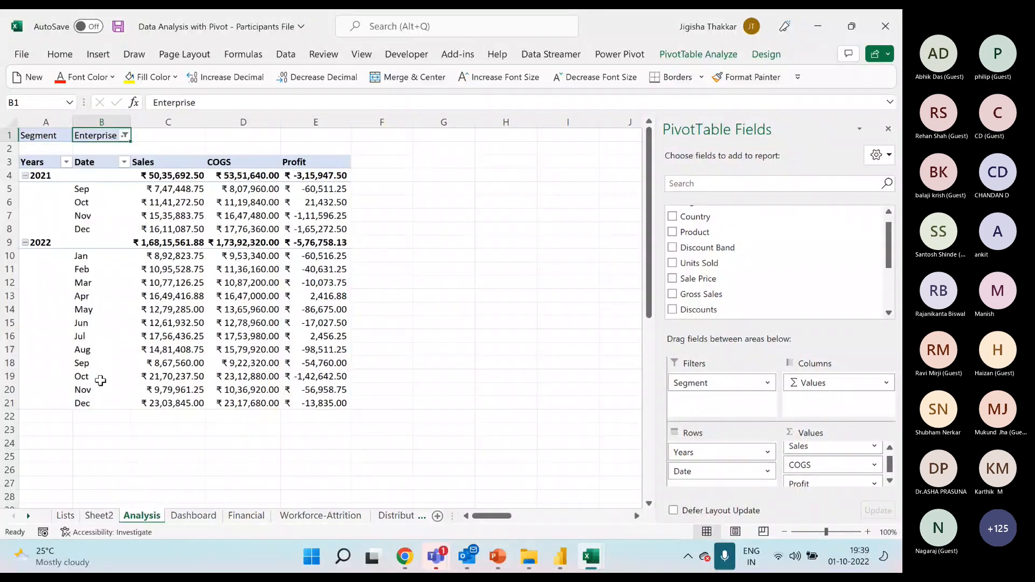
left_click(125, 136)
left_click(51, 205)
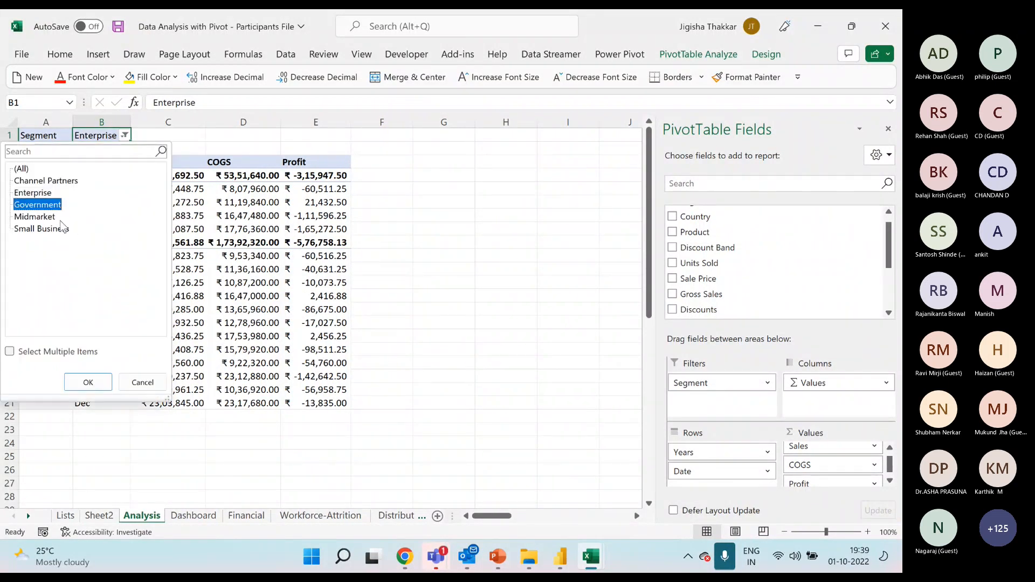
left_click(88, 383)
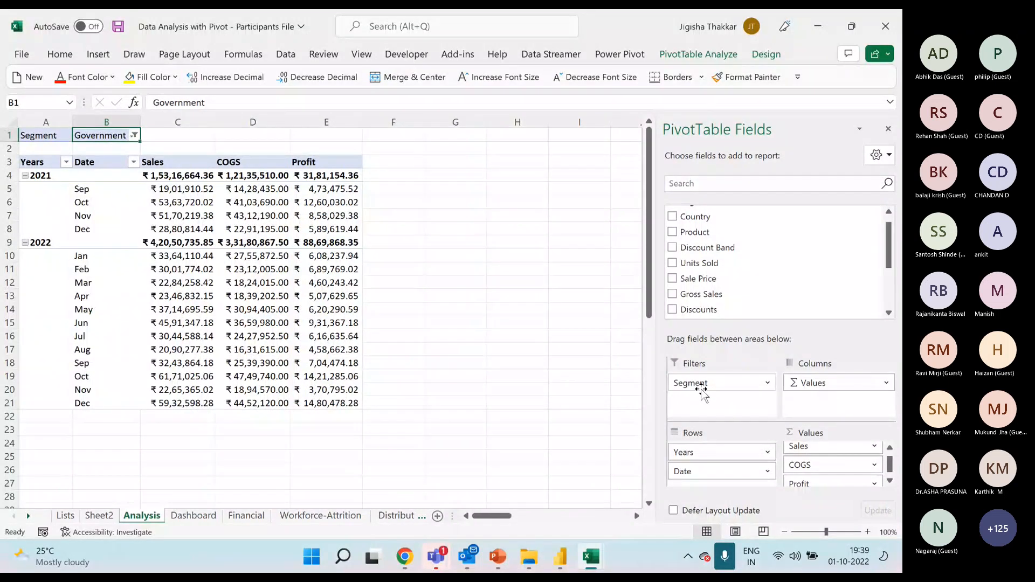
Add Country, Product and Discount Band as further report filters of the PivotTable.
left_click_drag(700, 389, 725, 391)
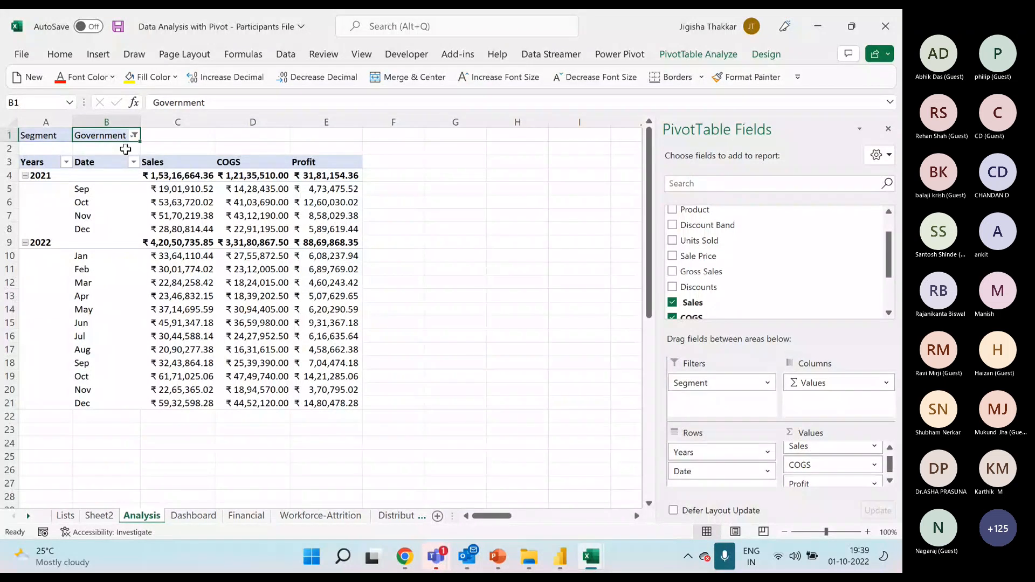
scroll(744, 262, "up", 2)
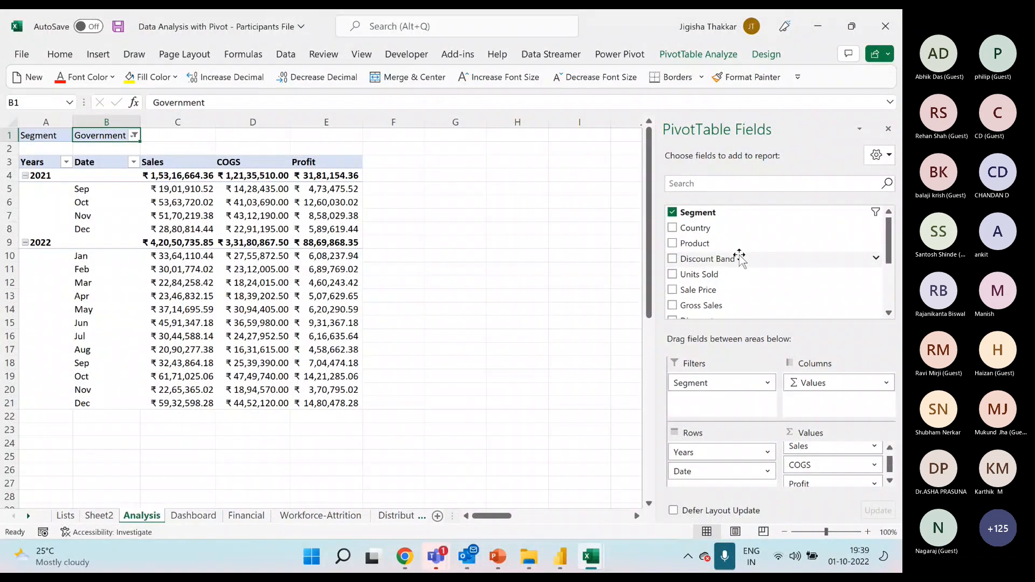
left_click_drag(709, 227, 754, 412)
left_click_drag(717, 233, 734, 413)
left_click_drag(721, 242, 754, 418)
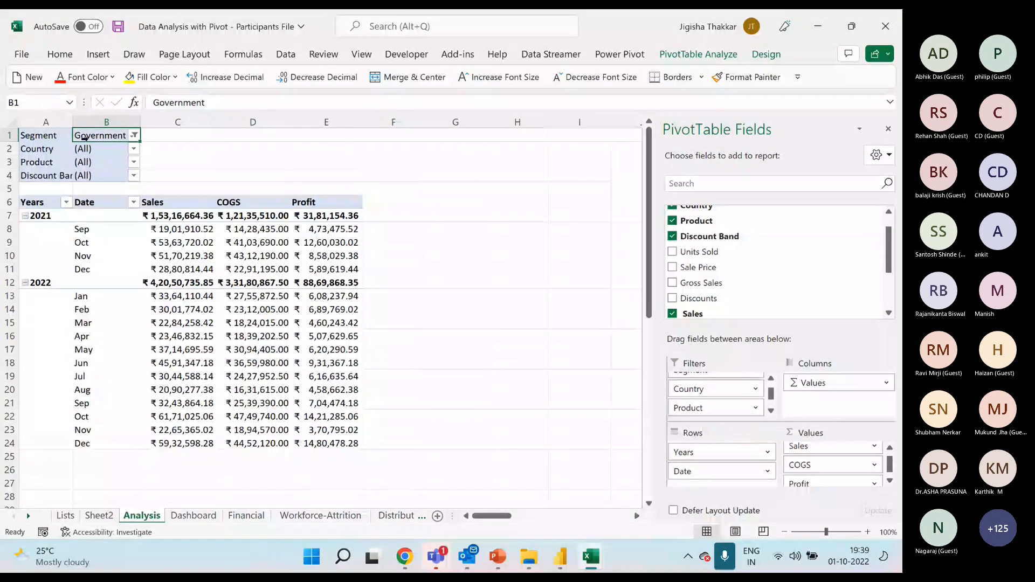
Allow selecting multiple items in the PivotTable's Country and Segment report filters.
left_click(133, 149)
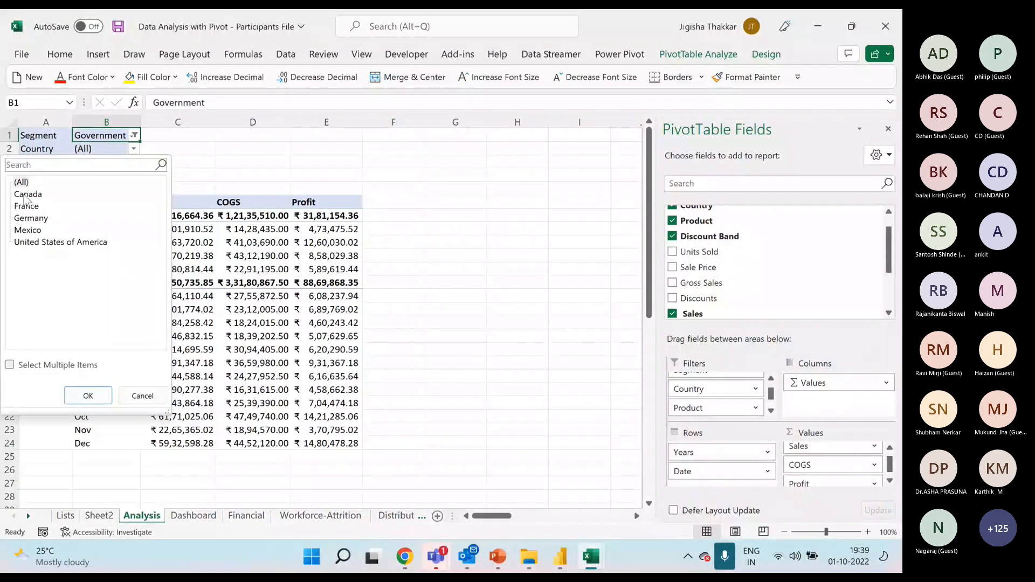
left_click(10, 365)
left_click(82, 394)
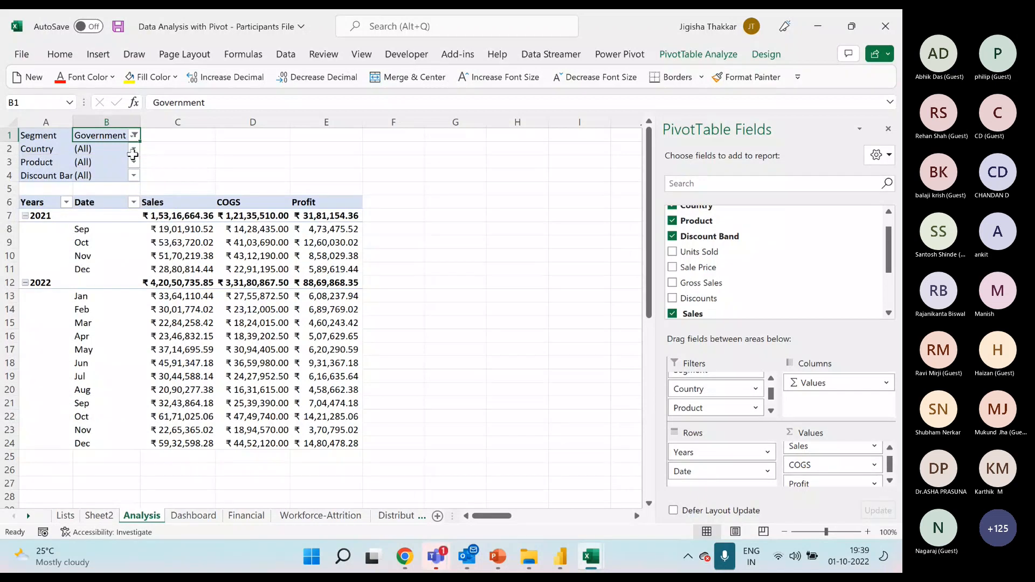
left_click(133, 149)
left_click(133, 147)
left_click(133, 148)
left_click(133, 148)
left_click(134, 136)
left_click(11, 352)
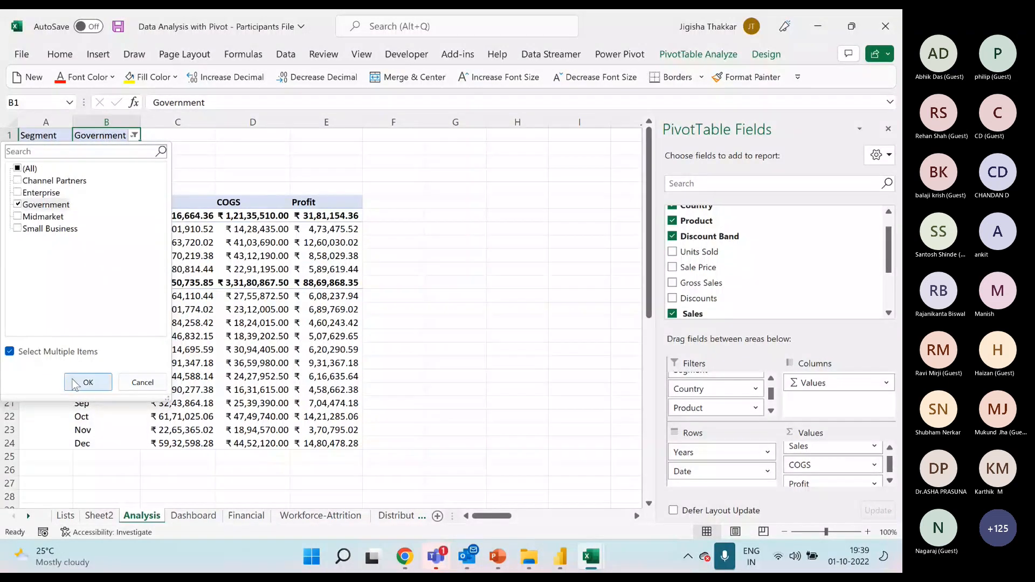
left_click(88, 382)
Filter the PivotTable's Country field to Canada, France, Germany and Mexico, leaving out United States of America.
left_click(133, 149)
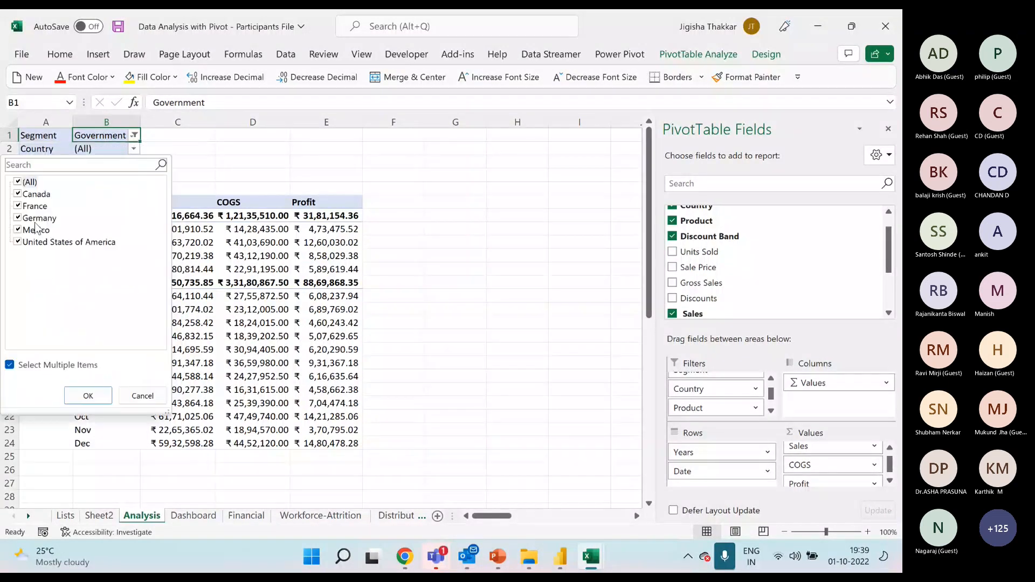
left_click(18, 182)
left_click(18, 194)
left_click(18, 205)
left_click(18, 230)
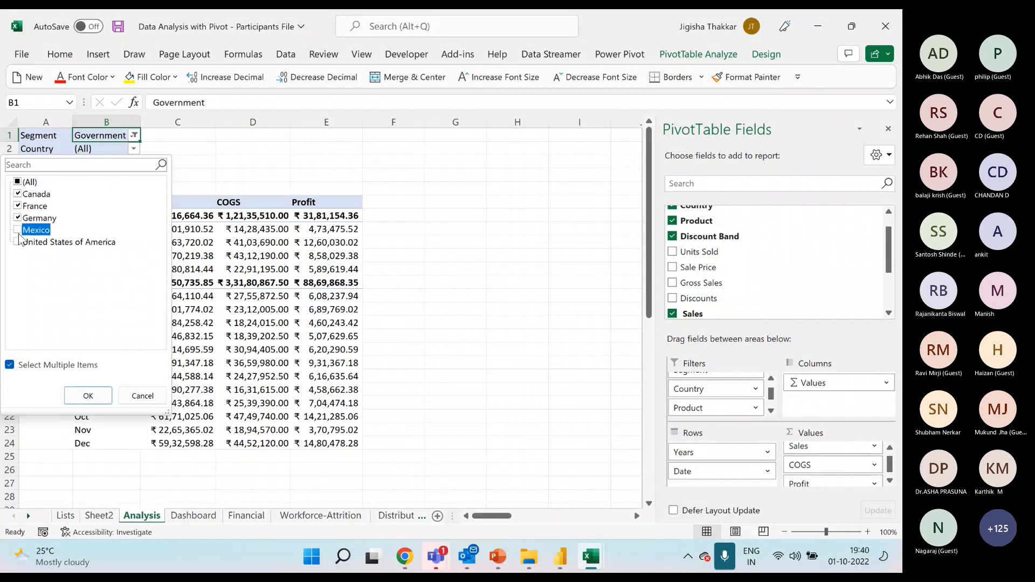
left_click(87, 395)
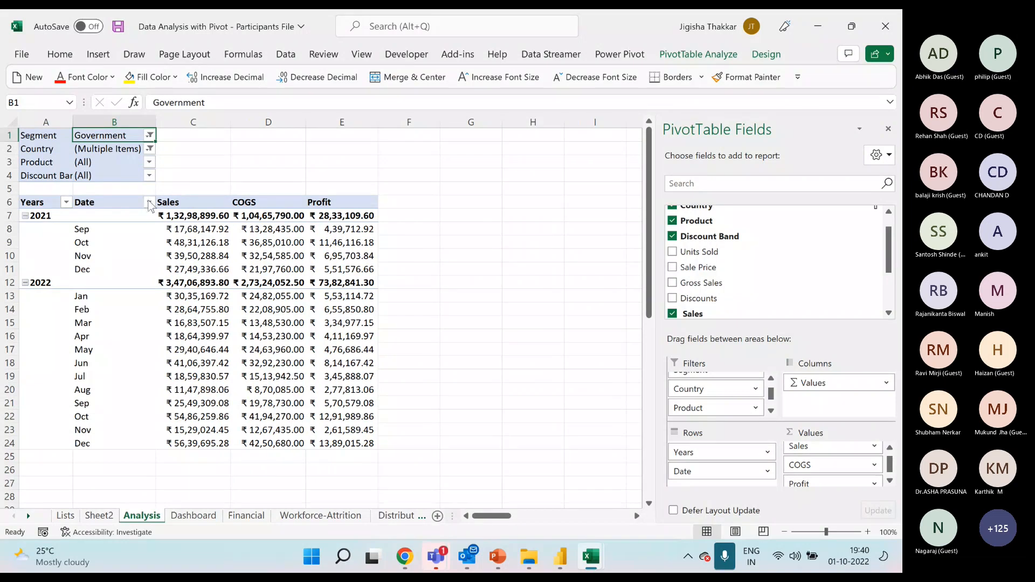
Remove Segment, Country, Product and Discount Band from the PivotTable's report filters.
scroll(758, 392, "up", 1)
left_click_drag(751, 388, 735, 251)
left_click_drag(701, 383, 712, 309)
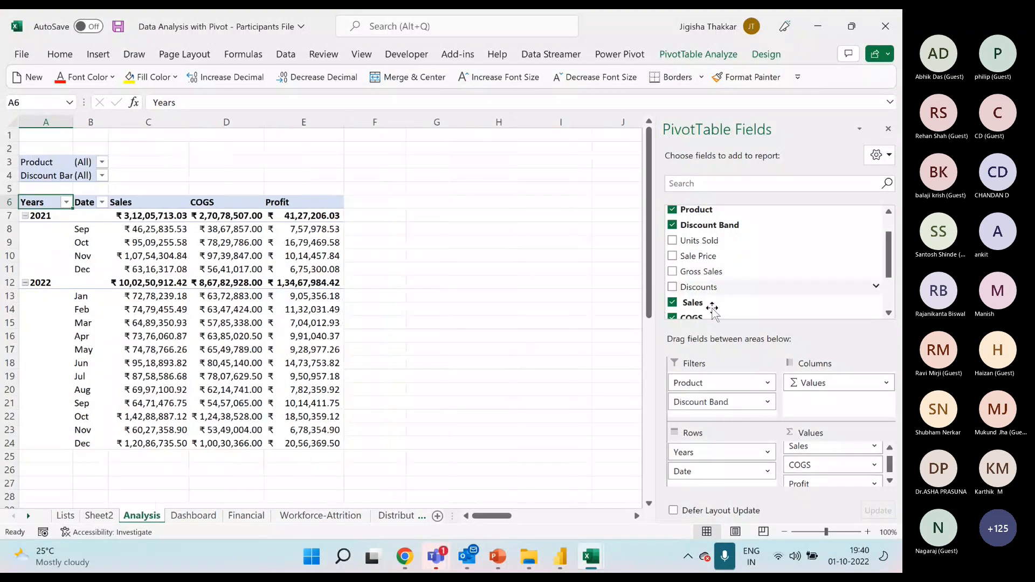
left_click_drag(690, 380, 730, 275)
left_click_drag(709, 388, 722, 276)
left_click(220, 227)
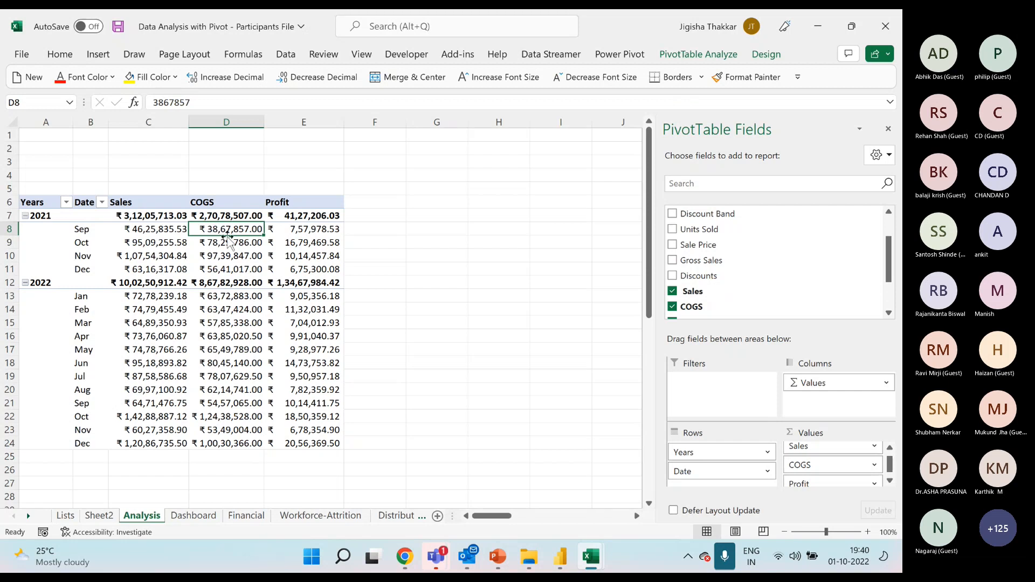
mouse_move(307, 230)
left_click(243, 244)
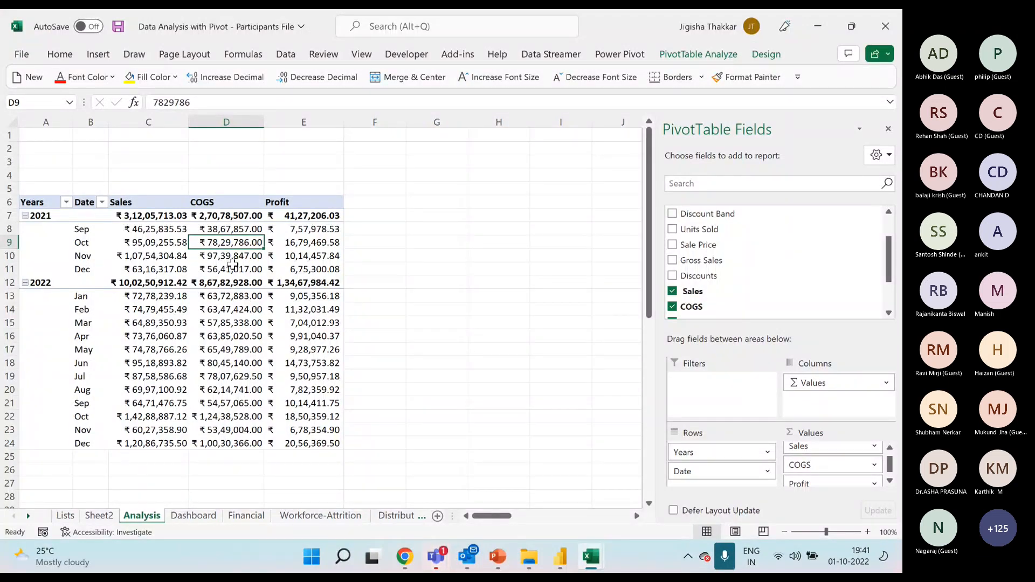
left_click(696, 55)
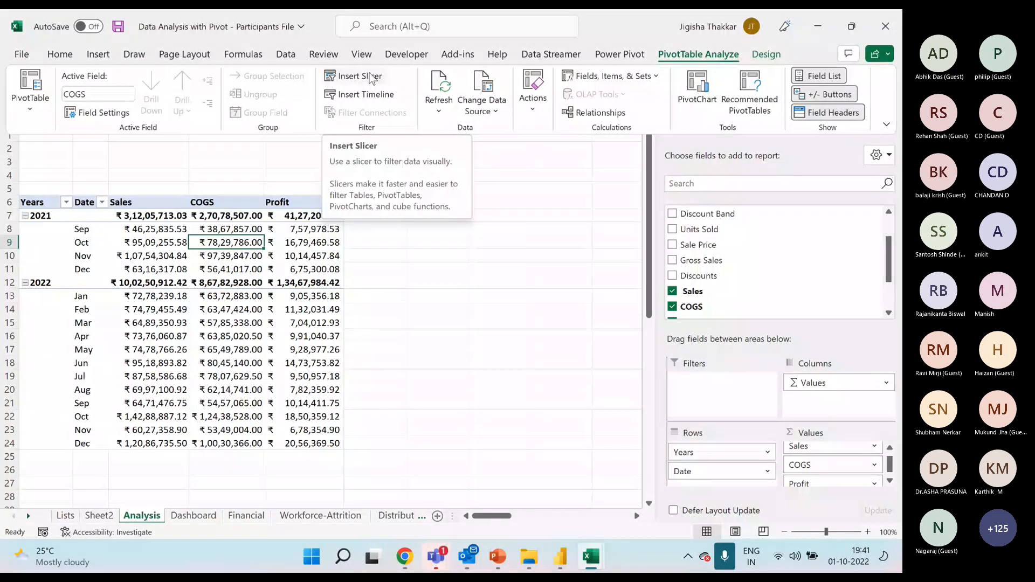
left_click(248, 242)
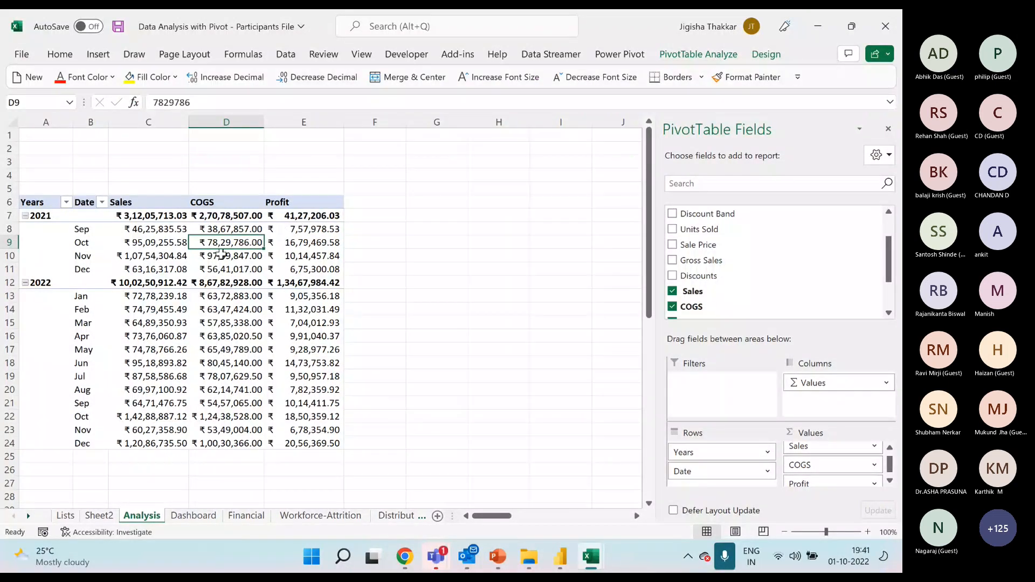
Insert slicers for Segment, Country, Product and Discount Band for the PivotTable on the Analysis sheet.
left_click(233, 269)
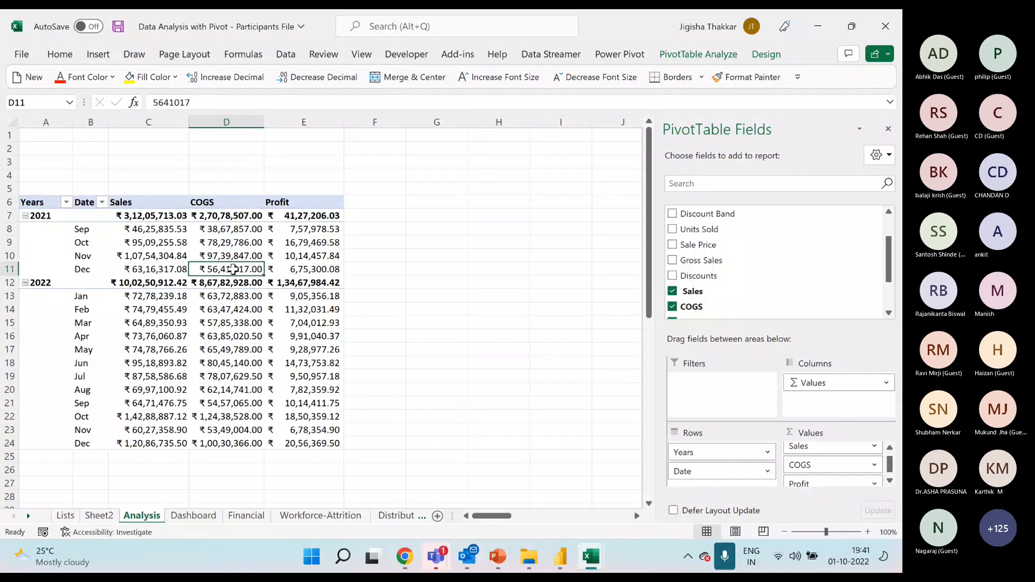
left_click(693, 58)
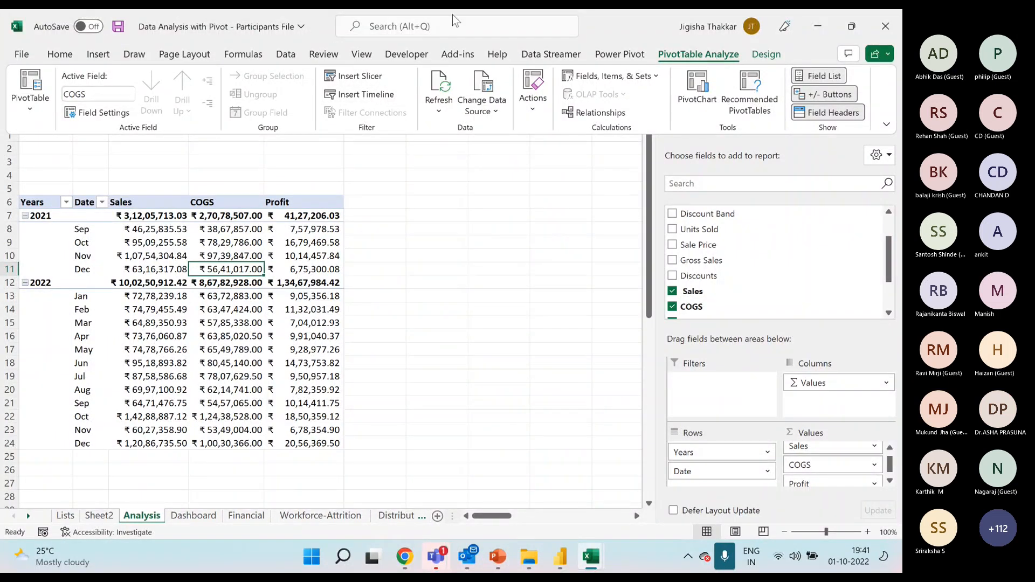
left_click(99, 54)
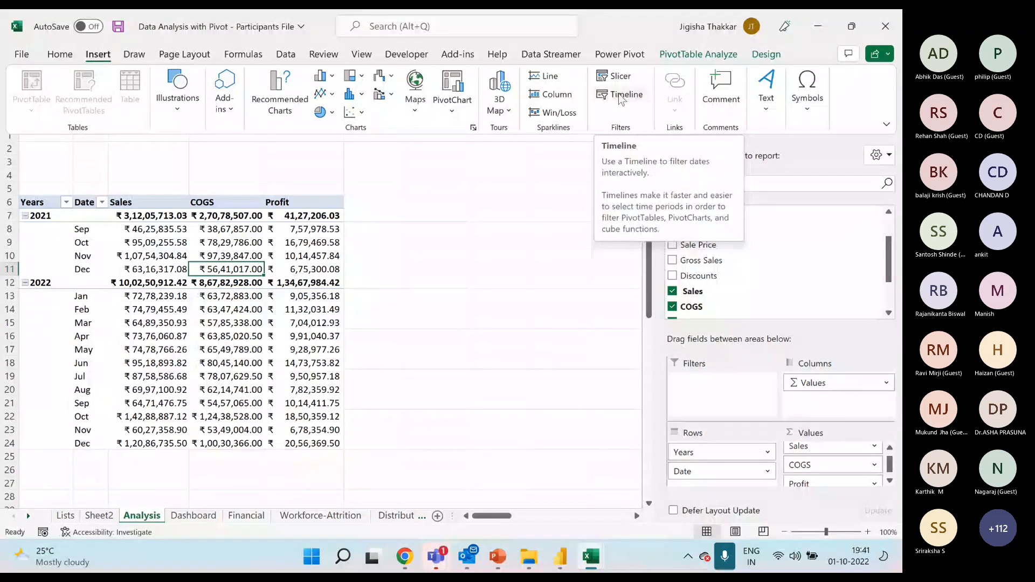
left_click(619, 75)
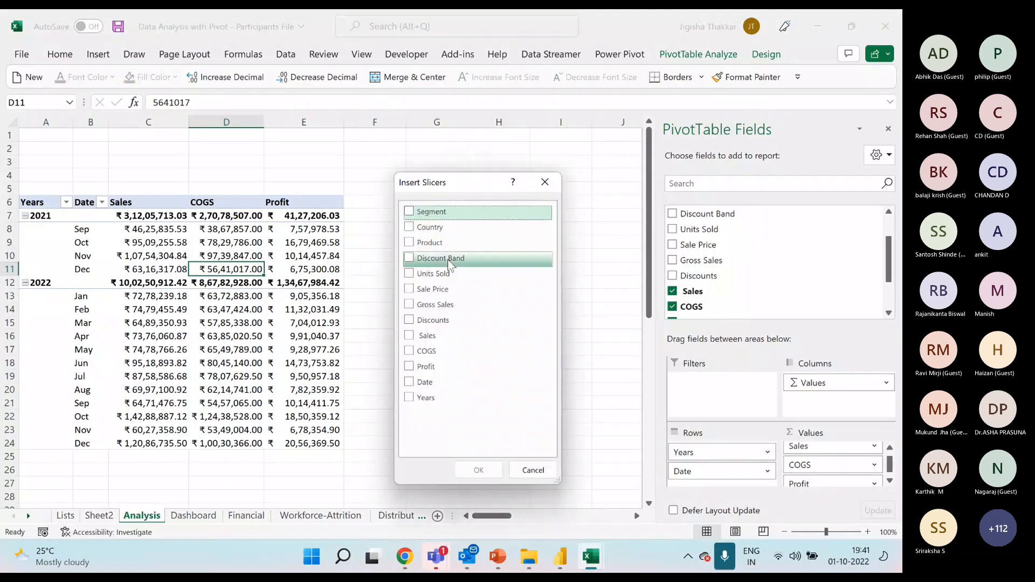
left_click(408, 211)
left_click(410, 228)
left_click(408, 243)
left_click(409, 258)
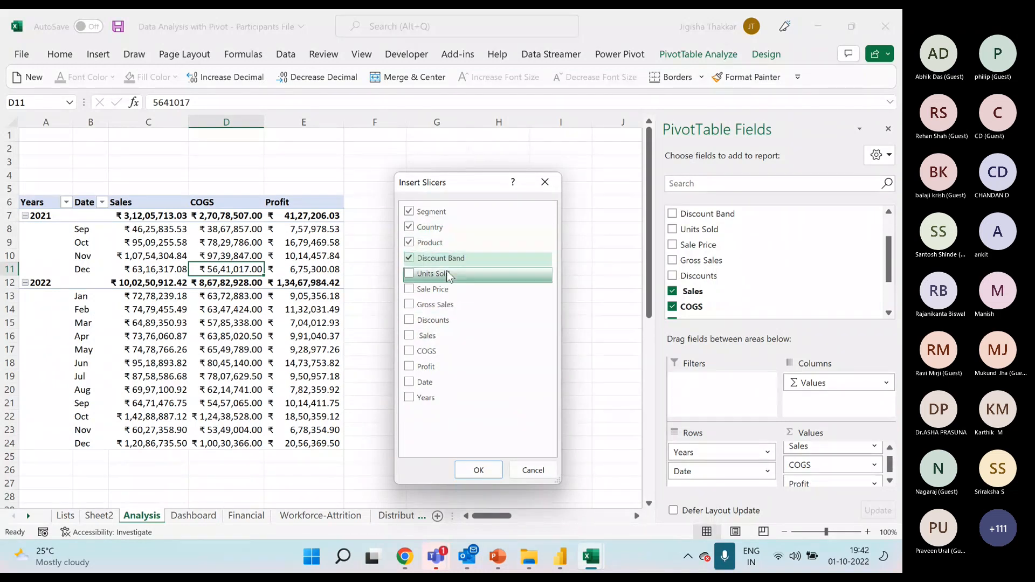
left_click(488, 472)
Spread the four overlapping slicers apart so that each one can be read.
left_click_drag(378, 289, 616, 169)
left_click_drag(345, 259, 474, 162)
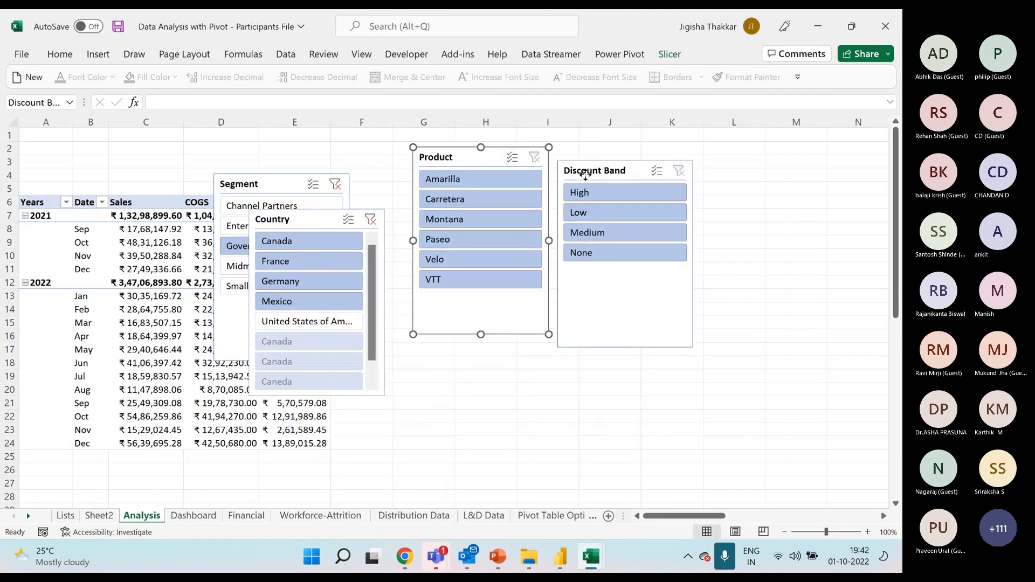
left_click_drag(582, 171, 619, 151)
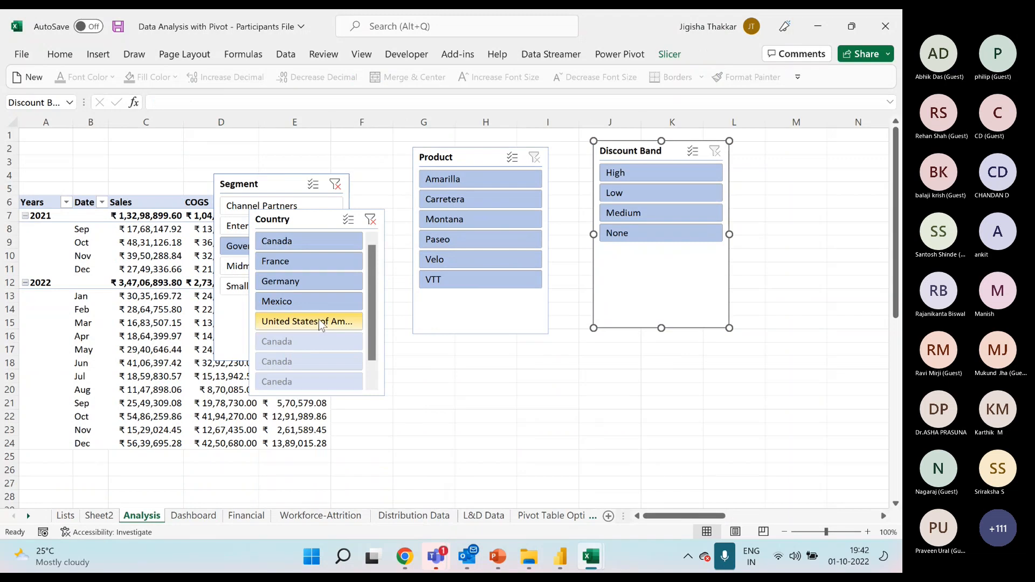
left_click_drag(321, 217, 457, 358)
left_click_drag(265, 187, 308, 170)
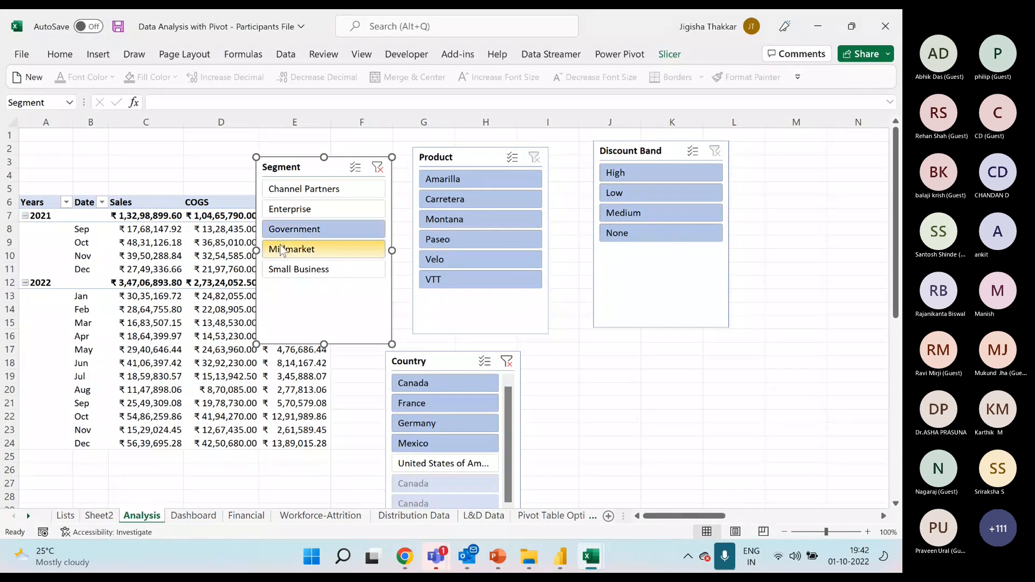
Clear the Segment slicer's filter and line up the Segment, Product, Discount Band and Country slicers in one row.
left_click(379, 171)
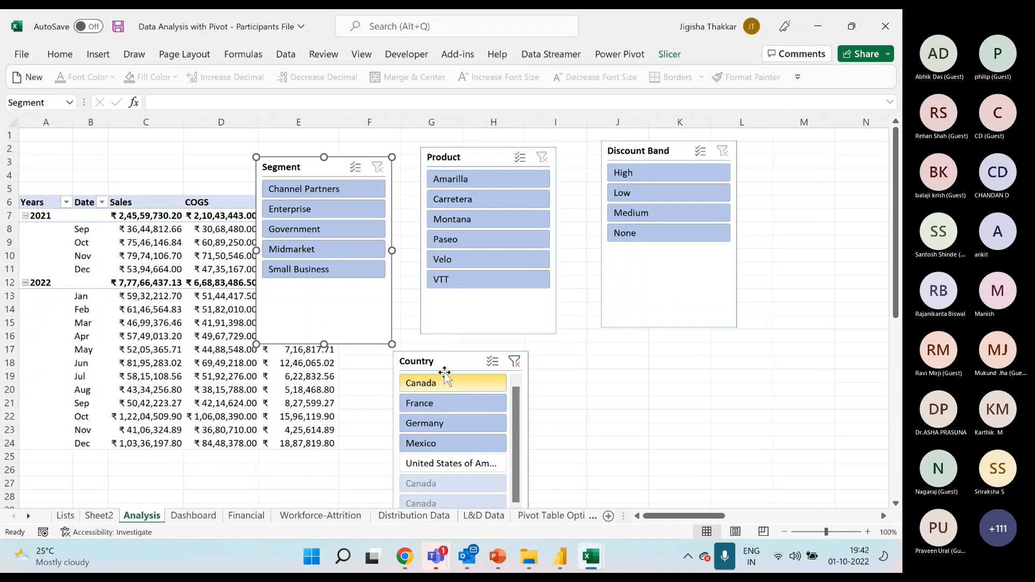
left_click_drag(445, 362, 468, 356)
mouse_move(319, 159)
left_mouse_down()
mouse_move(327, 131)
mouse_move(320, 139)
left_mouse_up()
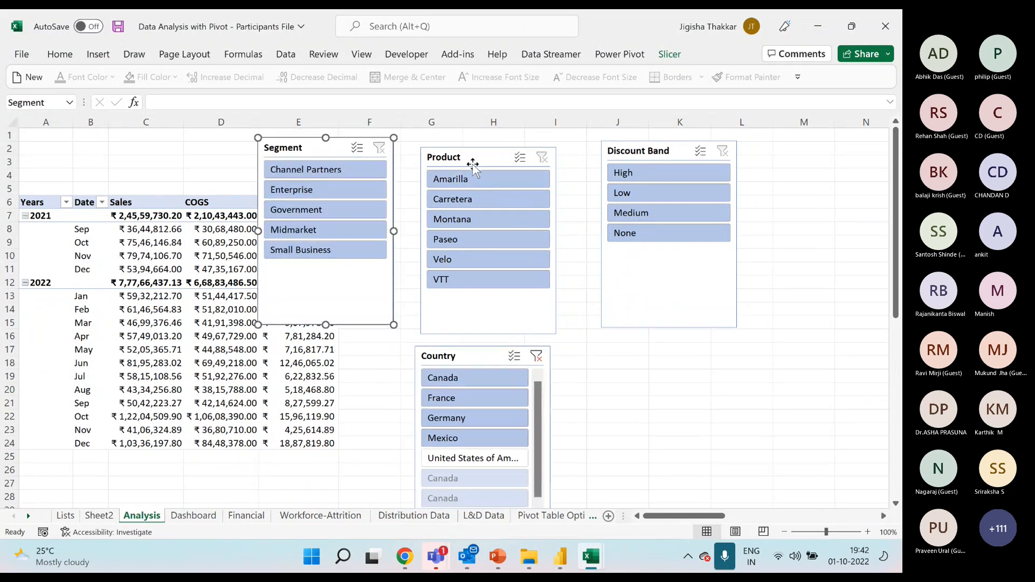
left_click_drag(473, 167, 463, 160)
left_click_drag(609, 156, 564, 159)
left_click_drag(464, 353, 748, 149)
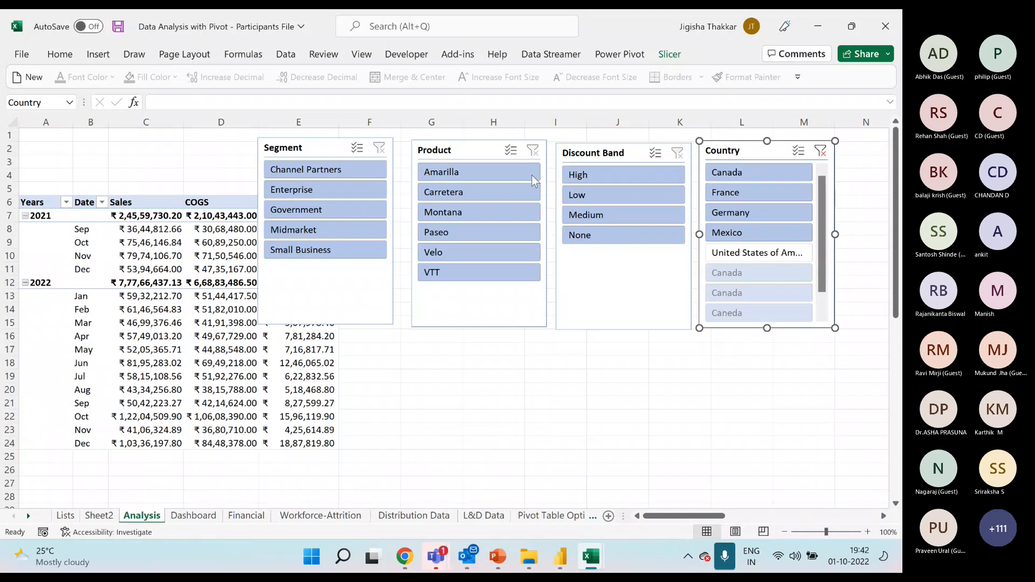
Set the Country slicer to hide items with no data and clear its filter.
right_click(747, 151)
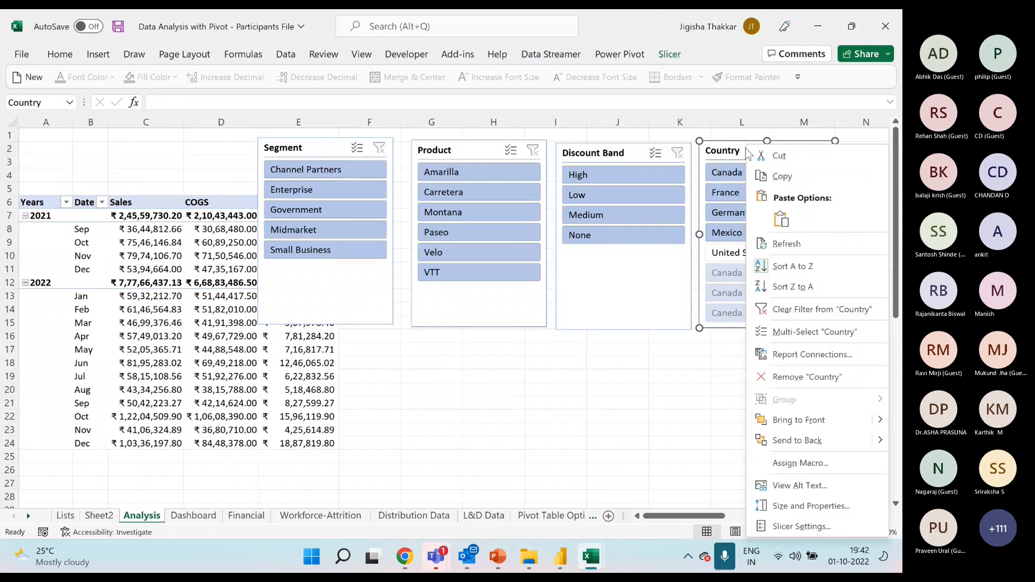
left_click(811, 526)
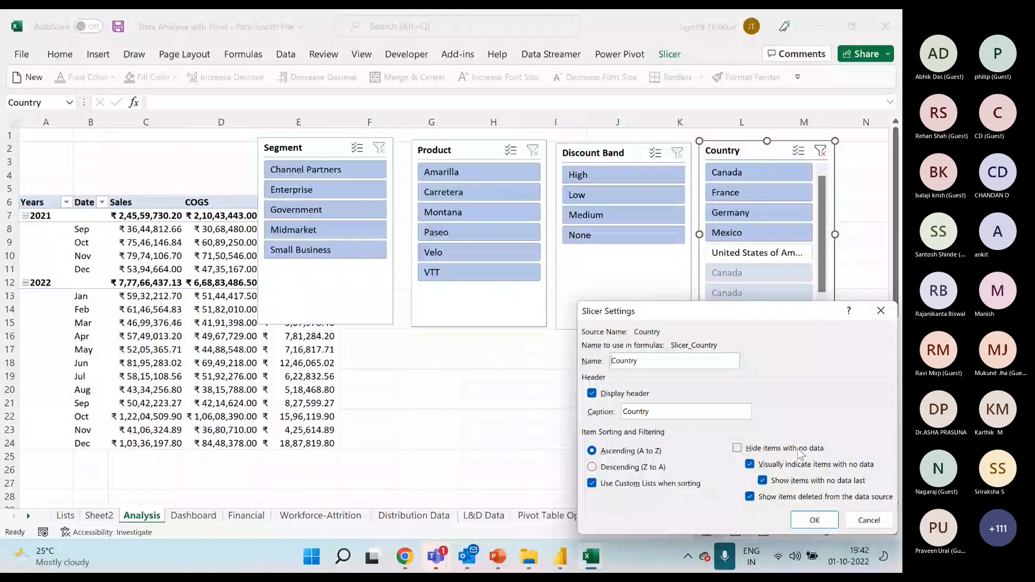
left_click_drag(750, 312, 597, 236)
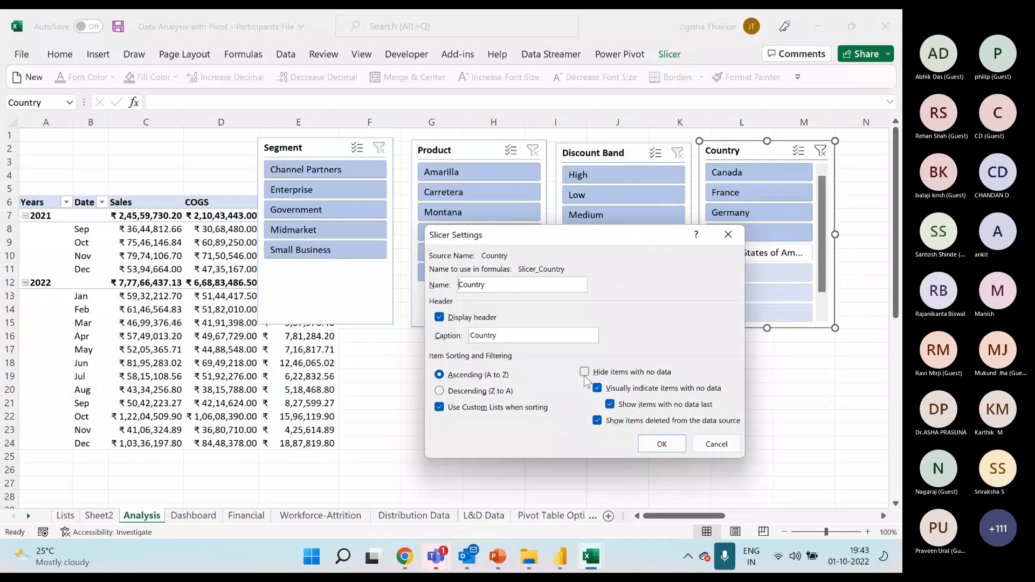
left_click(584, 372)
left_click_drag(619, 235, 492, 267)
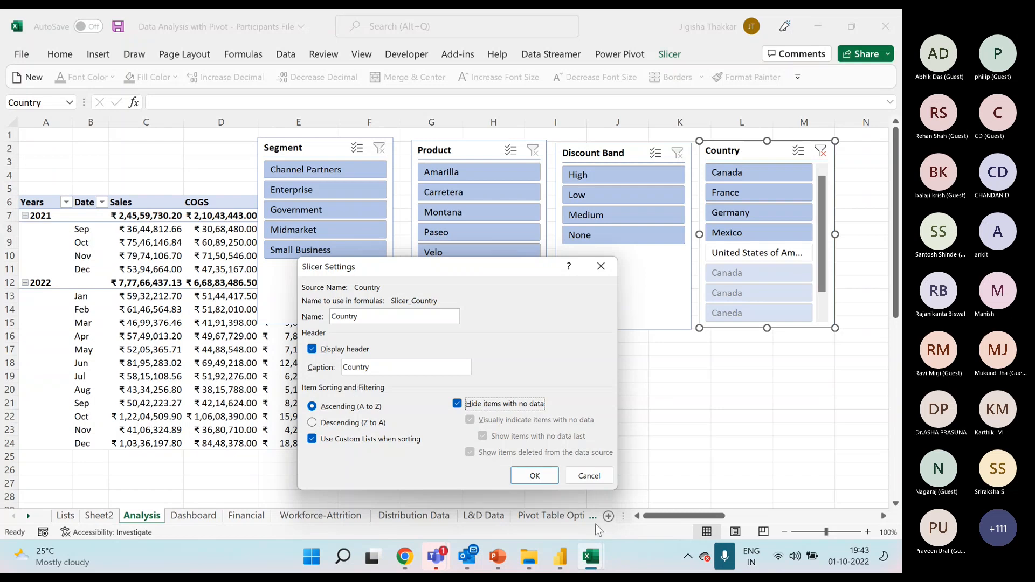
left_click(517, 473)
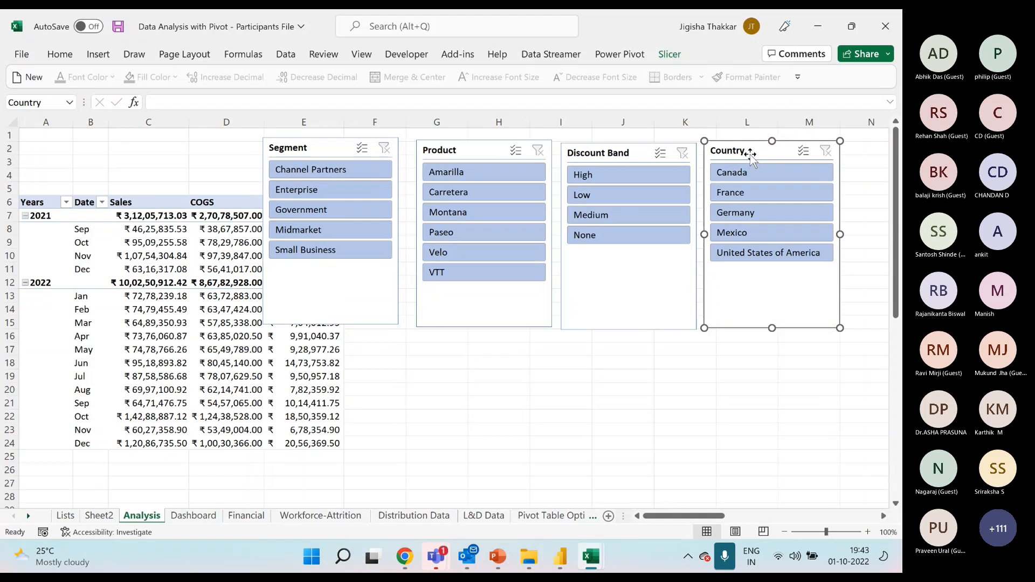
Apply the dark orange slicer style to the Country slicer.
left_click(670, 54)
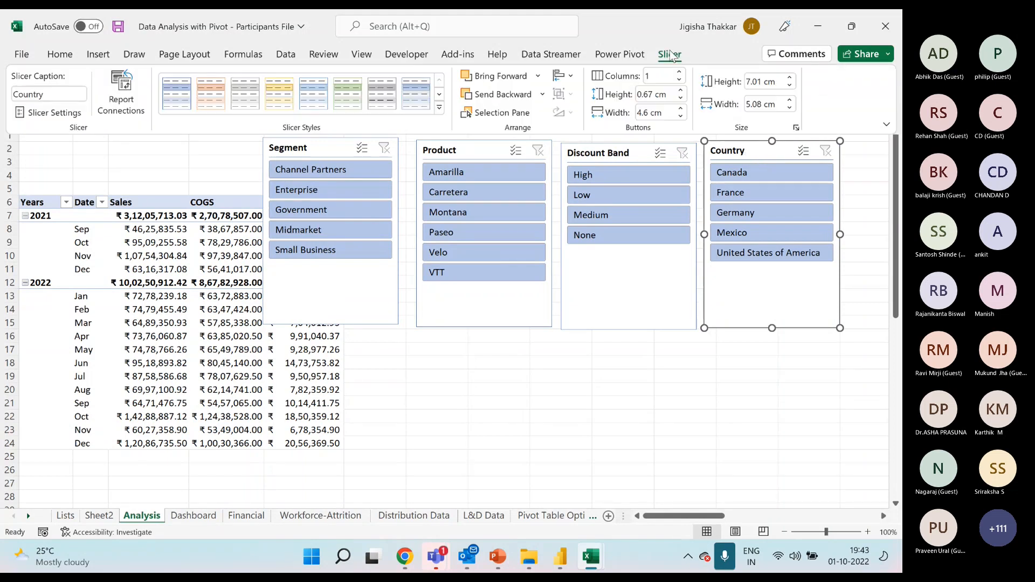
left_click(440, 107)
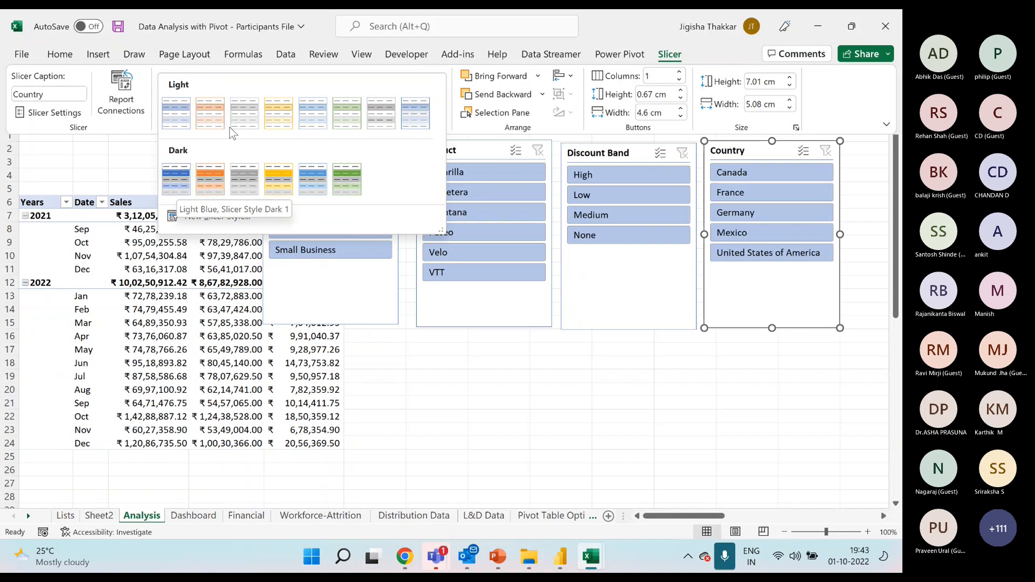
left_click(214, 183)
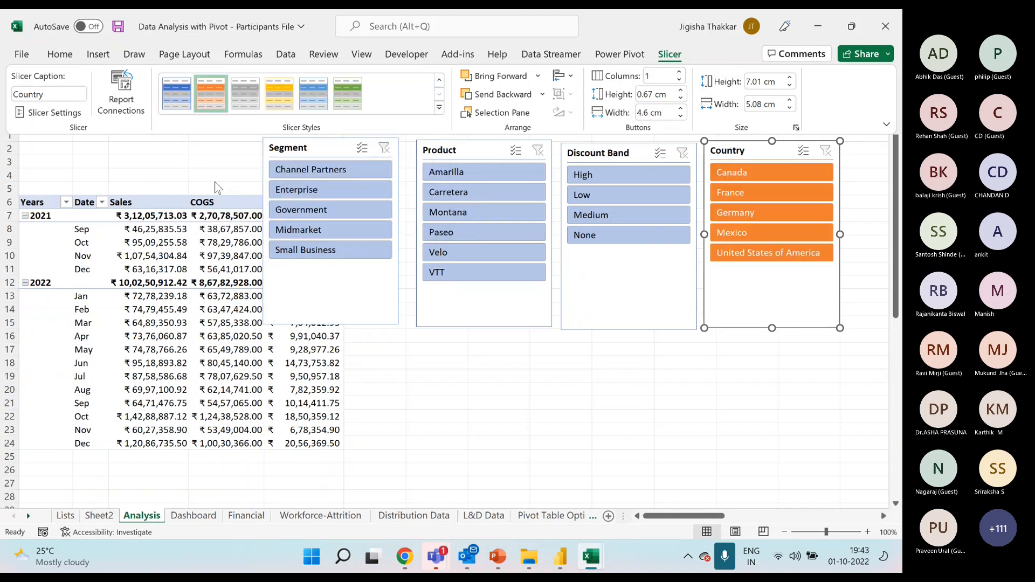
Apply the light orange slicer style to the Segment, Product and Discount Band slicers together.
left_click(593, 151)
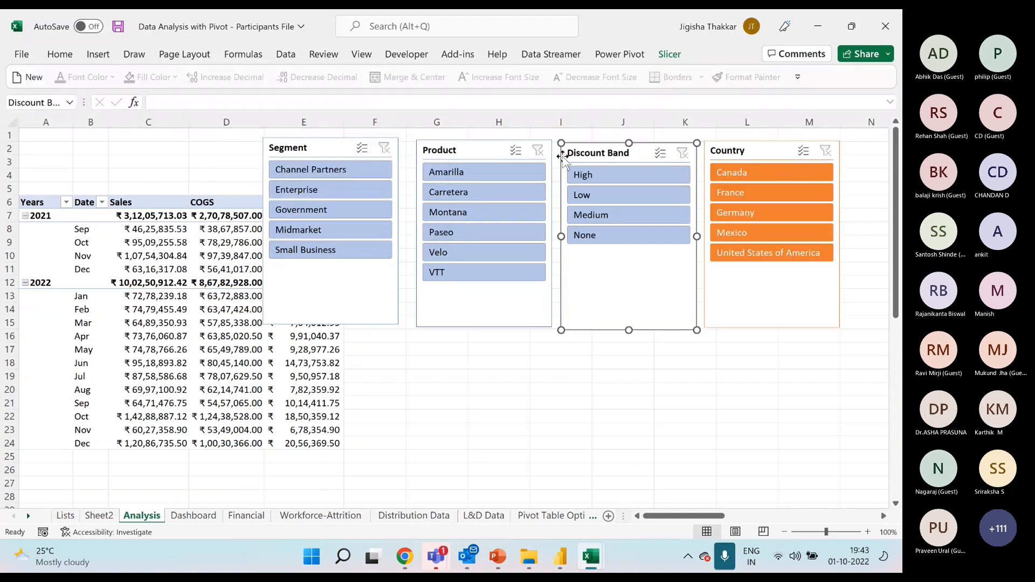
left_click(440, 151, "ctrl")
left_click(319, 134, "ctrl")
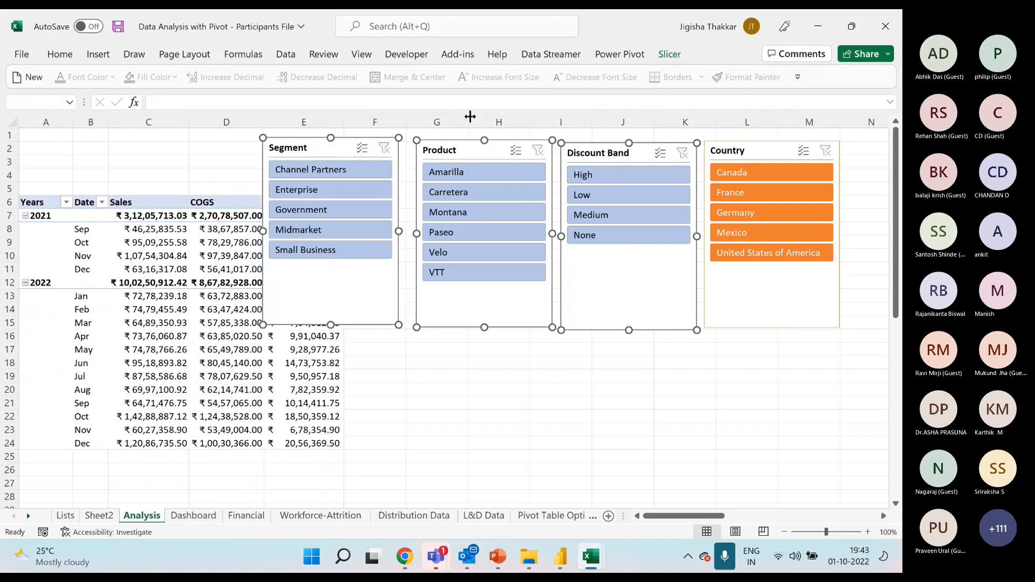
left_click(669, 54)
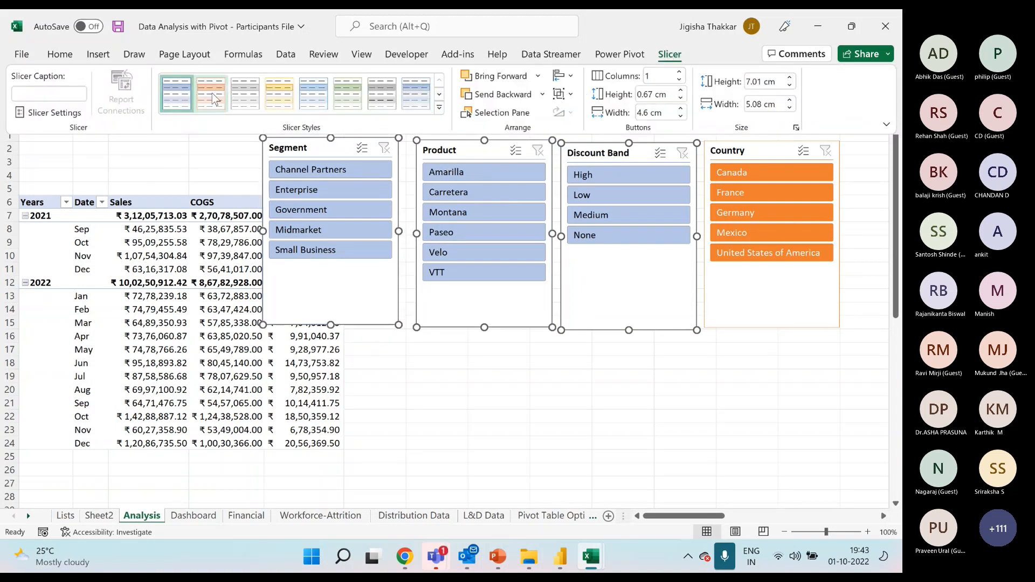
left_click(439, 108)
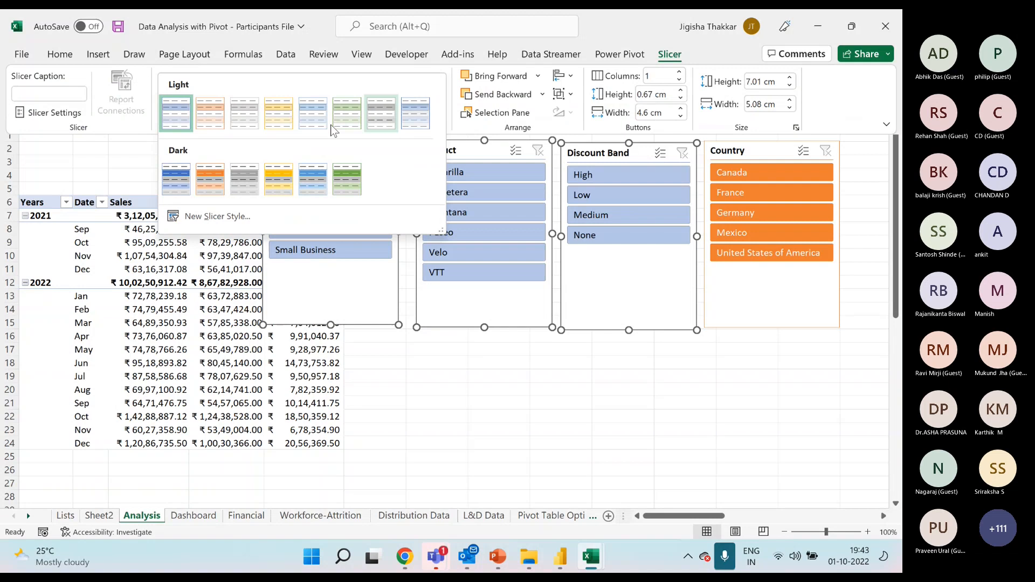
left_click(214, 124)
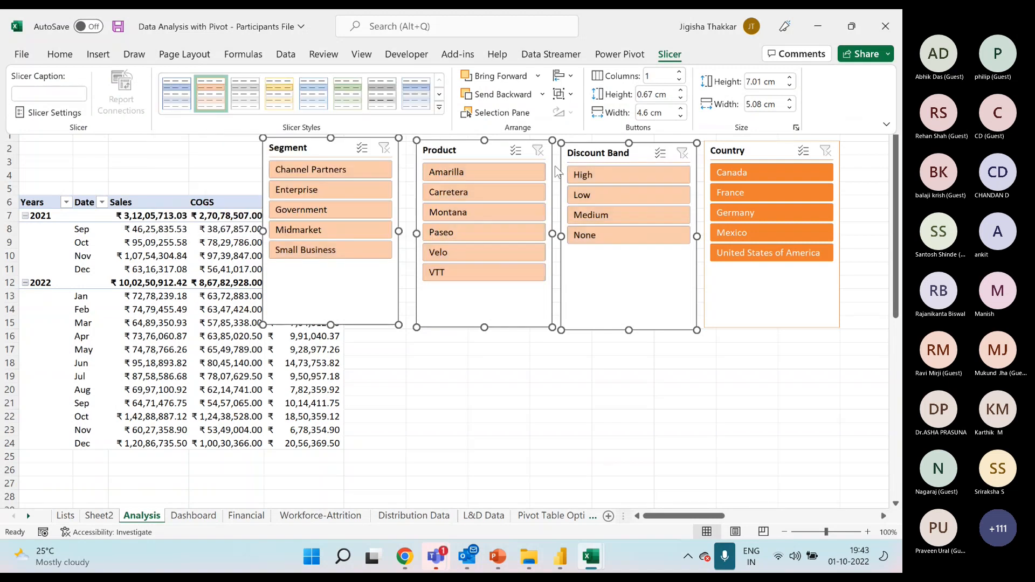
key("ctrl+F1")
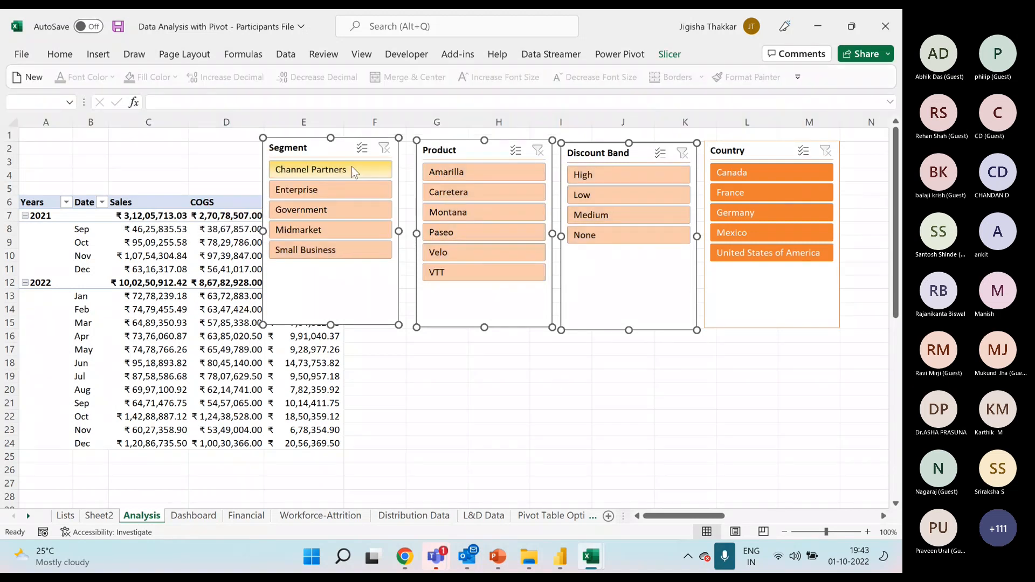
Move all four slicers from the Analysis sheet to the Dashboard sheet, placing them above the line chart from column A.
left_click(757, 150, "ctrl")
key("ctrl+x")
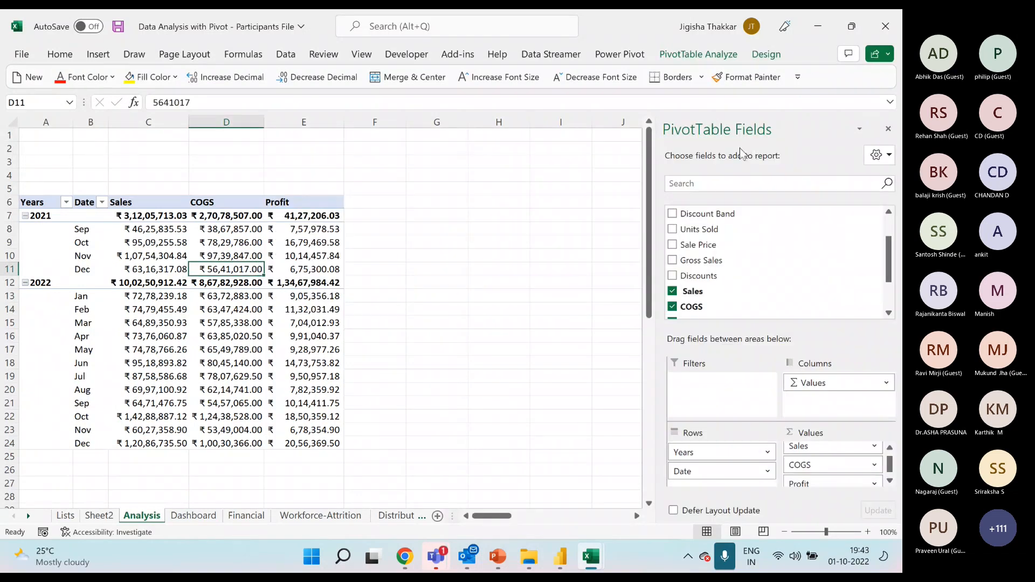
left_click(193, 516)
left_click(153, 165)
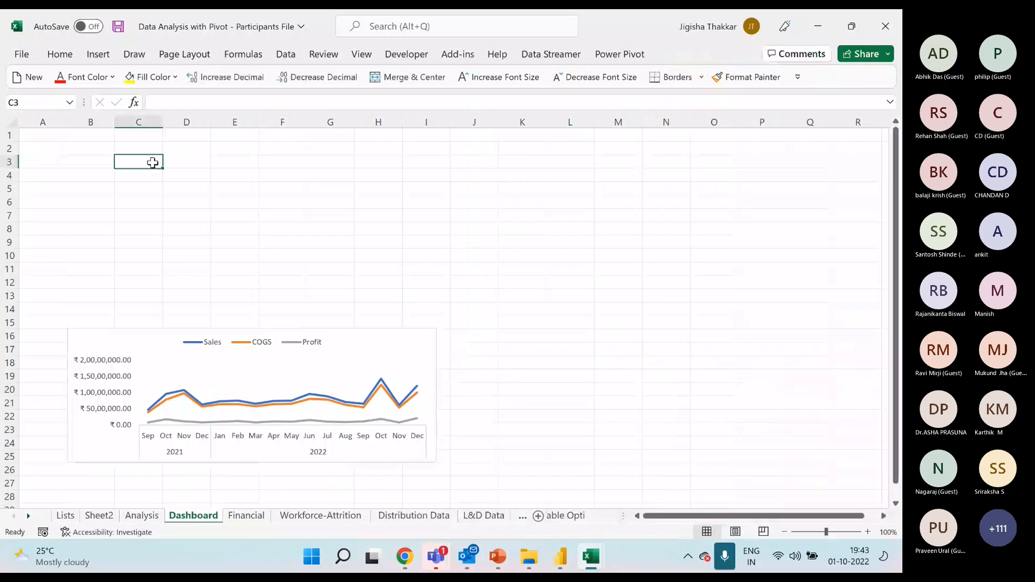
key("ctrl+v")
left_click_drag(173, 164, 83, 151)
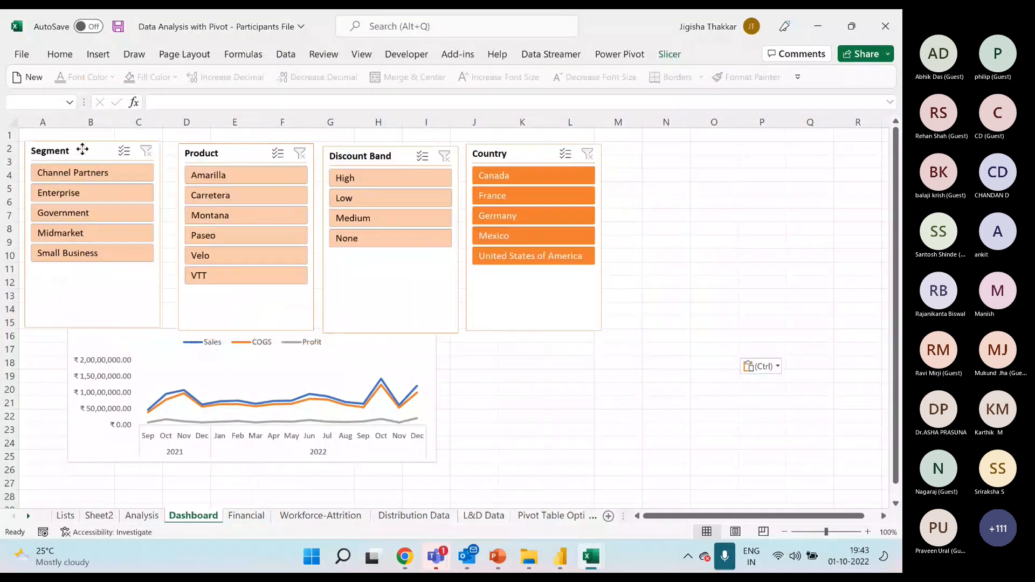
left_click(666, 416)
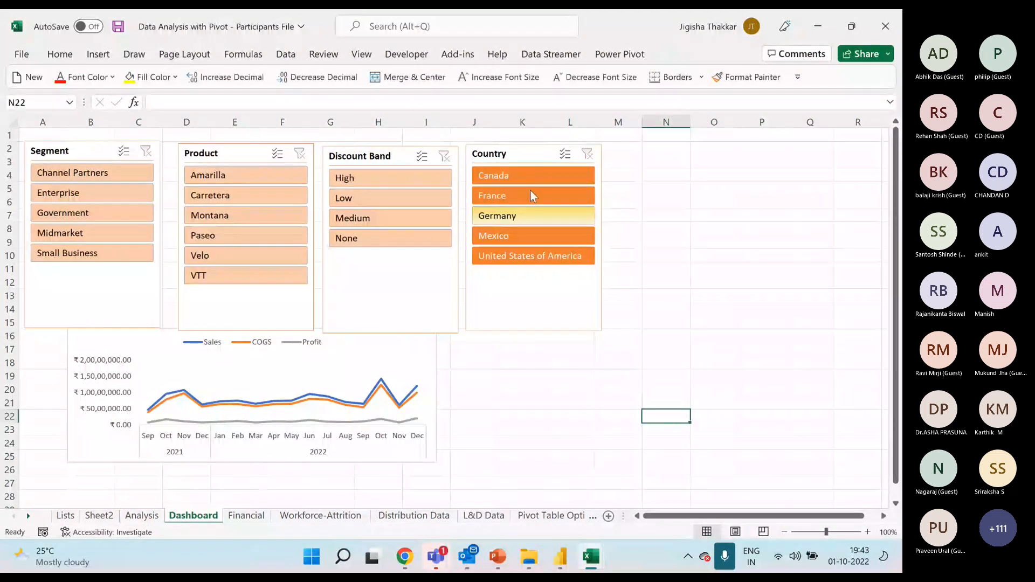
Move the Country slicer away to columns M to P and arrange its buttons in 3 columns.
left_click_drag(531, 191, 701, 183)
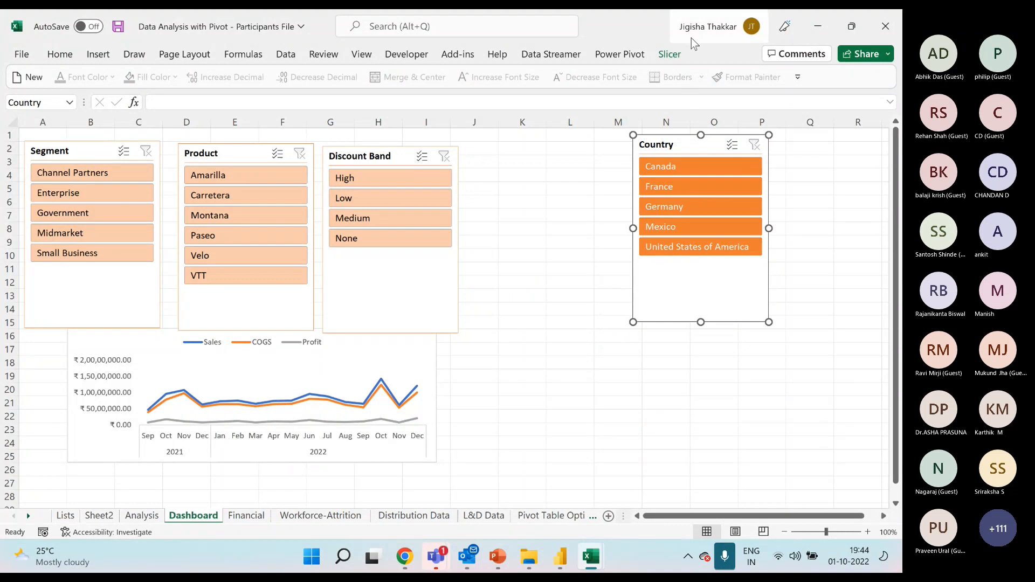
left_click(678, 54)
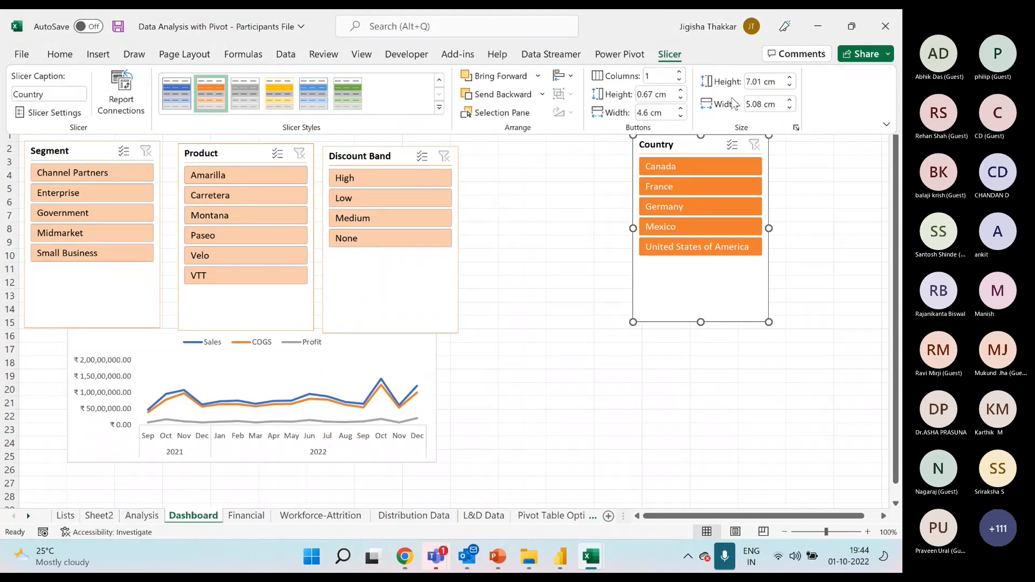
left_click(679, 71)
left_click(679, 72)
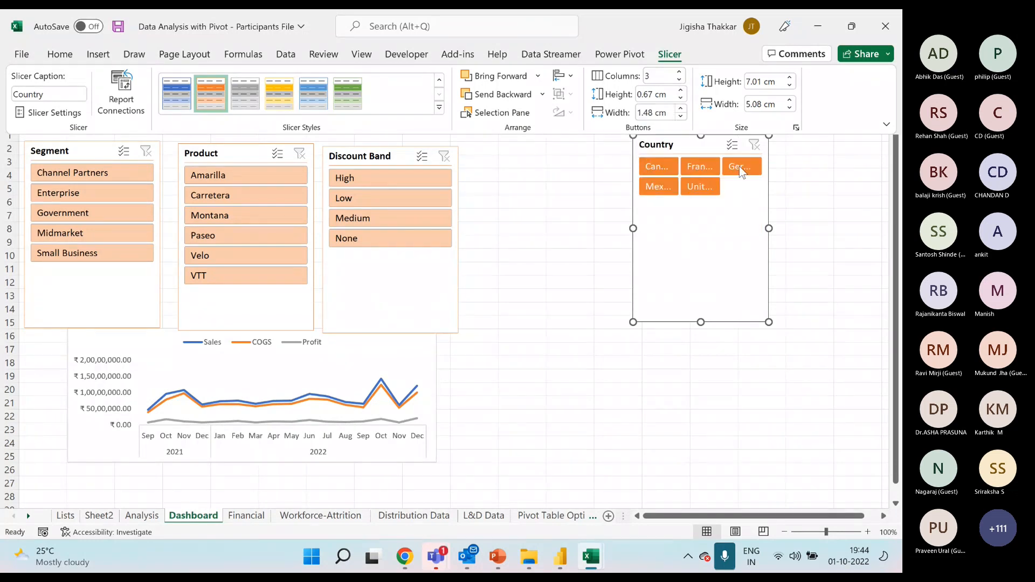
Widen the Country slicer to the end of column P and shorten it to fit its two rows of buttons.
left_click(769, 227)
left_click_drag(772, 229, 810, 228)
left_click_drag(722, 323, 723, 205)
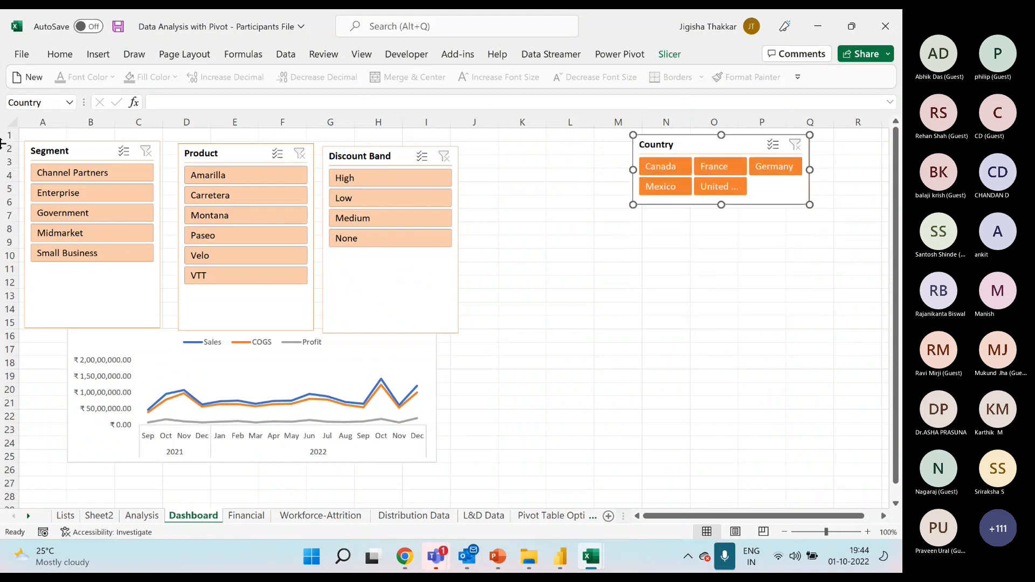
Move the Segment slicer up to the sheet's first row and arrange its buttons in 3 columns.
left_click_drag(65, 153, 63, 141)
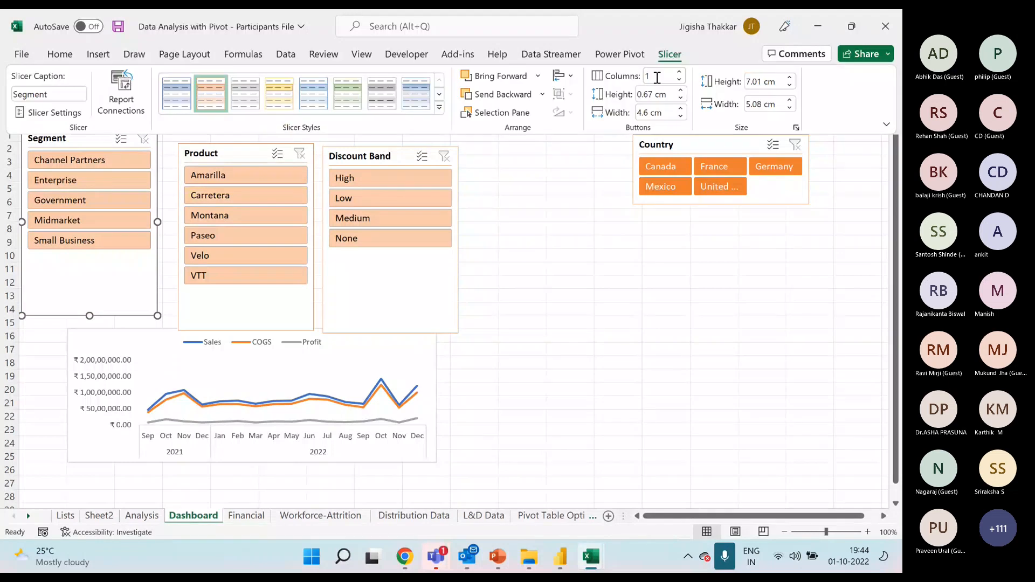
left_click(679, 72)
left_click(679, 72)
Move the Product and Discount Band slicers clear of the Segment slicer, widen Segment through column D, and shorten it to its two button rows.
left_click_drag(360, 154, 544, 245)
left_click_drag(249, 158, 519, 184)
left_click(155, 222)
left_click_drag(154, 221, 227, 222)
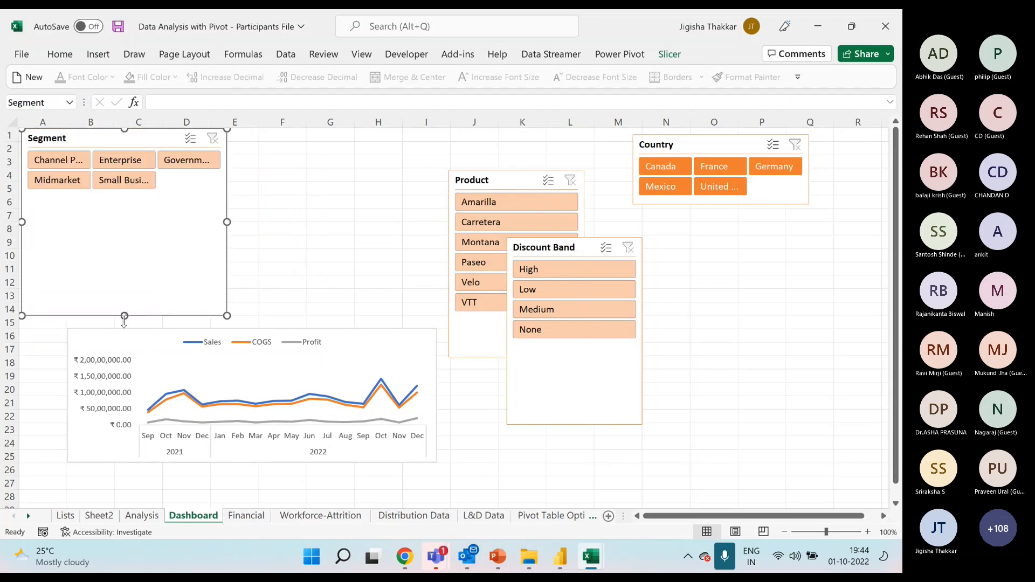
left_click_drag(124, 318, 124, 199)
Move the Product slicer beside the Segment slicer from column E and arrange its buttons in 3 columns.
left_click_drag(521, 184, 310, 144)
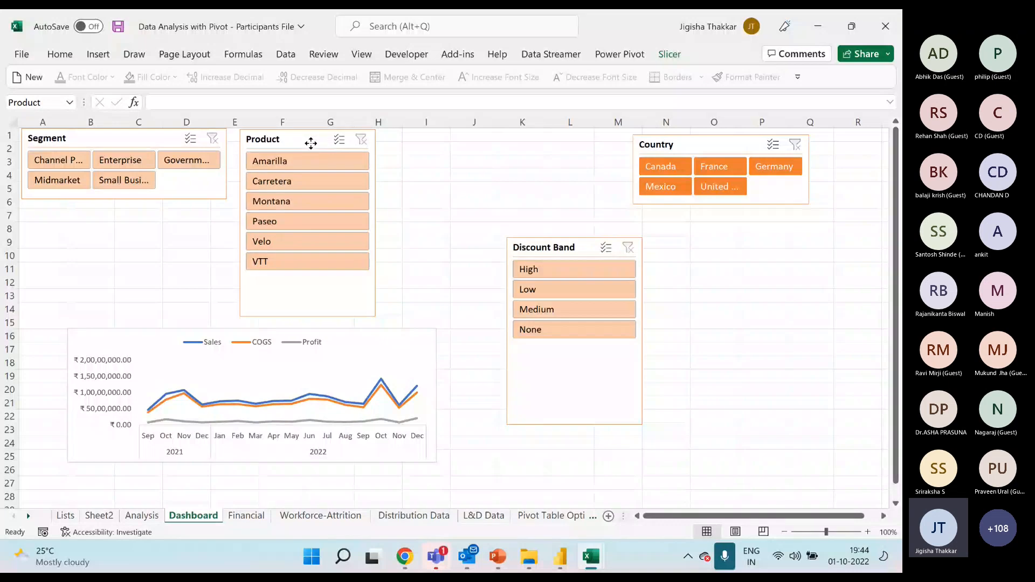
left_click(670, 56)
left_click(681, 72)
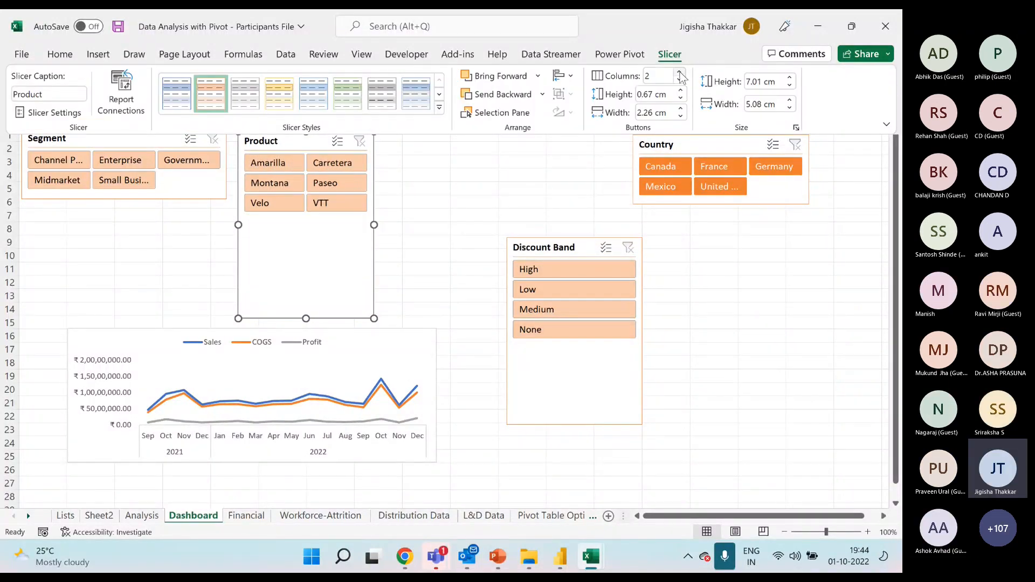
left_click(680, 72)
Widen the Product slicer to the start of column I and shorten it to fit its two rows of buttons.
left_click(374, 225)
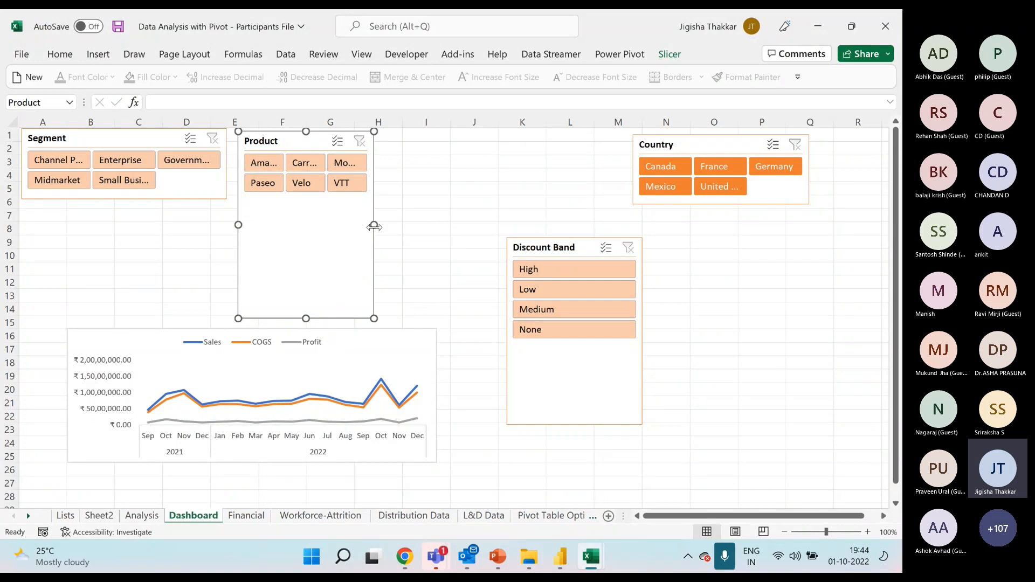
left_click_drag(374, 226, 430, 225)
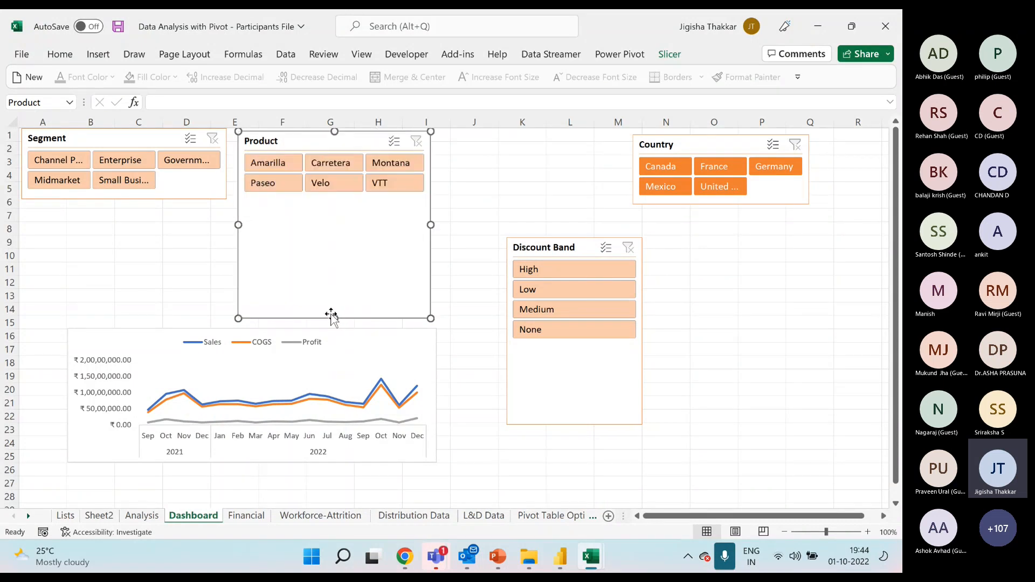
left_click_drag(331, 316, 342, 207)
Fit the Discount Band slicer beside Product with 3 button columns and two rows, and move the line chart up beneath the slicers.
left_click_drag(511, 240, 462, 140)
left_click(670, 54)
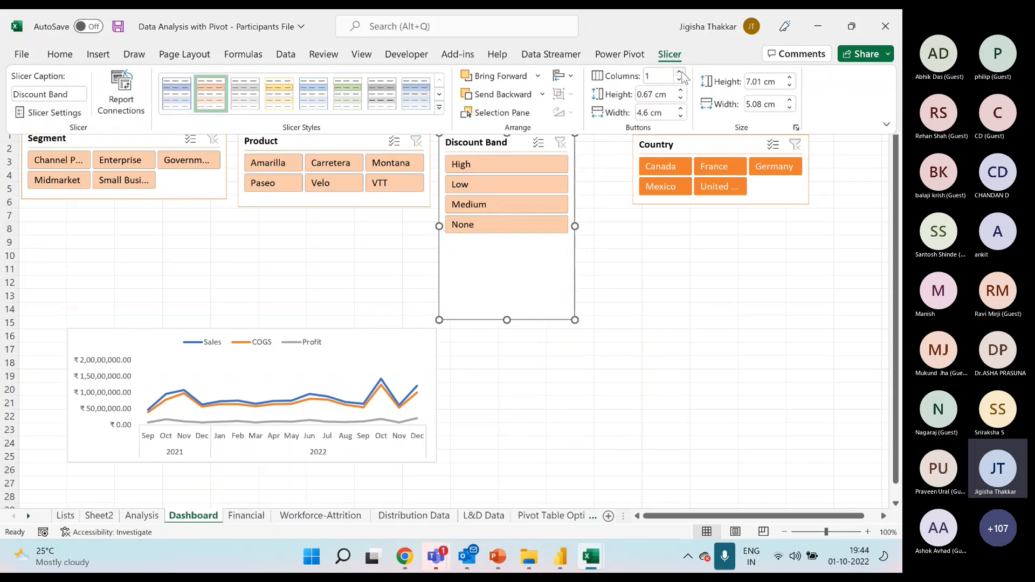
double_click(680, 74)
left_click_drag(580, 227, 607, 226)
left_click_drag(523, 319, 537, 205)
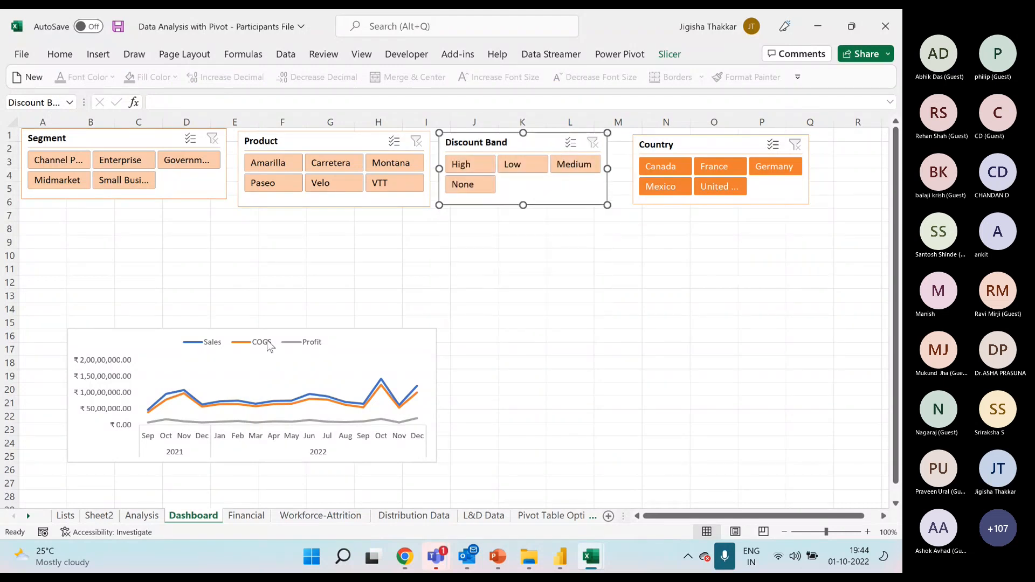
left_click_drag(224, 327, 344, 227)
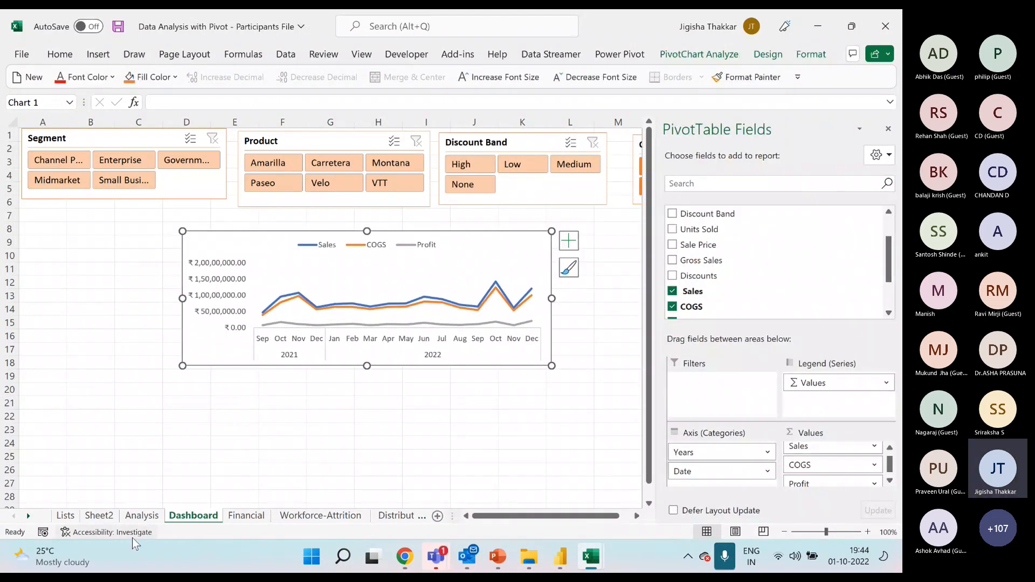
Insert a Date timeline for the PivotTable on the Analysis sheet and place it beside the table from row 5.
left_click(141, 516)
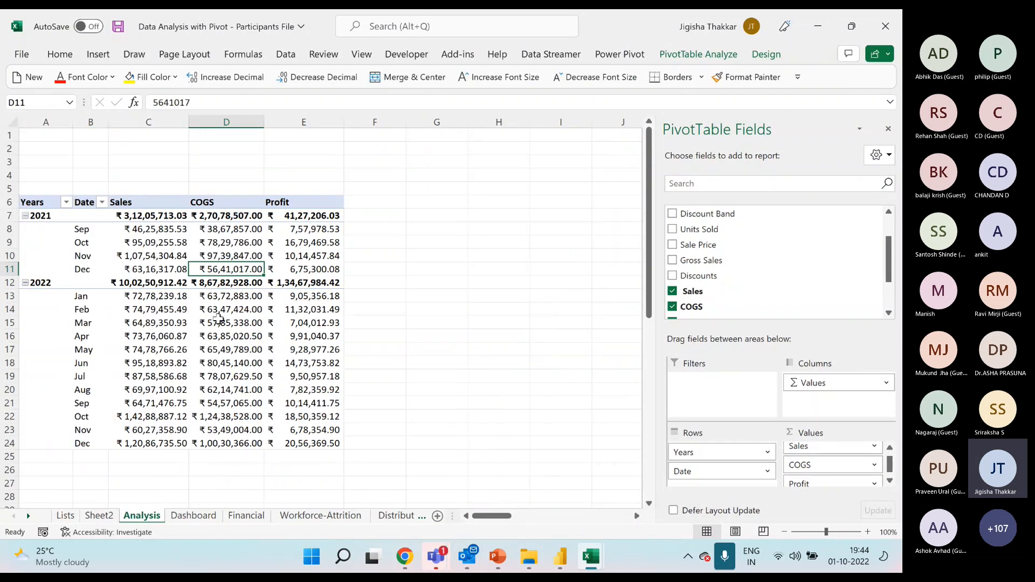
left_click(218, 320)
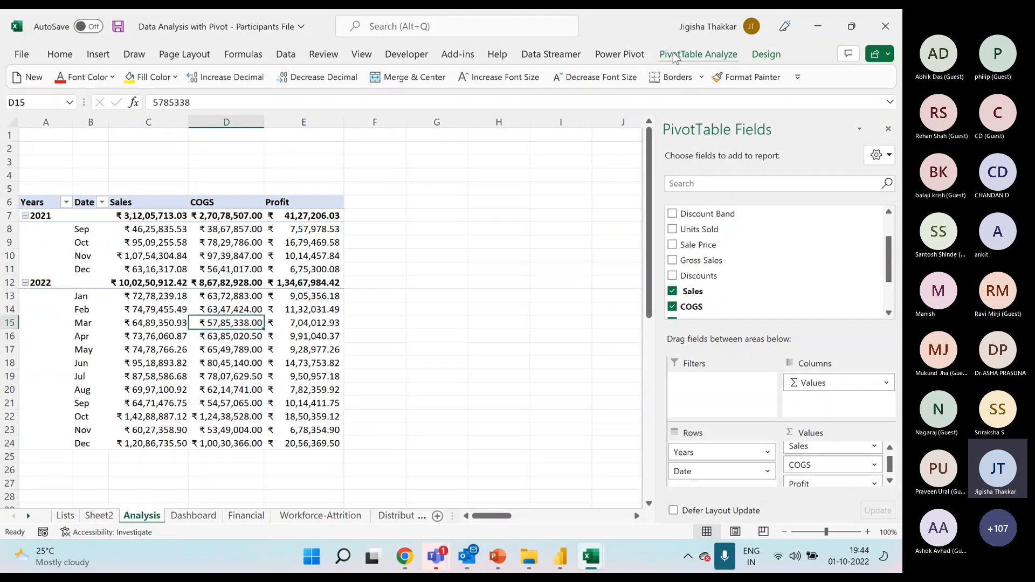
left_click(98, 54)
left_click(625, 94)
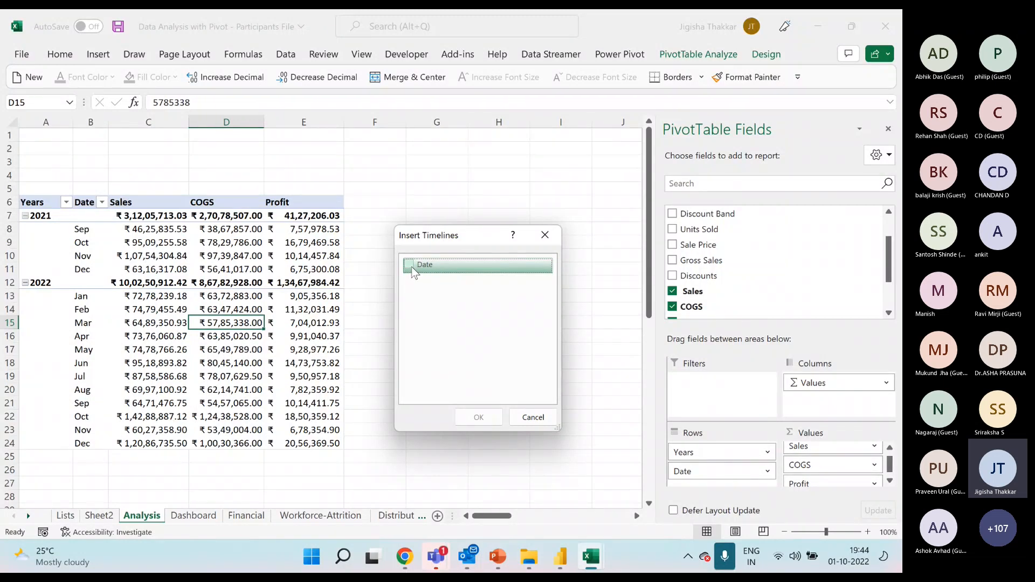
left_click(412, 268)
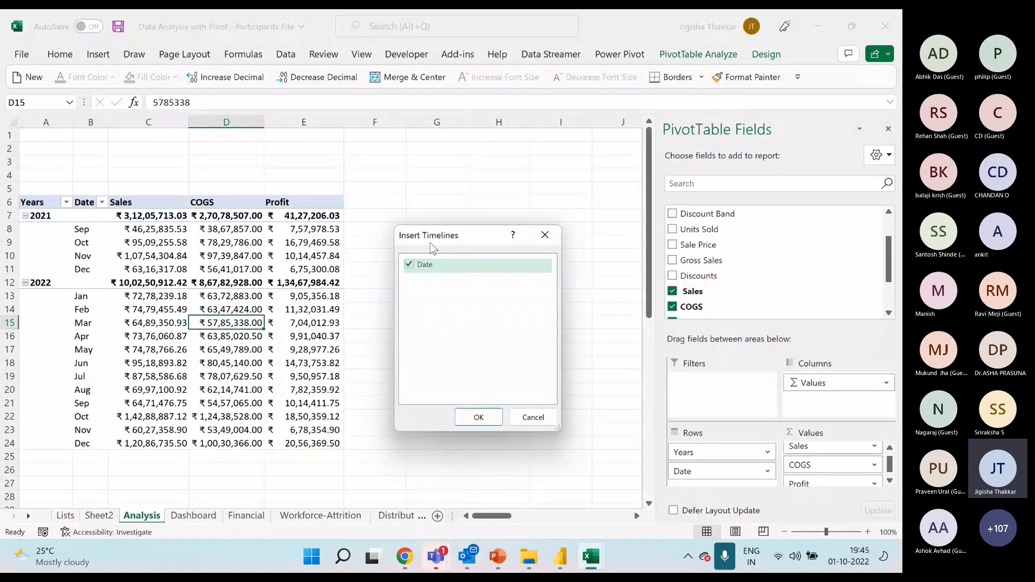
left_click(479, 418)
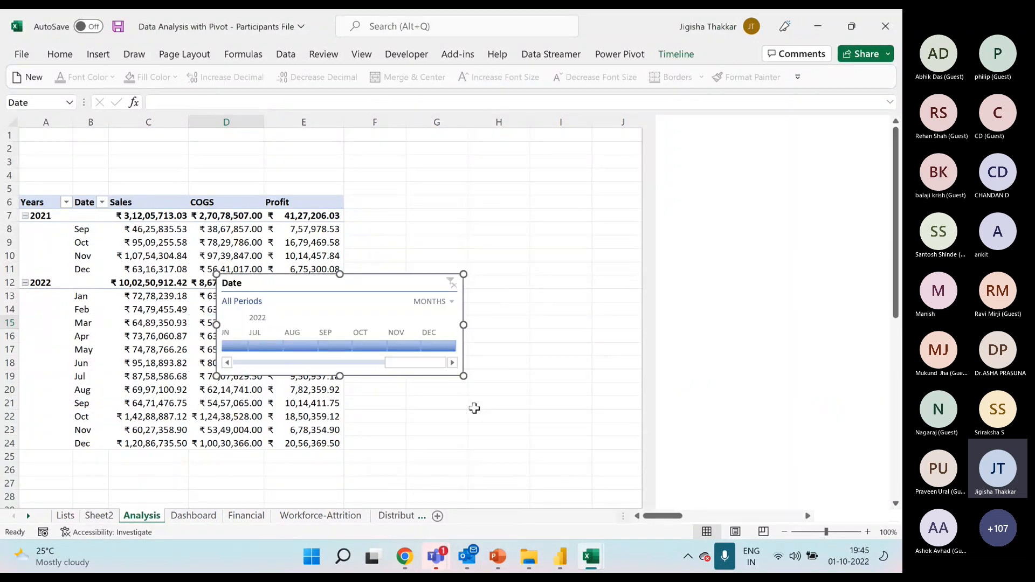
left_click_drag(356, 291, 535, 207)
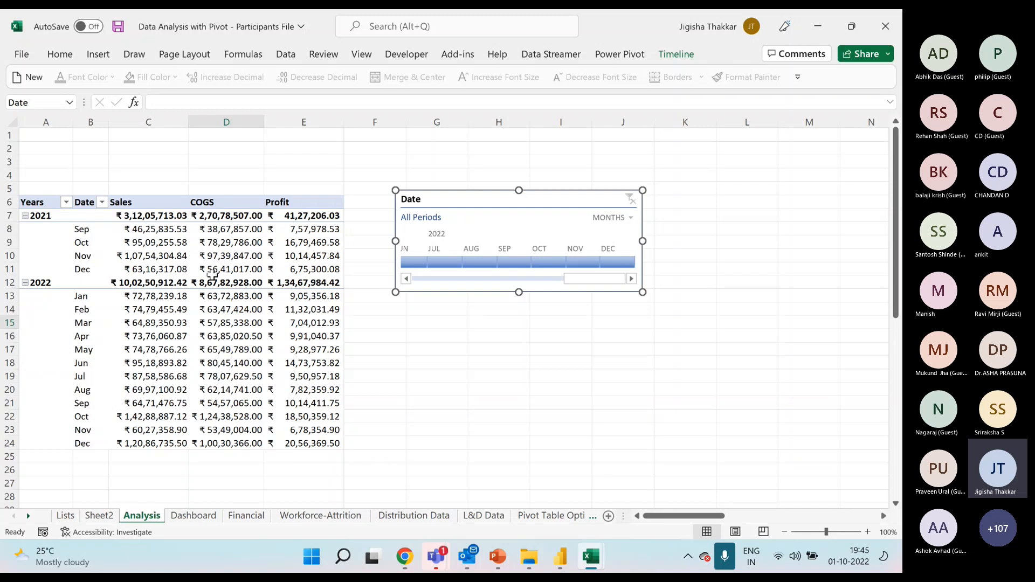
left_click(221, 243)
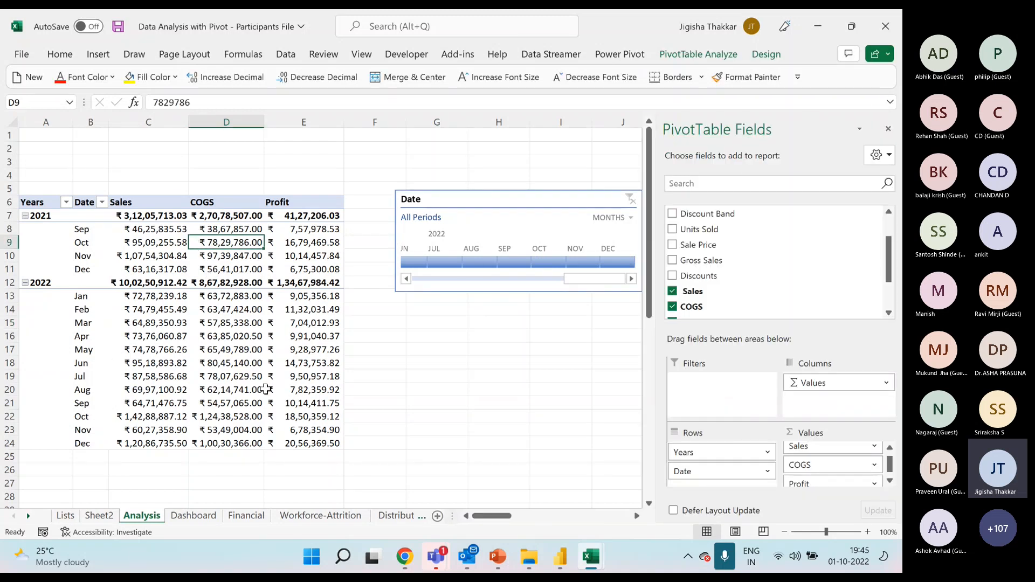
left_click(98, 54)
left_click(614, 76)
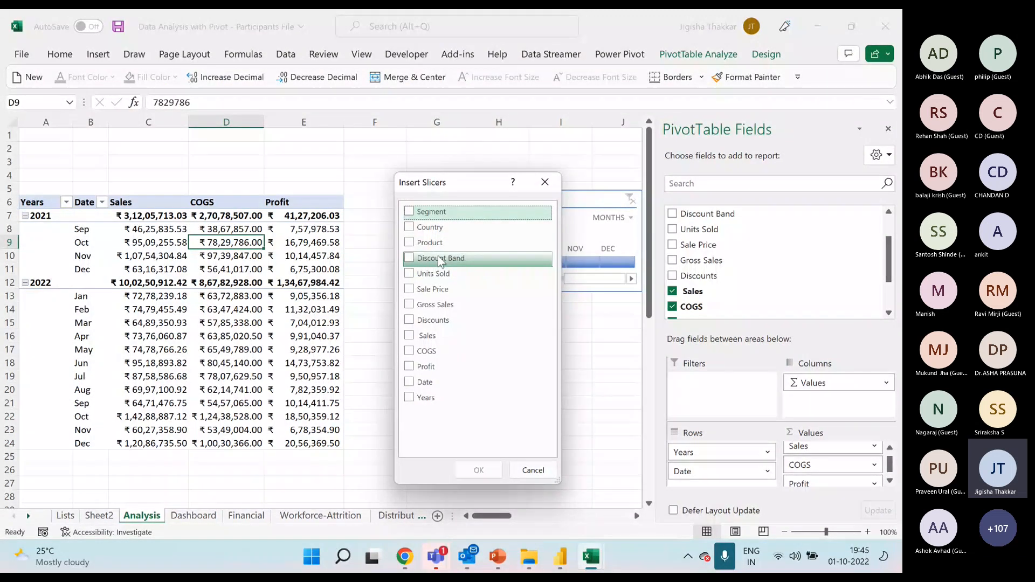
left_click(545, 182)
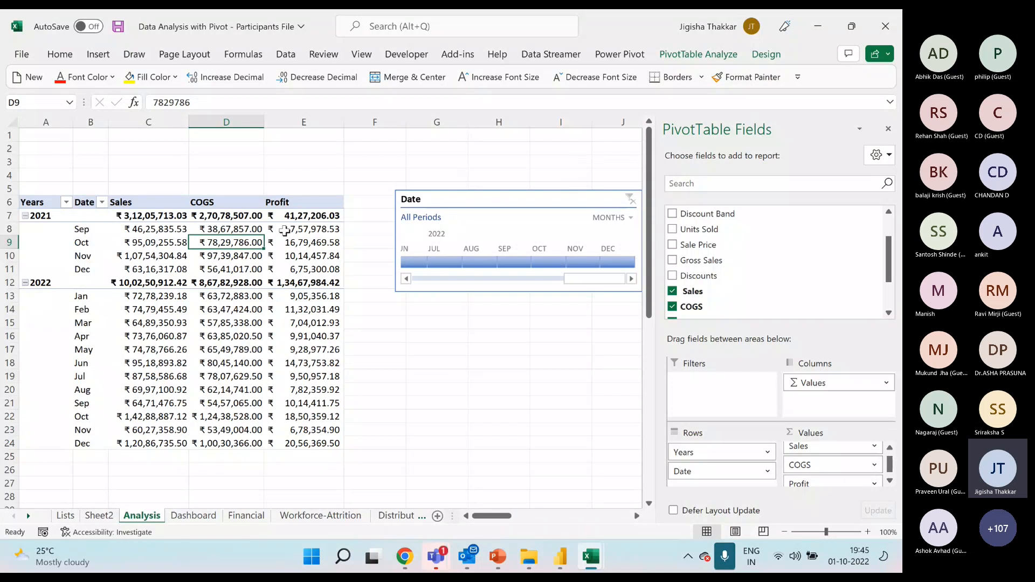
Examine the Product slicer's settings and the available light and dark slicer styles on the Dashboard sheet.
left_click(196, 515)
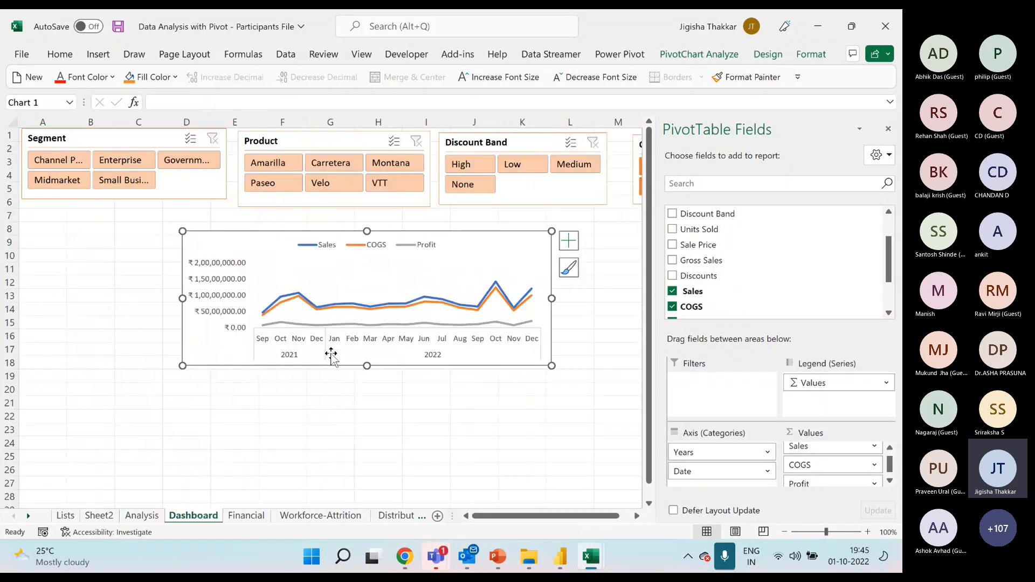
left_click(336, 144)
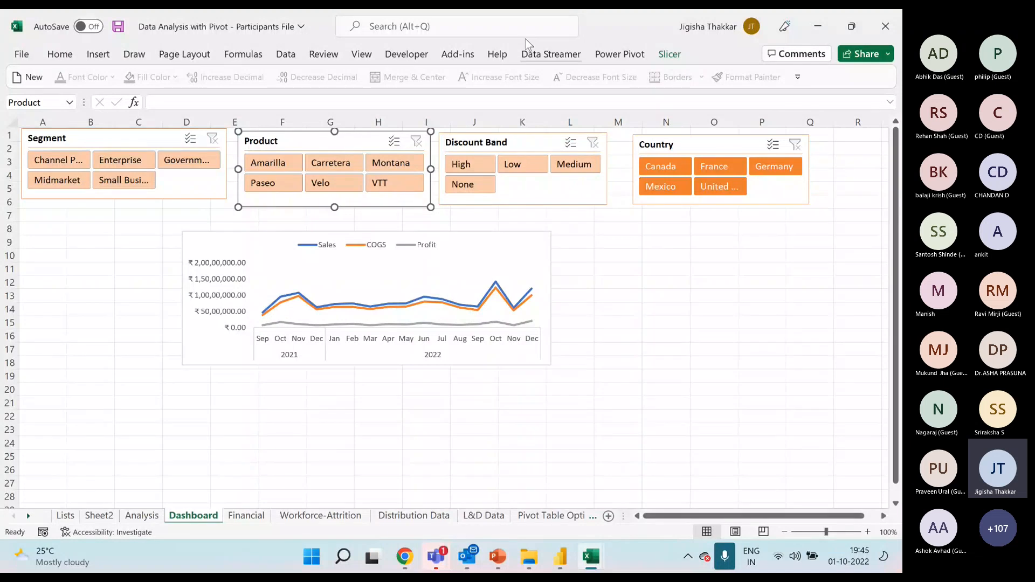
left_click(667, 56)
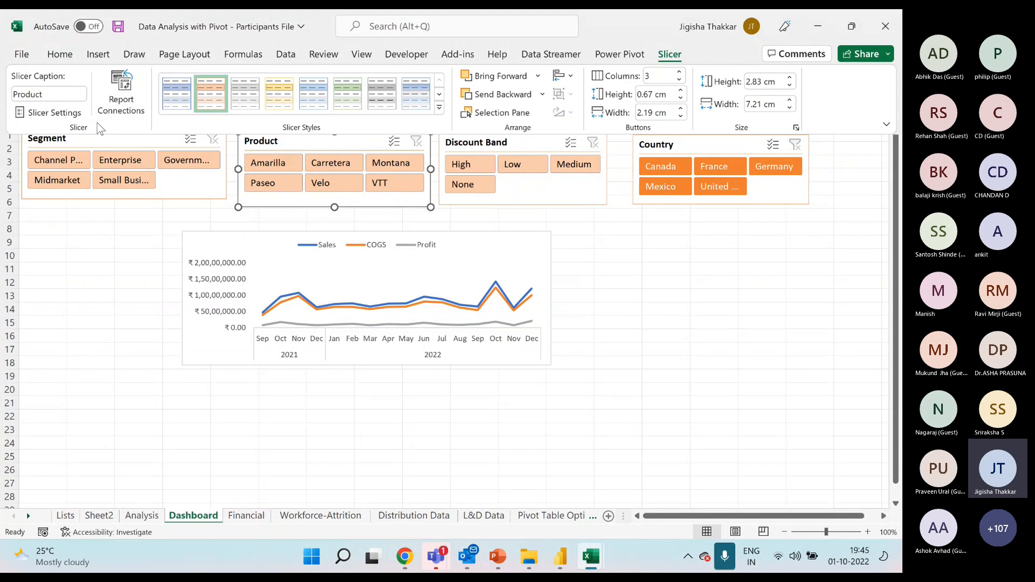
left_click(67, 110)
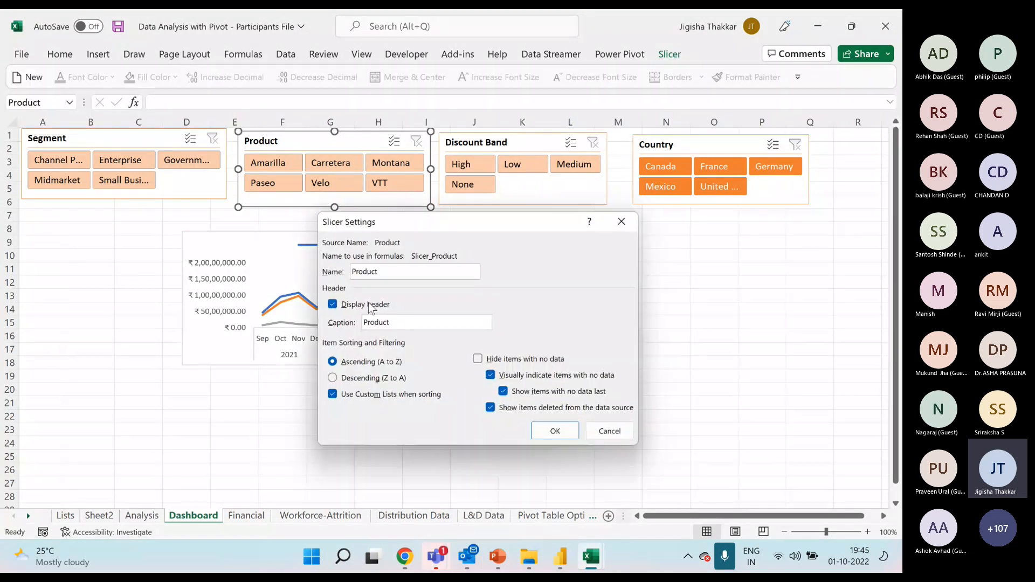
left_click(621, 221)
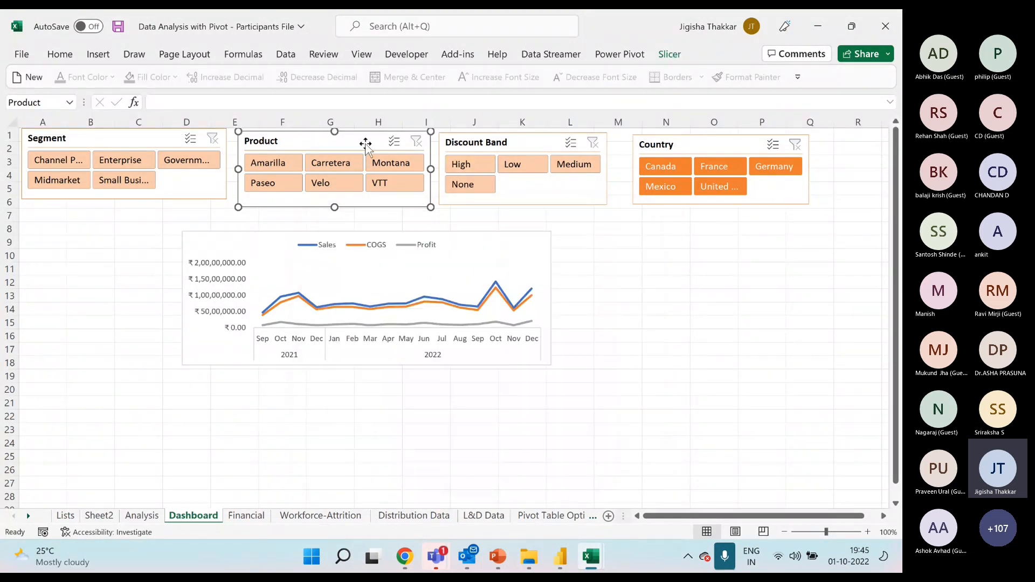
right_click(365, 145)
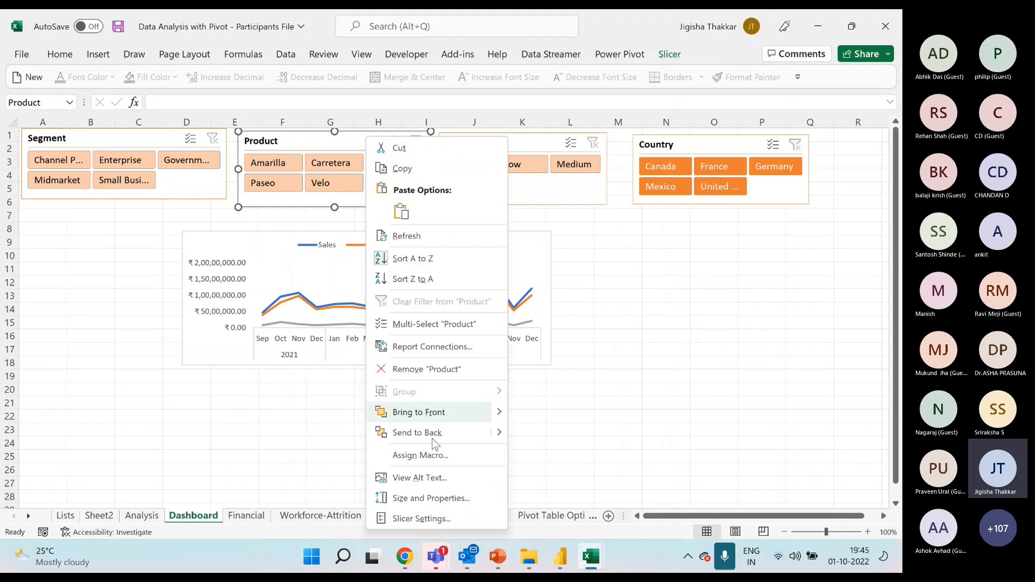
left_click(420, 518)
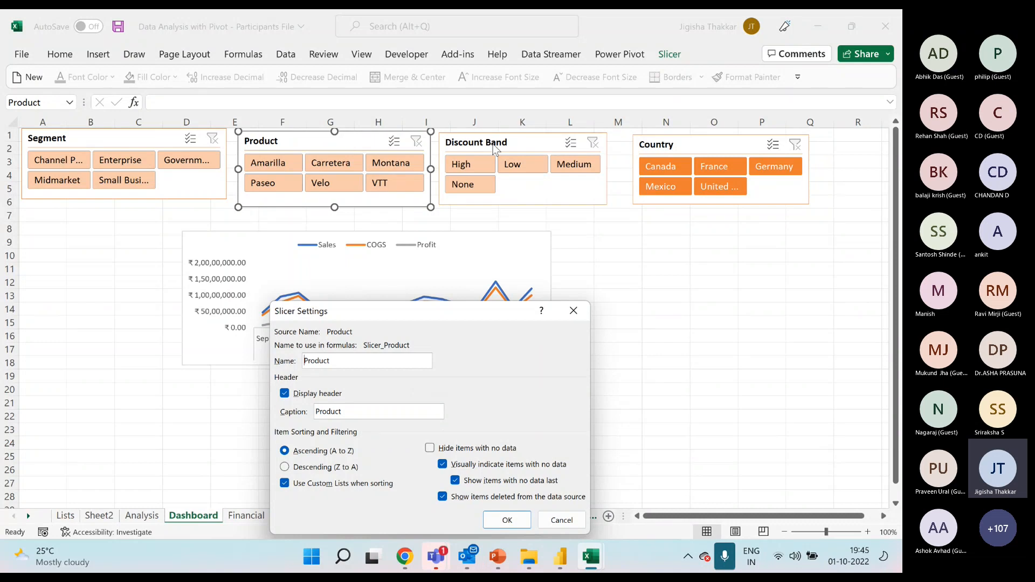
left_click(573, 311)
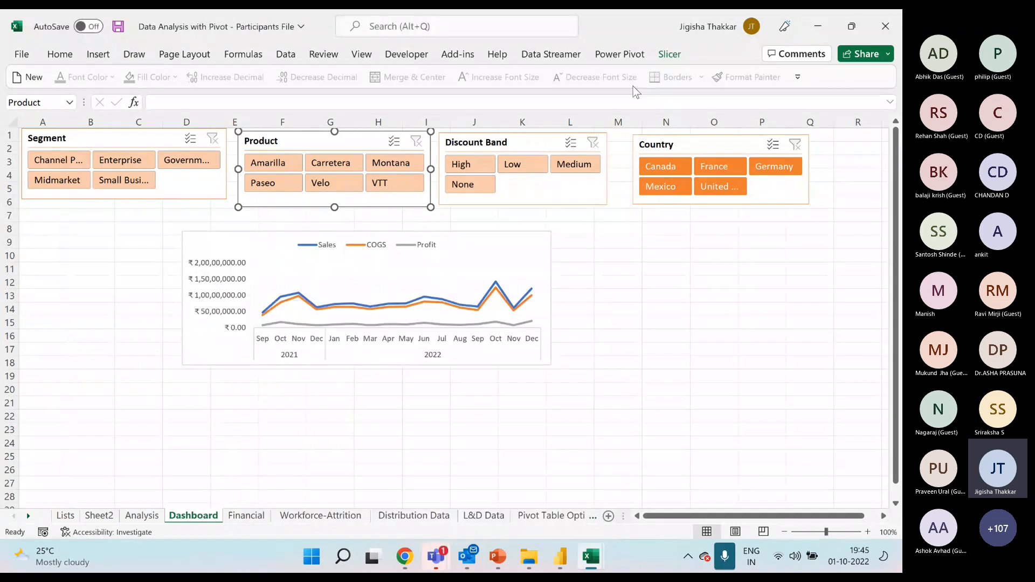
left_click(669, 55)
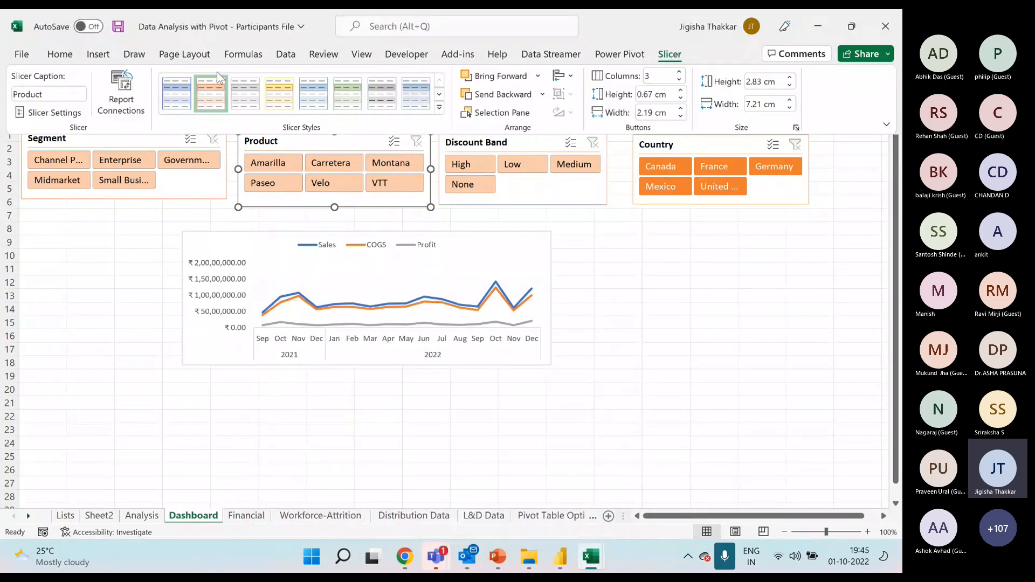
left_click(439, 108)
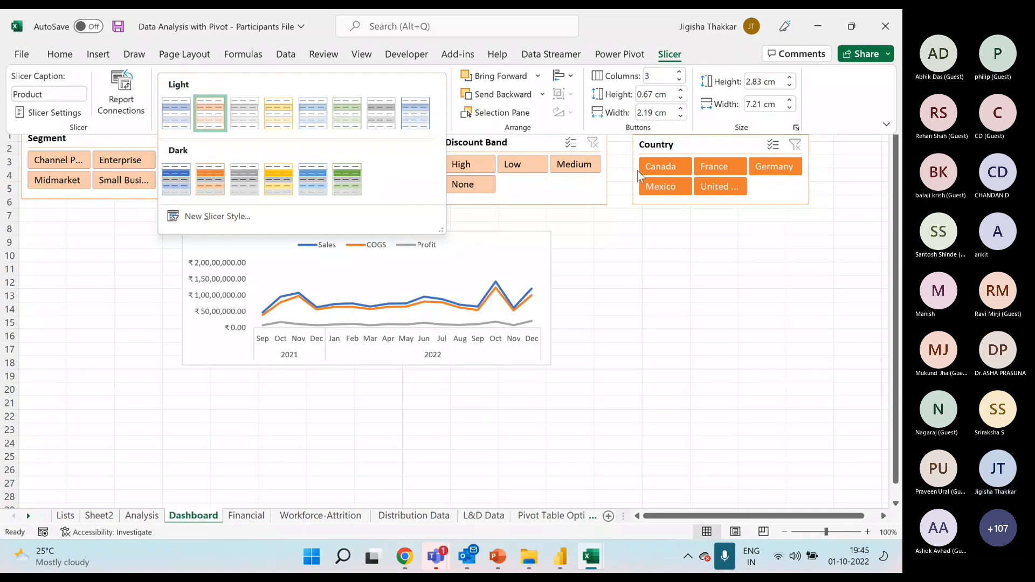
left_click(610, 297)
Move the Date timeline from the Analysis sheet to cell A7 of the Dashboard sheet and shift the line chart down to row 20.
left_click(140, 514)
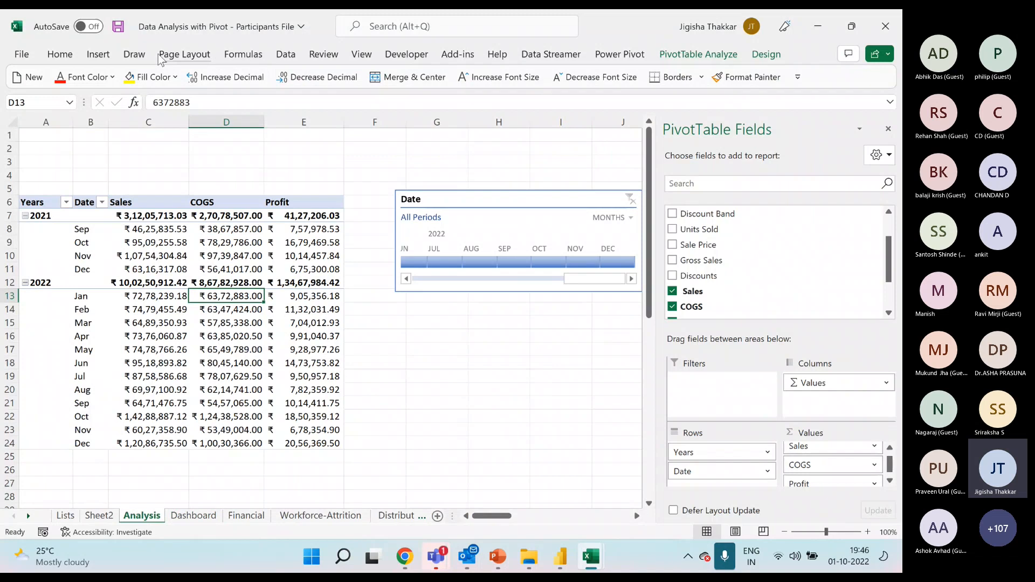
left_click(98, 54)
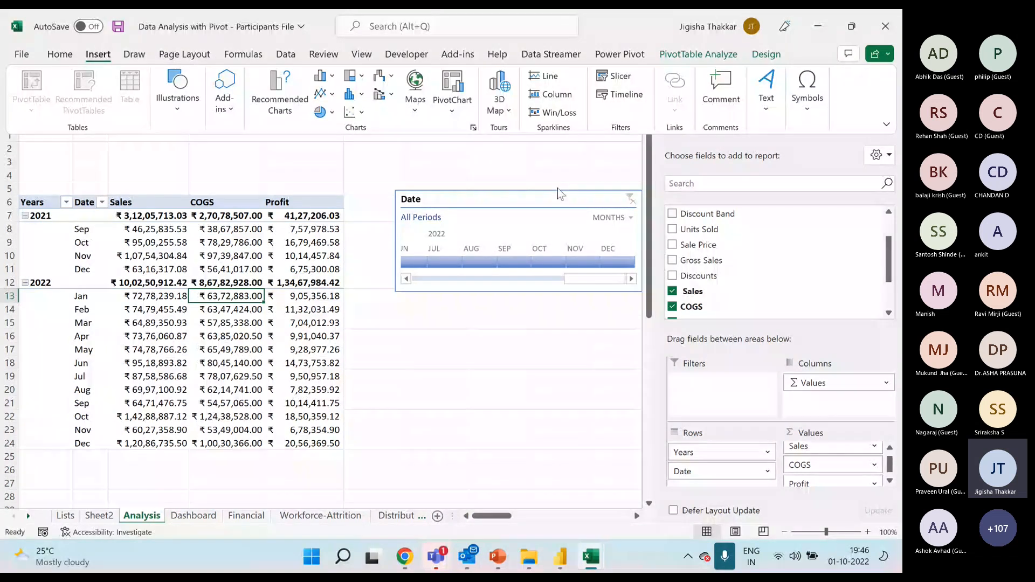
left_click(548, 204)
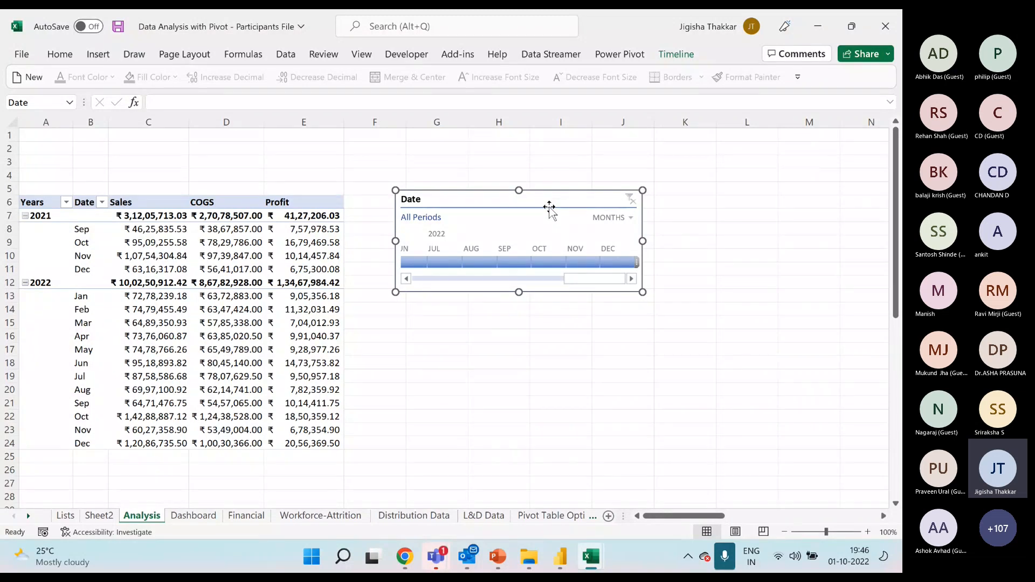
key("Delete")
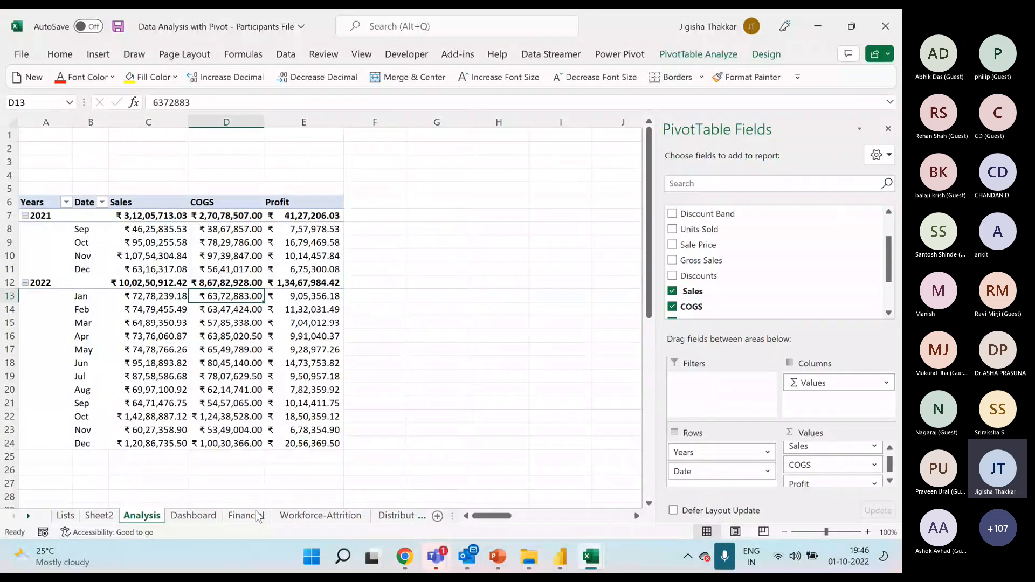
left_click(195, 516)
left_click(51, 215)
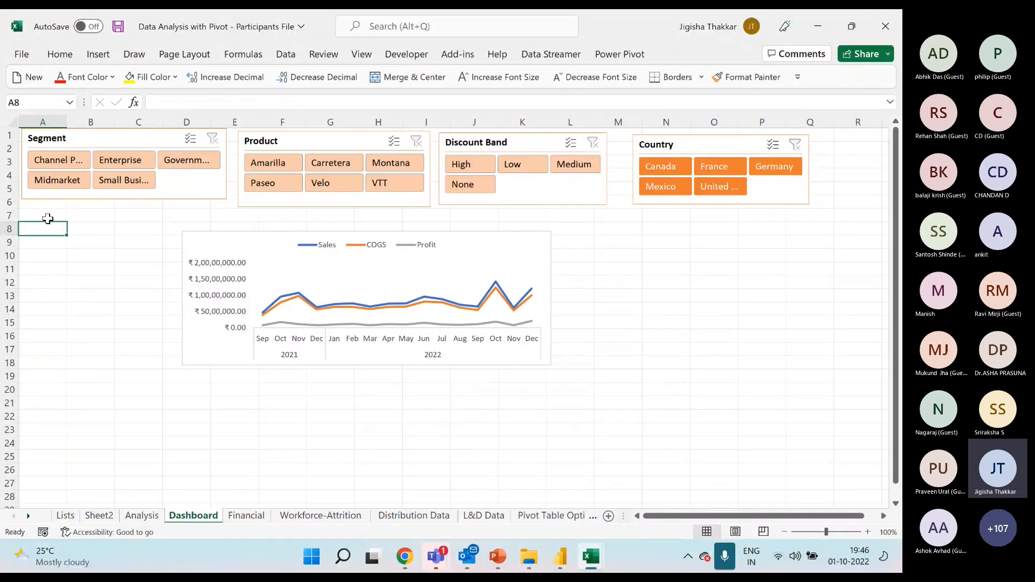
key("ctrl+v")
left_click(338, 246)
left_click_drag(338, 246, 184, 396)
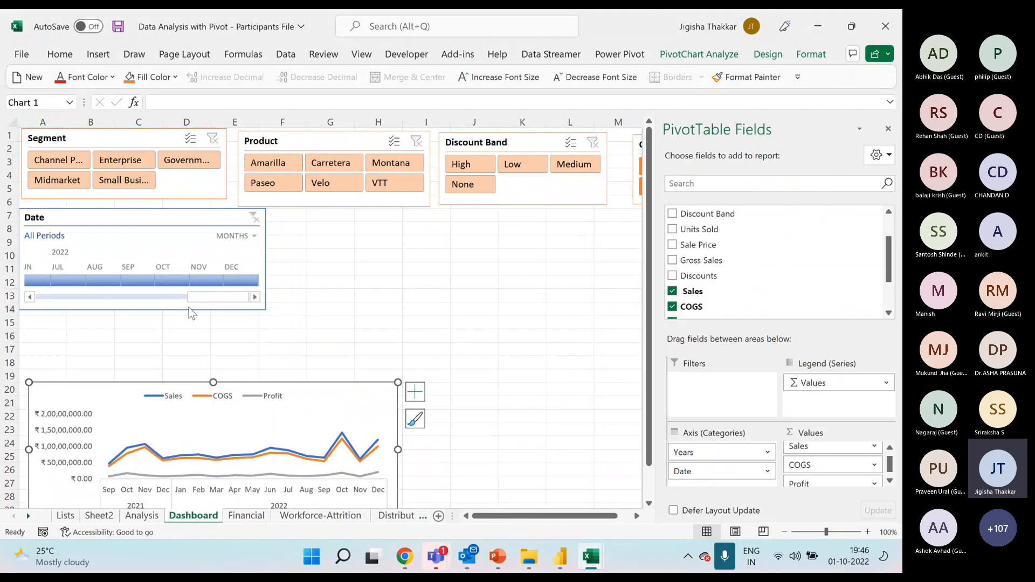
Try filtering the line chart with the Date timeline, including the range Jan 2021 - Oct 2022, and clear the timeline filter.
left_click_drag(206, 297, 191, 280)
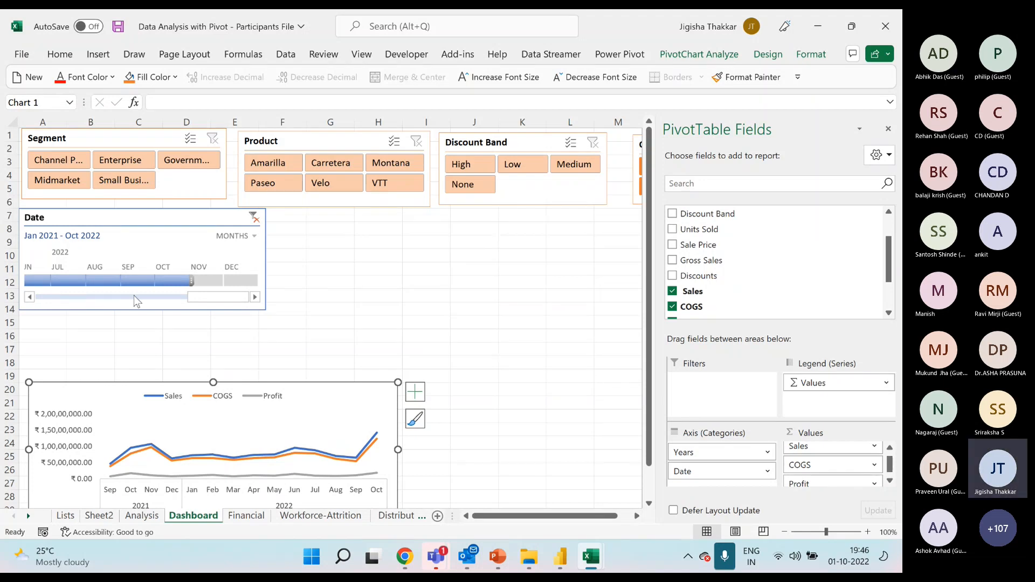
left_click(29, 298)
left_click_drag(24, 280, 195, 281)
left_click_drag(85, 297, 243, 303)
left_click(253, 217)
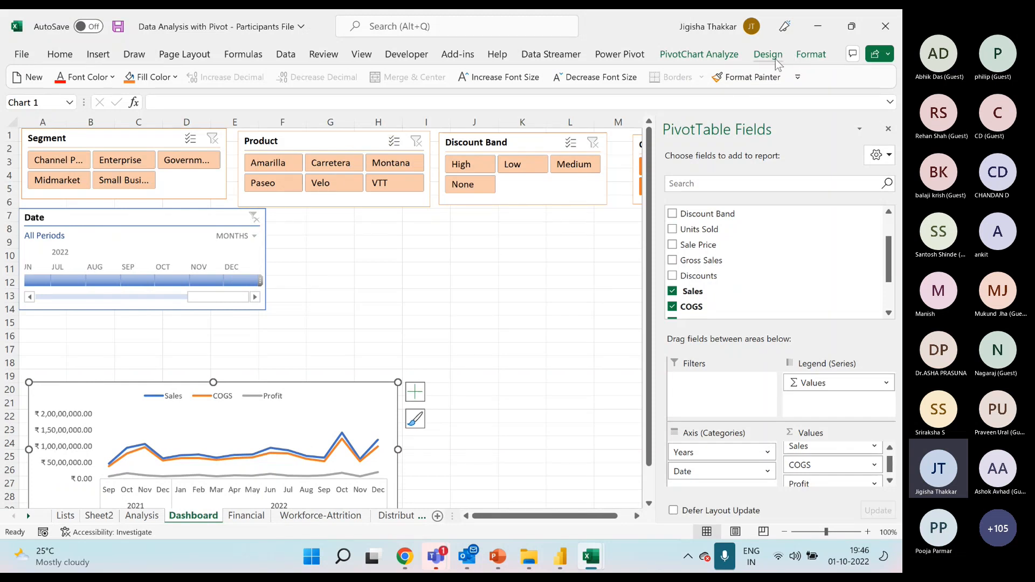
Apply the light orange timeline style to the Date timeline on the Dashboard sheet.
left_click(186, 215)
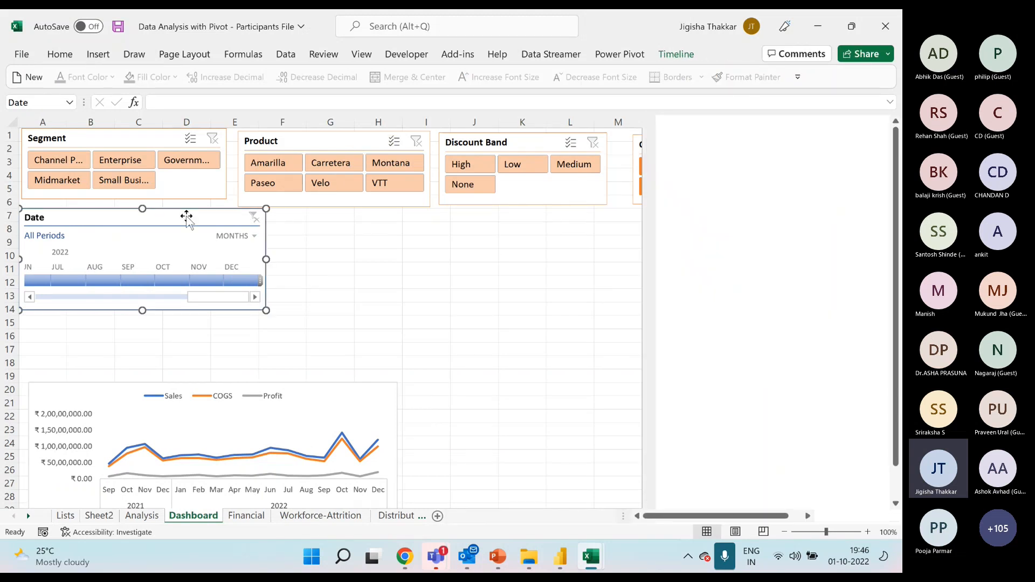
left_click(675, 54)
left_click(461, 115)
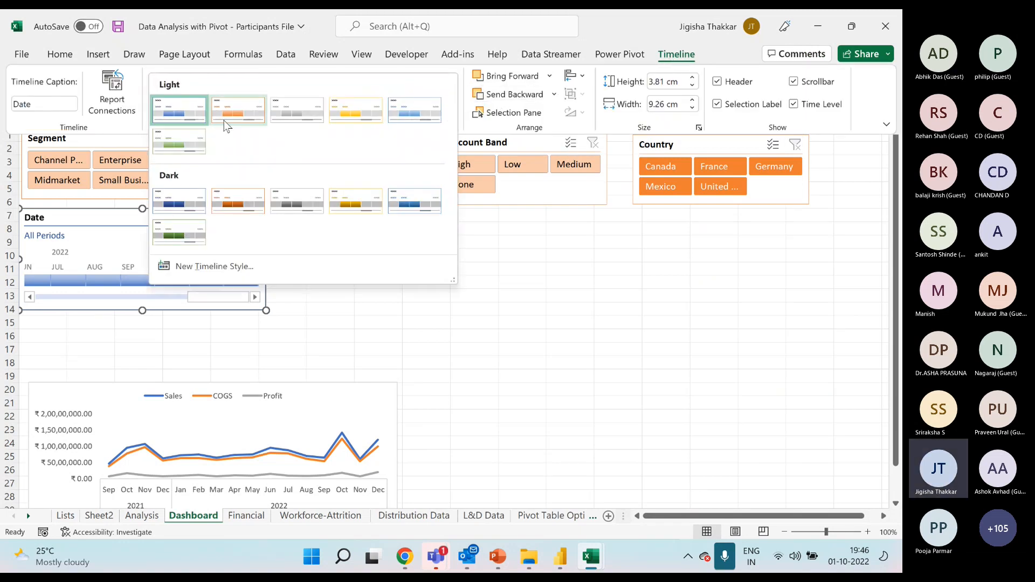
left_click(227, 114)
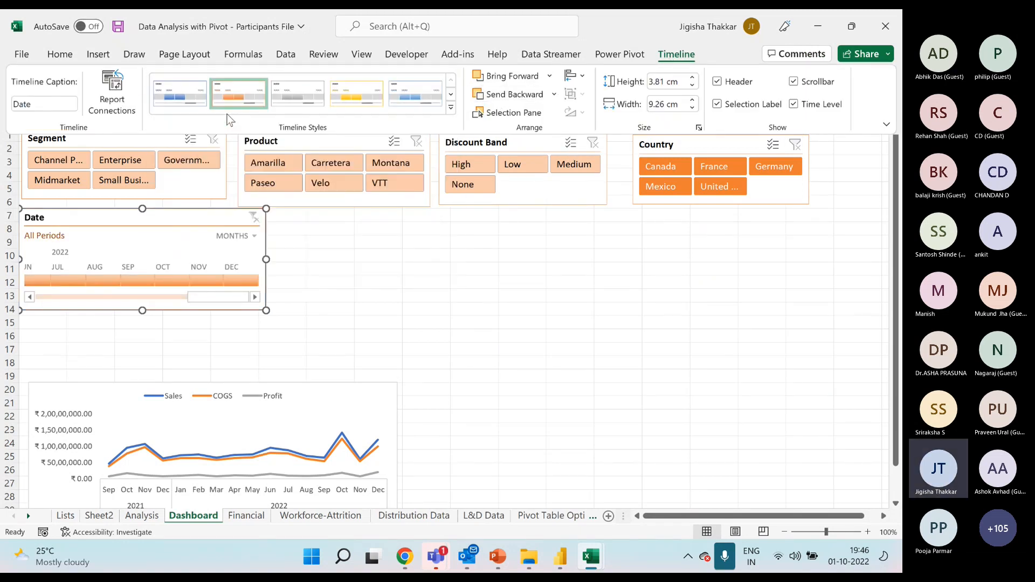
Try filtering the line chart with the Date timeline by single months, including Oct, Sep and Jul 2022 and Dec 2021.
left_click(179, 281)
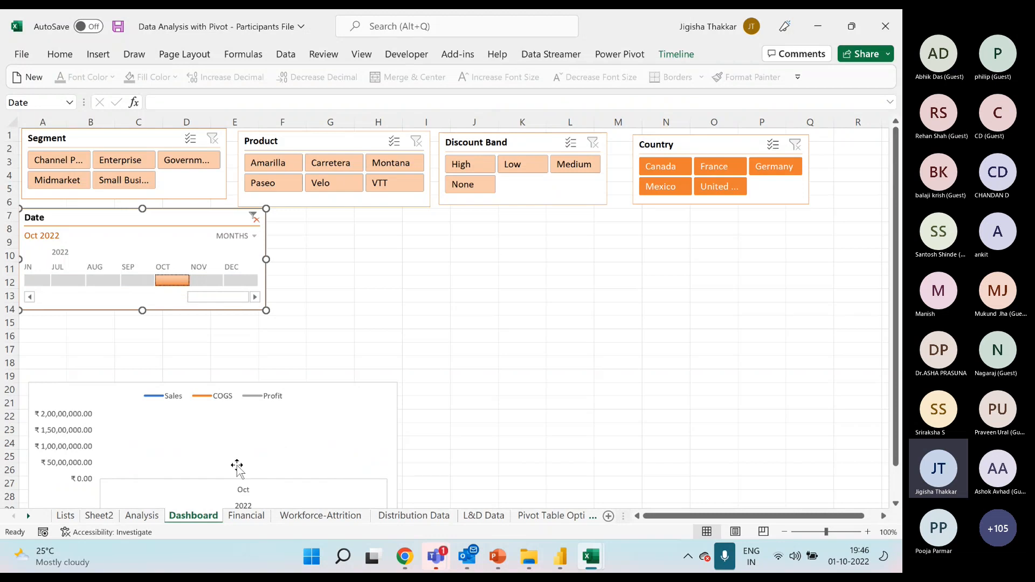
scroll(241, 469, "down", 1)
left_click(135, 240)
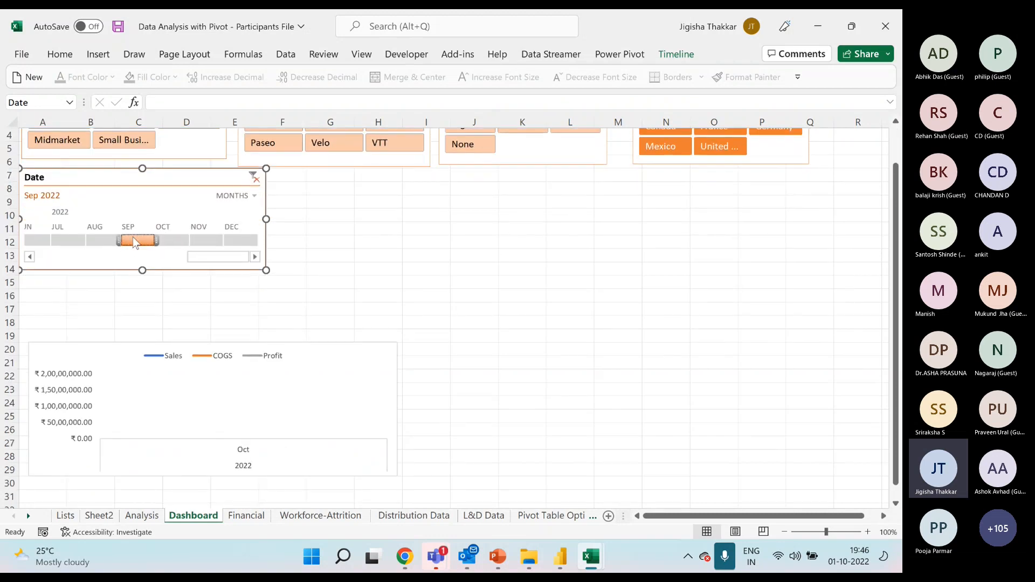
left_click(104, 245)
left_click(67, 241)
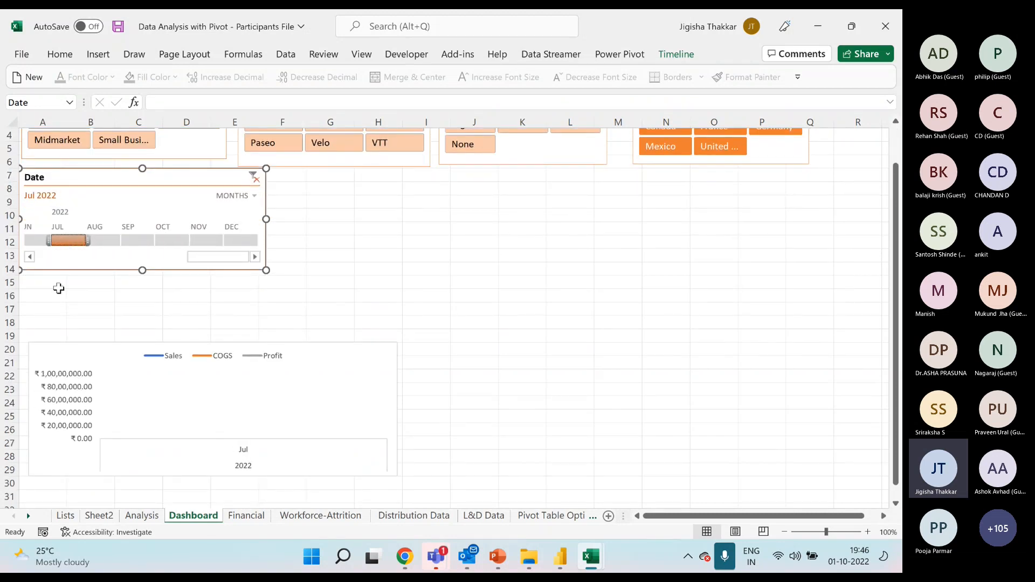
left_click(30, 258)
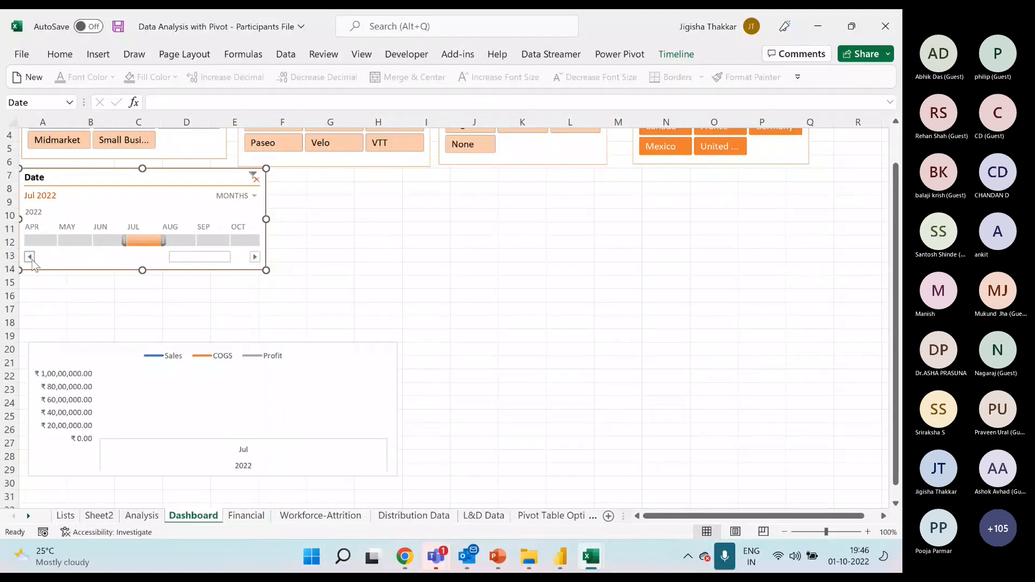
left_click(69, 243)
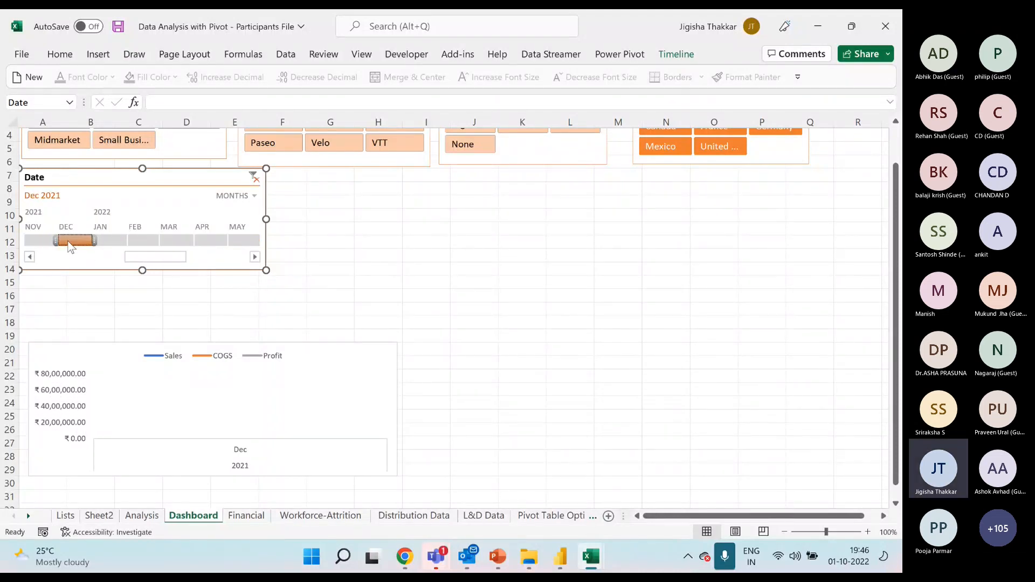
left_click(46, 242)
left_click(70, 241)
Extend the Date timeline's selection to Nov 2021 - Jan 2022, and clear the timeline filter.
left_click_drag(50, 241, 23, 241)
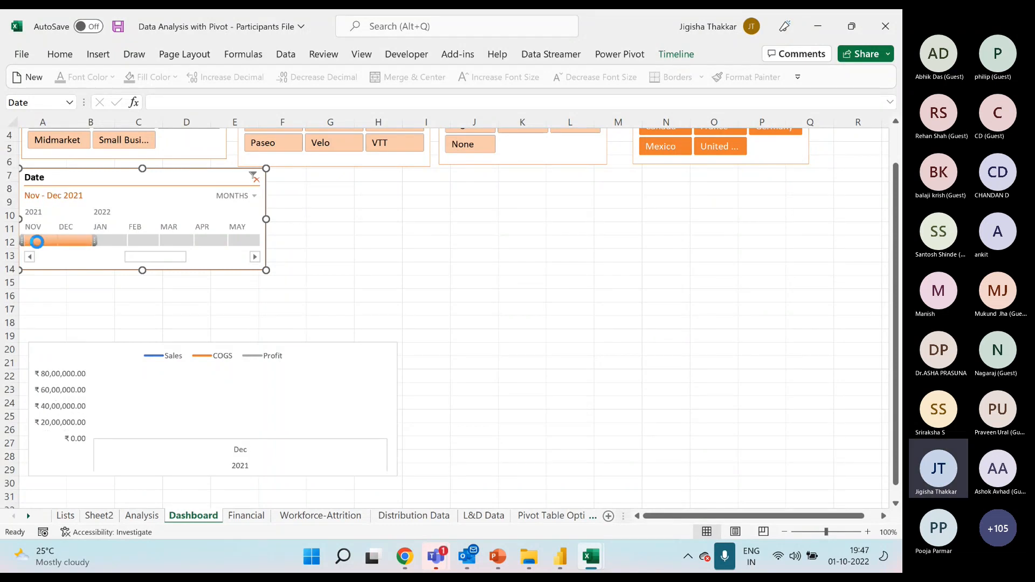
left_click_drag(94, 237, 130, 241)
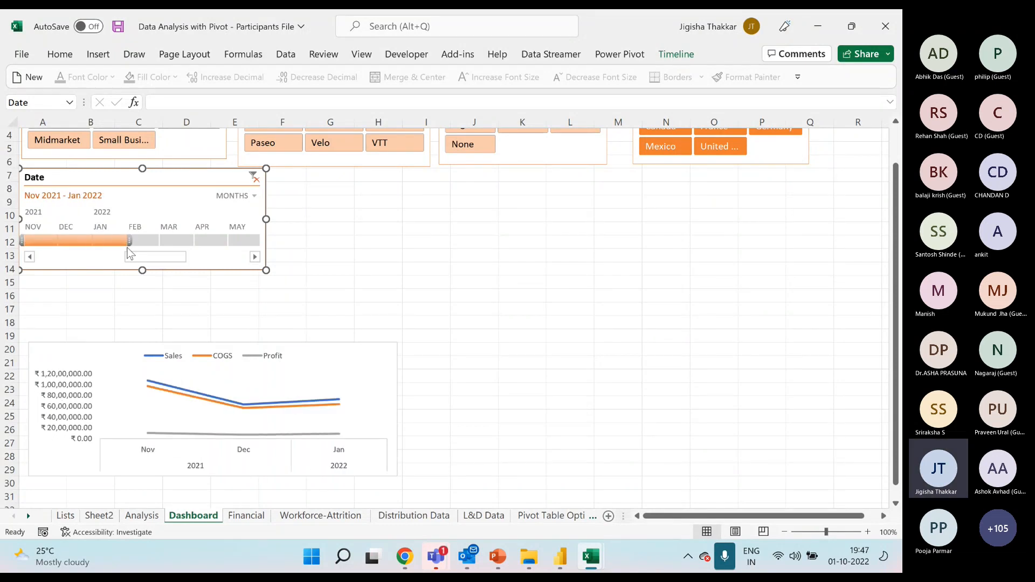
left_click(253, 177)
Move the line chart up to row 15, just below the Date timeline, and close the field list.
left_click(334, 255)
scroll(347, 298, "up", 1)
left_click_drag(113, 382, 115, 326)
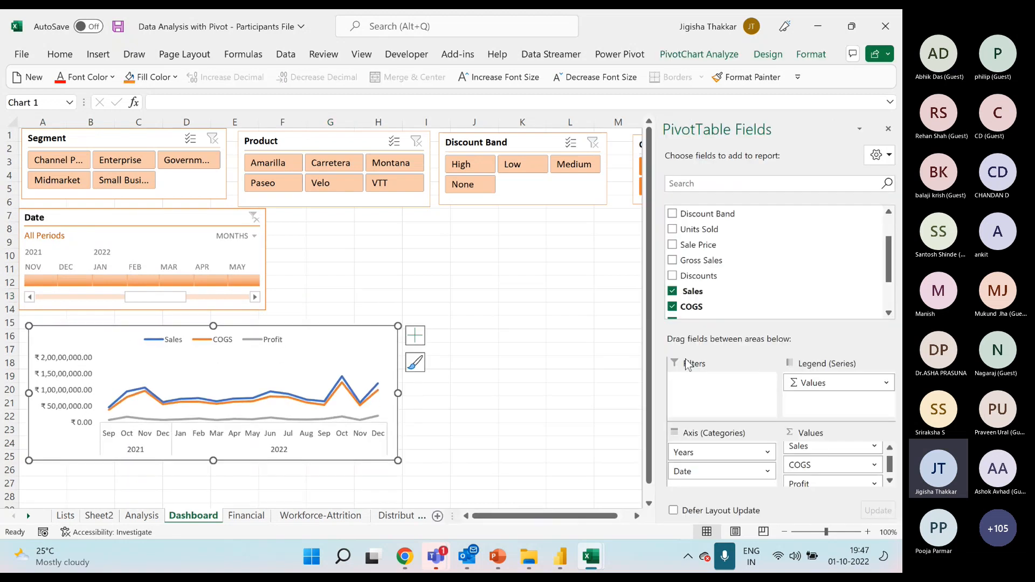
left_click(889, 129)
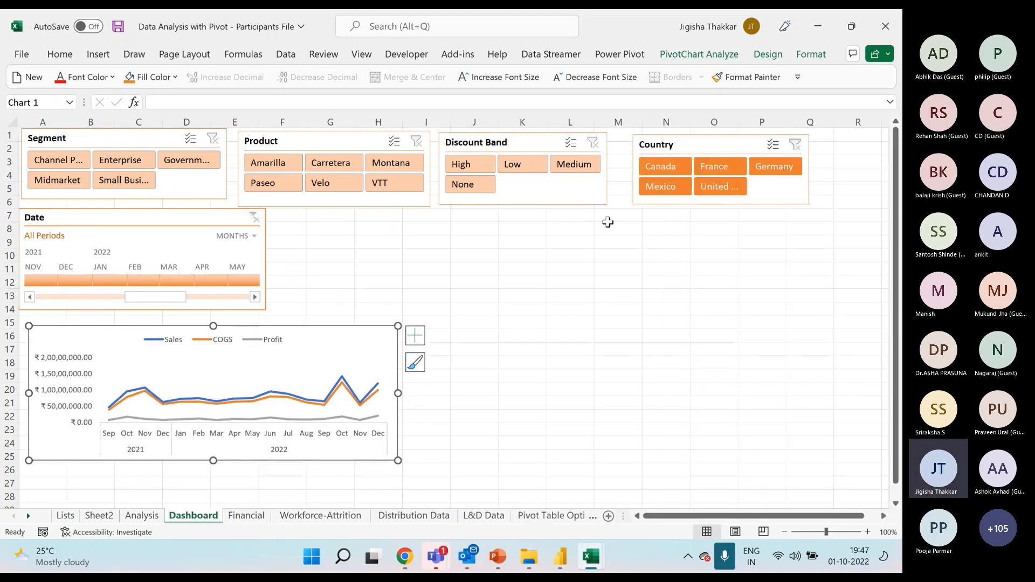
Copy the Years and Date PivotTable on the Analysis sheet to cell A27 and show the copy's field list.
left_click(142, 516)
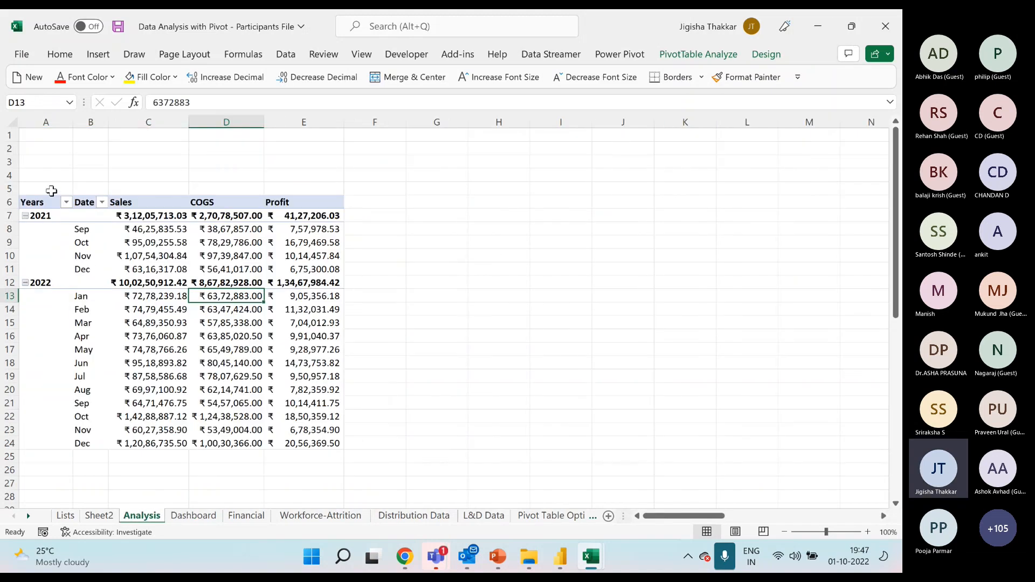
left_click_drag(49, 202, 294, 437)
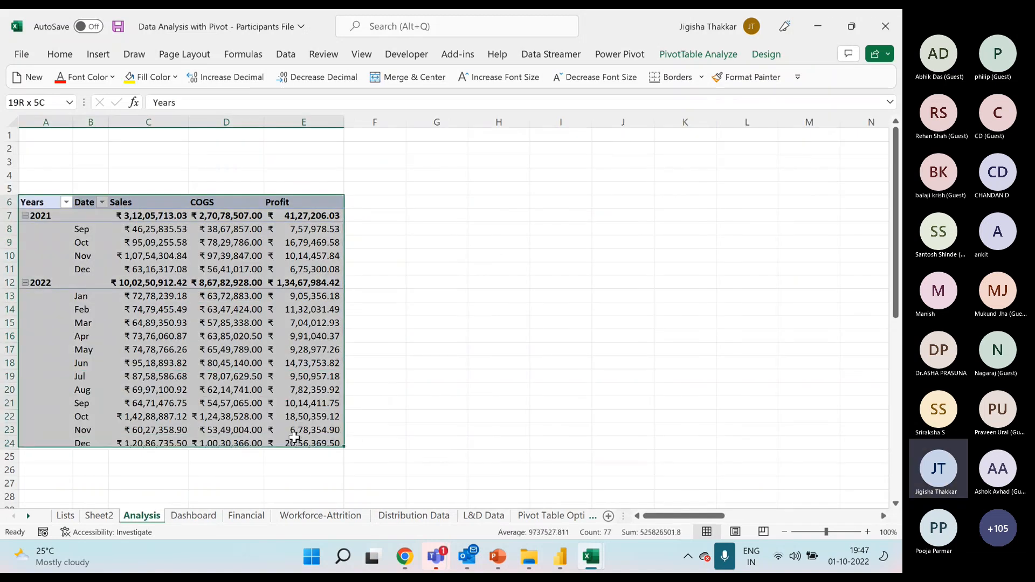
key("ctrl+c")
scroll(129, 374, "down", 6)
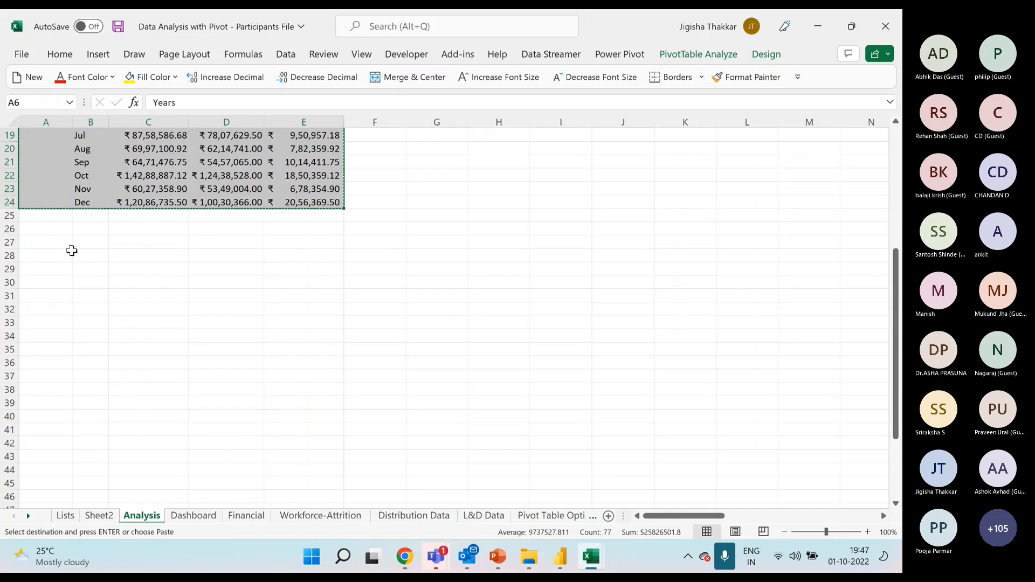
left_click(65, 244)
key("ctrl+v")
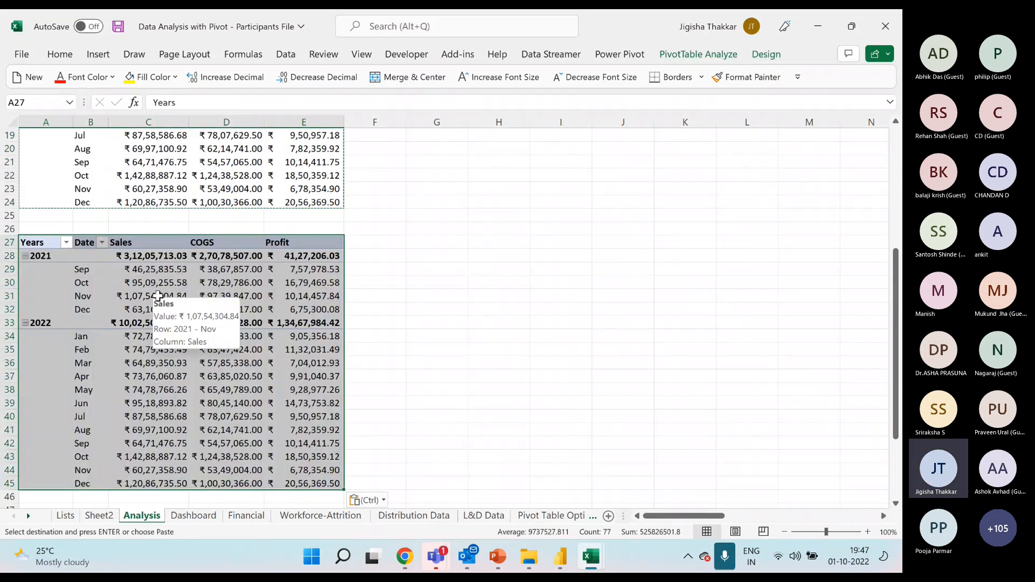
right_click(174, 284)
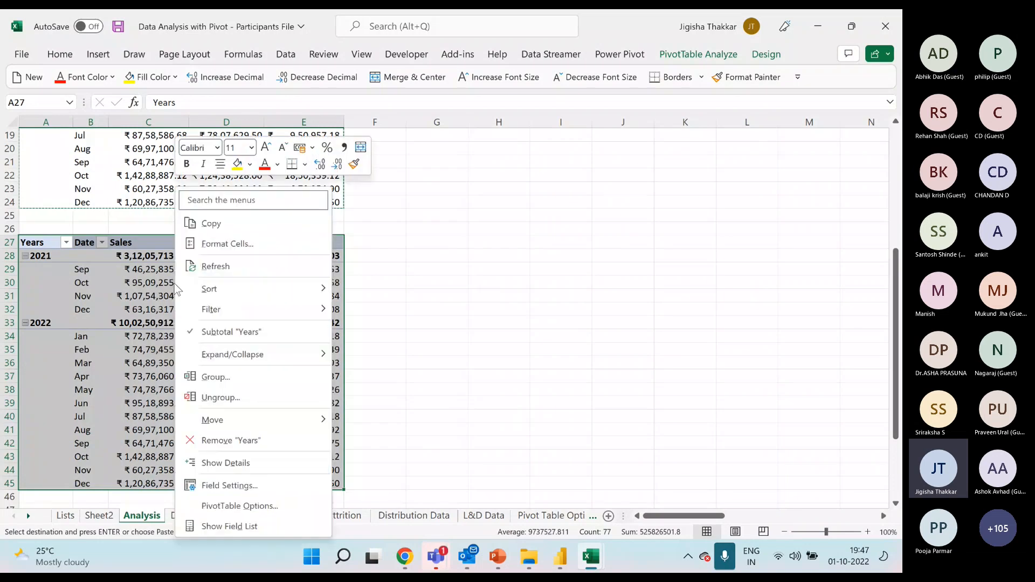
left_click(236, 524)
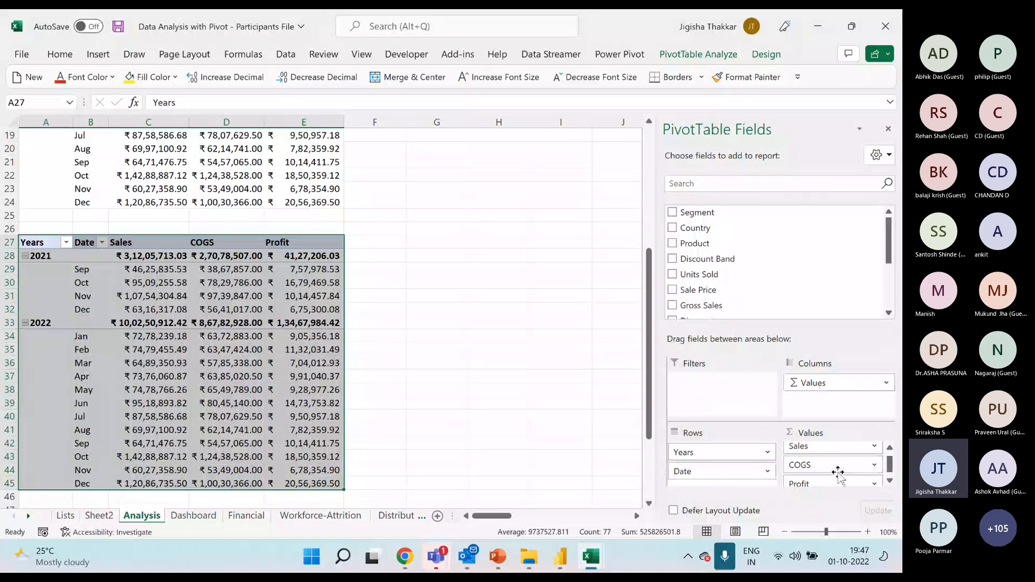
Examine the Segmentwise Sales and Discountbandwise Profits PivotTables on the solution workbook's Financial Analysis sheet.
left_click(591, 556)
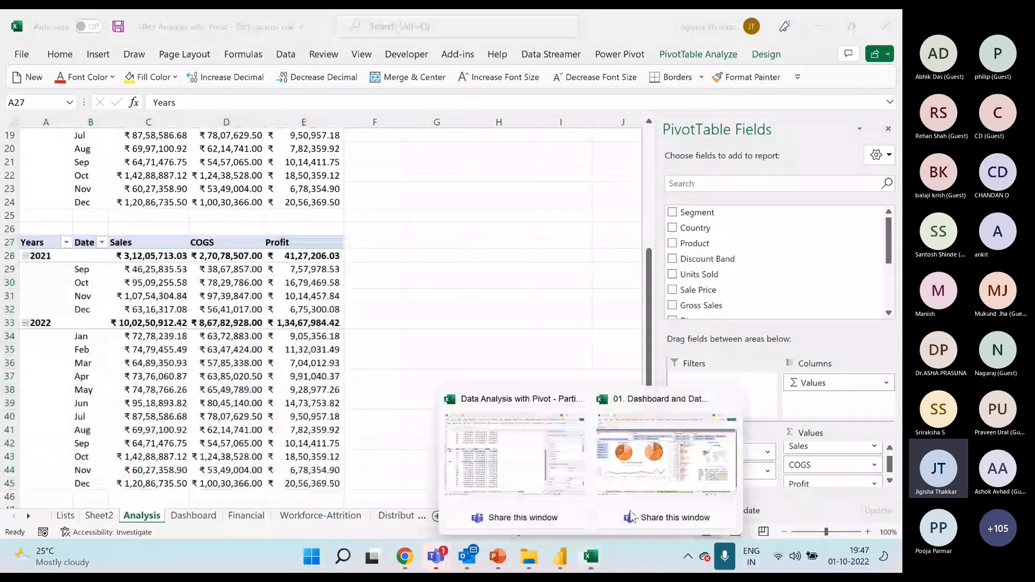
left_click(632, 517)
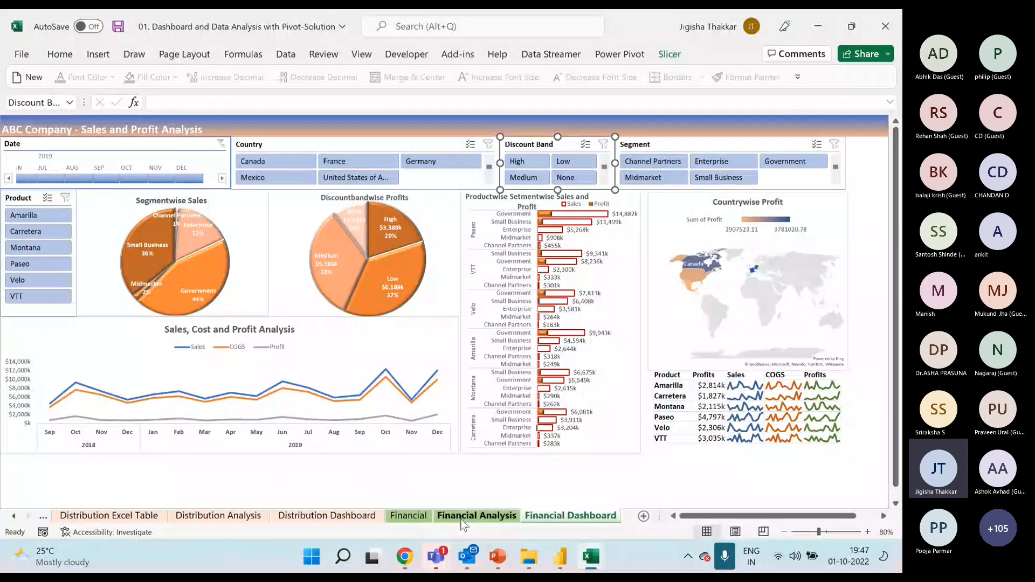
left_click(476, 516)
left_click(148, 336)
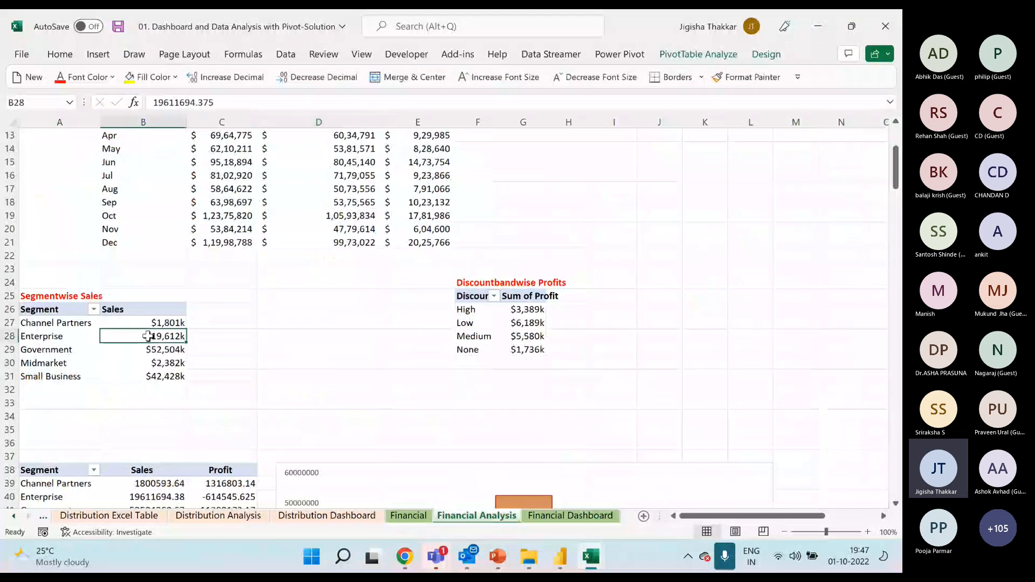
left_click(521, 325)
mouse_move(591, 556)
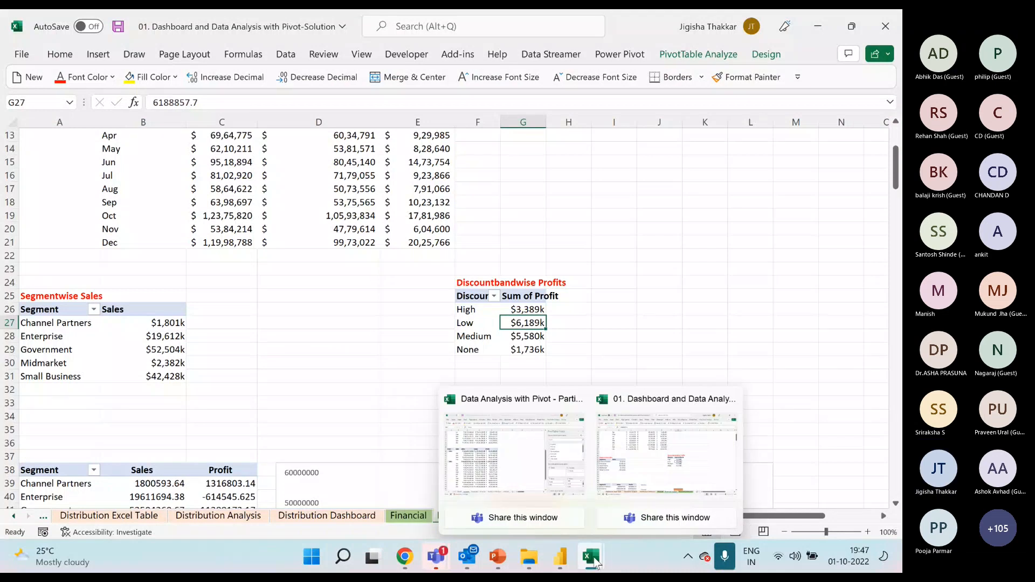
Back in the Participants File workbook, rebuild the copied PivotTable with Segment as rows and the sum of Gross Sales as values.
left_click(534, 480)
left_click(204, 362)
left_click_drag(700, 455, 717, 315)
left_click_drag(769, 280, 769, 279)
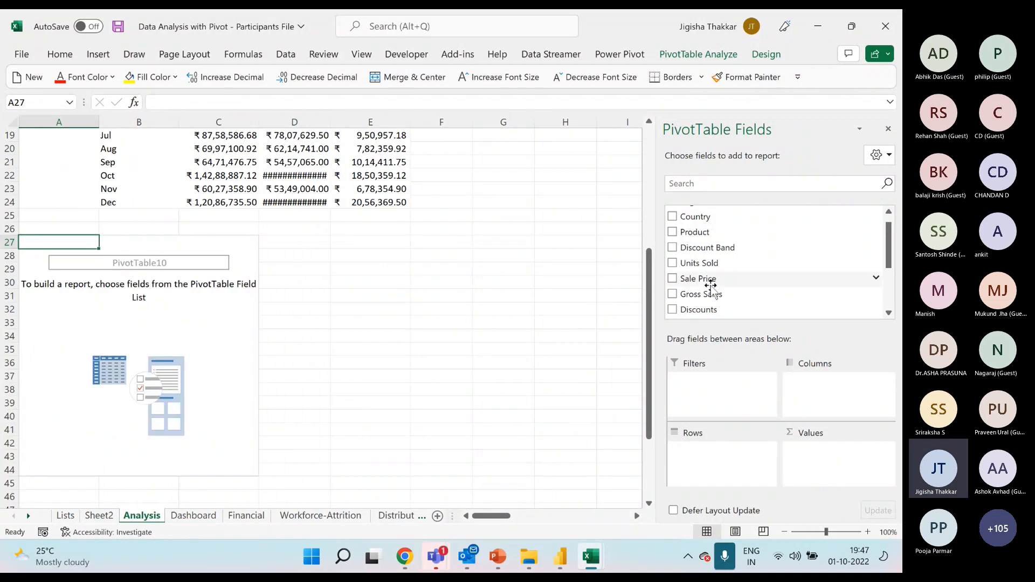
left_click_drag(713, 297, 844, 468)
left_click_drag(717, 215, 739, 453)
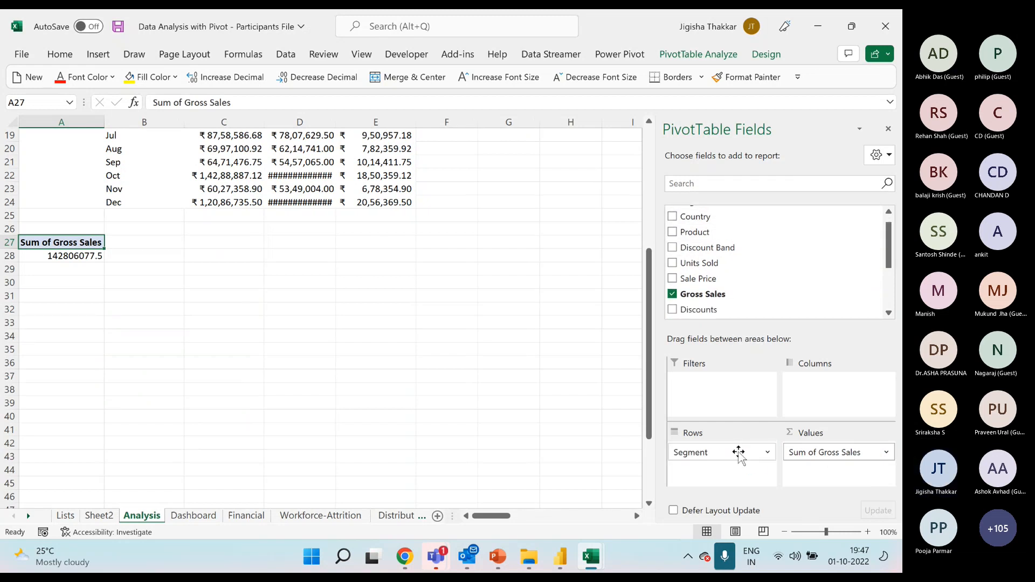
Format the Sum of Gross Sales values as Currency with the ₹ symbol and two decimal places.
left_click(139, 273)
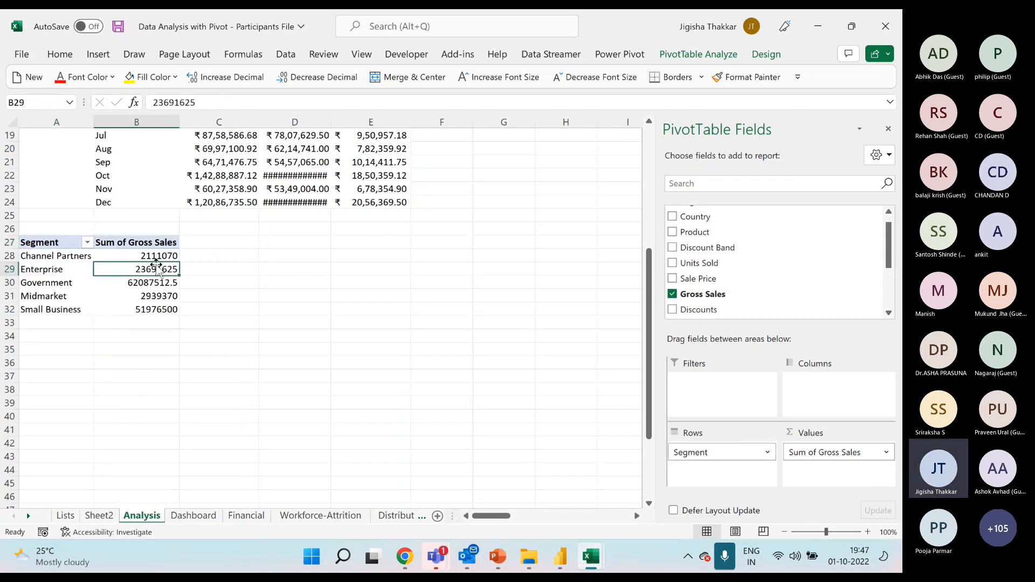
right_click(161, 258)
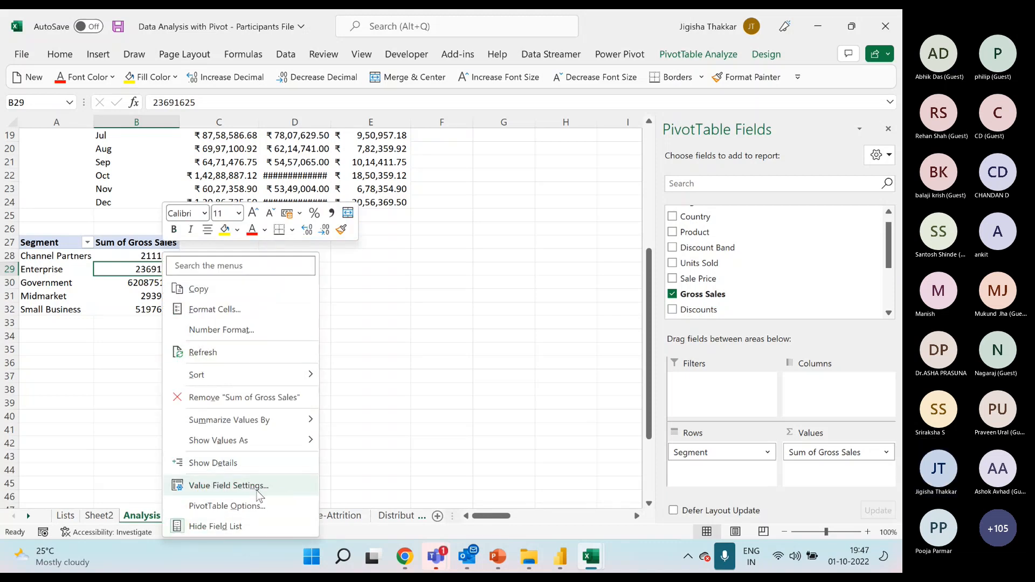
left_click(258, 492)
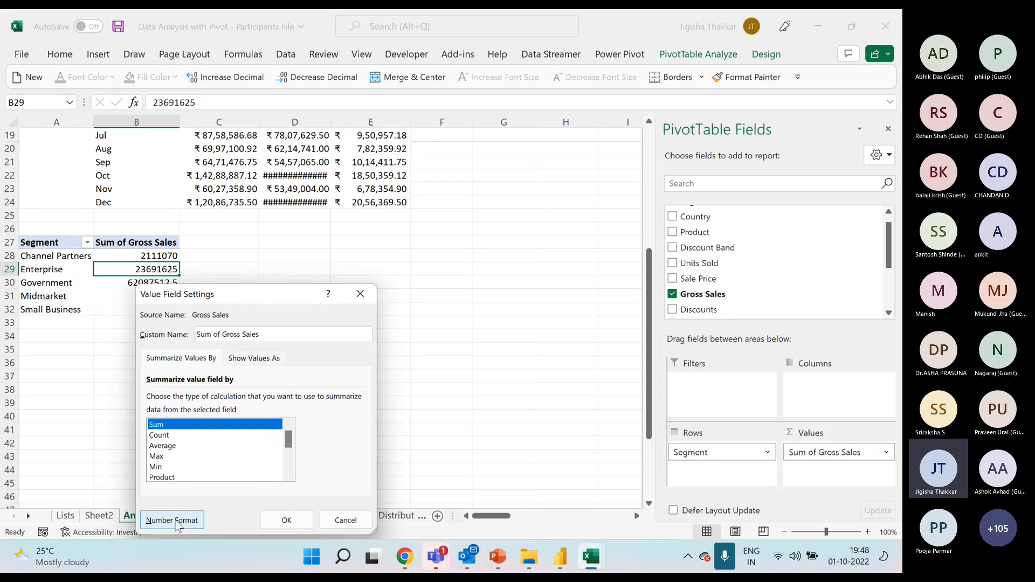
left_click(172, 517)
left_click(108, 238)
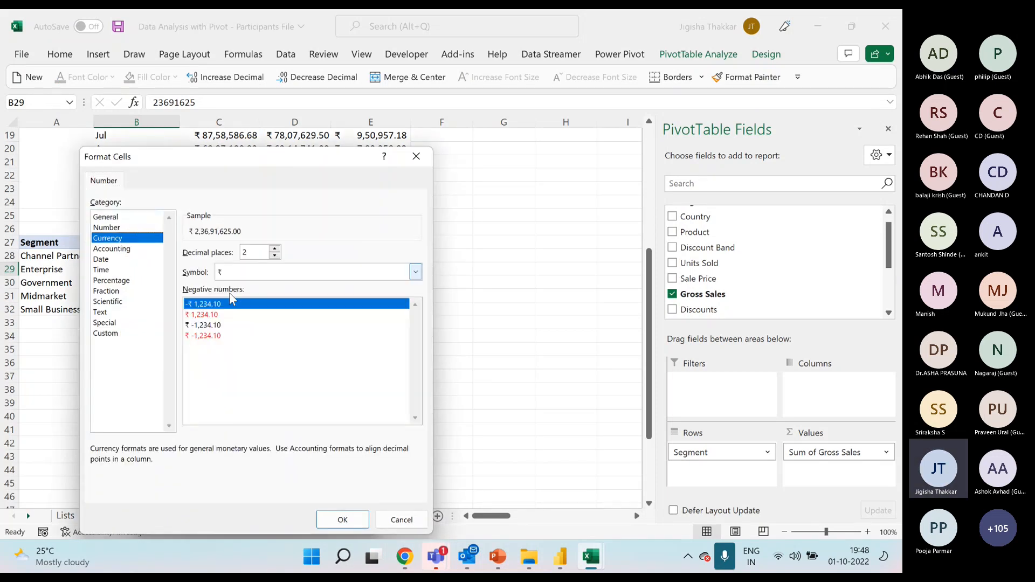
left_click(342, 519)
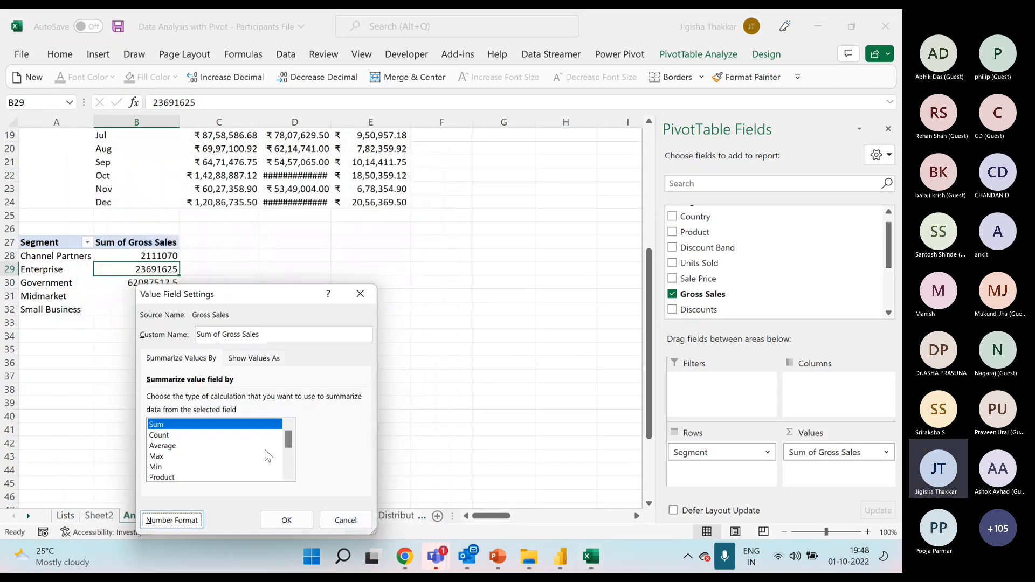
left_click(286, 520)
Insert a 2-D pie PivotChart of gross sales by segment, shrink it and place it beside the table from C27 to G41.
mouse_move(139, 294)
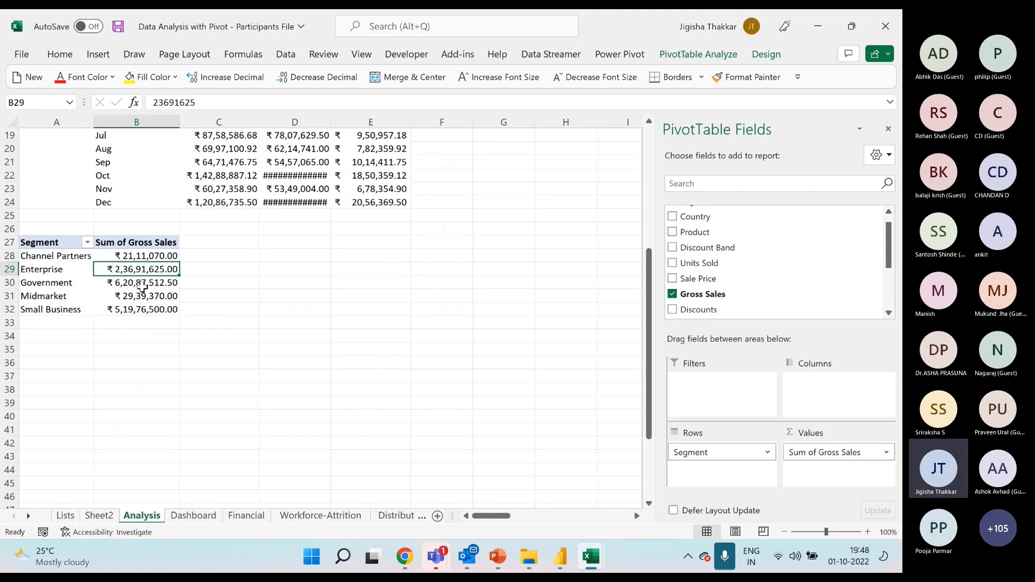
left_click(98, 53)
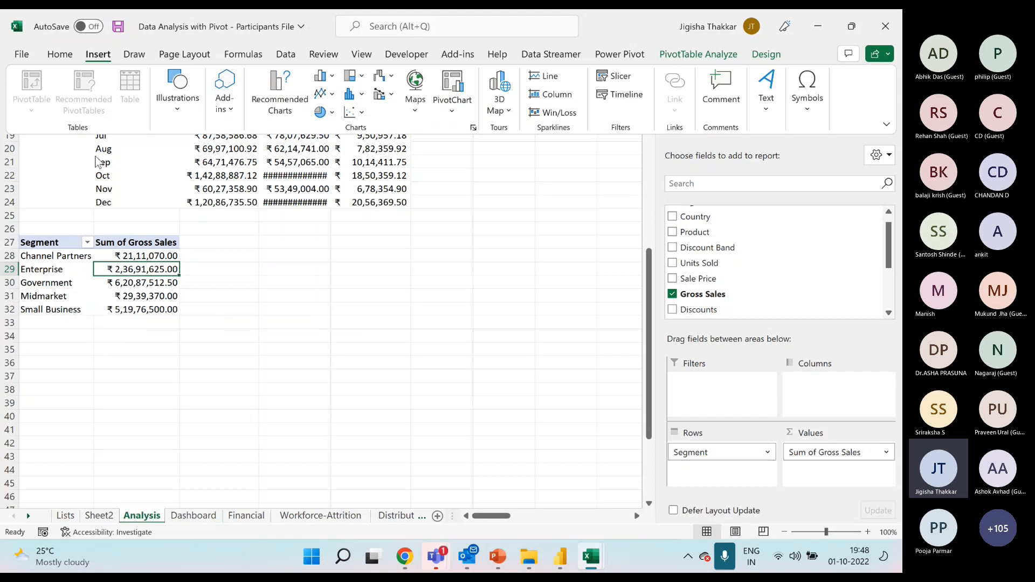
left_click(329, 112)
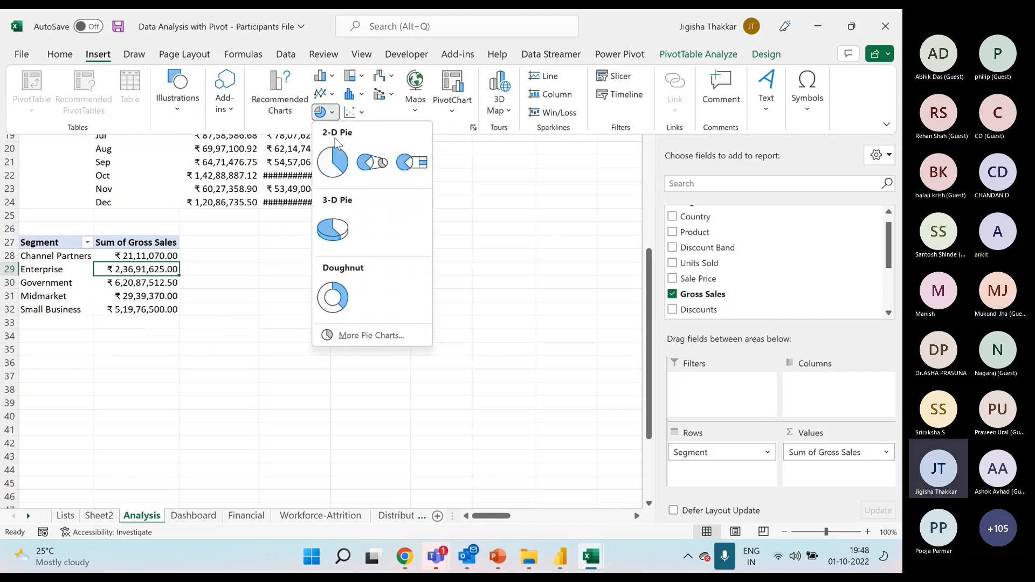
left_click(340, 165)
left_click_drag(313, 246, 352, 264)
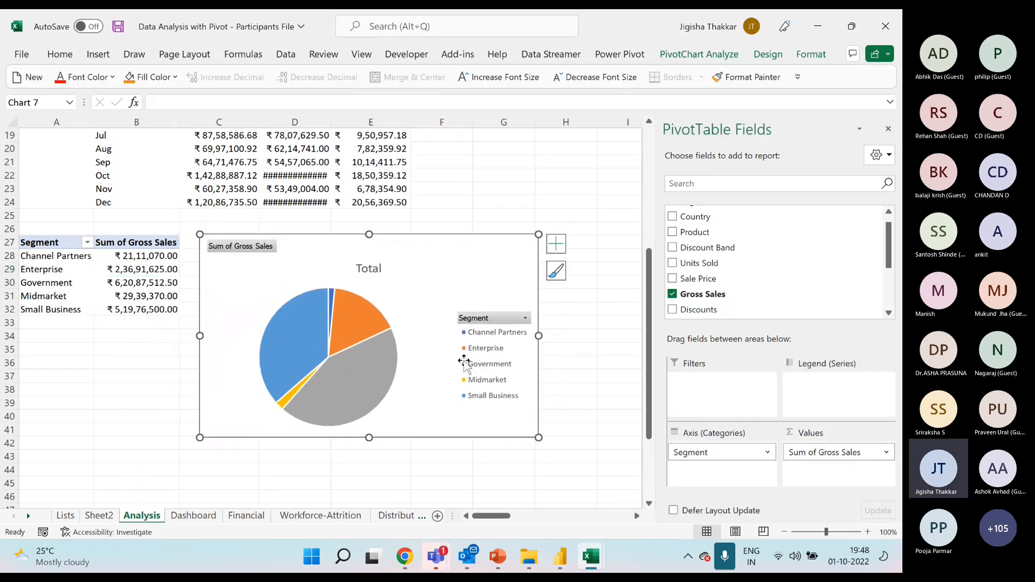
left_click_drag(538, 438, 472, 428)
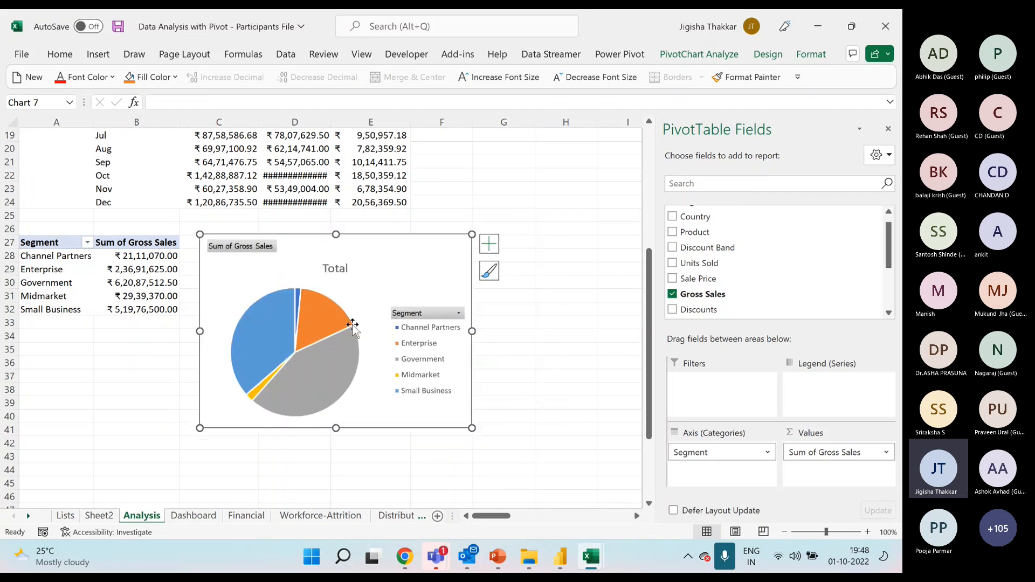
left_click(324, 320)
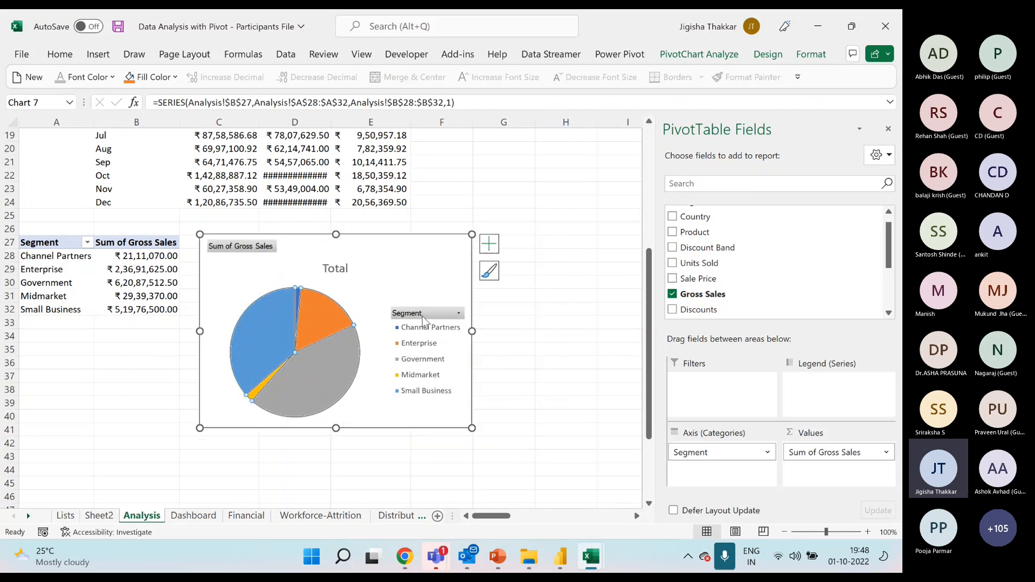
Move the segment pie chart's legend to the top and hide all field buttons on the chart.
left_click(488, 249)
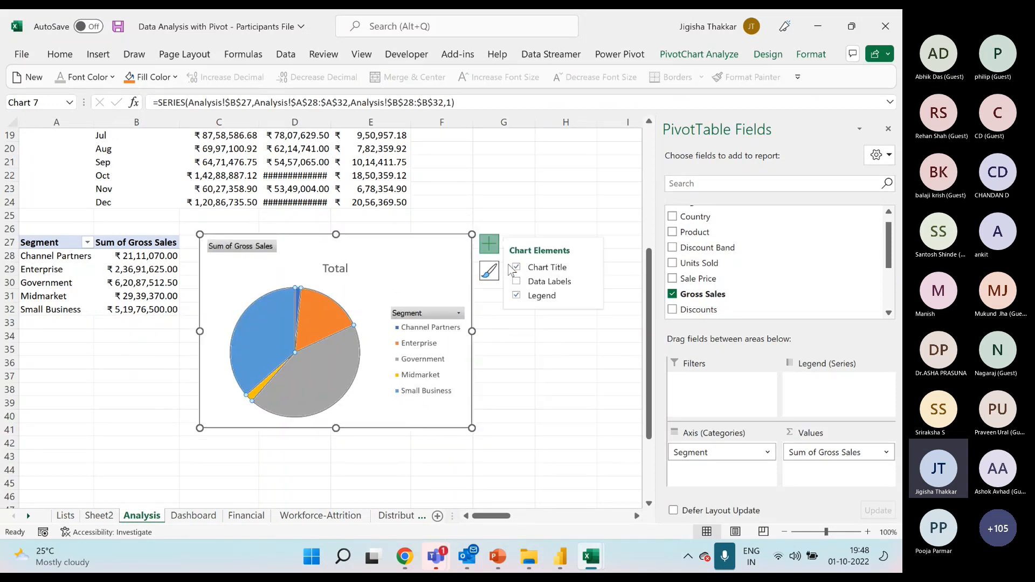
left_click(589, 294)
left_click(617, 322)
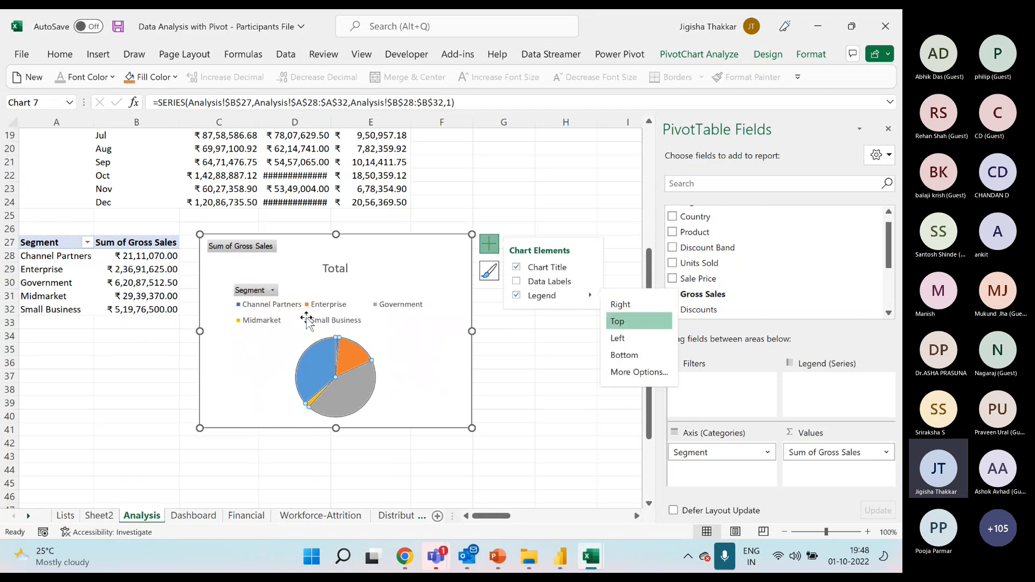
right_click(256, 247)
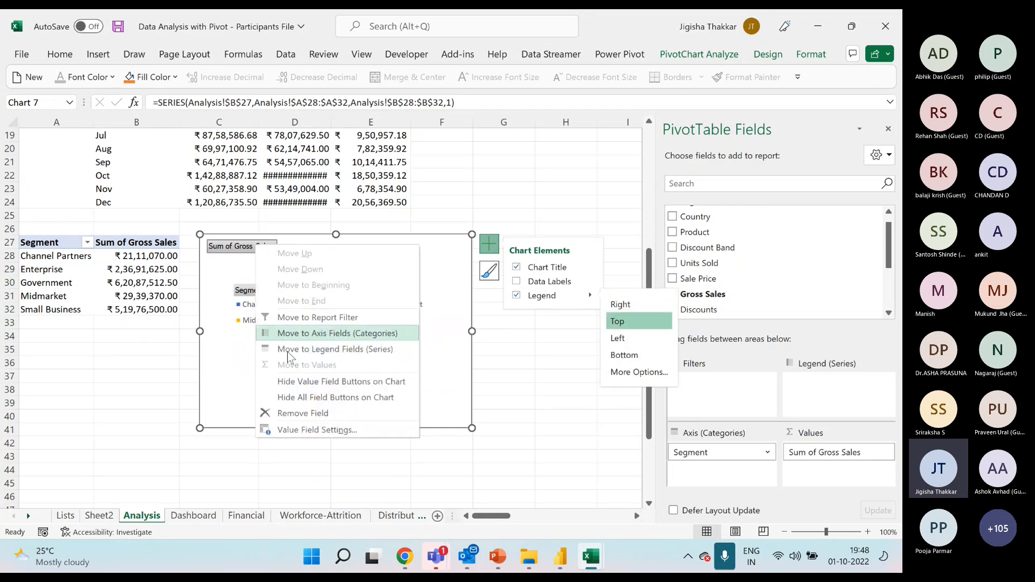
left_click(335, 398)
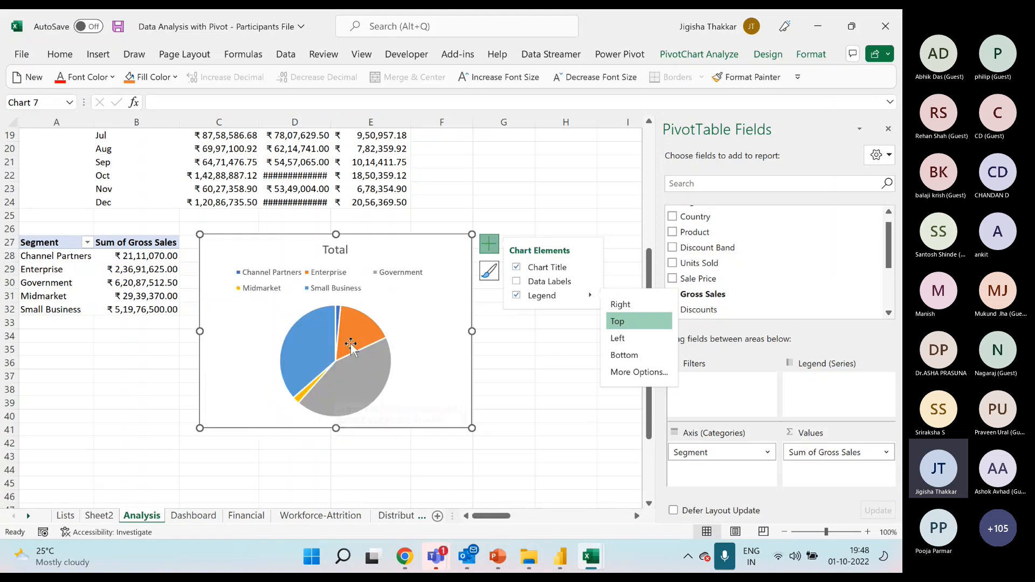
Apply a bevel shape effect to the slices of the segment pie chart.
left_click(811, 54)
left_click(435, 113)
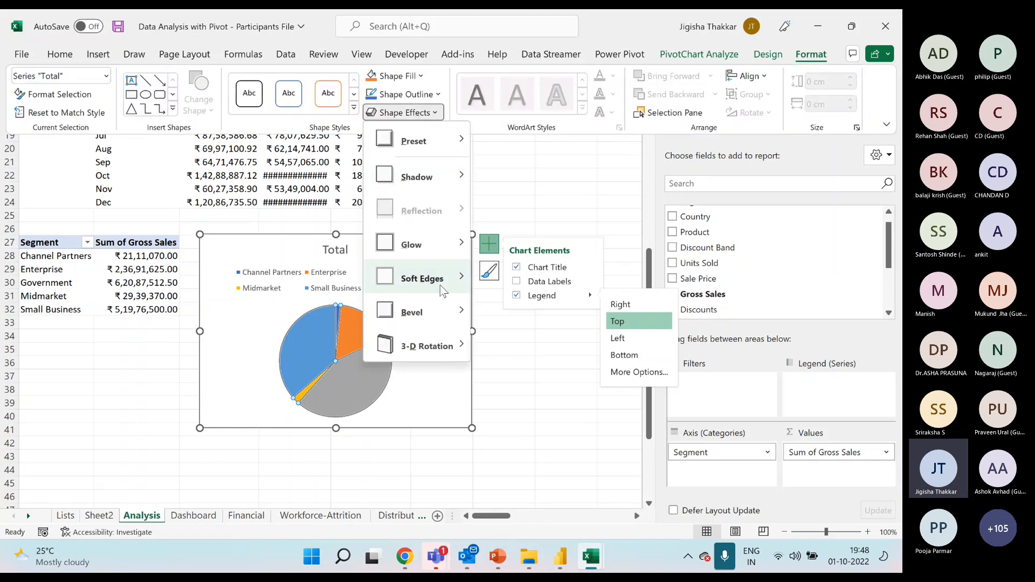
mouse_move(436, 312)
left_click(500, 405)
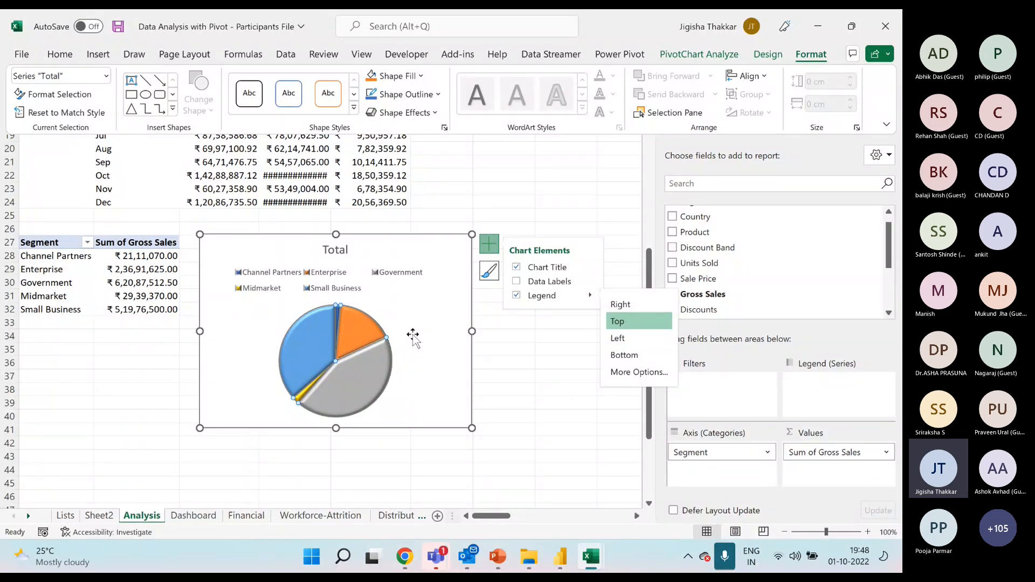
Cut the segment pie chart from the Analysis sheet and paste it at cell G8 of the Dashboard sheet.
key("Delete")
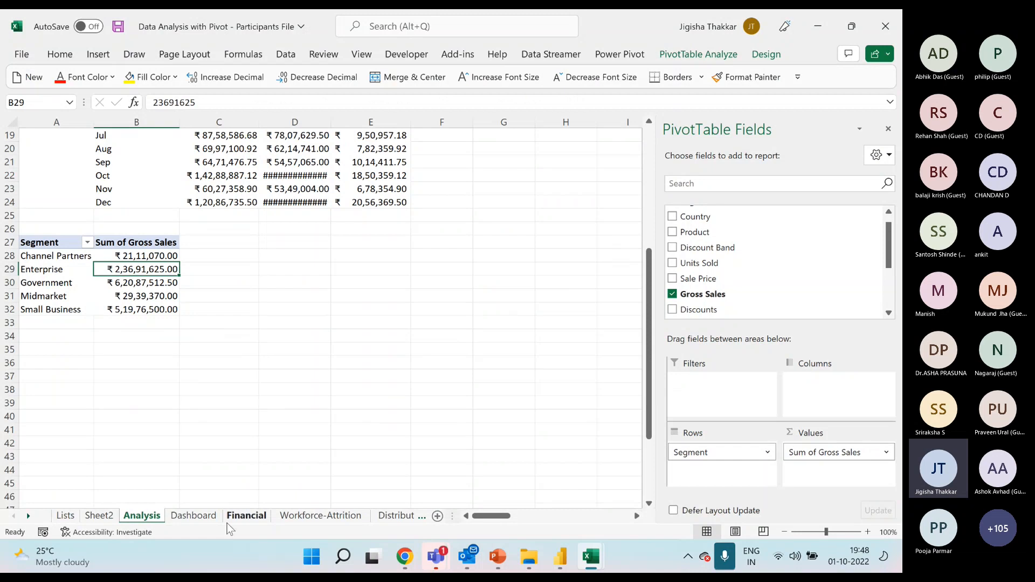
left_click(193, 515)
left_click(327, 231)
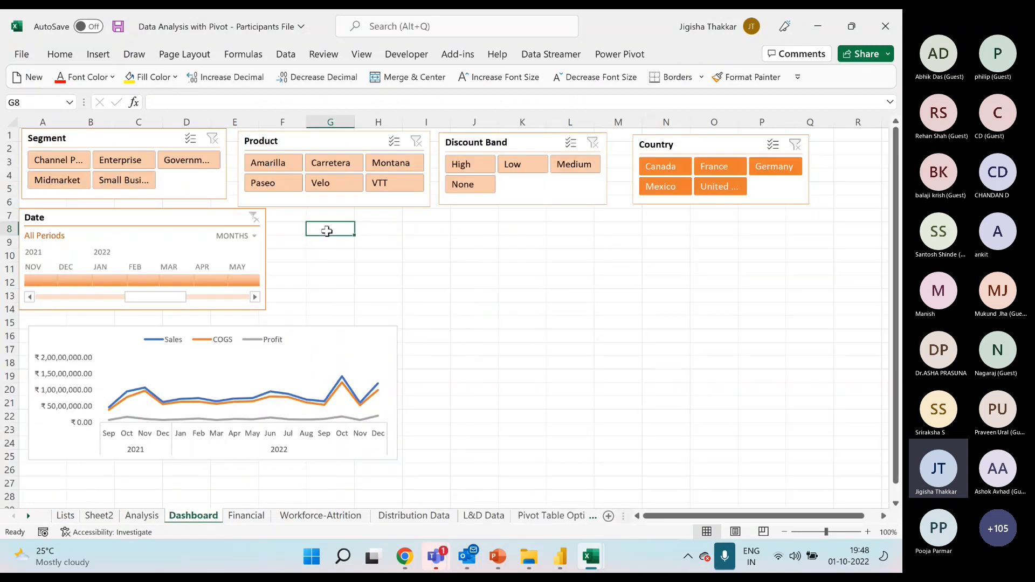
key("ctrl+v")
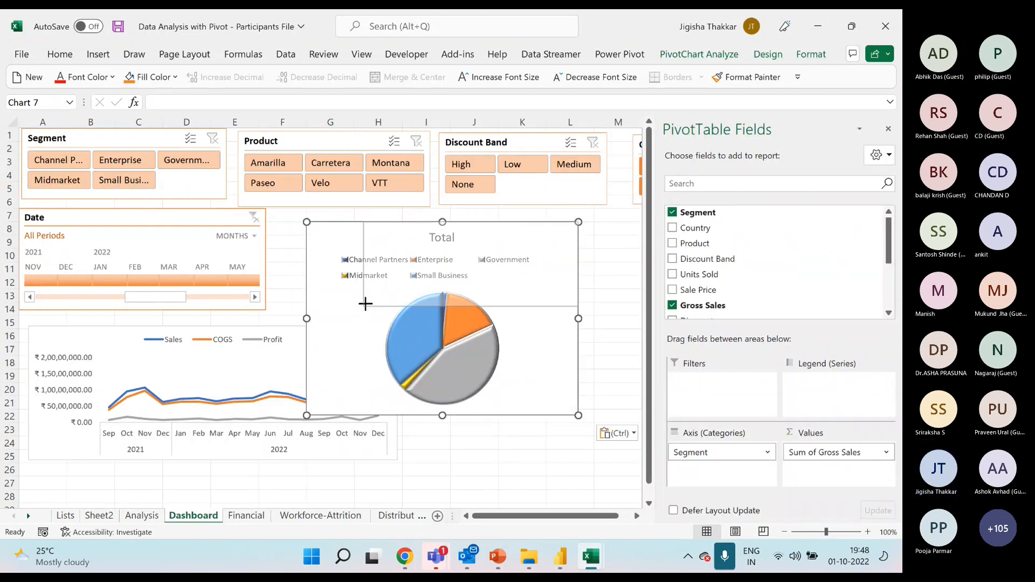
Place the pie chart beside the Date timeline, remove its legend and size it from about F7 to L15.
left_click_drag(366, 304, 370, 299)
left_click_drag(409, 227, 315, 213)
left_click(502, 218)
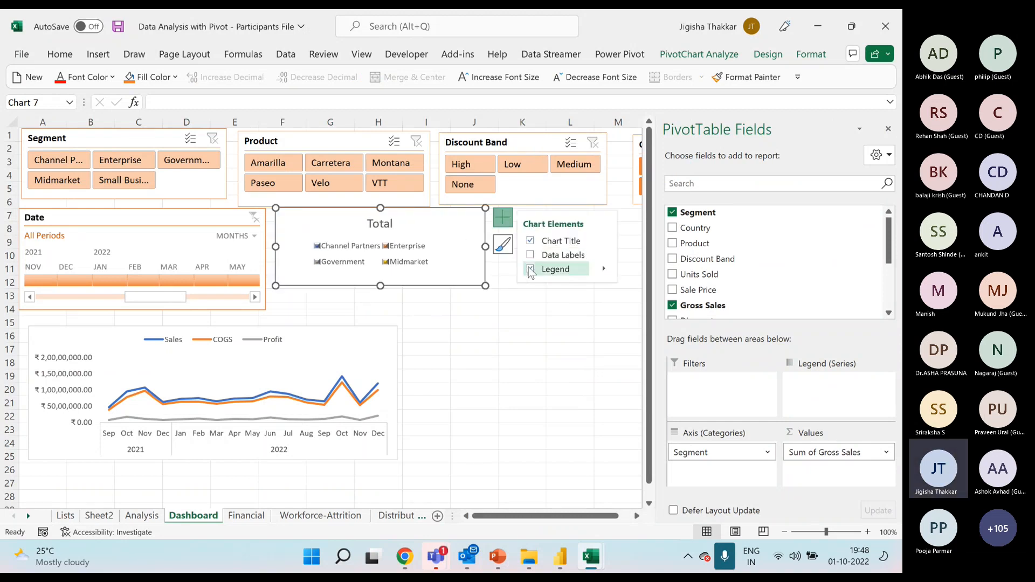
left_click(530, 270)
left_click_drag(485, 286, 551, 330)
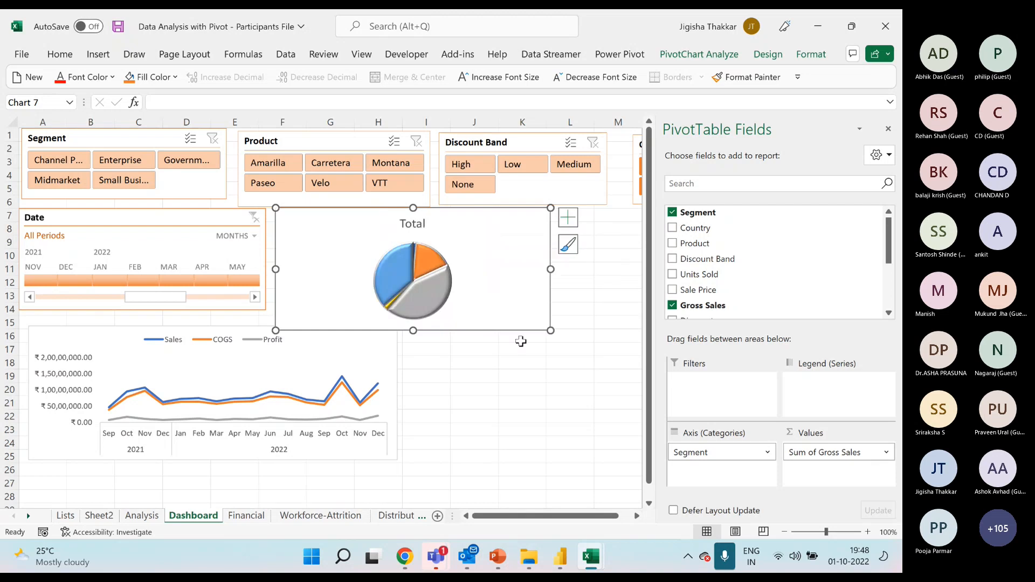
Lower the line chart to start at about row 19 and resize the pie chart above it to about F7 to K18.
left_click_drag(219, 331, 209, 379)
mouse_move(321, 220)
left_mouse_down()
mouse_move(313, 231)
mouse_move(324, 228)
left_mouse_up()
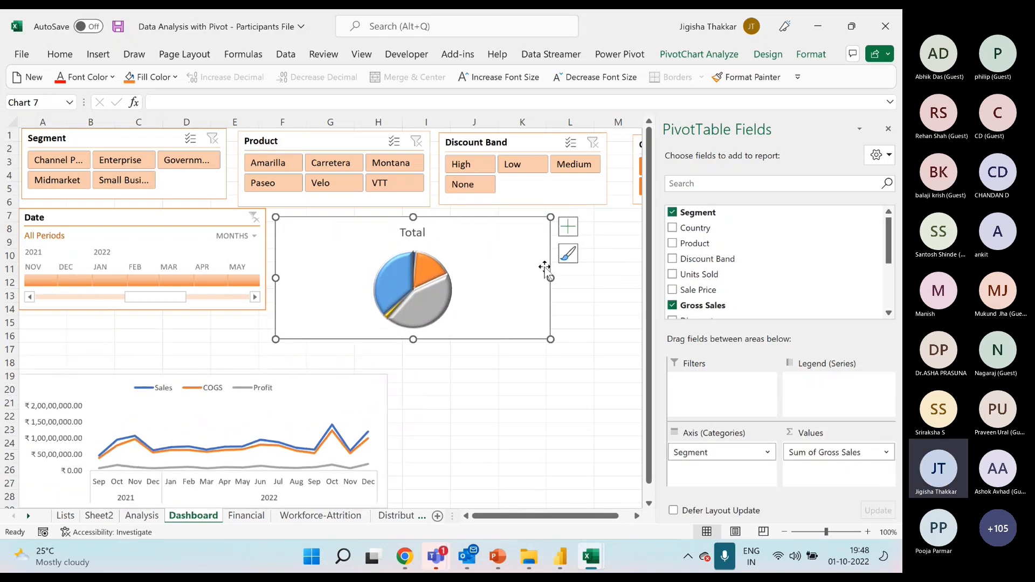
left_click_drag(551, 277, 501, 278)
left_click_drag(387, 339, 387, 364)
left_click(888, 128)
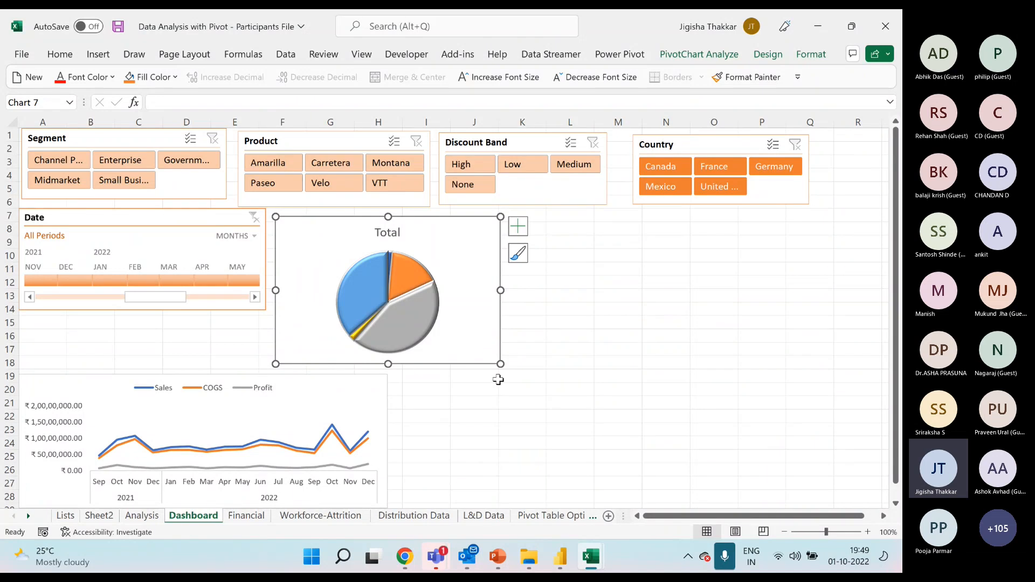
left_click_drag(500, 363, 512, 362)
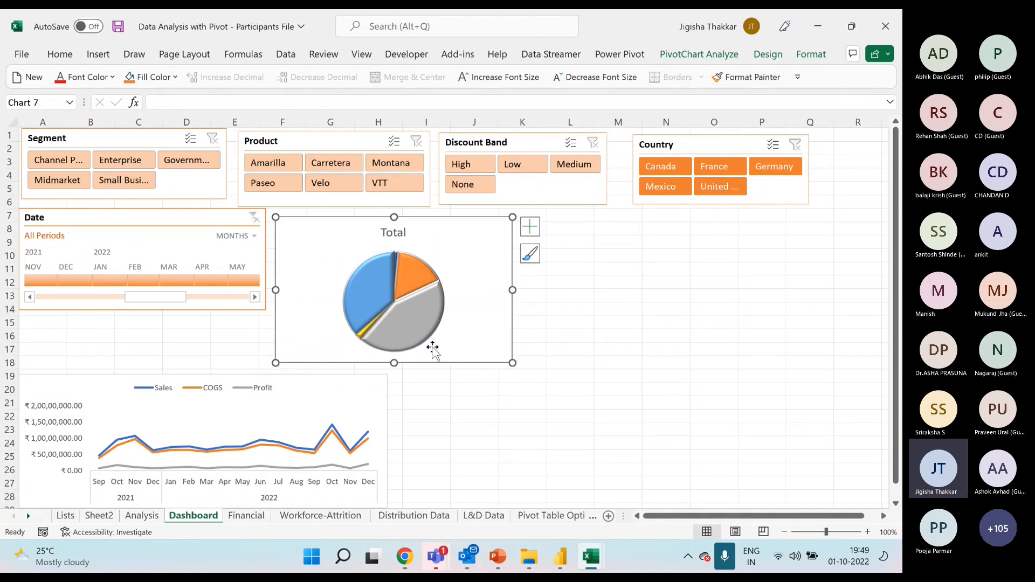
Check the solution workbook's Financial Dashboard, and return to the Participants File's Analysis sheet to review its PivotTables.
mouse_move(426, 276)
mouse_move(593, 558)
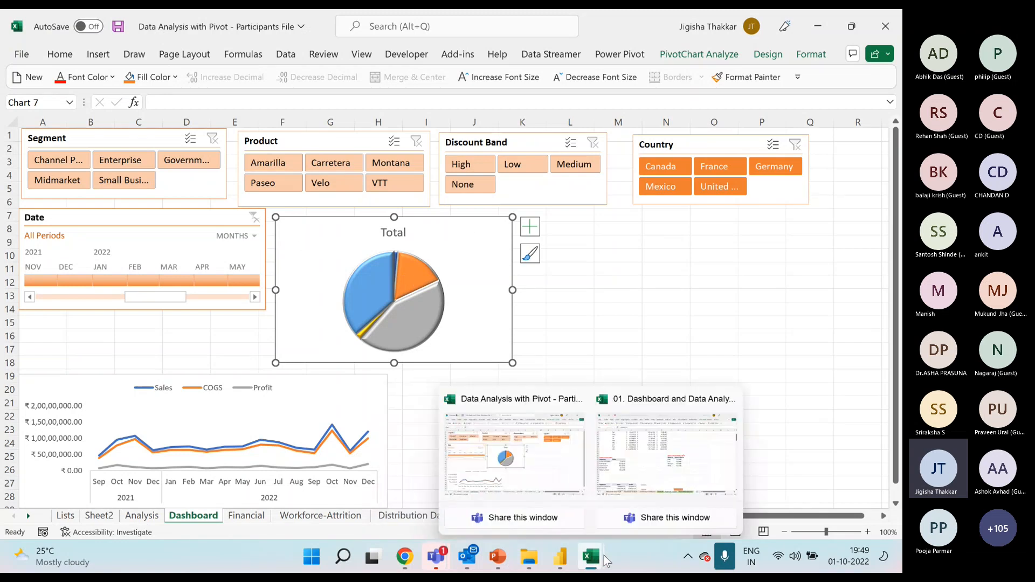
left_click(631, 475)
left_click(556, 520)
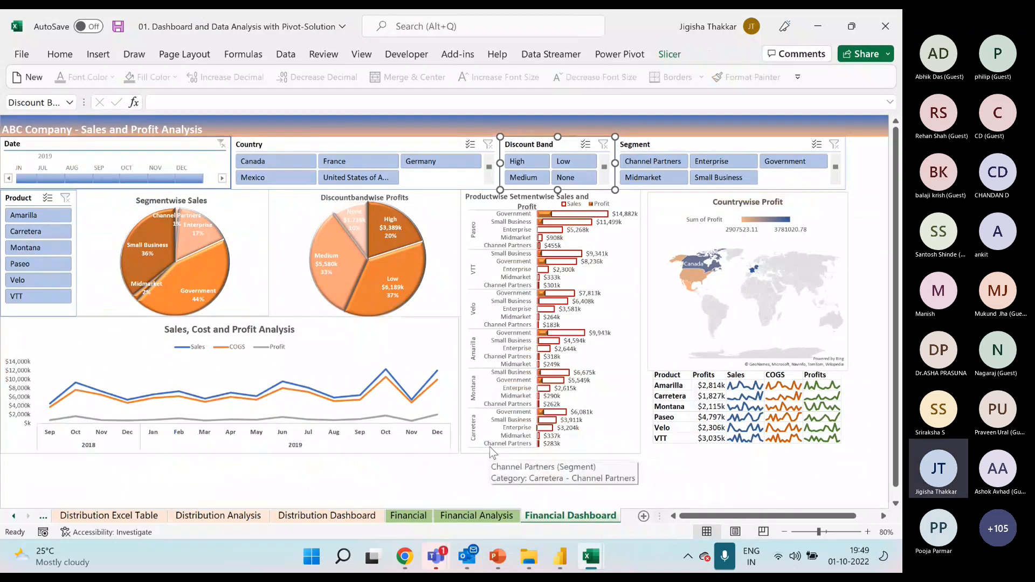
mouse_move(591, 558)
left_click(571, 479)
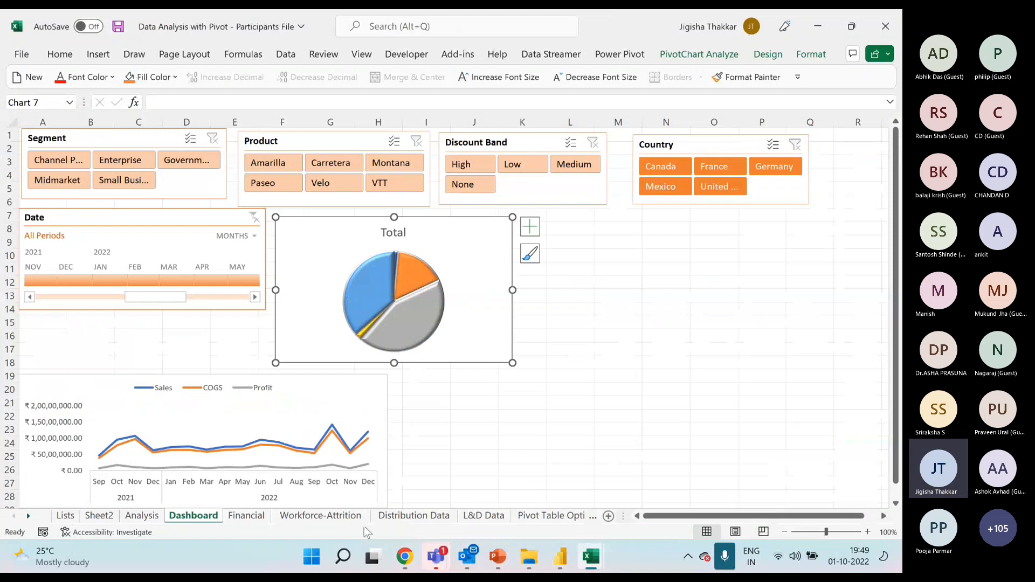
left_click(147, 517)
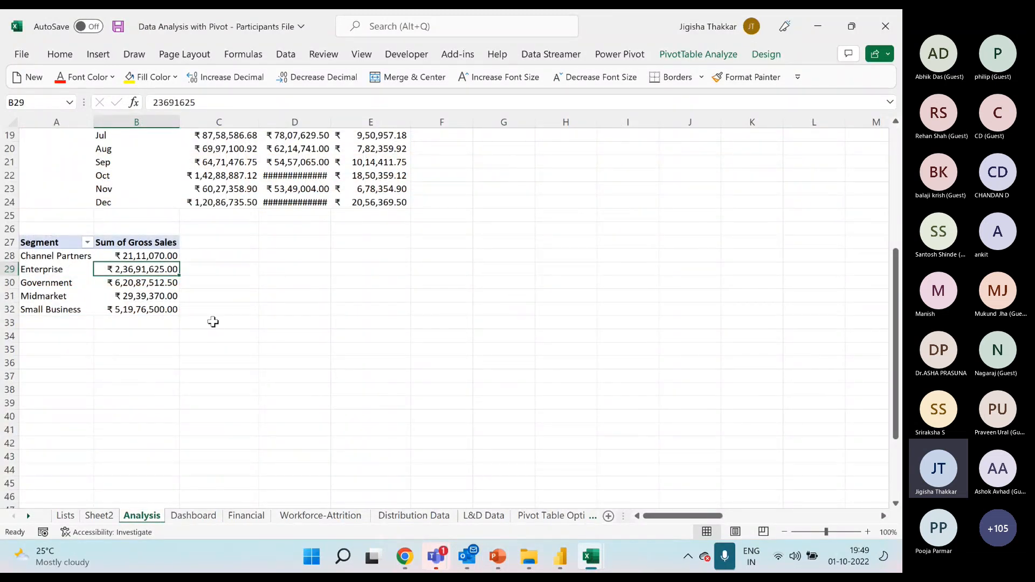
scroll(238, 323, "up", 3)
scroll(238, 323, "down", 4)
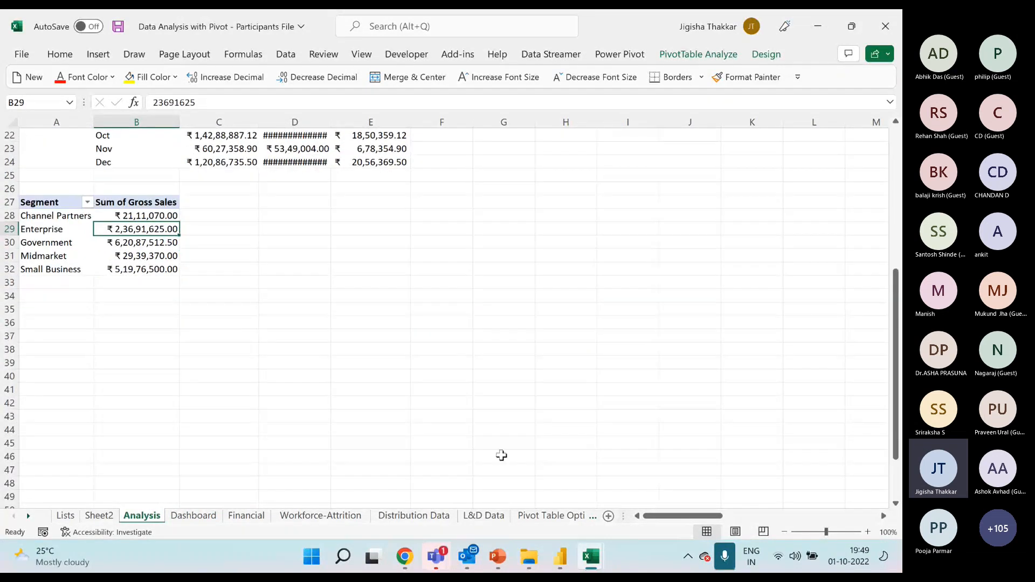
On the solution's Financial Analysis sheet, examine the Productwise Setmentwise Sales and Profit PivotTable and its field layout.
mouse_move(591, 557)
left_click(662, 447)
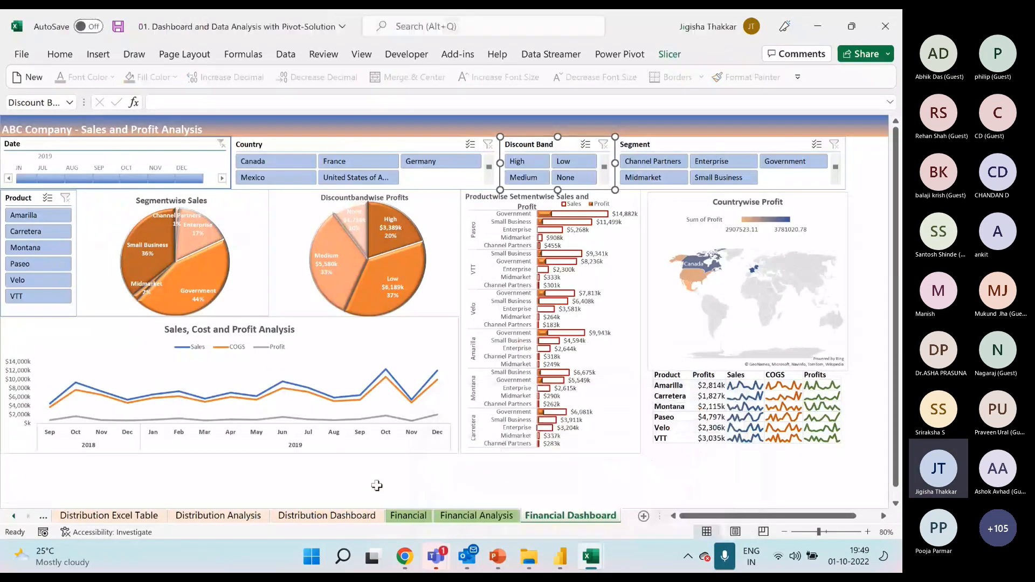
left_click(467, 519)
scroll(256, 426, "down", 10)
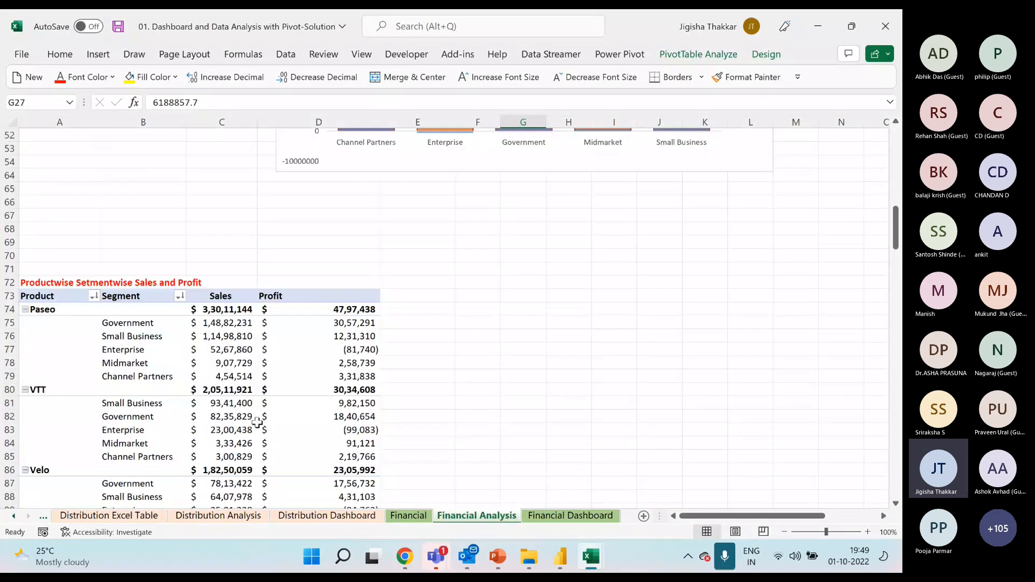
scroll(256, 423, "down", 3)
left_click(46, 216)
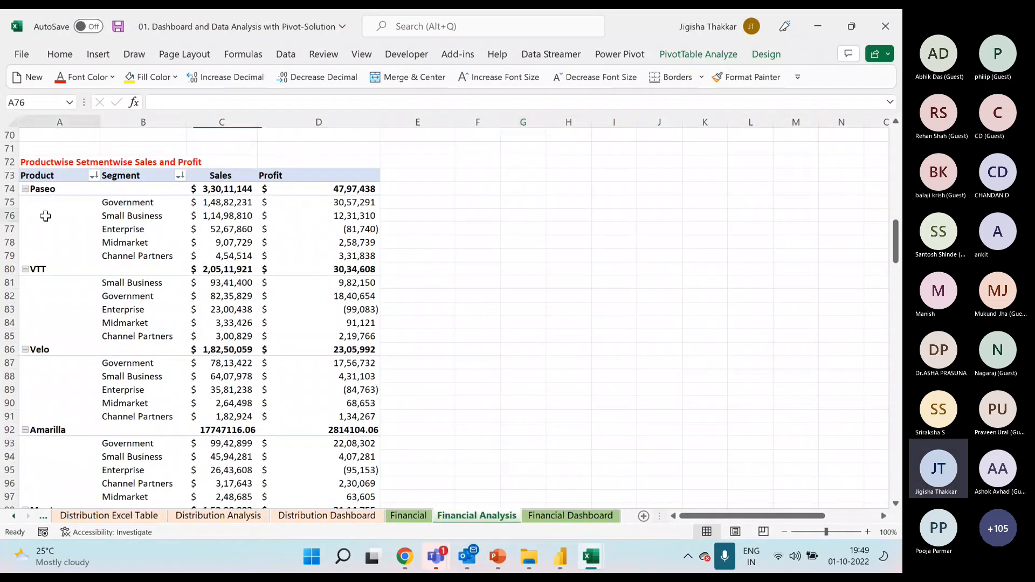
left_click(56, 197)
right_click(163, 216)
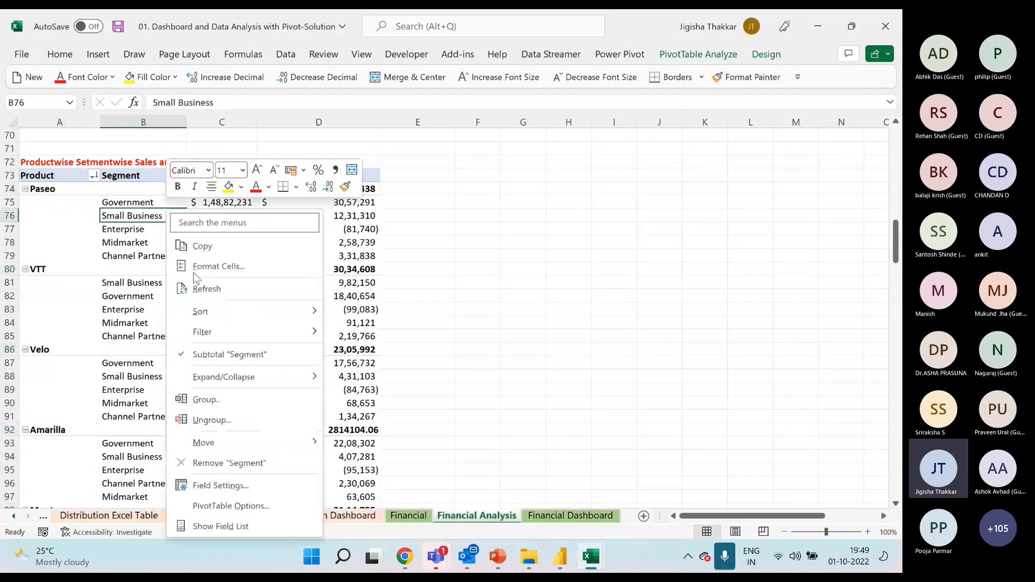
left_click(216, 526)
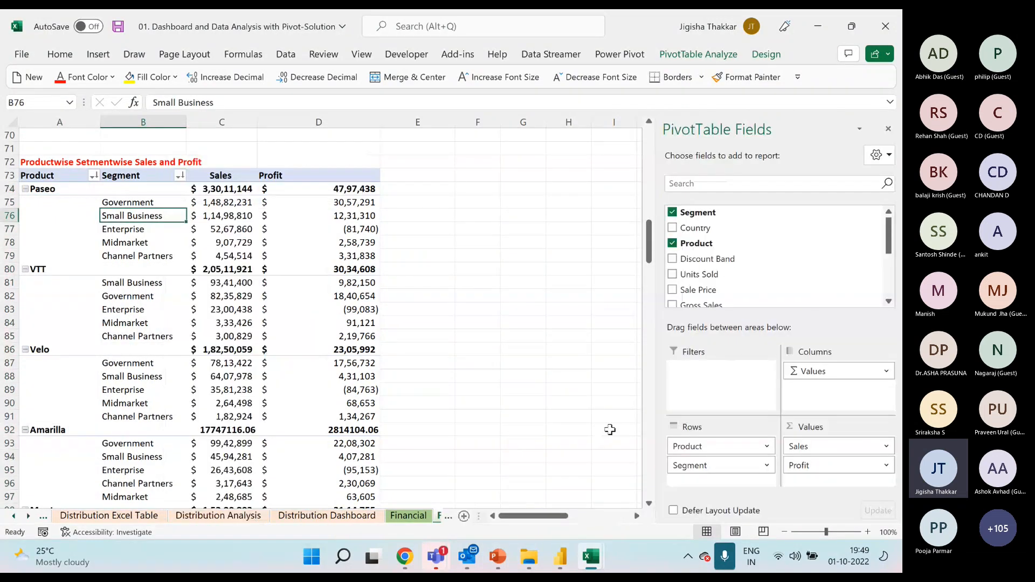
left_click(703, 465)
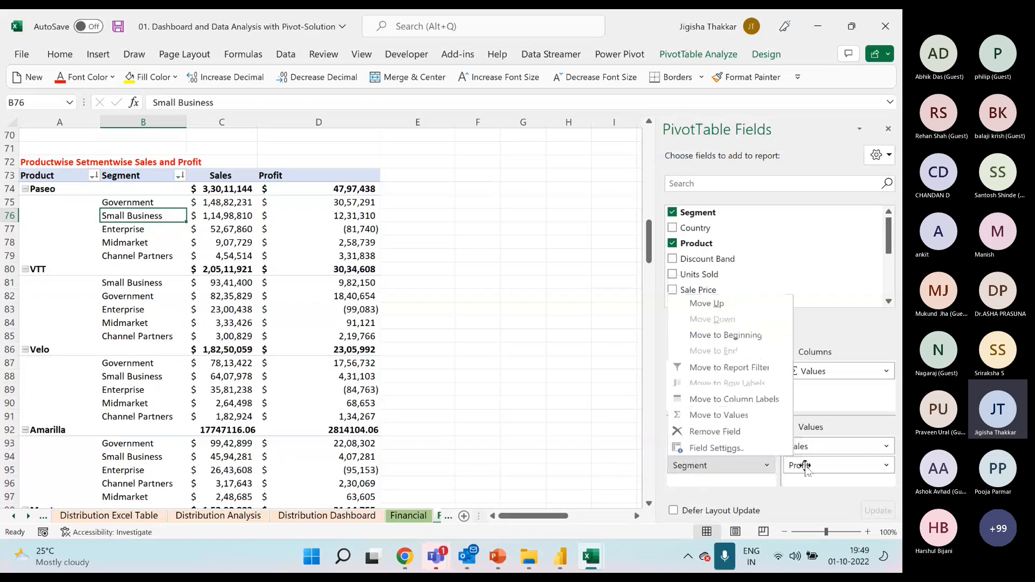
left_click(205, 296)
Examine the solution's PivotTables of sales ranges and of sales by year and month below the product table.
scroll(197, 303, "down", 10)
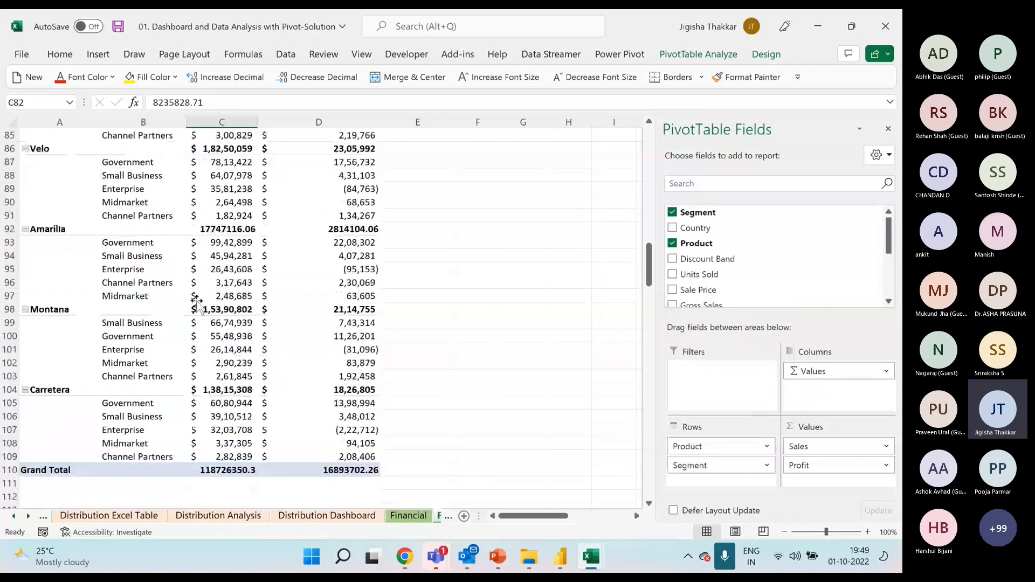
scroll(197, 303, "down", 5)
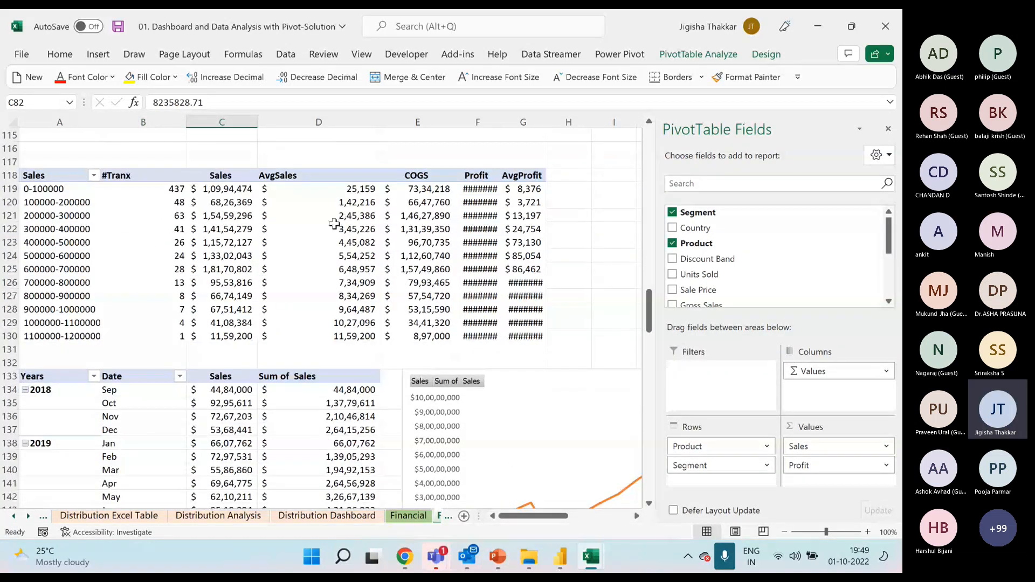
left_click_drag(218, 175, 312, 340)
scroll(345, 345, "down", 3)
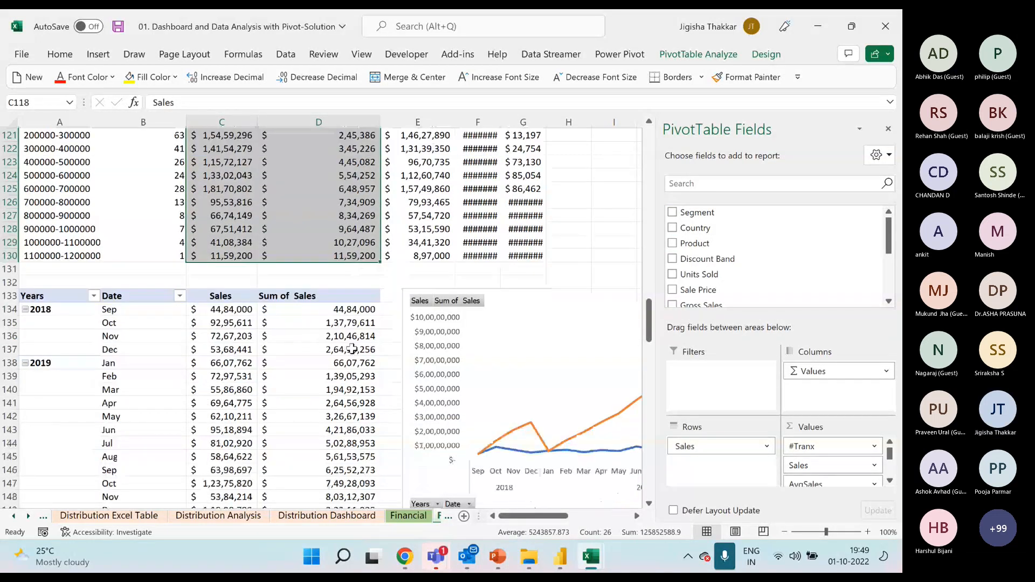
left_click(271, 315)
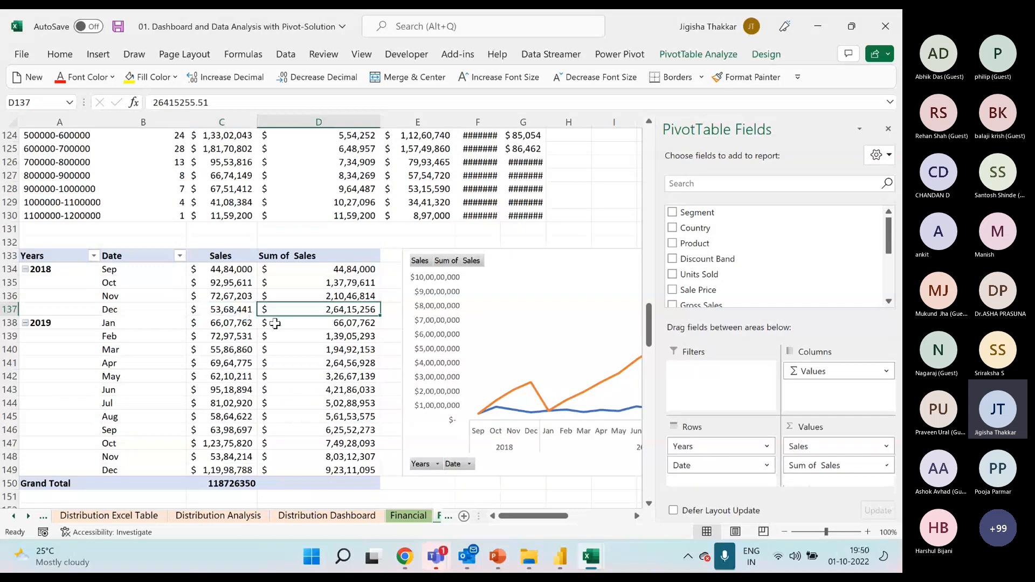
scroll(275, 323, "down", 2)
scroll(272, 323, "down", 3)
scroll(273, 323, "up", 8)
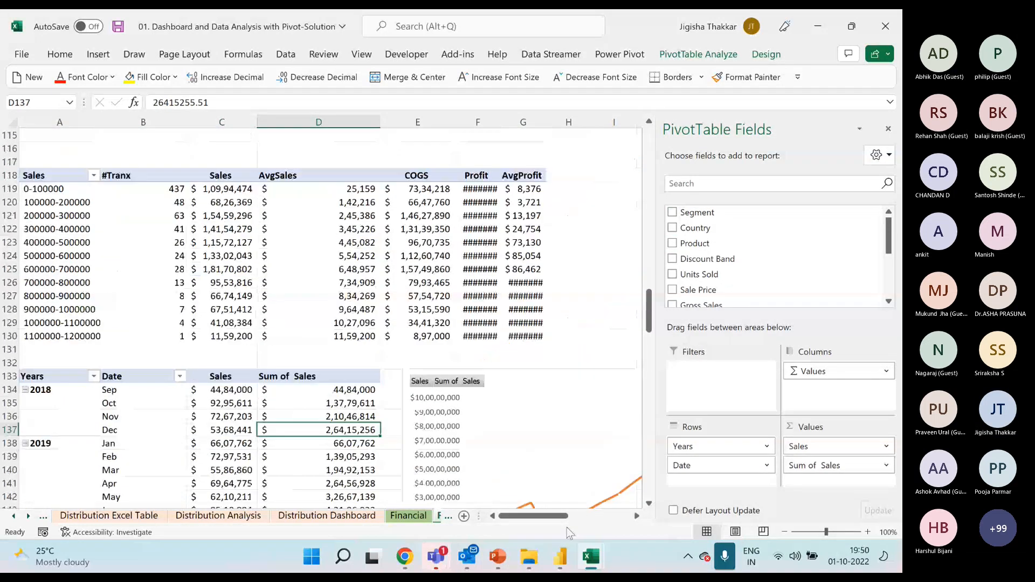
Back in the Participants File workbook, copy the Segment gross sales PivotTable and paste the copy at A35 of the Analysis sheet.
mouse_move(584, 561)
left_click(473, 470)
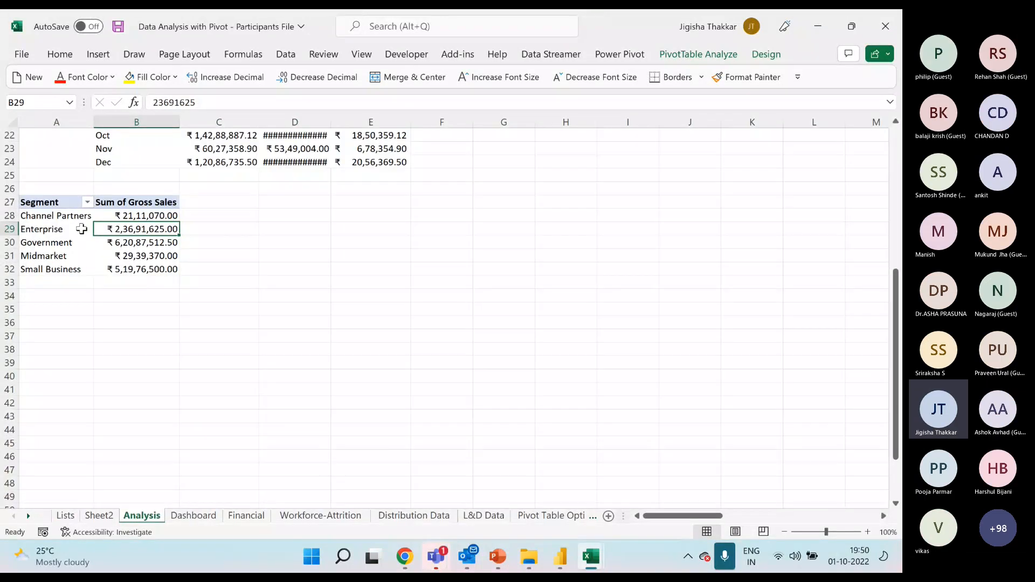
left_click_drag(77, 202, 150, 269)
key("ctrl+c")
left_click(79, 308)
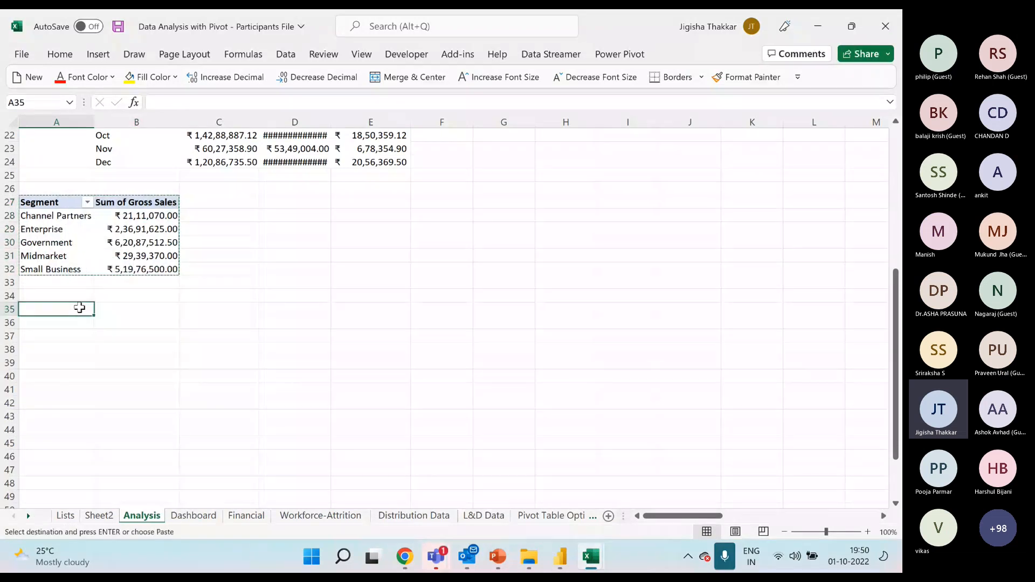
key("ctrl+v")
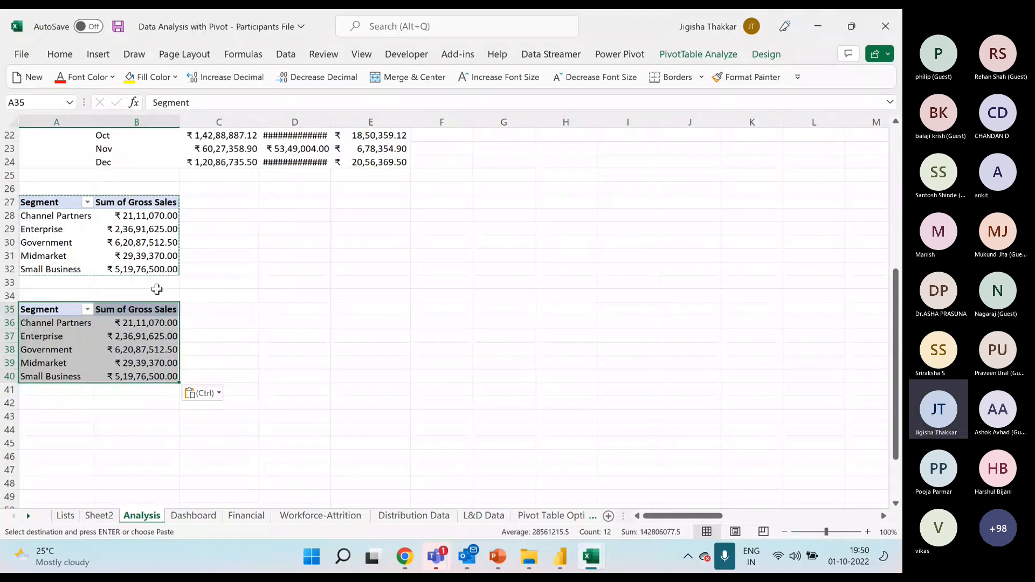
On the Dashboard sheet, filter the Product slicer to Amarilla, Carretera and Montana, and show the pie chart's element options.
left_click(209, 521)
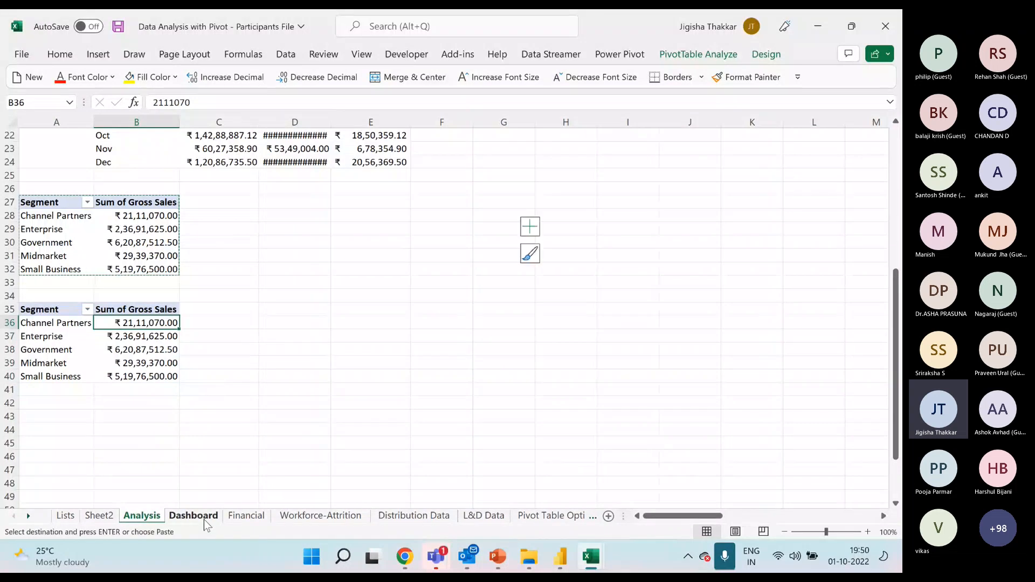
left_click(270, 162)
left_click(335, 162, "ctrl")
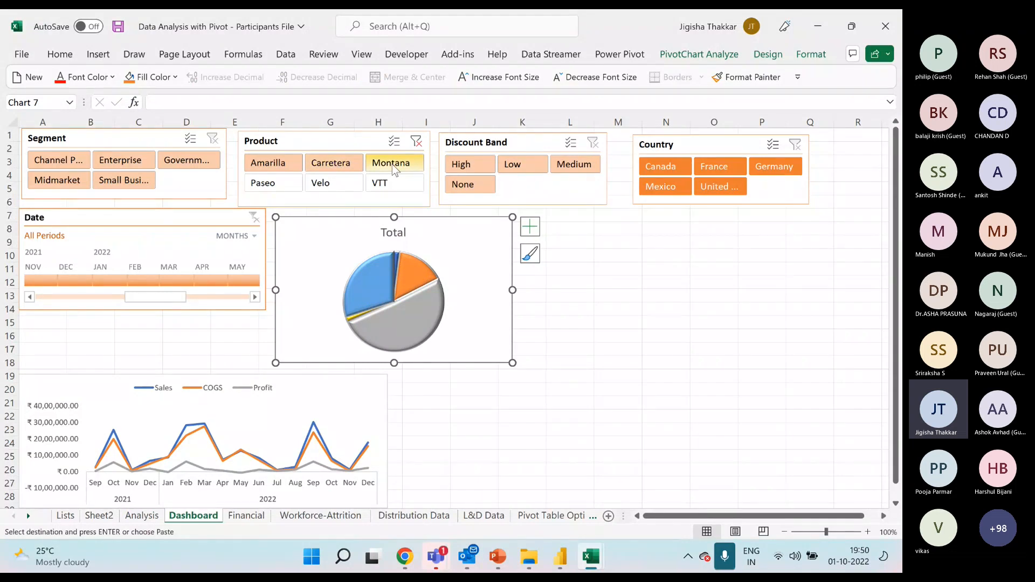
left_click(529, 226)
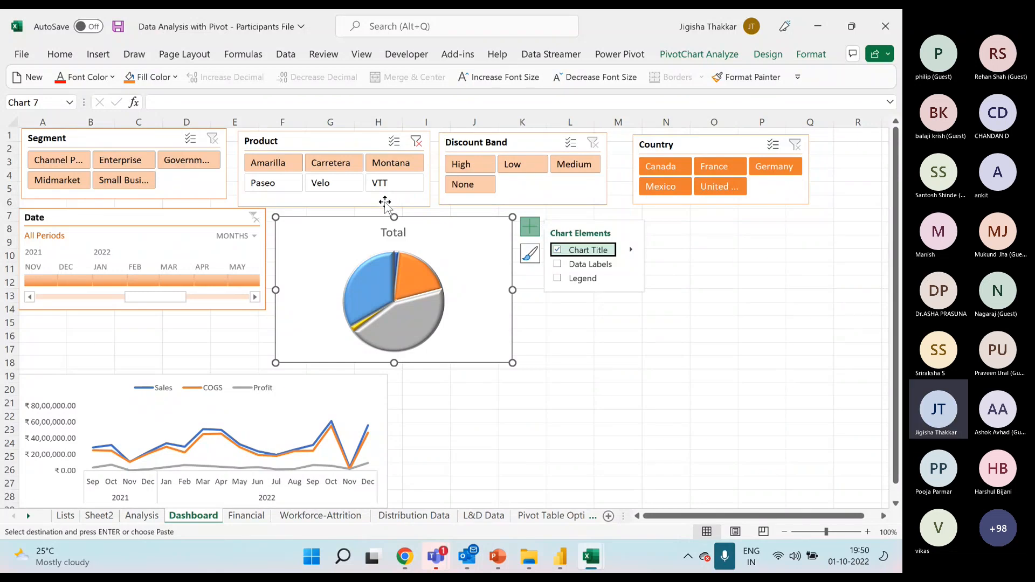
Try filtering the dashboard charts by January, February and March 2022 in the Date timeline, and clear the timeline filter.
left_click(170, 274)
left_click(151, 281)
left_click(117, 282)
left_click(149, 282)
left_click(173, 279)
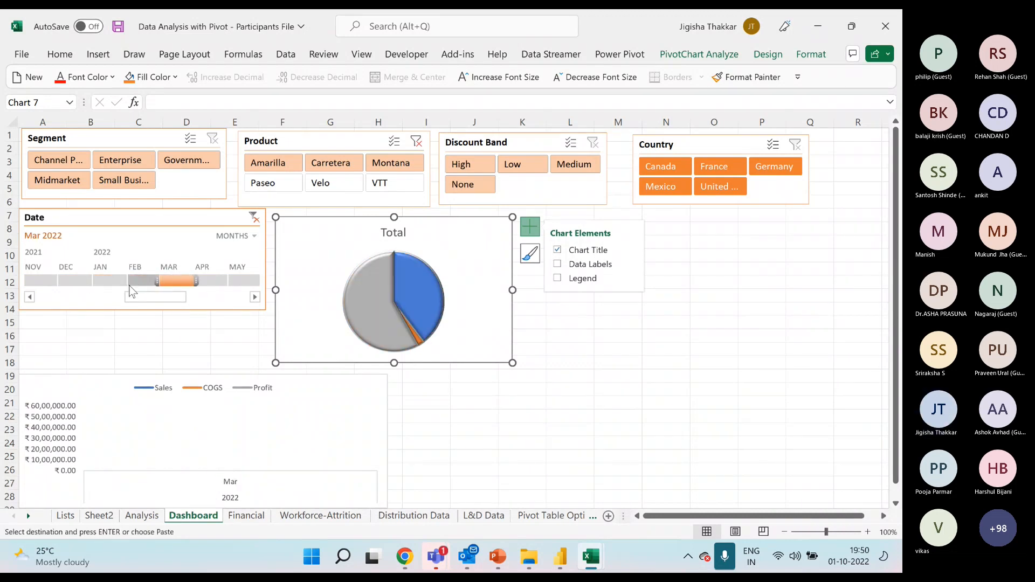
left_click(252, 218)
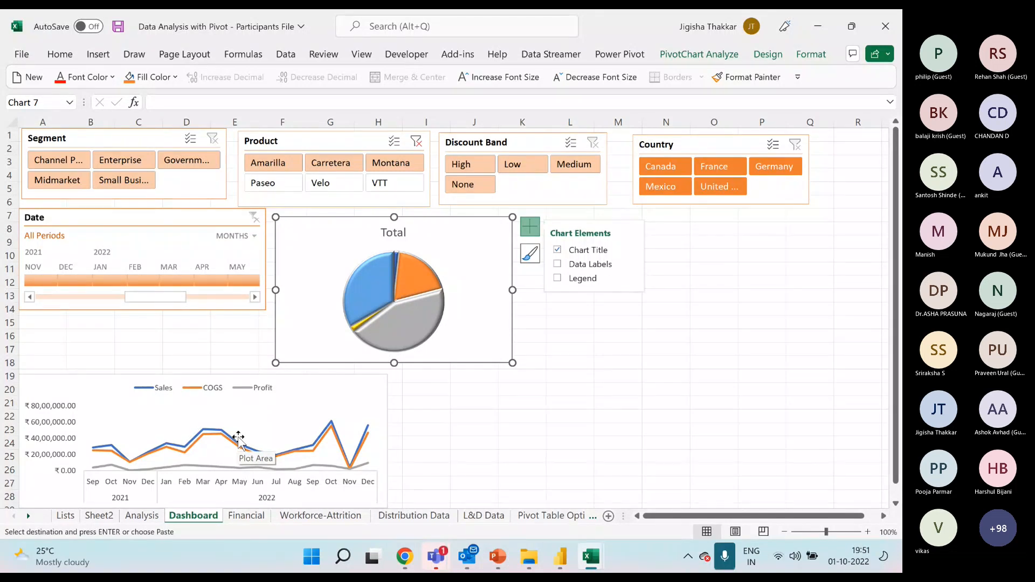
left_click(425, 431)
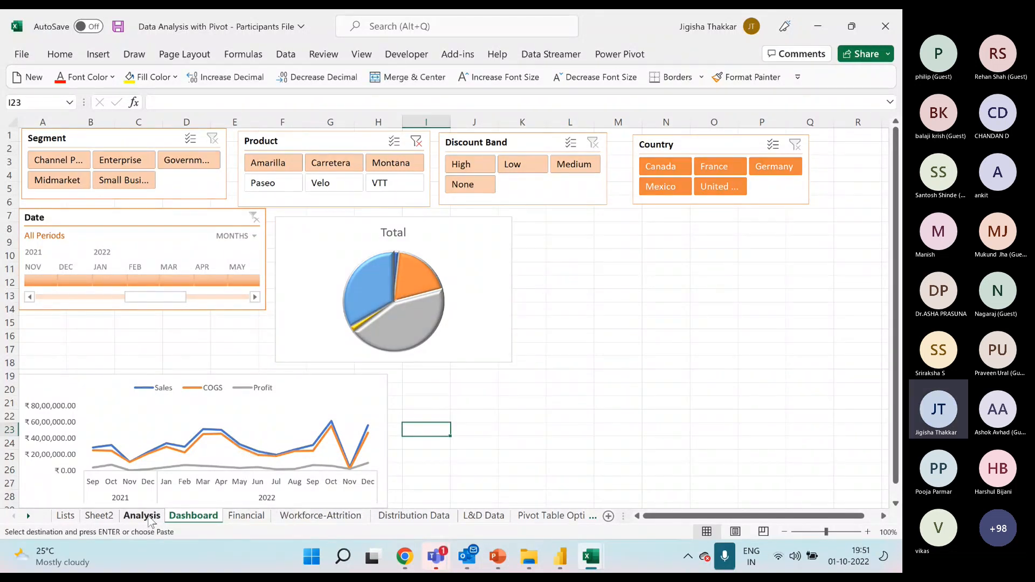
On the Analysis sheet, show the field list for the PivotTable at A35 and remove its Segment and Gross Sales fields.
left_click(145, 517)
right_click(152, 324)
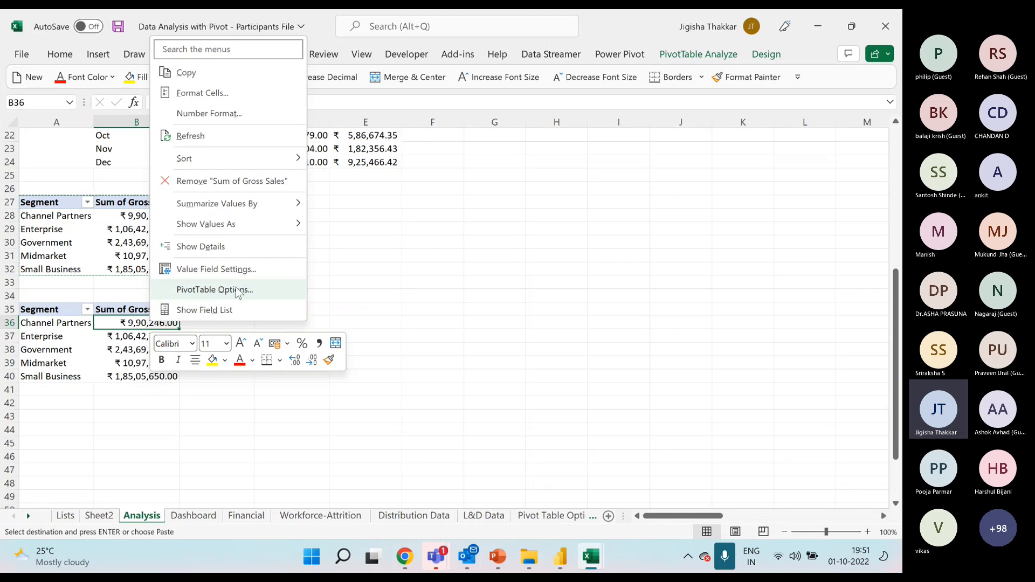
left_click(231, 311)
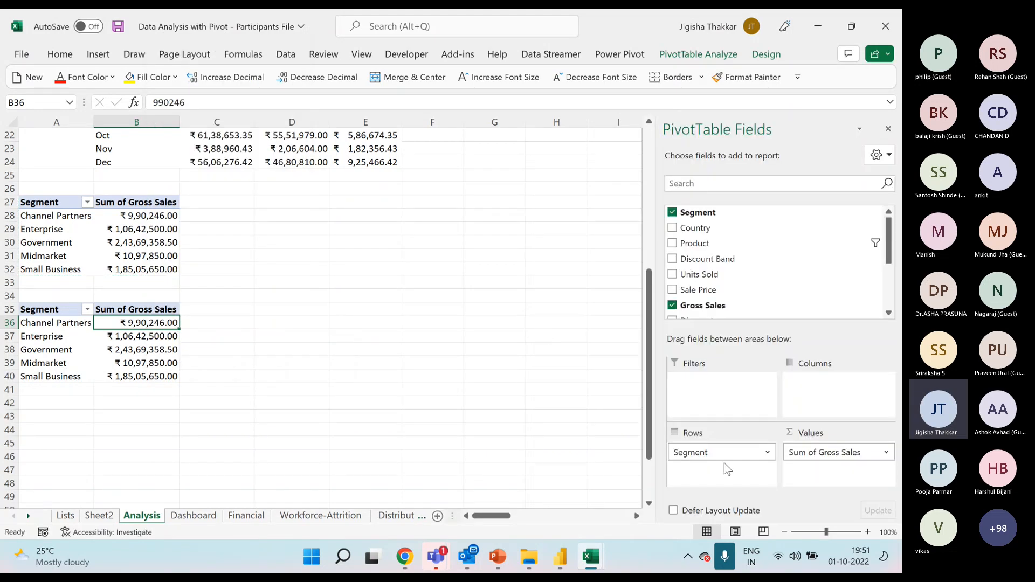
left_click_drag(725, 457, 706, 269)
left_click_drag(825, 452, 754, 312)
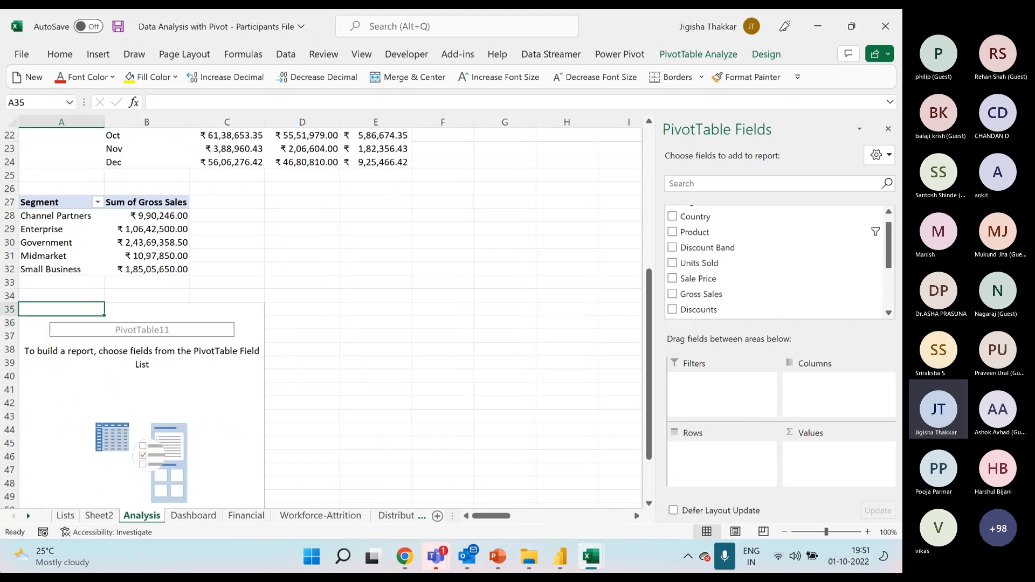
Add Segment and Country as row fields of the emptied PivotTable at A35.
left_click(128, 362)
scroll(154, 364, "down", 1)
scroll(153, 364, "down", 2)
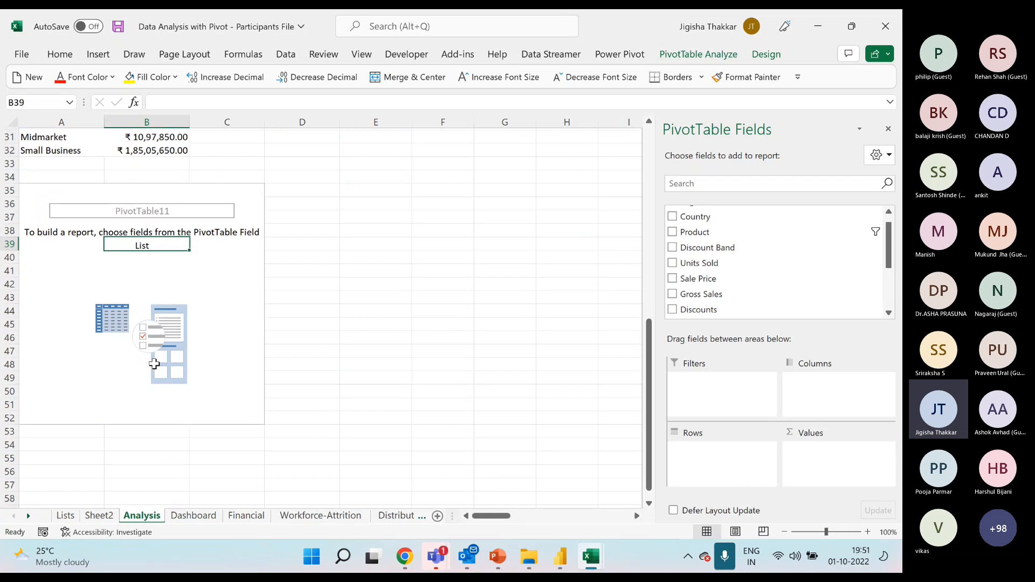
scroll(735, 262, "up", 1)
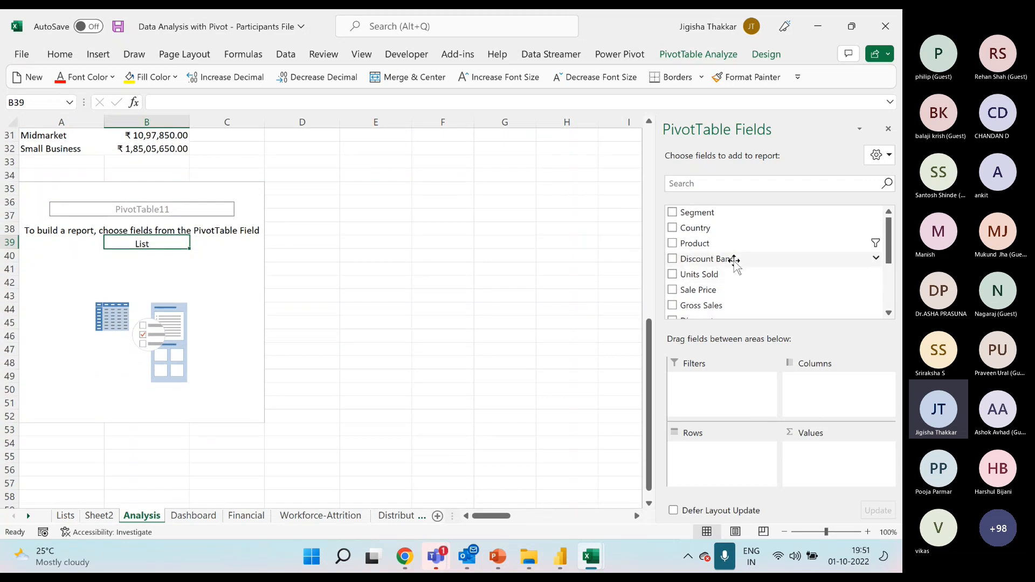
left_click_drag(725, 216, 760, 468)
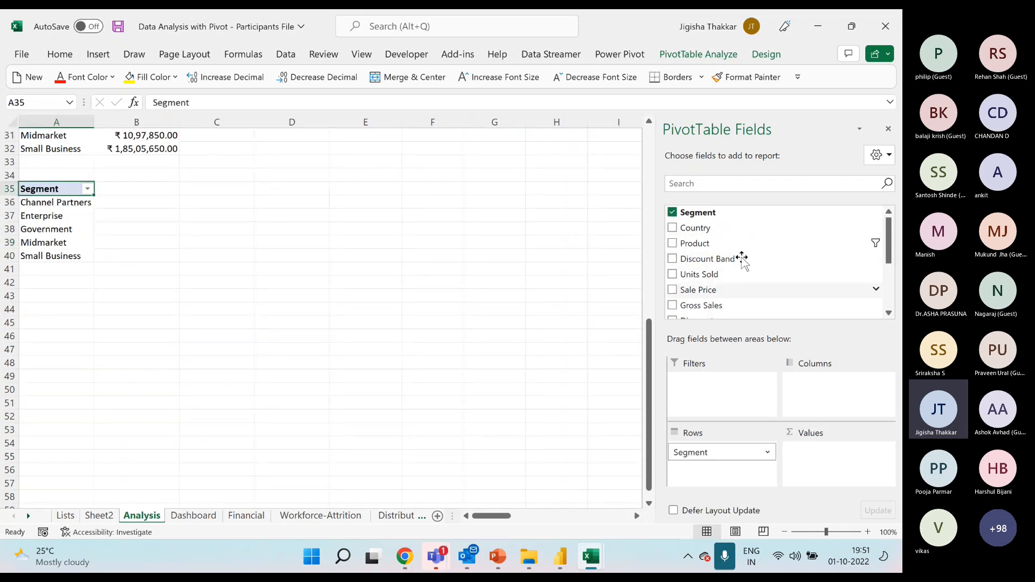
left_click_drag(704, 227, 765, 470)
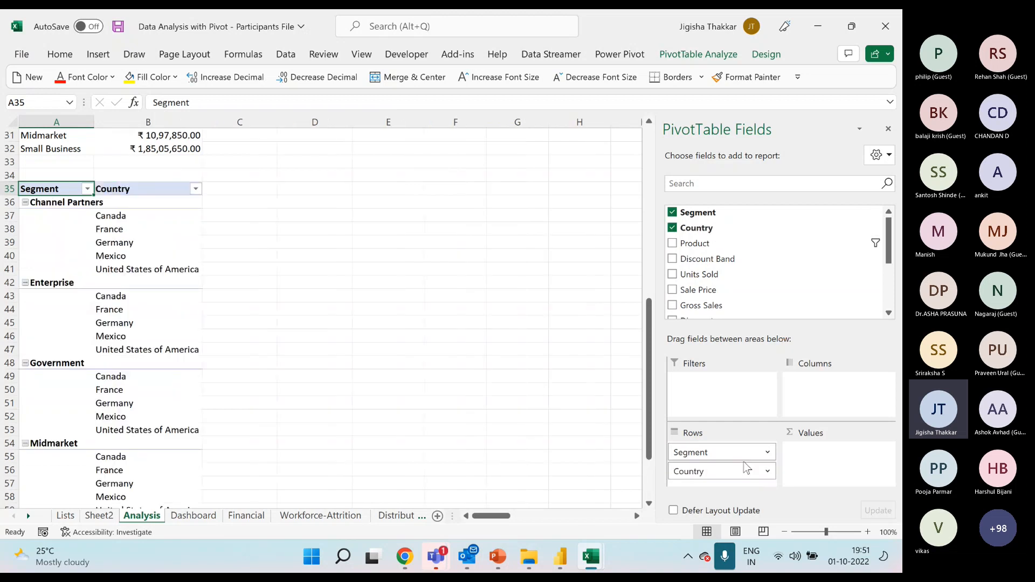
Add the Profit field to the values of the Segment and Country PivotTable.
left_click(131, 228)
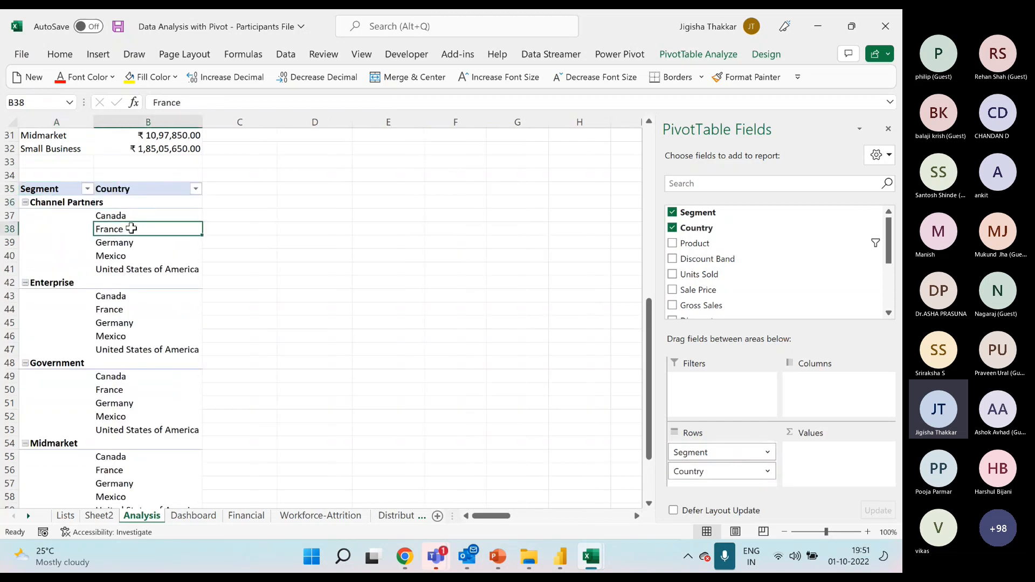
scroll(739, 268, "down", 3)
scroll(738, 264, "up", 2)
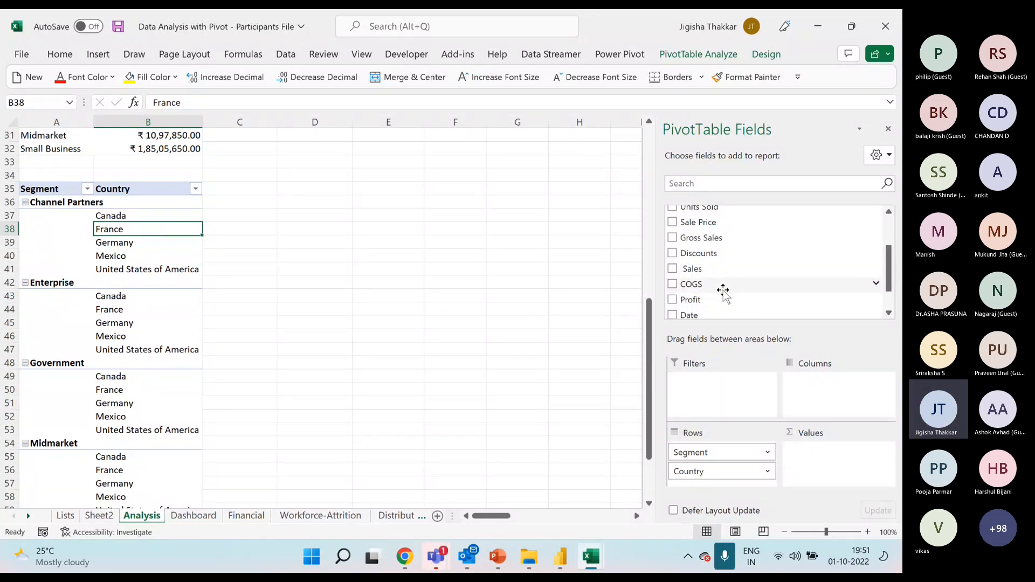
left_click_drag(695, 299, 847, 474)
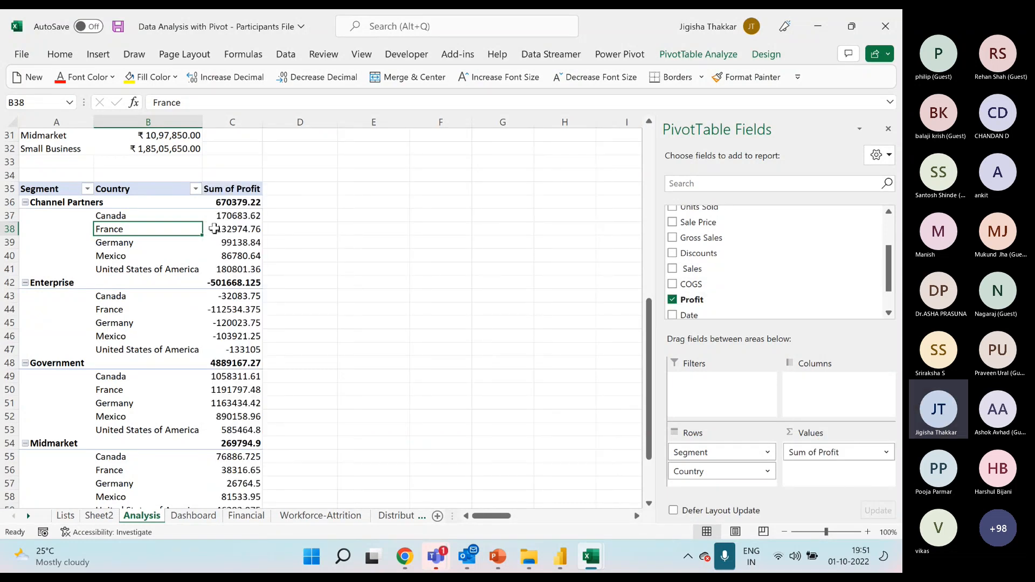
Apply the Currency number format to the Sum of Profit value field.
right_click(244, 216)
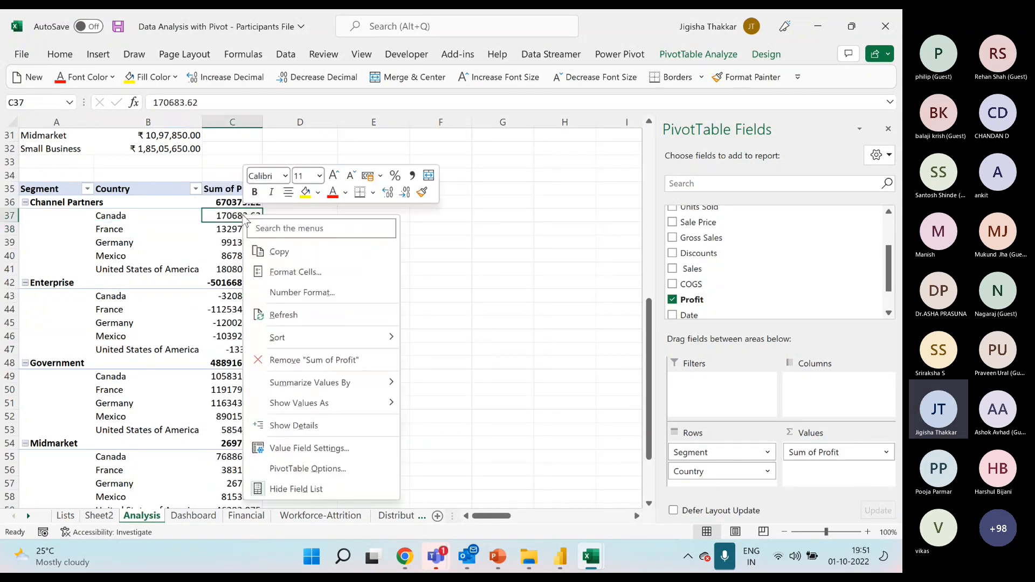
left_click(365, 457)
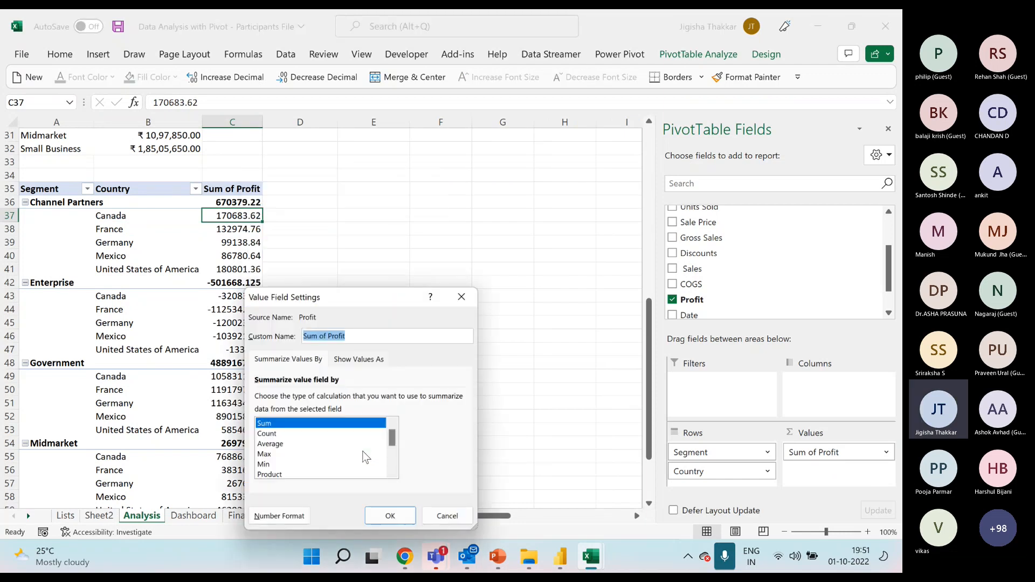
left_click(277, 520)
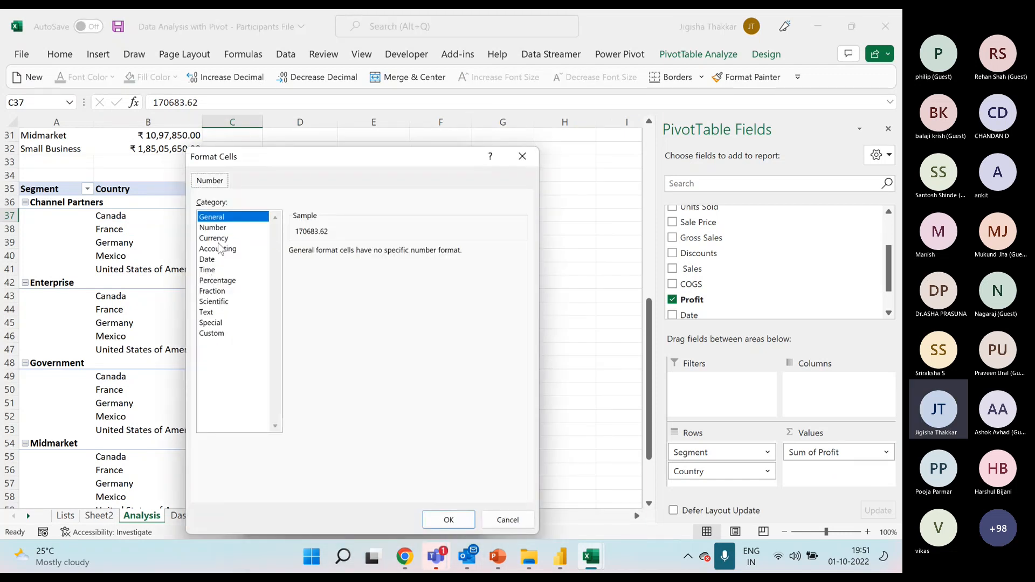
left_click(218, 238)
left_click(448, 519)
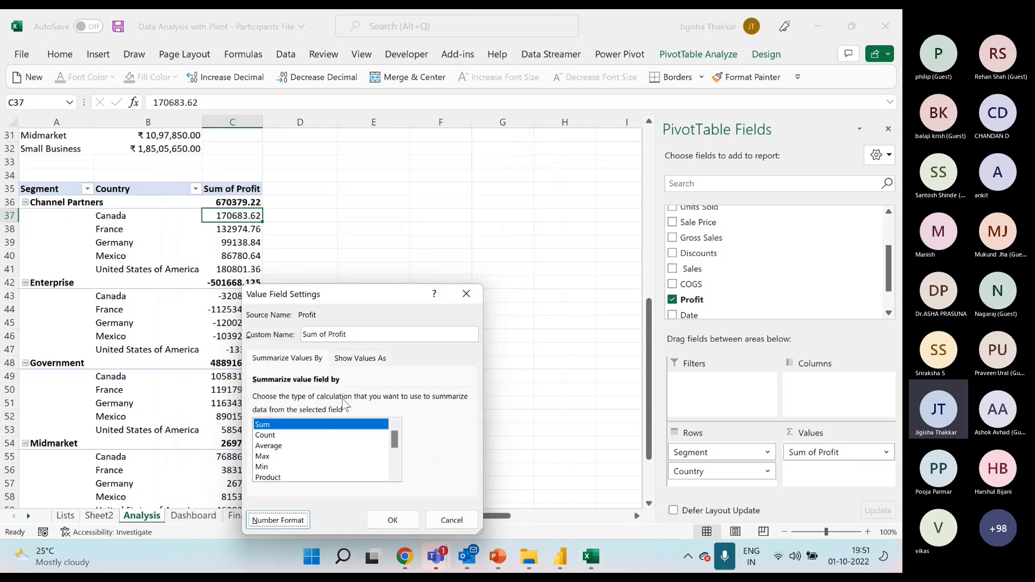
left_click(405, 522)
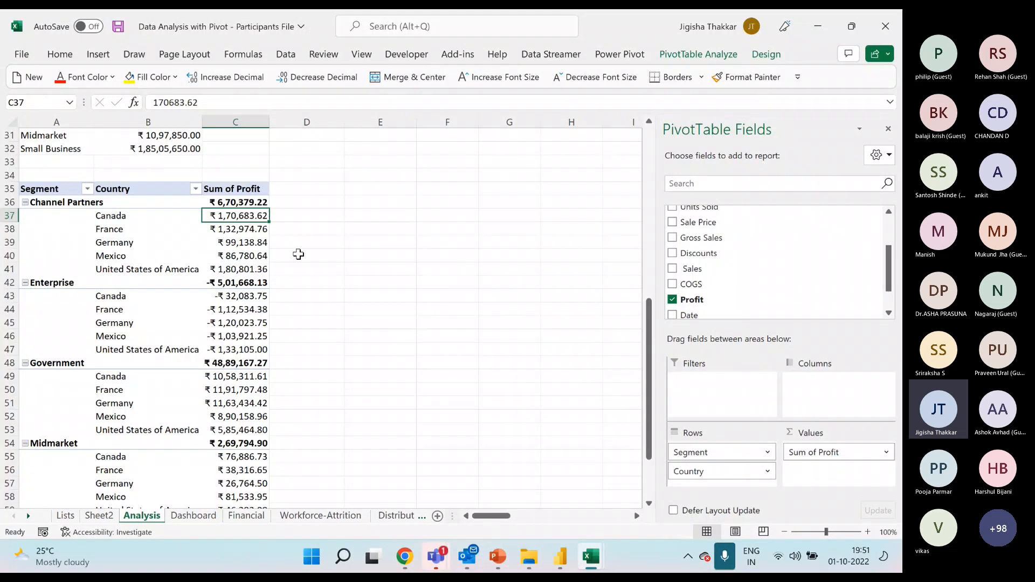
Add the Profit field to the PivotTable's values three more times.
left_click(239, 244)
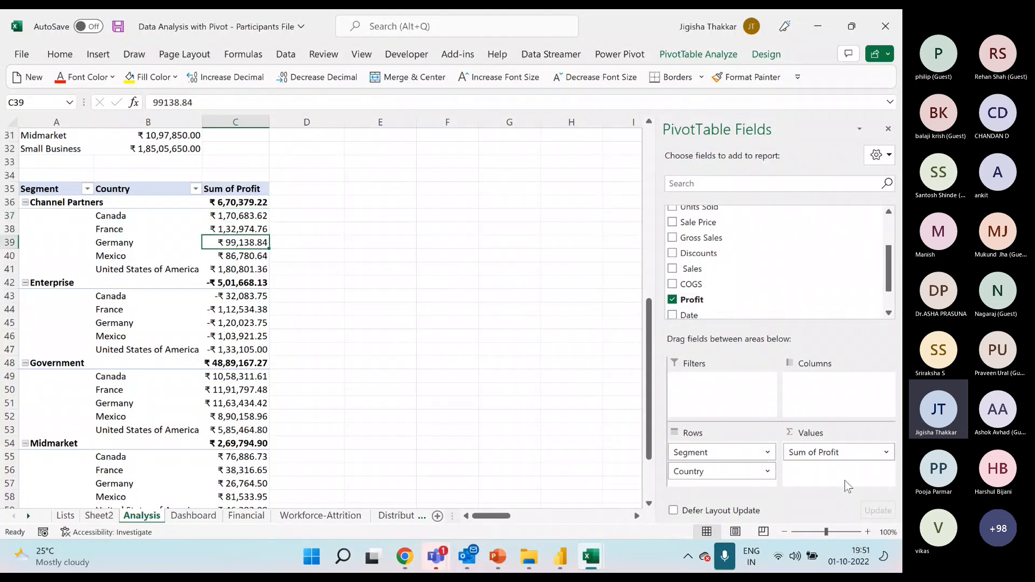
left_click_drag(705, 299, 843, 485)
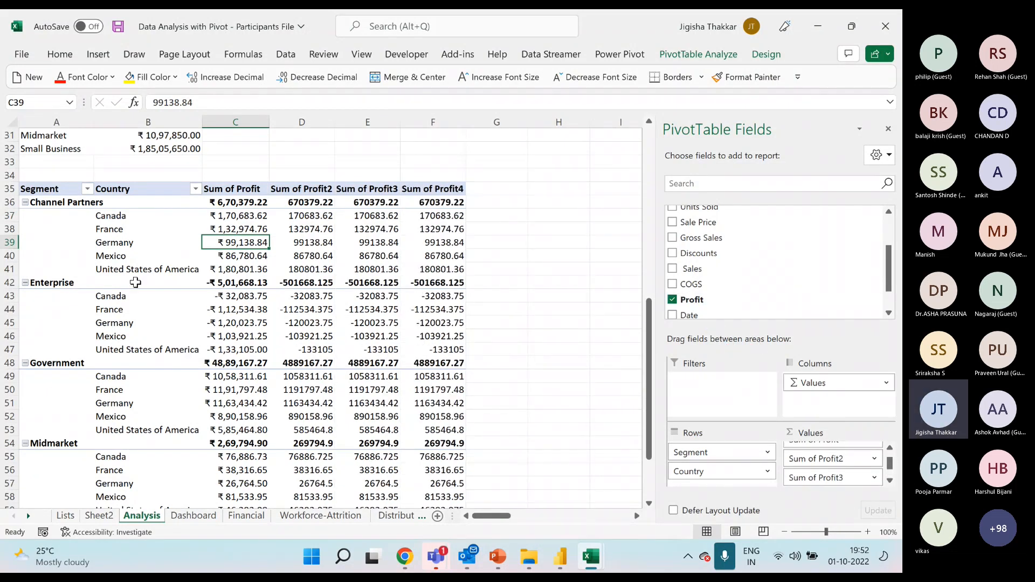
mouse_move(432, 219)
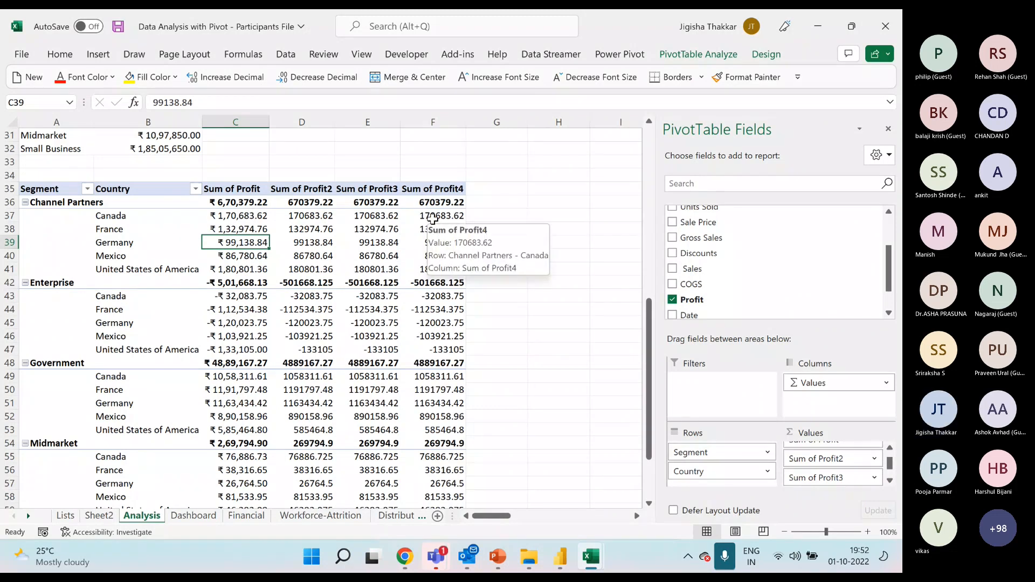
left_click(249, 193)
left_click(322, 201)
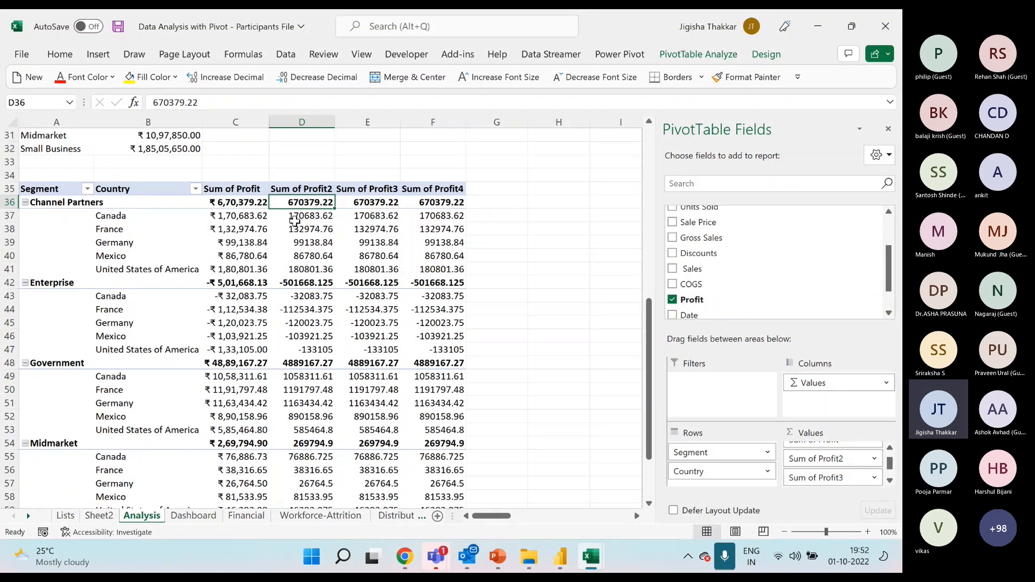
Summarize the second Profit value column by Average.
right_click(307, 204)
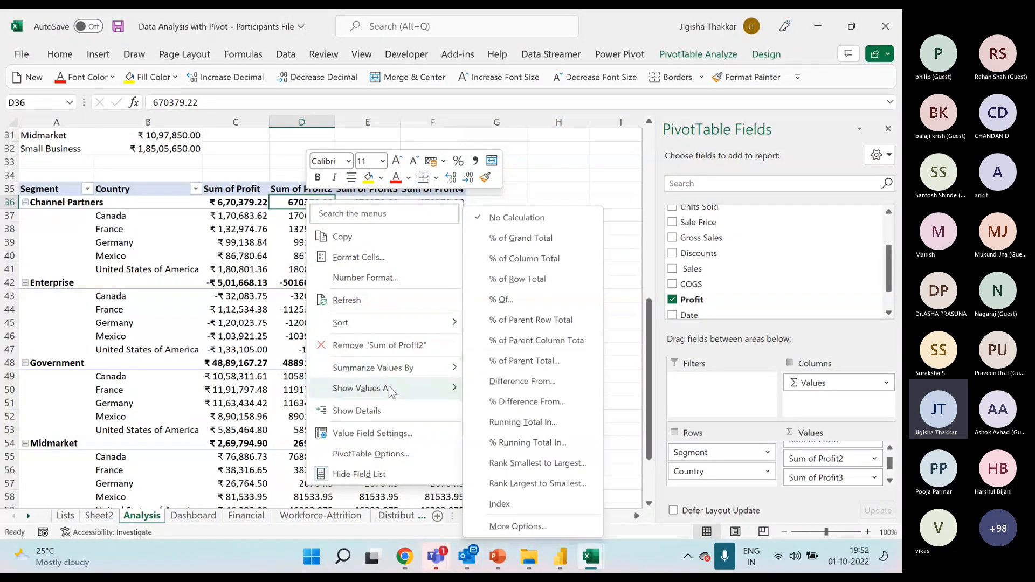
mouse_move(414, 369)
mouse_move(396, 389)
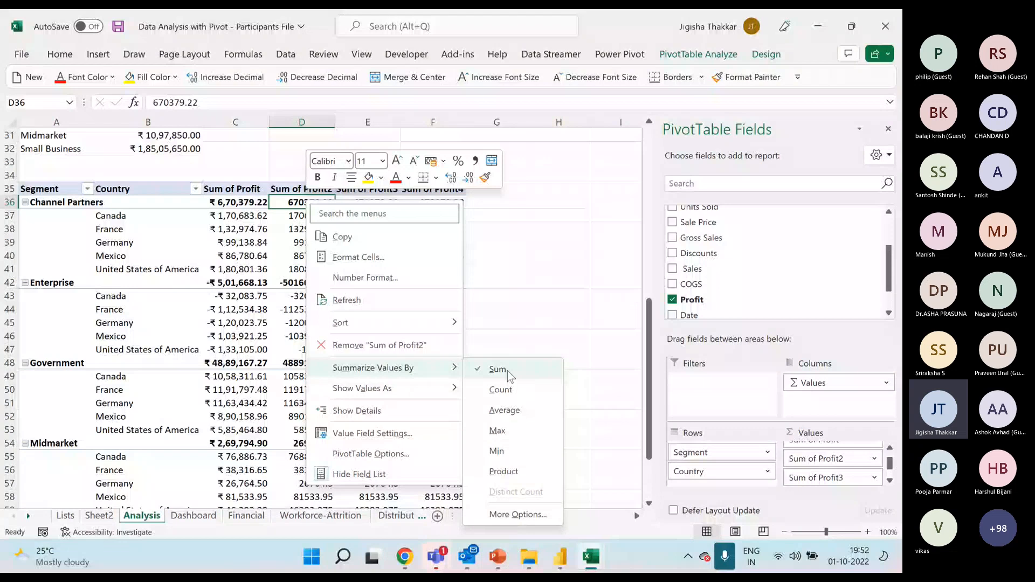
left_click(518, 412)
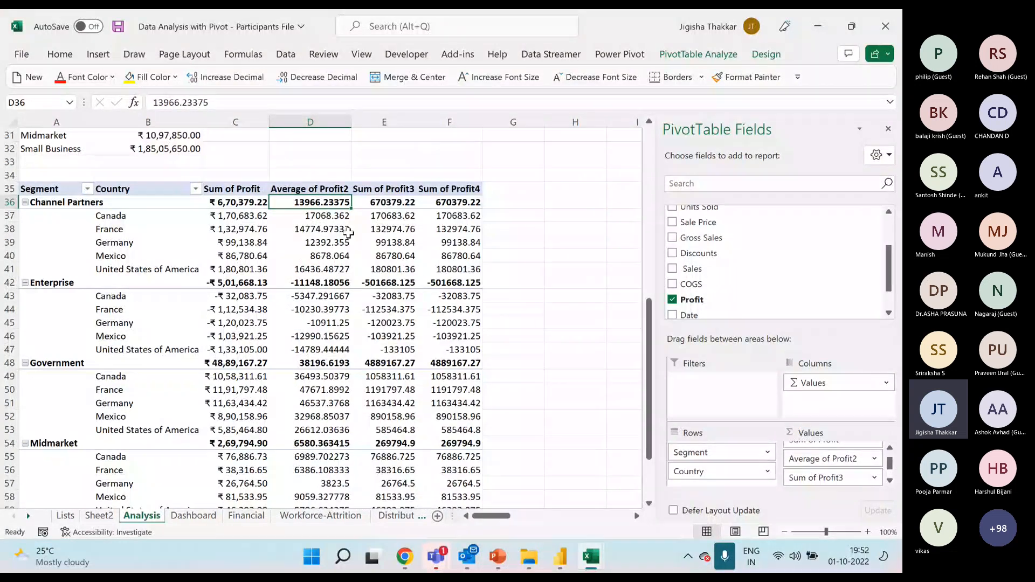
Summarize the third Profit value column by Max and the fourth by Min.
right_click(390, 229)
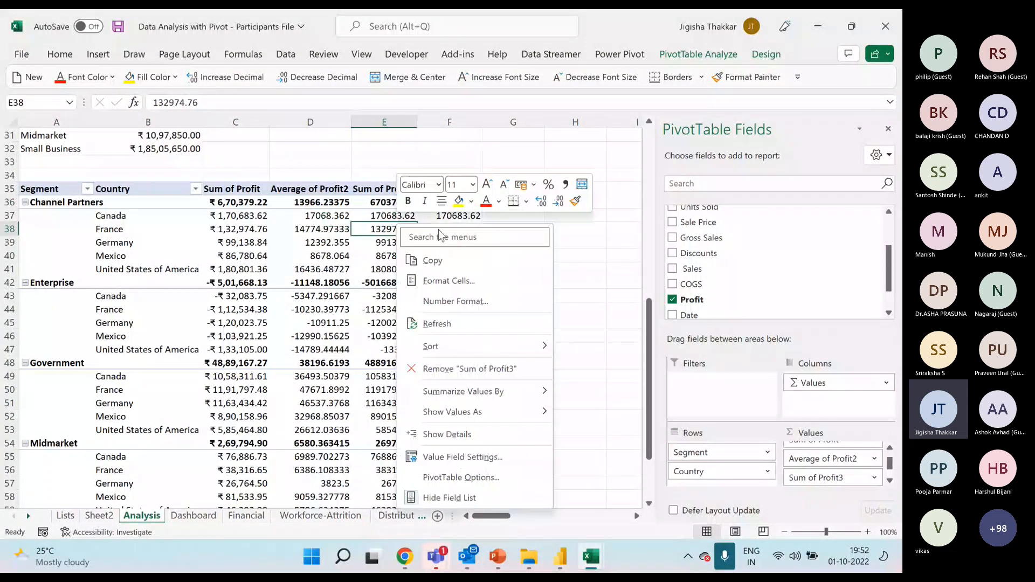
mouse_move(474, 392)
left_click(613, 436)
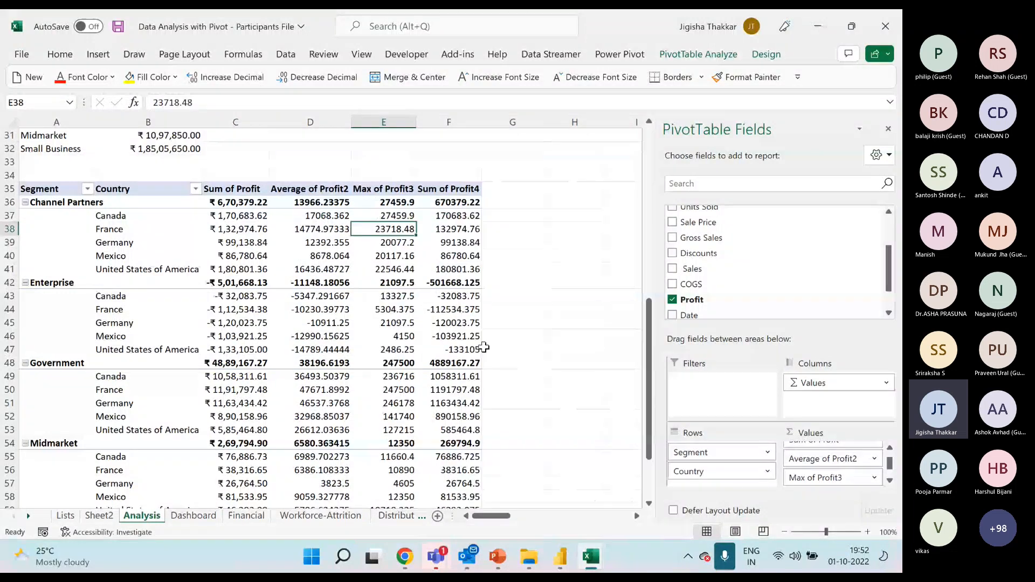
right_click(452, 229)
mouse_move(574, 394)
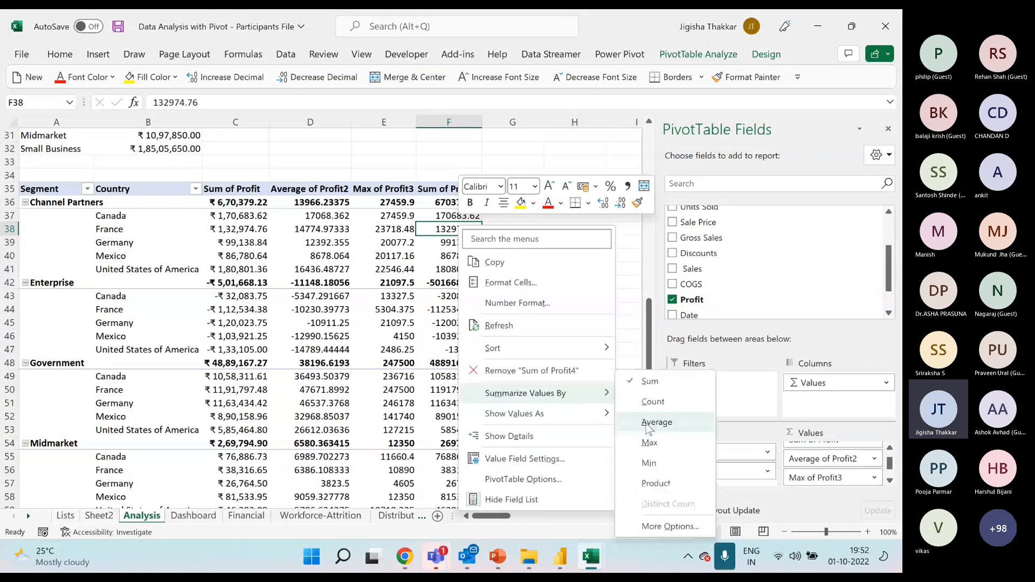
left_click(638, 458)
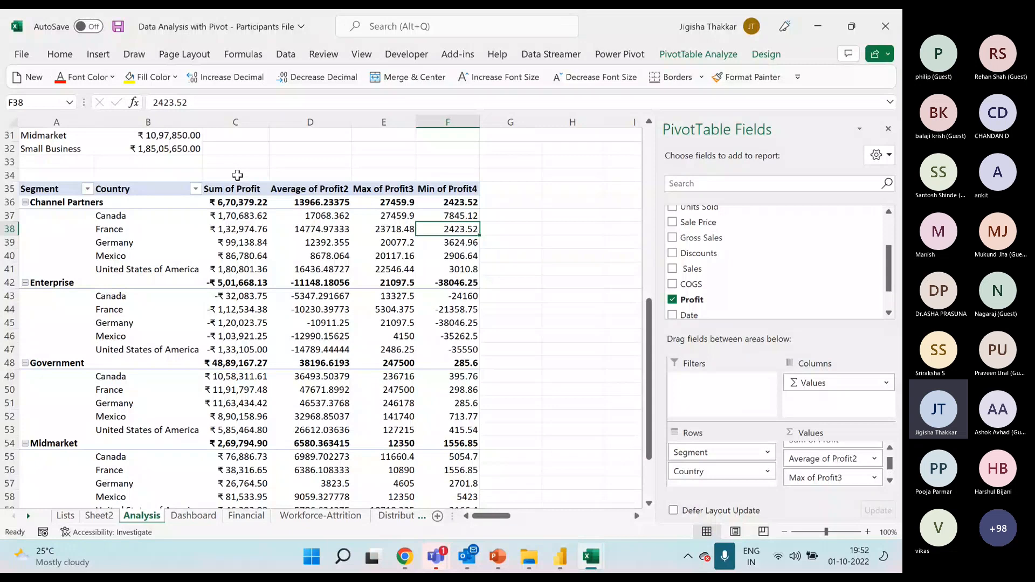
Enter the label "summarize value by" in cell D33 above the profit PivotTable.
left_click(273, 160)
type("su")
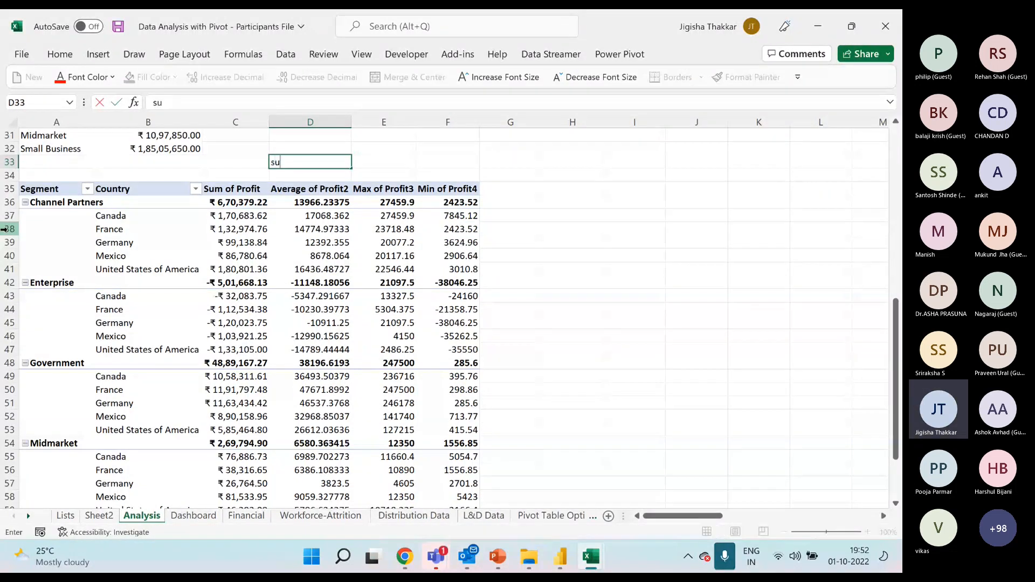
type("mmarizenv")
key("BackSpace")
key("BackSpace")
type("val")
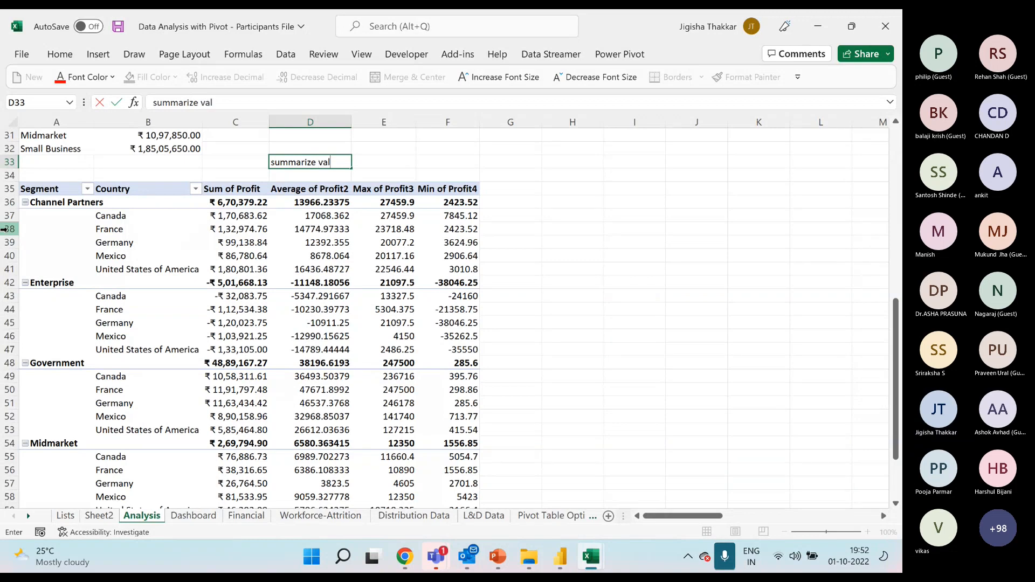
type("ue by")
key("Return")
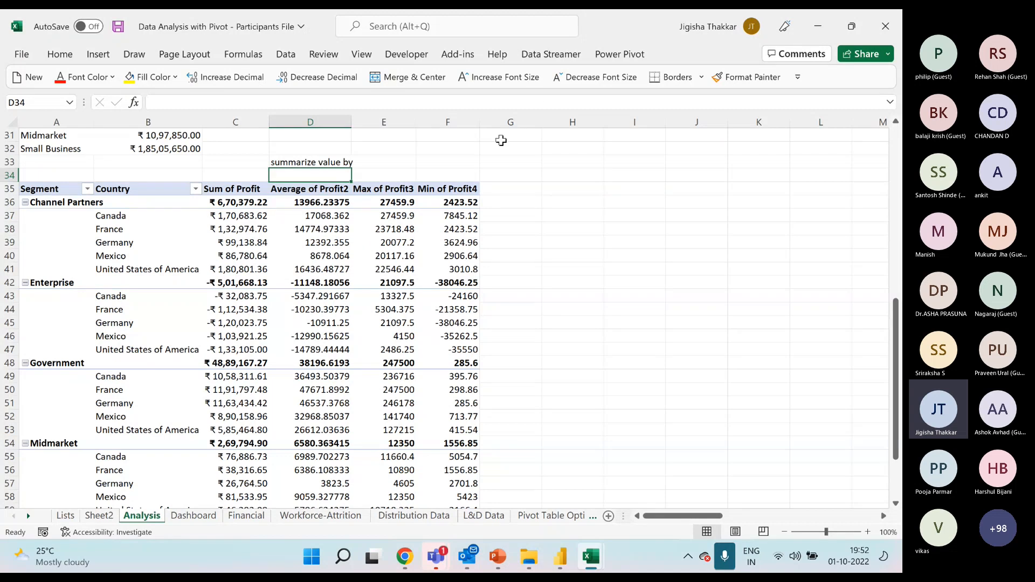
Enter the label "Show value as" in cell G33 above the profit PivotTable.
left_click(510, 162)
type("S")
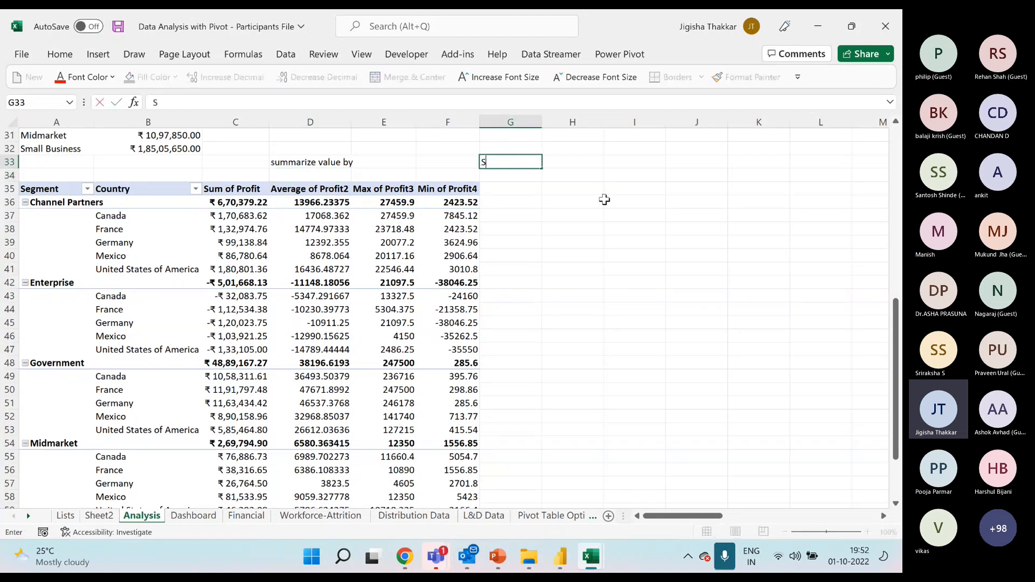
type("how value at")
key("Return")
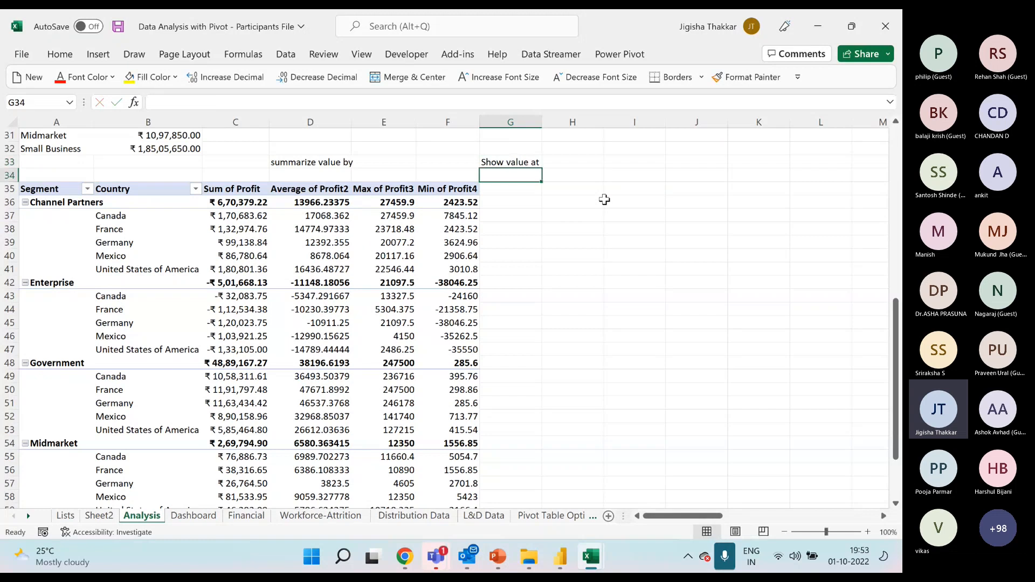
key("Up")
type("Show ")
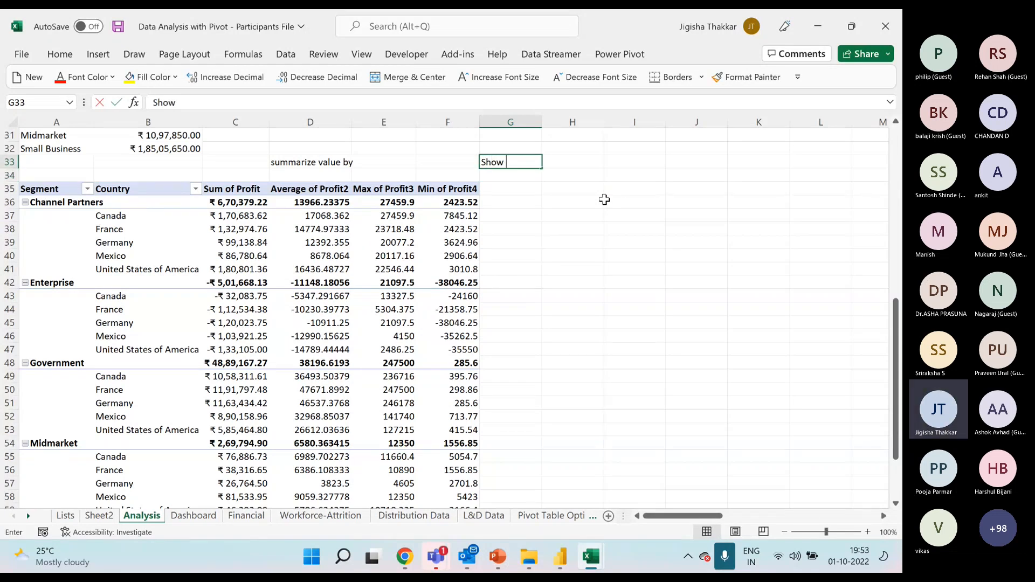
type("value as")
key("Return")
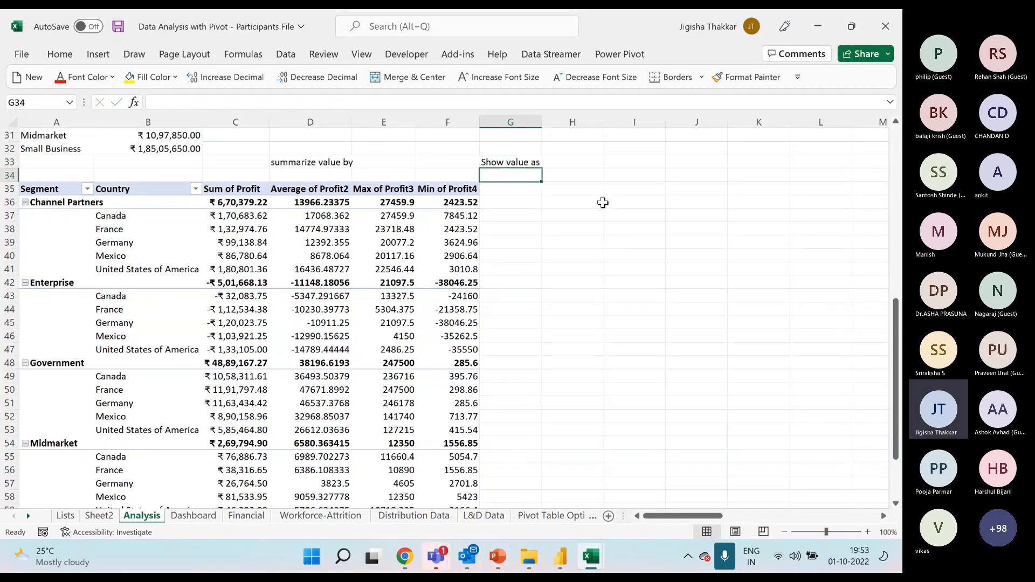
Add the Profit field to the PivotTable's values once more, after the Min of Profit4 column.
left_click(377, 242)
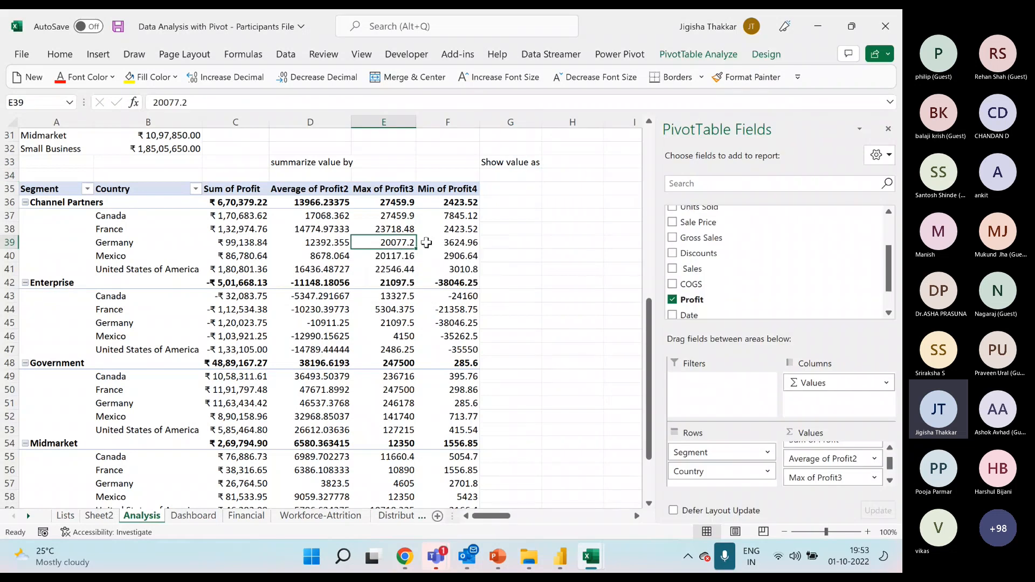
mouse_move(703, 302)
left_mouse_down()
mouse_move(701, 269)
mouse_move(814, 453)
mouse_move(856, 488)
left_mouse_up()
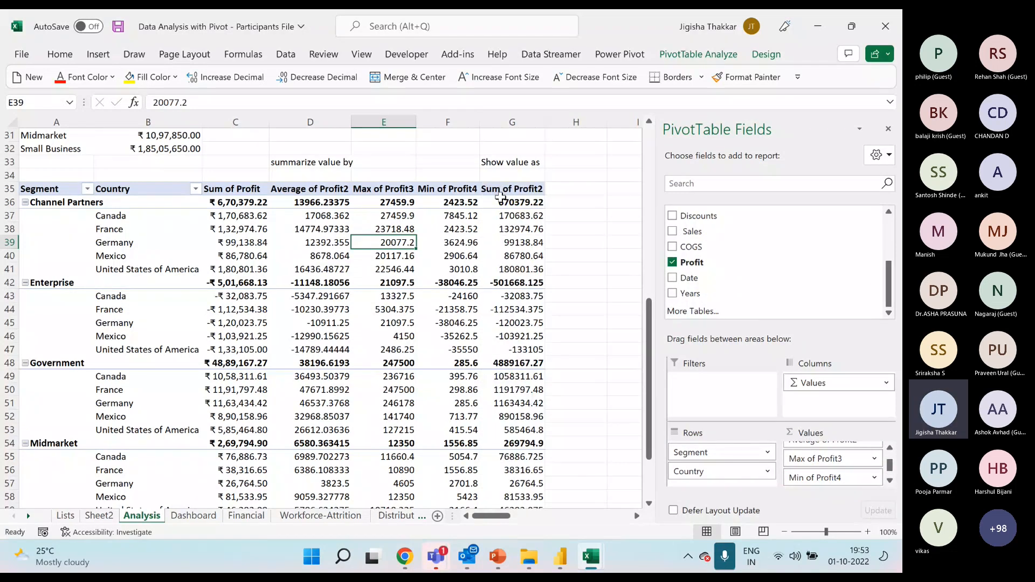
Fill the four summary headers from Sum of Profit to Min of Profit4 (C35:F35) with yellow.
left_click(501, 188)
left_click_drag(448, 188, 259, 188)
left_click(135, 77)
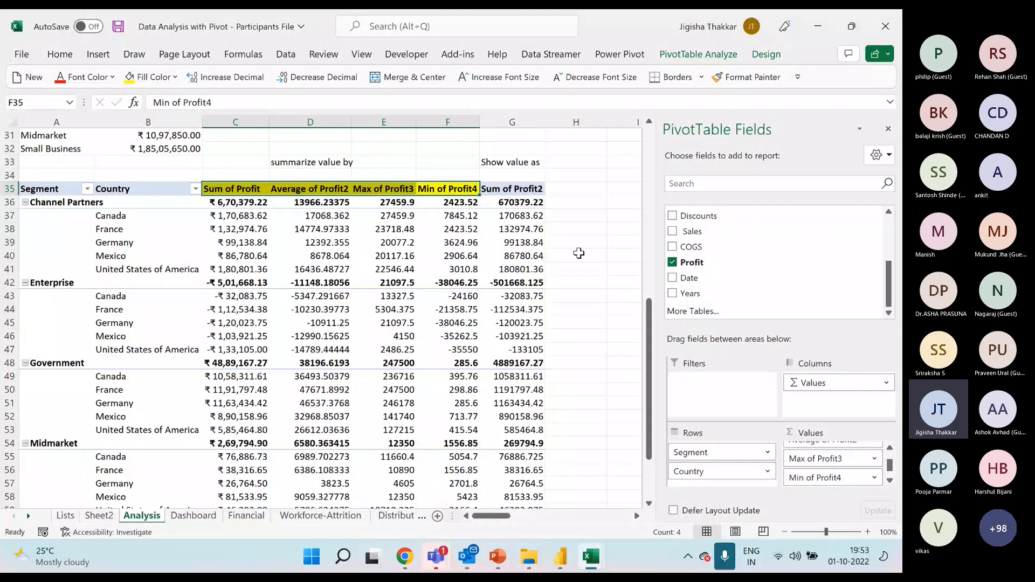
Open the Show Values As options for the Sum of Profit2 column.
left_click(515, 189)
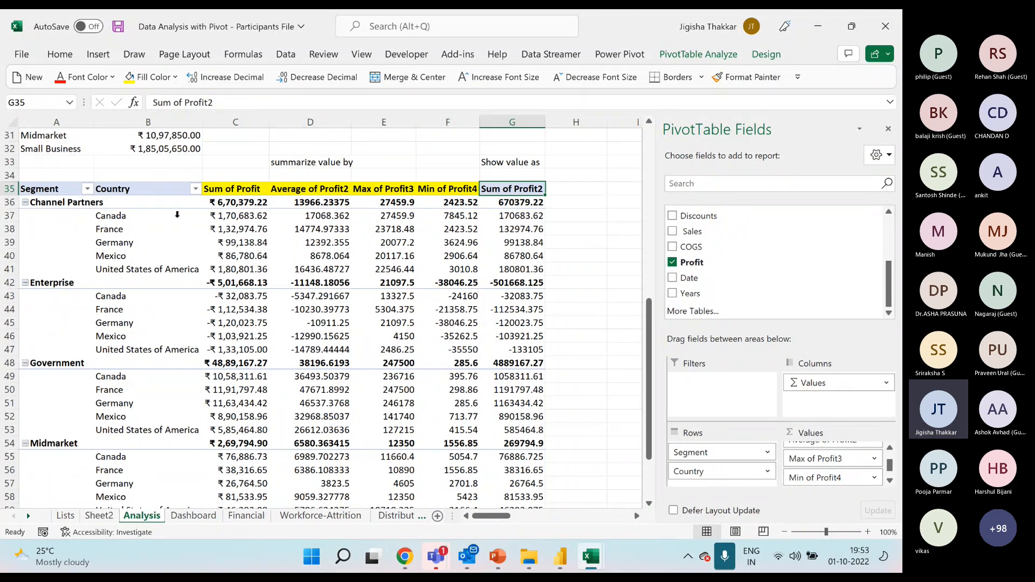
left_click(68, 204)
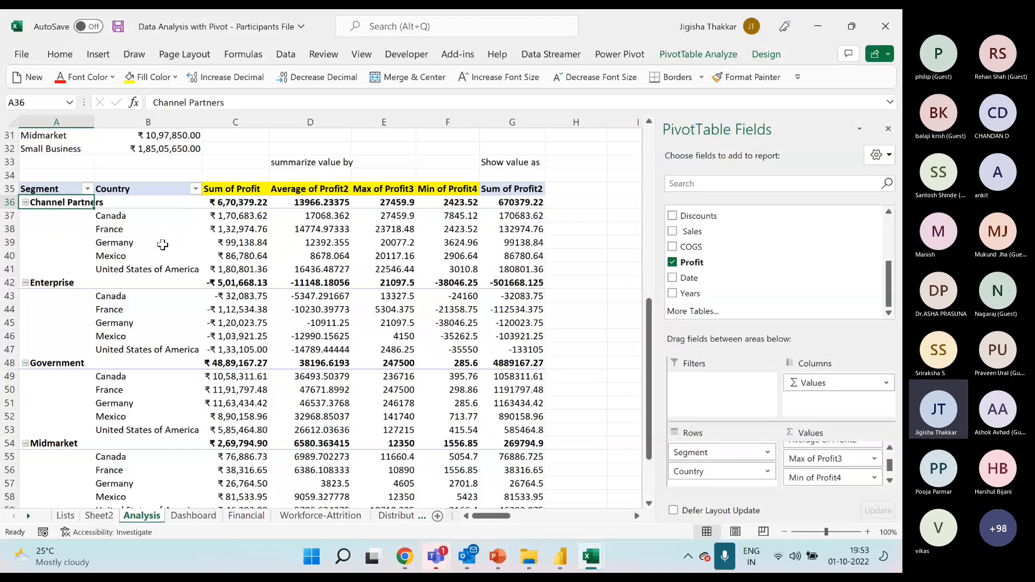
right_click(527, 220)
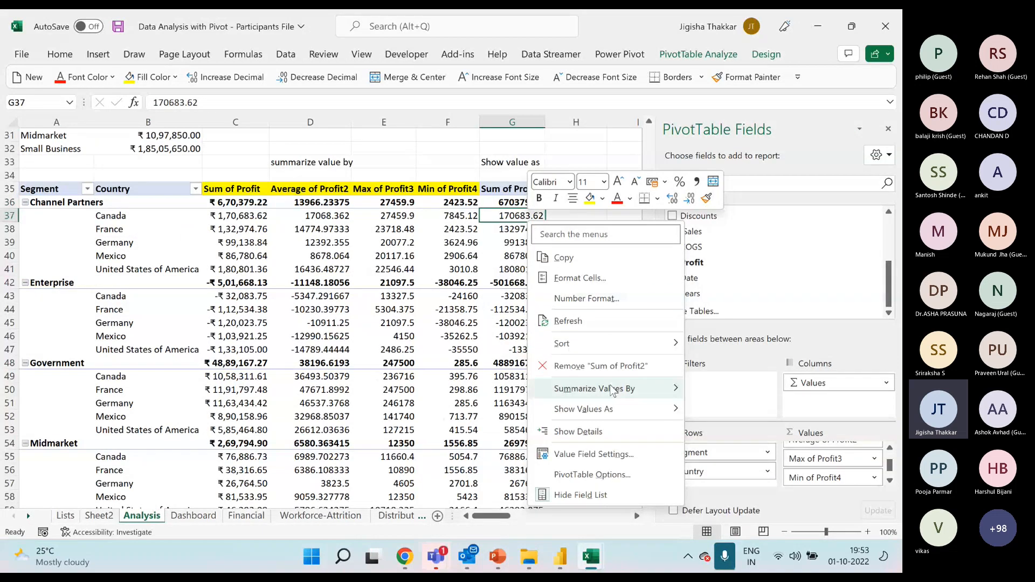
mouse_move(669, 409)
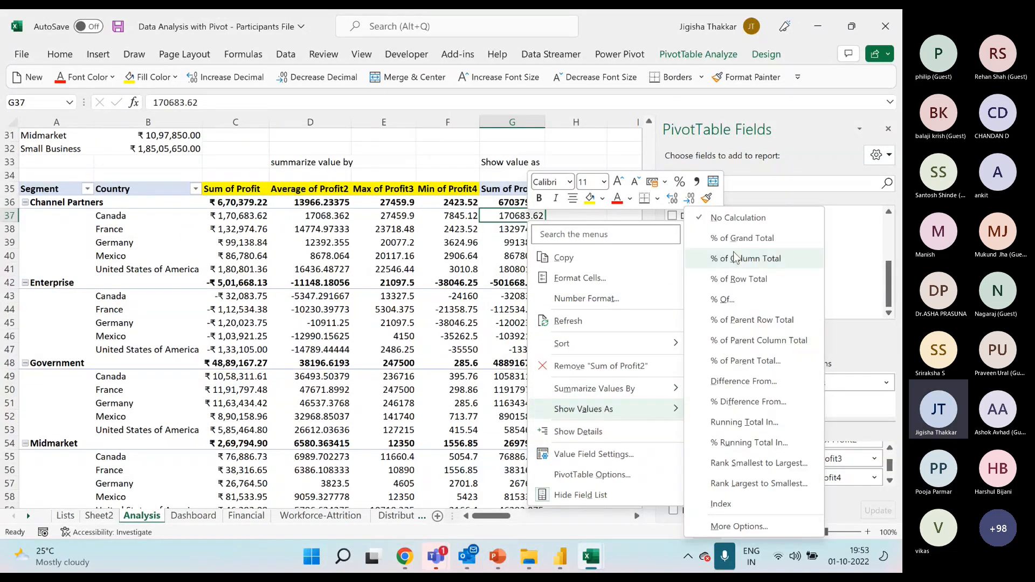
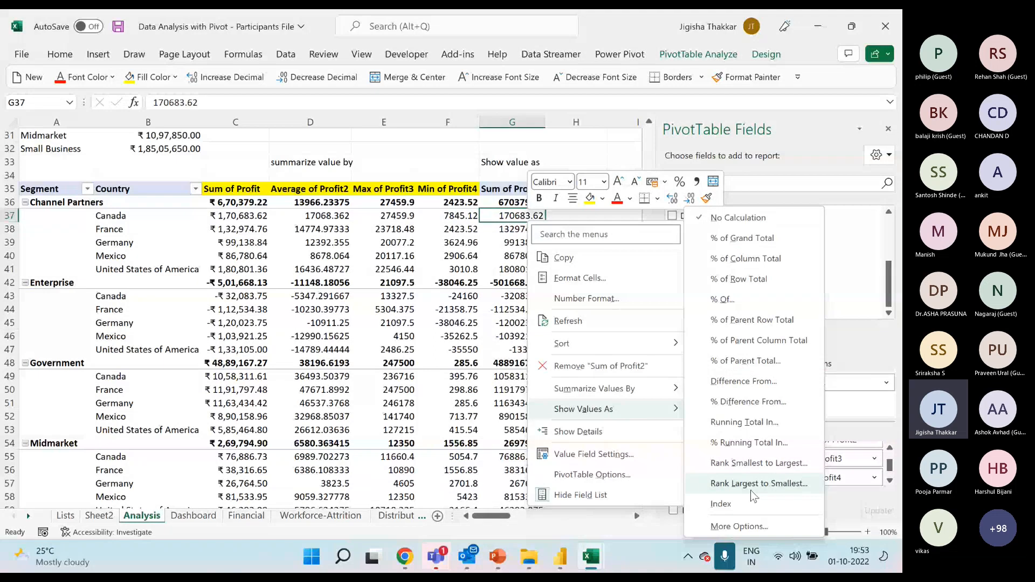
Show the Sum of Profit2 column as % of Grand Total and add Profit to the pivot values once more.
left_click(741, 237)
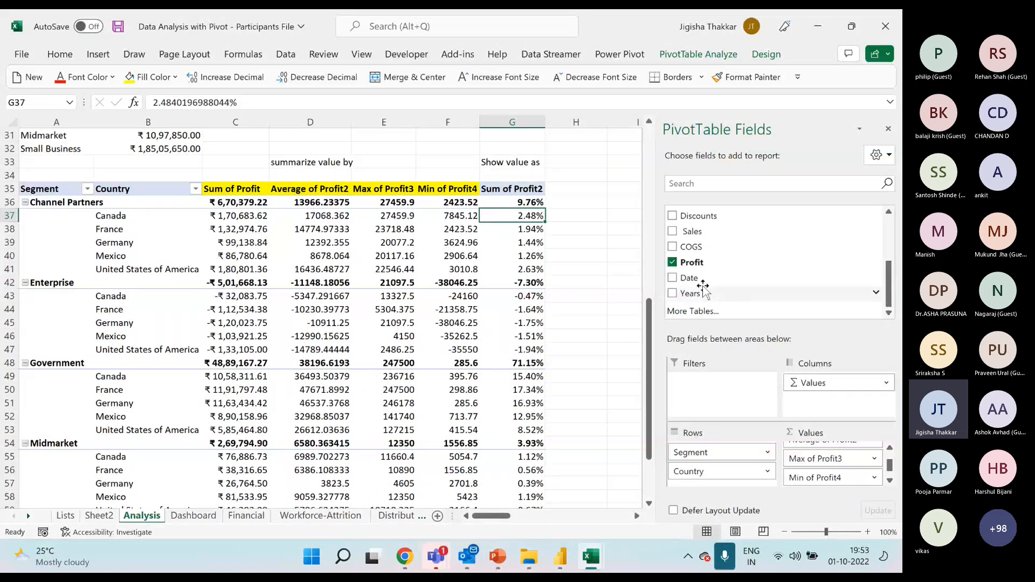
left_click_drag(694, 262, 855, 481)
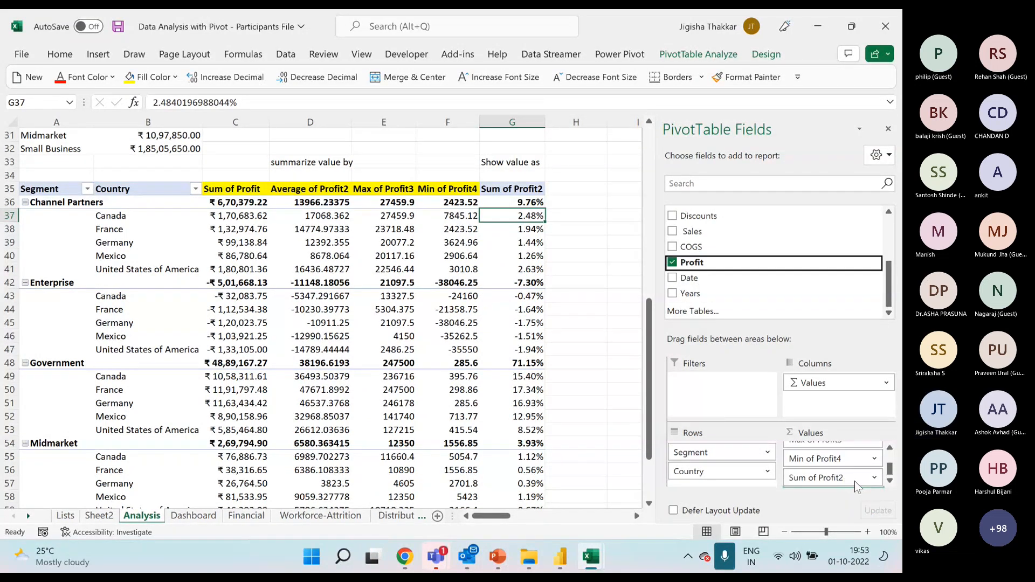
Show the values of the newly added Sum of Profit3 column as % of Row Total.
right_click(584, 228)
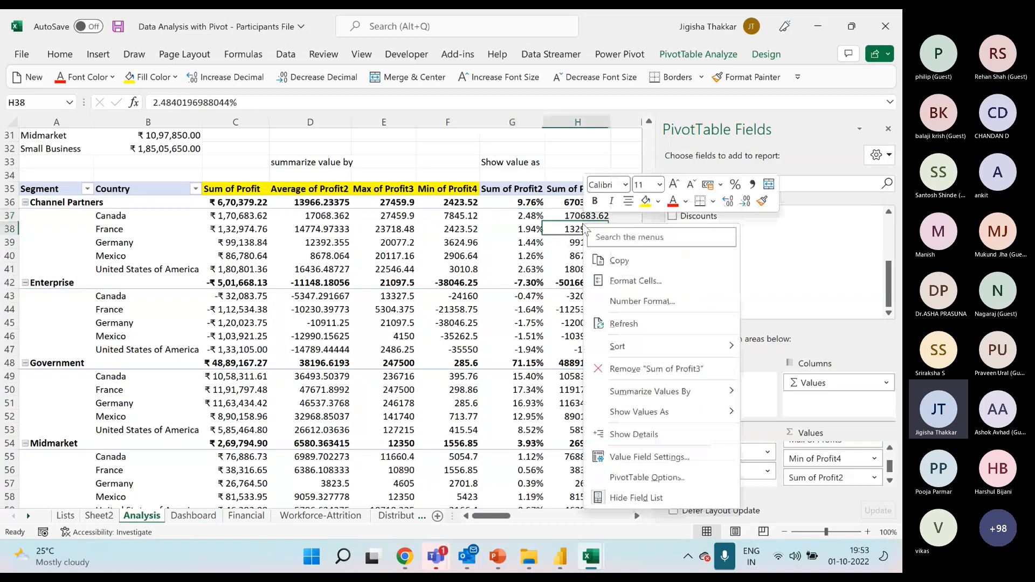
mouse_move(703, 412)
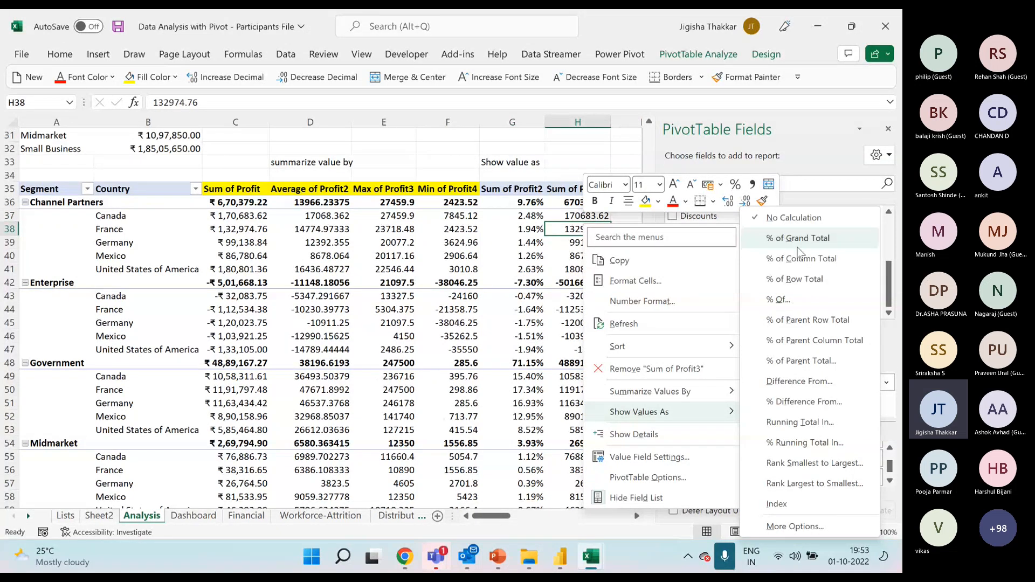
left_click(800, 279)
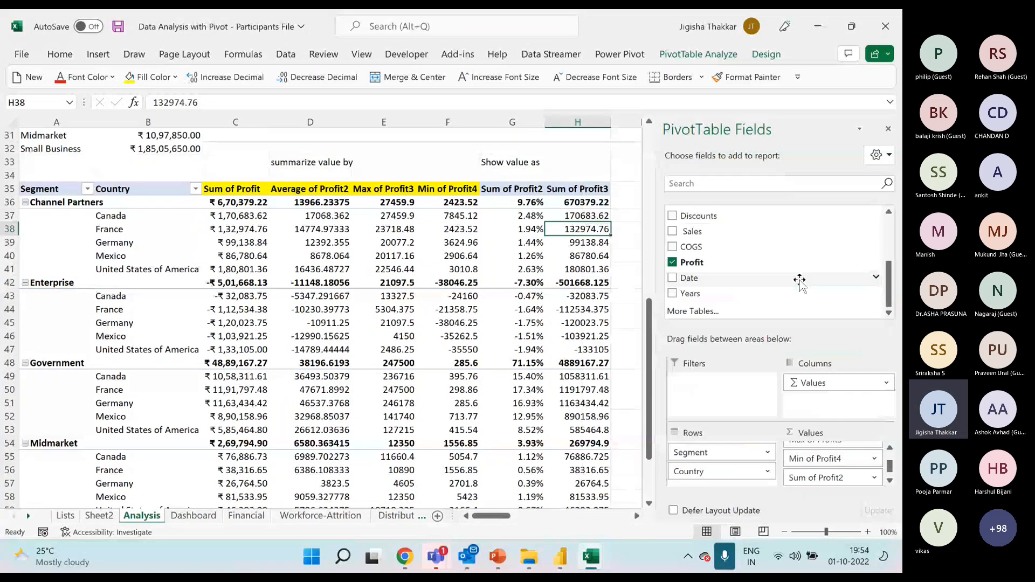
Show Sum of Profit3 as % of Parent Row Total and check the Channel Partners subtotal against its countries' shares.
right_click(586, 229)
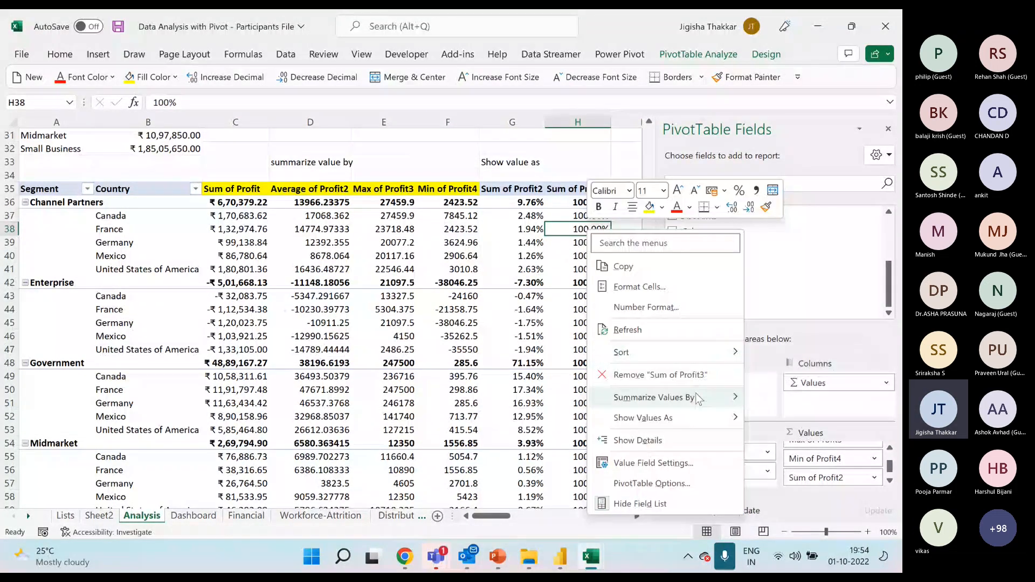
mouse_move(696, 413)
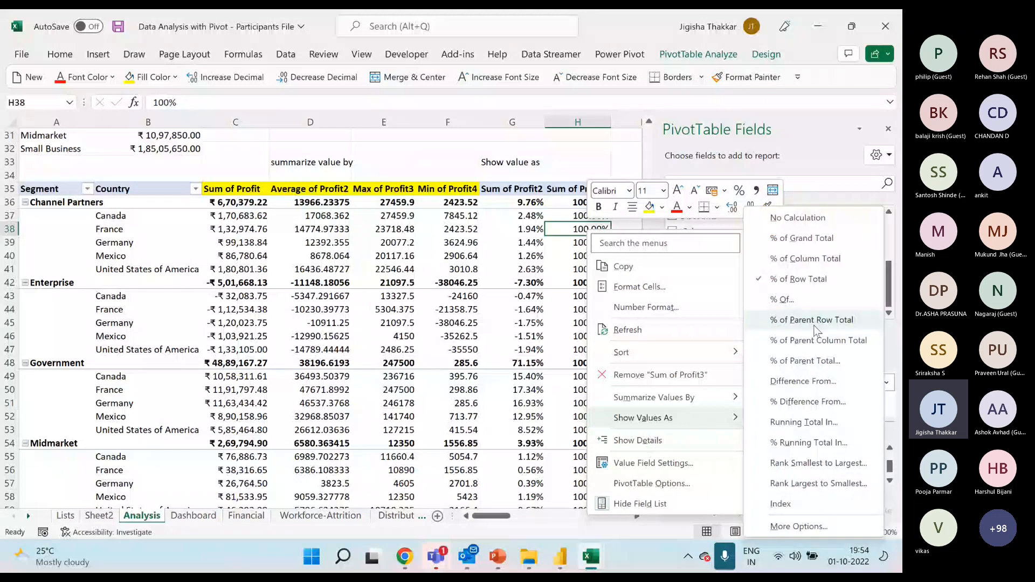
left_click(815, 323)
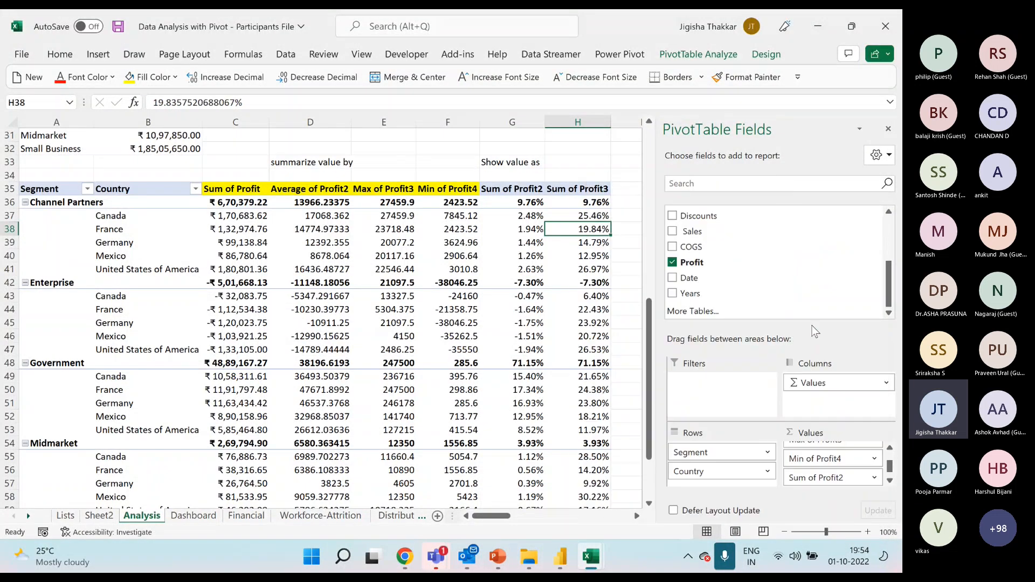
left_click(593, 200)
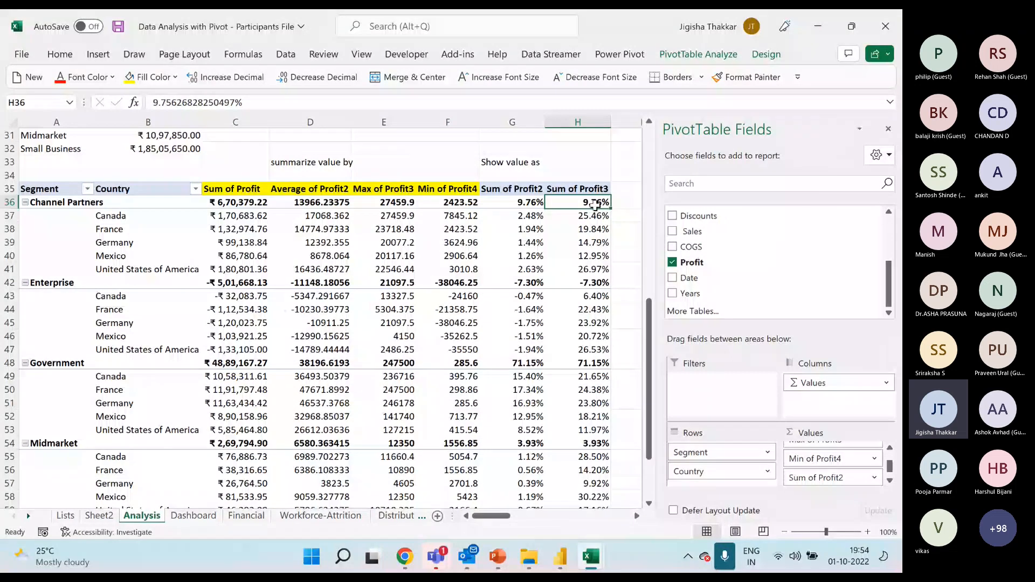
left_click(89, 205)
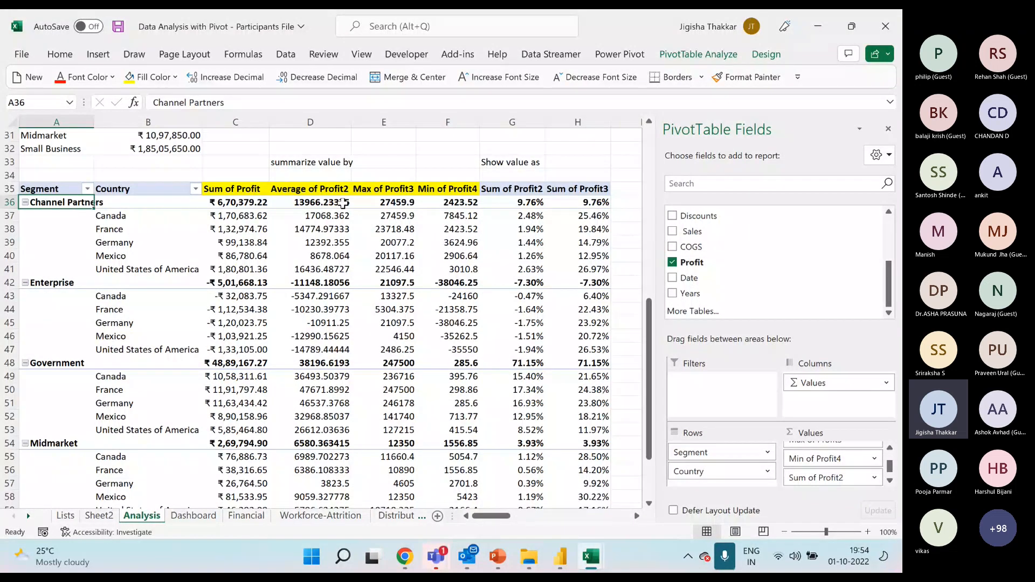
left_click(607, 203)
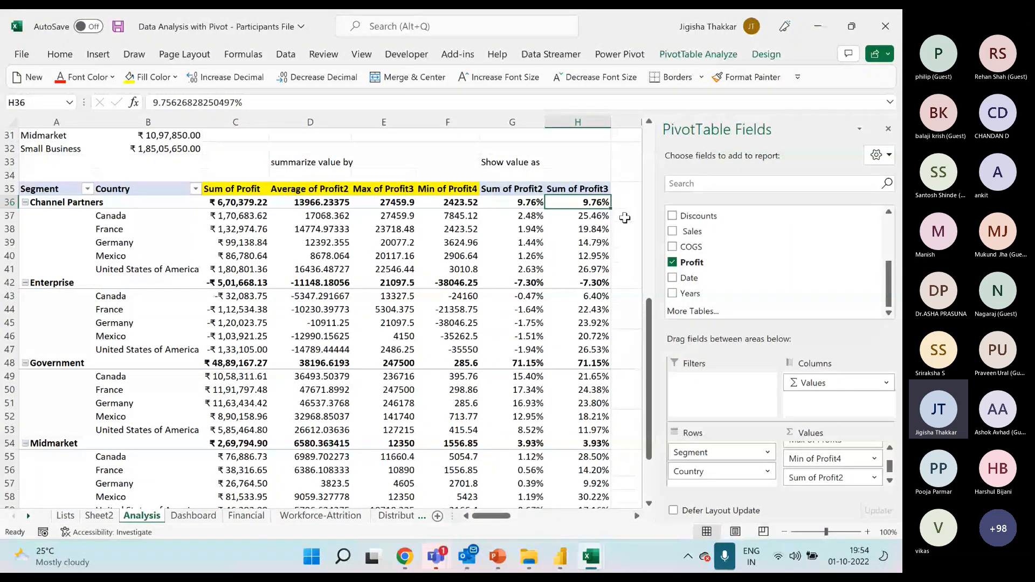
left_click_drag(593, 216, 681, 275)
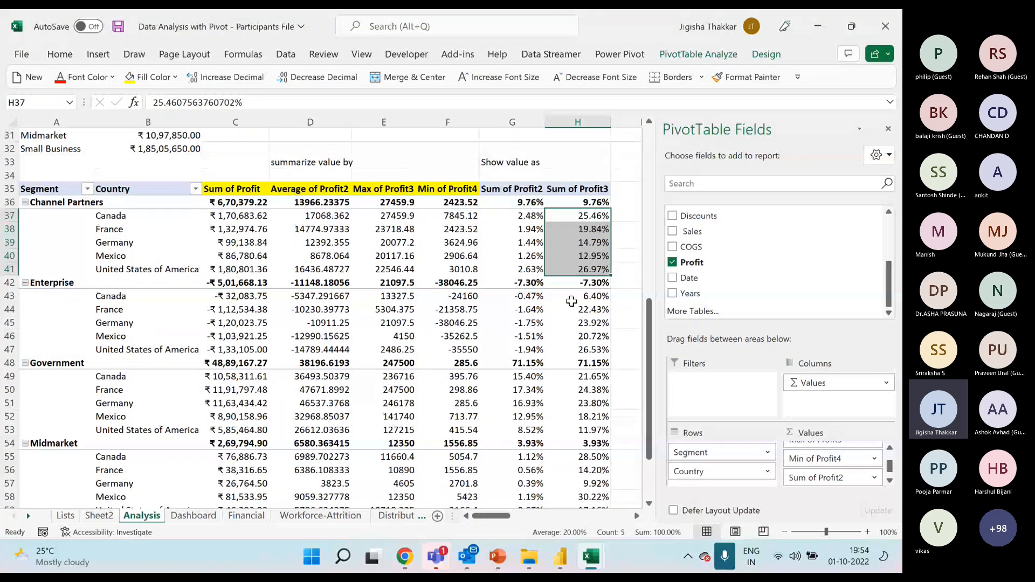
Make the "summarize value by" and "Show value as" labels above the pivot table bold with font size 16.
left_click(317, 163)
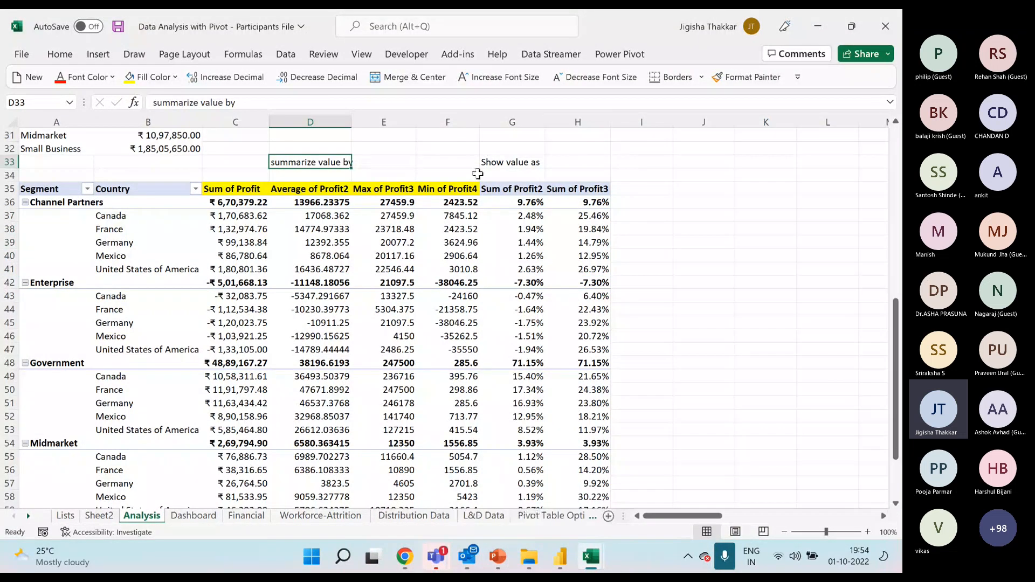
left_click(498, 162, "ctrl")
left_click(59, 54)
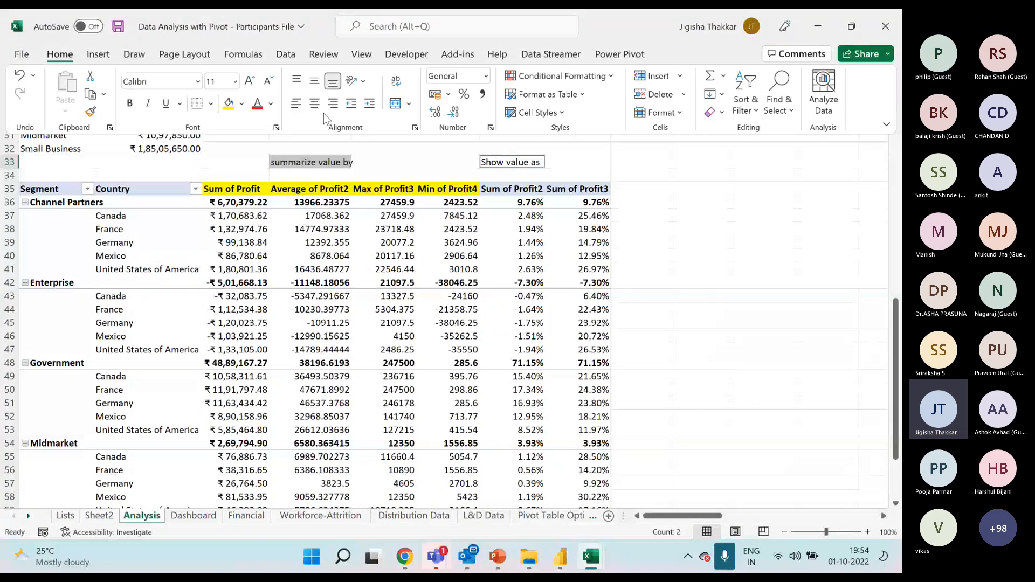
left_click(250, 81)
left_click(250, 81)
left_click(250, 81)
key("ctrl+b")
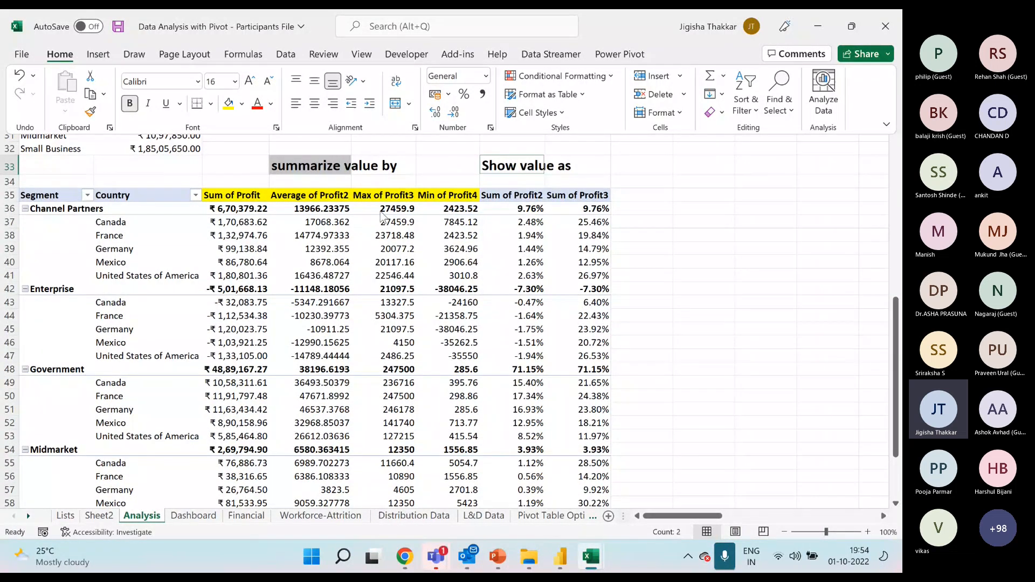
Select a value inside the profit pivot table and hide its field list.
left_click(538, 233)
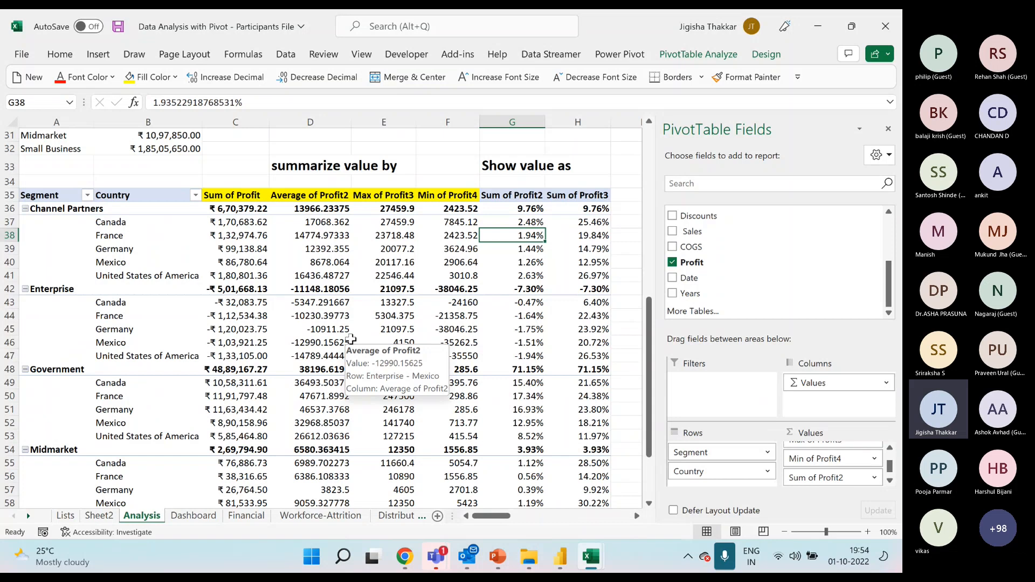
left_click(384, 288)
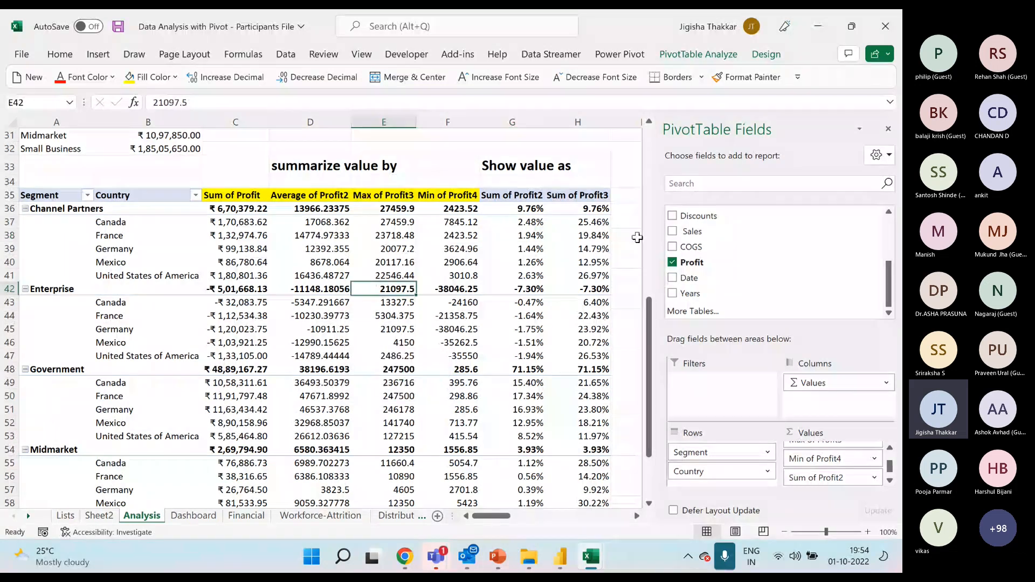
left_click(888, 129)
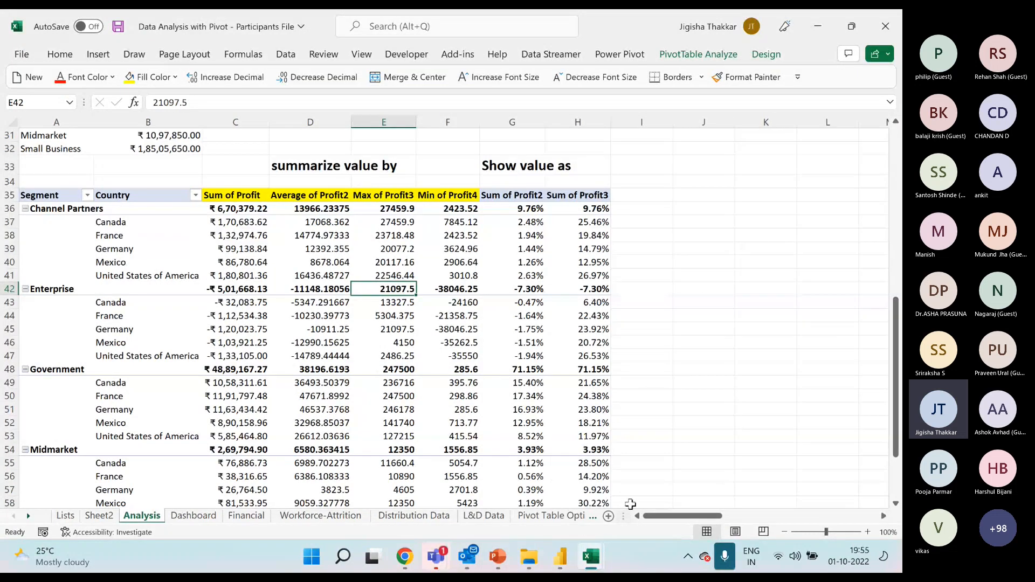
Switch to the "01. Dashboard and Data Analysis with Pivot-Solution" workbook, hide its field list and open the Financial Dashboard sheet.
left_click(594, 563)
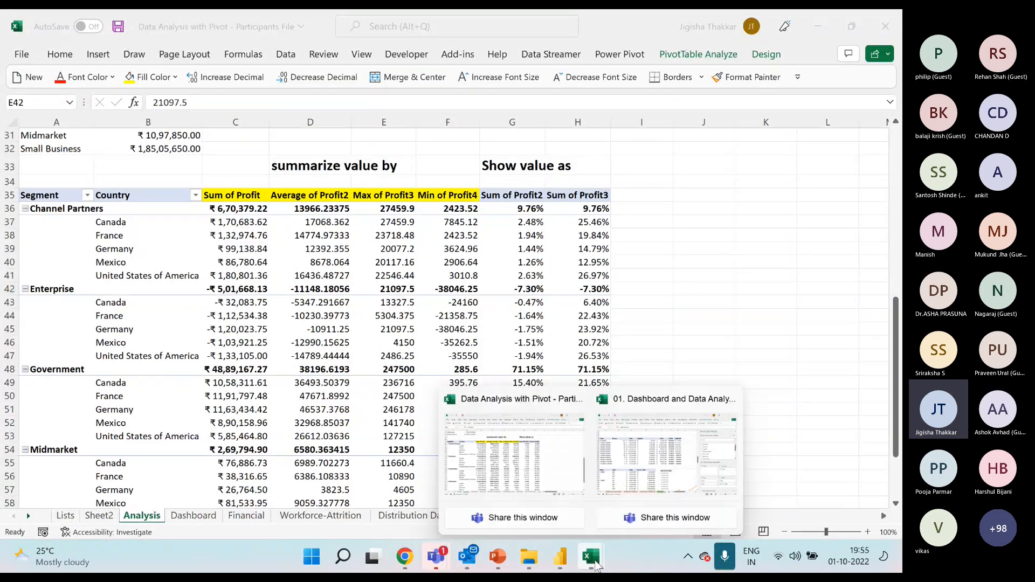
left_click(625, 475)
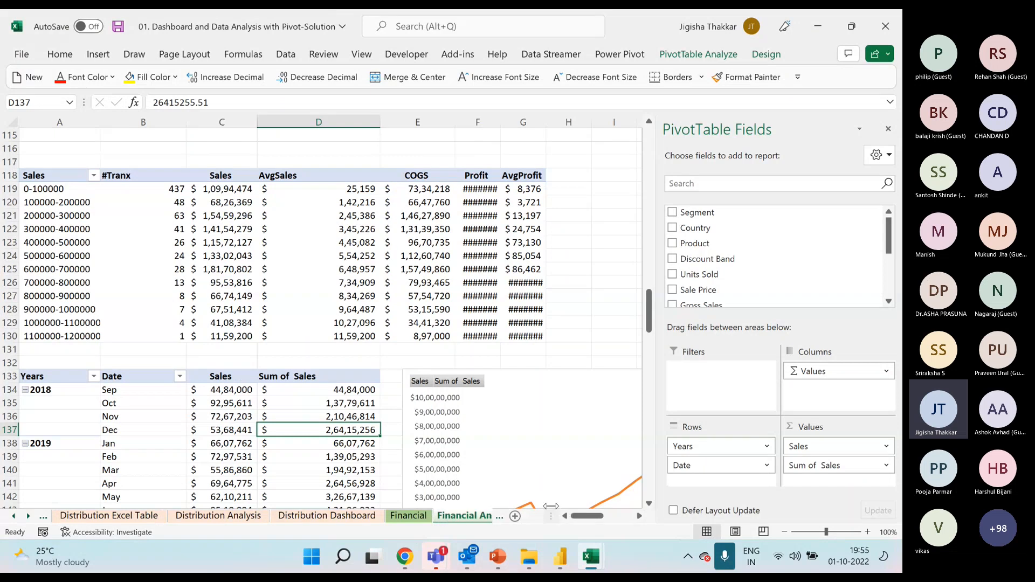
left_click(888, 128)
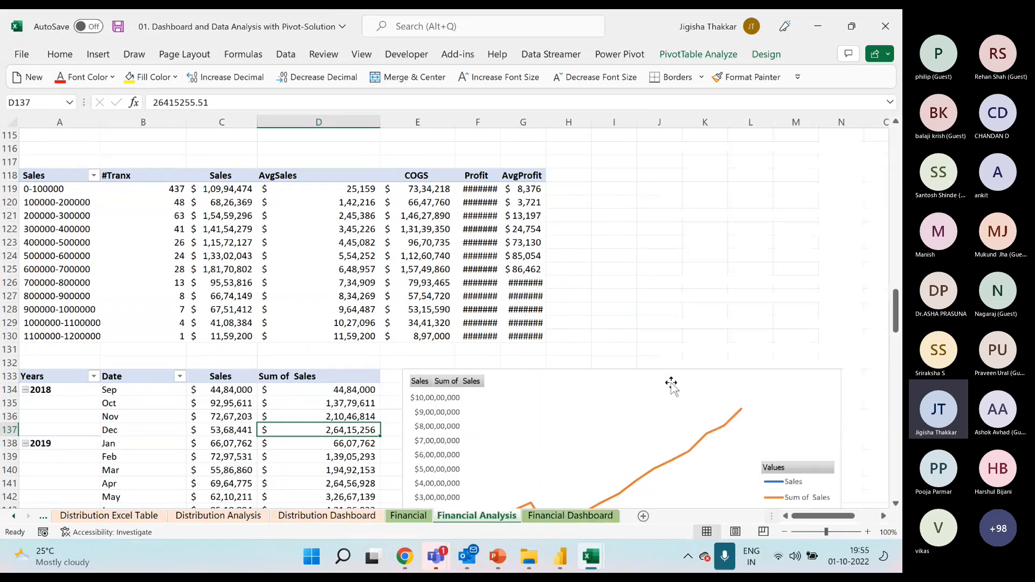
left_click(571, 516)
Examine the dashboard's date timeline, country slicer, pie charts, sales trend chart, productwise bar chart and Countrywise Profit map.
left_click(483, 200)
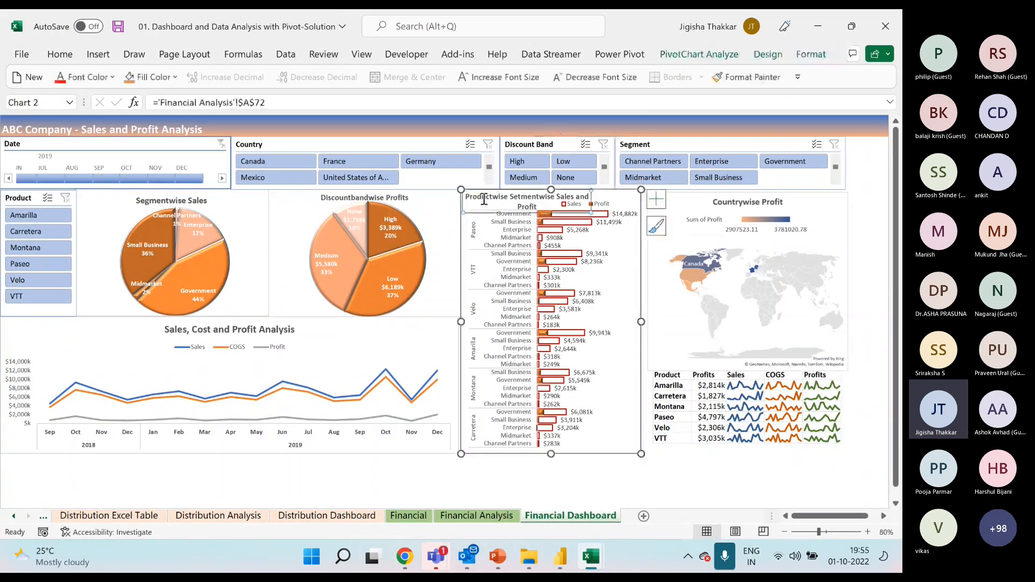
left_click(431, 144)
left_click(210, 144)
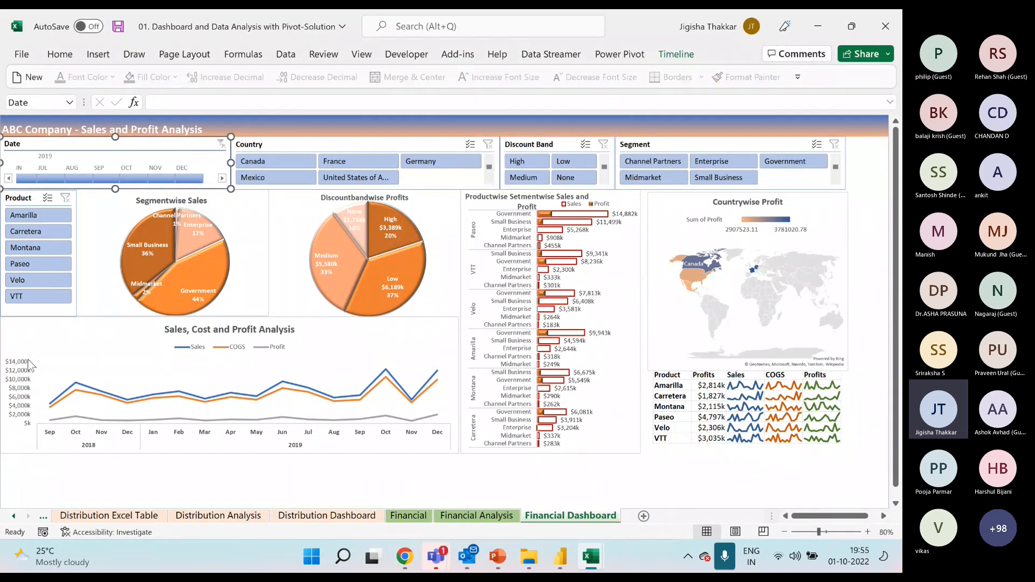
left_click(232, 210)
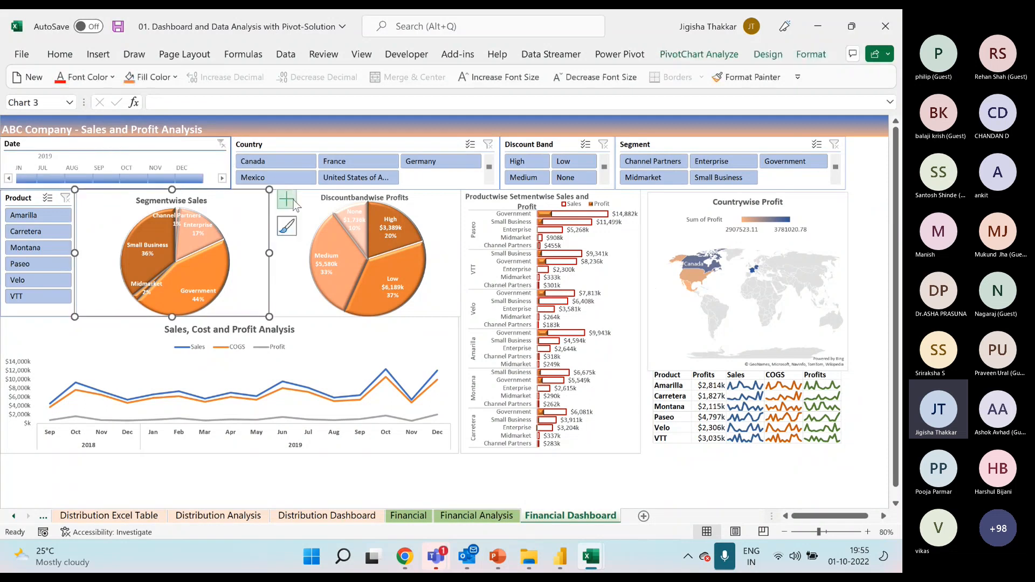
left_click(323, 199)
left_click(345, 345)
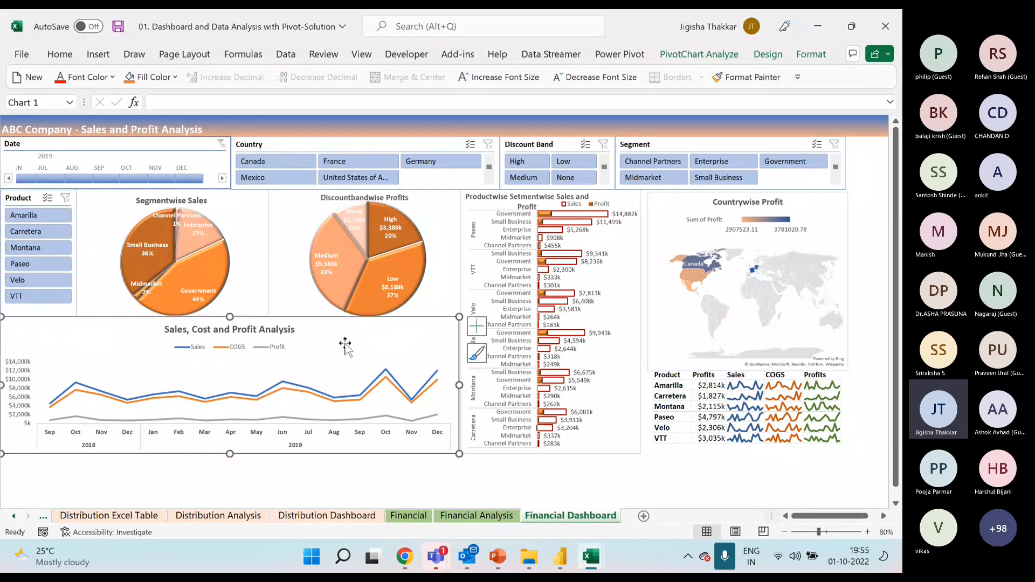
left_click(624, 198)
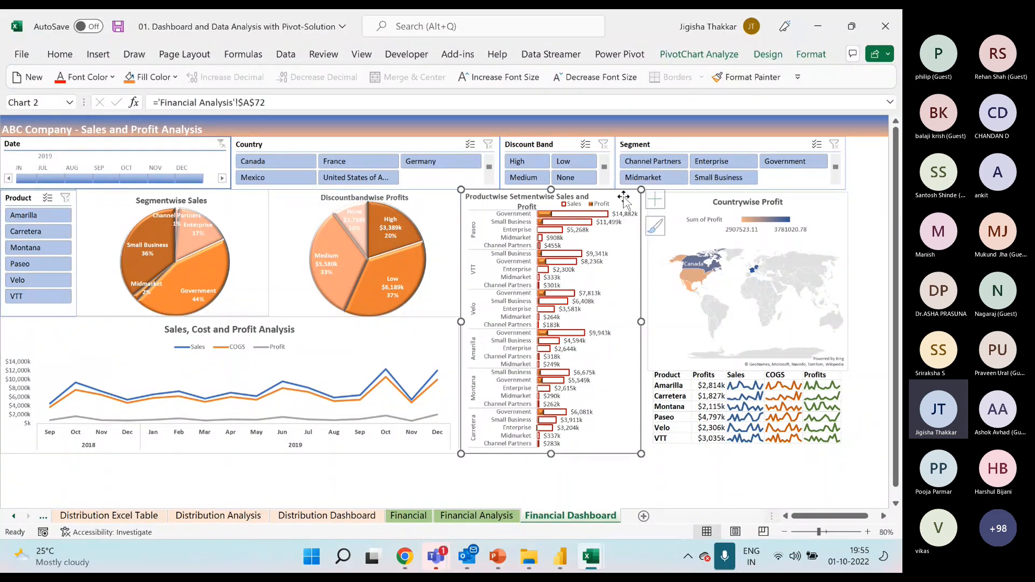
left_click(705, 207)
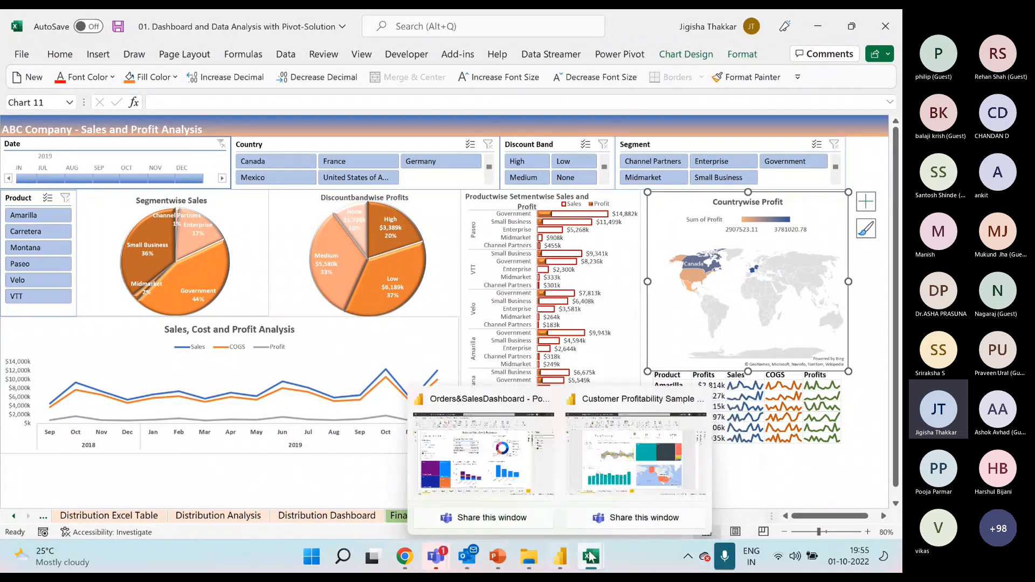
Return to the Participants File workbook and replace Segment with Country as the row field of the Gross Sales pivot table.
left_click(538, 478)
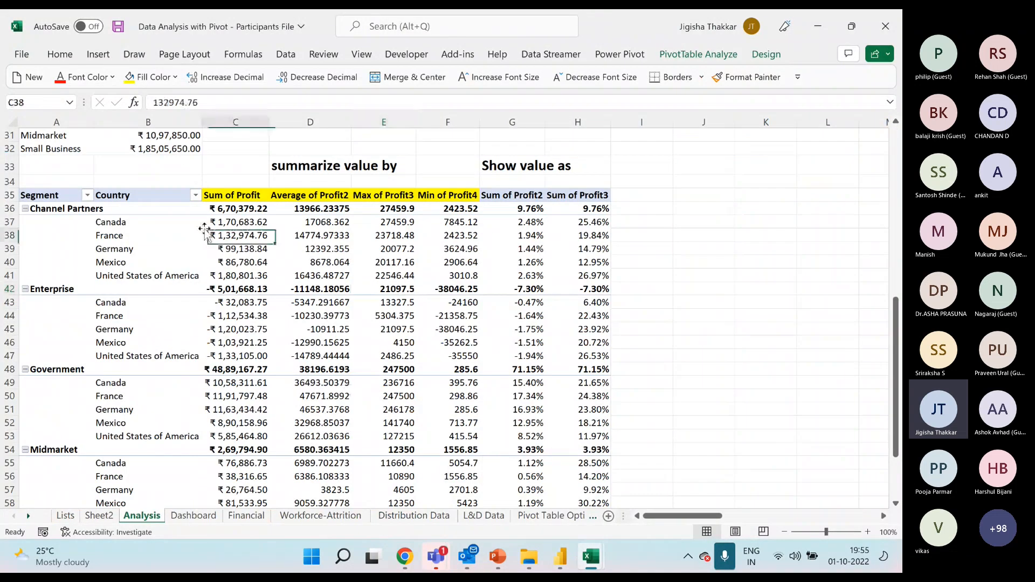
scroll(121, 355, "up", 5)
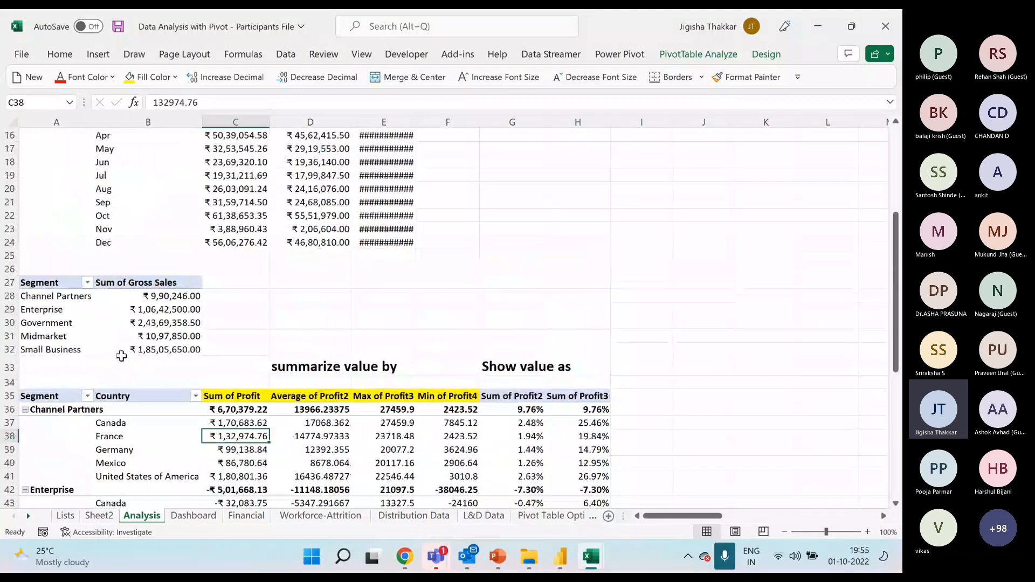
left_click(44, 309)
right_click(67, 309)
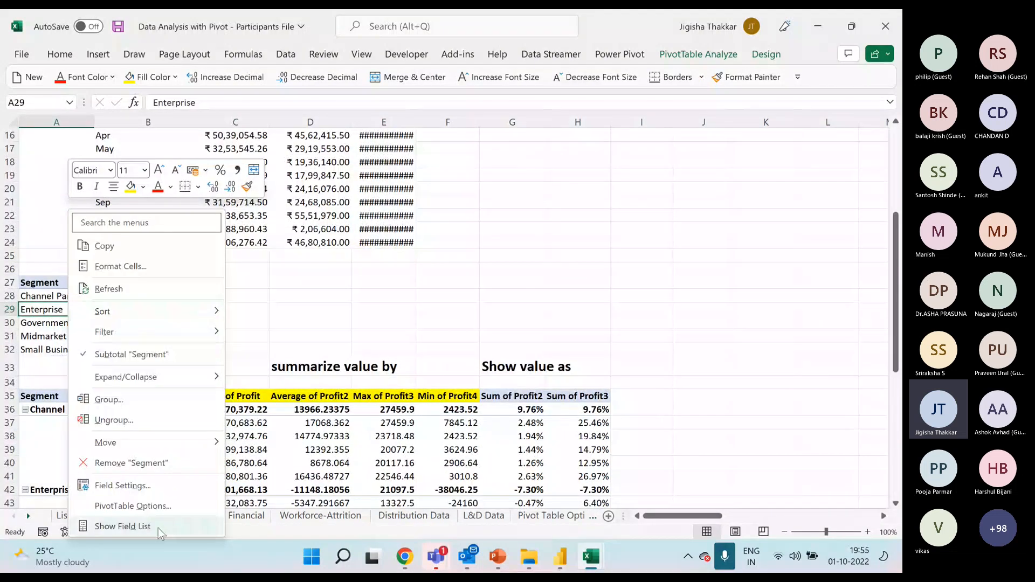
left_click(168, 525)
mouse_move(728, 451)
left_mouse_down()
mouse_move(697, 222)
mouse_move(722, 454)
left_mouse_up()
Try to insert a filled map chart directly from the Gross Sales by Country pivot table.
left_click(158, 306)
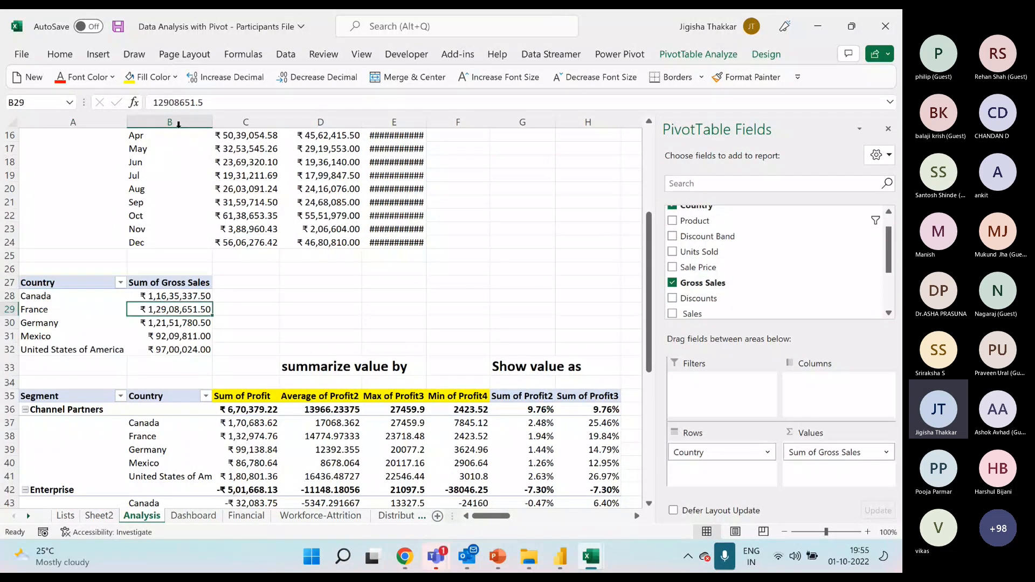
left_click(98, 54)
left_click(415, 103)
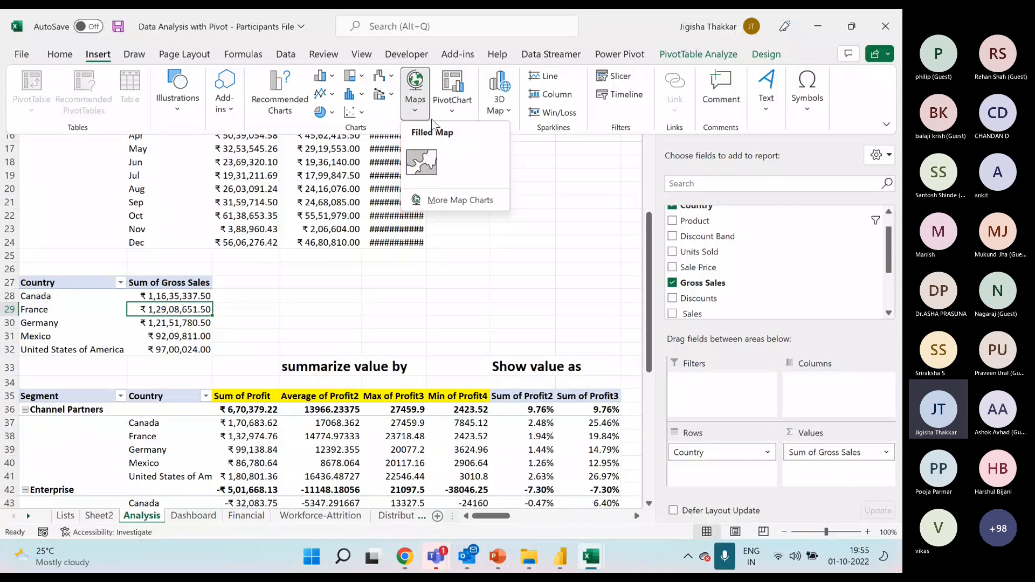
left_click(422, 162)
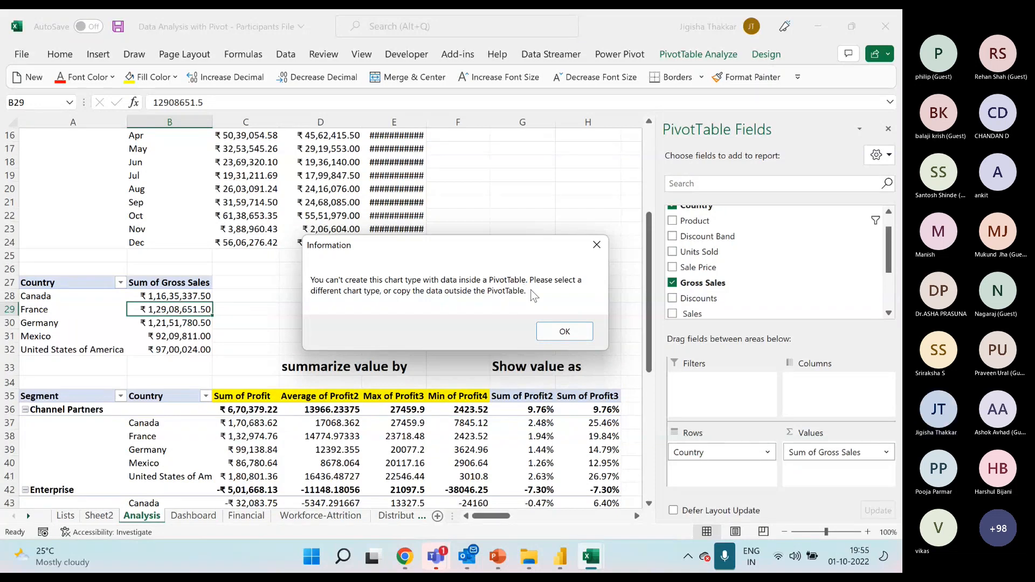
left_click(594, 248)
Enter the formula =A28 in cell D28 to link it to the first country name of the Gross Sales pivot table.
left_click(296, 295)
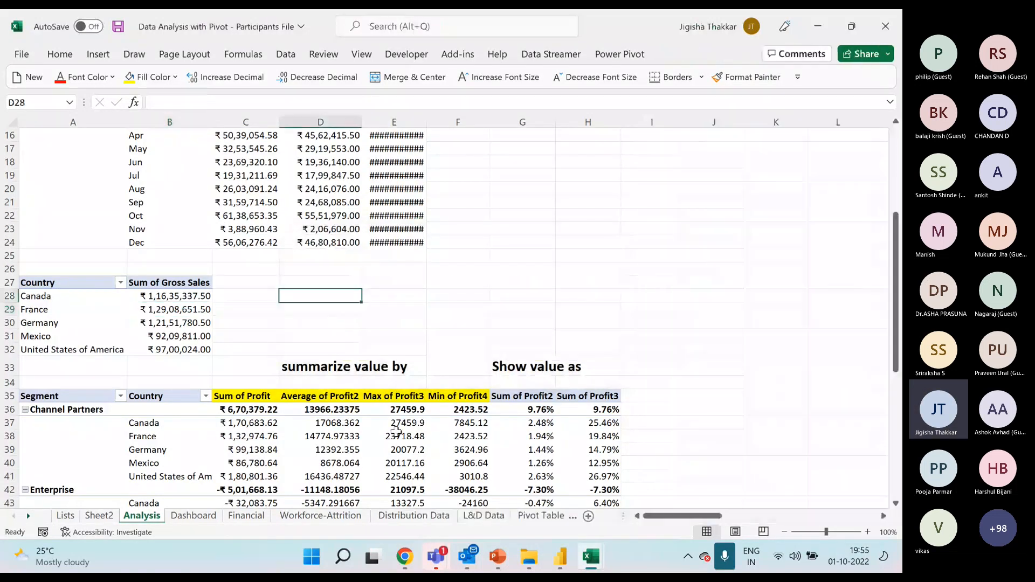
type("=")
key("Left")
key("Left")
key("Left")
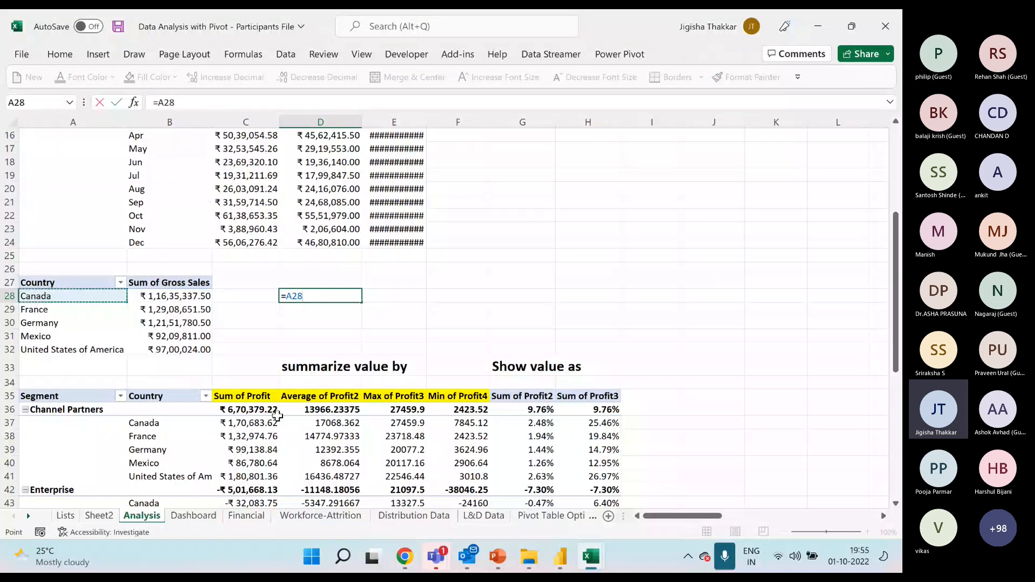
key("Return")
Copy the country formula from D28 down through cells D29 to D32.
key("Up")
key("ctrl+c")
key("Down")
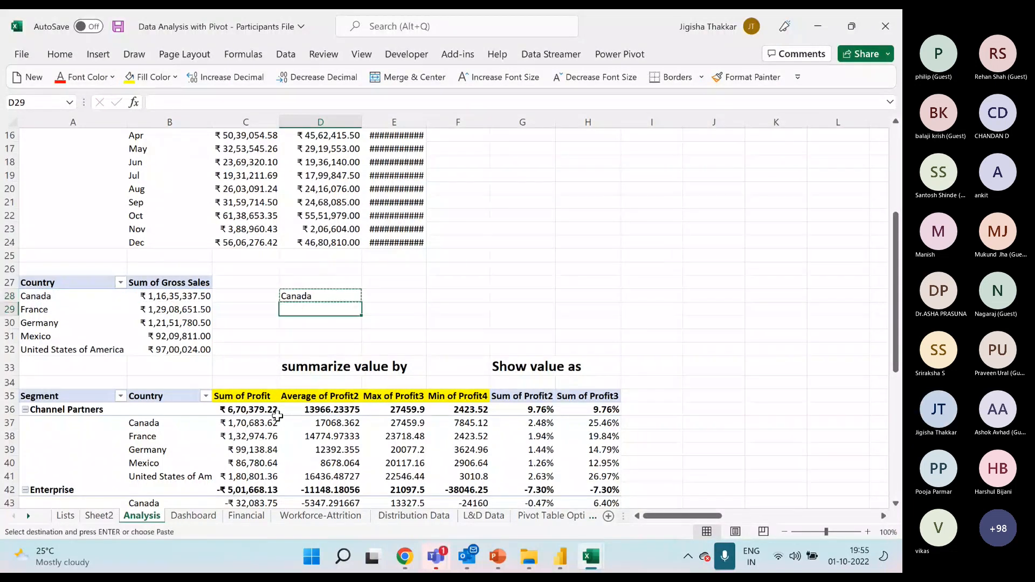
key("shift+Down")
key("shift+Down")
key("shift+Down")
key("Return")
Enter the heading Country in cell D27 above the linked country names.
key("Up")
key("Up")
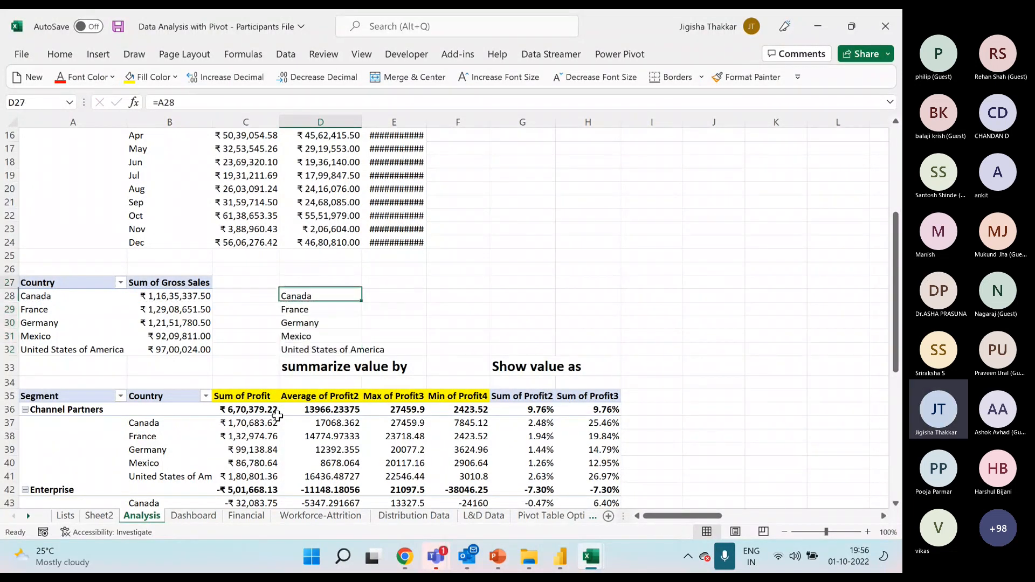
type("Country")
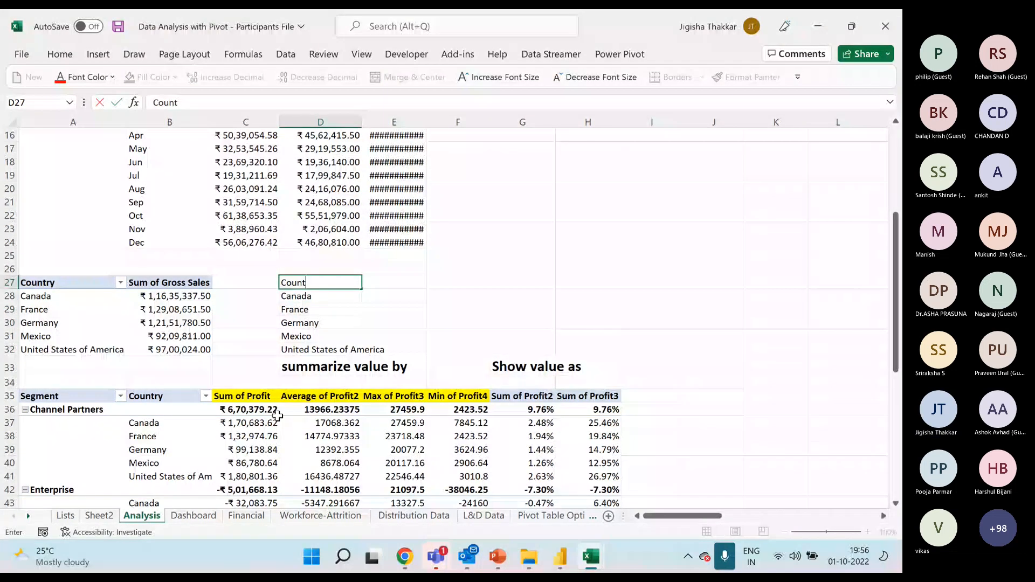
key("Return")
Link E28 to the first gross sales value with =B28 and copy the formula down to E32.
key("Right")
type("=B28")
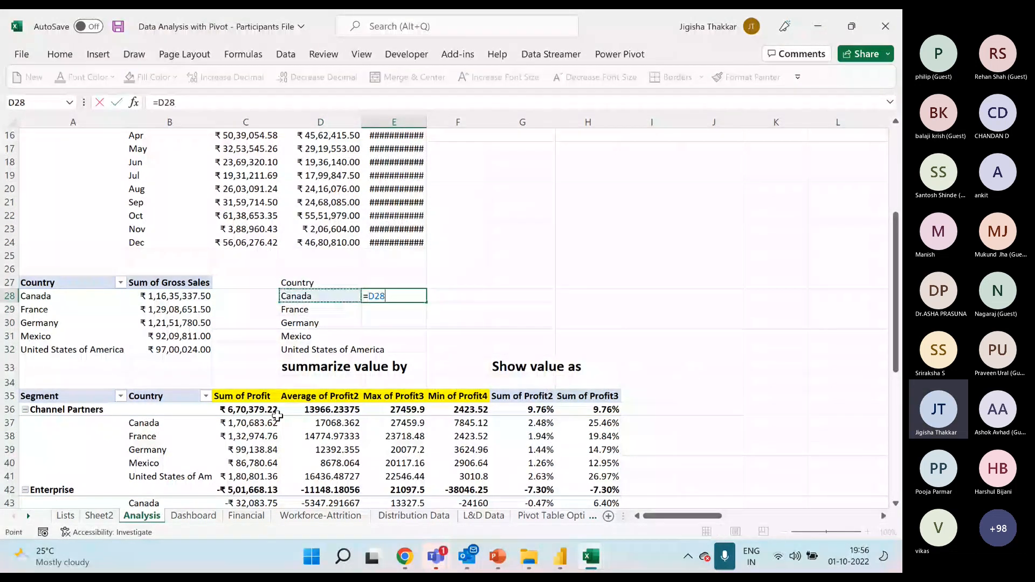
key("ctrl+Return")
key("ctrl+c")
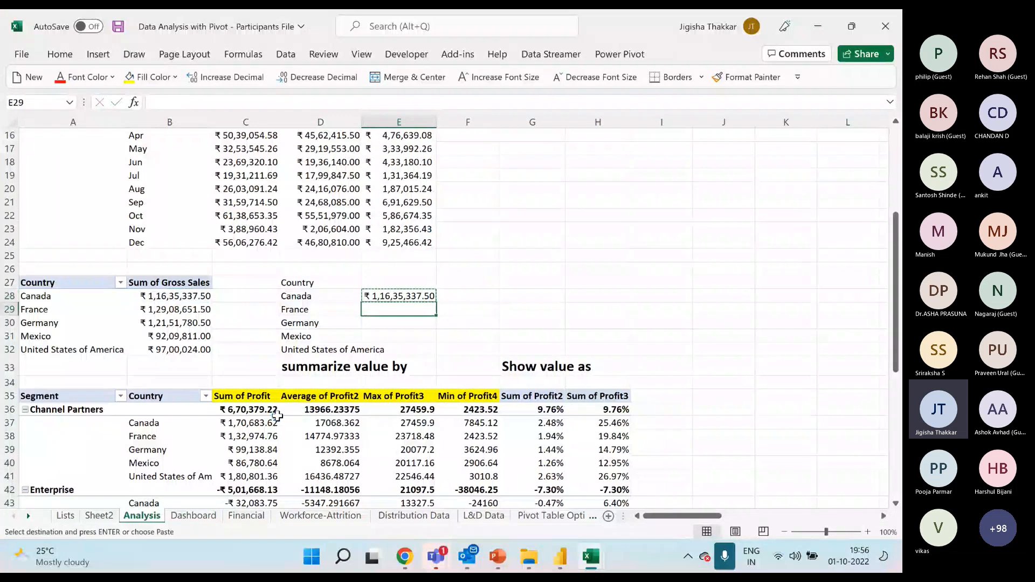
key("Down")
key("shift+Down")
key("shift+Down")
key("shift+Down")
key("Return")
Enter the heading Data in cell E27 and make the headings in D27:E27 bold.
key("Up")
type("Data")
key("Return")
key("Up")
key("Left")
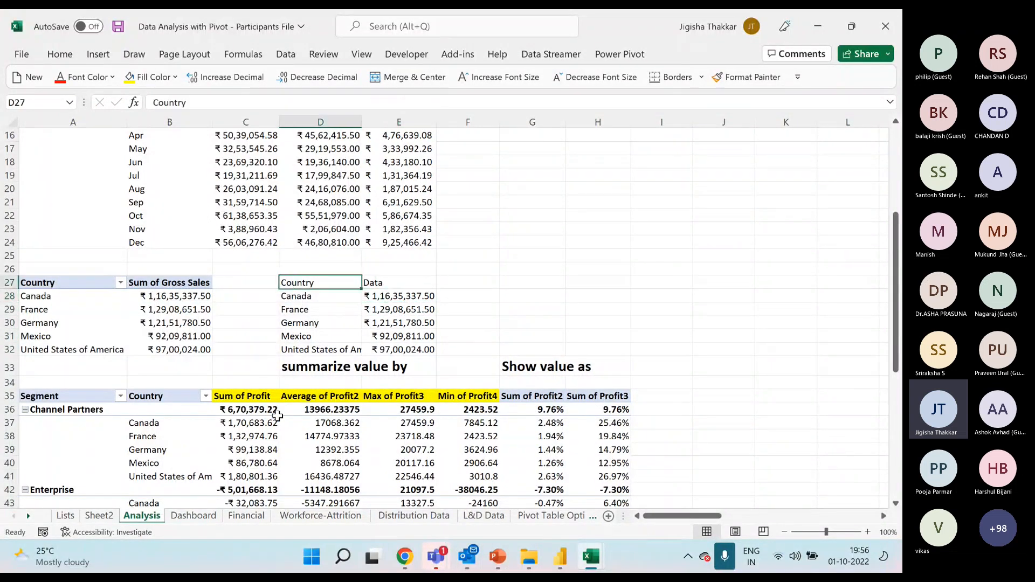
key("shift+Right")
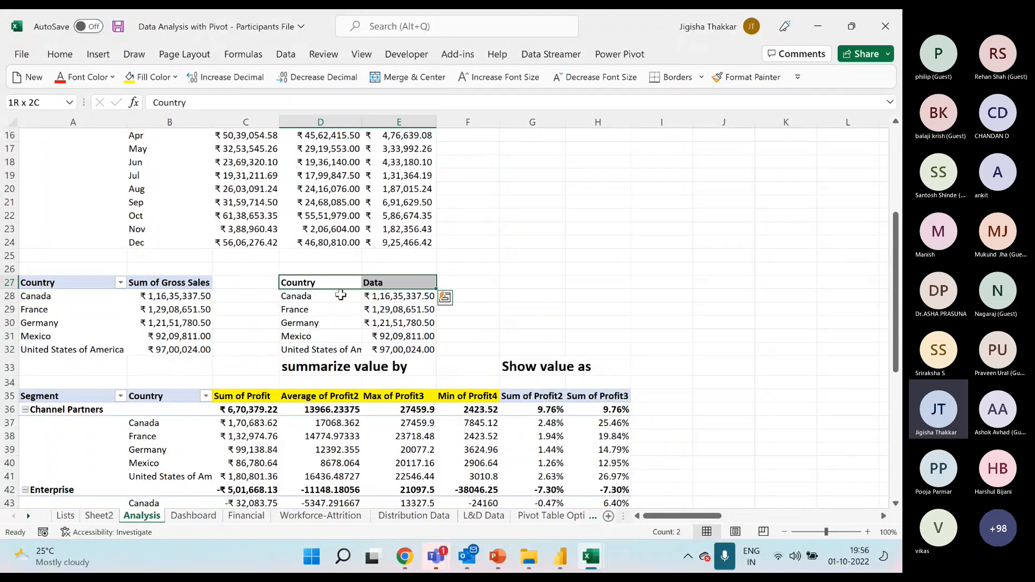
Insert a filled map chart from the linked range D27:E32 and place it beside the data.
left_click_drag(327, 283, 410, 350)
left_click(98, 54)
left_click(426, 93)
left_click(426, 162)
left_click_drag(386, 222, 574, 183)
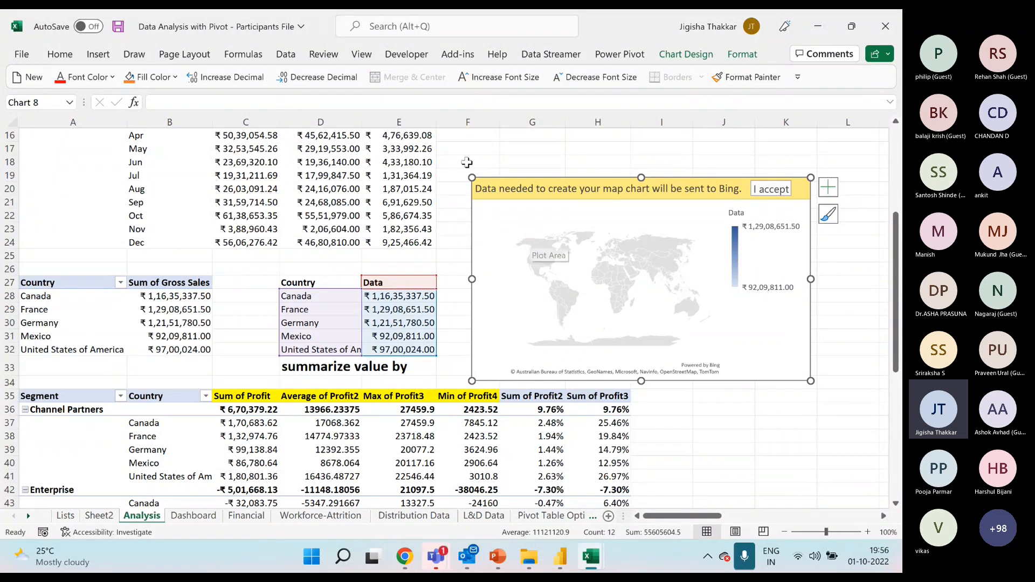
Examine the filled map chart type and the waterfall, funnel, stock, surface and radar chart types.
left_click(98, 54)
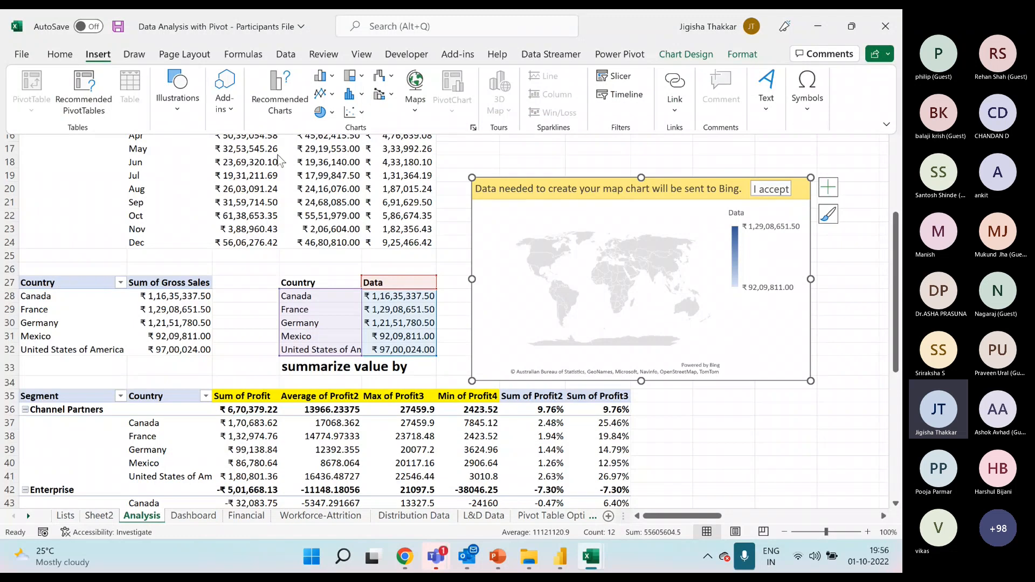
left_click(415, 100)
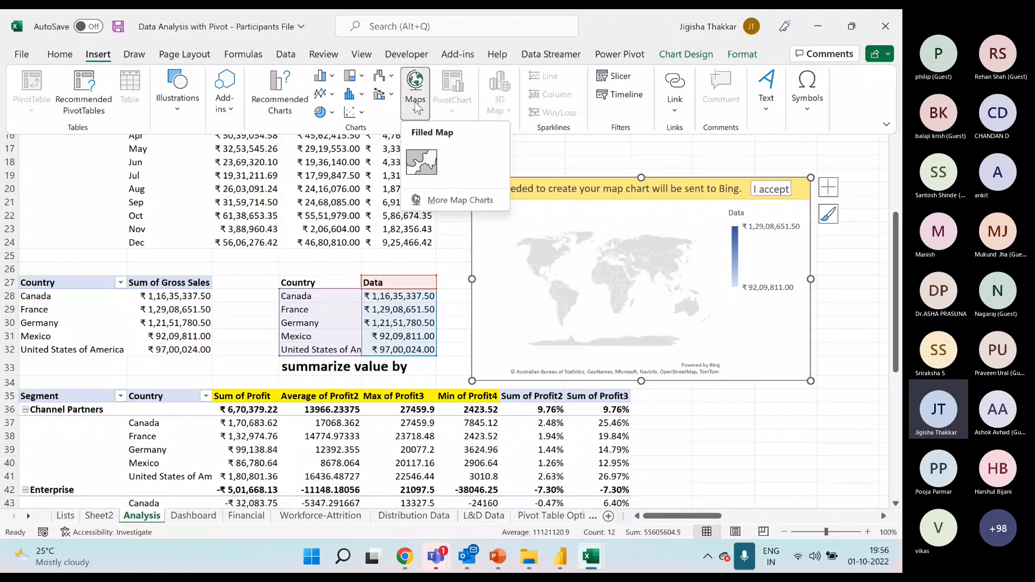
left_click(382, 76)
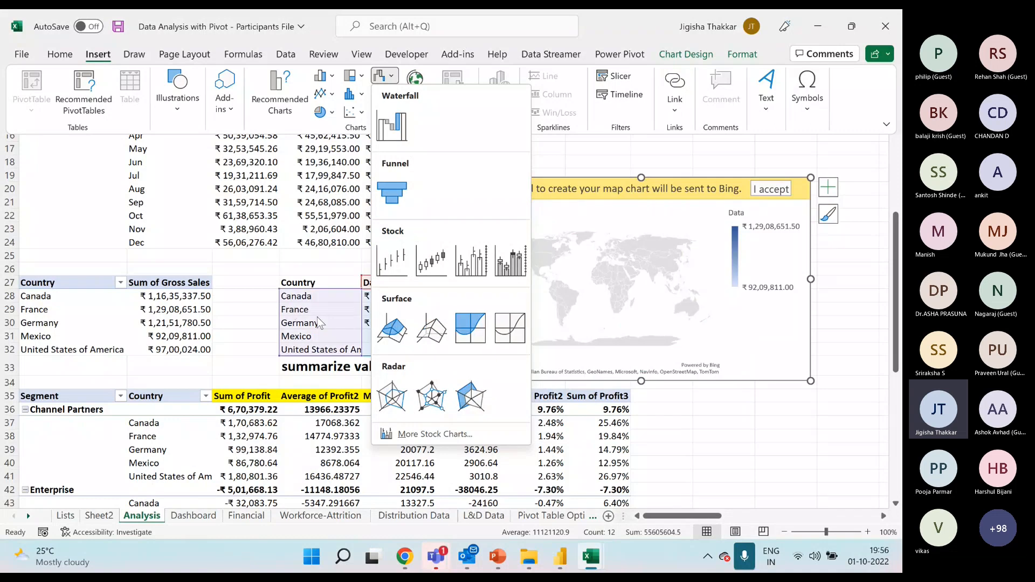
key("Escape")
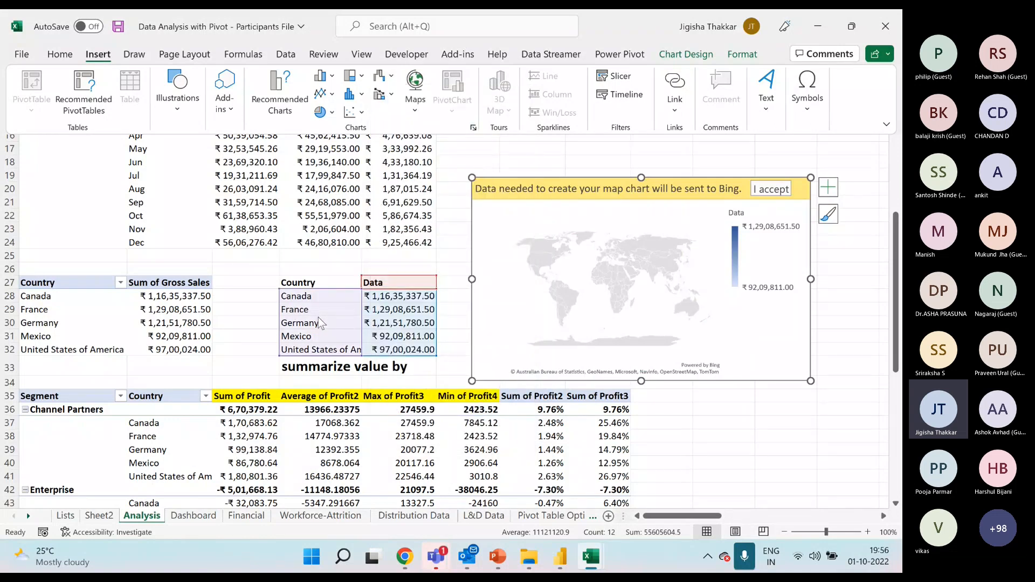
left_click(456, 224)
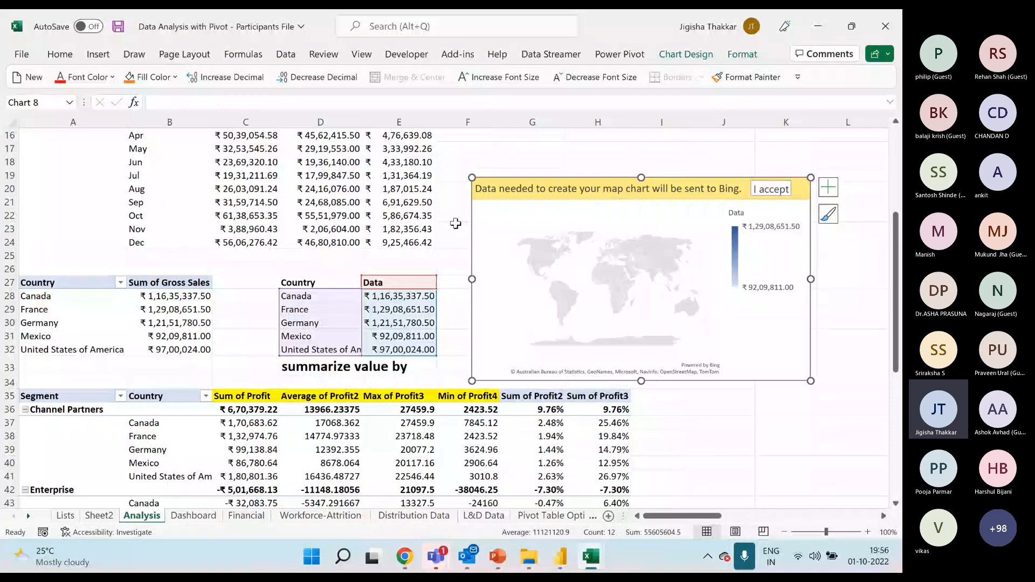
double_click(621, 515)
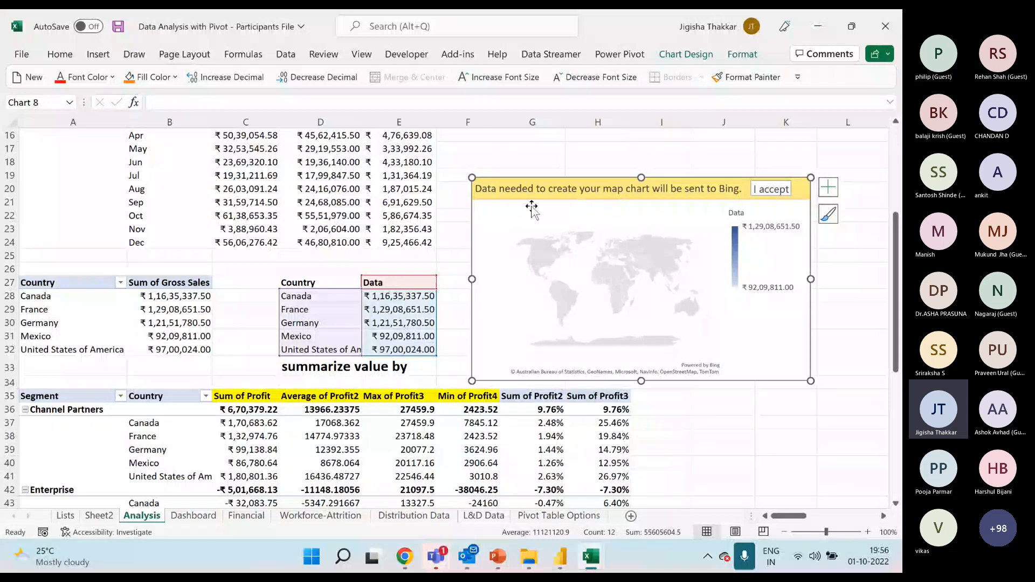
left_click(533, 162)
scroll(533, 164, "up", 4)
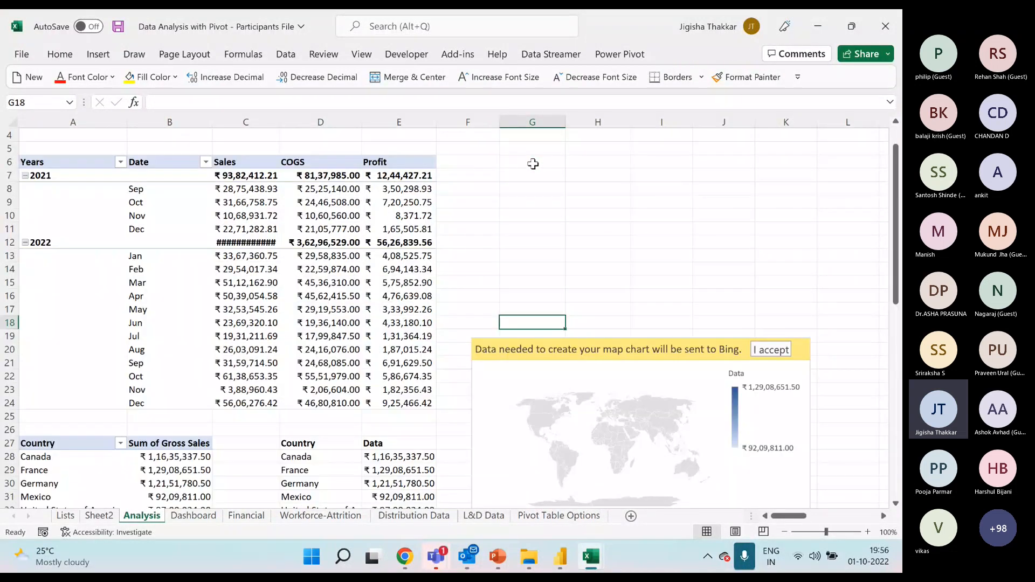
left_click(396, 190)
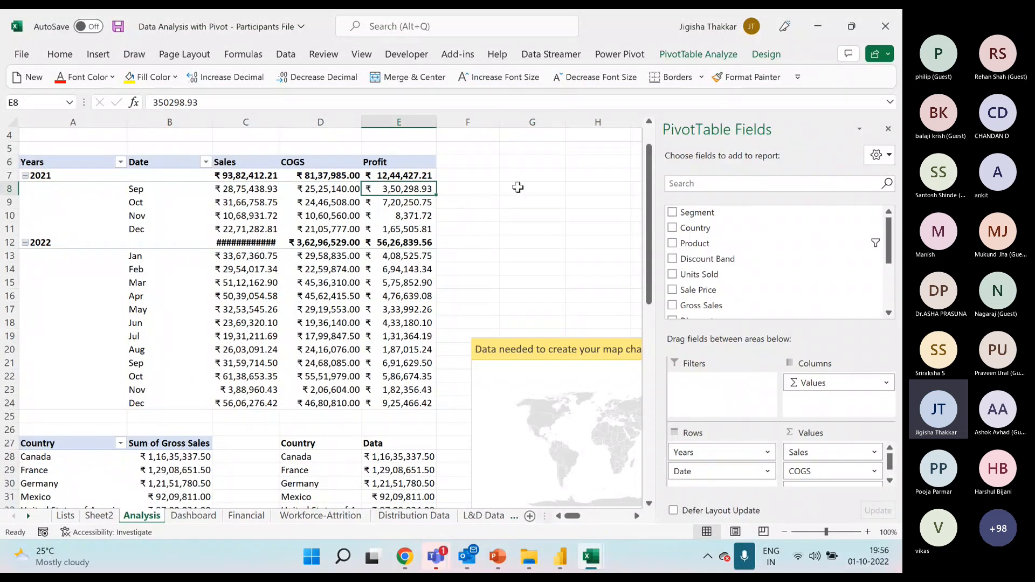
left_click(518, 187)
type("=")
key("Left")
key("Left")
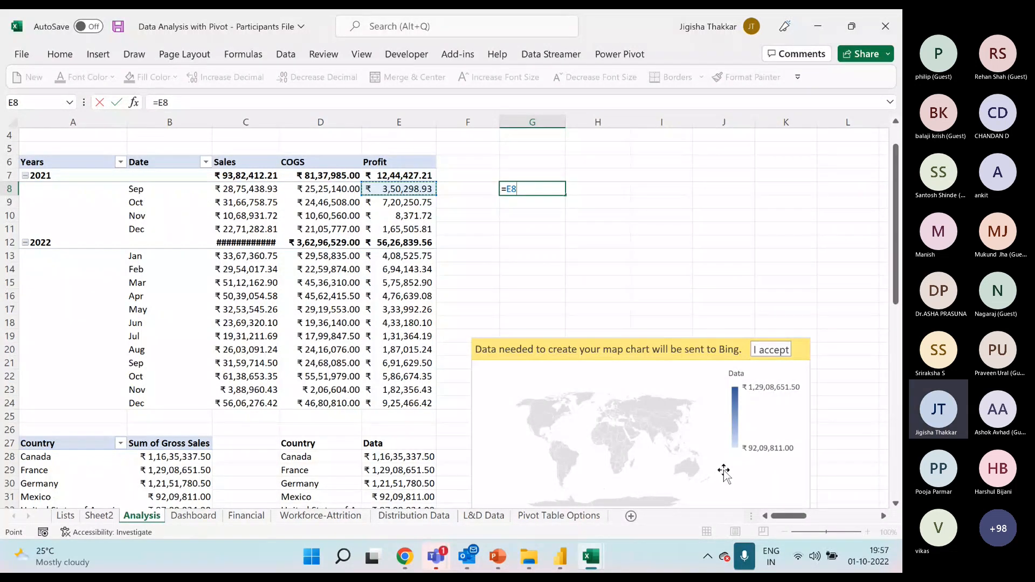
key("Escape")
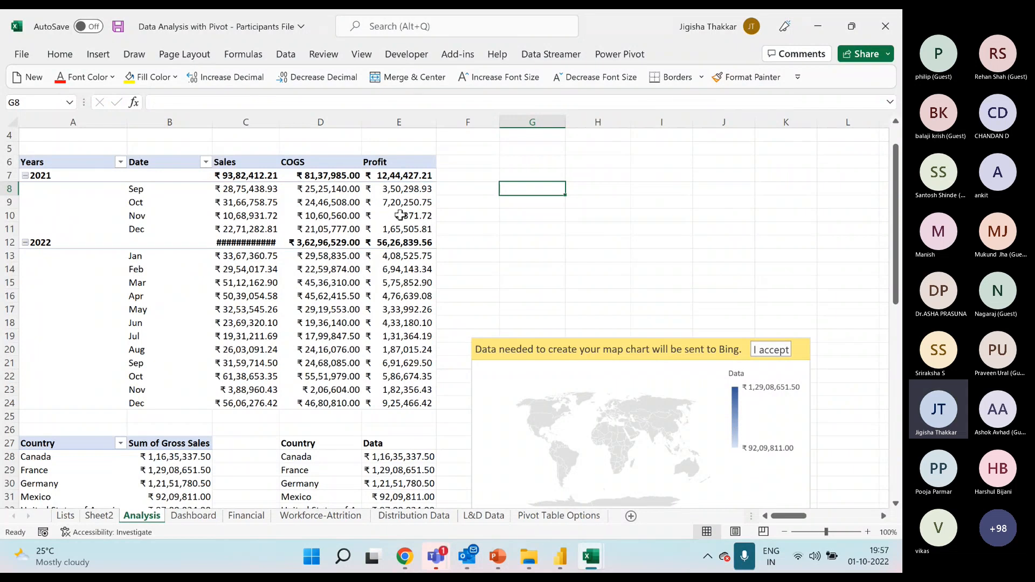
Examine the Generate GetPivotData option of the pivot table with Sales, COGS and Profit by year and month.
left_click(413, 193)
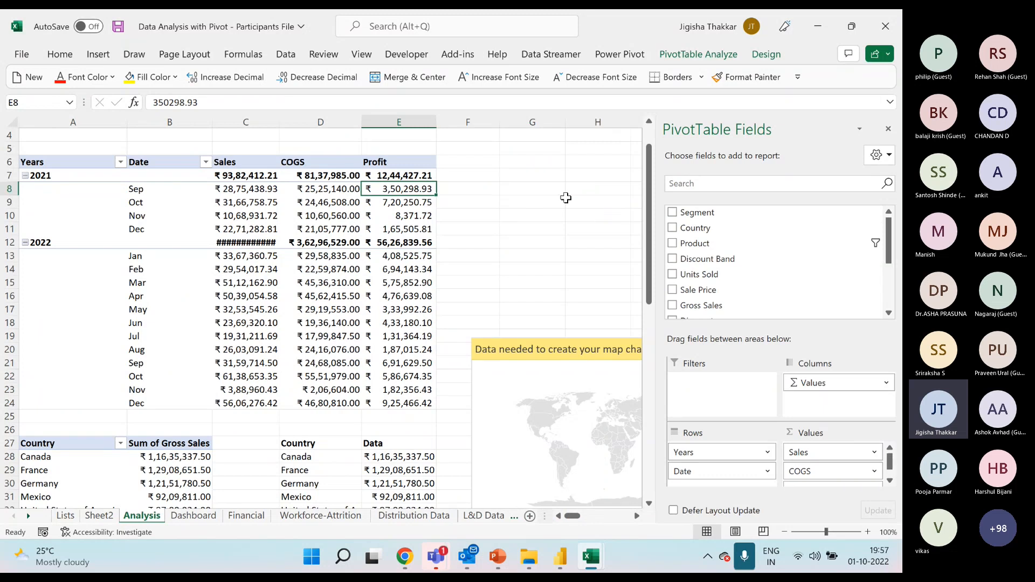
left_click(321, 205)
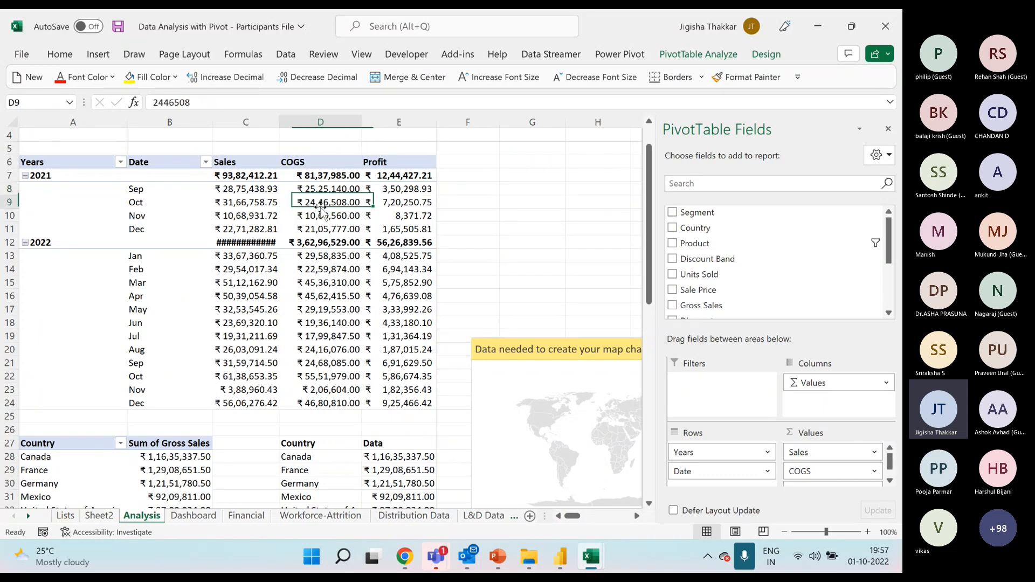
left_click(695, 57)
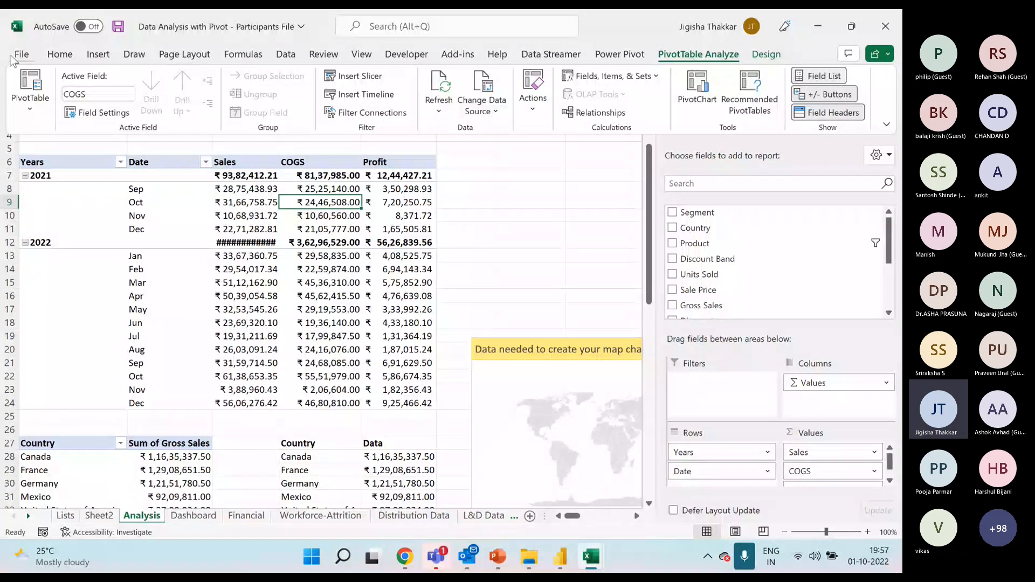
left_click(31, 113)
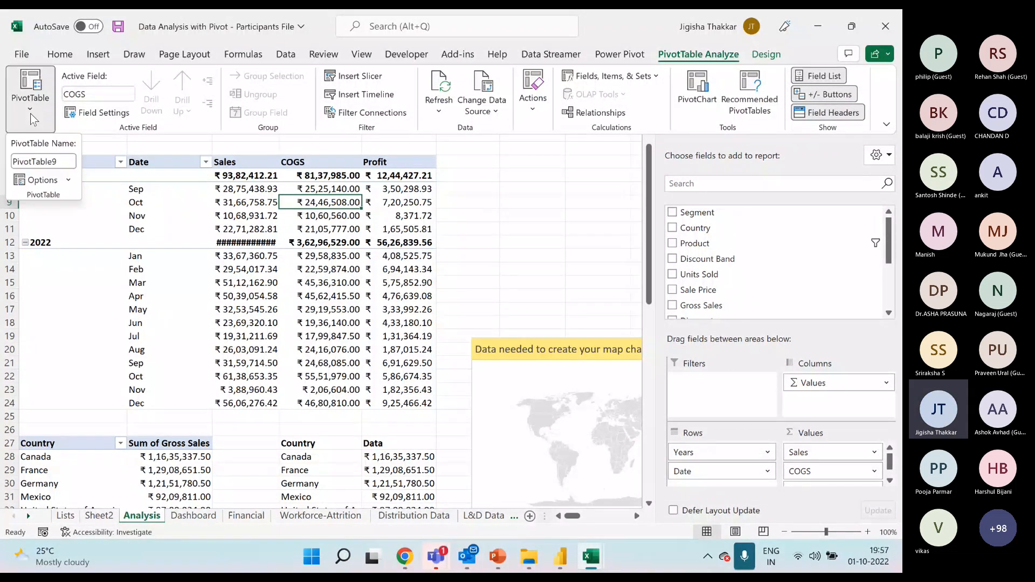
left_click(68, 179)
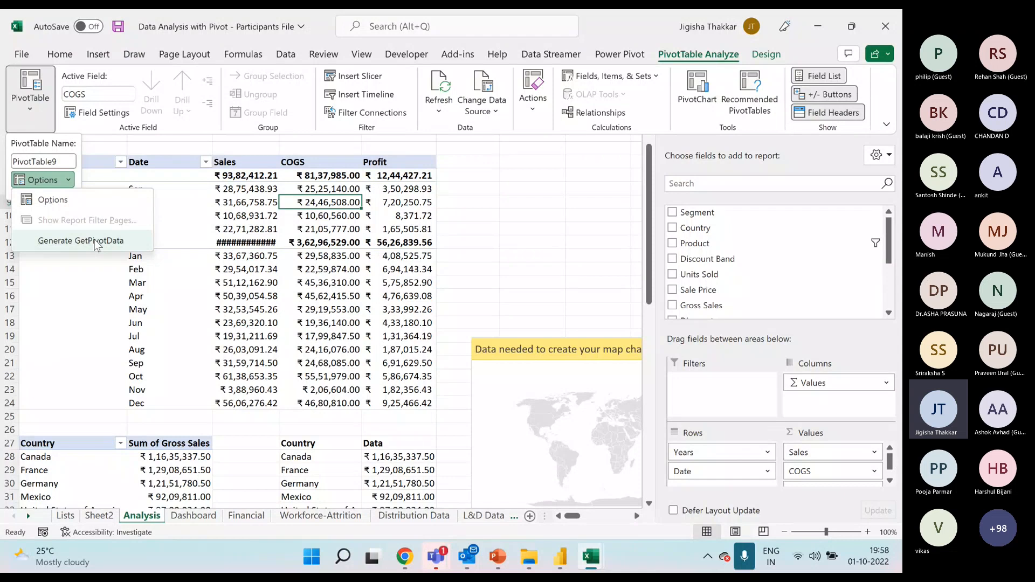
left_click(349, 211)
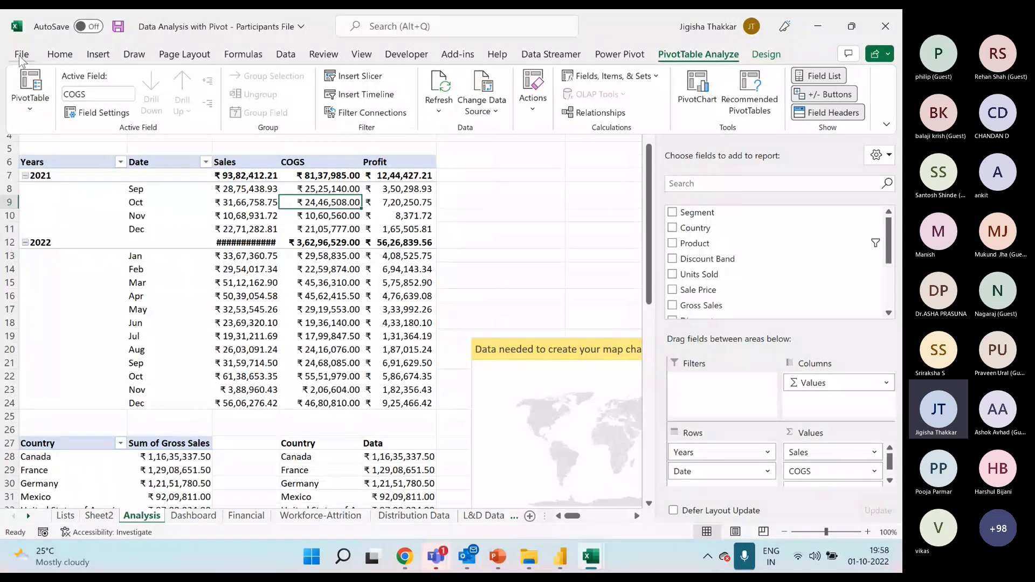
Examine the program's Data, General and Formulas options, including the setting to use GetPivotData functions for PivotTable references.
left_click(21, 56)
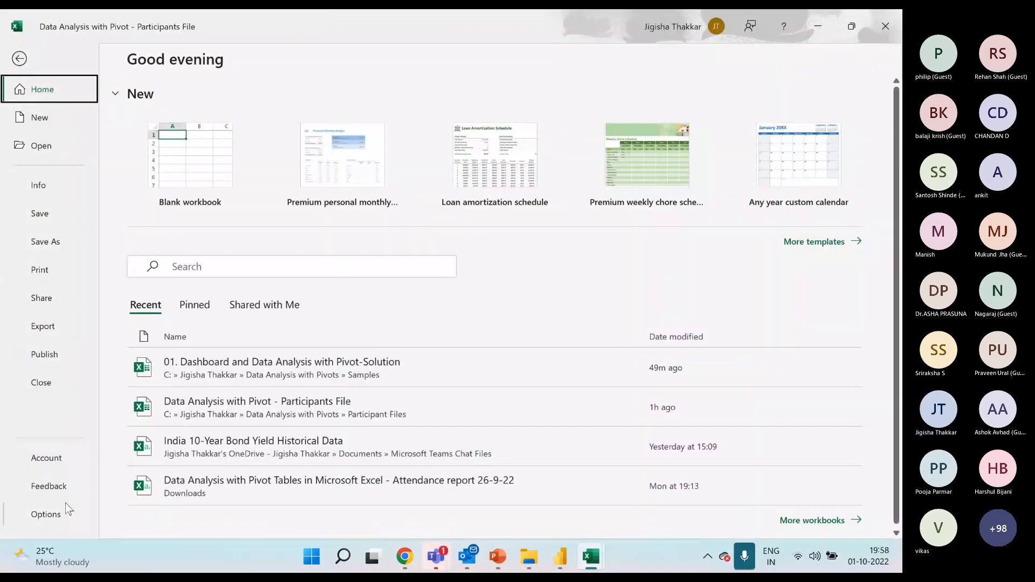
left_click(51, 515)
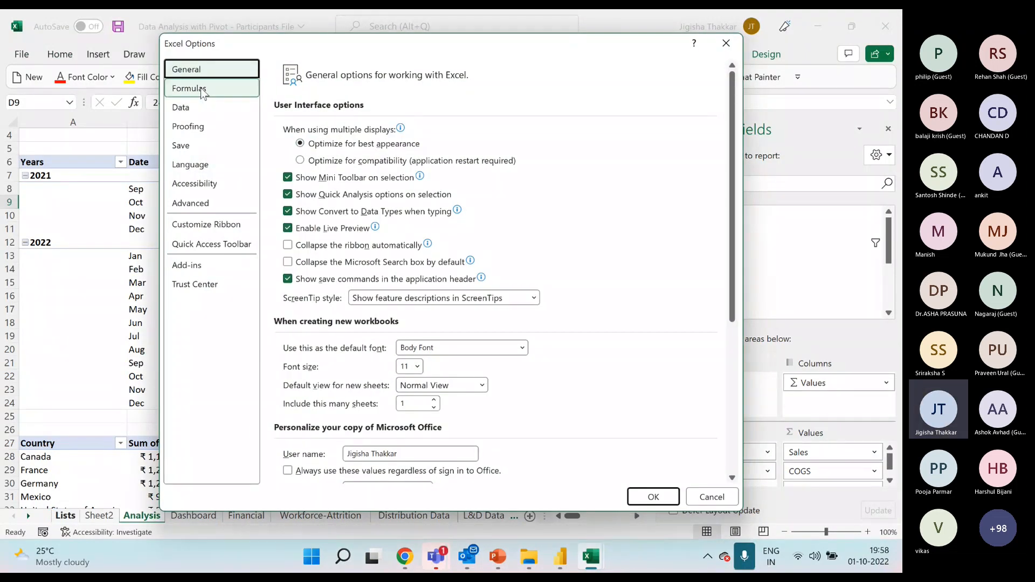
left_click(192, 116)
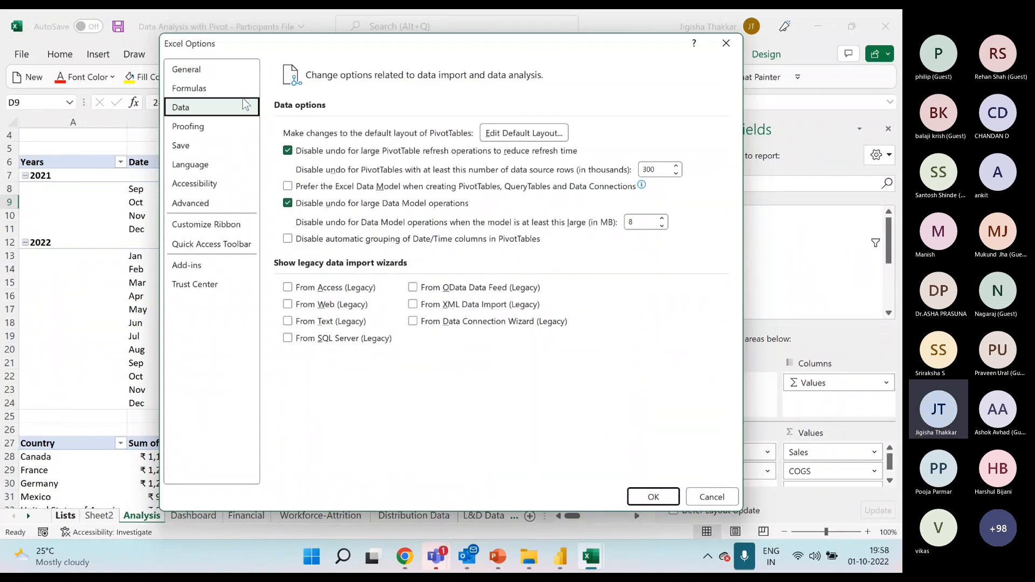
left_click(184, 71)
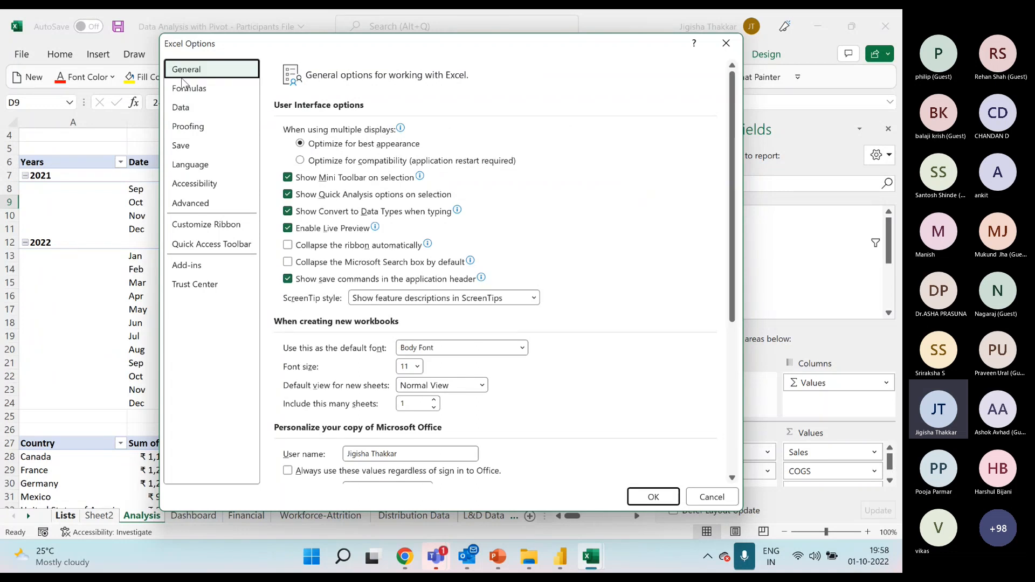
left_click(183, 88)
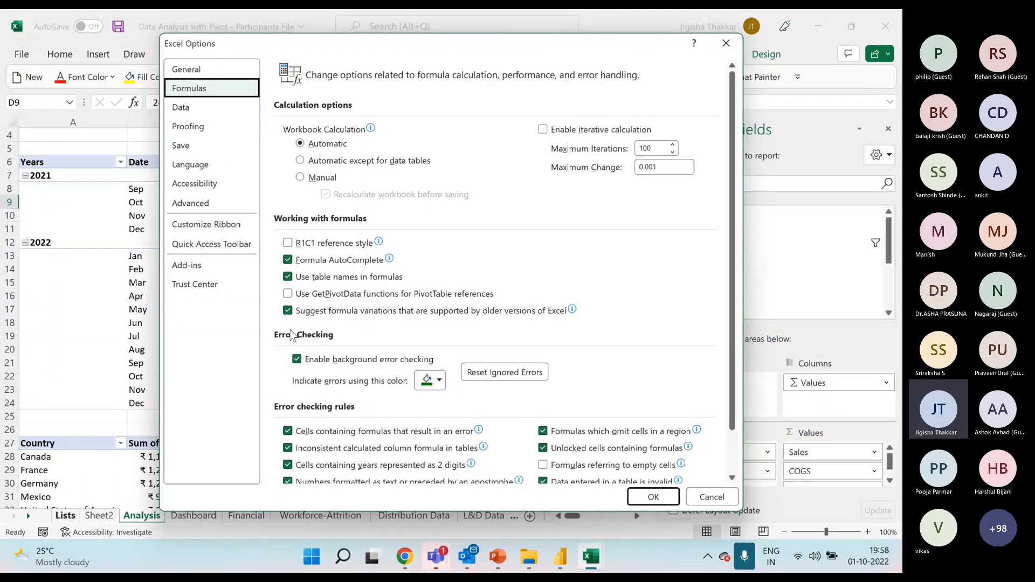
left_click(726, 44)
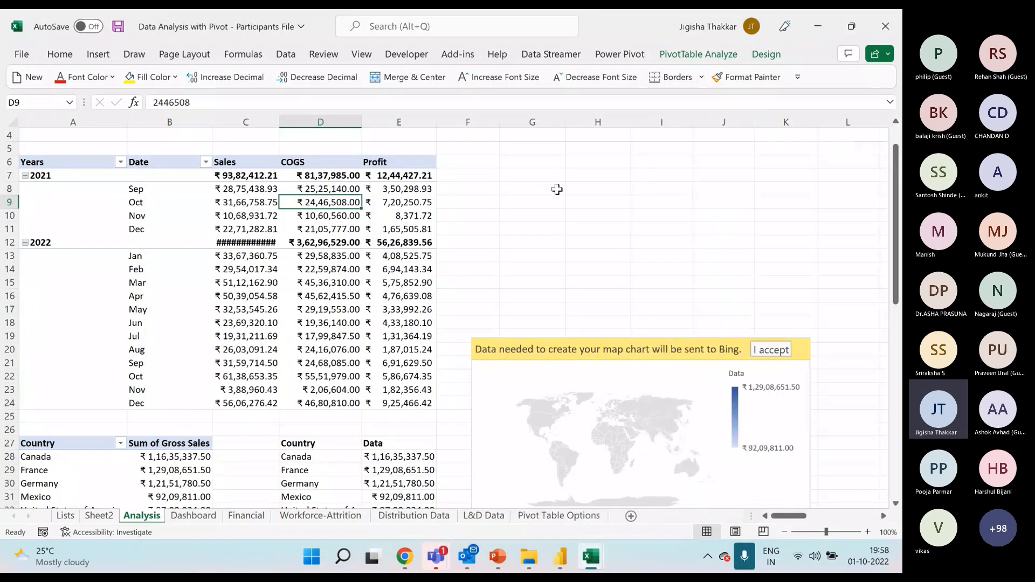
left_click(378, 214)
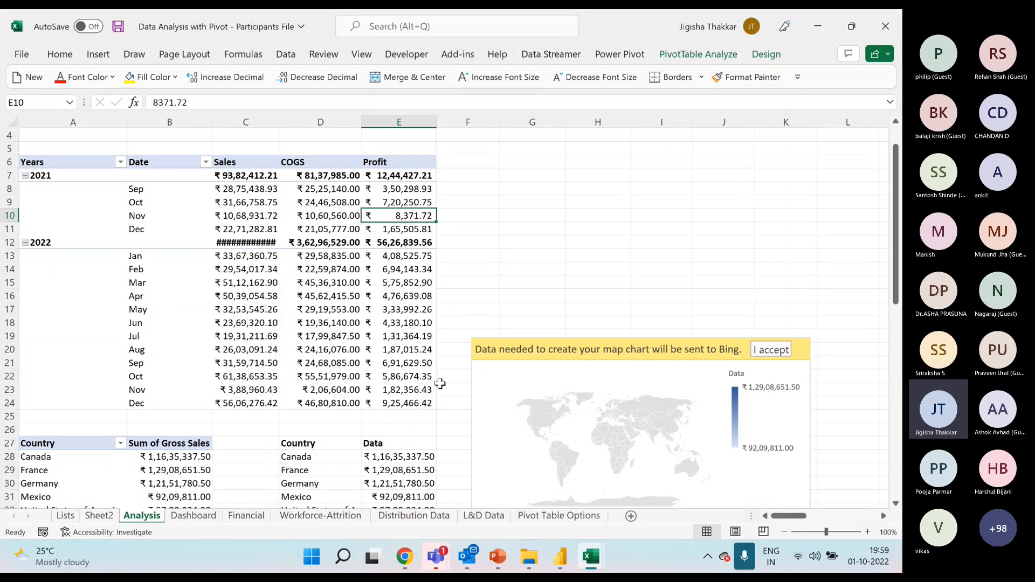
left_click(542, 345)
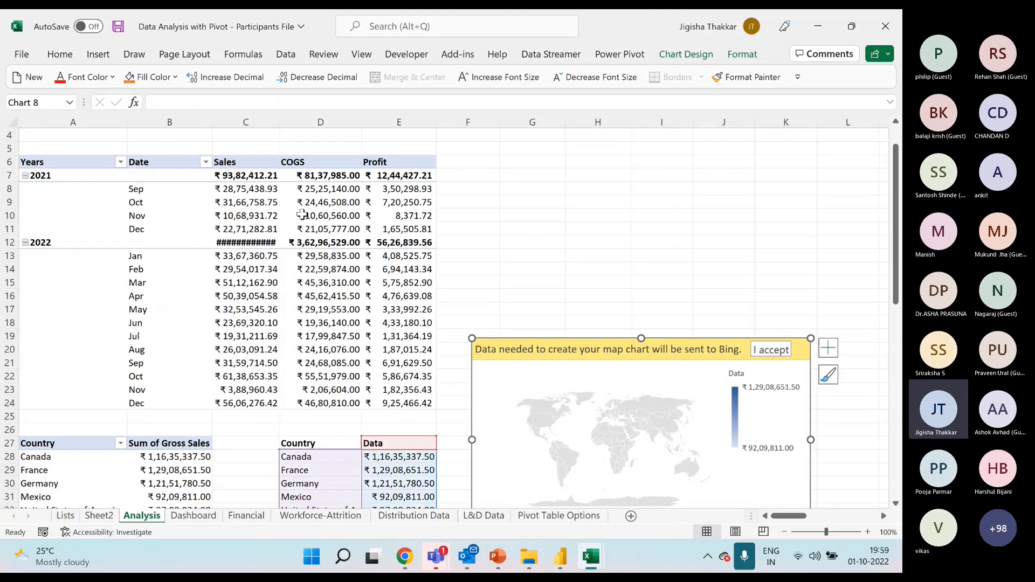
left_click(270, 243)
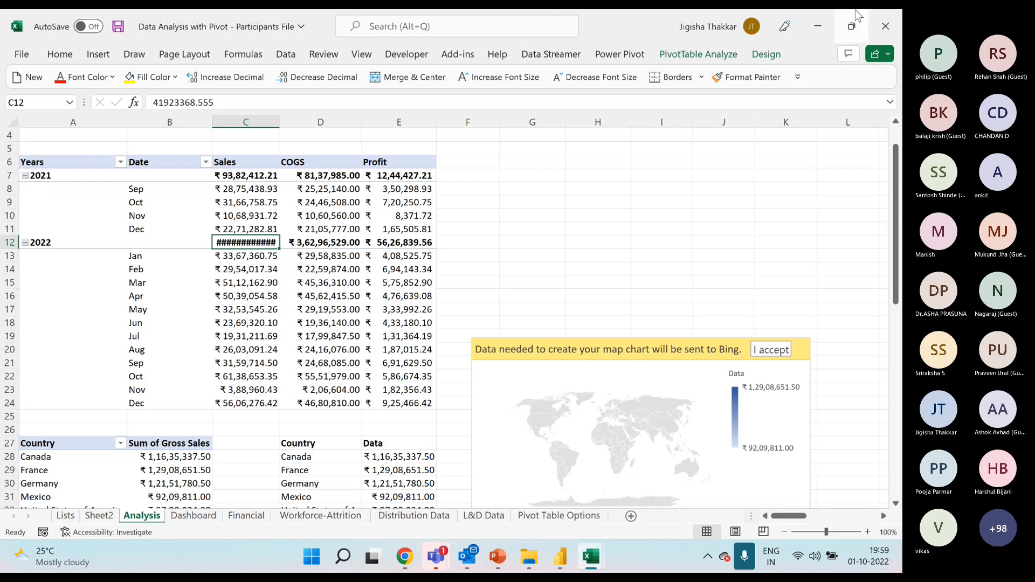
left_click(497, 557)
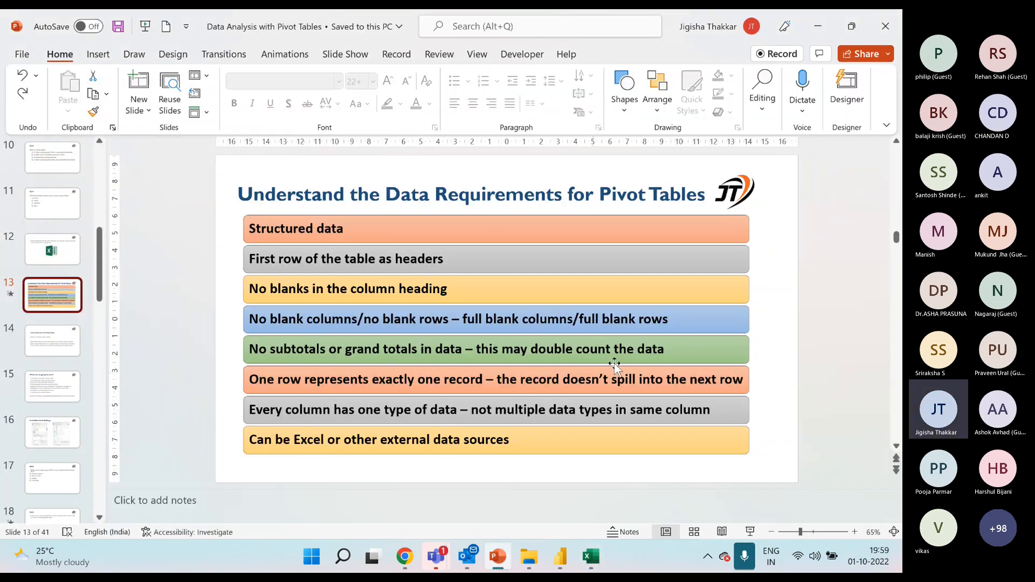
mouse_move(596, 565)
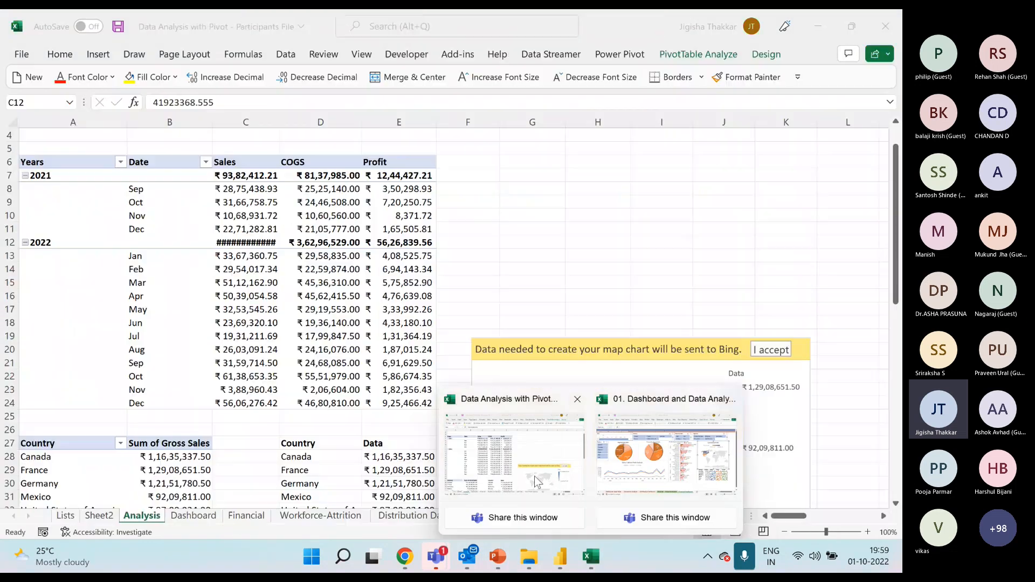
left_click(535, 477)
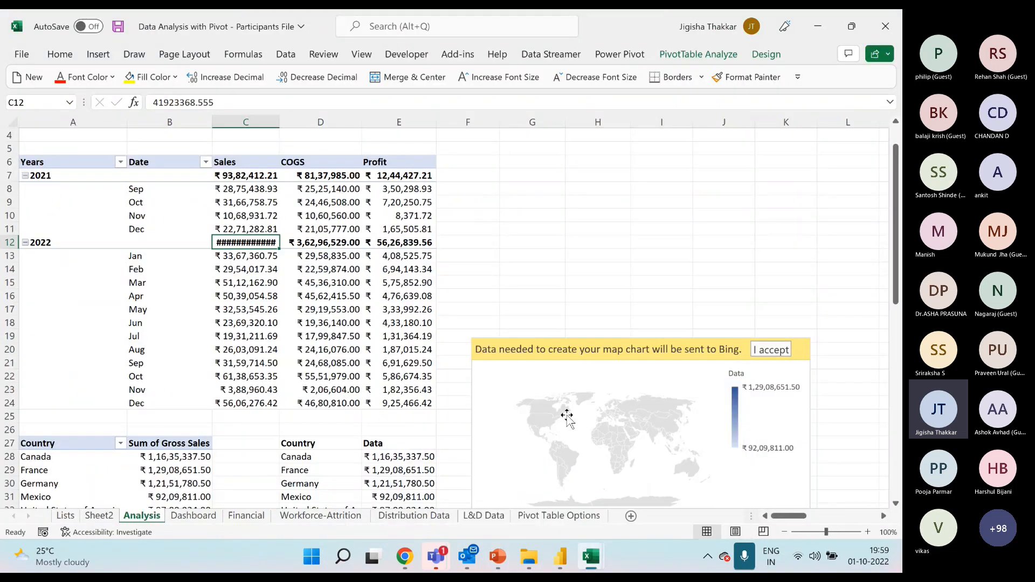
Accept sending the map chart's data to Bing so the countries can be plotted.
left_click(635, 355)
scroll(628, 248, "down", 3)
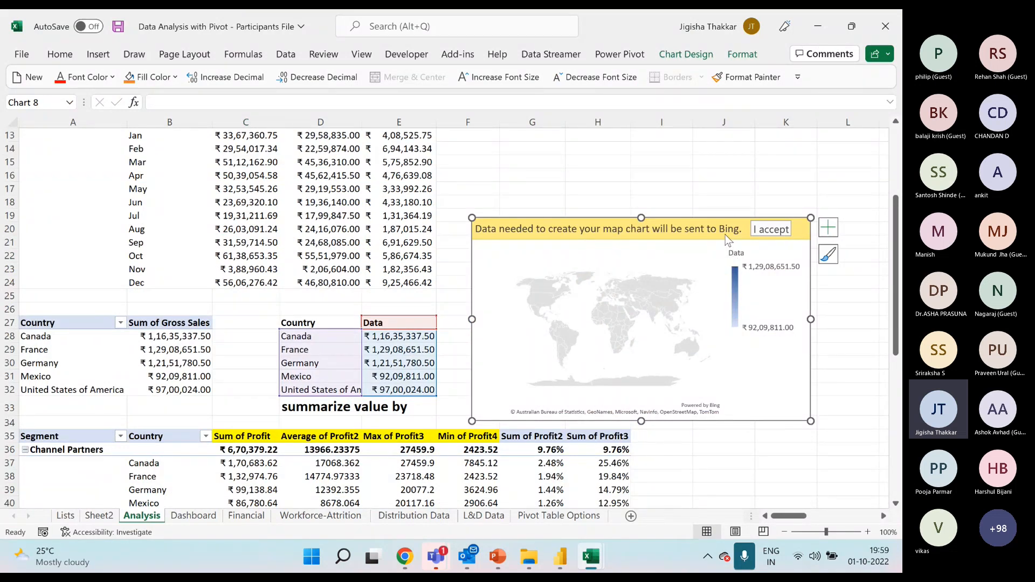
left_click(771, 231)
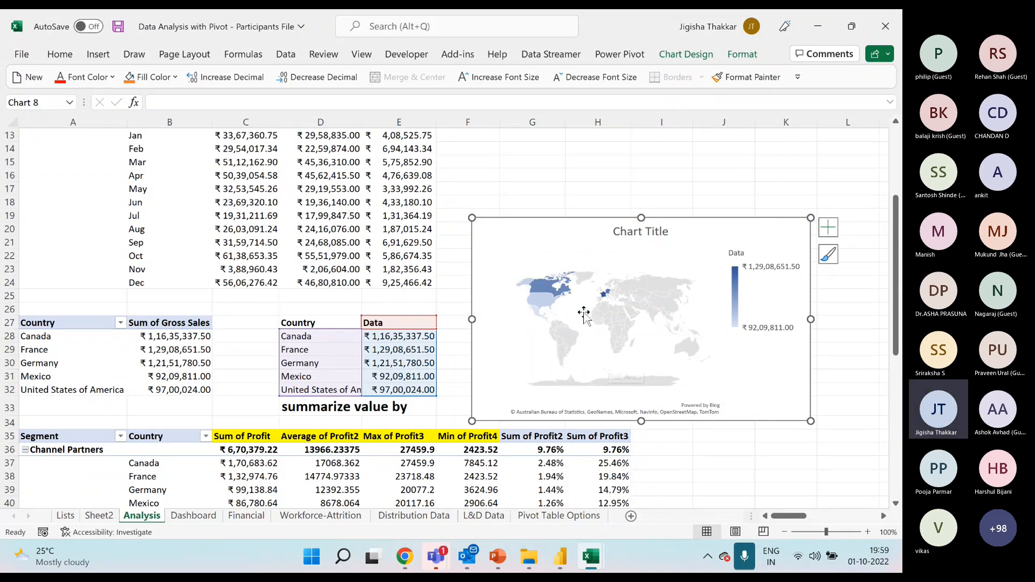
Make the map chart taller and move it up beside the pivot table of Sales, COGS and Profit by year and month.
left_click_drag(641, 218, 641, 167)
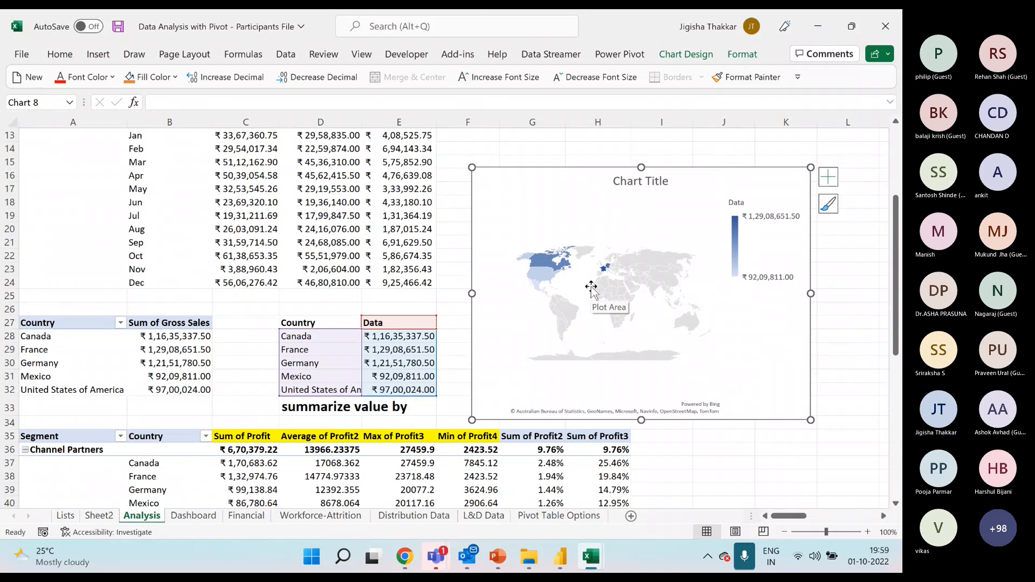
left_click_drag(560, 170, 555, 143)
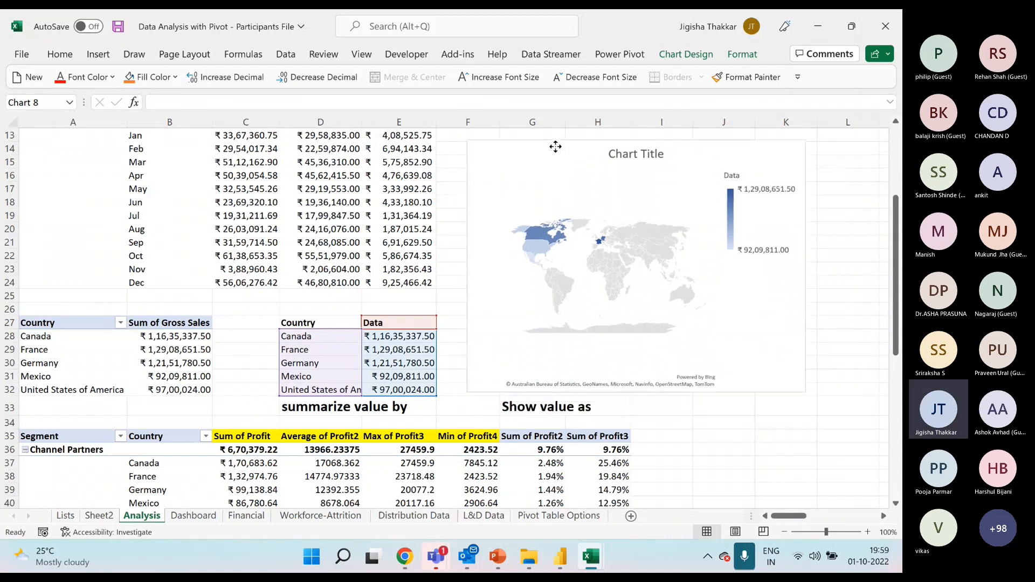
scroll(416, 385, "up", 4)
left_click_drag(520, 300, 513, 193)
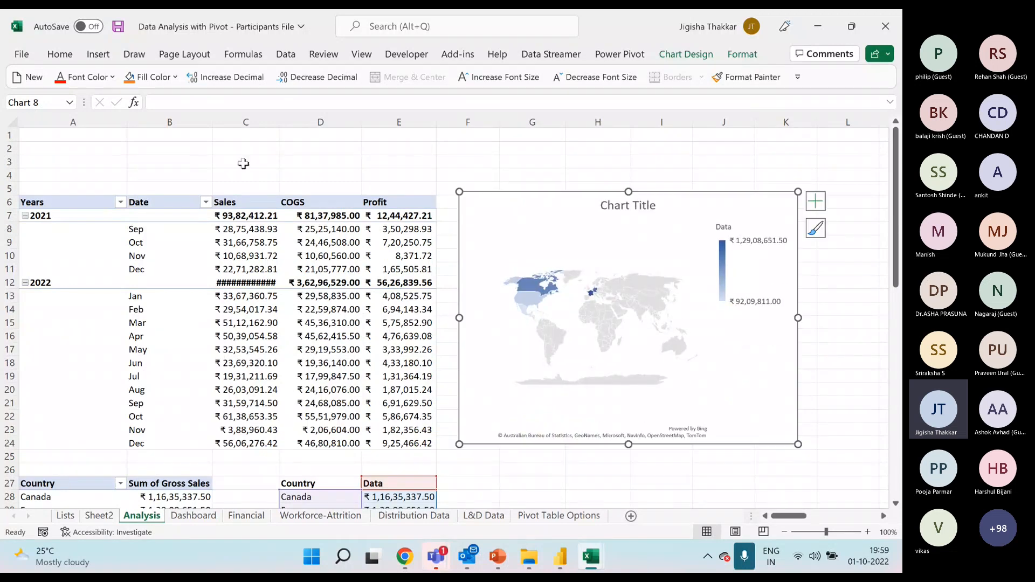
left_click(216, 144)
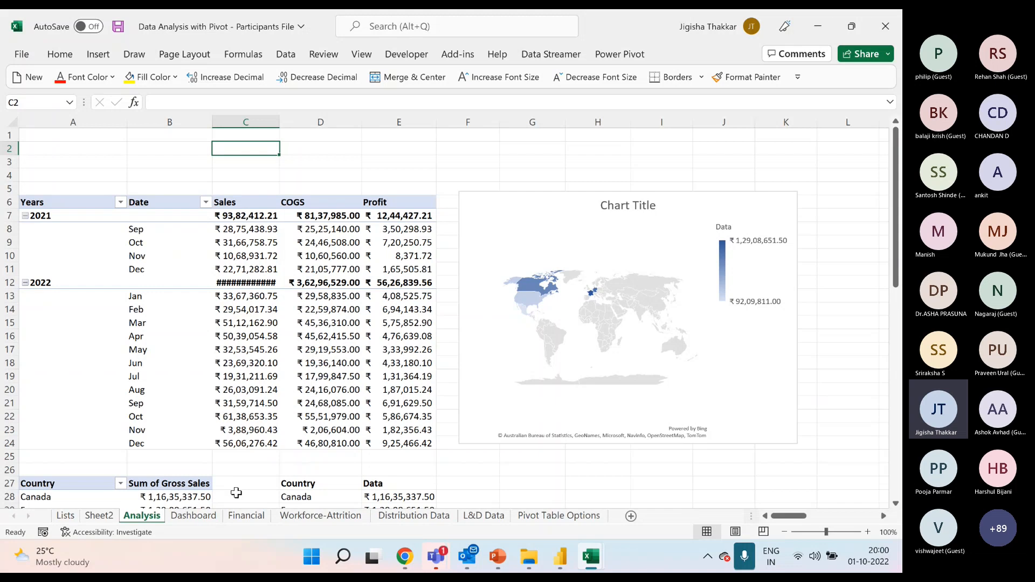
Switch to the Data Analysis with Pivot Tables presentation in PowerPoint and show slide 29, Our Offerings.
left_click(501, 559)
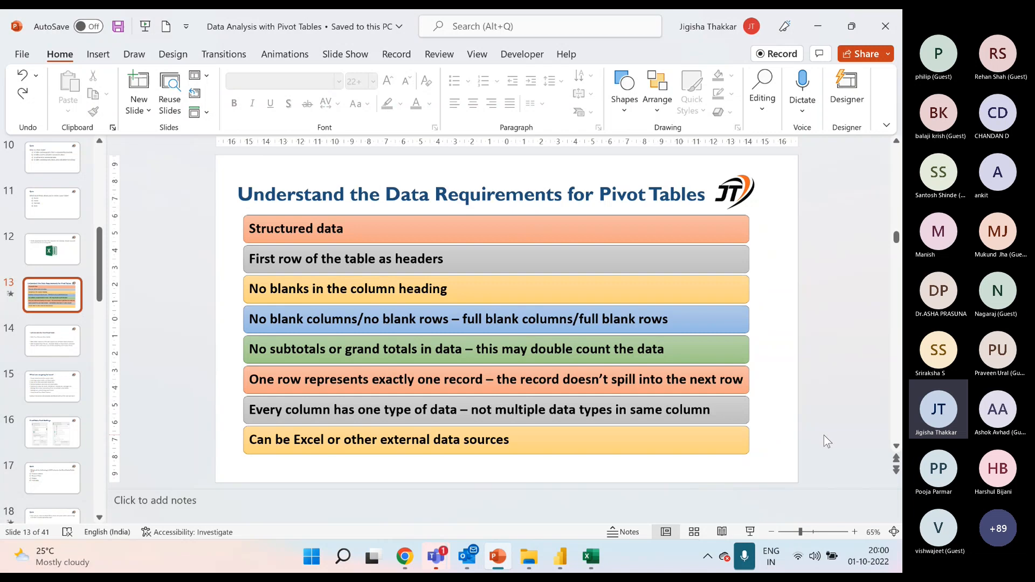
mouse_move(502, 558)
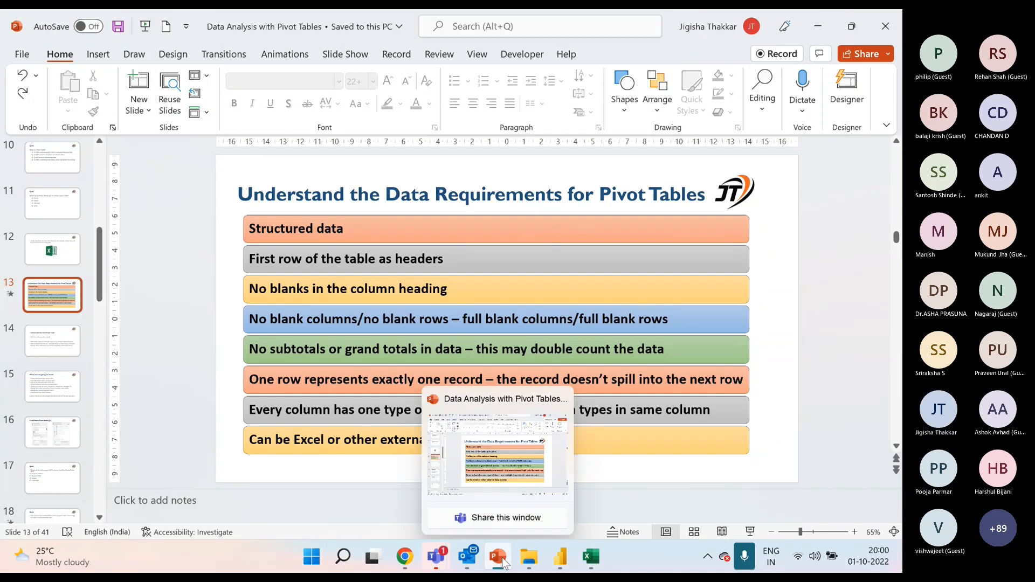
left_click_drag(100, 294, 100, 448)
left_click(62, 244)
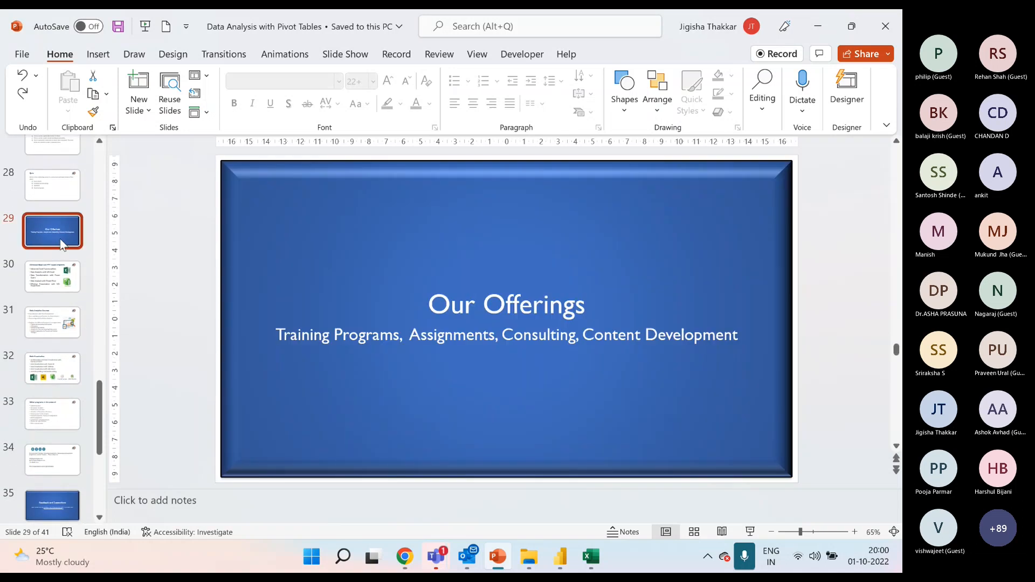